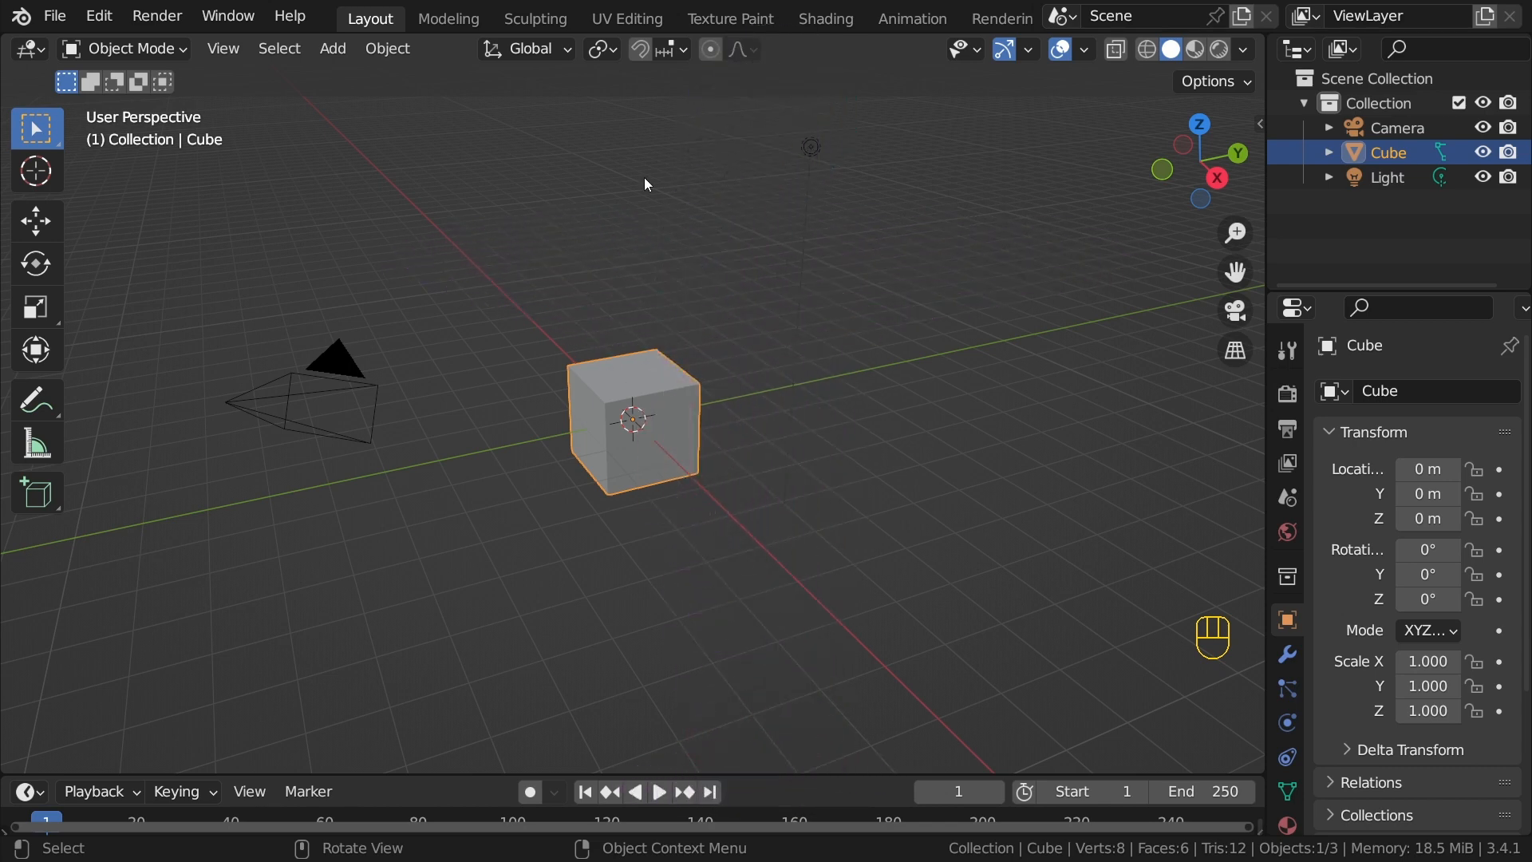
Step: In front view, move the cube up 1 m along the Z axis
{"action": "key", "text": "grave"}
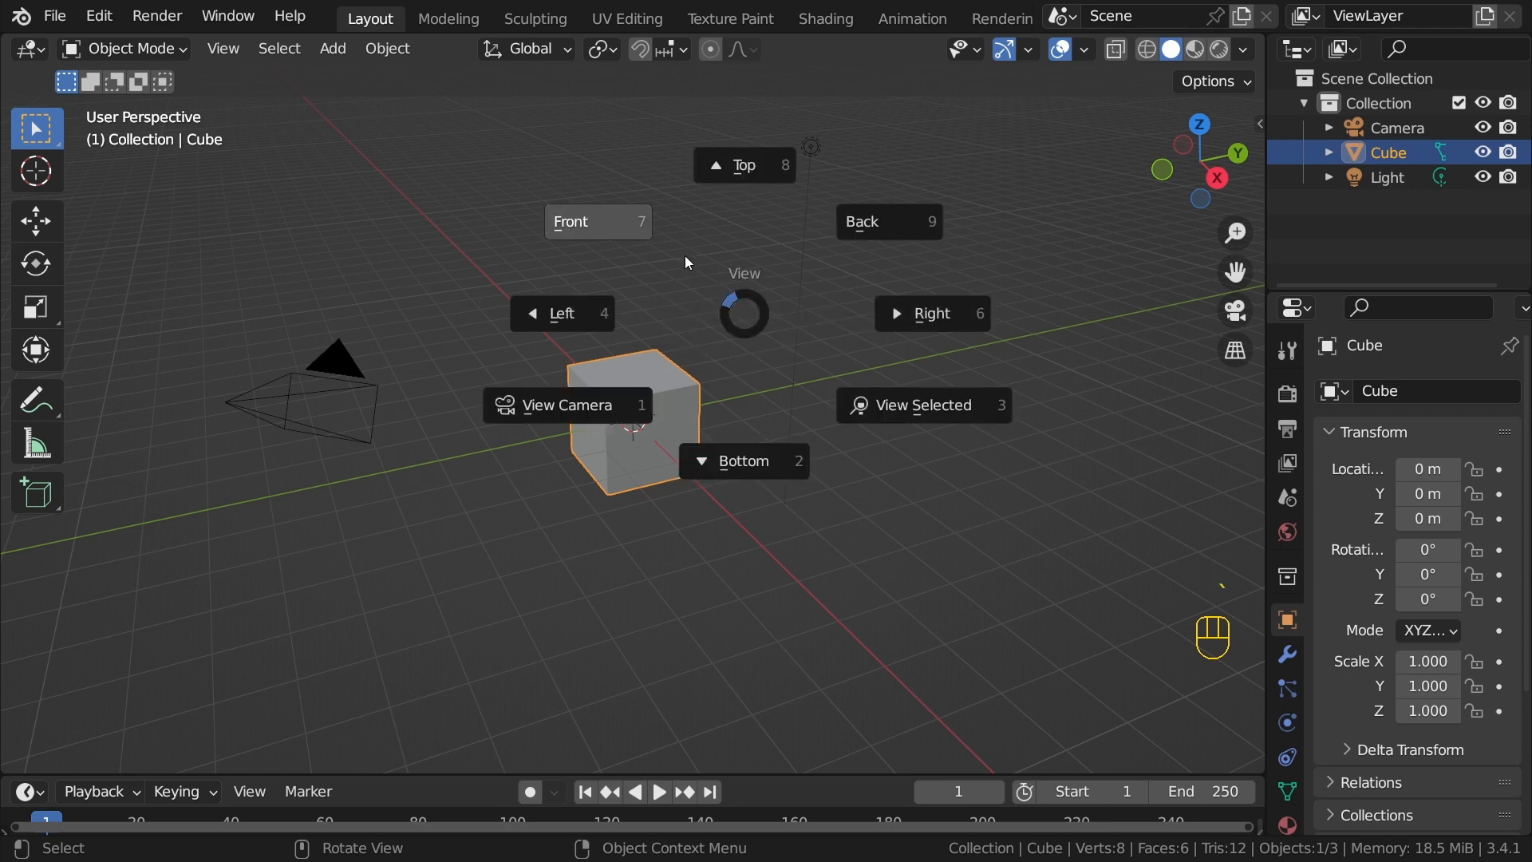
{"action": "left_click", "coordinate": [666, 245]}
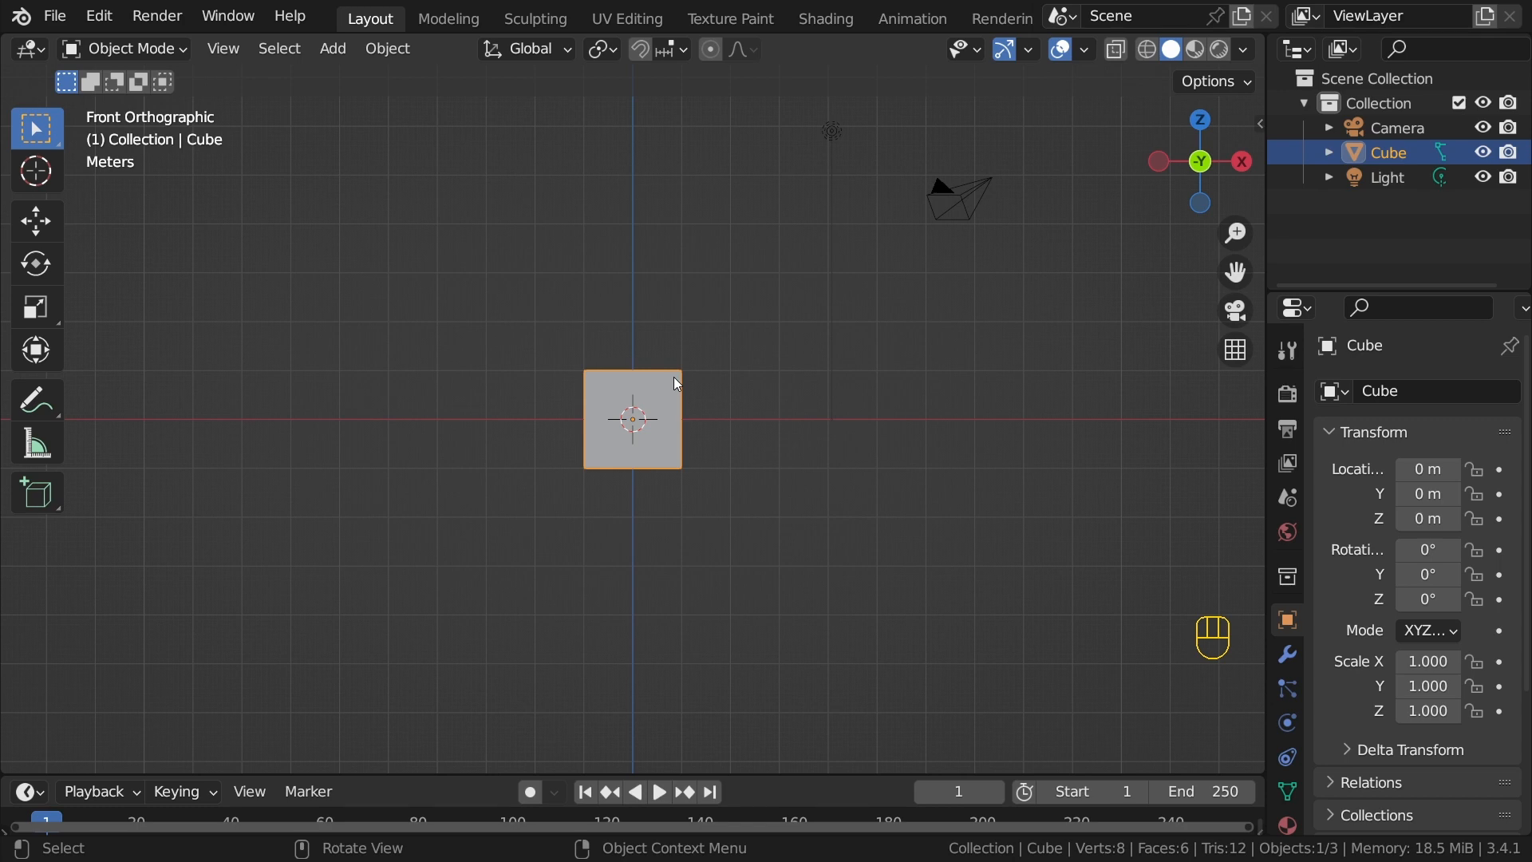
{"action": "key", "text": "g"}
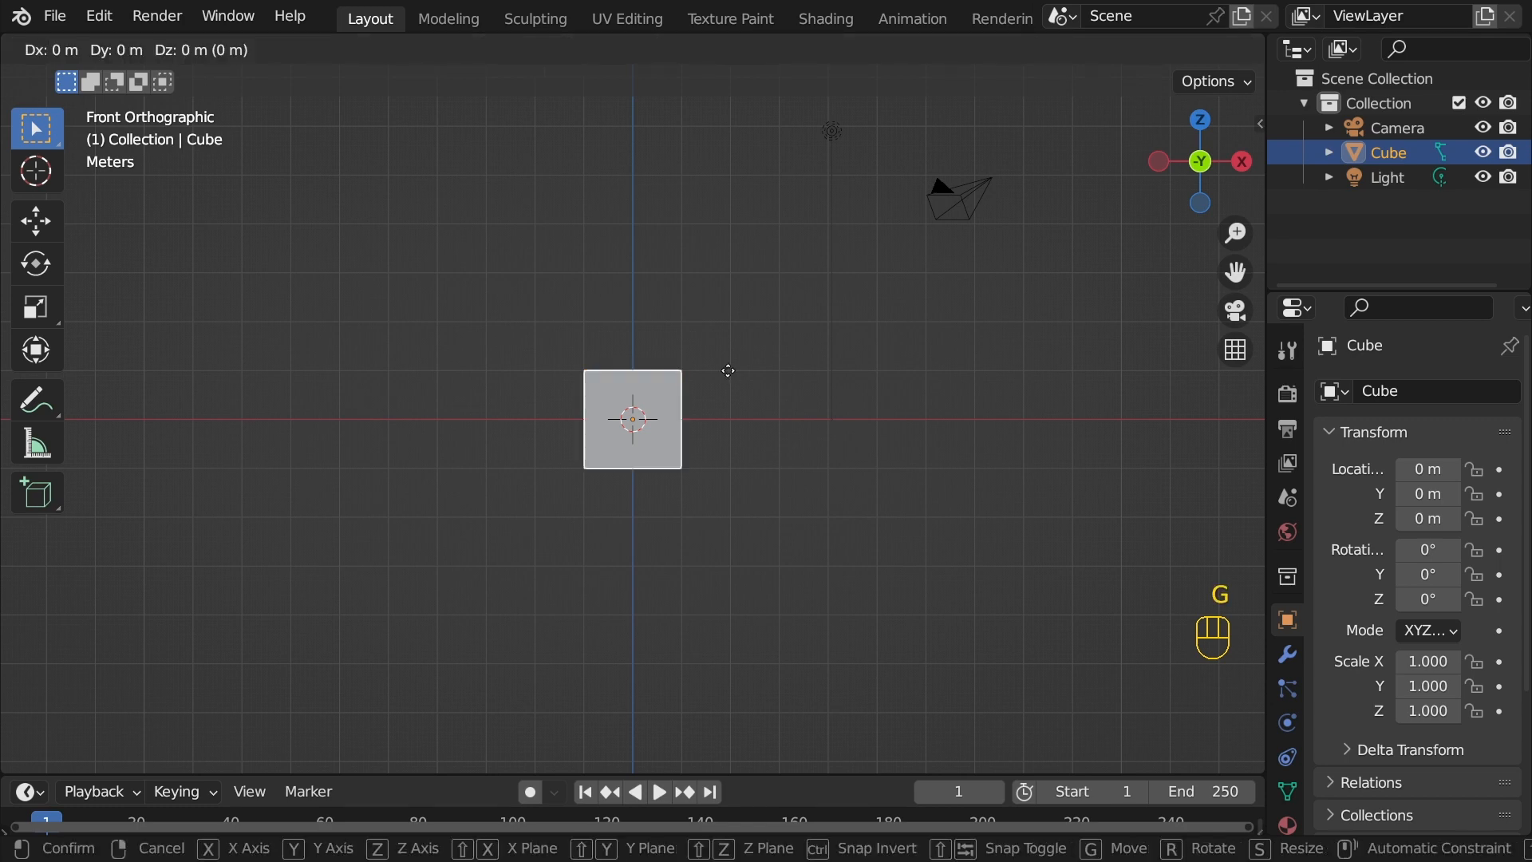
{"action": "key", "text": "z"}
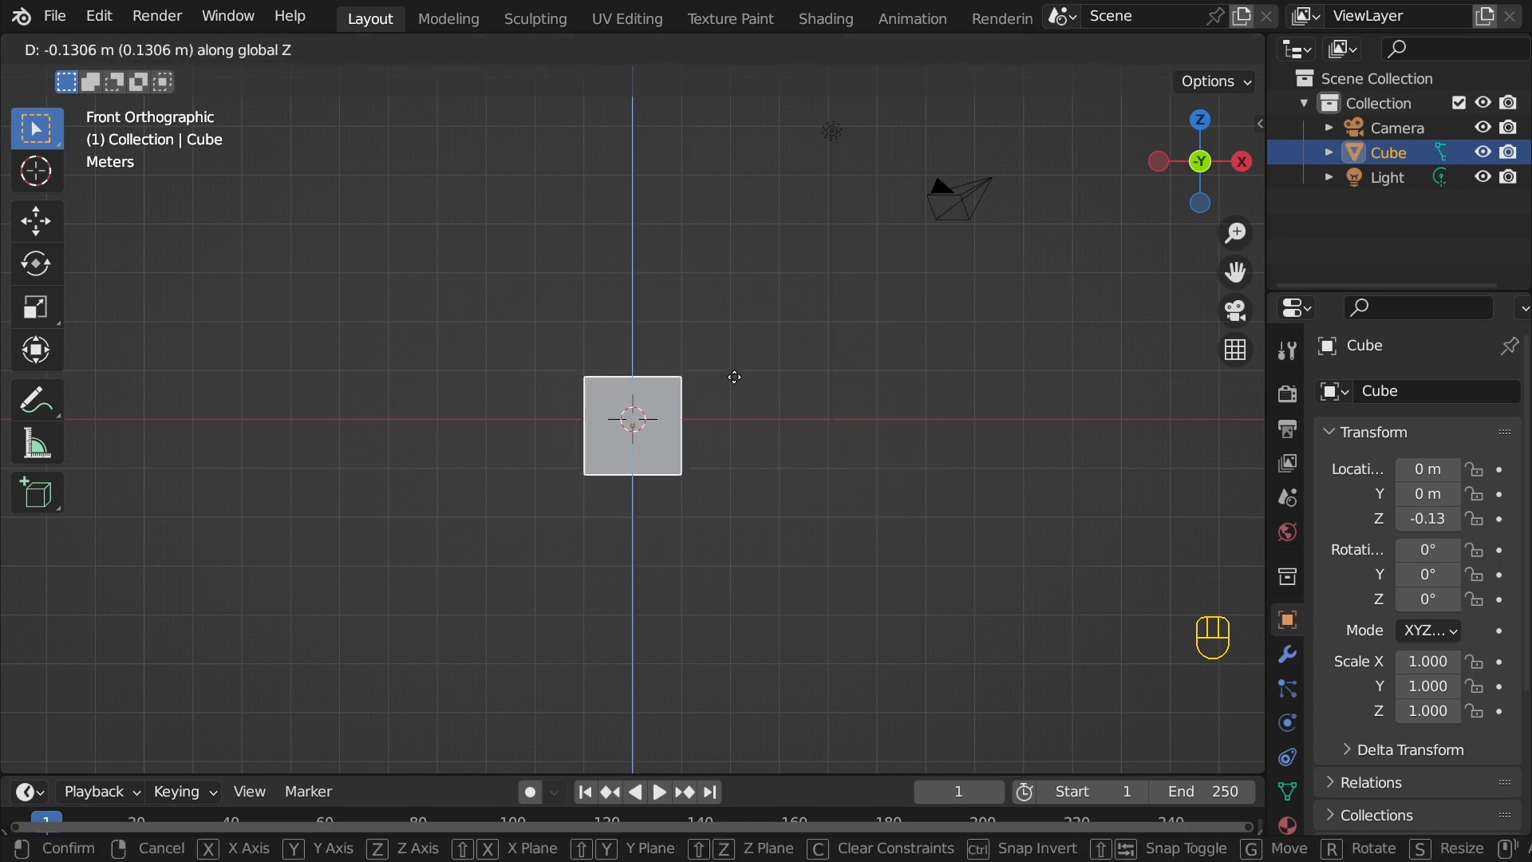
{"action": "type", "text": "1"}
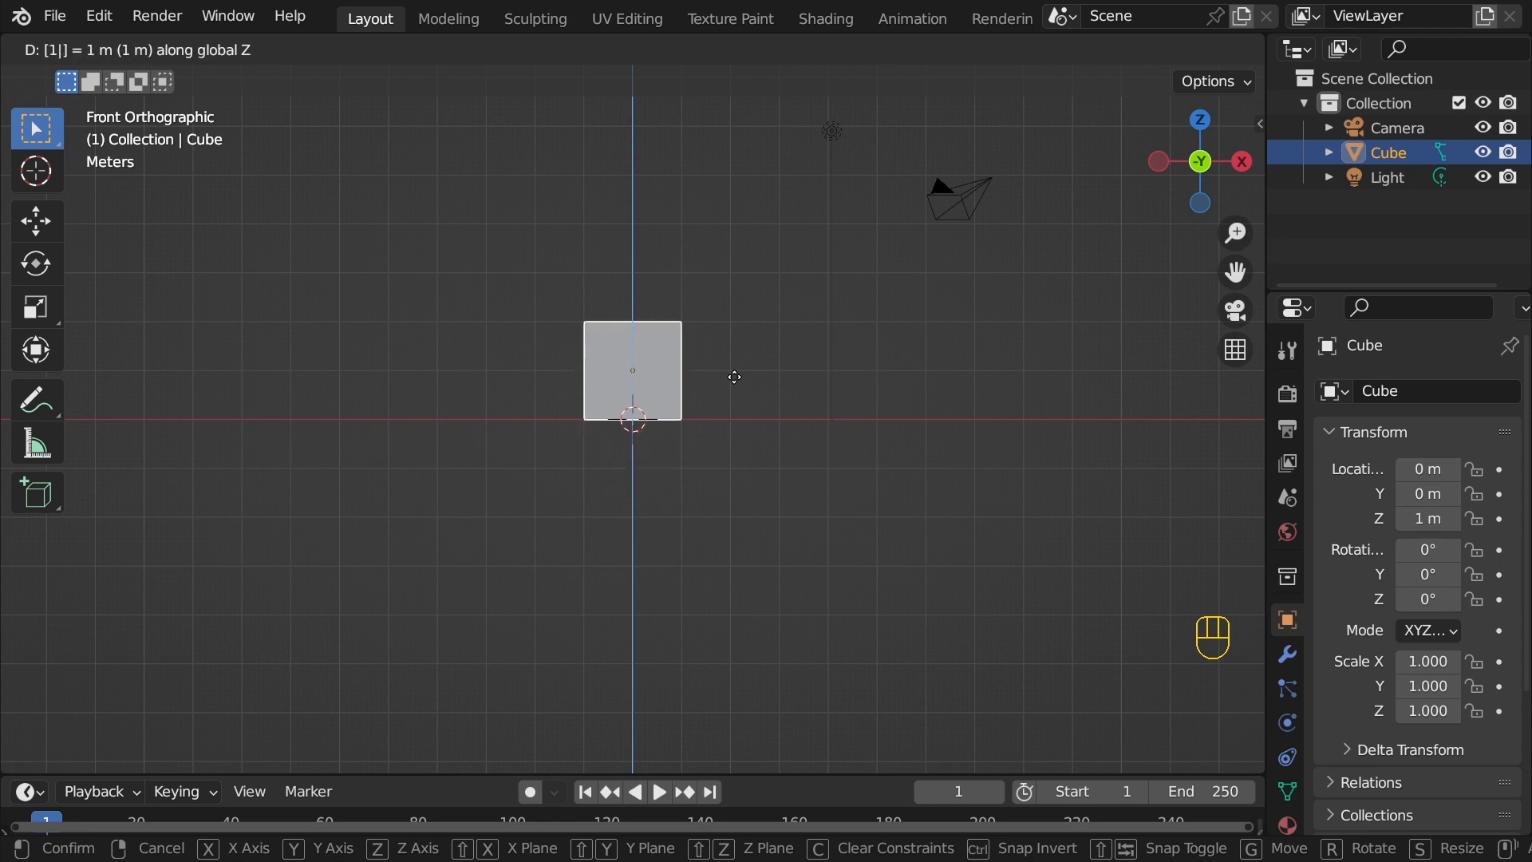
{"action": "key", "text": "Return"}
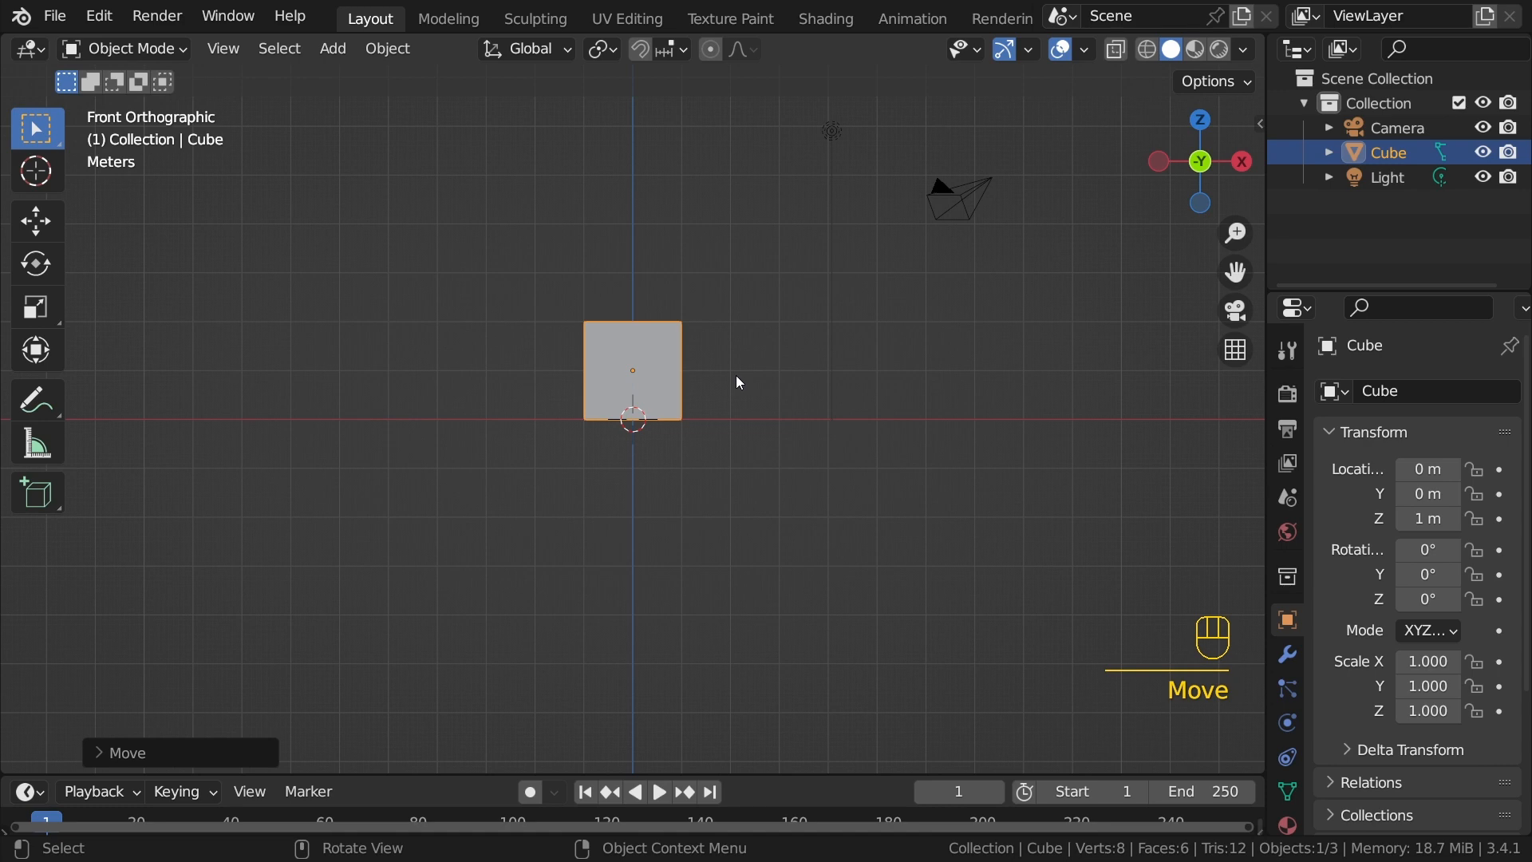
Step: Try raising the cube to a Z location of 1.65 m through its transform values, and undo that change
{"action": "left_click_drag", "start_coordinate": [1266, 304], "coordinate": [1137, 304]}
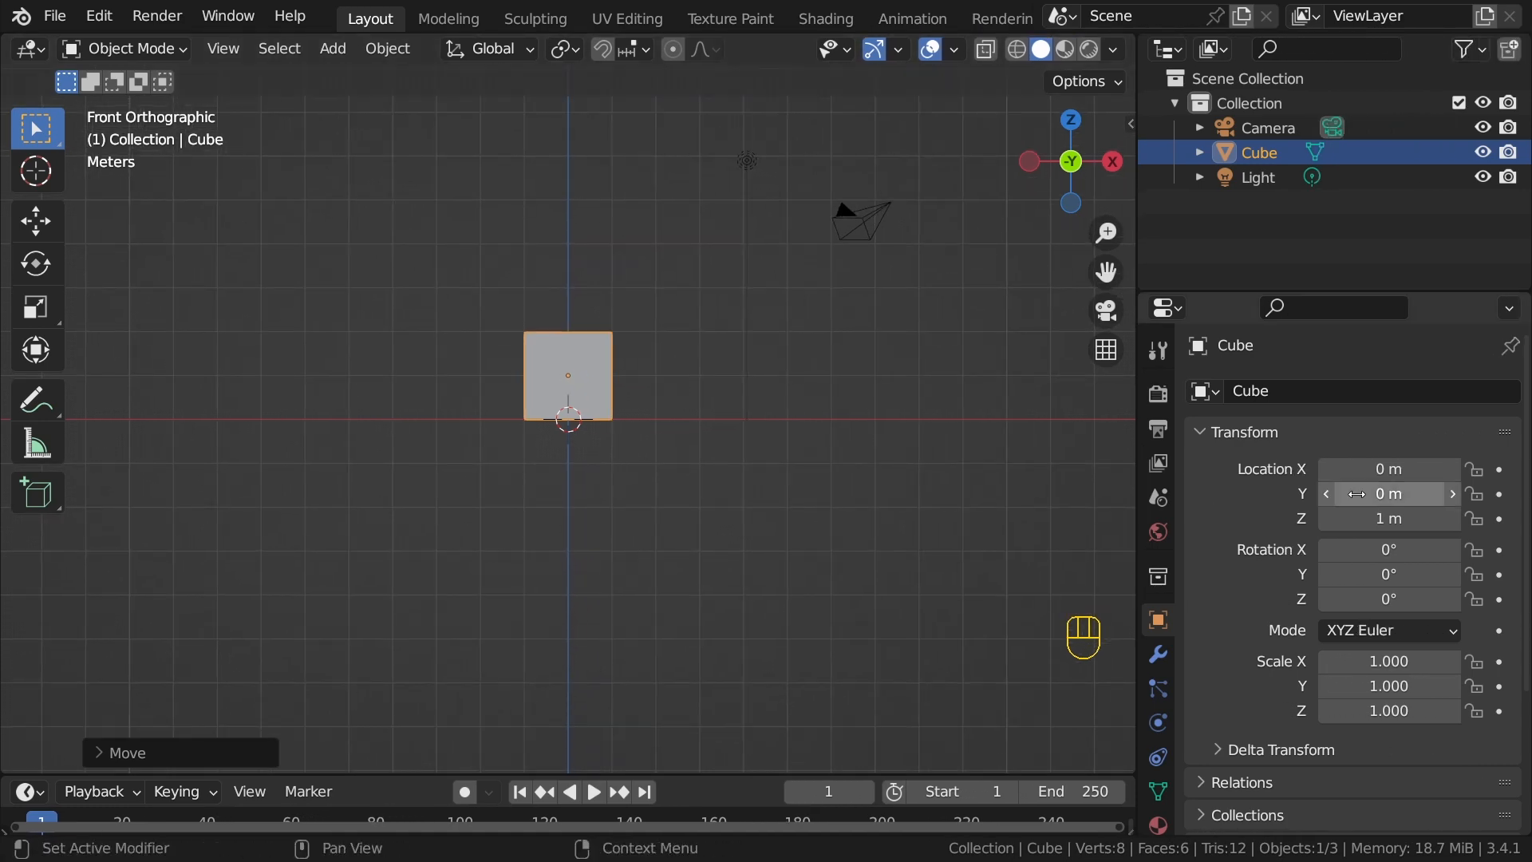
{"action": "left_click_drag", "start_coordinate": [1357, 519], "coordinate": [1408, 518]}
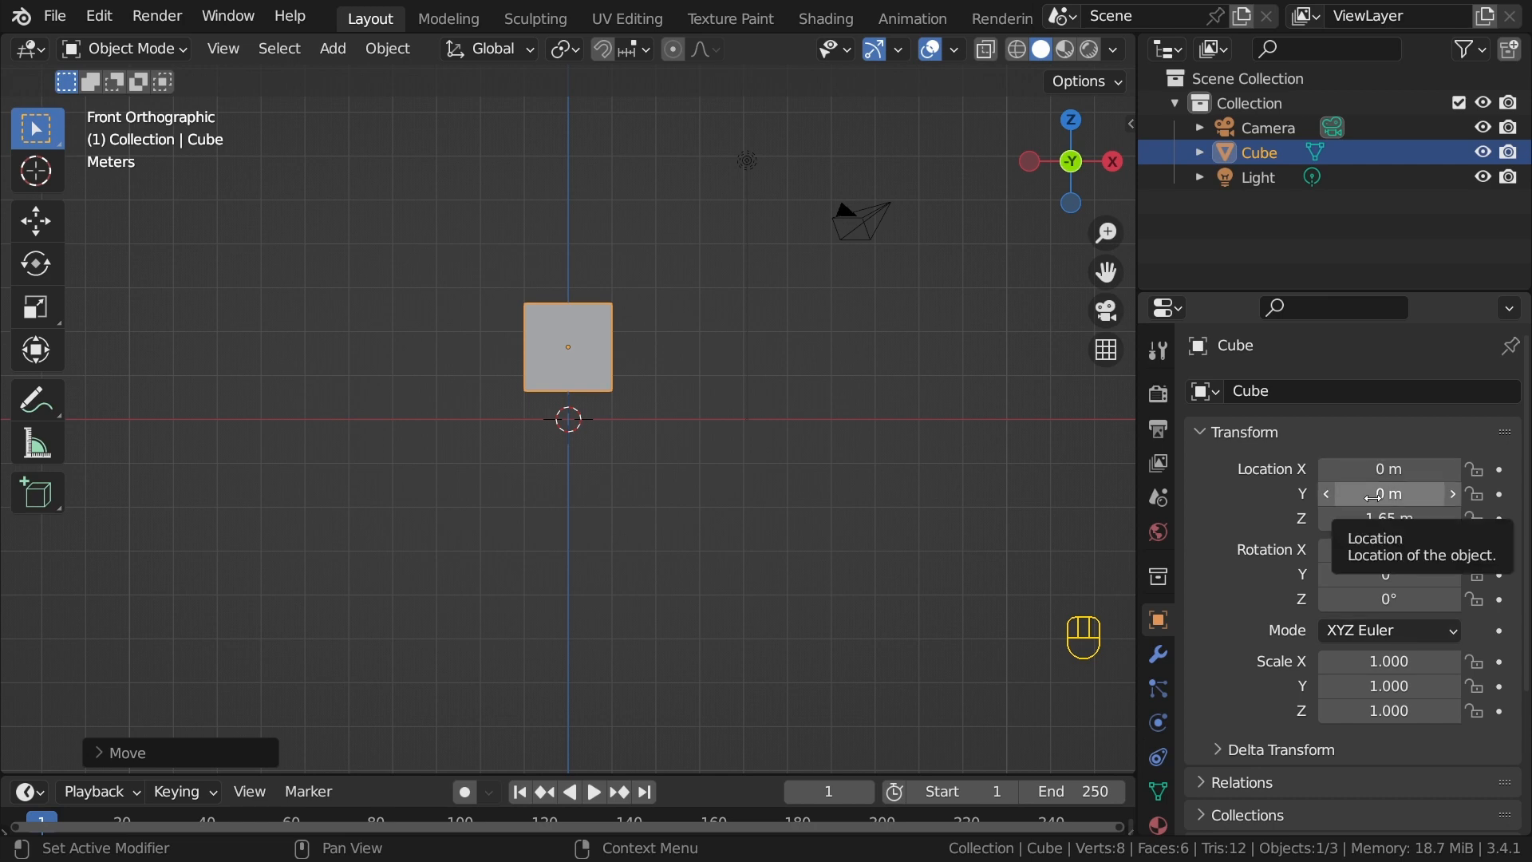
{"action": "key", "text": "ctrl+z"}
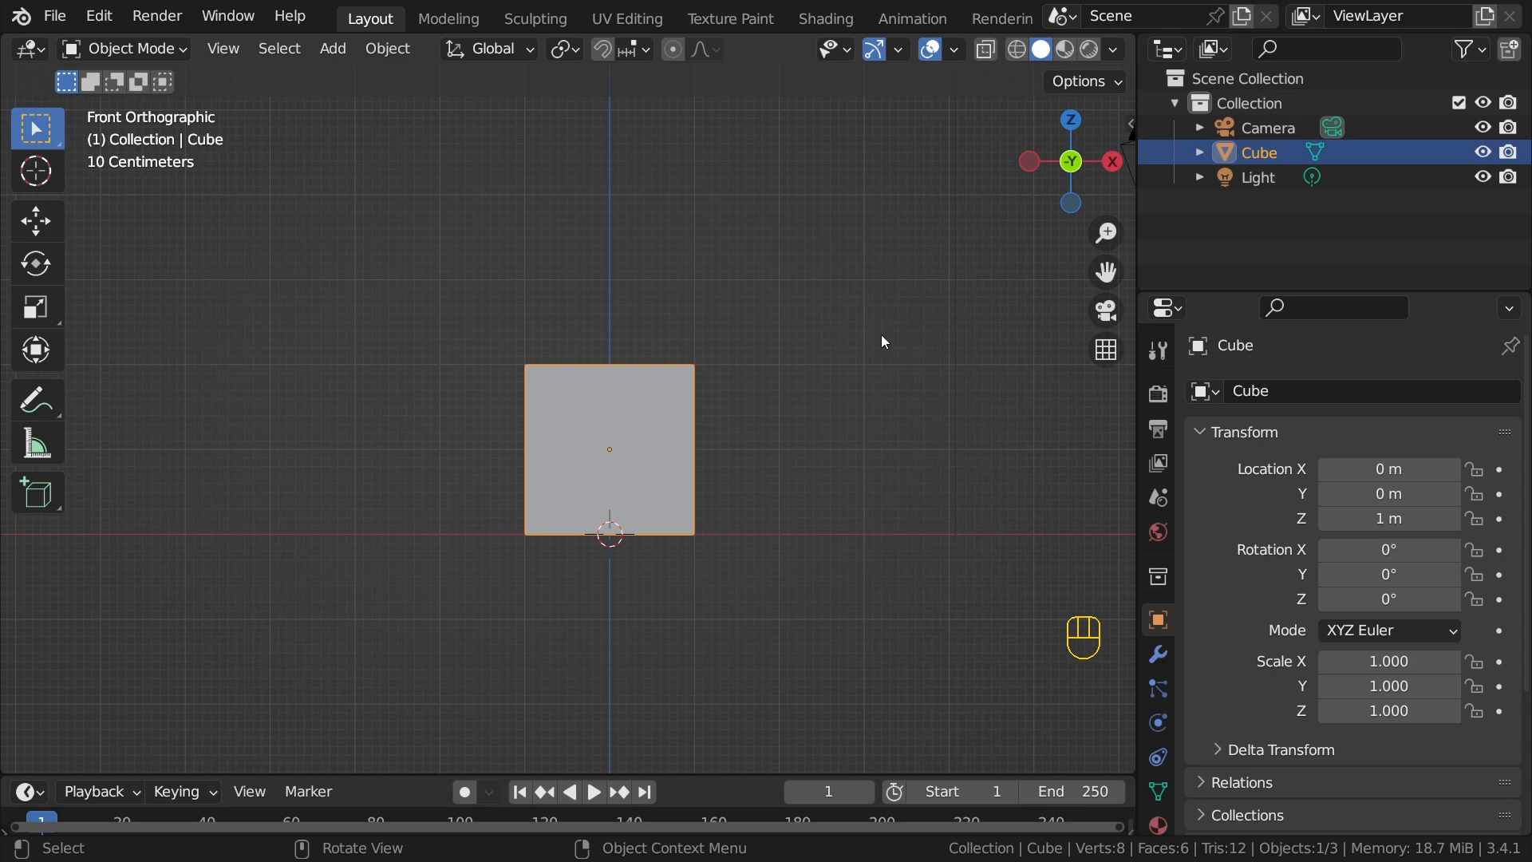
Step: Scale the cube uniformly to 0.2
{"action": "key", "text": "s"}
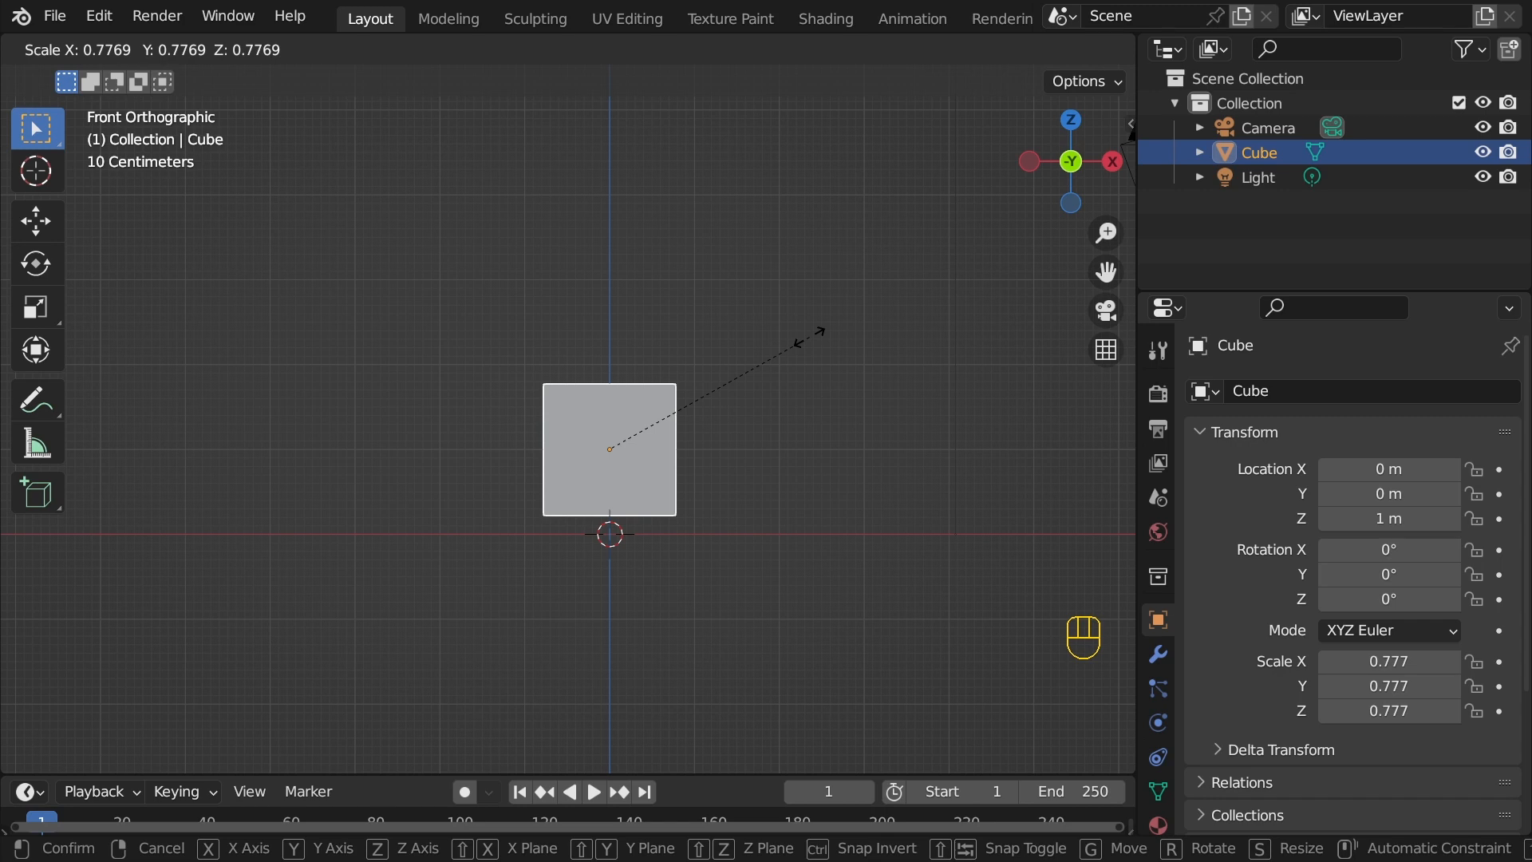
{"action": "type", "text": ".2"}
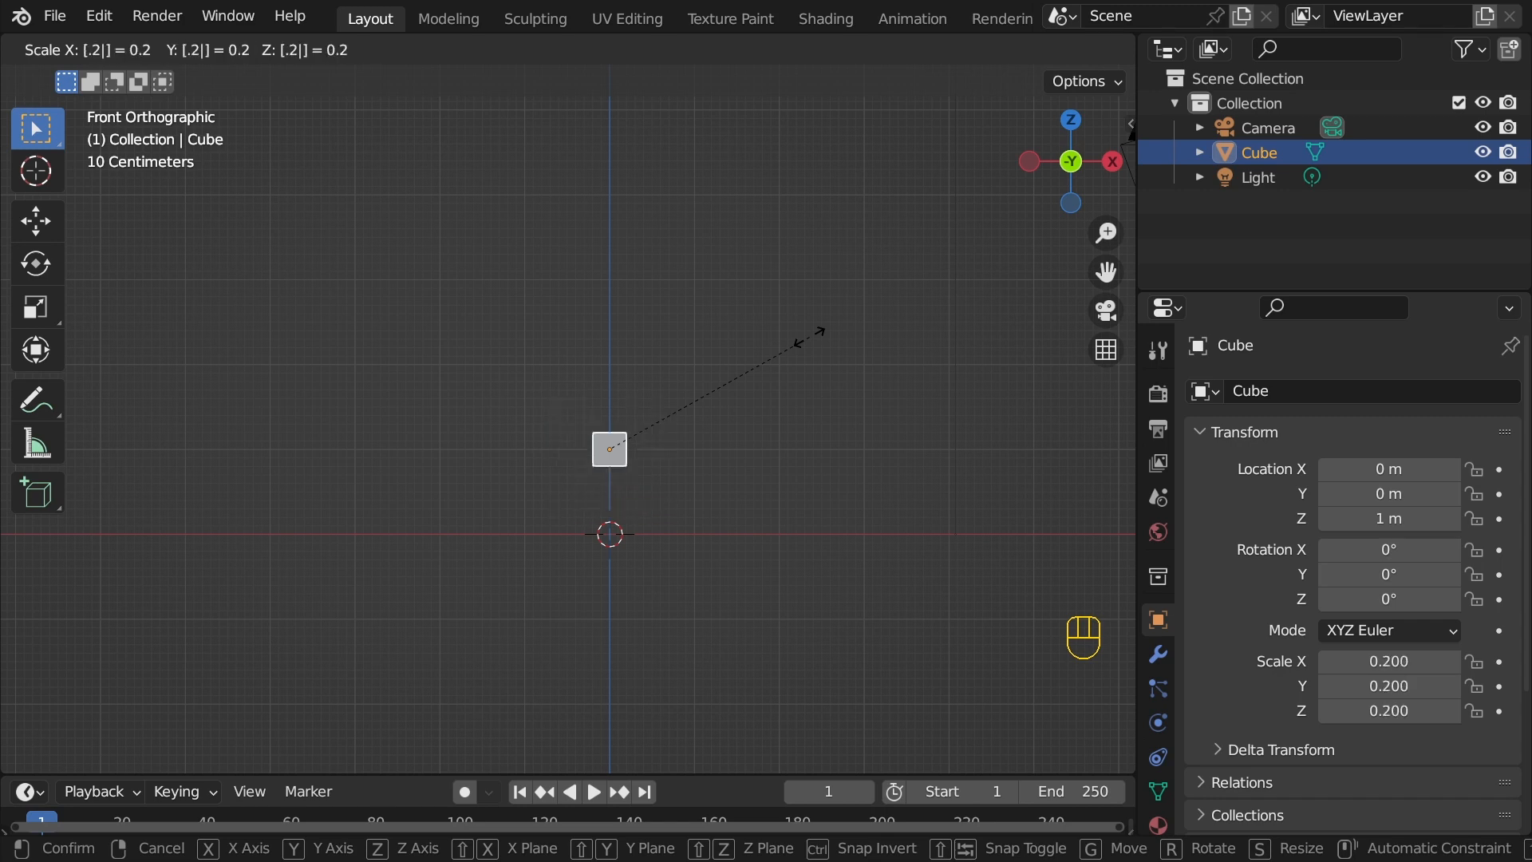
{"action": "left_click", "coordinate": [809, 337]}
Step: Move the cube up 0.8 m along Z with increment snapping enabled, and turn snapping off again
{"action": "scroll", "coordinate": [678, 390], "scroll_direction": "up", "scroll_amount": 4}
{"action": "middle_click_drag", "start_coordinate": [859, 443], "coordinate": [723, 418], "text": "shift"}
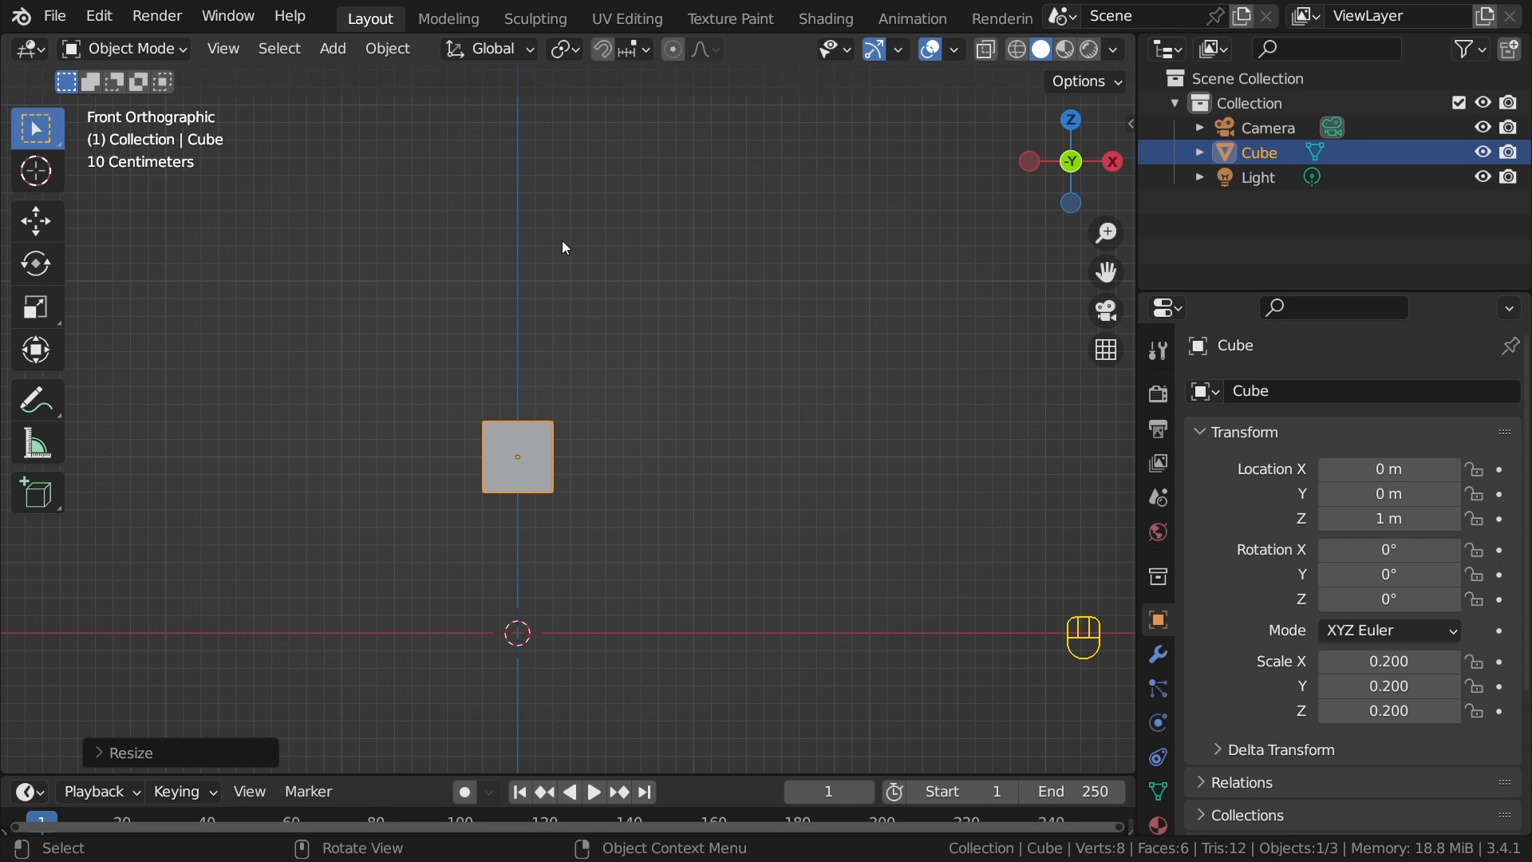
{"action": "left_click", "coordinate": [606, 49]}
{"action": "left_click", "coordinate": [649, 51]}
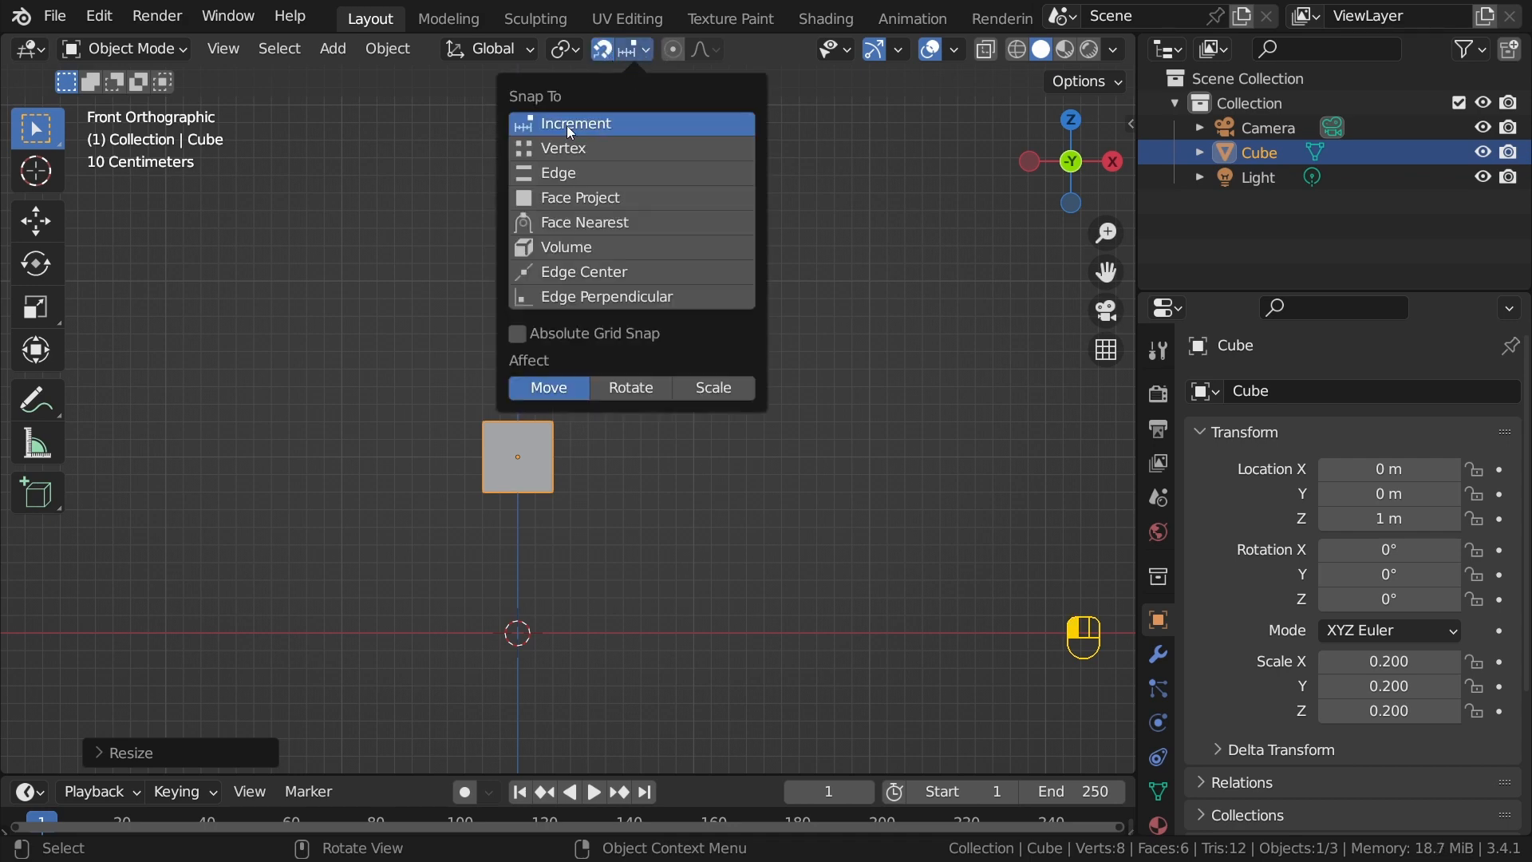
{"action": "left_click", "coordinate": [517, 333]}
{"action": "key", "text": "g"}
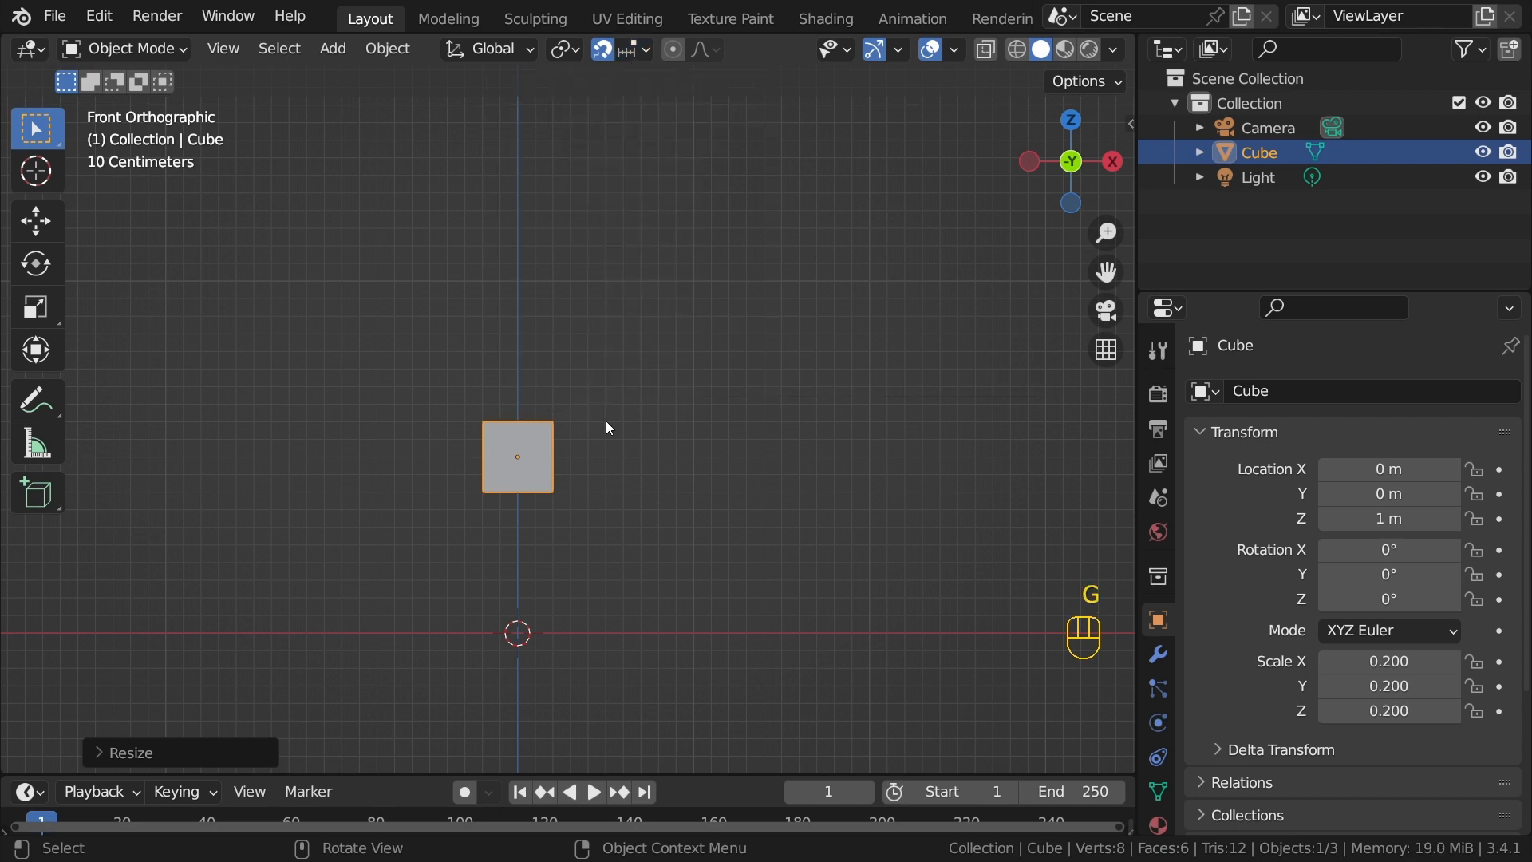
{"action": "key", "text": "g"}
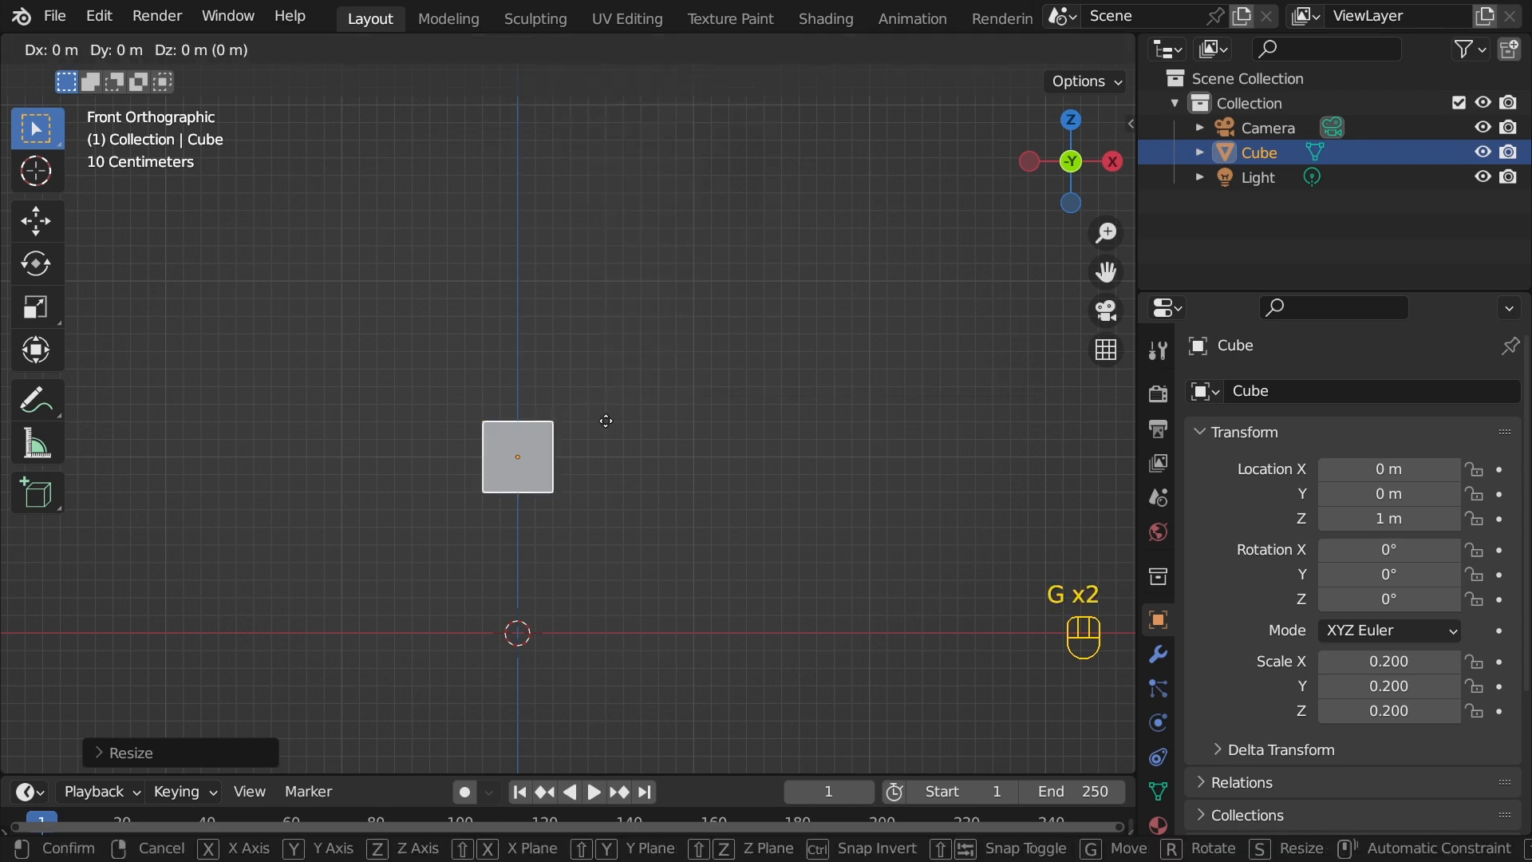
{"action": "key", "text": "z"}
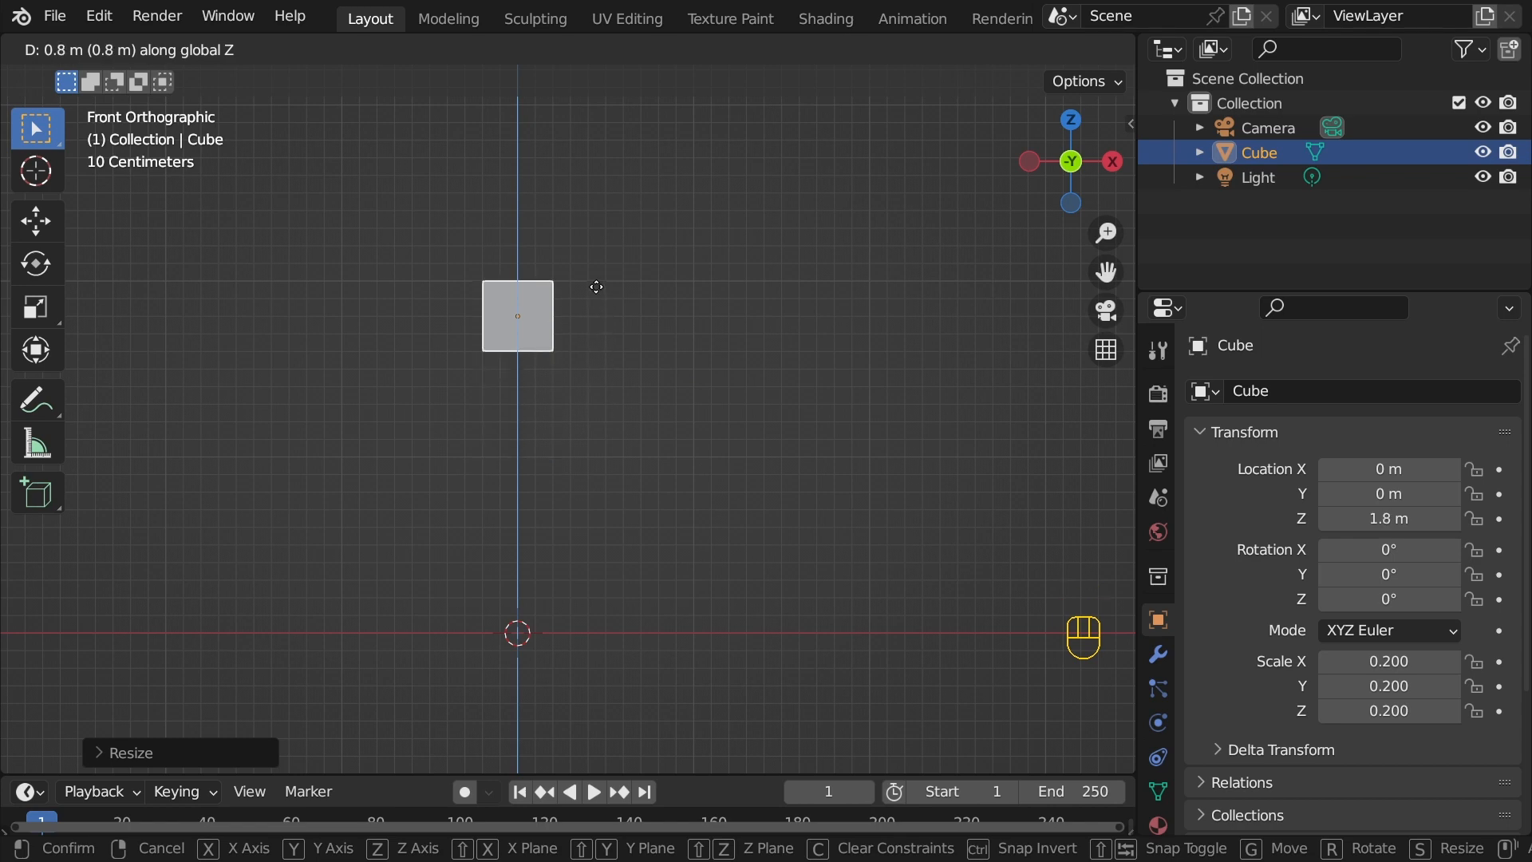
{"action": "left_click", "coordinate": [596, 287]}
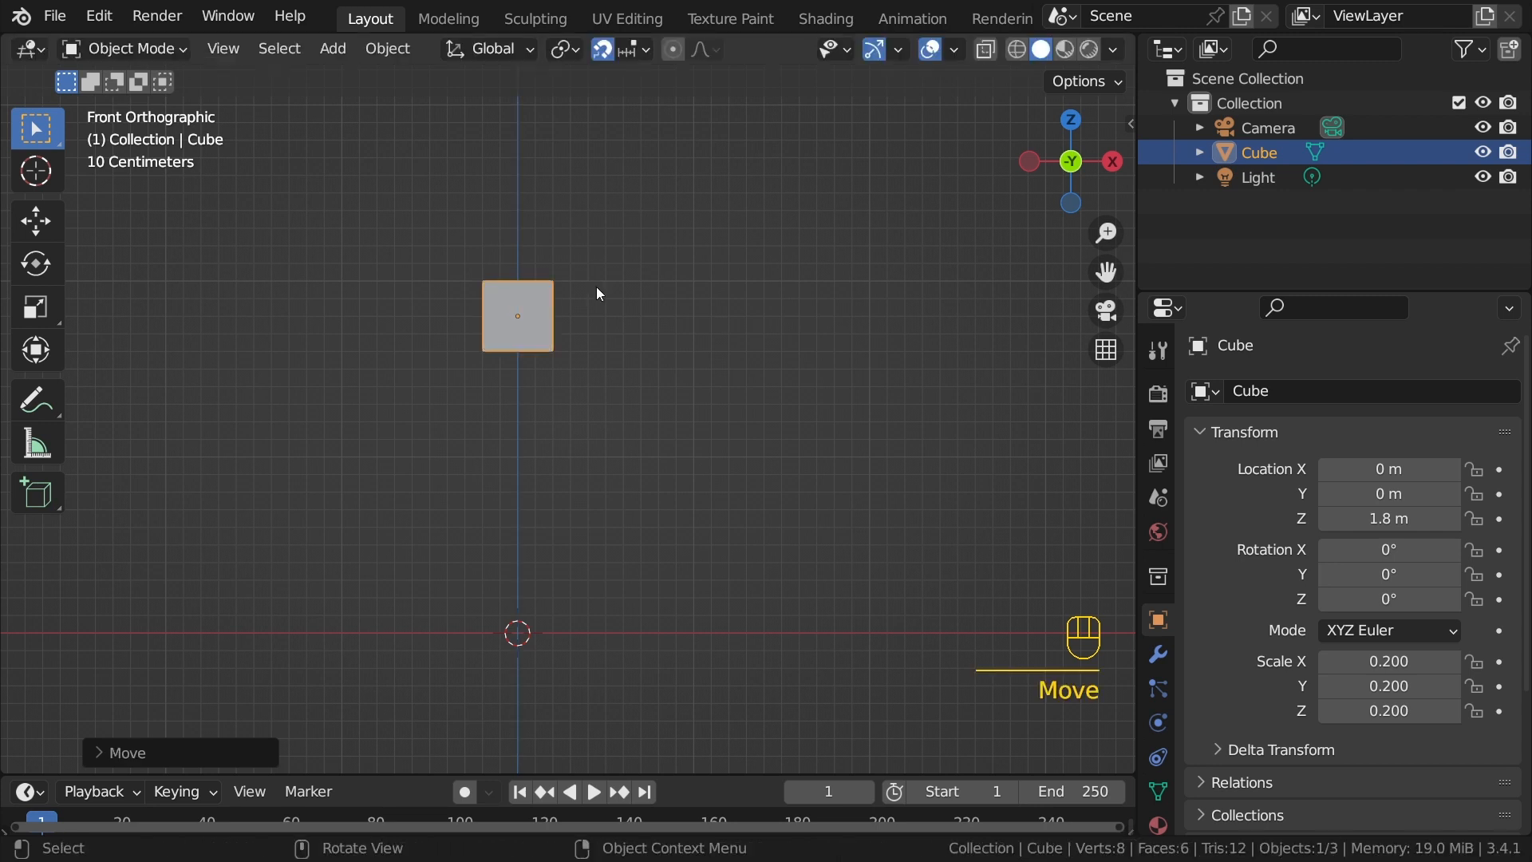
{"action": "left_click", "coordinate": [602, 50]}
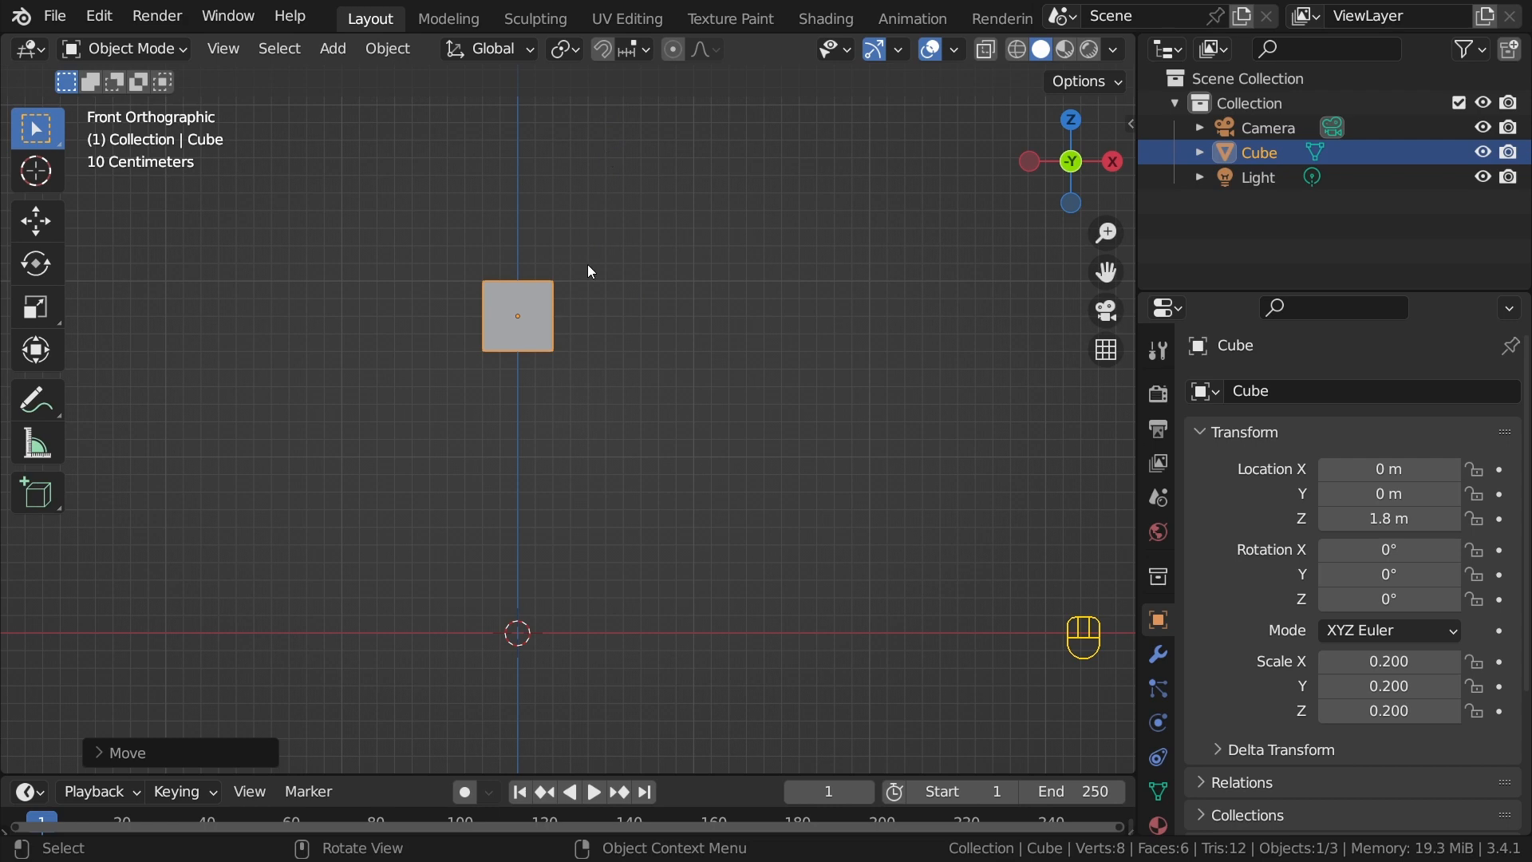
Step: Switch the cube from Object Mode to Edit Mode
{"action": "scroll", "coordinate": [587, 265], "scroll_direction": "up", "scroll_amount": 4}
{"action": "middle_click_drag", "start_coordinate": [574, 241], "coordinate": [651, 371]}
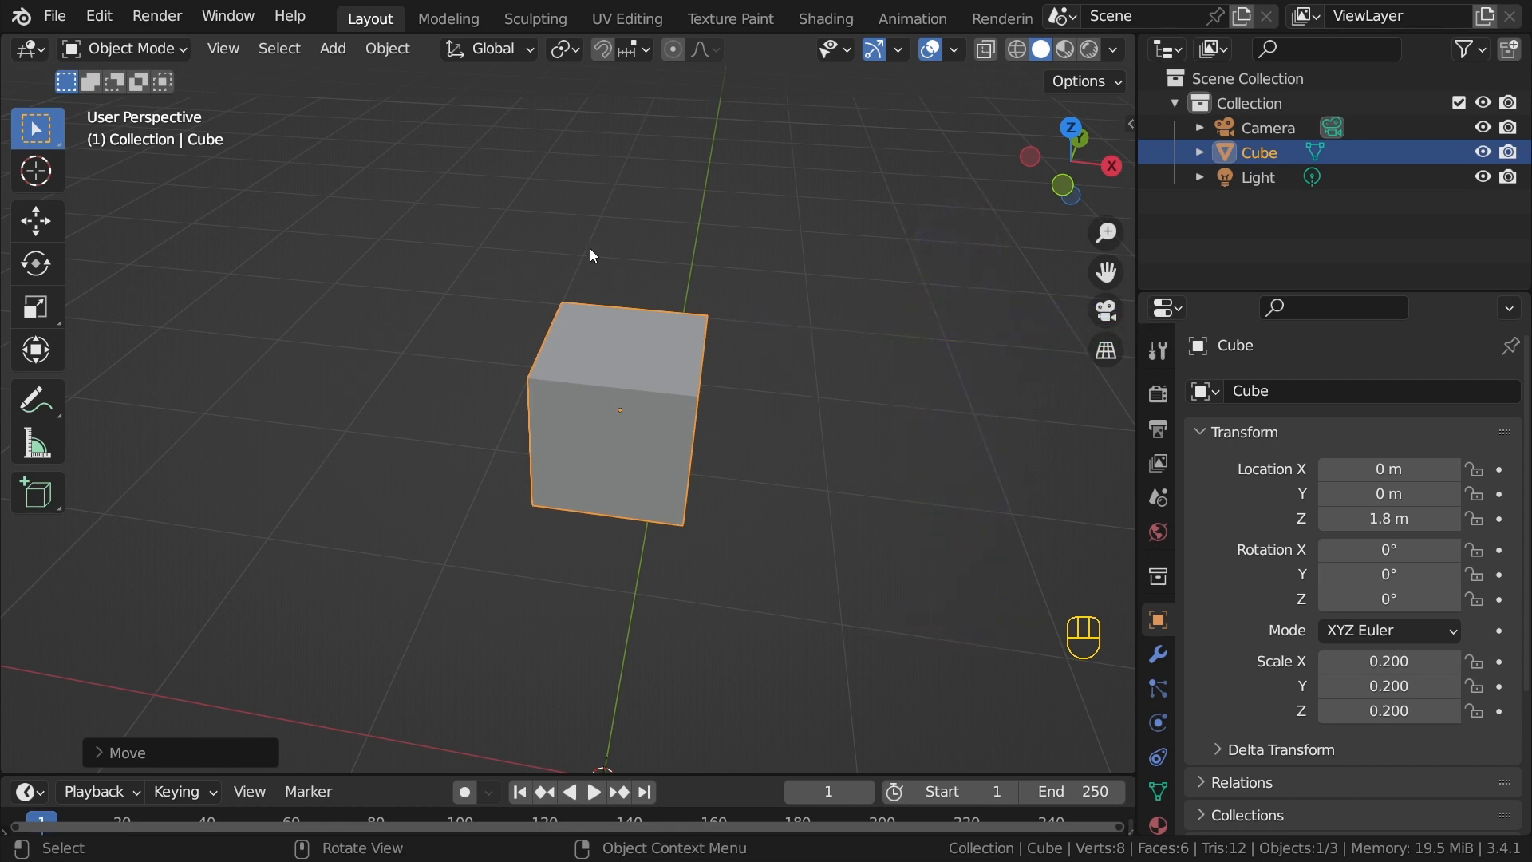
{"action": "left_click", "coordinate": [157, 48]}
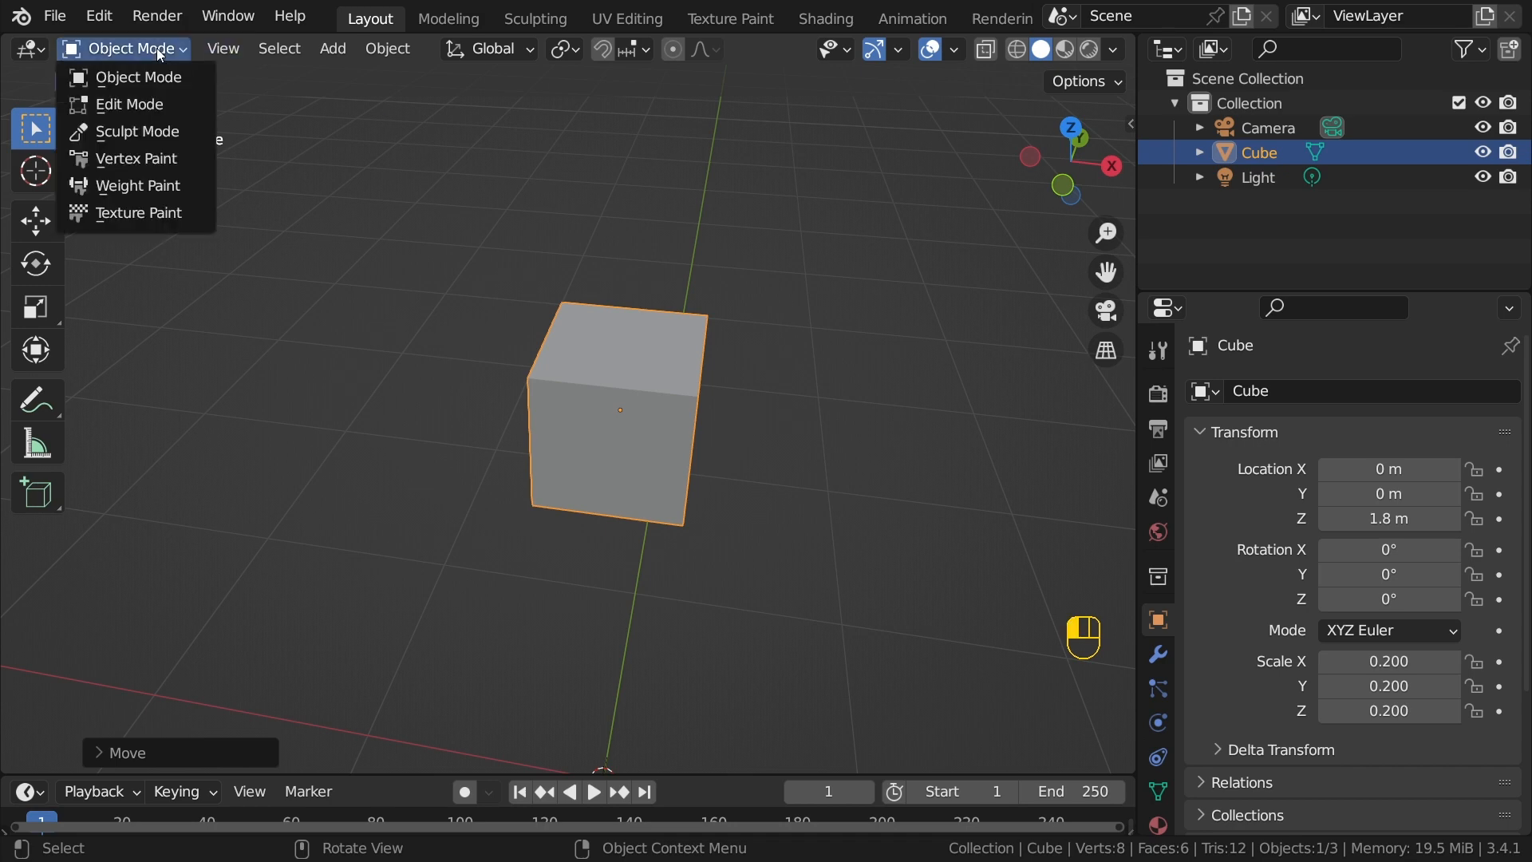
{"action": "left_click", "coordinate": [145, 104]}
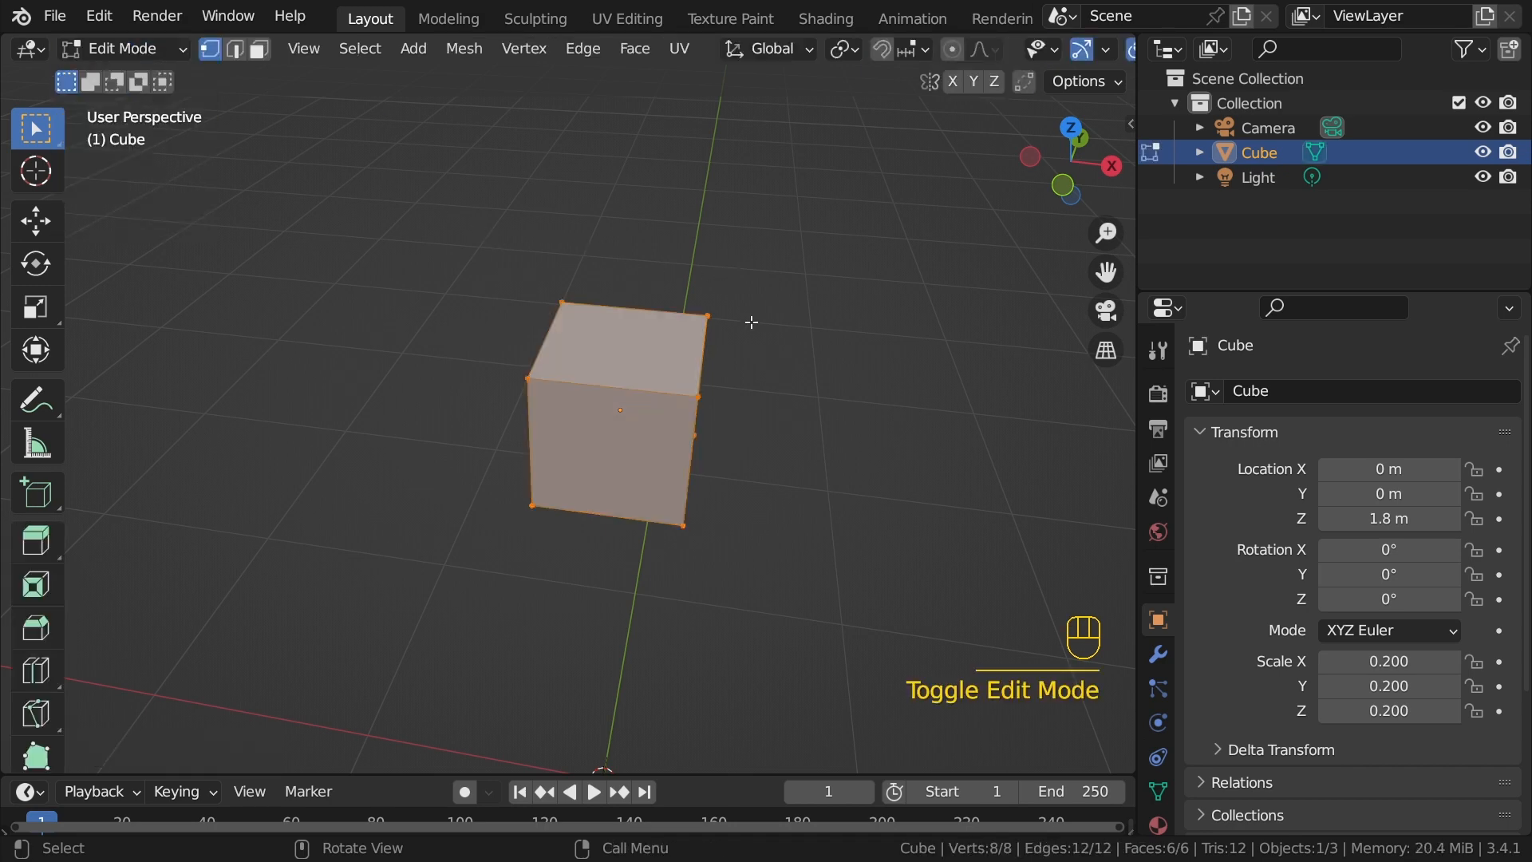
{"action": "key", "text": "Tab"}
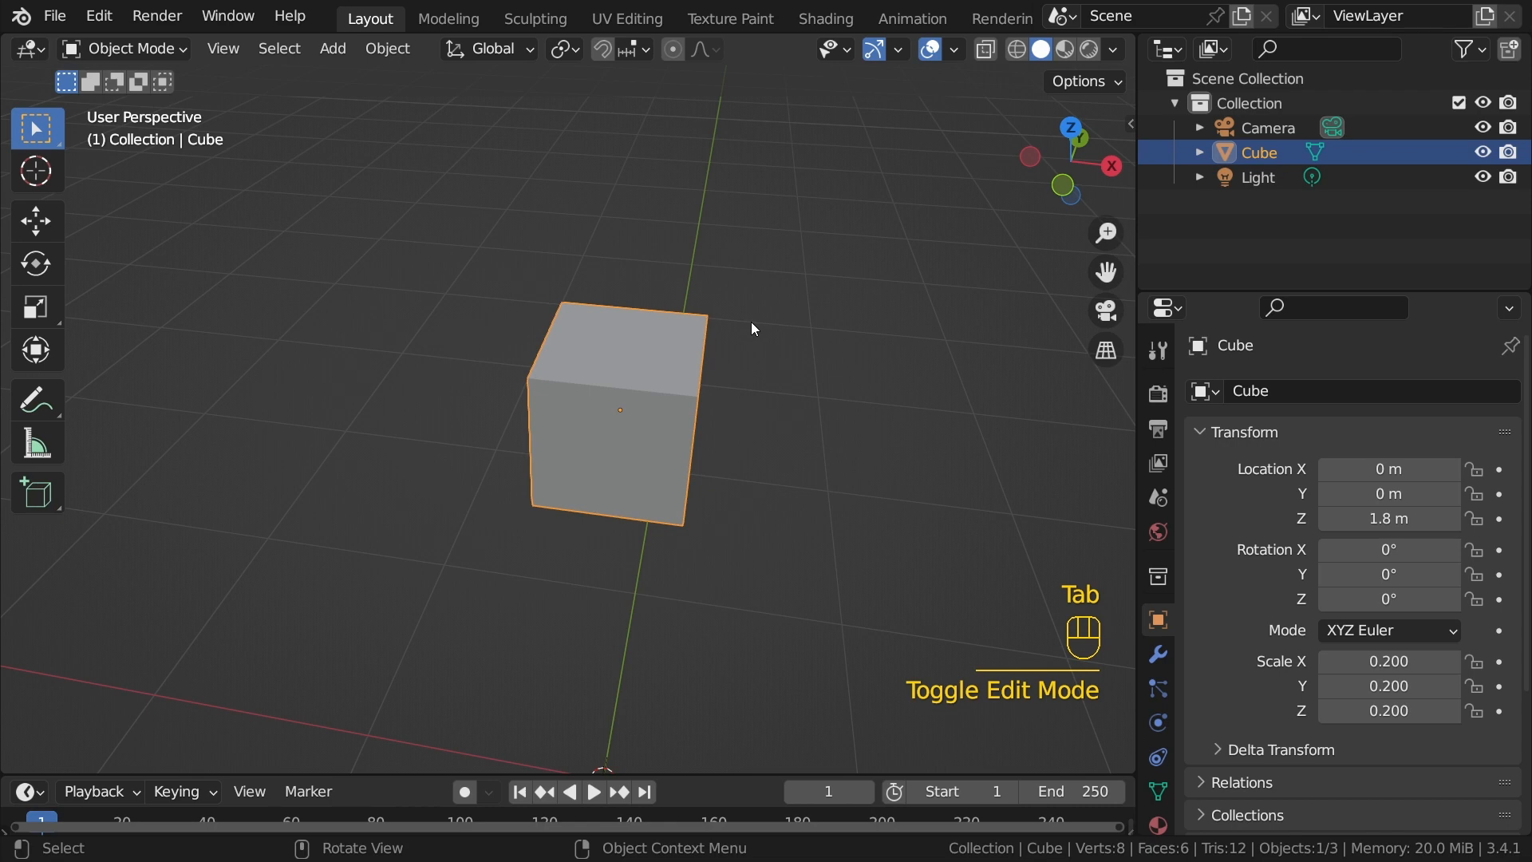
{"action": "key", "text": "Tab"}
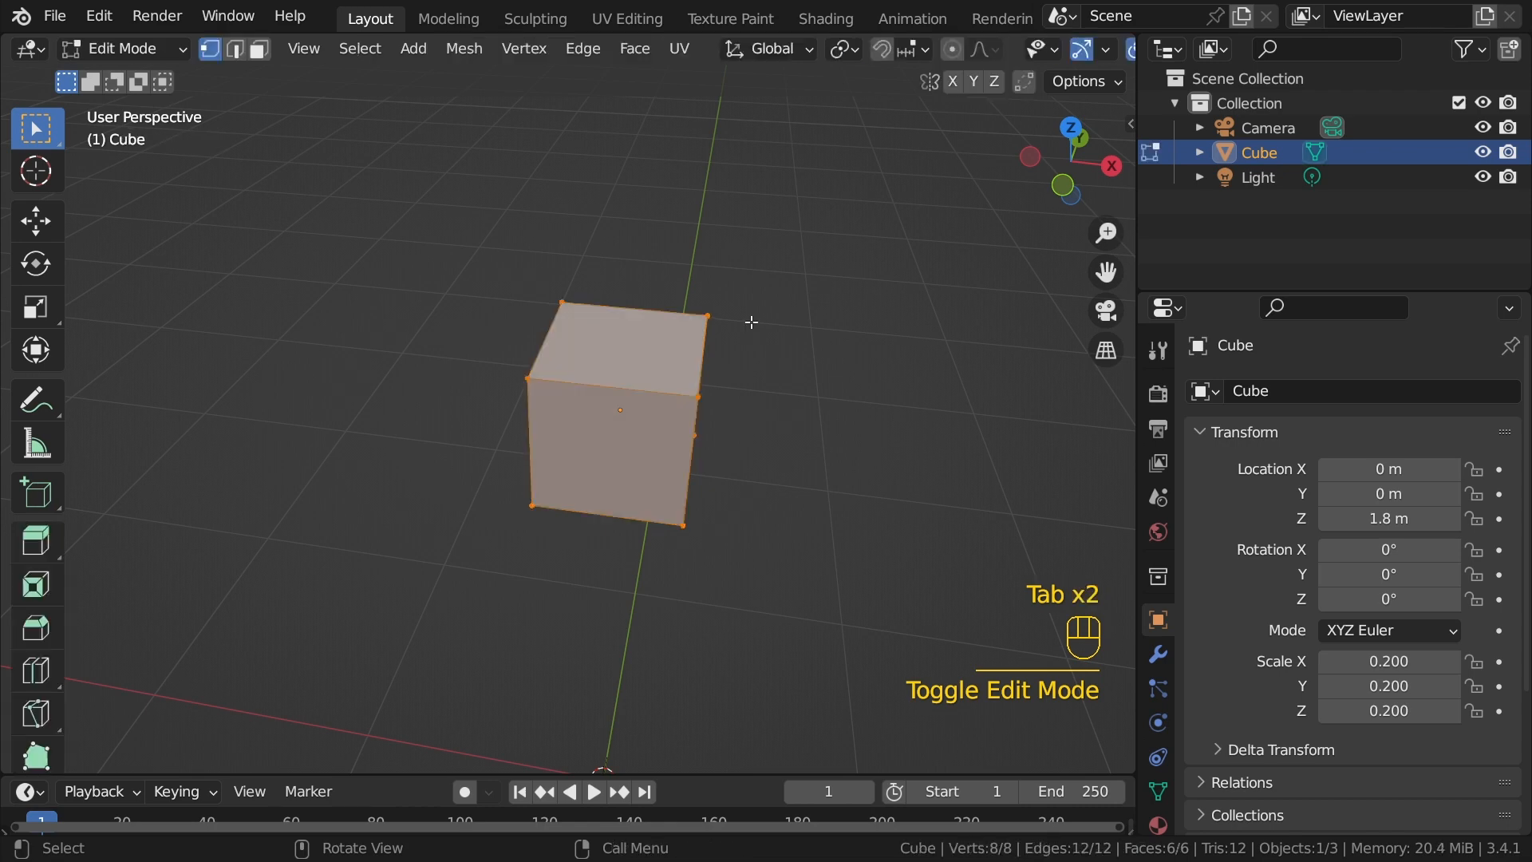
Step: Add a single vertical loop cut through the middle of the cube, dividing it into two halves along X
{"action": "key", "text": "KP_1"}
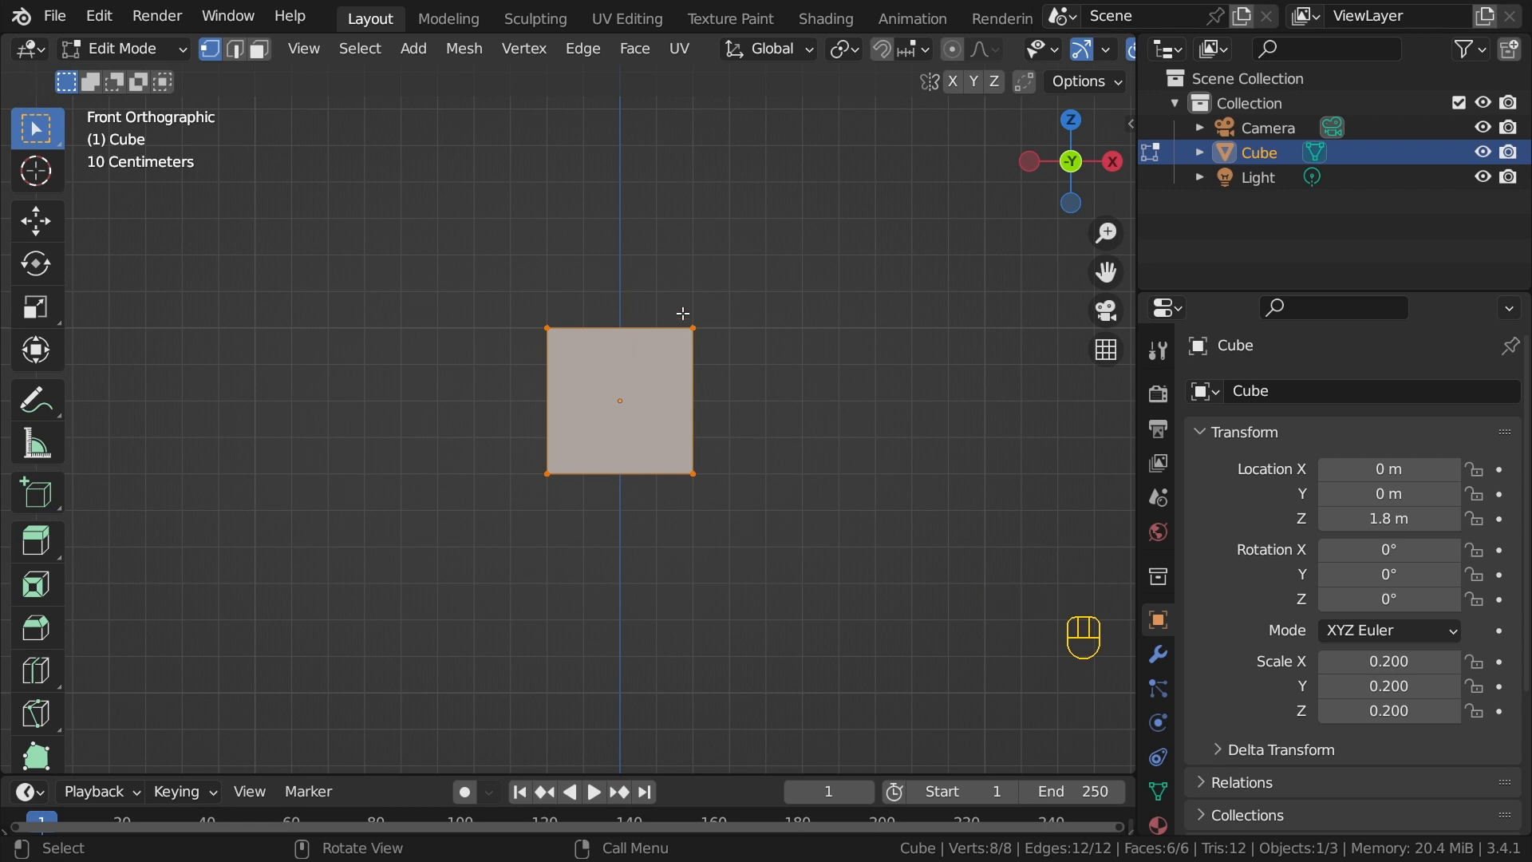
{"action": "middle_click_drag", "start_coordinate": [683, 314], "coordinate": [631, 253]}
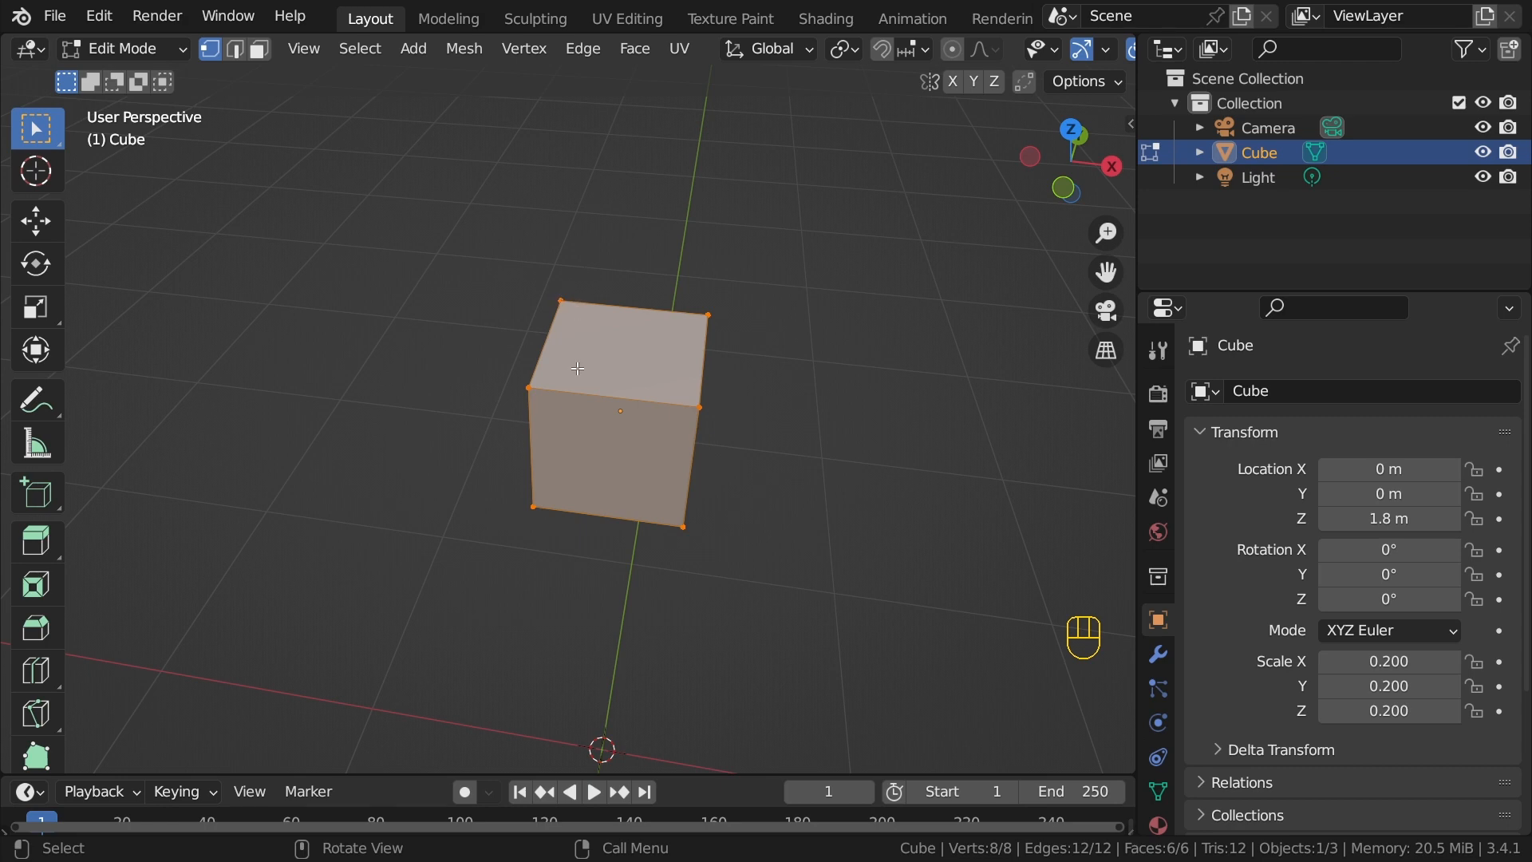
{"action": "key", "text": "ctrl+r"}
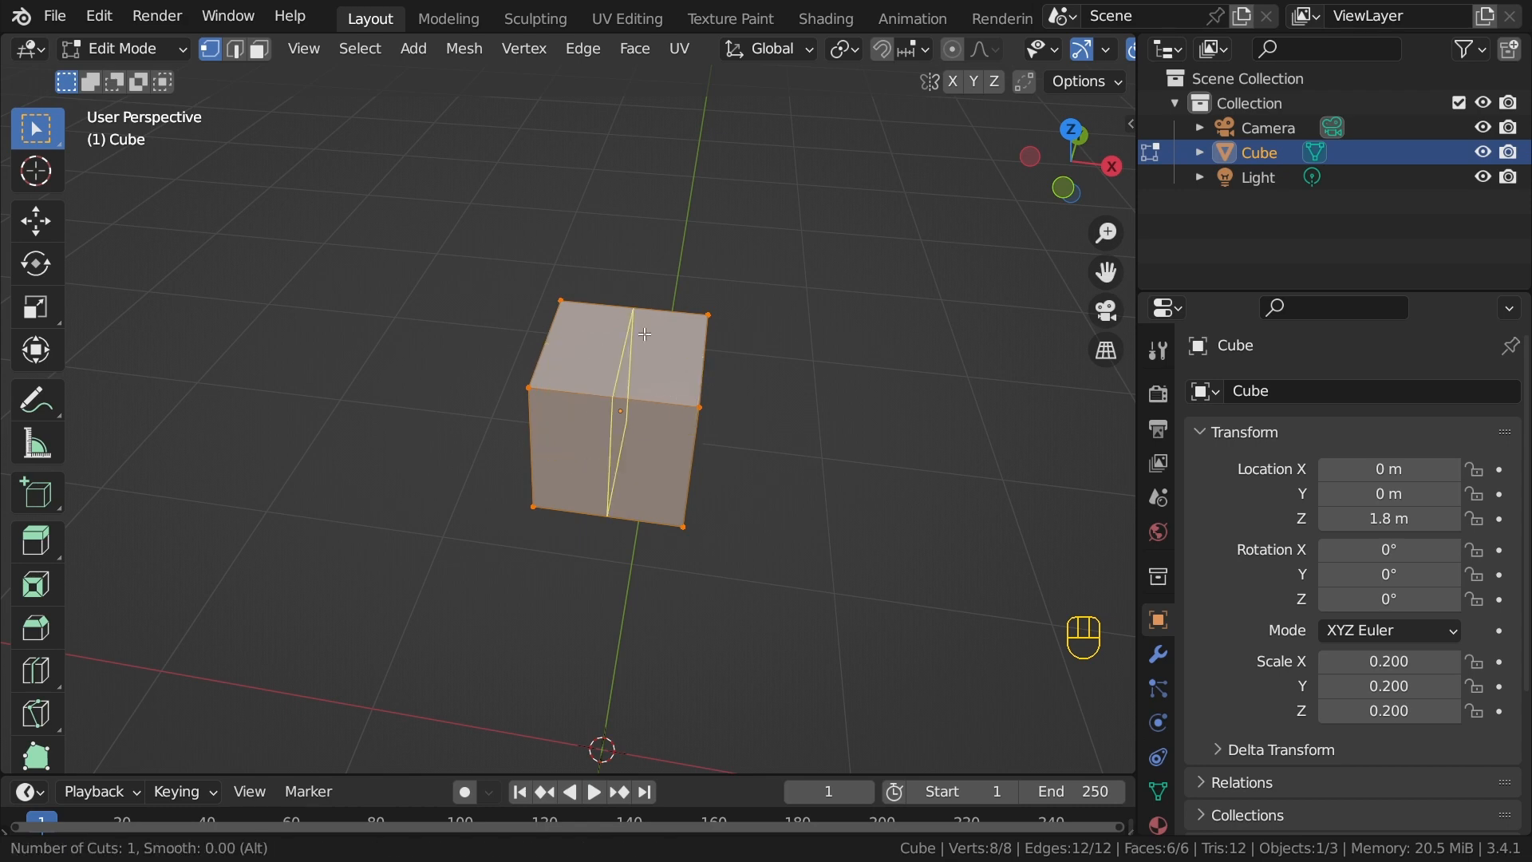
{"action": "left_click", "coordinate": [591, 387]}
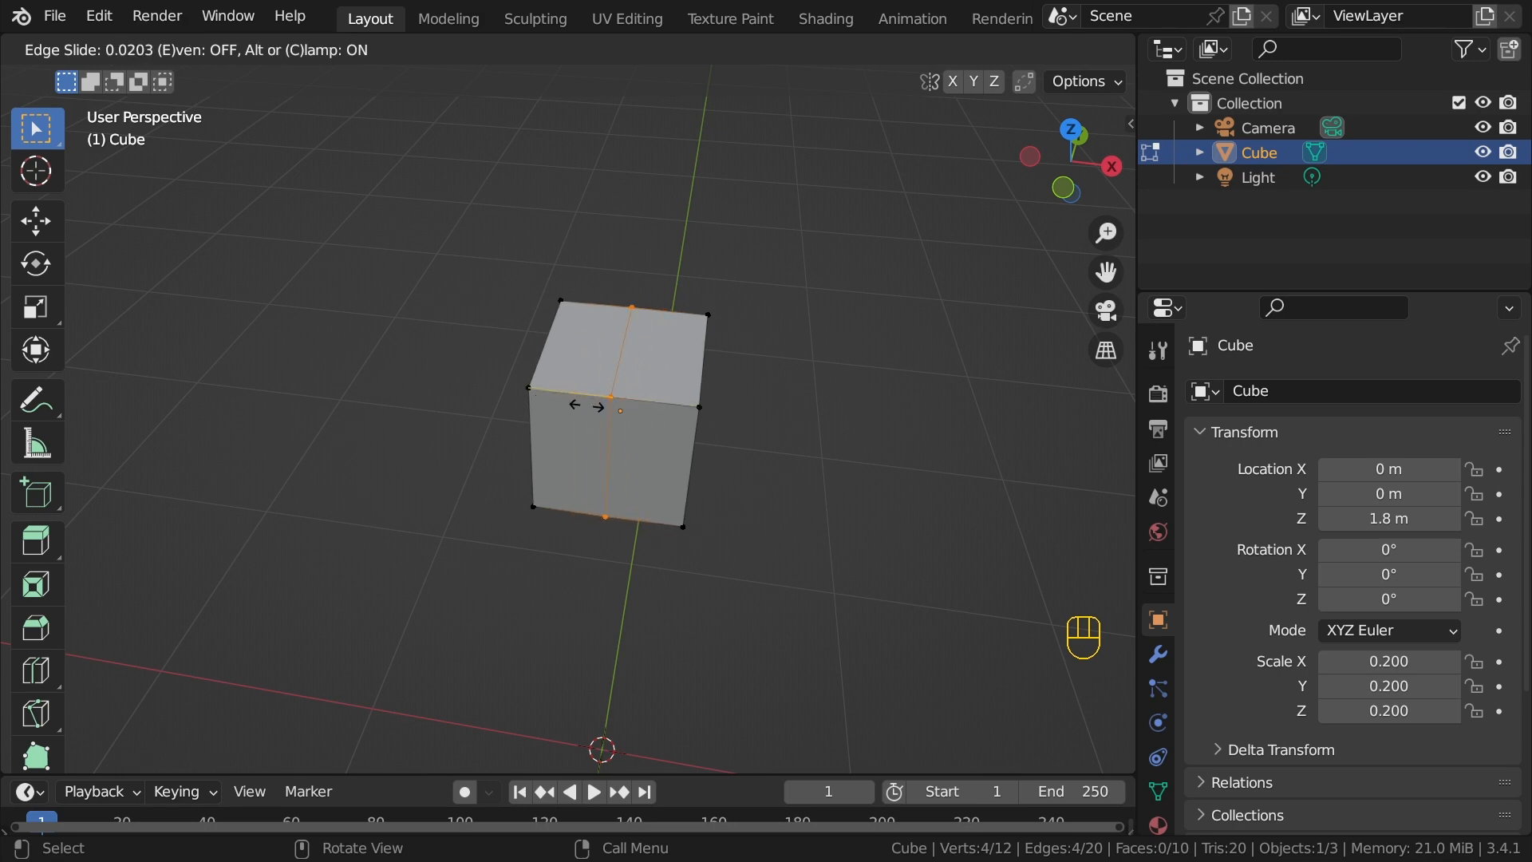
{"action": "left_click", "coordinate": [611, 408]}
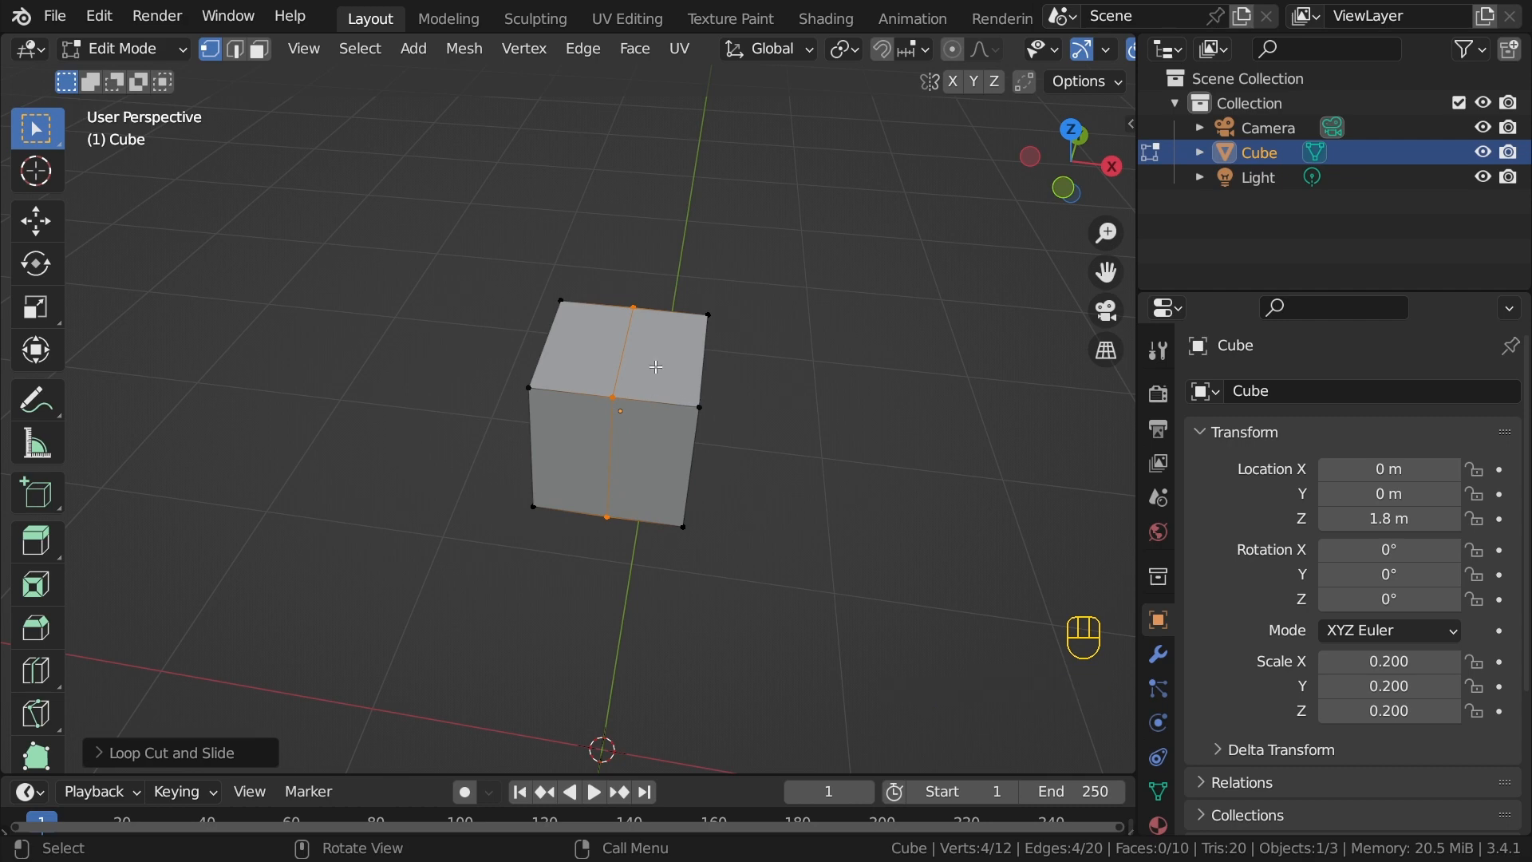
Step: Box-select the visible vertices on the cube's -X side and preview the mesh with X-ray on and off
{"action": "left_click_drag", "start_coordinate": [453, 245], "coordinate": [579, 539]}
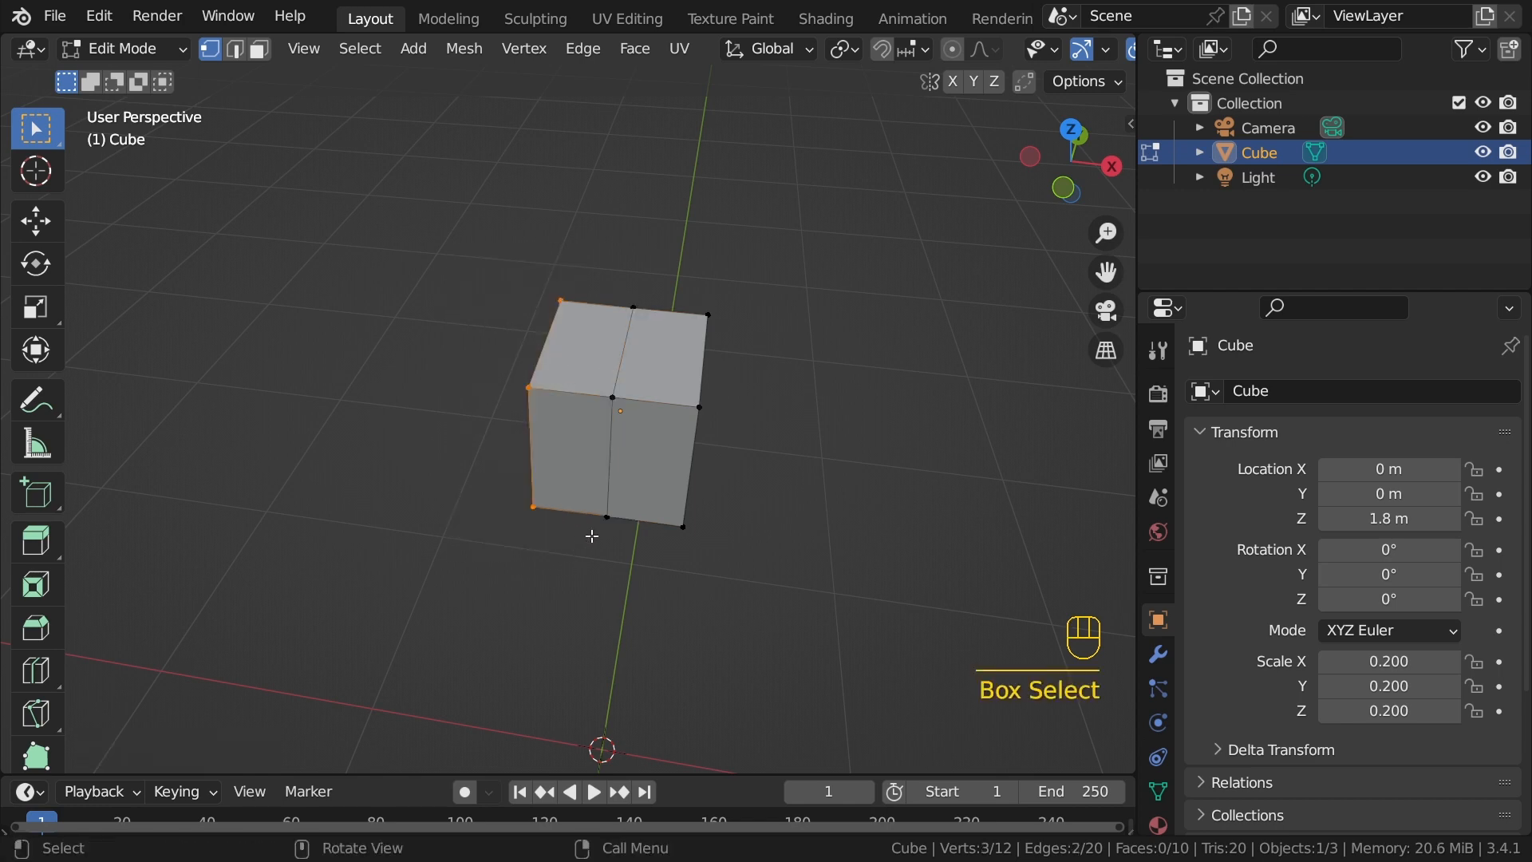
{"action": "scroll", "coordinate": [954, 56], "scroll_direction": "right", "scroll_amount": 5}
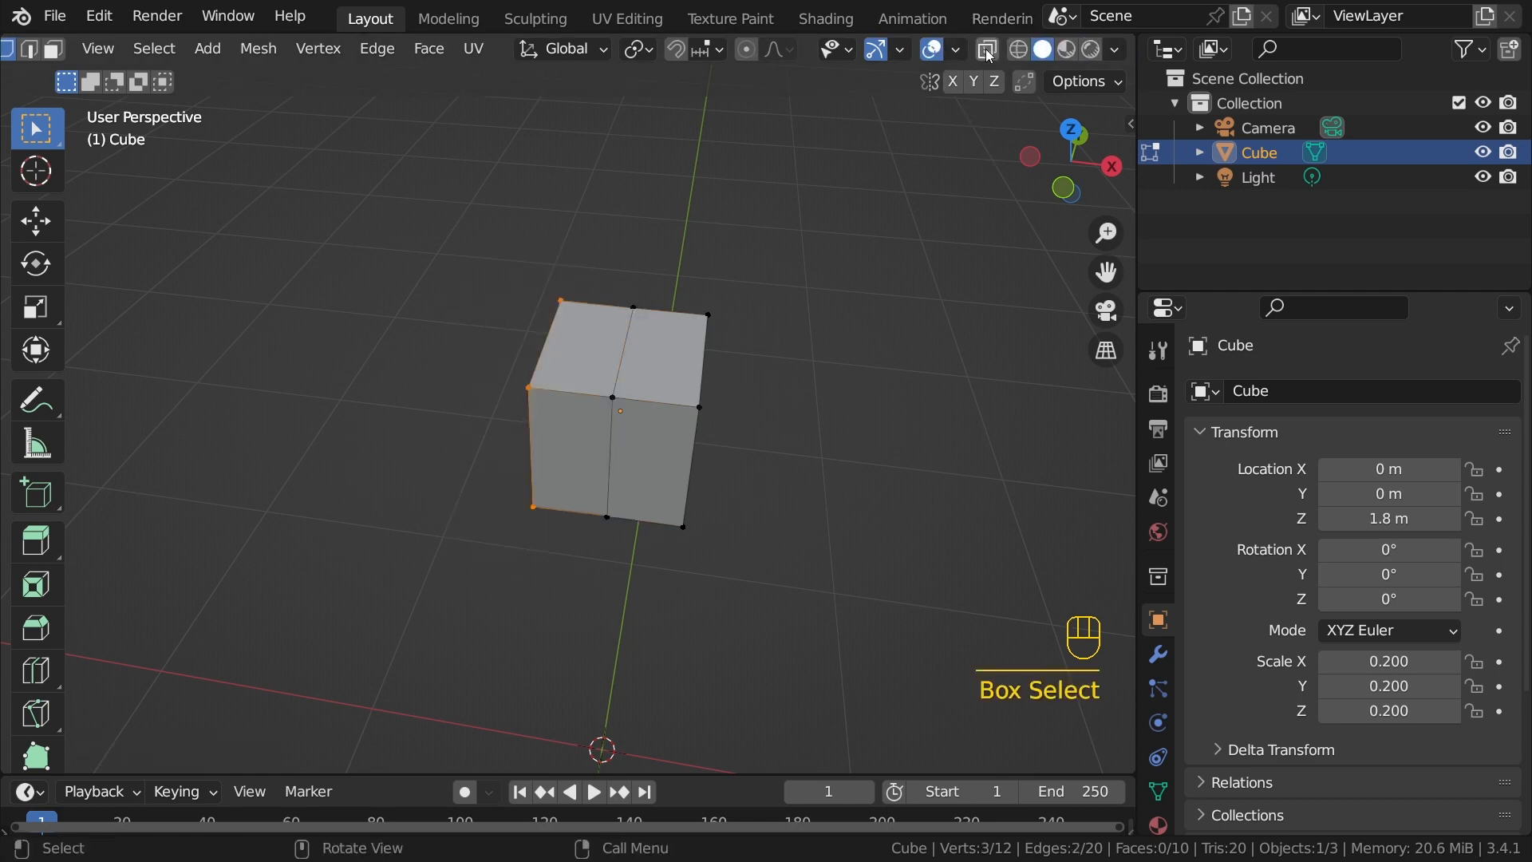
{"action": "left_click", "coordinate": [990, 52]}
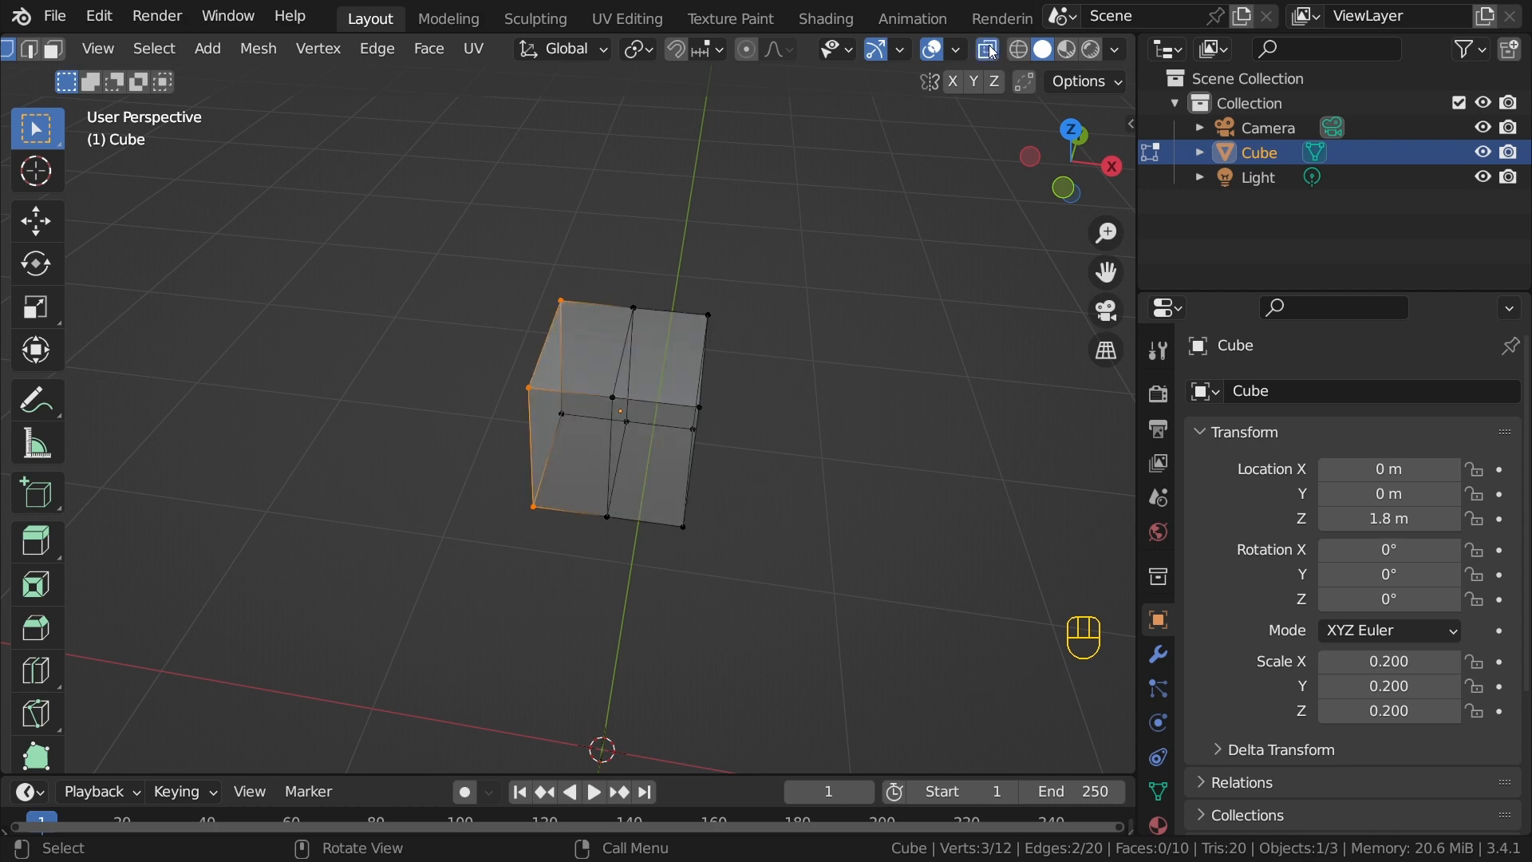
{"action": "left_click", "coordinate": [990, 52]}
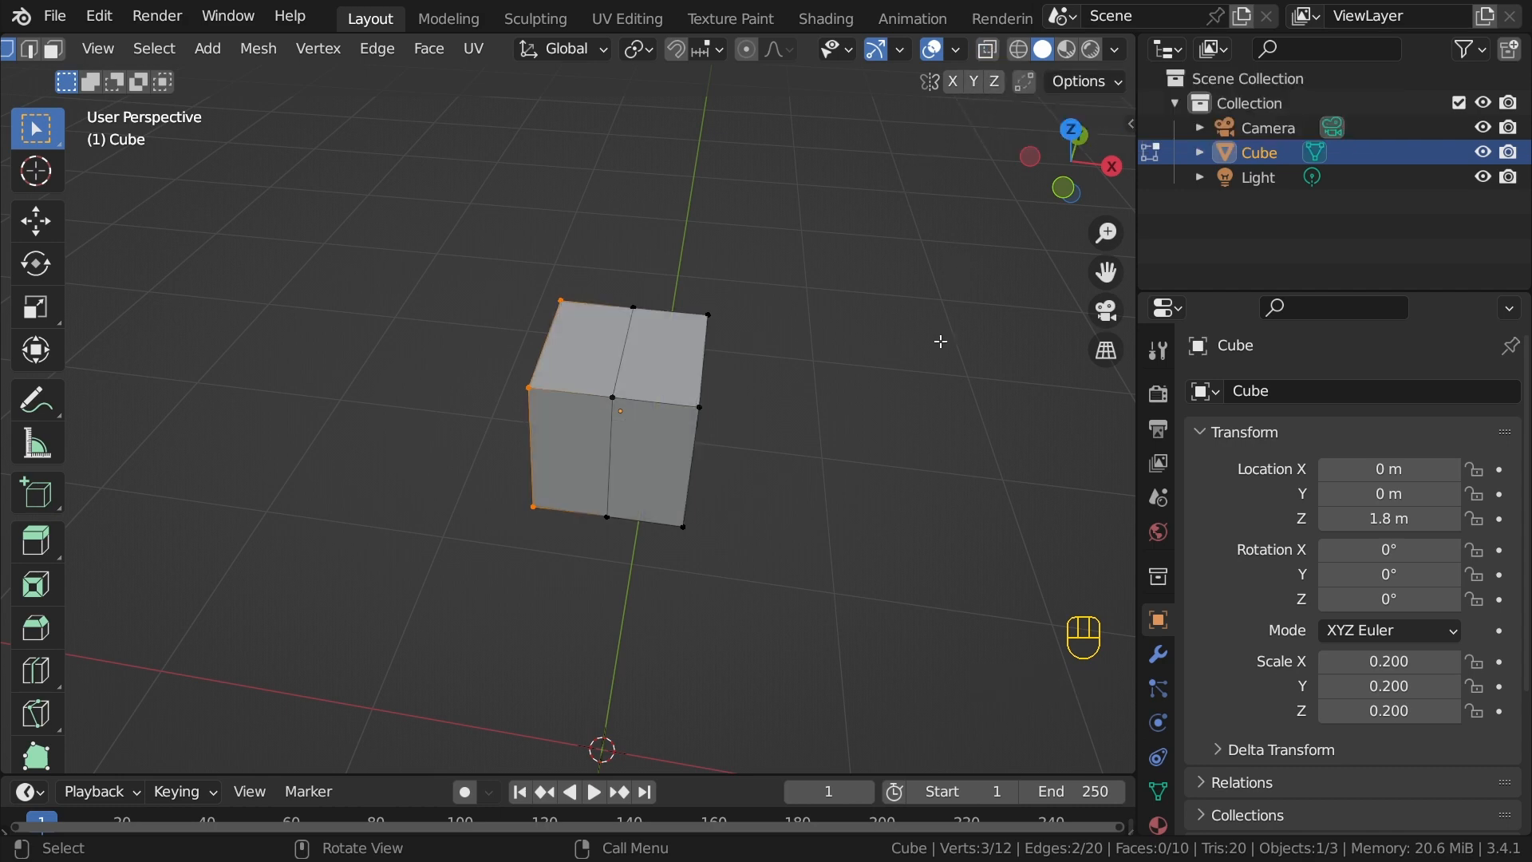
Step: Try box-selecting the -X side vertices again with X-ray off, and inspect the back corner from another angle
{"action": "left_click", "coordinate": [833, 332]}
{"action": "left_click_drag", "start_coordinate": [429, 211], "coordinate": [576, 573]}
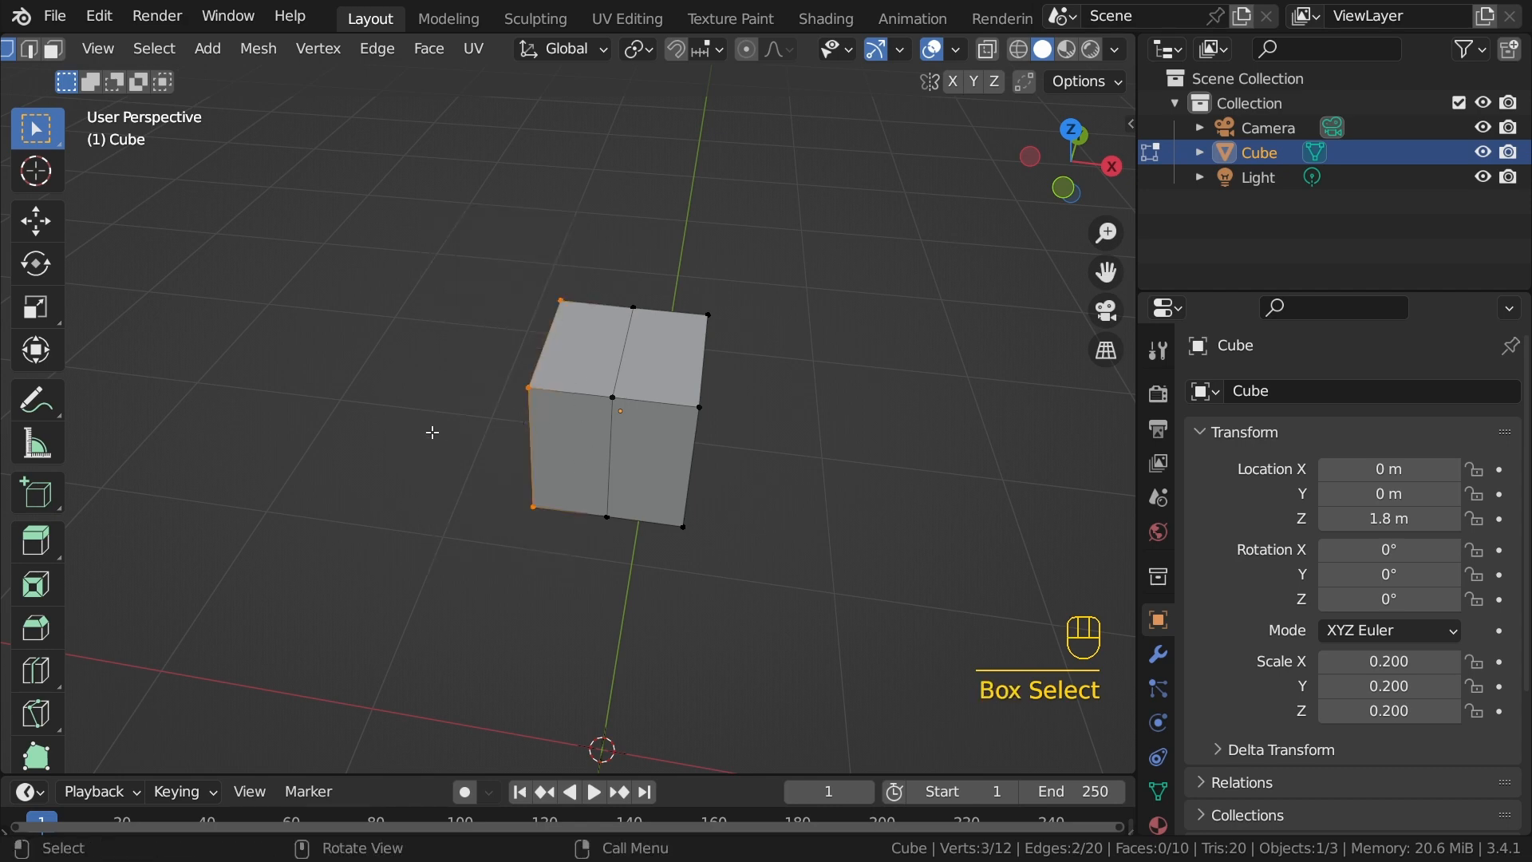
{"action": "middle_click_drag", "start_coordinate": [454, 424], "coordinate": [522, 445]}
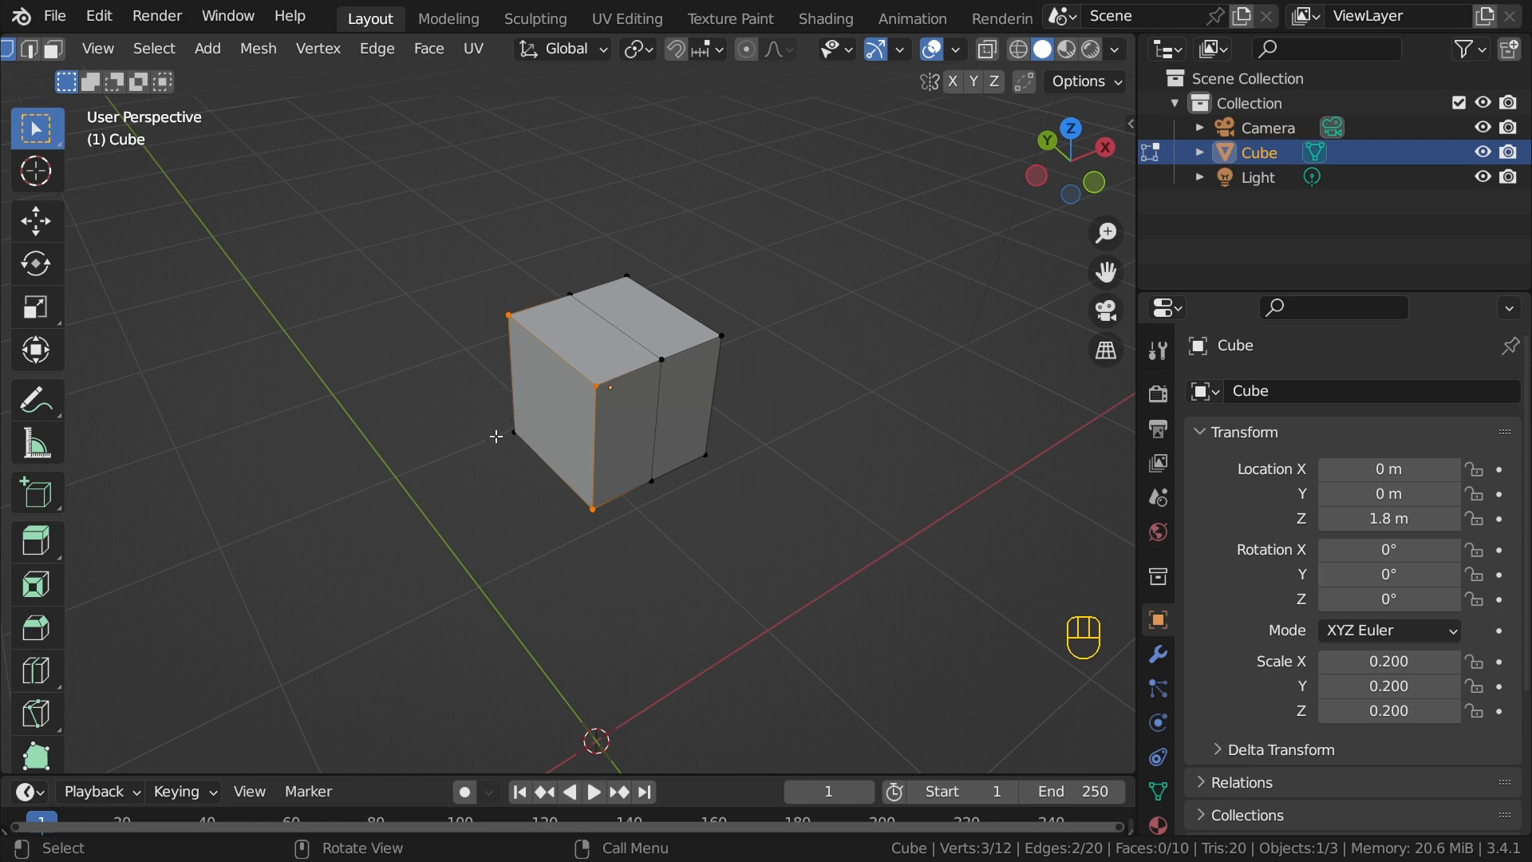
{"action": "scroll", "coordinate": [502, 428], "scroll_direction": "up", "scroll_amount": 5}
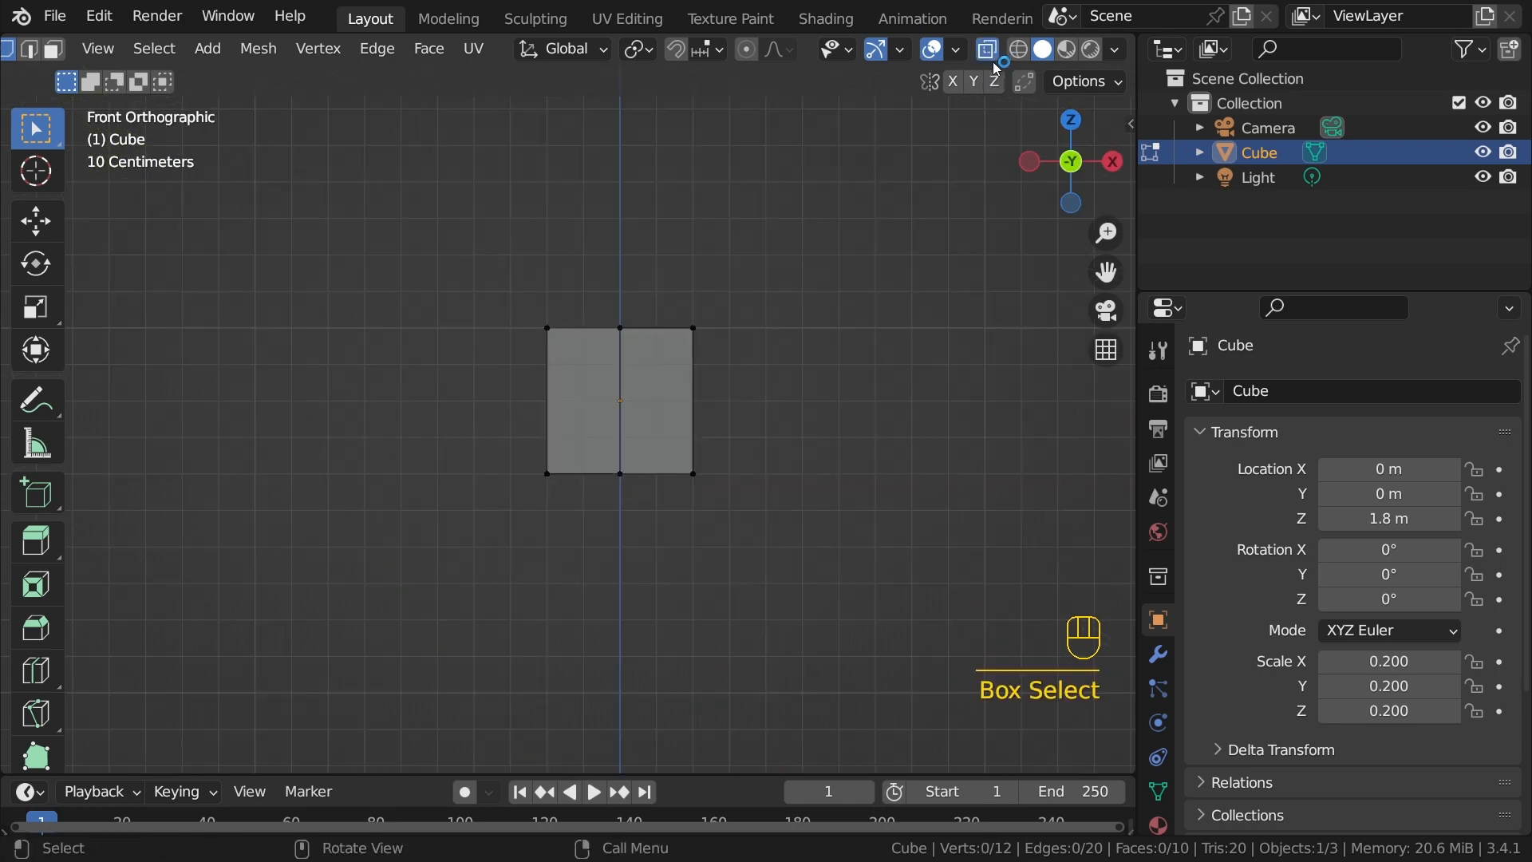
Step: Box-select all four vertices on the cube's -X side with X-ray on, turn X-ray off, and delete the vertices
{"action": "left_click_drag", "start_coordinate": [505, 266], "coordinate": [586, 556]}
{"action": "middle_click_drag", "start_coordinate": [564, 357], "coordinate": [583, 432]}
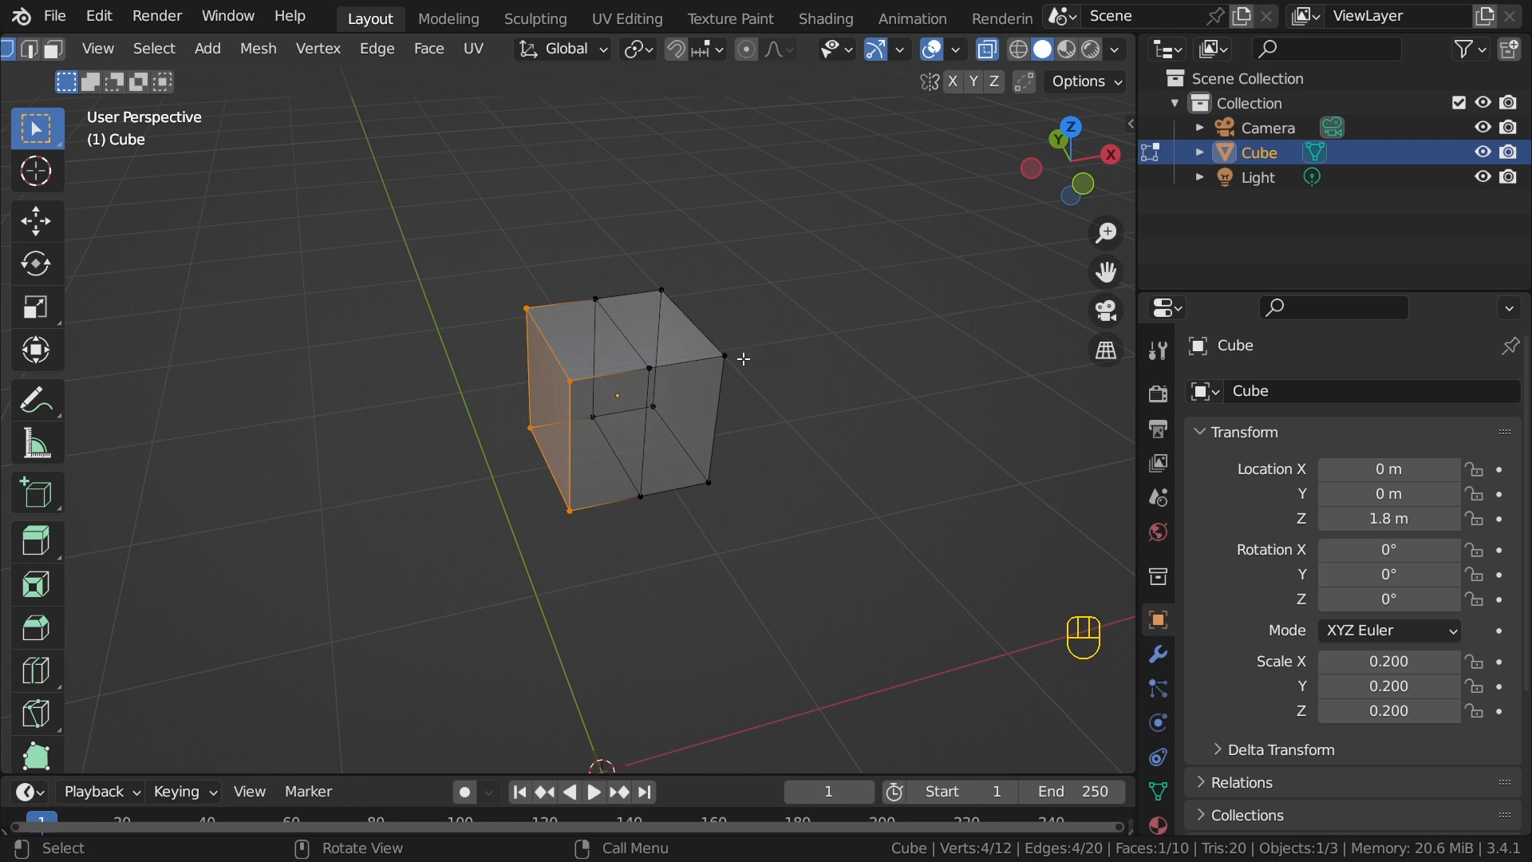
{"action": "key", "text": "alt+z"}
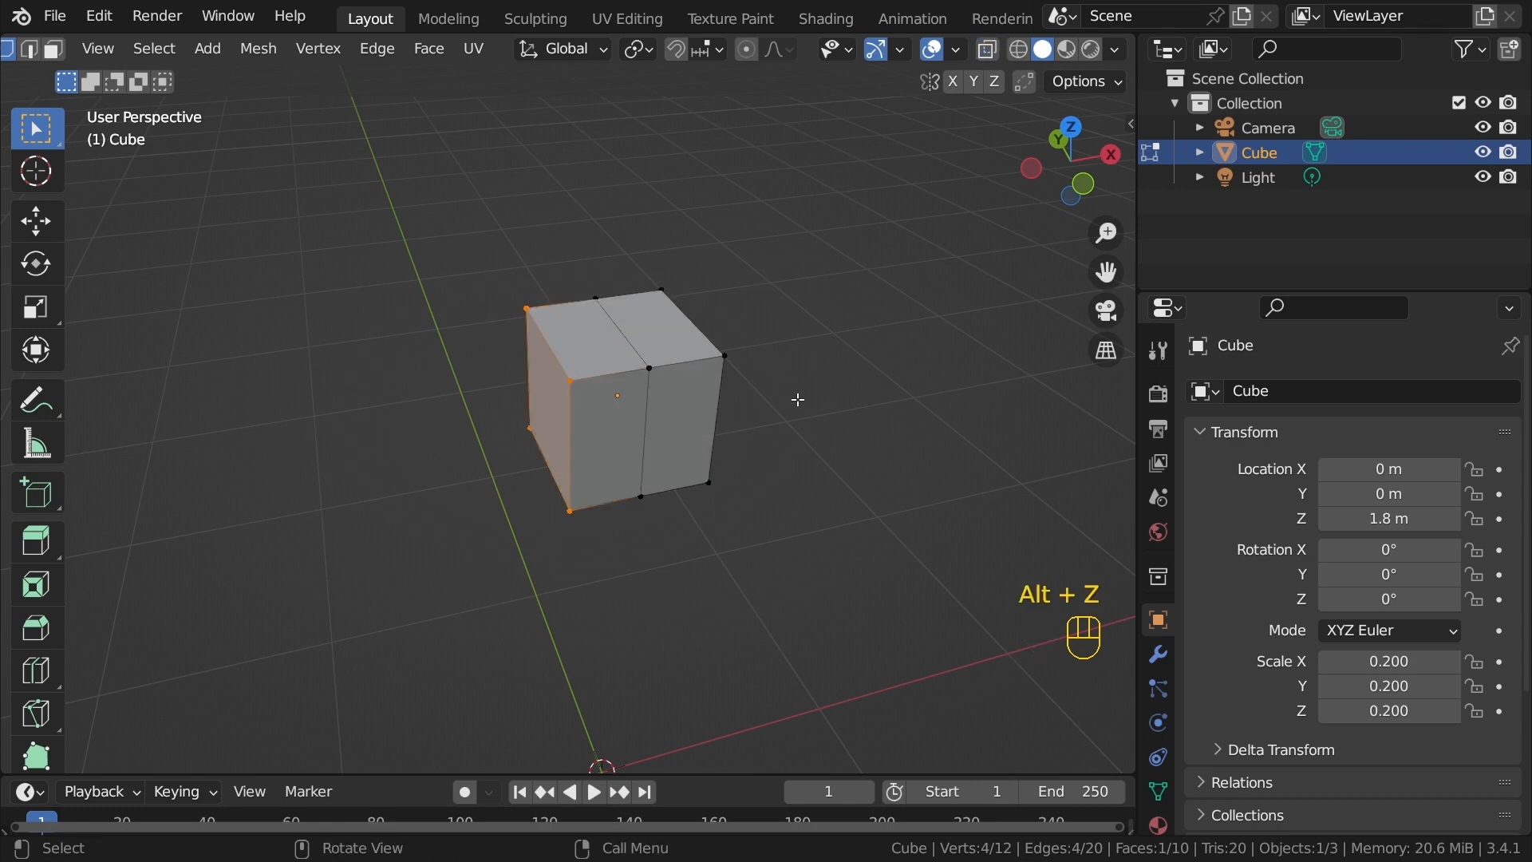
{"action": "middle_click_drag", "start_coordinate": [682, 394], "coordinate": [625, 361]}
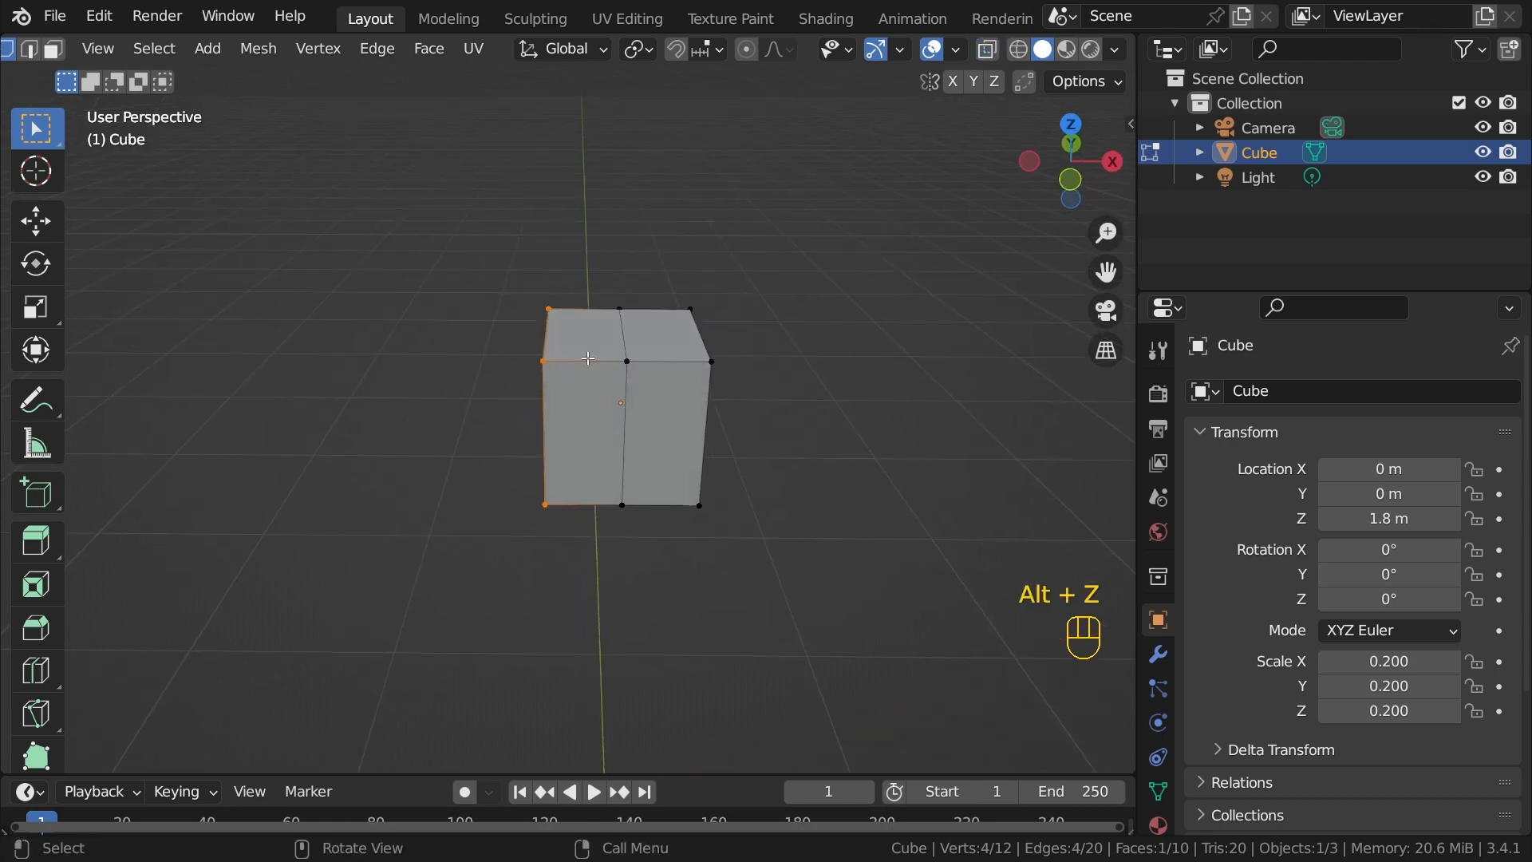
{"action": "key", "text": "x"}
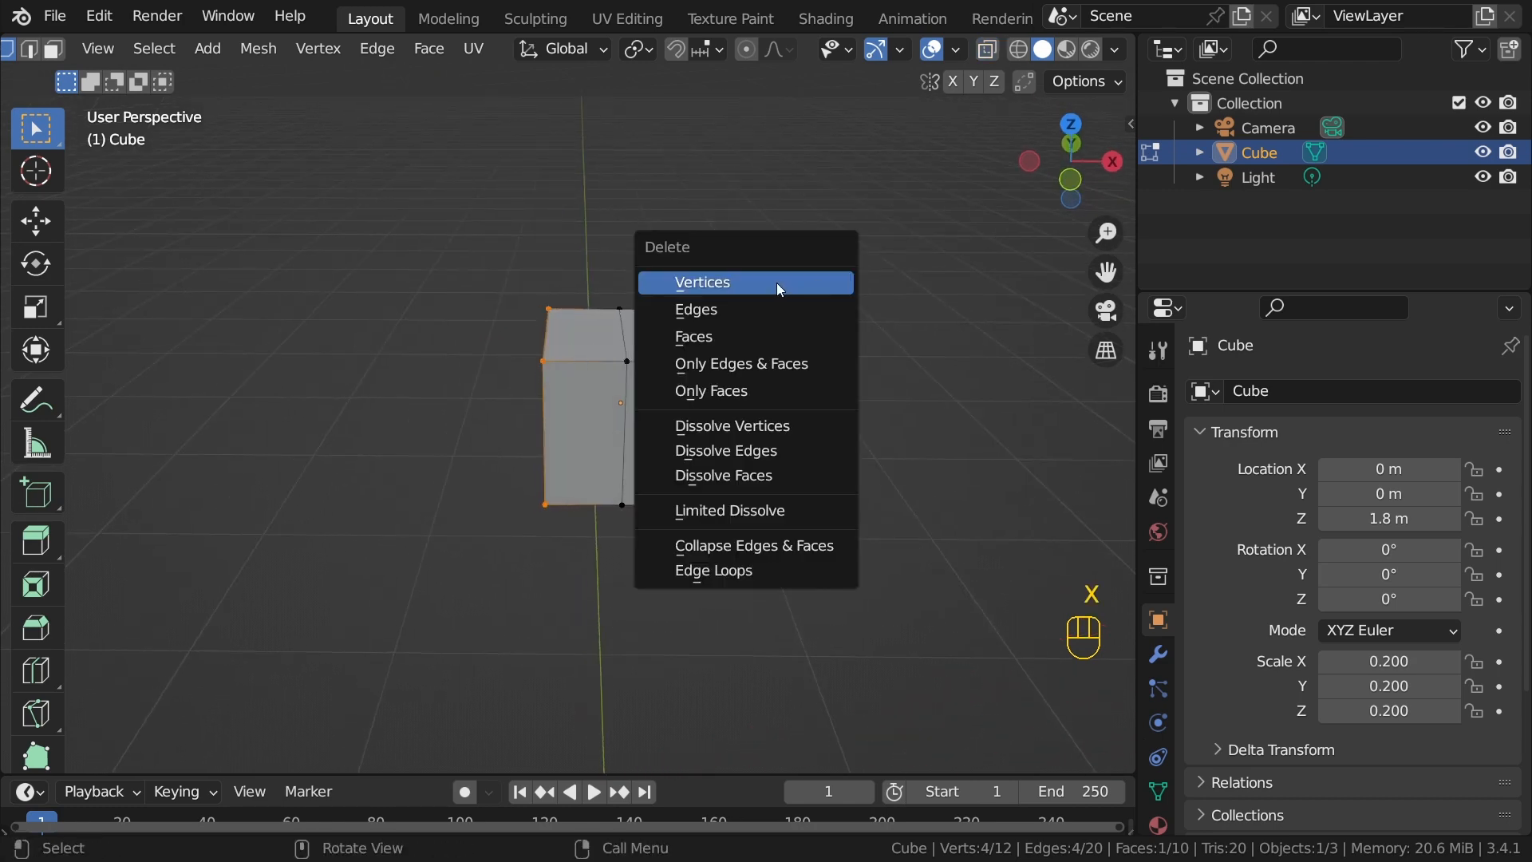
{"action": "left_click", "coordinate": [781, 286]}
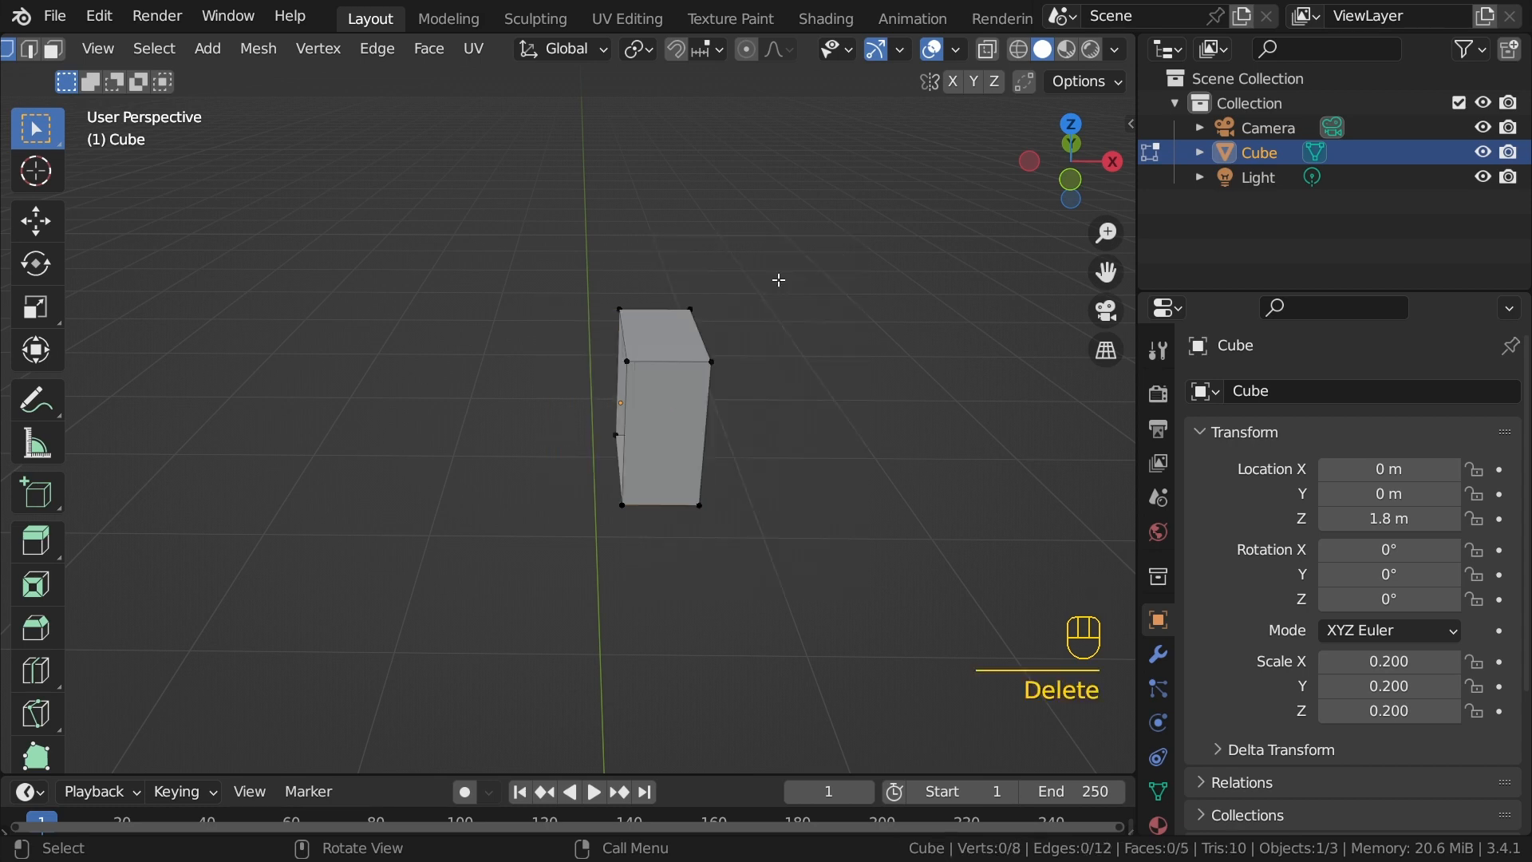
Step: Add a Mirror modifier to the remaining half of the cube, mirrored across the X axis
{"action": "left_click", "coordinate": [1162, 661]}
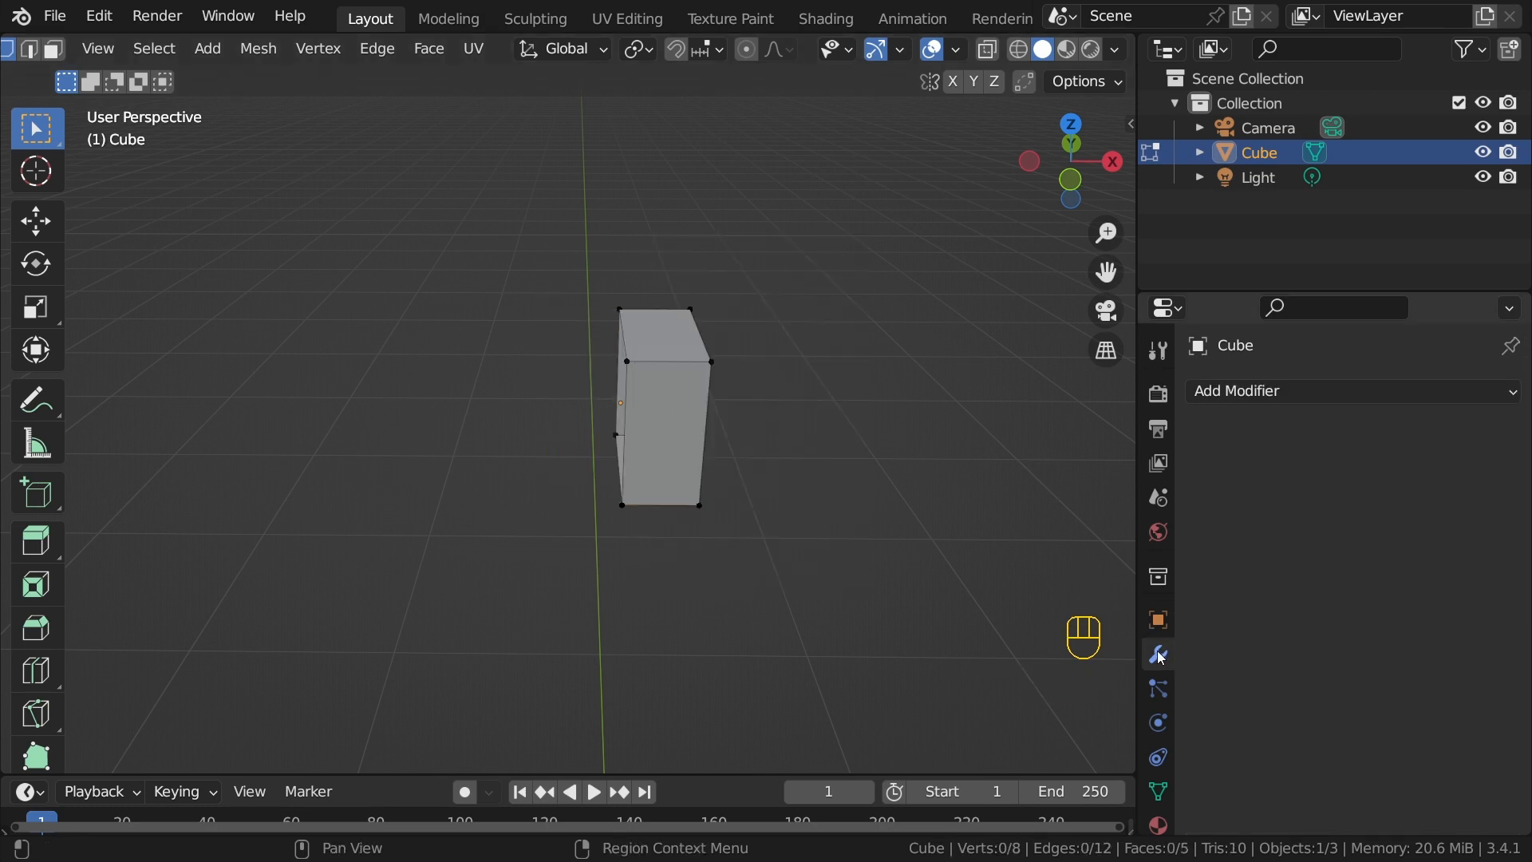
{"action": "left_click", "coordinate": [1286, 393]}
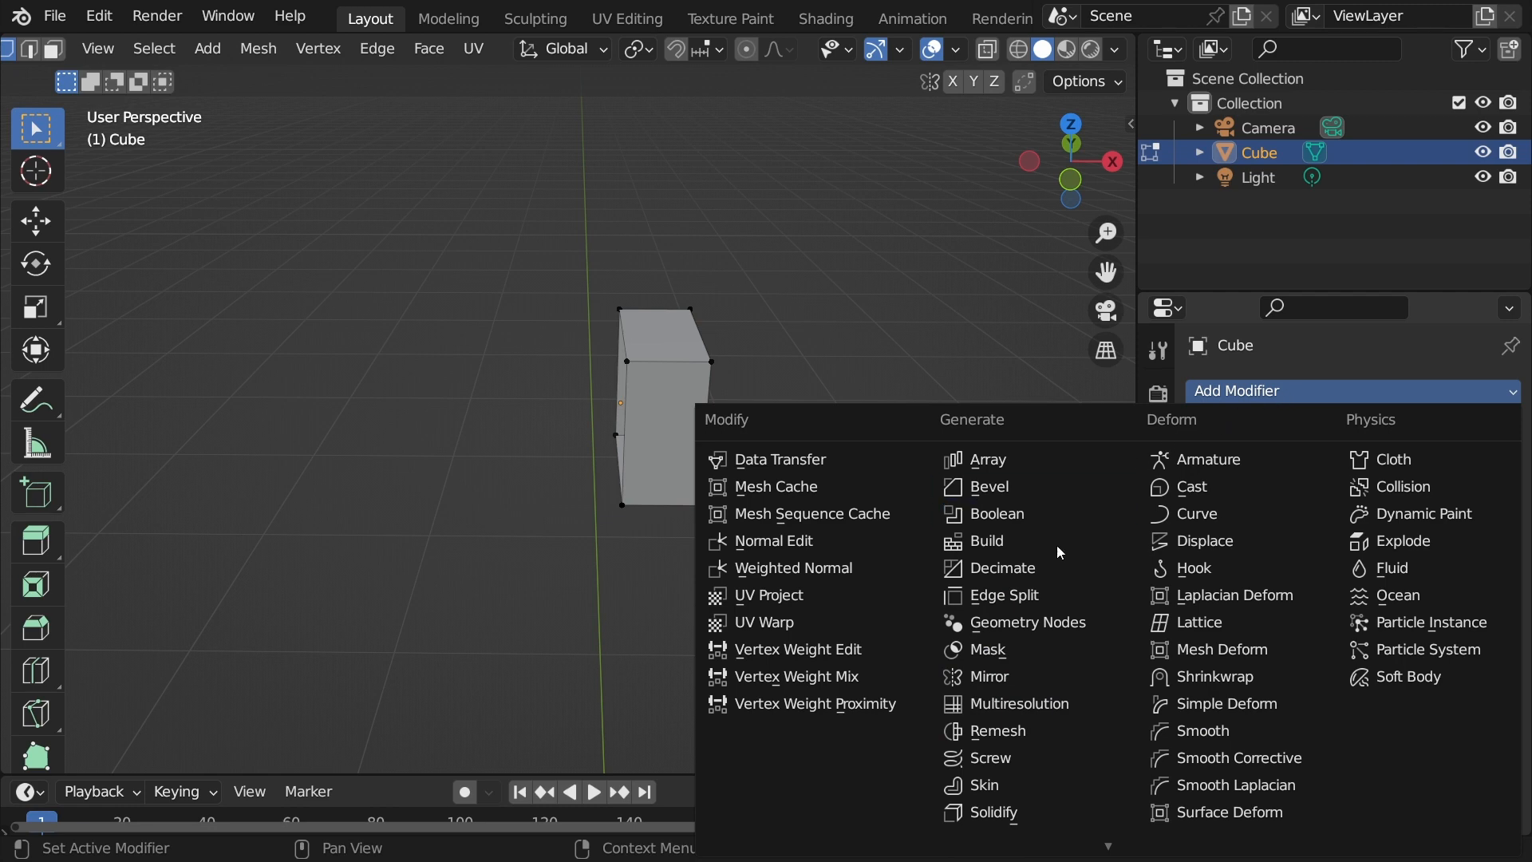
{"action": "left_click", "coordinate": [997, 678]}
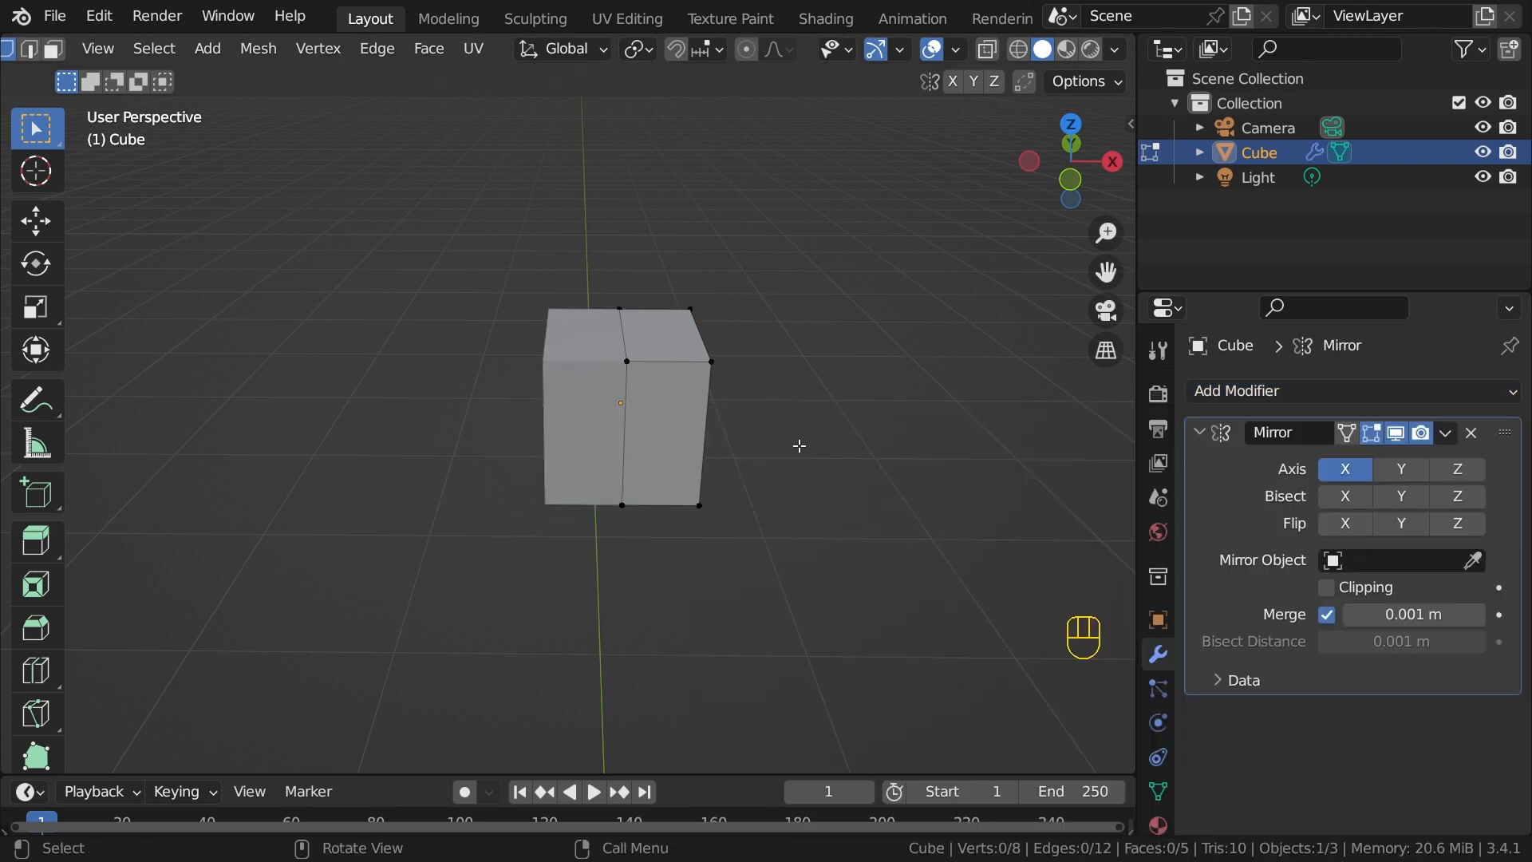
Step: Test the mirroring by moving the upper front corner vertex outward along X, and undo the move
{"action": "left_click", "coordinate": [710, 363]}
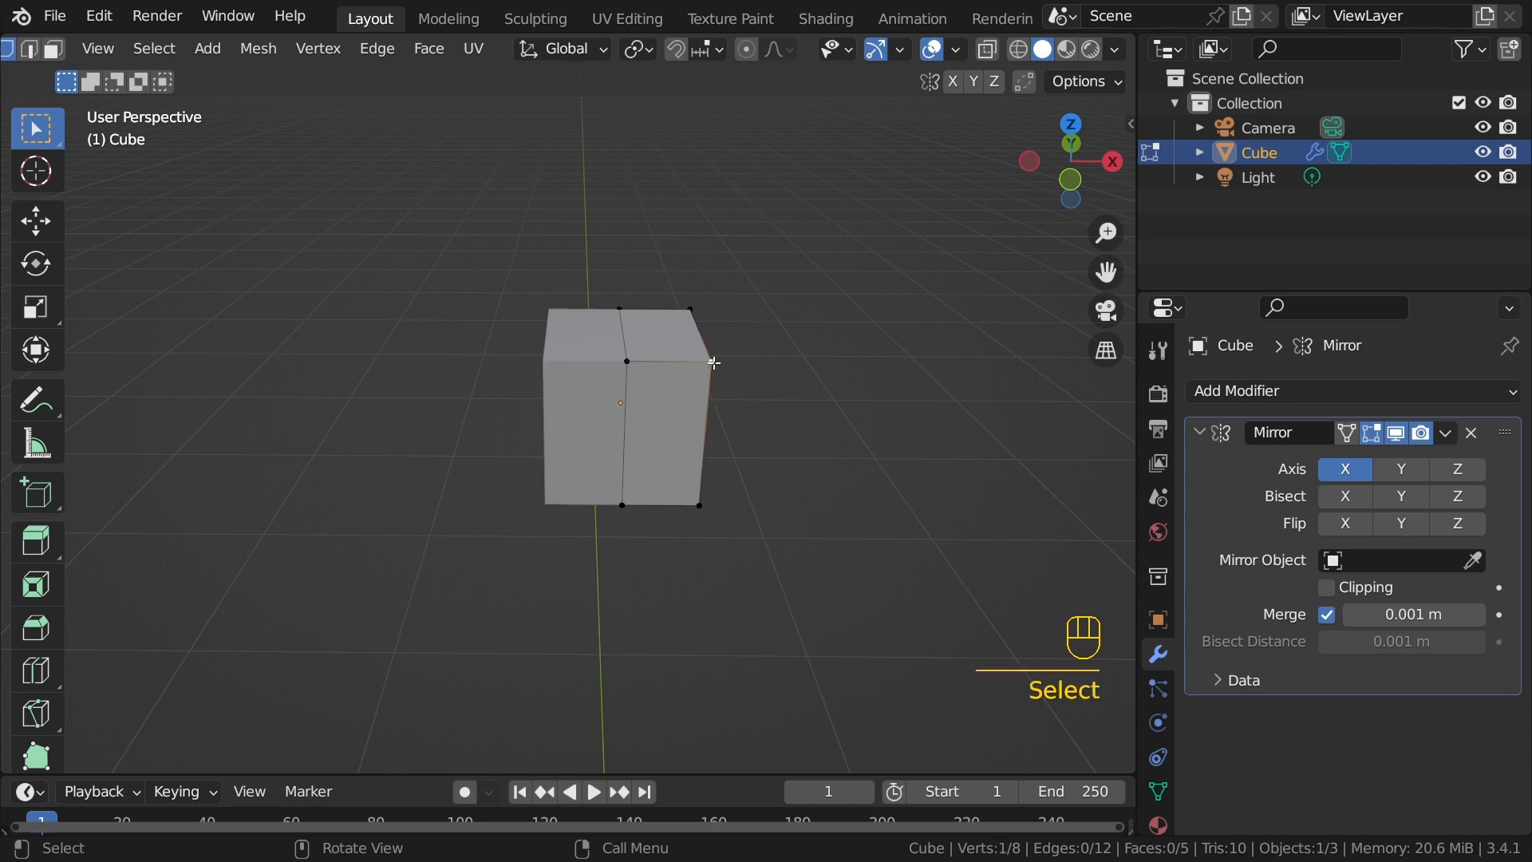
{"action": "key", "text": "g"}
{"action": "key", "text": "g"}
{"action": "left_click", "coordinate": [786, 358]}
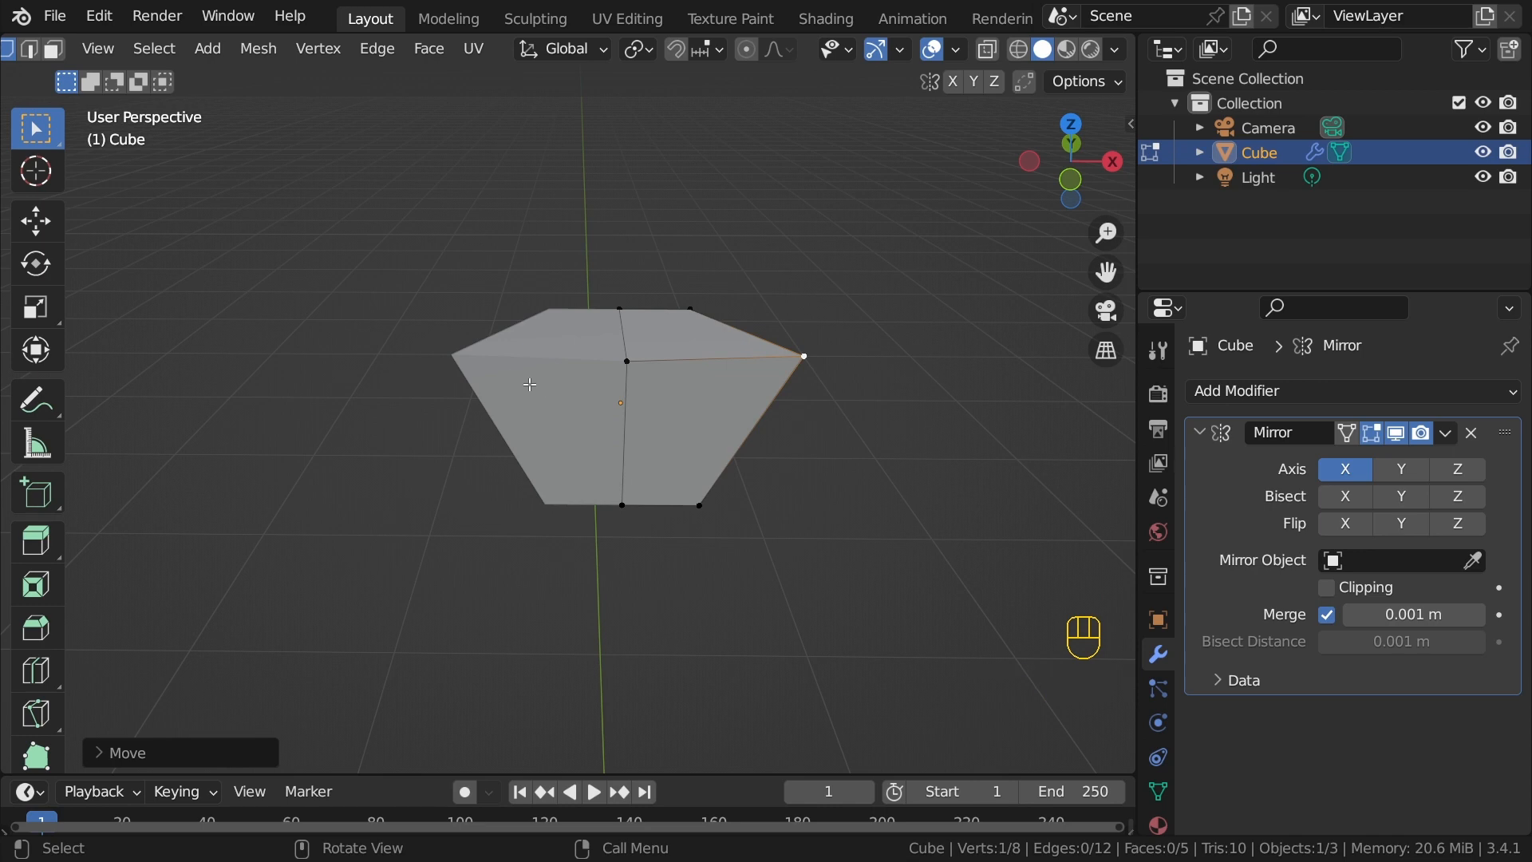
{"action": "key", "text": "ctrl+z"}
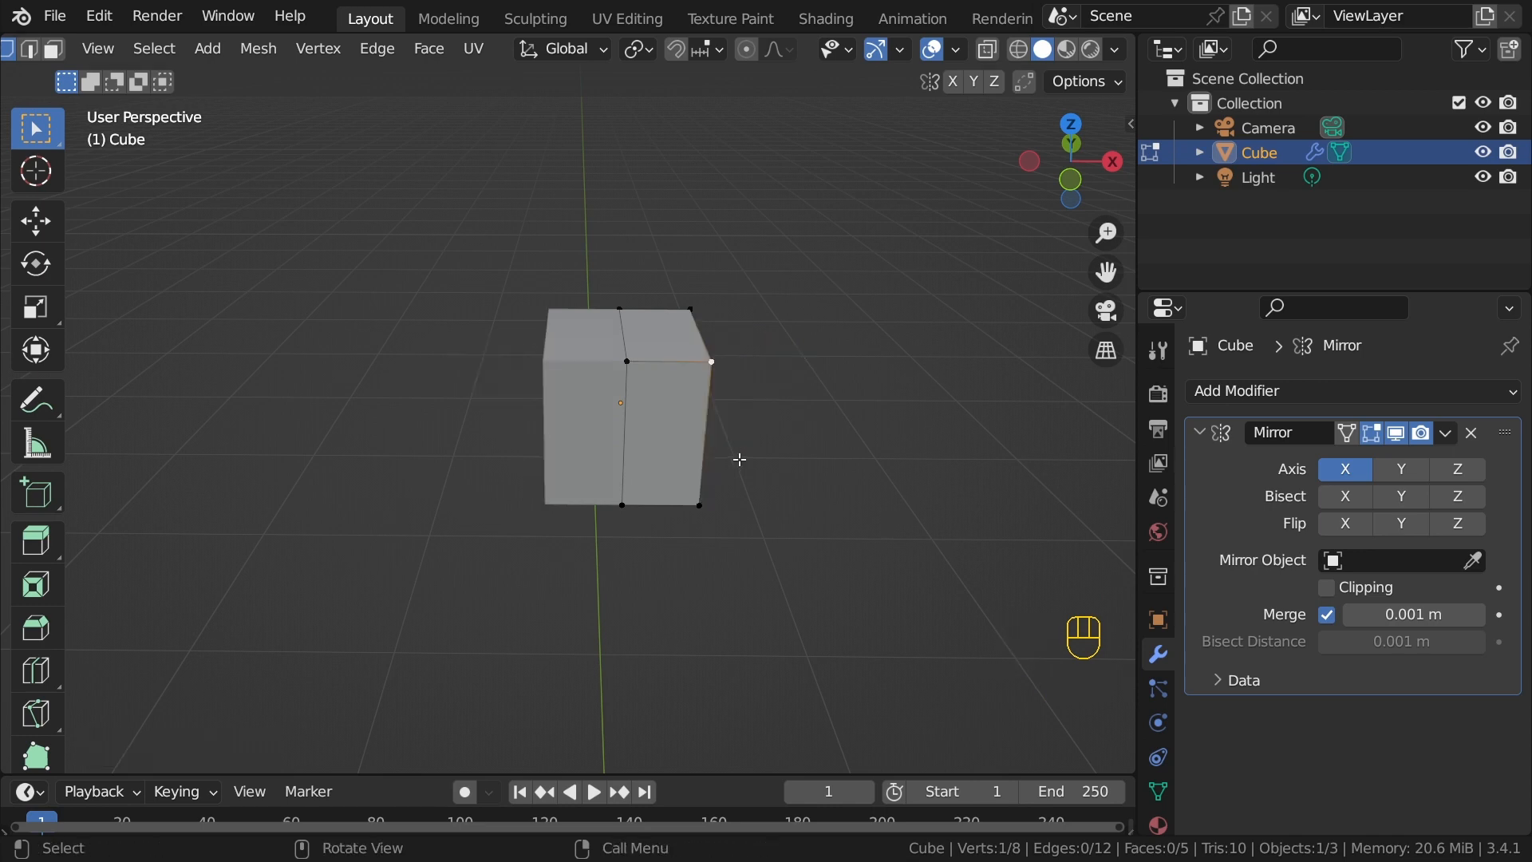
Step: Try moving the whole half away from the mirror plane without clipping, undo the move, and enable Clipping on the Mirror modifier
{"action": "left_click", "coordinate": [1330, 588]}
{"action": "key", "text": "a"}
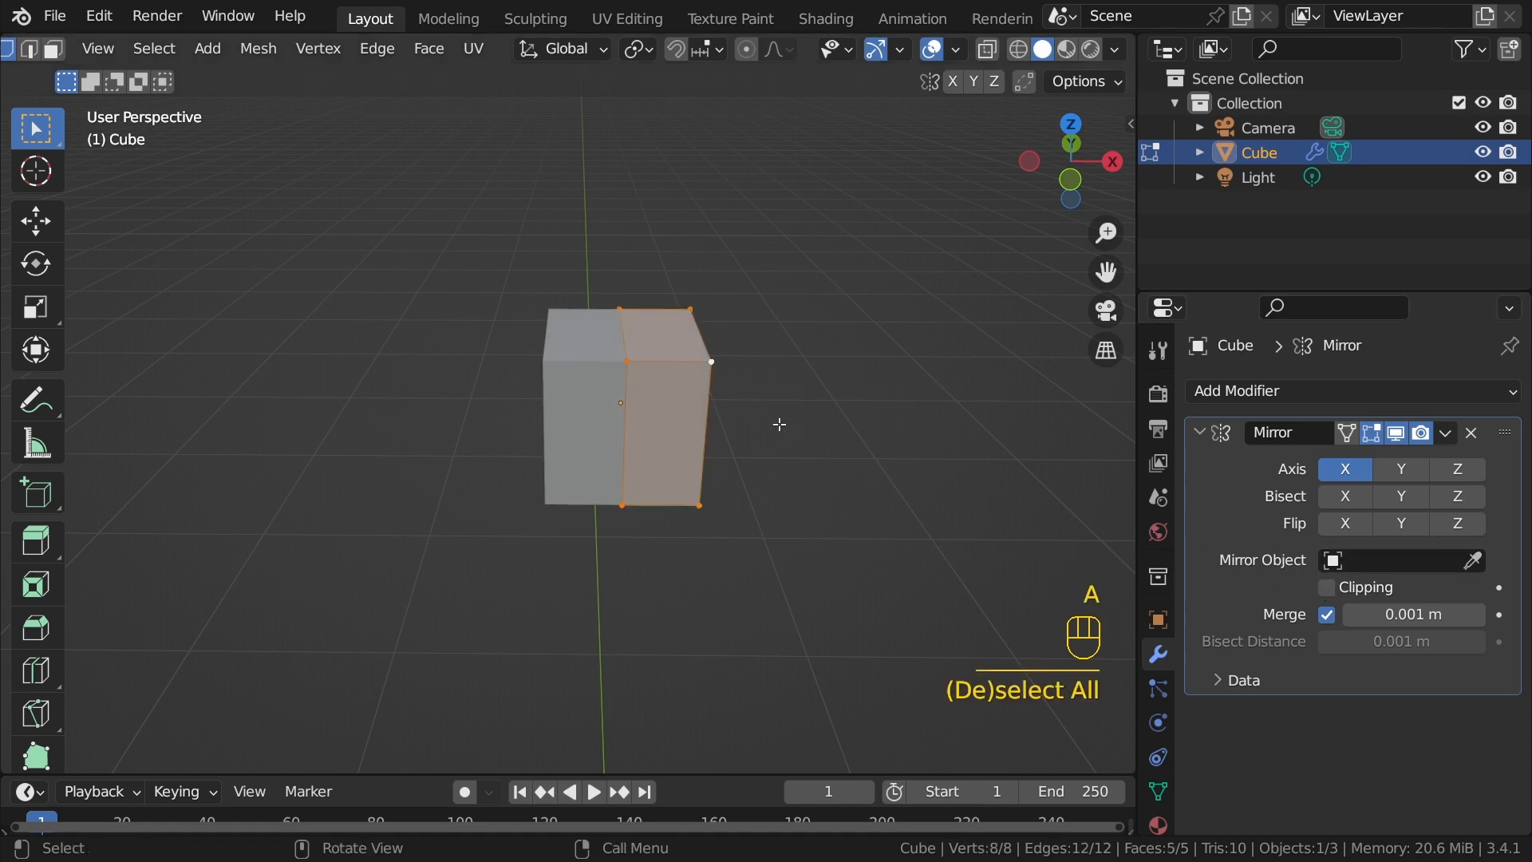
{"action": "key", "text": "g"}
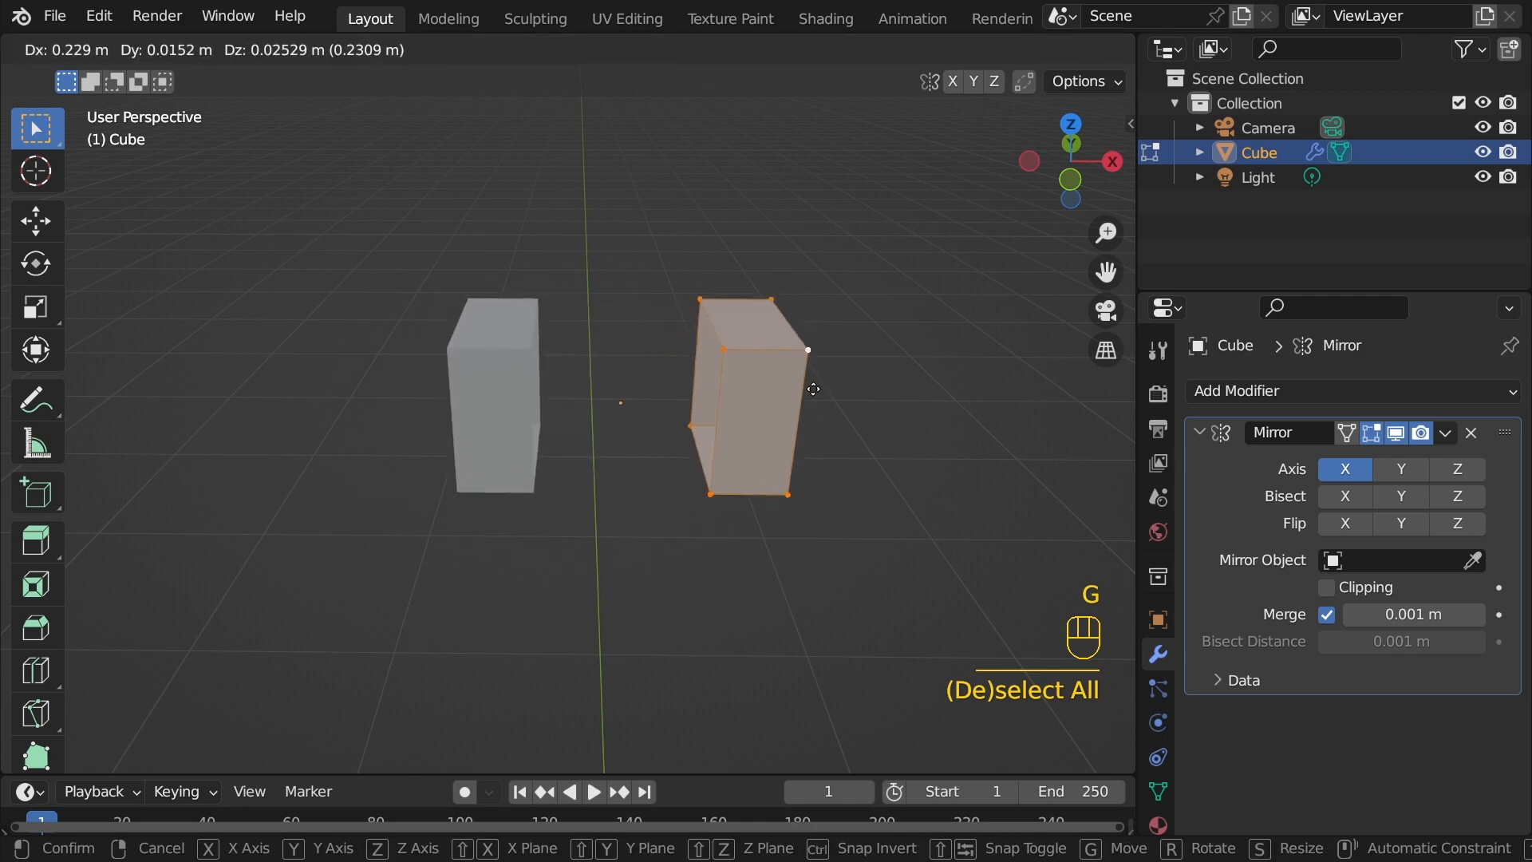
{"action": "left_click", "coordinate": [706, 395]}
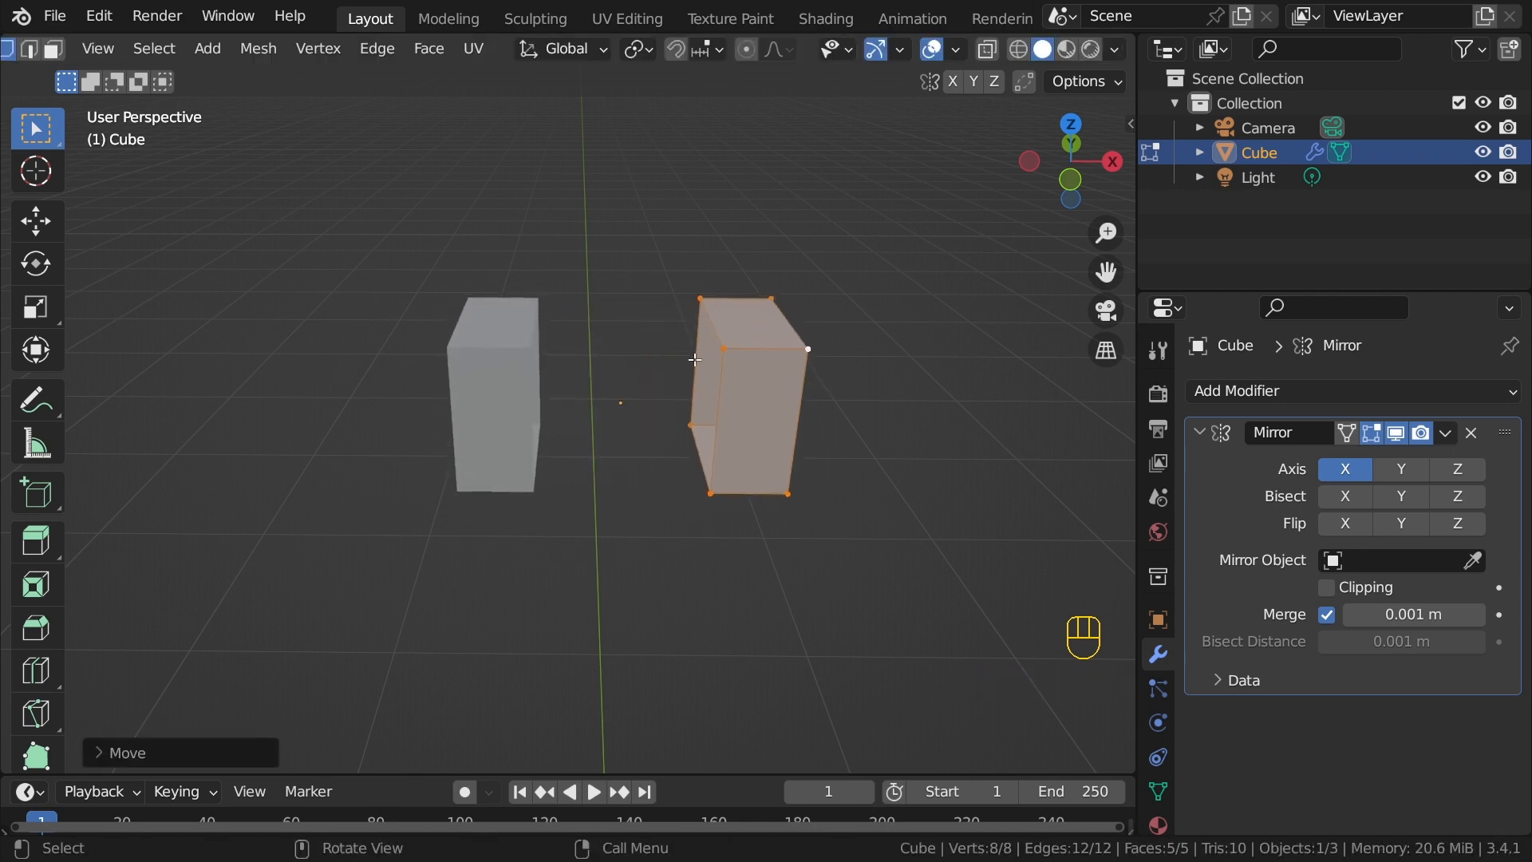
{"action": "key", "text": "ctrl+z"}
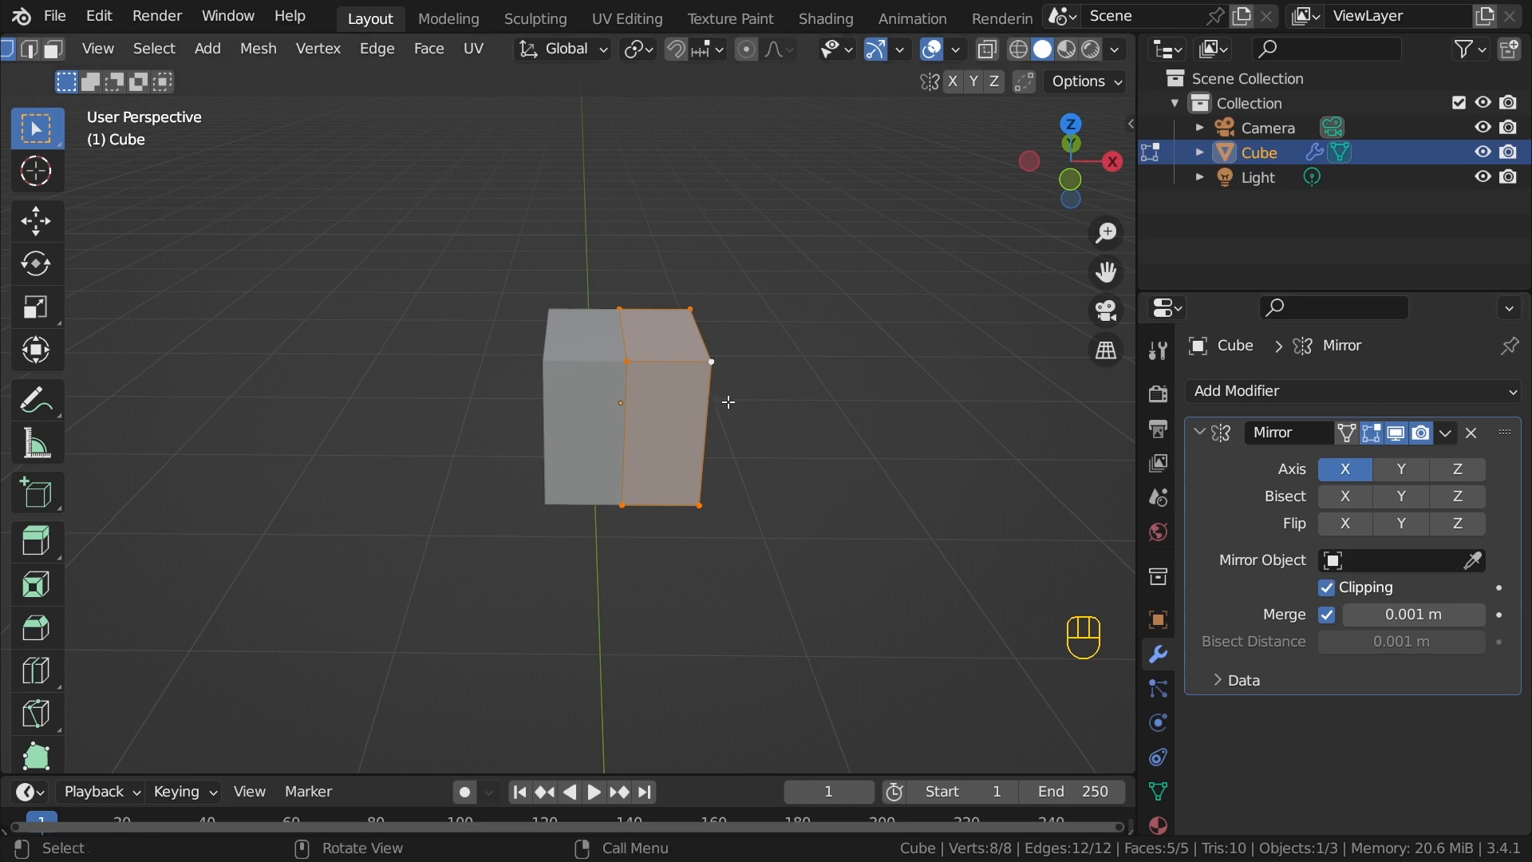
Step: Try moving the whole half with Clipping on, cancel the move, and box-select the four vertices on the mirror seam with X-ray on
{"action": "key", "text": "g"}
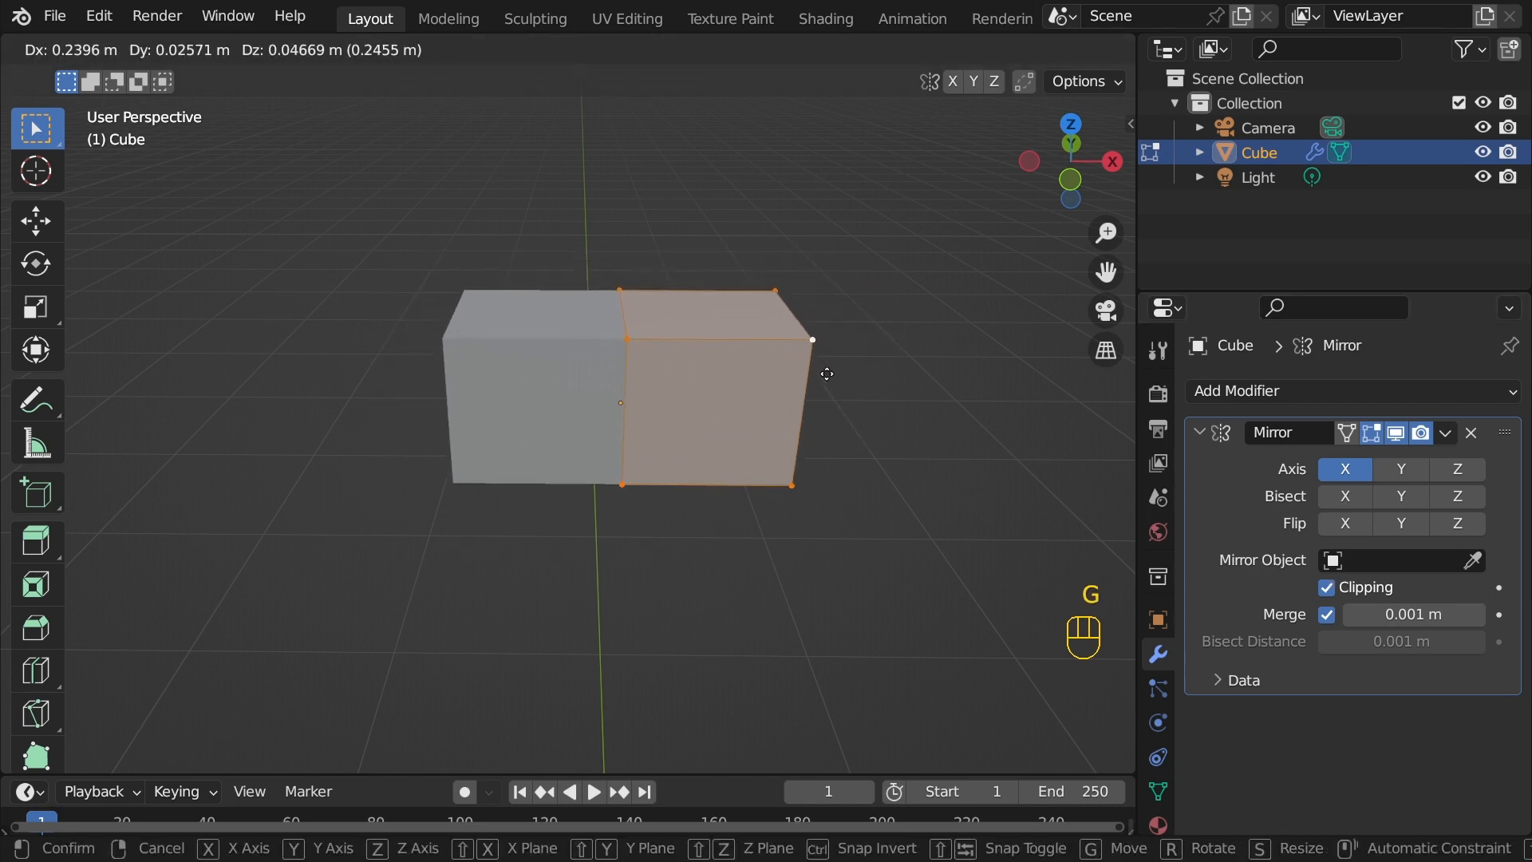
{"action": "key", "text": "Escape"}
{"action": "key", "text": "alt+z"}
{"action": "left_click_drag", "start_coordinate": [581, 218], "coordinate": [660, 555]}
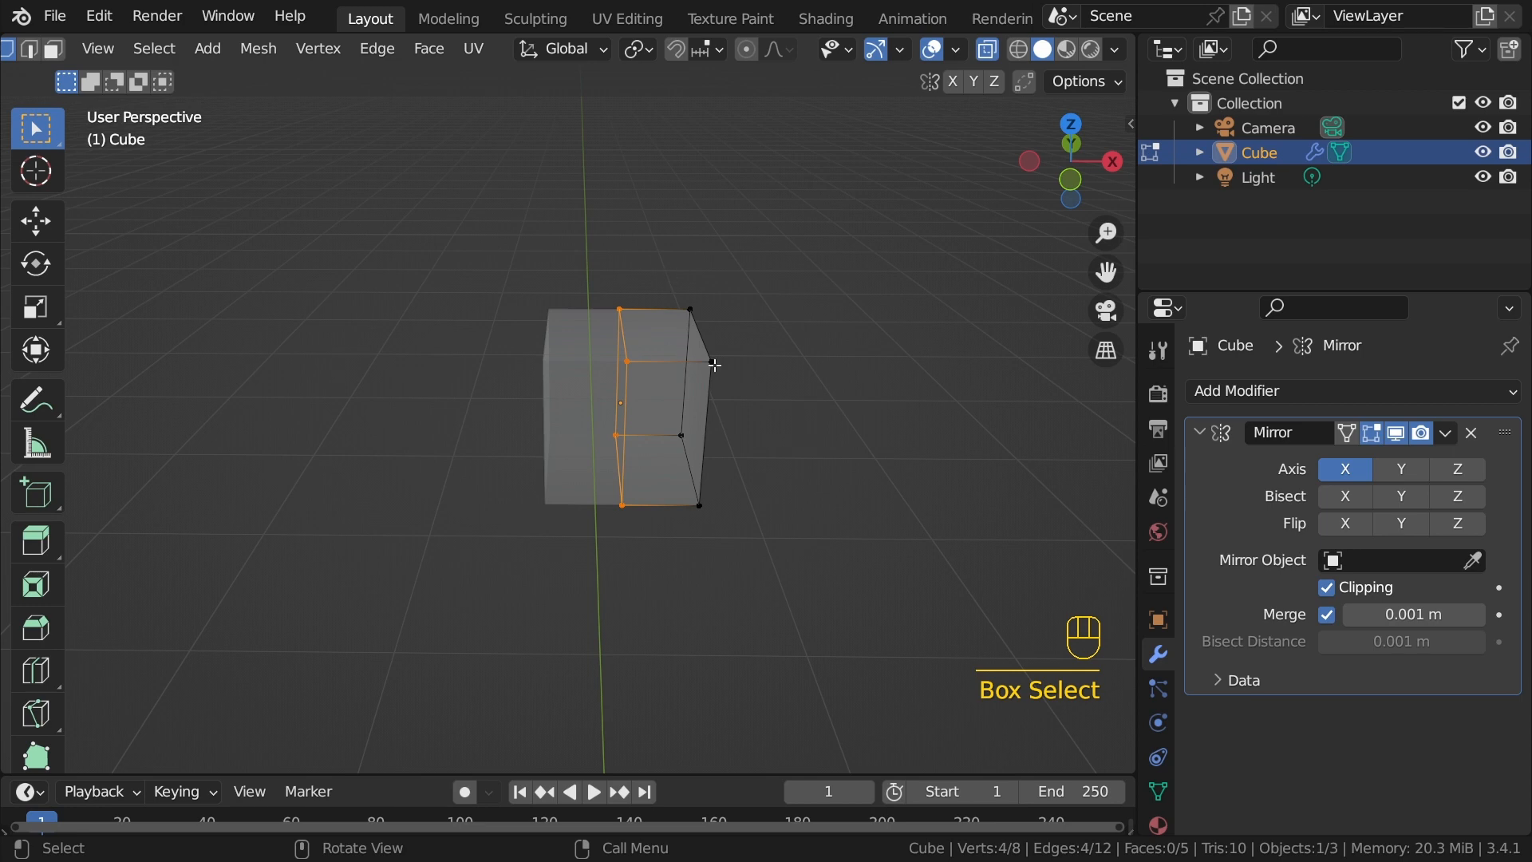
Step: Draw a rounded head-like outline around the cube in front view with the Annotate tool
{"action": "key", "text": "grave"}
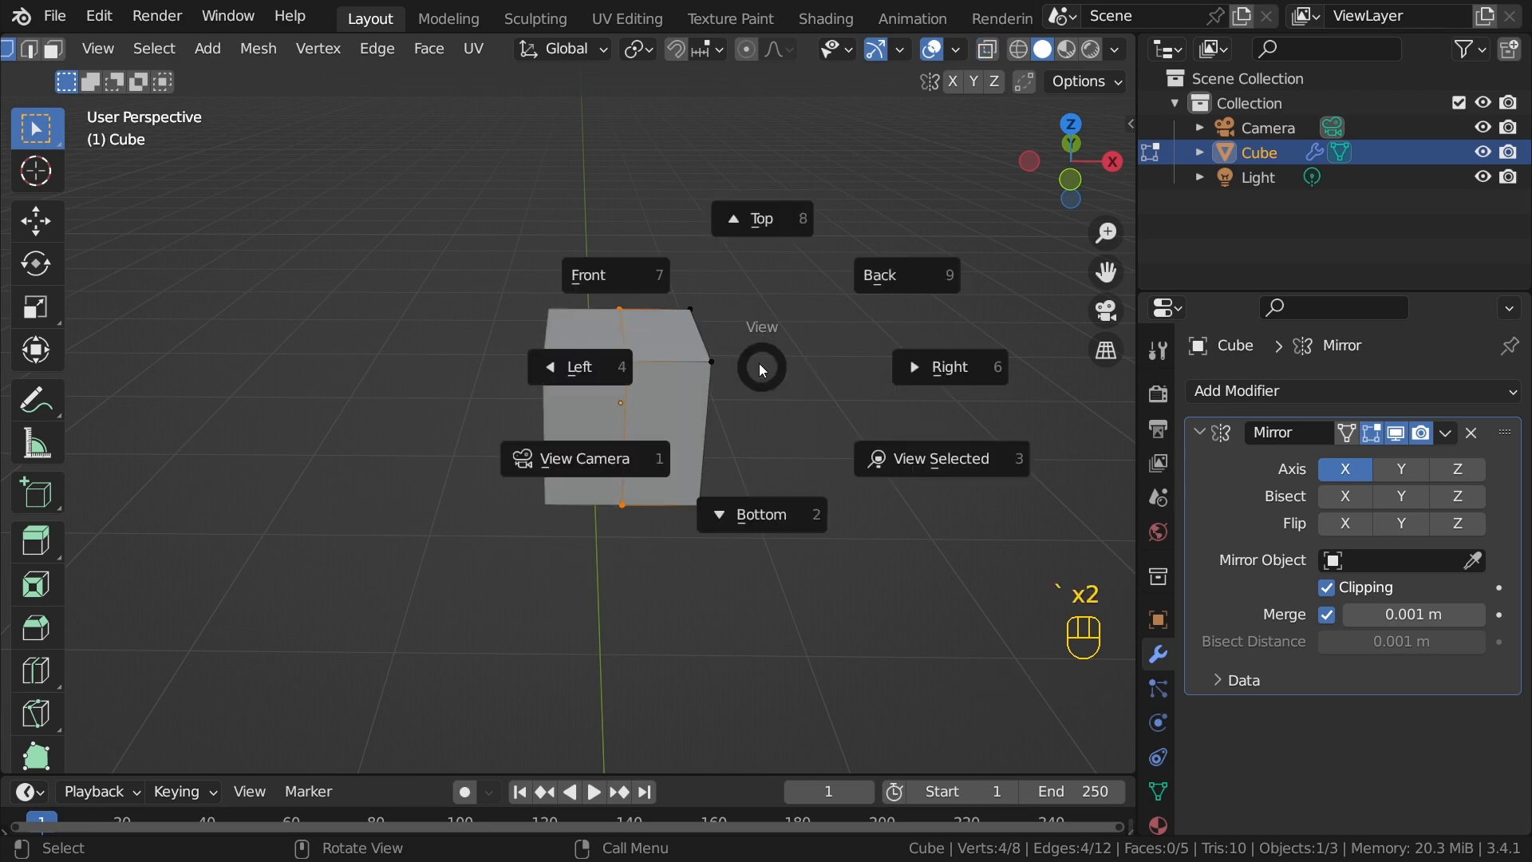
{"action": "left_click", "coordinate": [638, 282]}
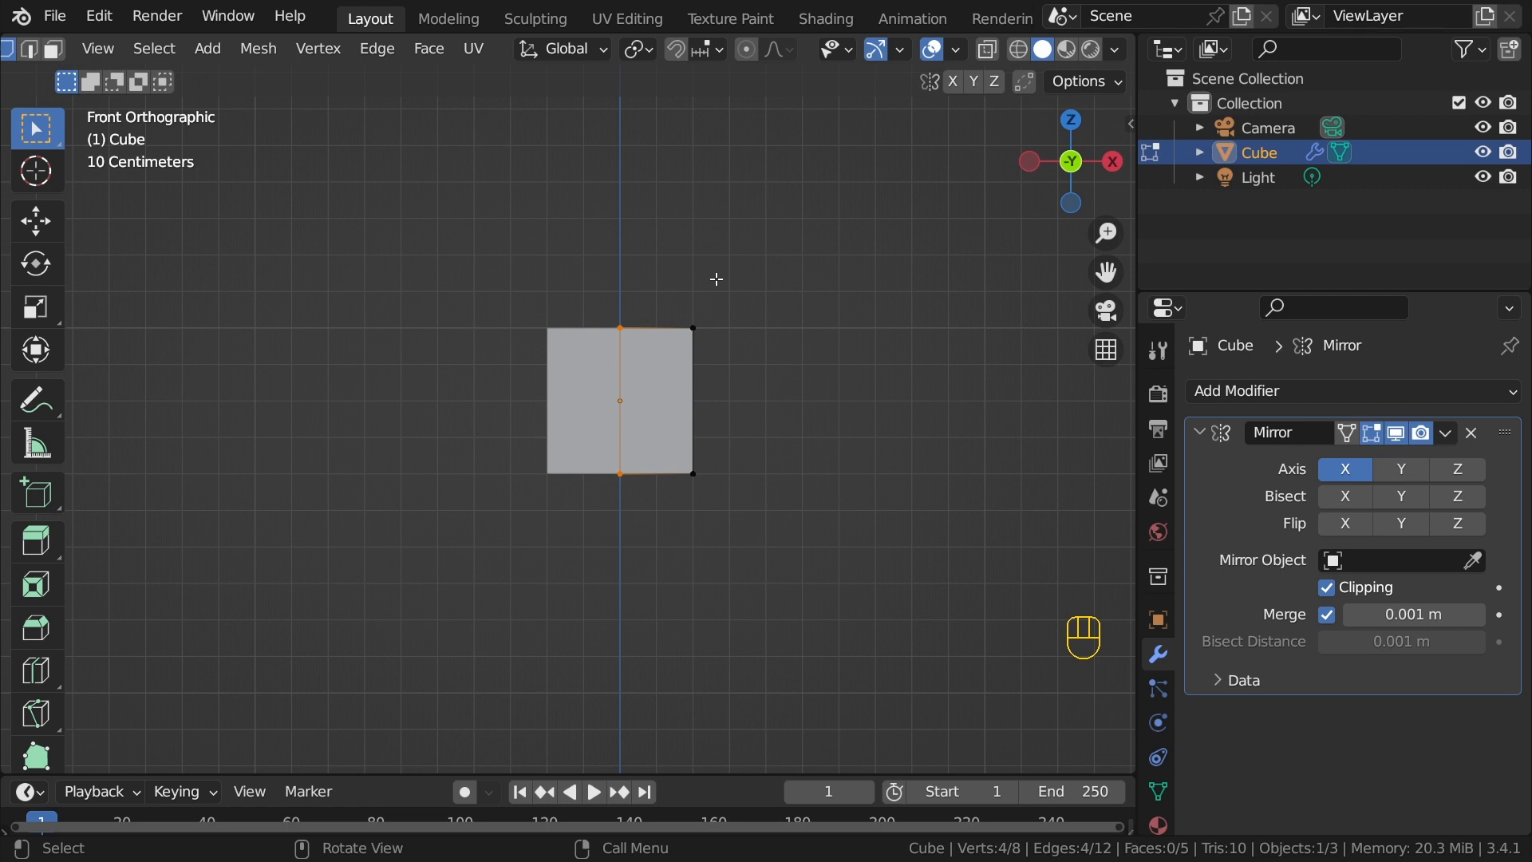
{"action": "key", "text": "shift+space"}
{"action": "left_click", "coordinate": [518, 464]}
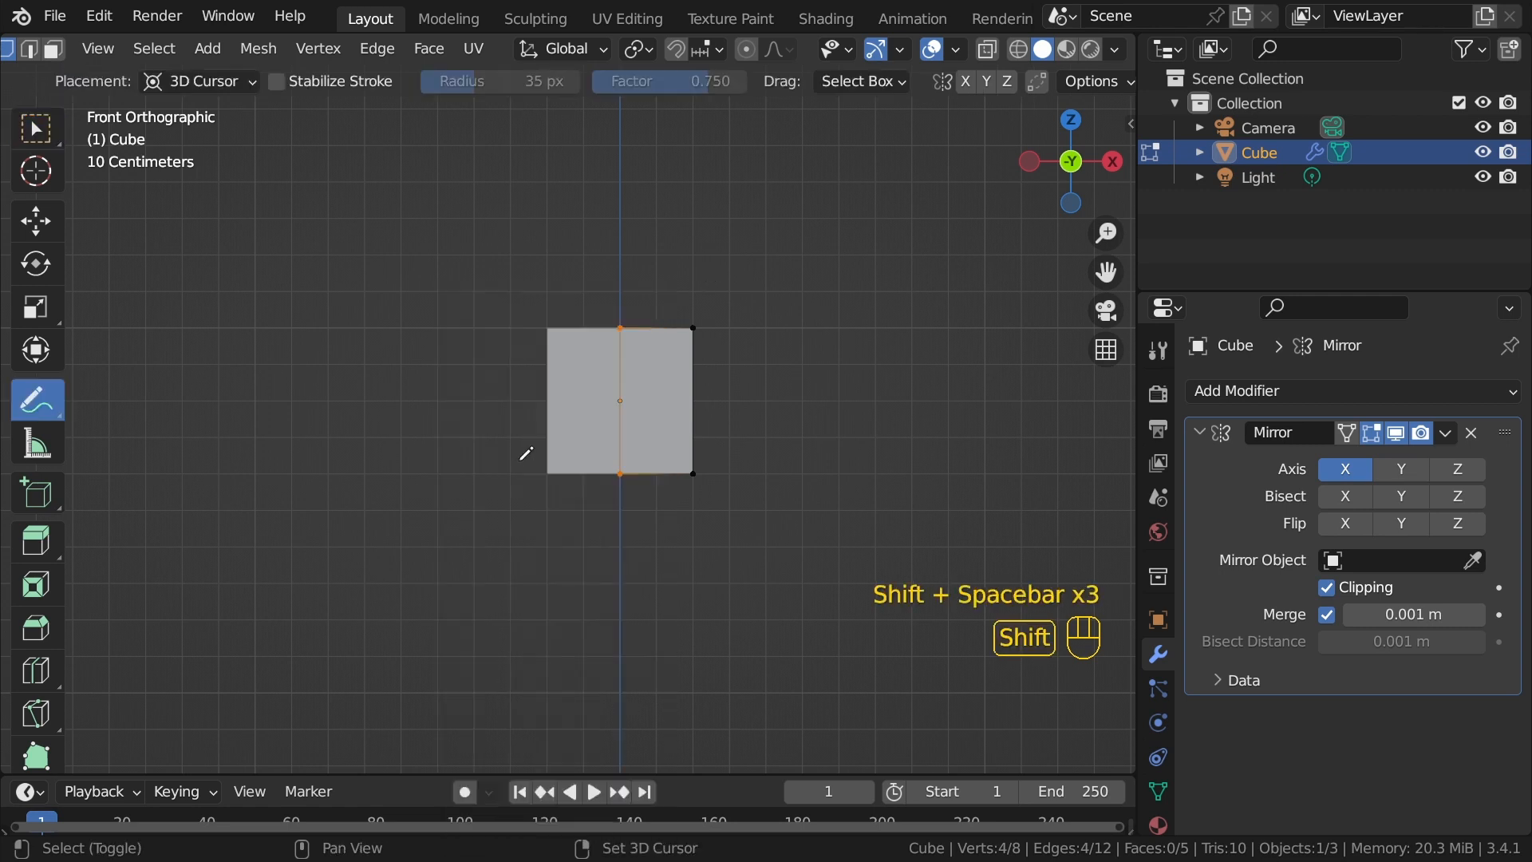
{"action": "mouse_move", "coordinate": [608, 313]}
{"action": "left_mouse_down"}
{"action": "mouse_move", "coordinate": [524, 395]}
{"action": "mouse_move", "coordinate": [600, 491]}
{"action": "mouse_move", "coordinate": [691, 439]}
{"action": "left_mouse_up"}
{"action": "left_click_drag", "start_coordinate": [666, 323], "coordinate": [641, 323]}
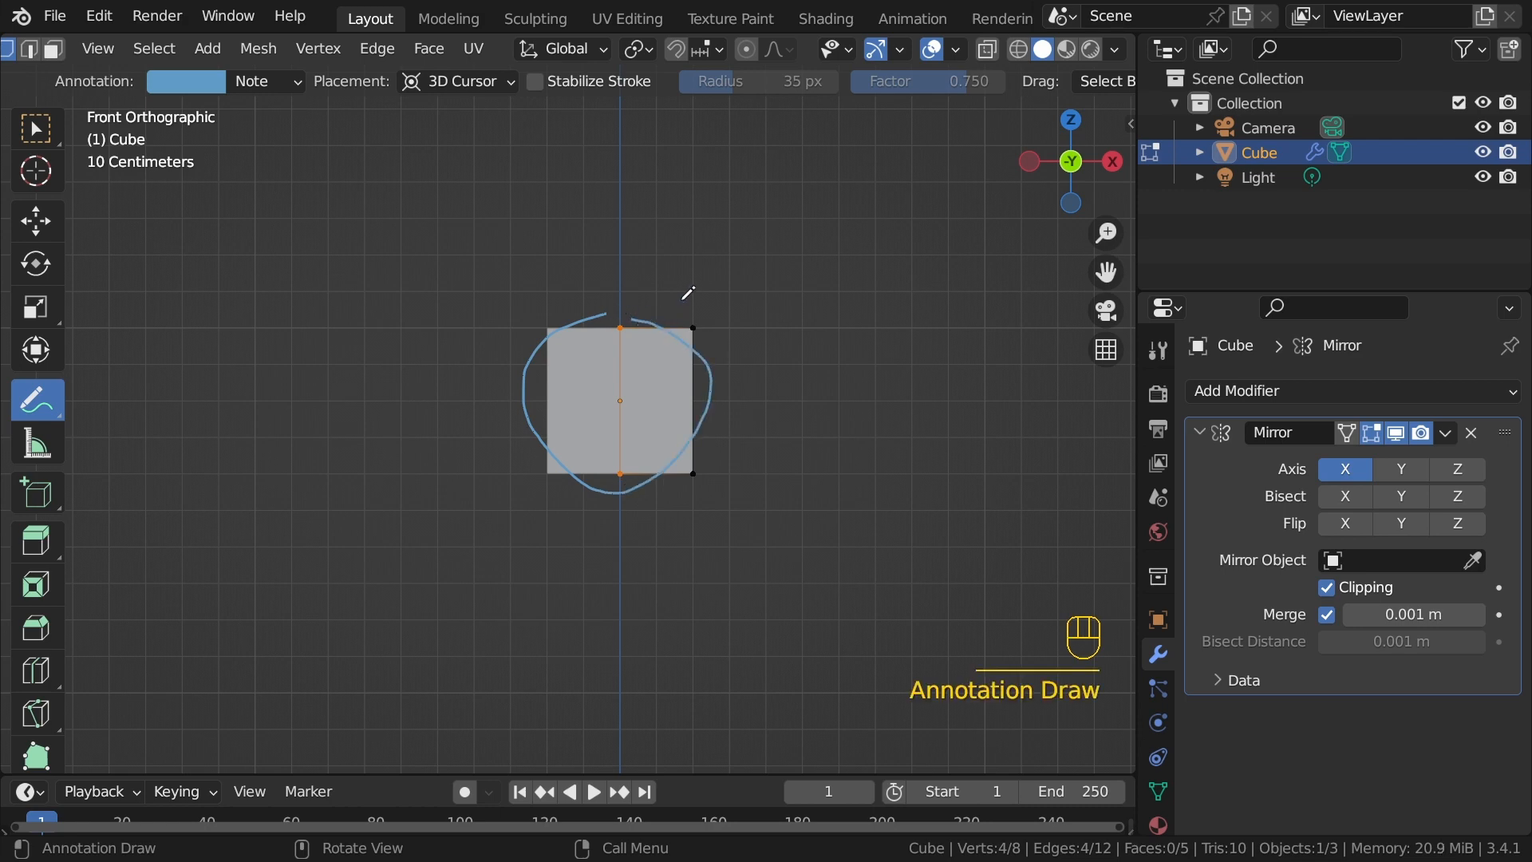
Step: Sketch rounded annotation outlines over the cube from above and from its +X side
{"action": "mouse_move", "coordinate": [684, 297]}
{"action": "middle_mouse_down"}
{"action": "mouse_move", "coordinate": [697, 506]}
{"action": "mouse_move", "coordinate": [648, 421]}
{"action": "middle_mouse_up"}
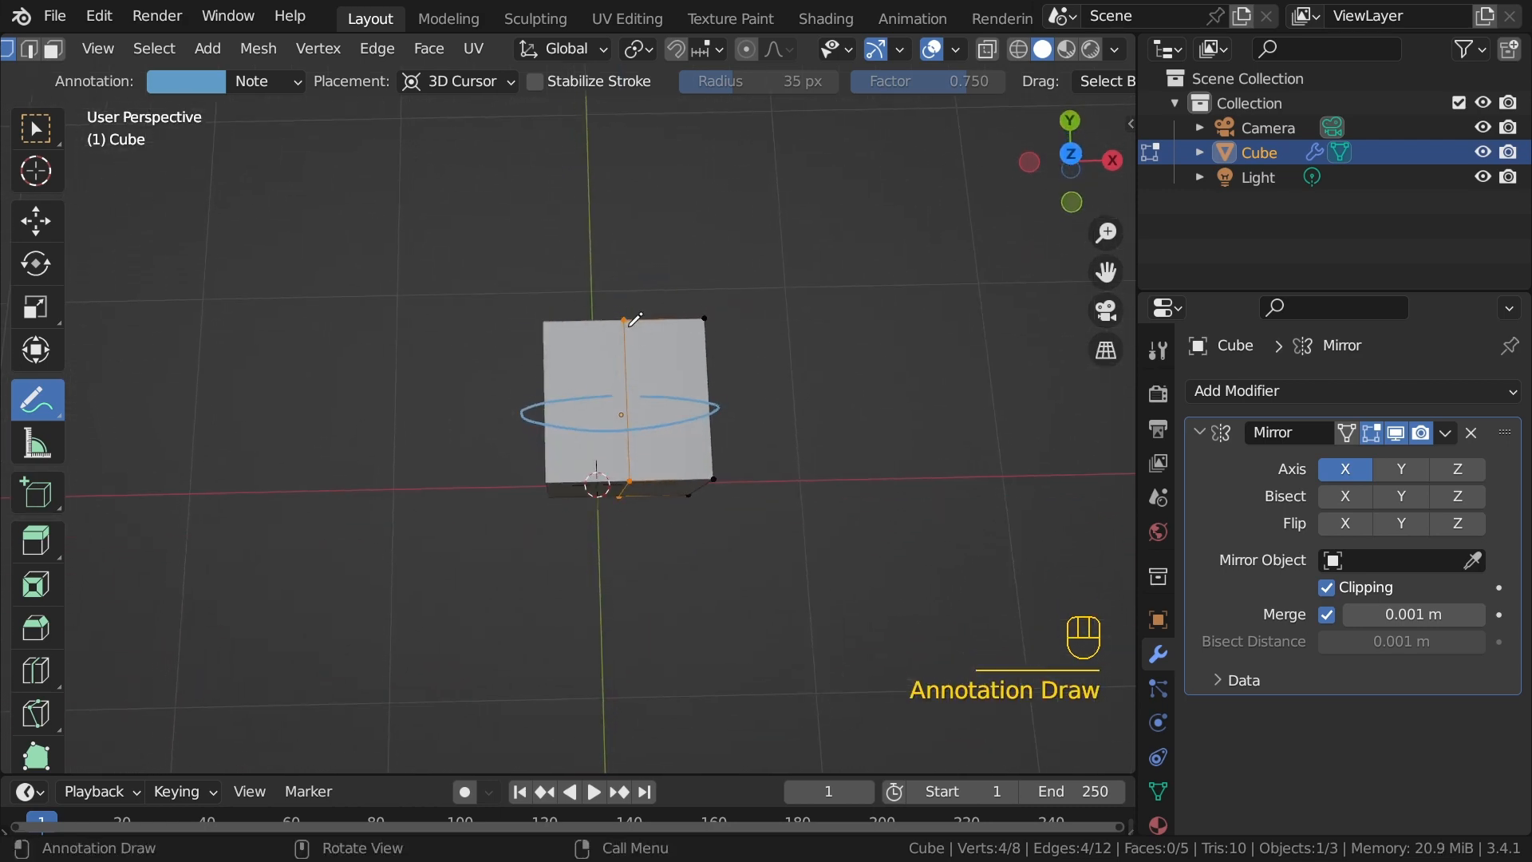
{"action": "mouse_move", "coordinate": [635, 319]}
{"action": "left_mouse_down"}
{"action": "mouse_move", "coordinate": [619, 305]}
{"action": "mouse_move", "coordinate": [557, 446]}
{"action": "mouse_move", "coordinate": [656, 475]}
{"action": "mouse_move", "coordinate": [689, 324]}
{"action": "mouse_move", "coordinate": [672, 328]}
{"action": "left_mouse_up"}
{"action": "middle_click_drag", "start_coordinate": [706, 458], "coordinate": [395, 216]}
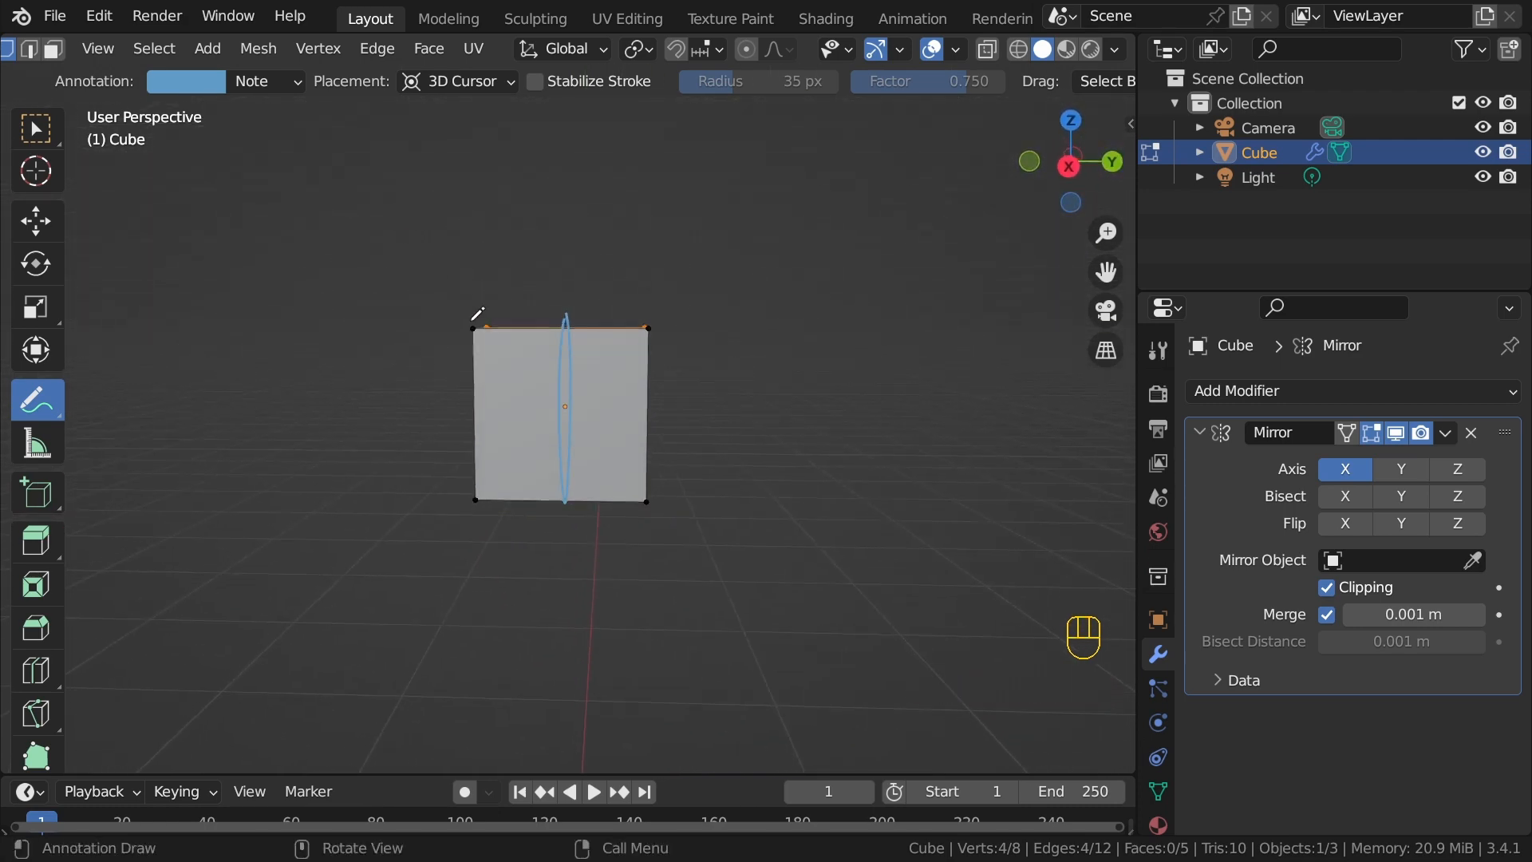
{"action": "left_click_drag", "start_coordinate": [565, 316], "coordinate": [473, 426]}
{"action": "left_click_drag", "start_coordinate": [549, 508], "coordinate": [655, 441]}
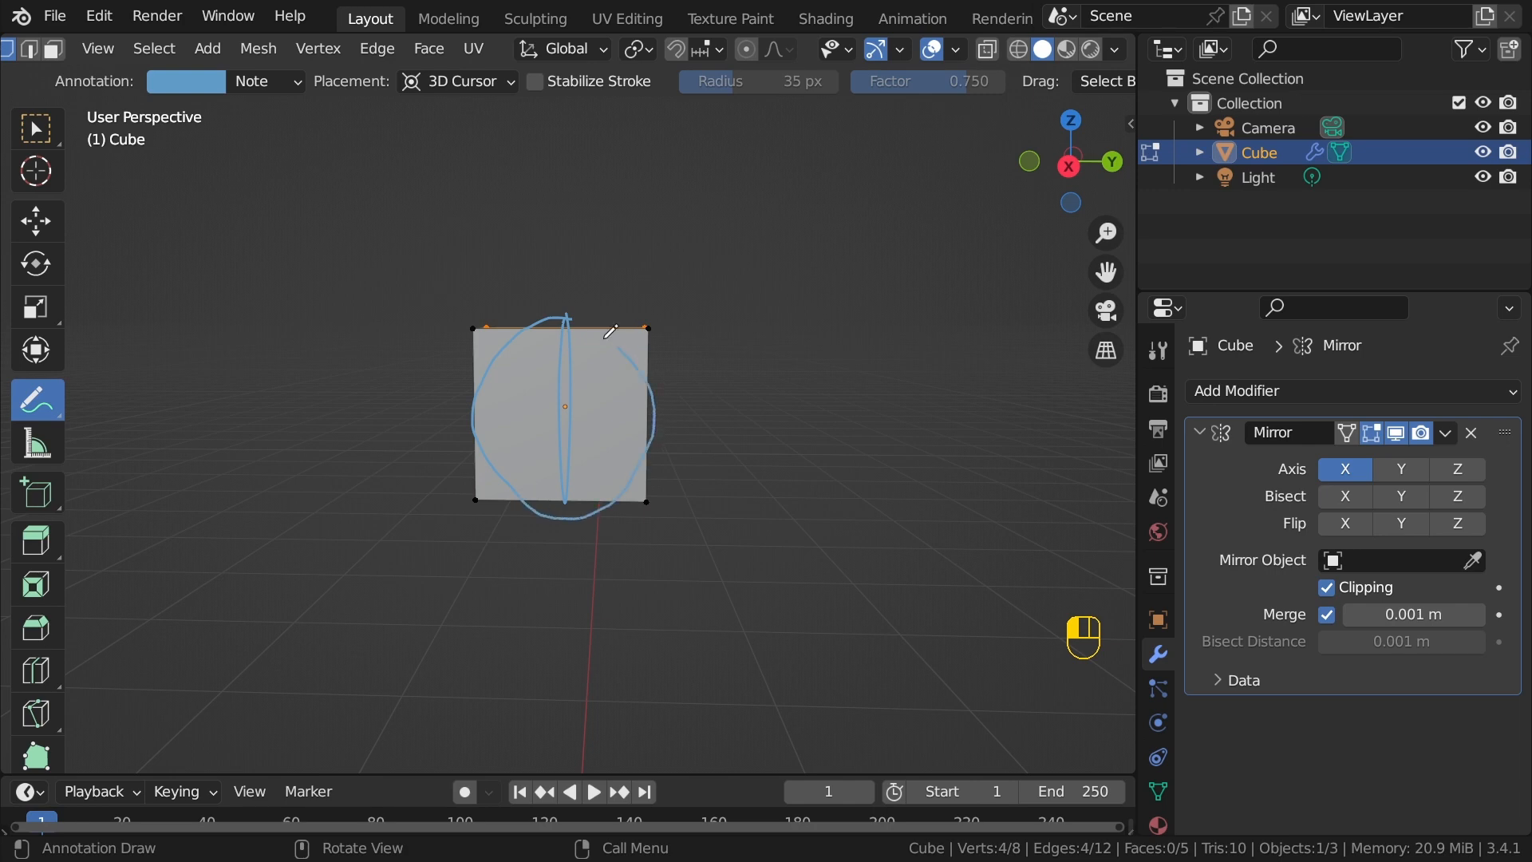
{"action": "left_click_drag", "start_coordinate": [609, 331], "coordinate": [591, 320]}
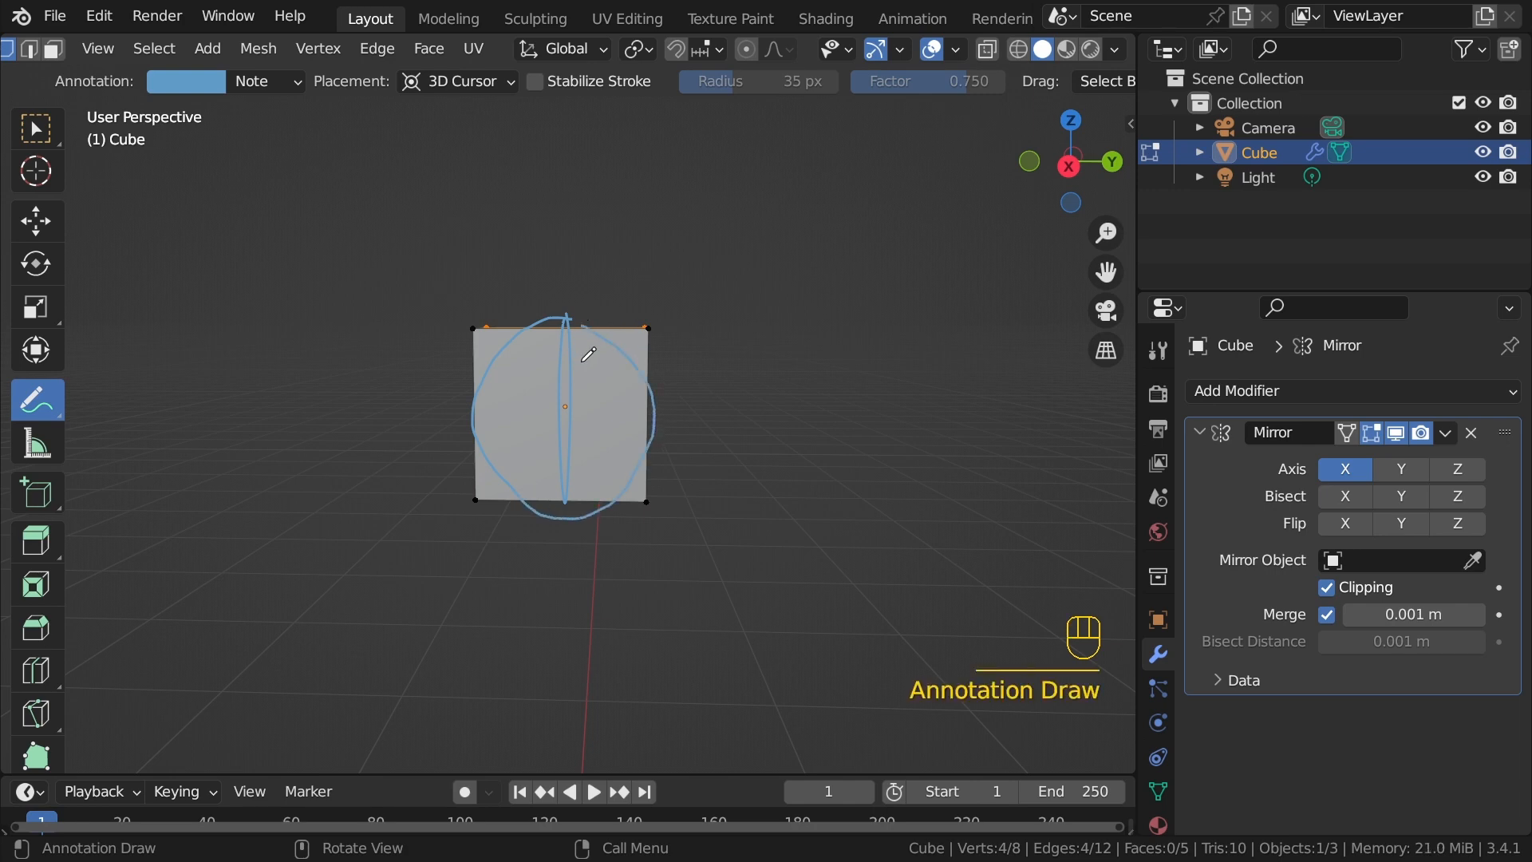
Step: Undo the annotation strokes and switch back to the Select Box tool
{"action": "key", "text": "ctrl+z"}
{"action": "key", "text": "ctrl+z"}
{"action": "scroll", "coordinate": [581, 516], "scroll_direction": "down", "scroll_amount": 5}
{"action": "scroll", "coordinate": [572, 405], "scroll_direction": "up", "scroll_amount": 6}
{"action": "left_click", "coordinate": [51, 124]}
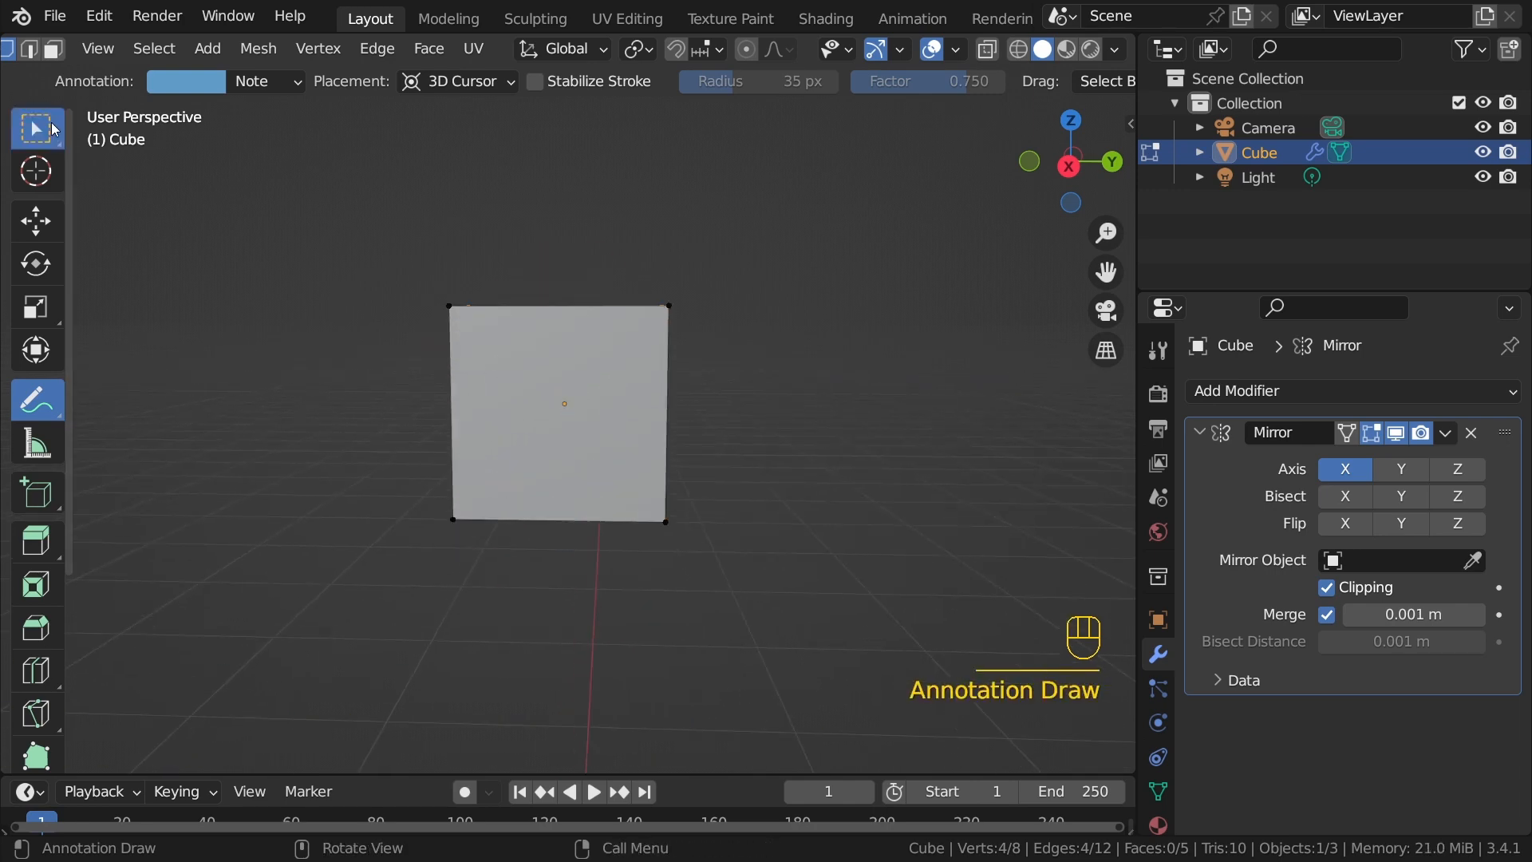
Step: Add two evenly spaced horizontal loop cuts around the half cube without sliding them
{"action": "middle_click_drag", "start_coordinate": [511, 375], "coordinate": [606, 443]}
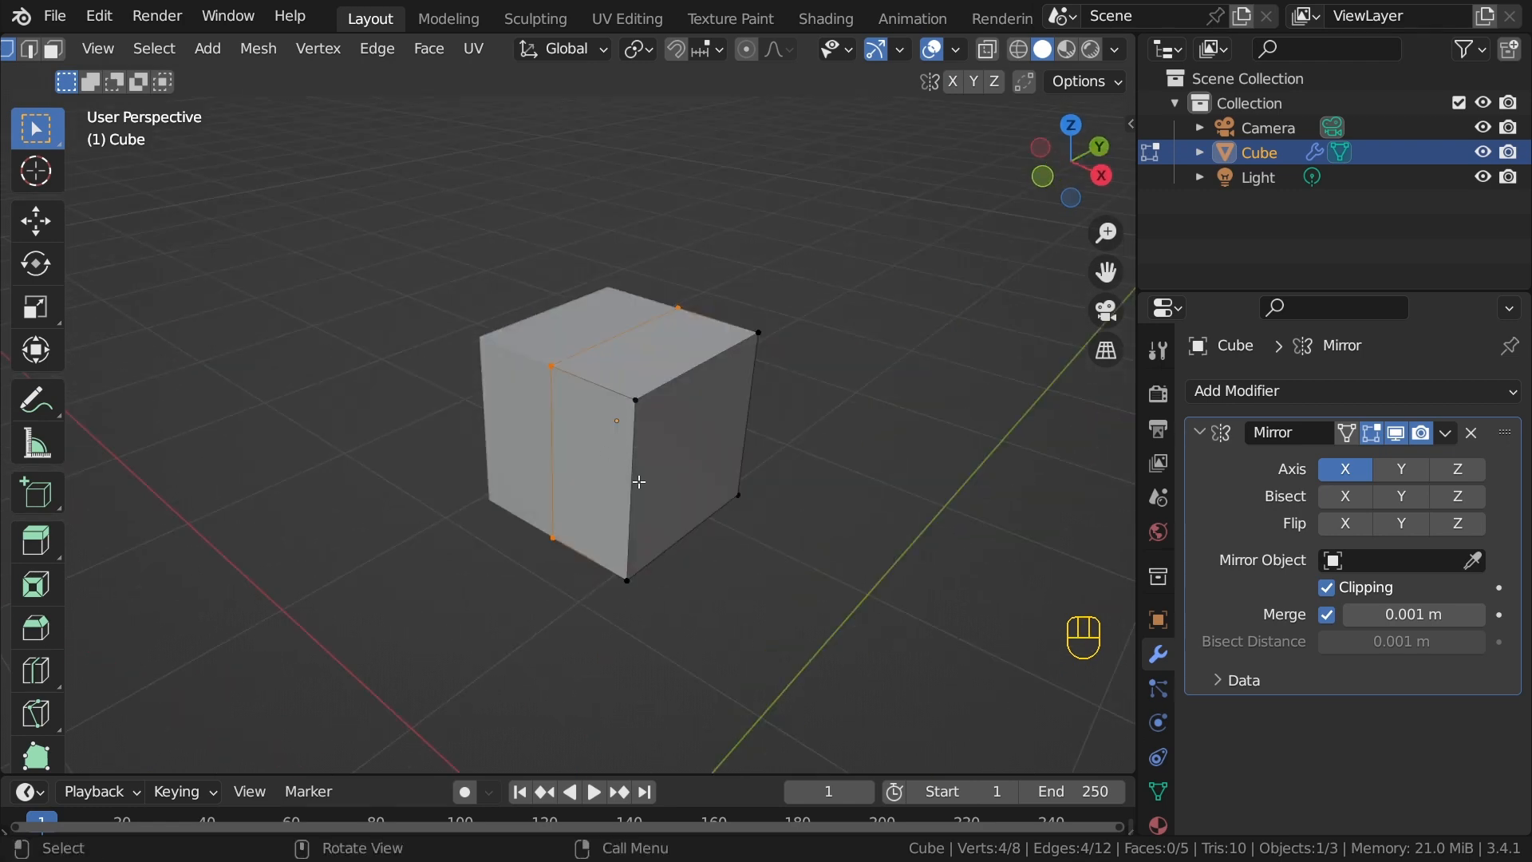
{"action": "key", "text": "ctrl+r"}
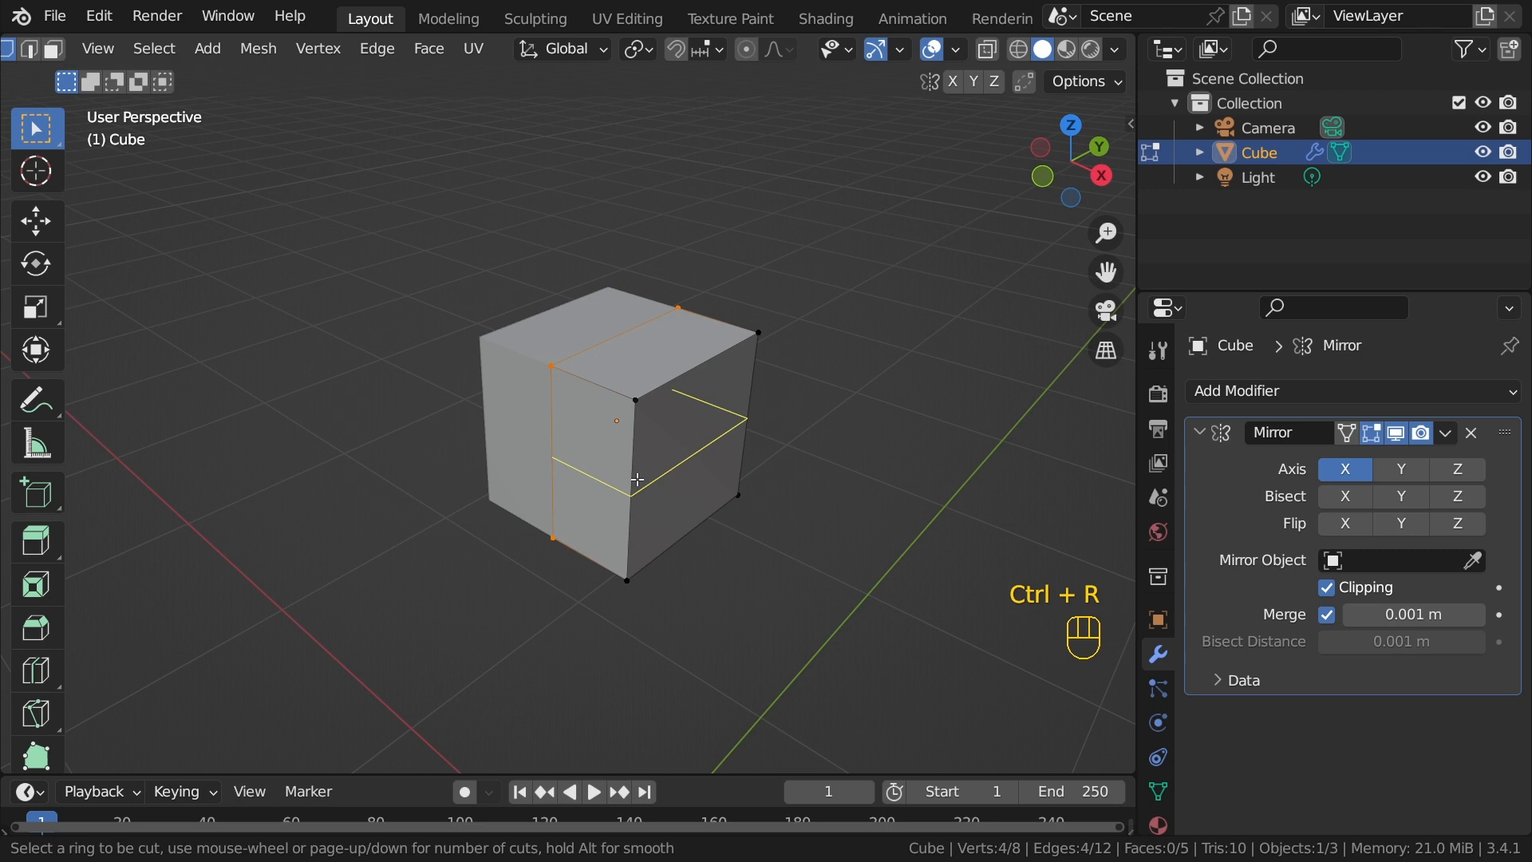
{"action": "scroll", "coordinate": [637, 480], "scroll_direction": "up", "scroll_amount": 1}
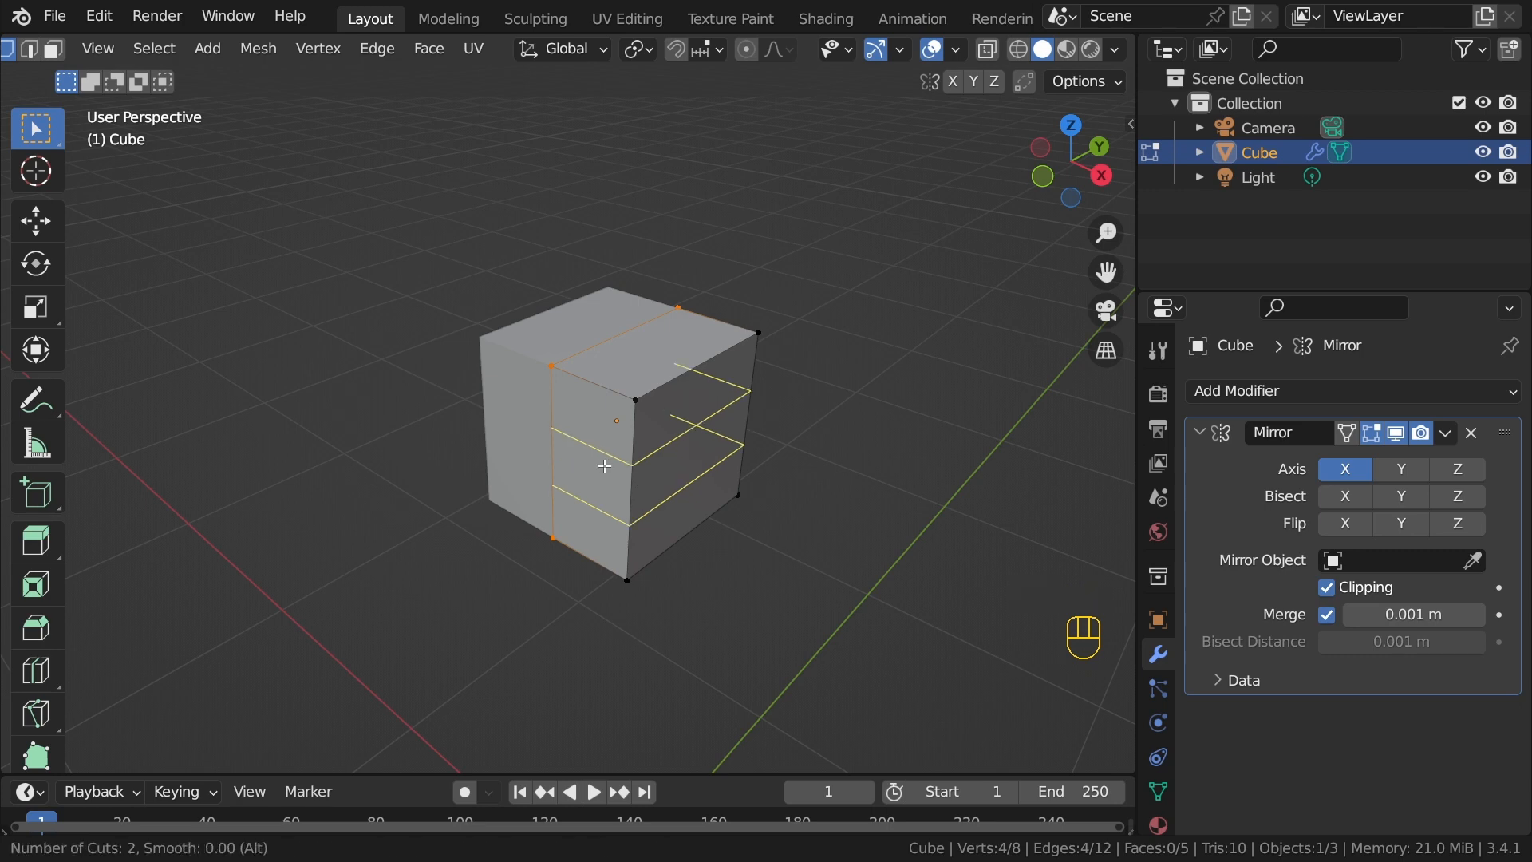
{"action": "left_click", "coordinate": [605, 466]}
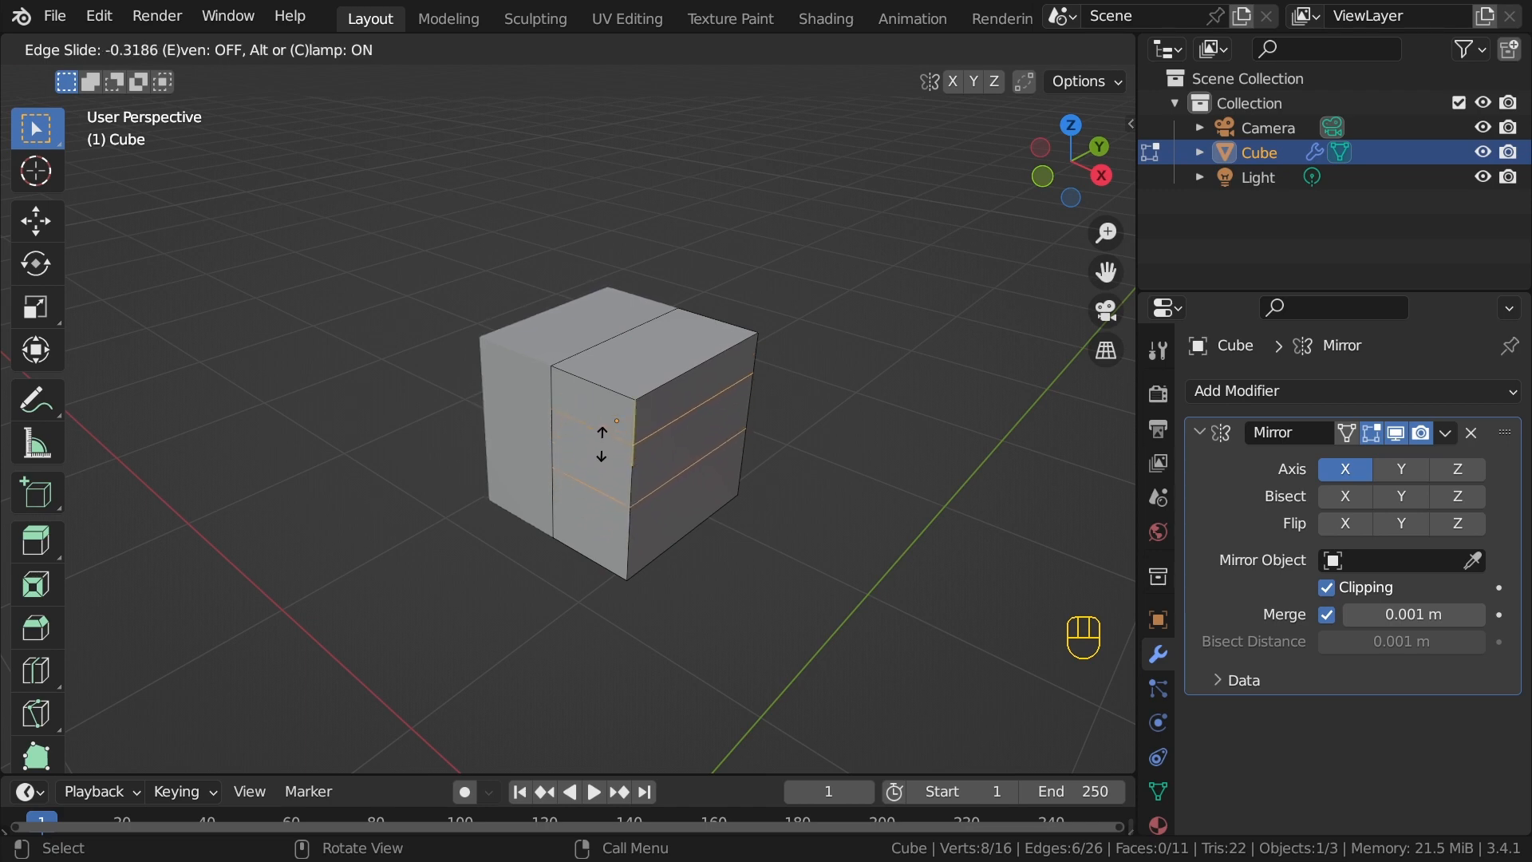
{"action": "left_click", "coordinate": [601, 439]}
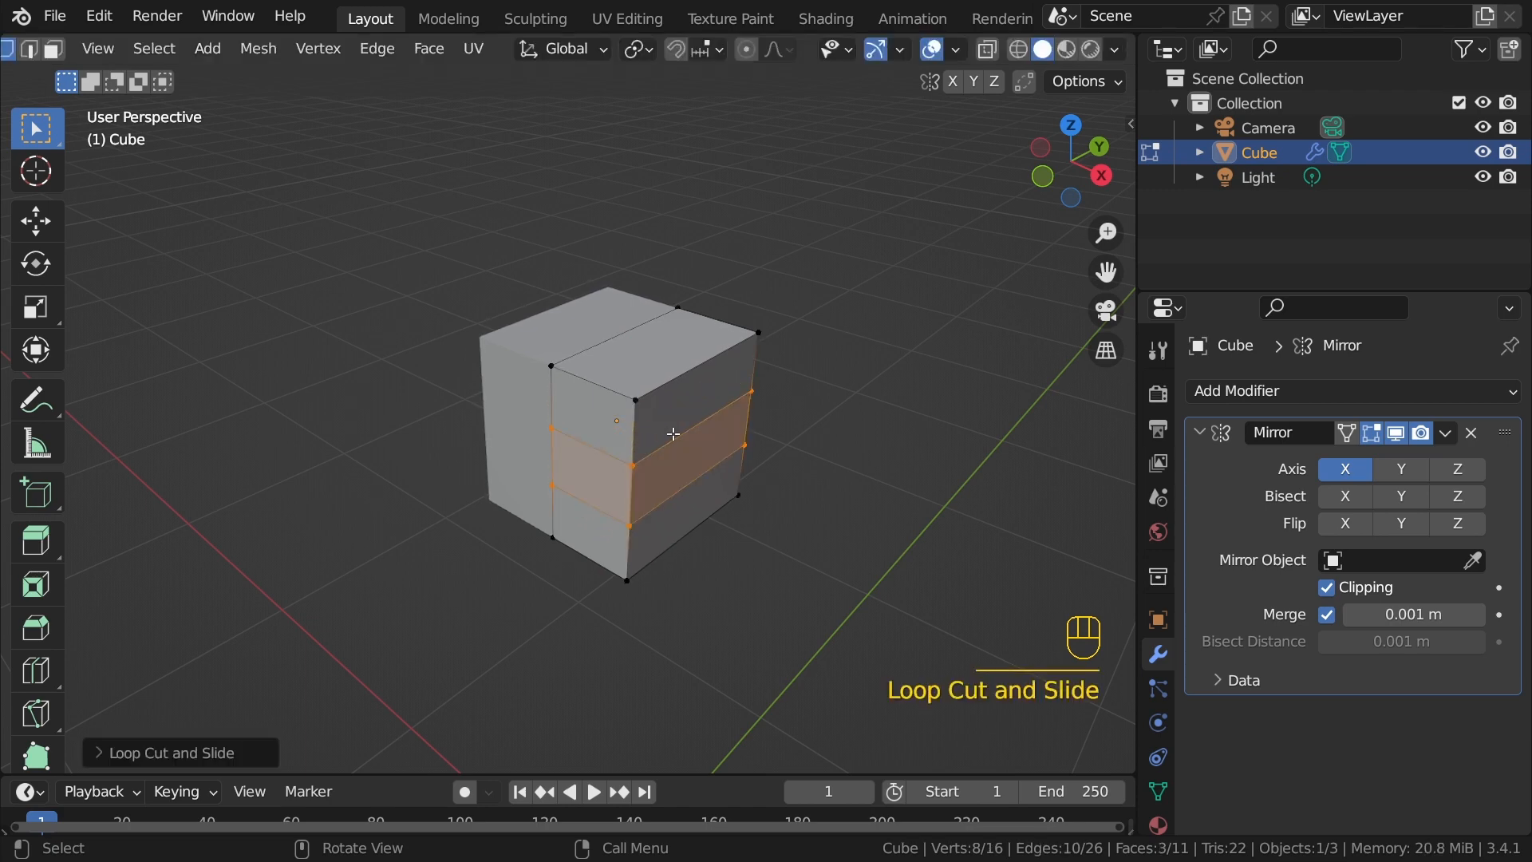
Step: Add two evenly spaced vertical loop cuts dividing the half cube into thirds along Y
{"action": "key", "text": "ctrl"}
{"action": "key", "text": "ctrl+r"}
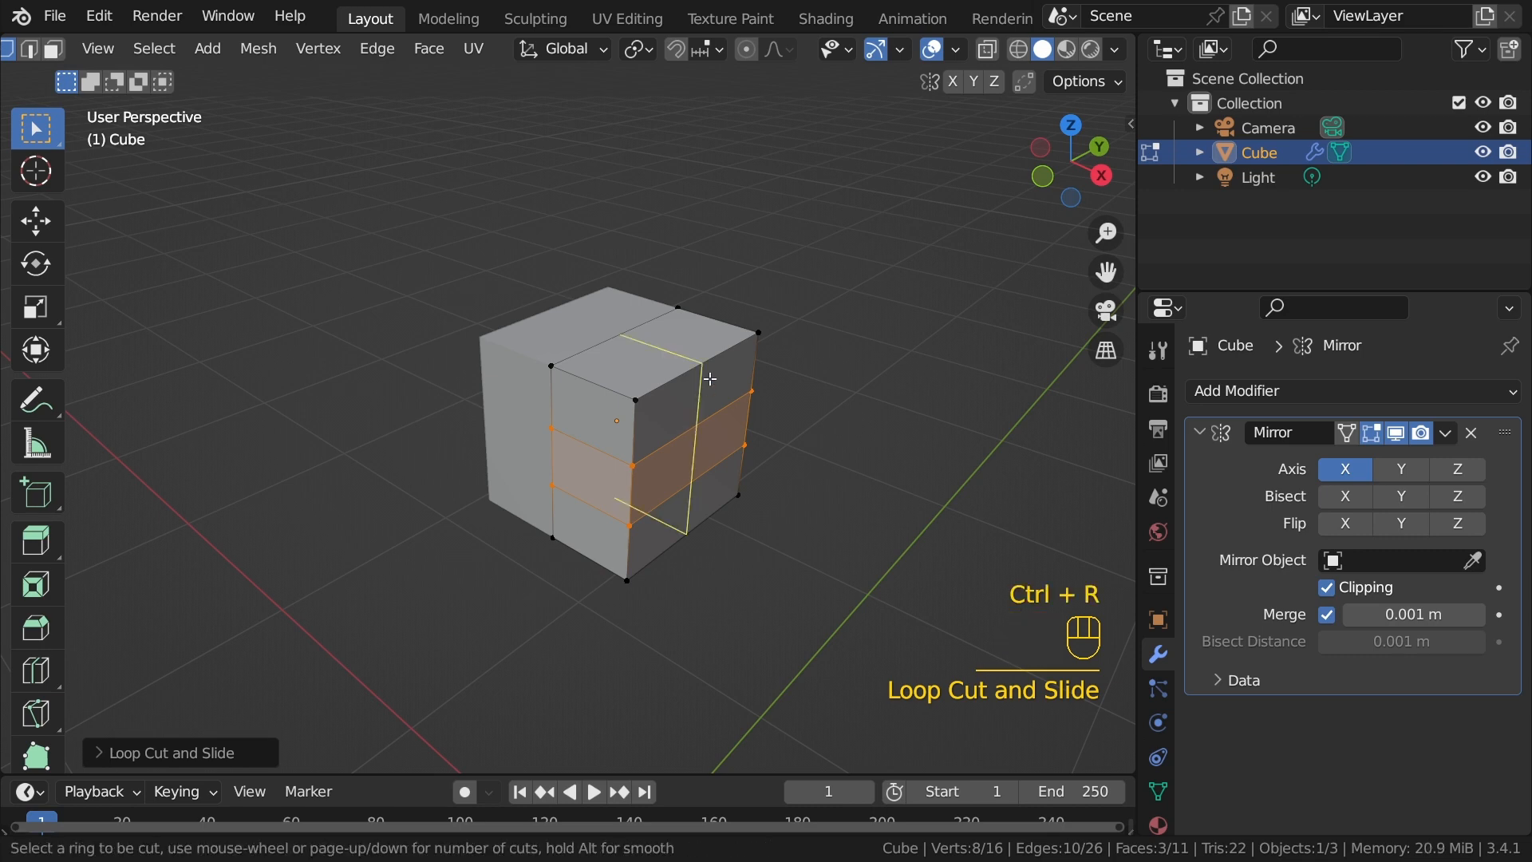
{"action": "left_click", "coordinate": [711, 377]}
{"action": "left_click", "coordinate": [711, 377]}
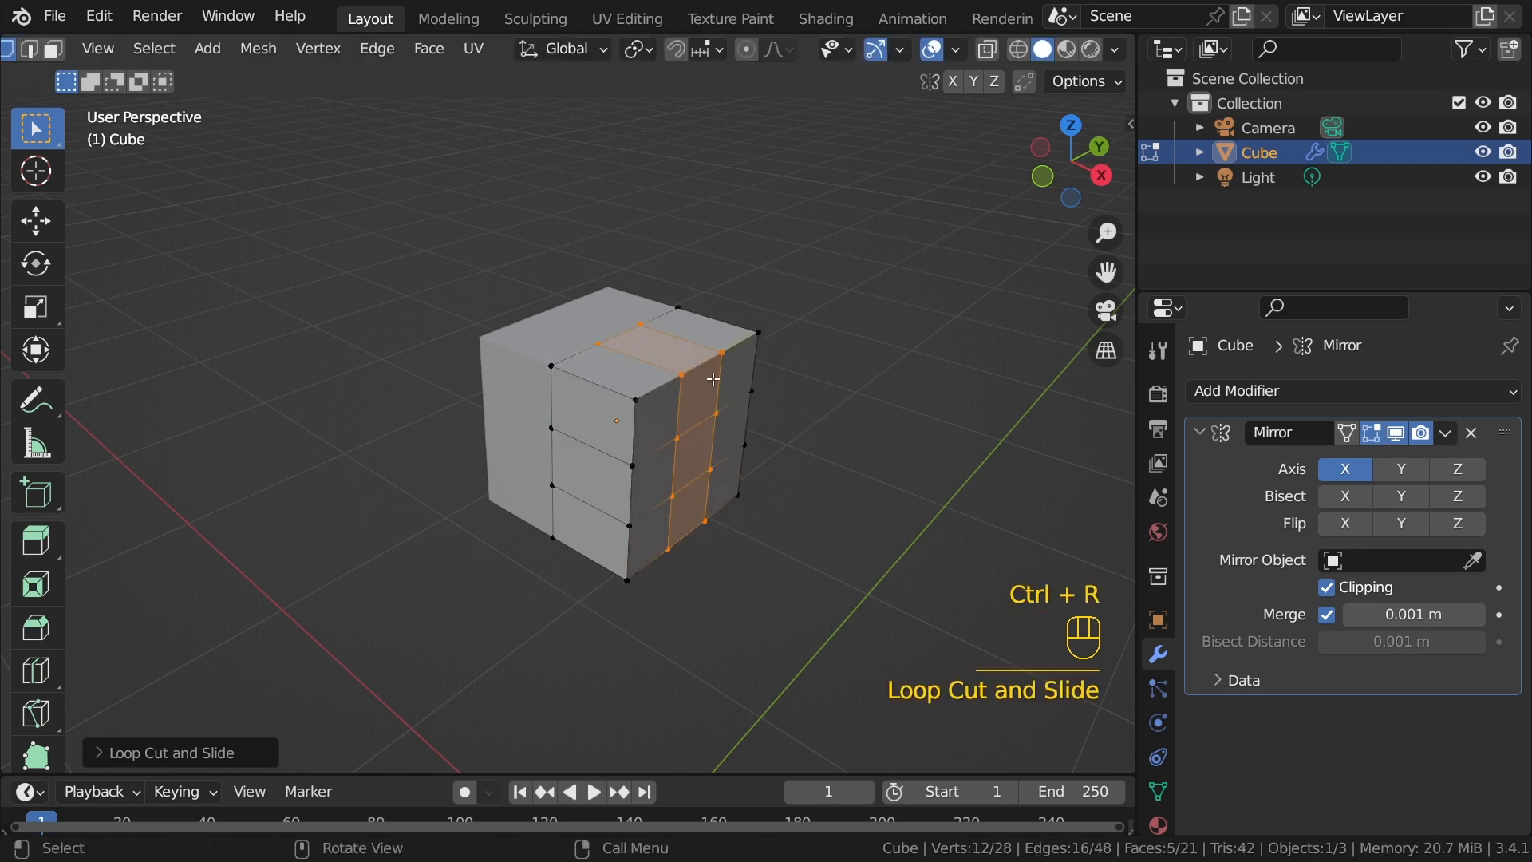
Step: In front view with X-ray enabled, move the half cube's upper +X corner vertices inward and down to round the profile
{"action": "middle_click_drag", "start_coordinate": [565, 450], "coordinate": [703, 365]}
{"action": "key", "text": "grave"}
{"action": "left_click", "coordinate": [581, 271]}
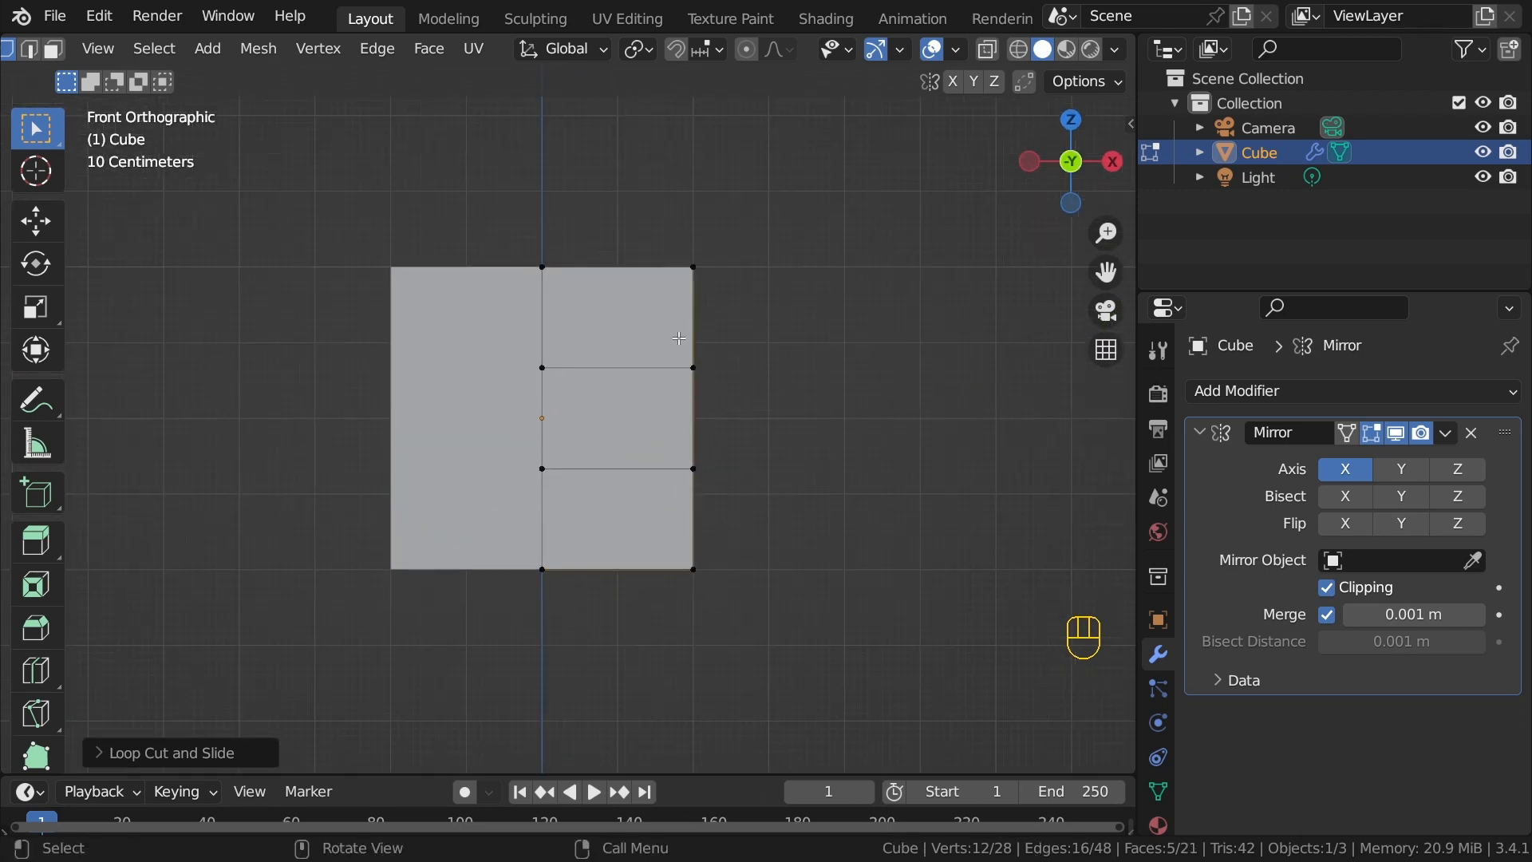
{"action": "key", "text": "alt+z"}
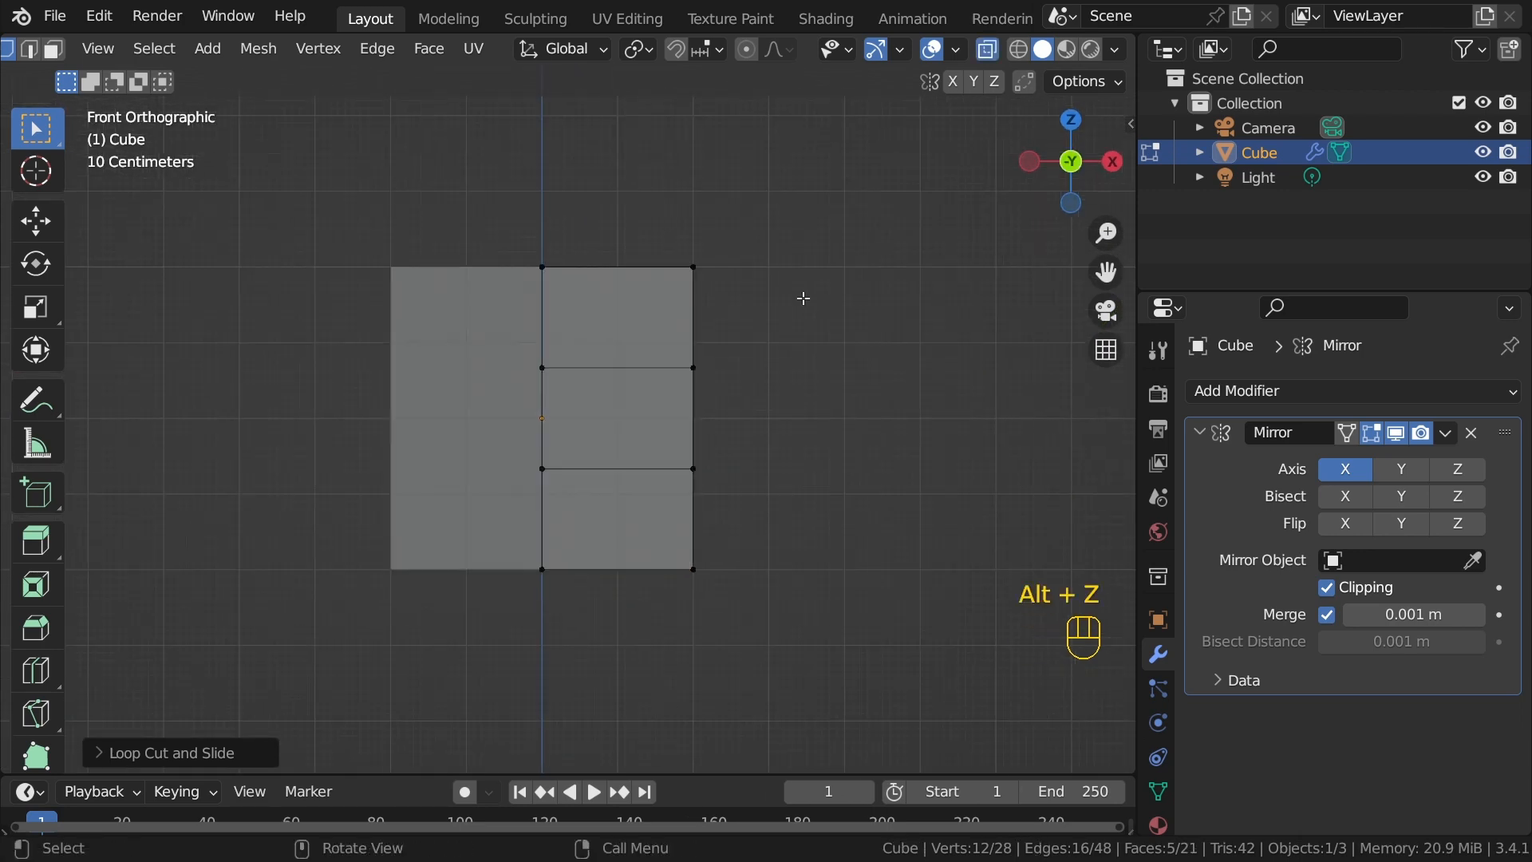
{"action": "left_click_drag", "start_coordinate": [634, 216], "coordinate": [779, 267]}
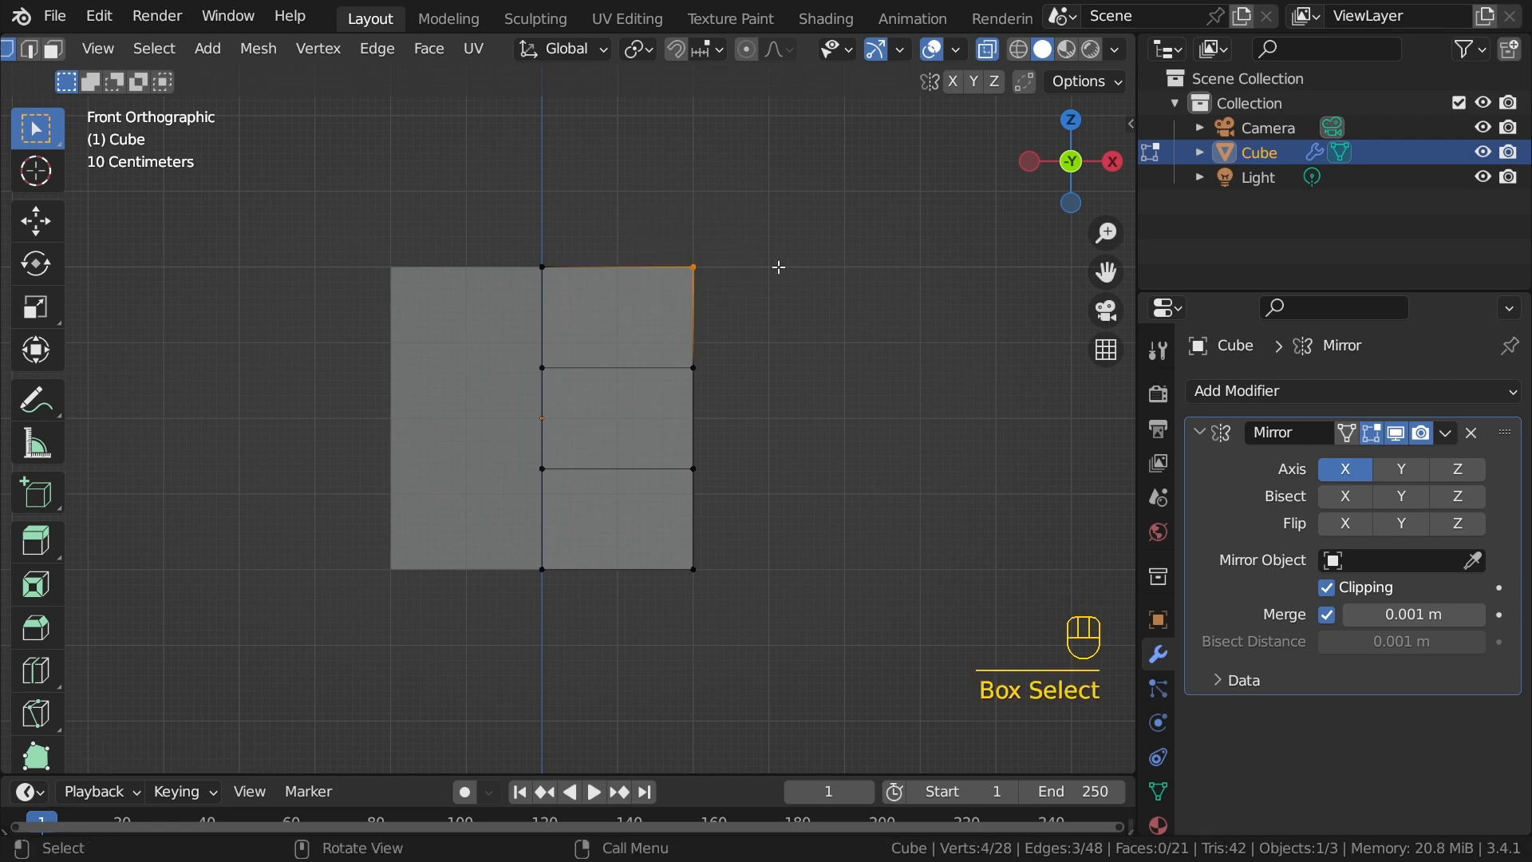
{"action": "key", "text": "g"}
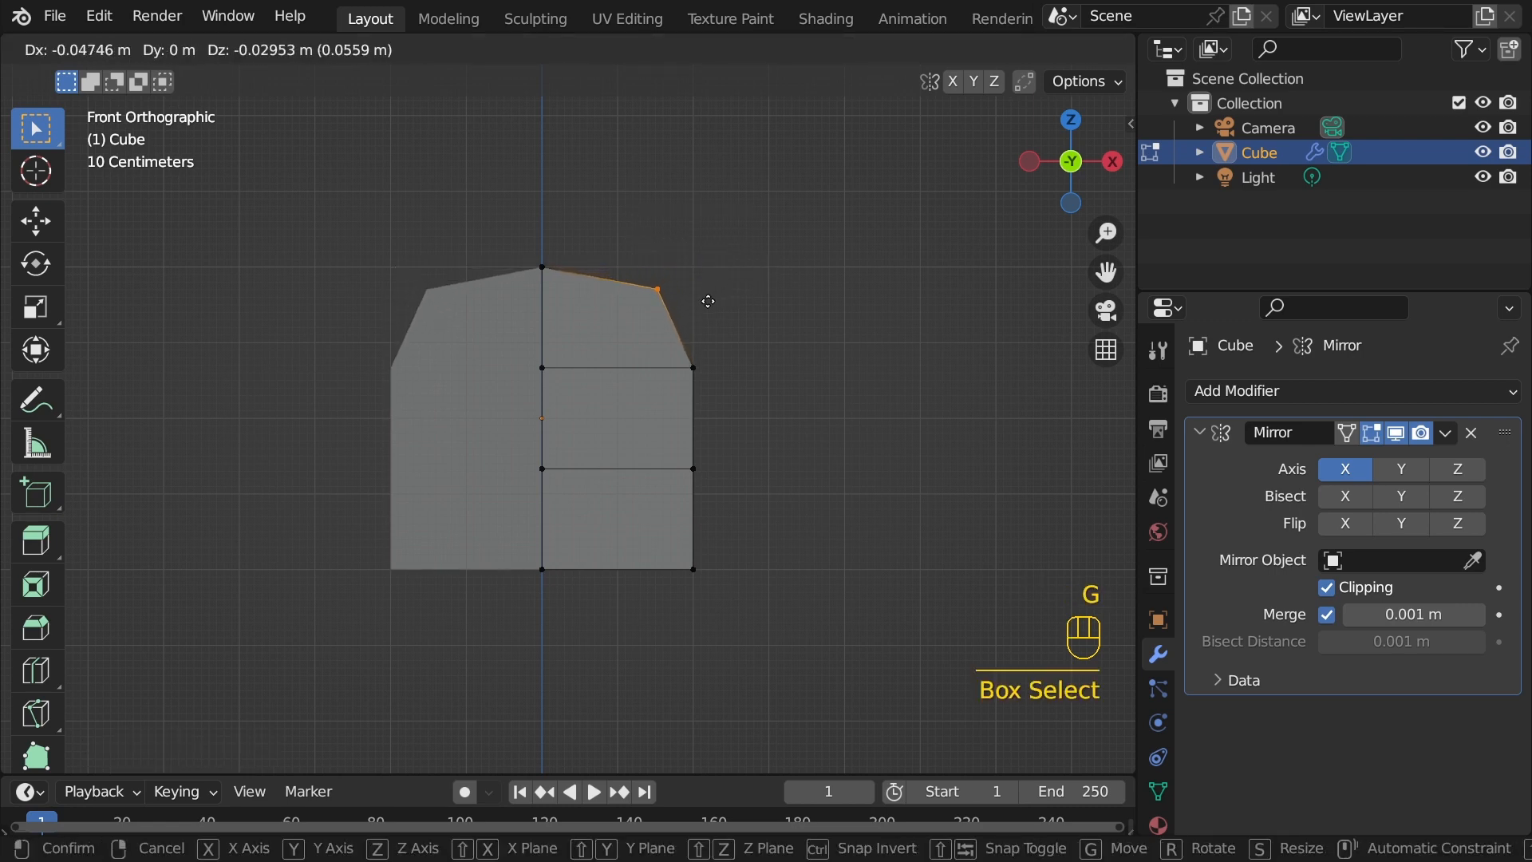
{"action": "left_click", "coordinate": [694, 366]}
Step: Move the lower +X corner vertices inward and up in front view to round the bottom of the profile
{"action": "left_click_drag", "start_coordinate": [660, 513], "coordinate": [714, 587]}
{"action": "key", "text": "g"}
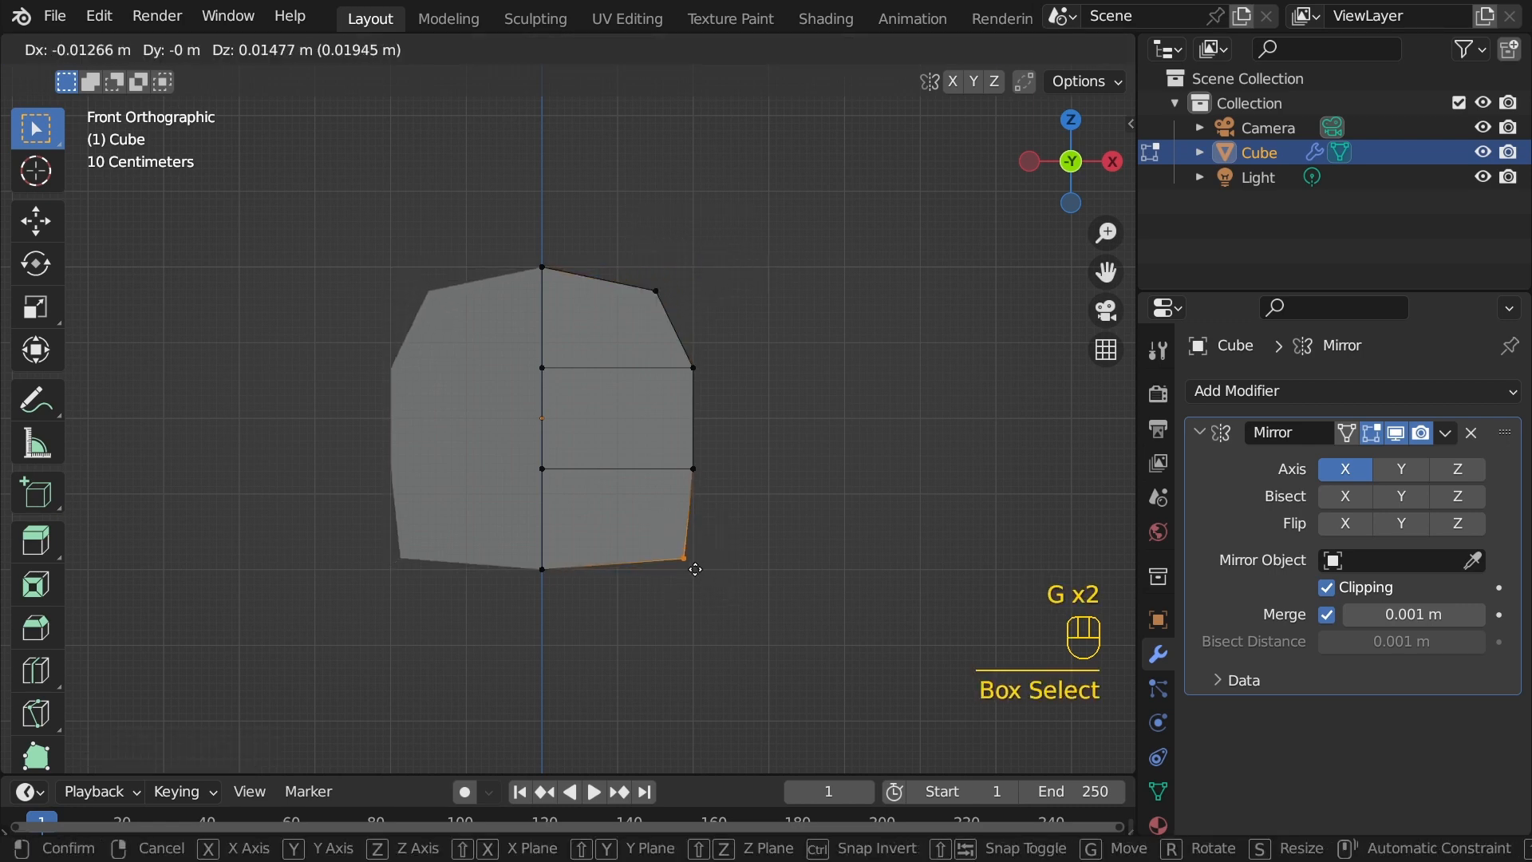
{"action": "left_click", "coordinate": [682, 551]}
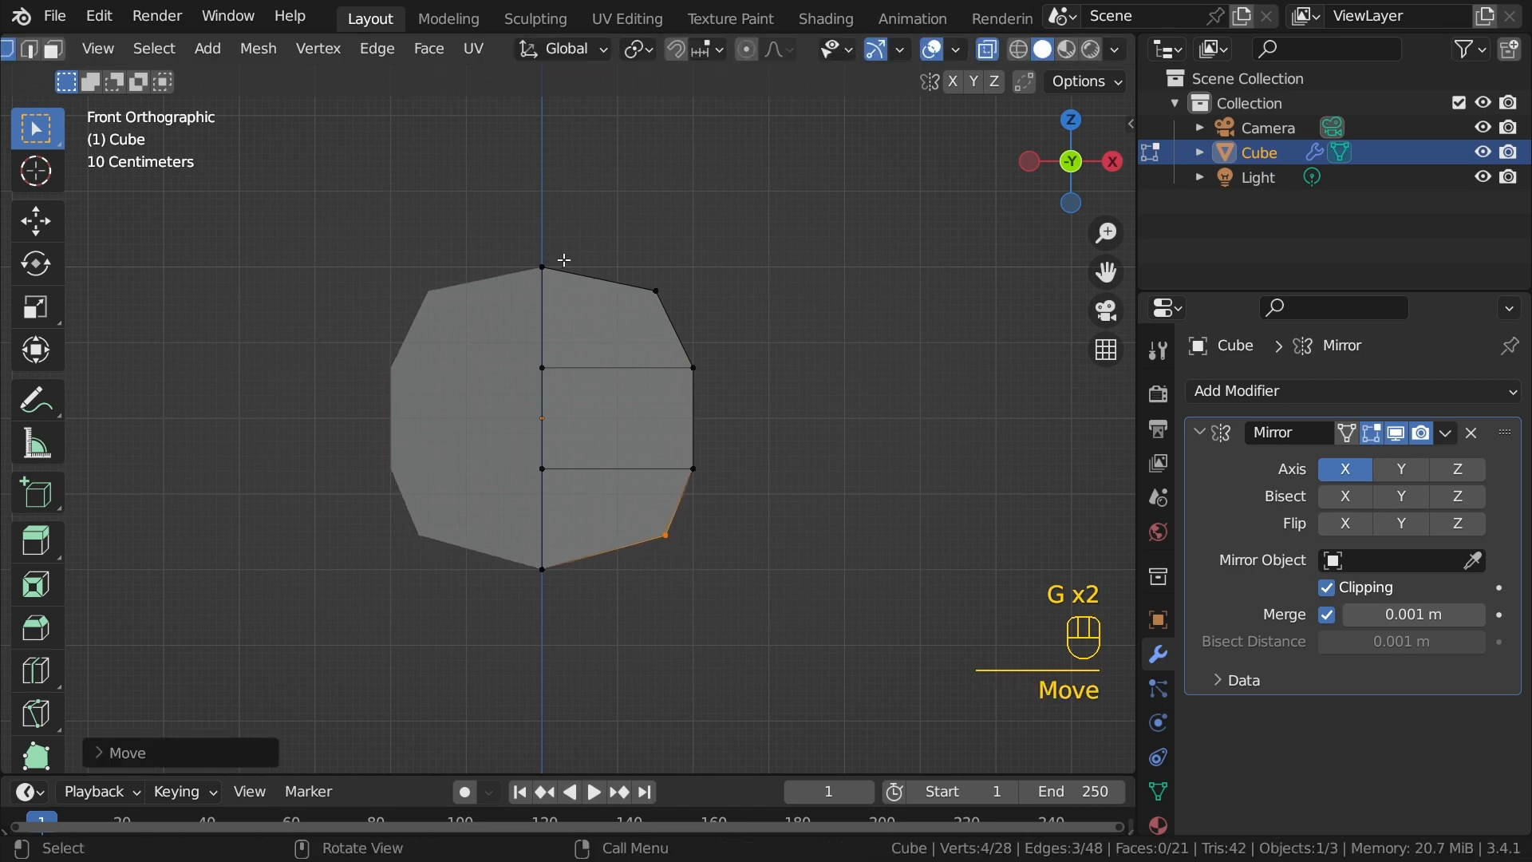
{"action": "key", "text": "g"}
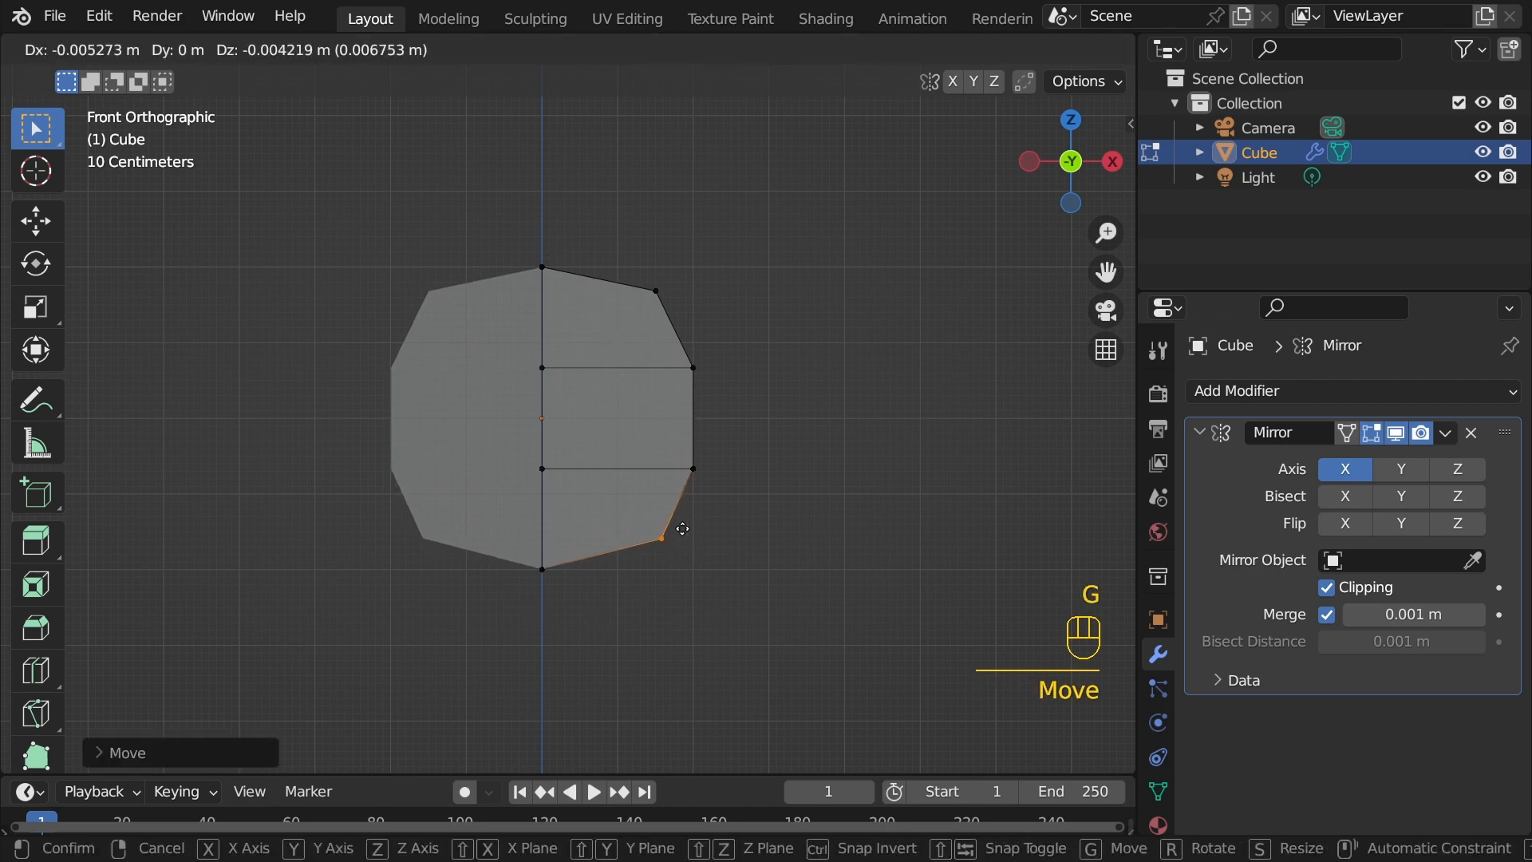
{"action": "left_click", "coordinate": [681, 436]}
Step: Shift the upper +X corner vertices slightly closer to the centre line to even out the front profile
{"action": "left_click_drag", "start_coordinate": [615, 273], "coordinate": [712, 326]}
{"action": "key", "text": "g"}
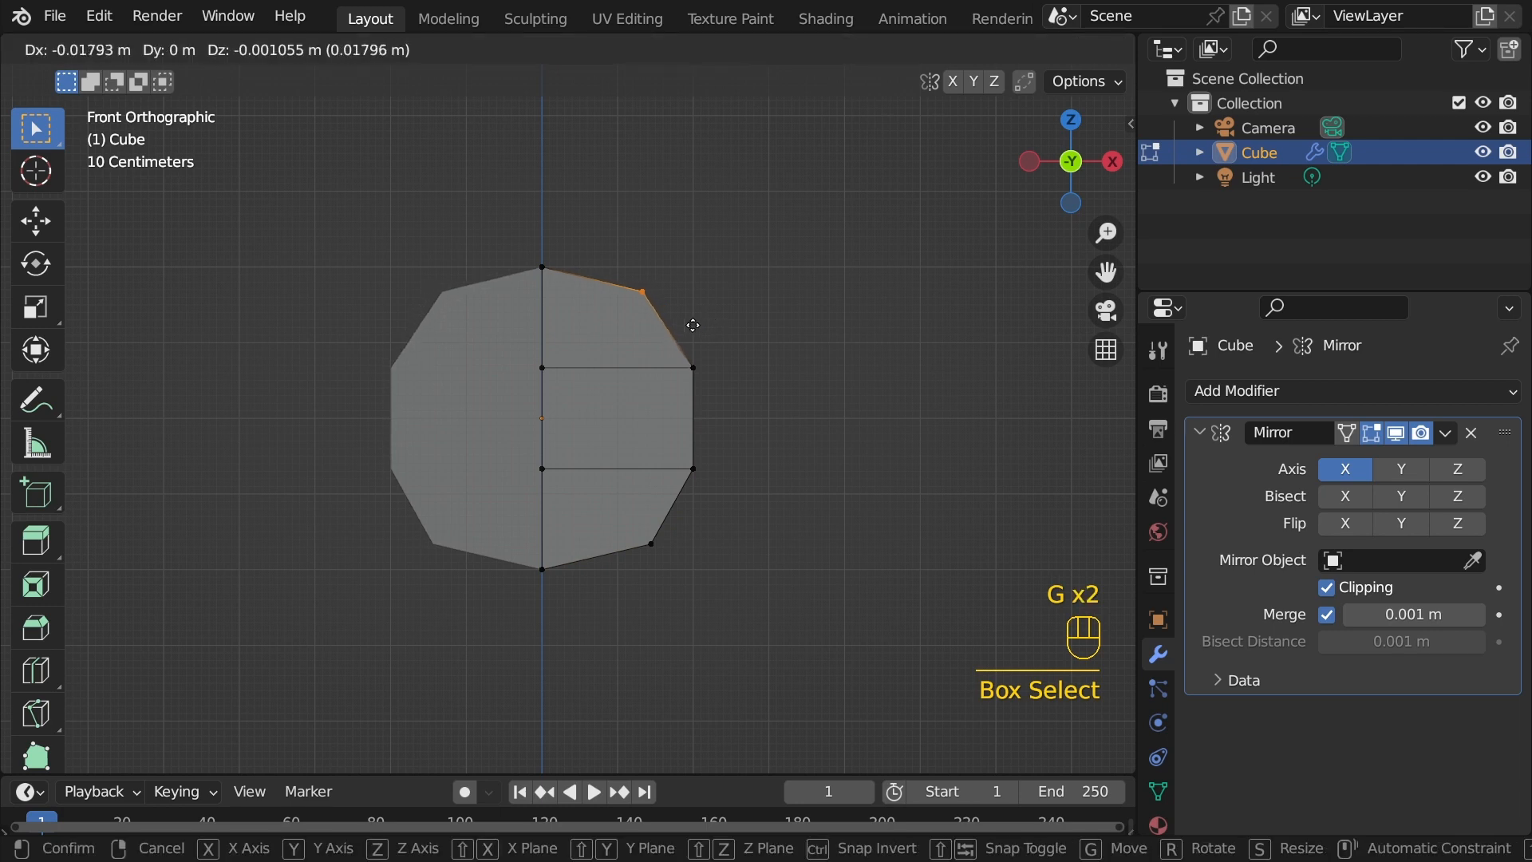
{"action": "left_click", "coordinate": [633, 280]}
Step: In top view with X-ray enabled, move the back (+Y) outer corner vertices inward to round that corner
{"action": "middle_click_drag", "start_coordinate": [612, 239], "coordinate": [625, 456]}
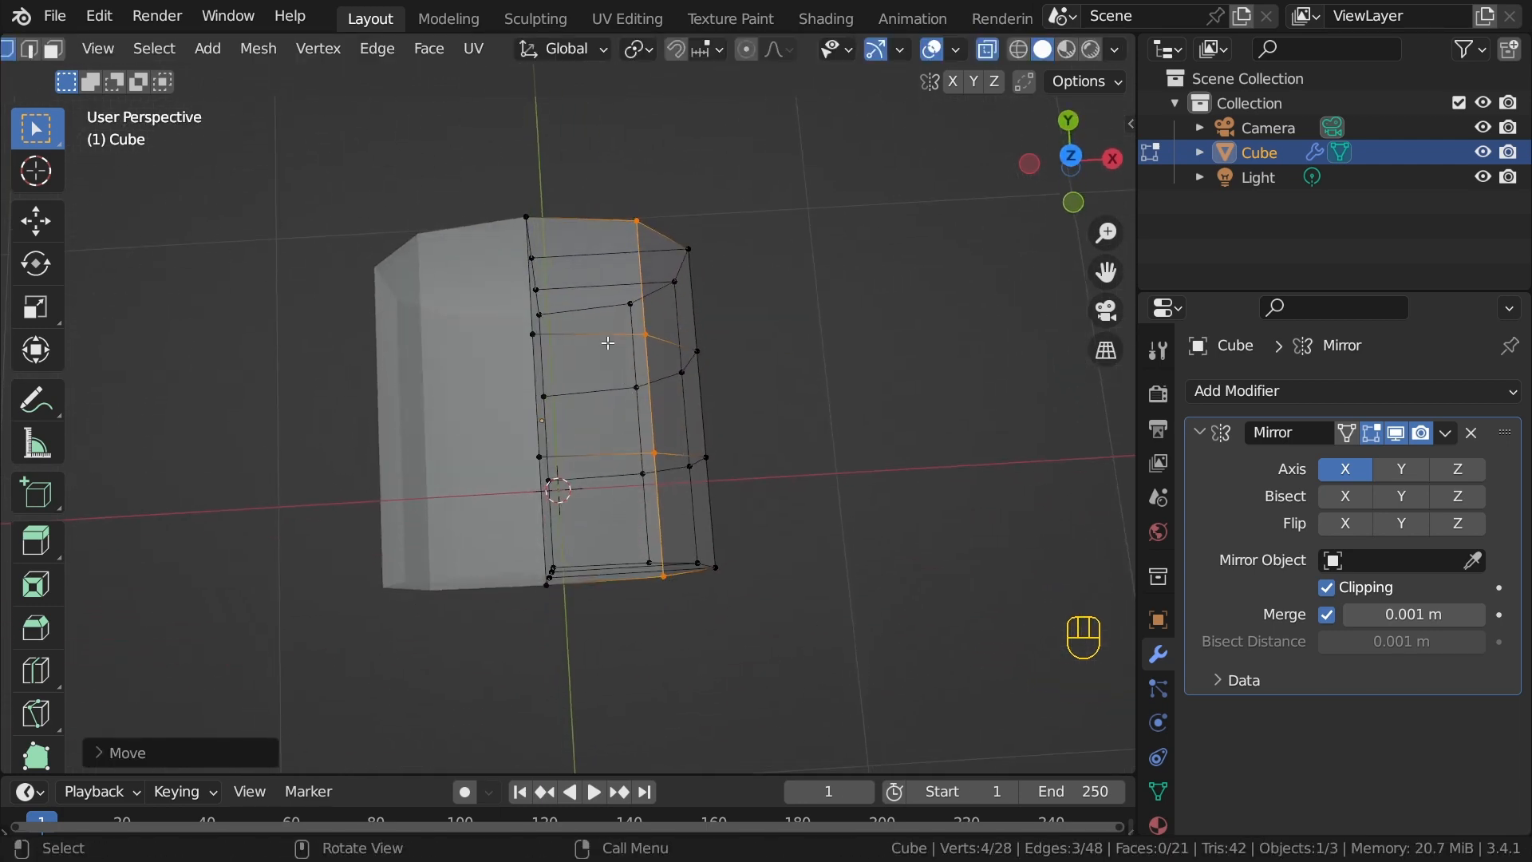
{"action": "key", "text": "grave"}
{"action": "left_click", "coordinate": [605, 221]}
{"action": "key", "text": "alt+z"}
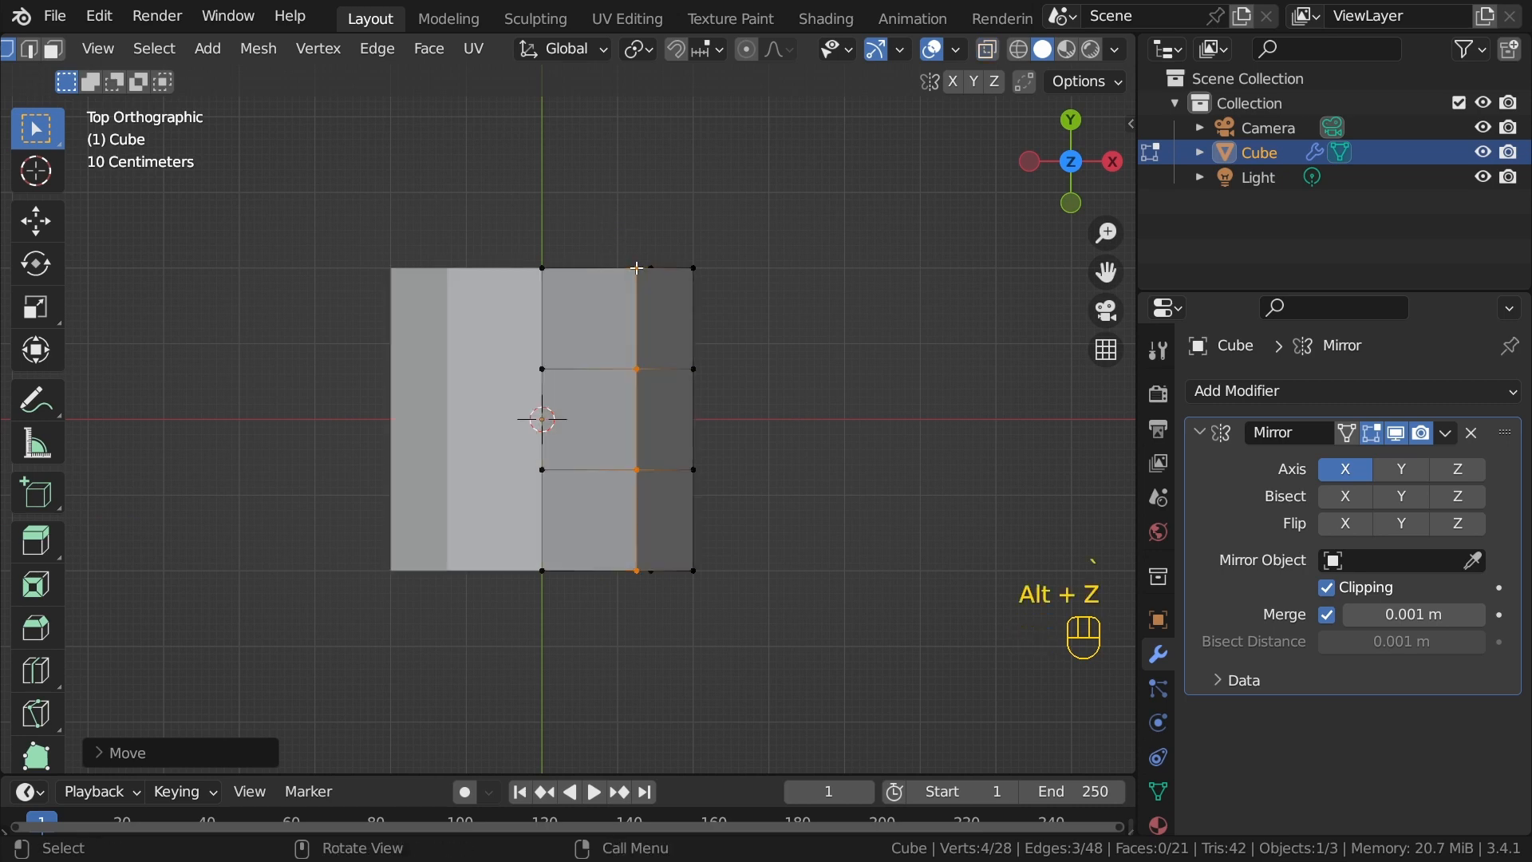
{"action": "left_click", "coordinate": [989, 53]}
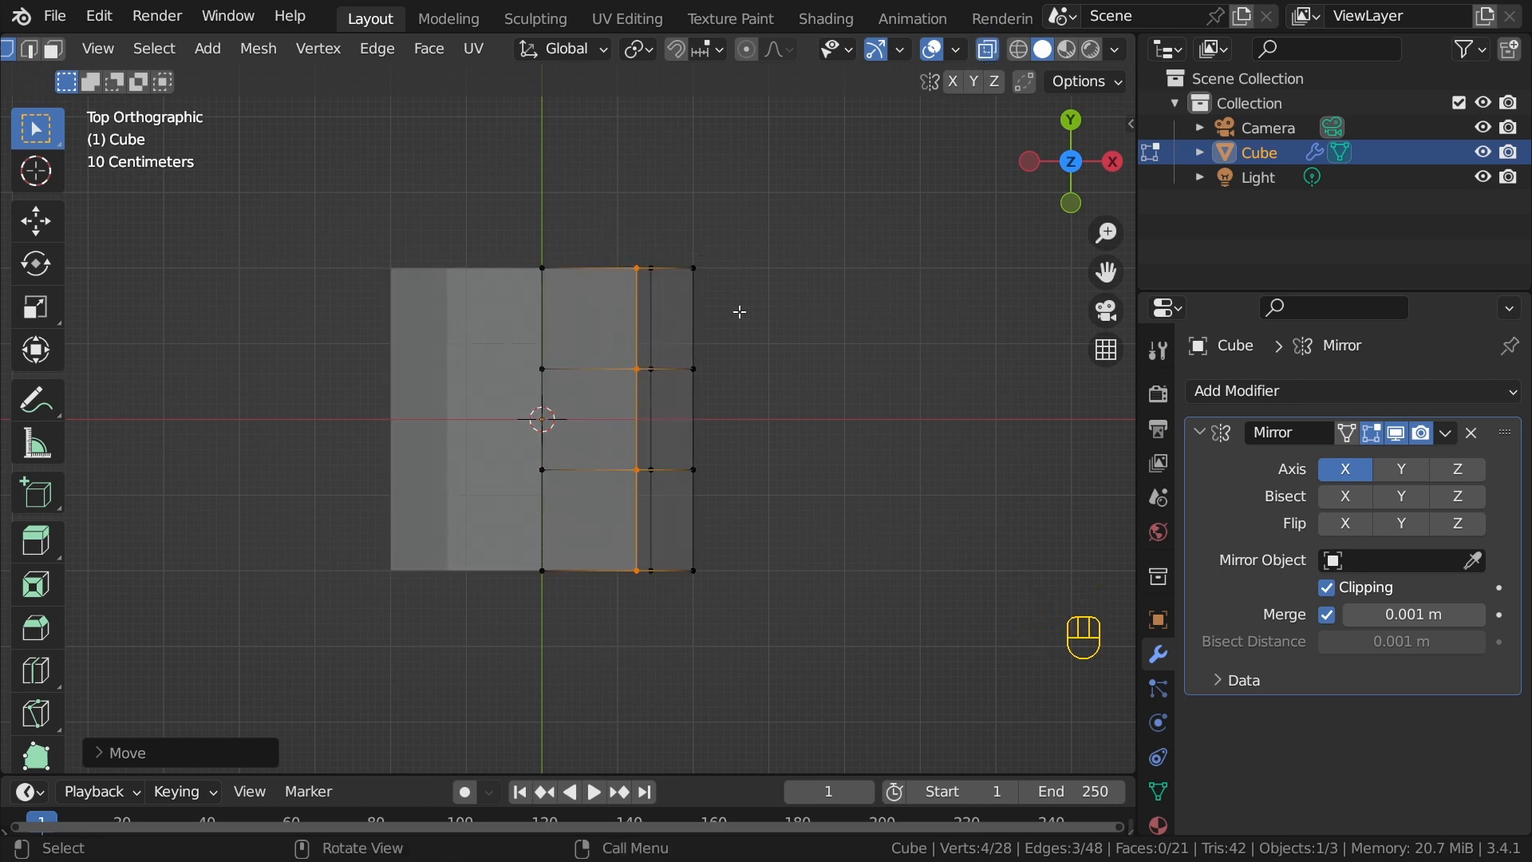
{"action": "left_click_drag", "start_coordinate": [780, 307], "coordinate": [602, 233]}
{"action": "key", "text": "g"}
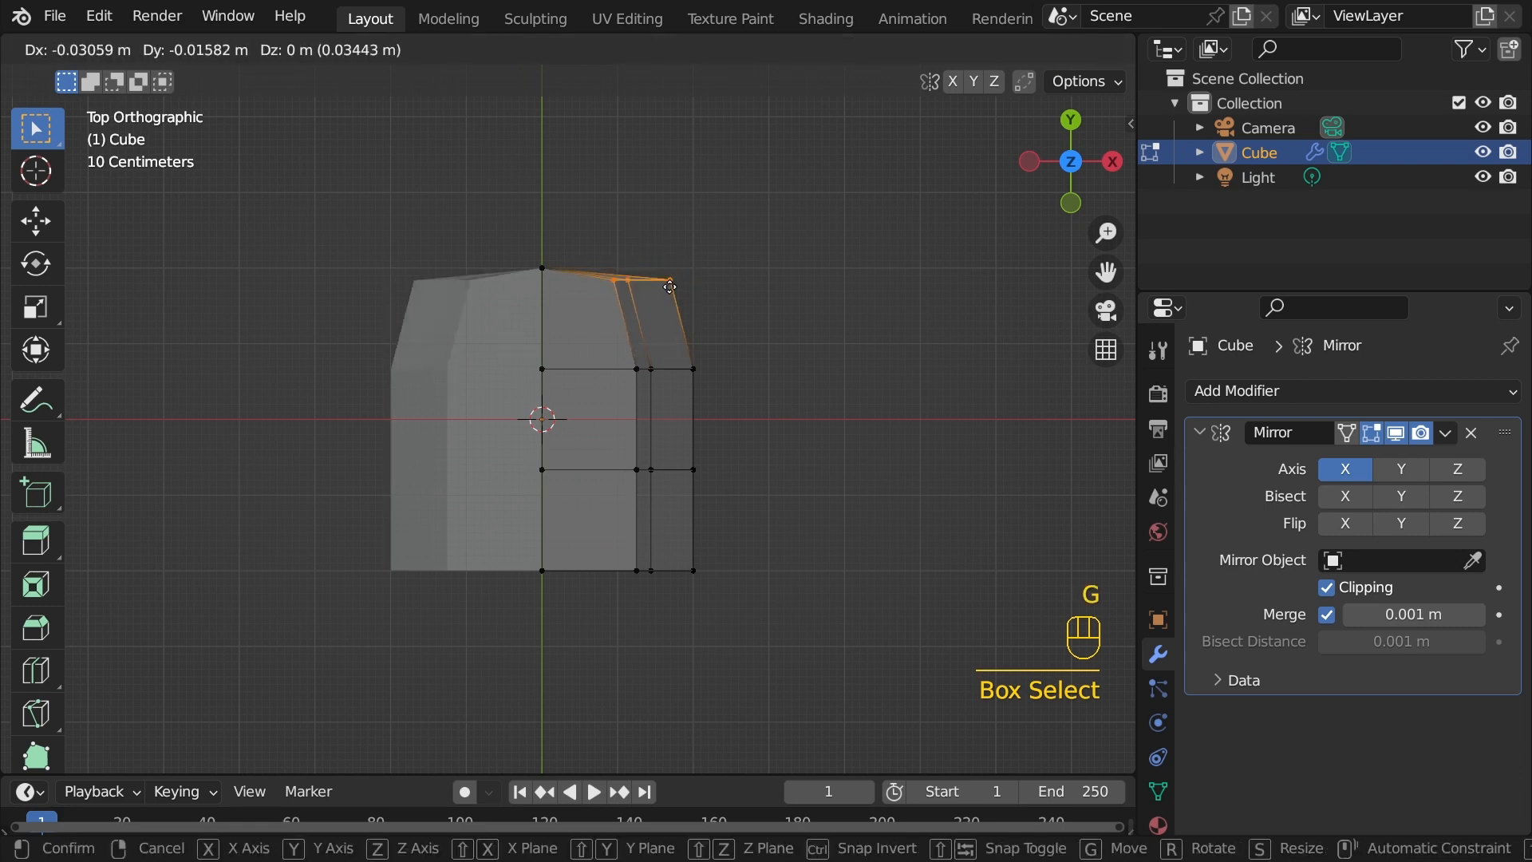
{"action": "left_click", "coordinate": [656, 303]}
Step: Round the front (-Y) outer corner in top view, readjust the back corner vertices, and turn X-ray off
{"action": "left_click_drag", "start_coordinate": [622, 524], "coordinate": [745, 607]}
{"action": "key", "text": "g"}
{"action": "left_click", "coordinate": [717, 568]}
{"action": "left_click_drag", "start_coordinate": [582, 280], "coordinate": [699, 333]}
{"action": "key", "text": "g"}
{"action": "left_click", "coordinate": [695, 330]}
{"action": "key", "text": "alt+z"}
Step: In right view with X-ray enabled, move the upper front (-Y) corner vertices inward and down
{"action": "middle_click_drag", "start_coordinate": [695, 330], "coordinate": [602, 454]}
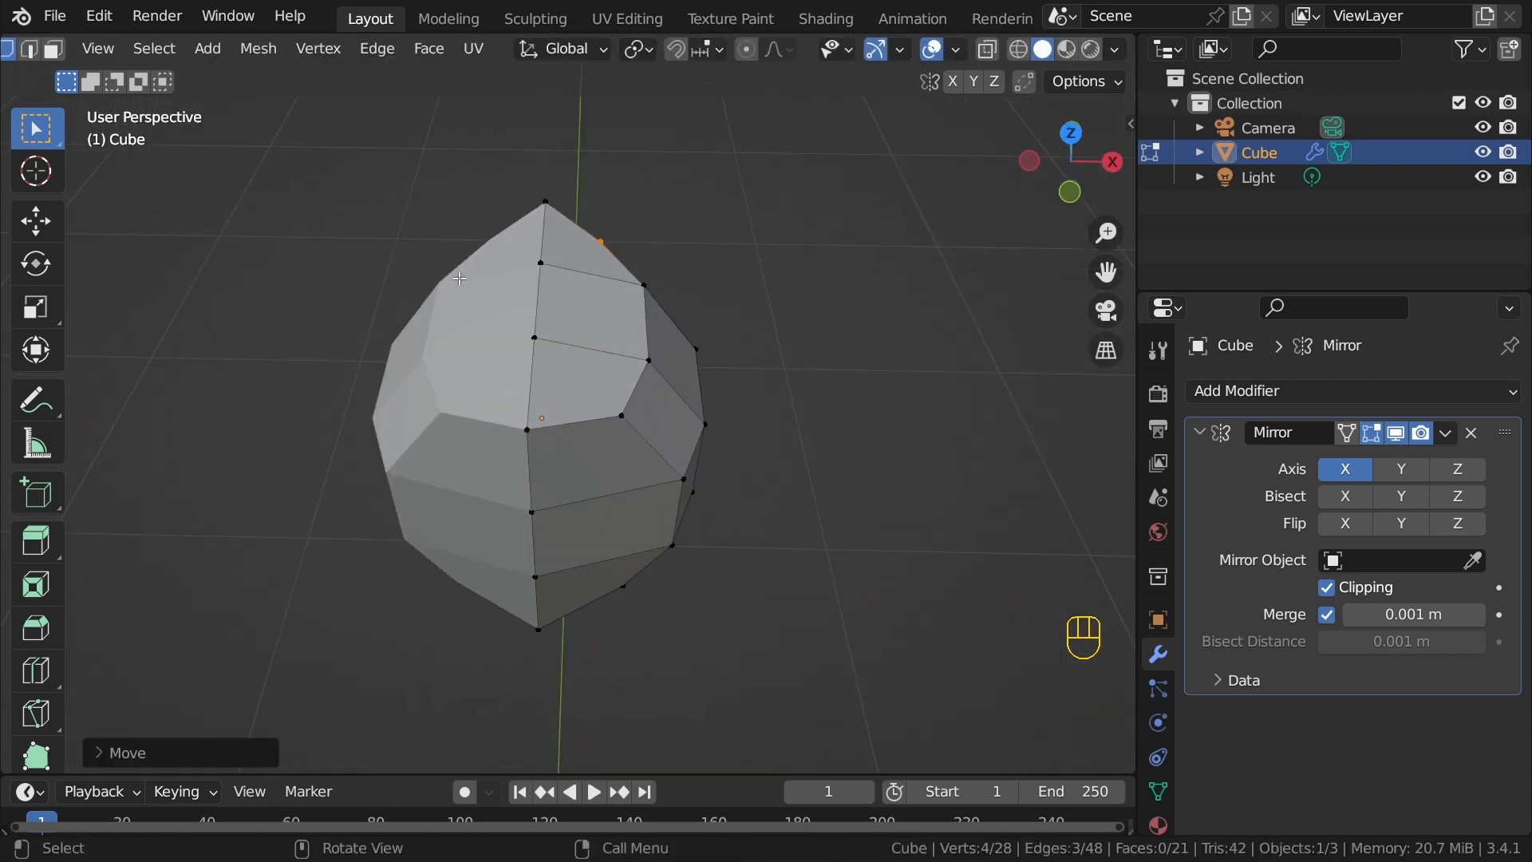
{"action": "middle_click_drag", "start_coordinate": [580, 548], "coordinate": [643, 372]}
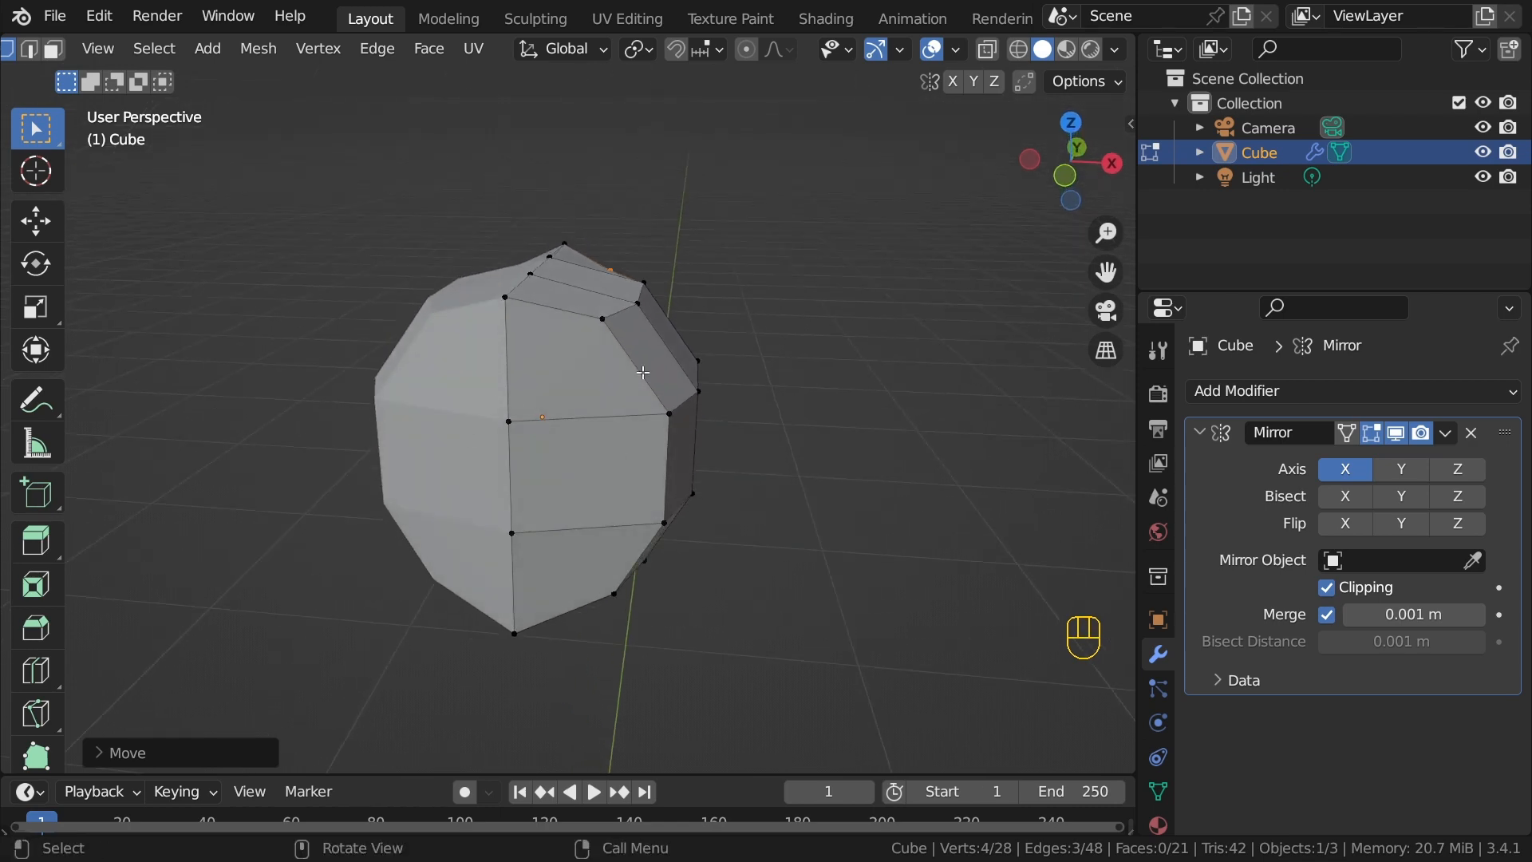
{"action": "middle_click_drag", "start_coordinate": [813, 450], "coordinate": [553, 402]}
{"action": "key", "text": "grave"}
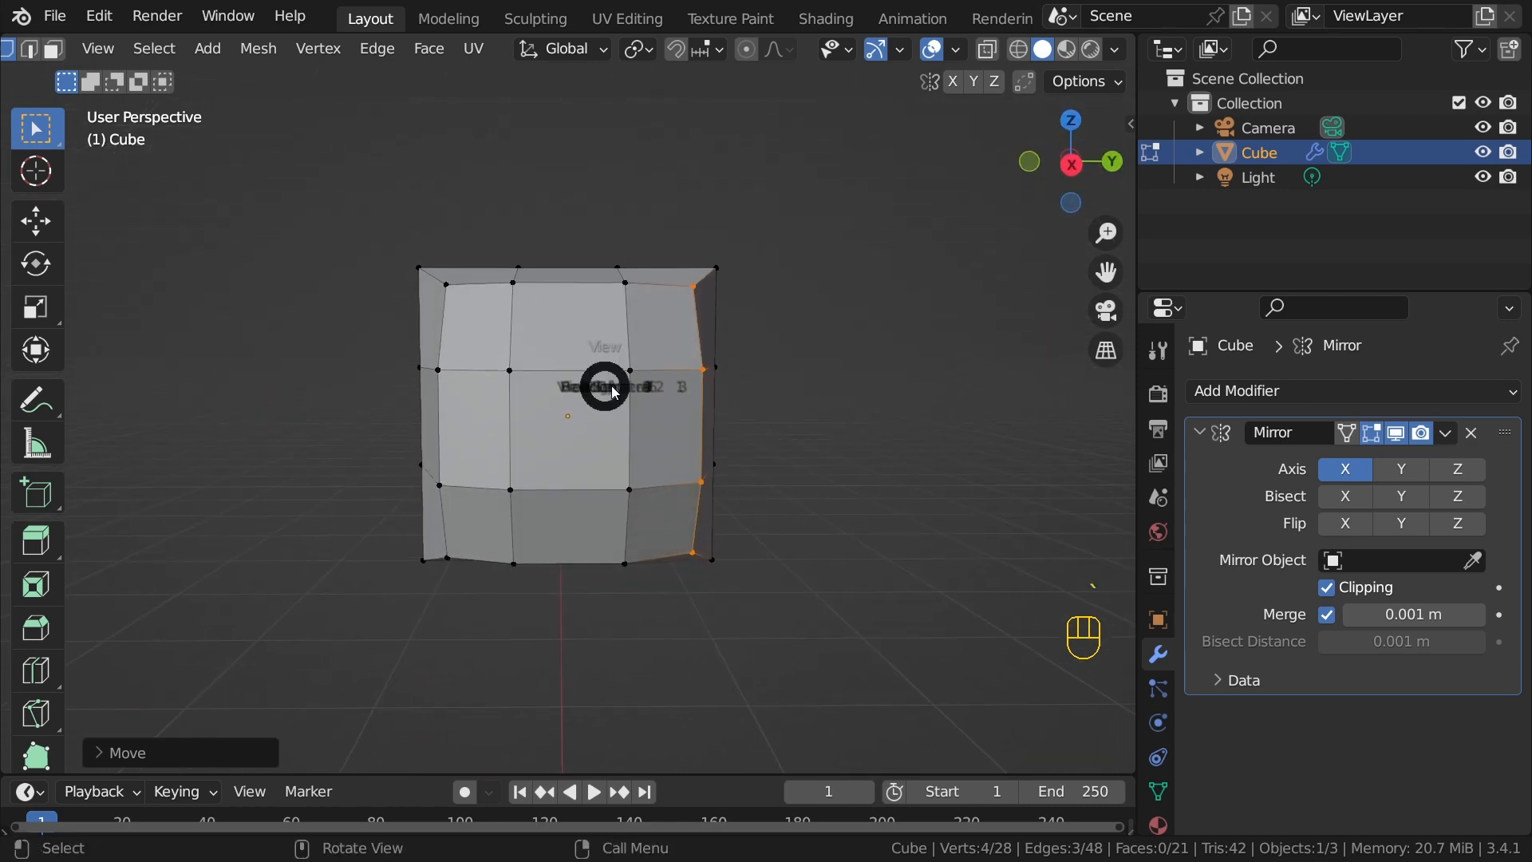
{"action": "left_click", "coordinate": [786, 384]}
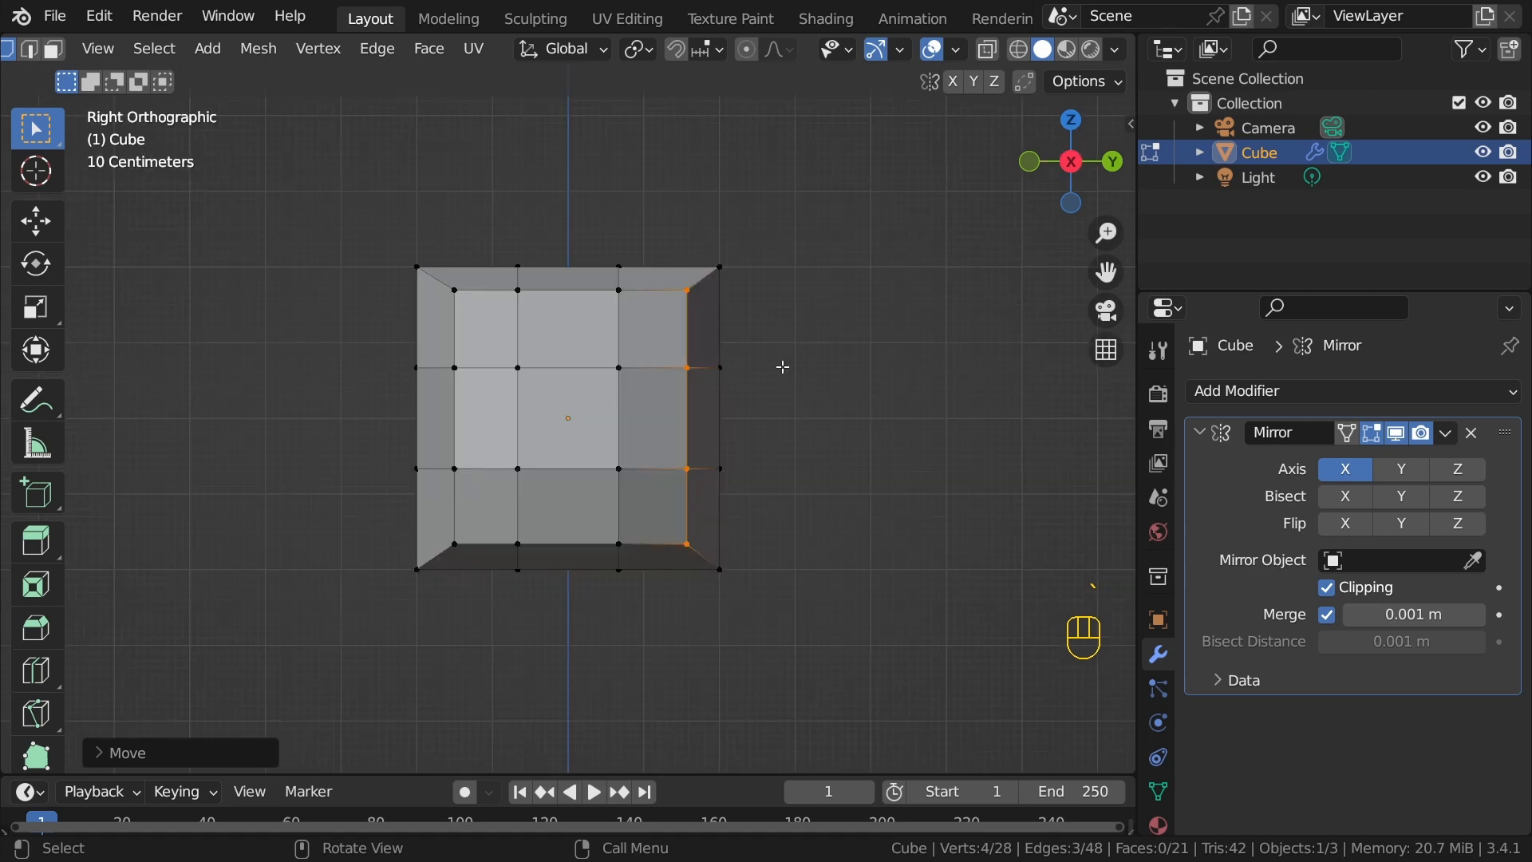
{"action": "key", "text": "alt+z"}
{"action": "left_click_drag", "start_coordinate": [378, 240], "coordinate": [464, 312]}
{"action": "key", "text": "g"}
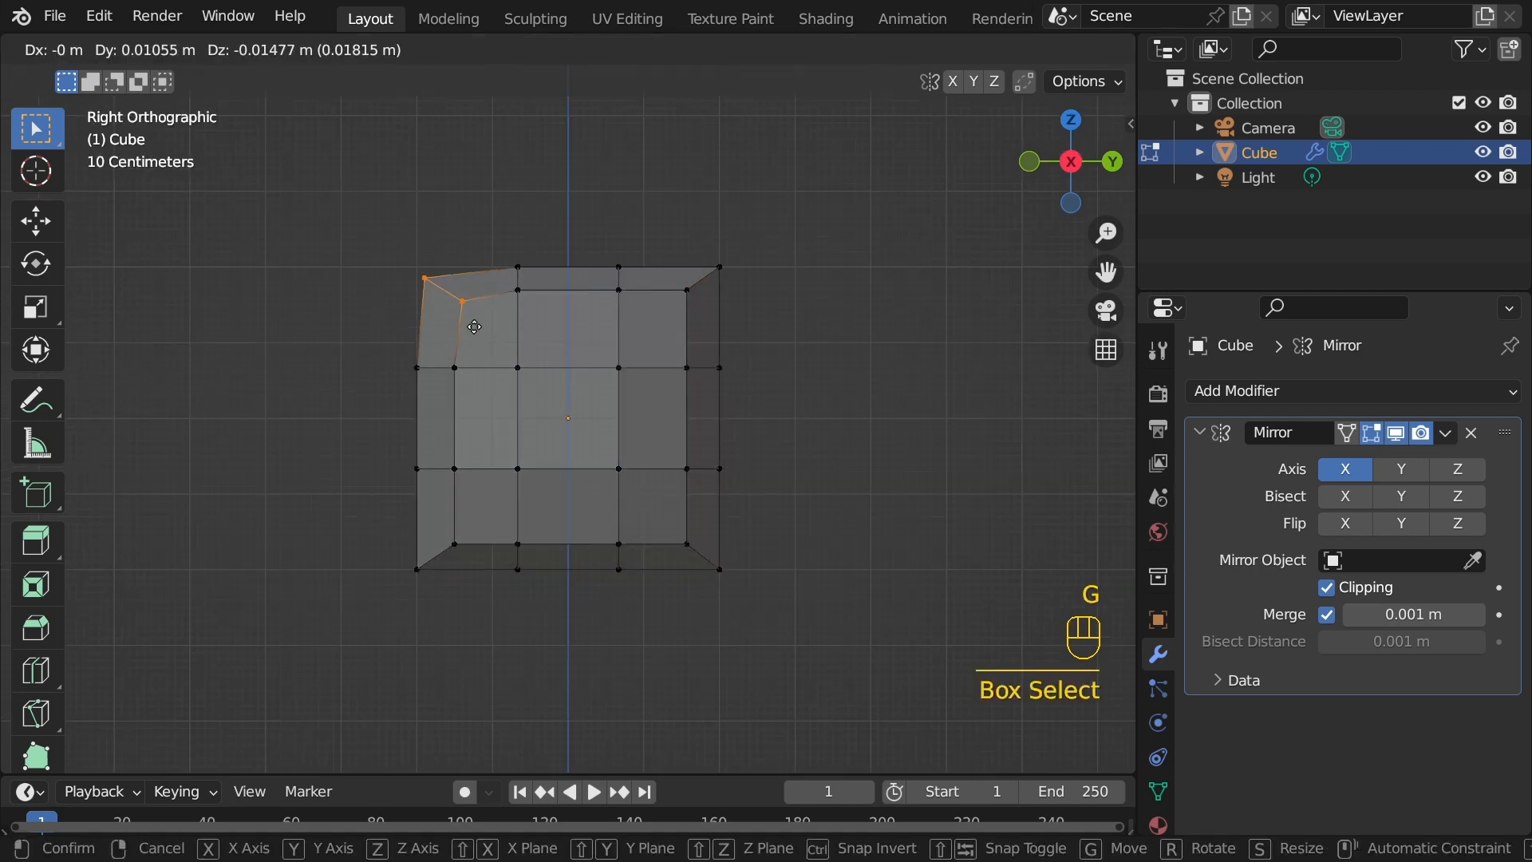
{"action": "left_click", "coordinate": [476, 331]}
Step: Move the upper and lower back (+Y) corner vertices inward to round the rear of the side profile
{"action": "left_click_drag", "start_coordinate": [698, 245], "coordinate": [759, 332]}
{"action": "key", "text": "g"}
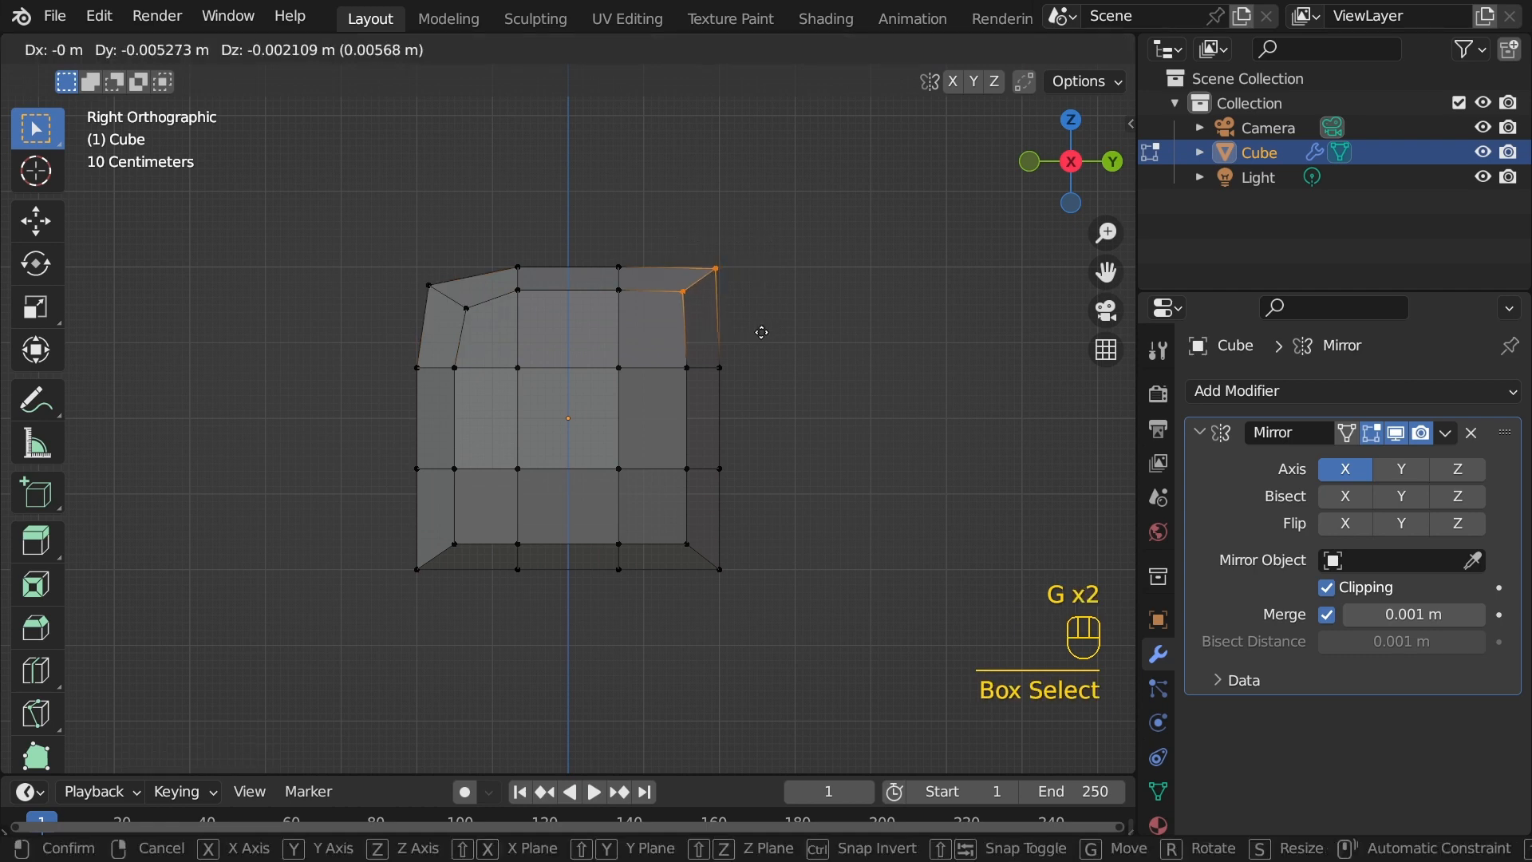
{"action": "left_click", "coordinate": [748, 345]}
{"action": "left_click_drag", "start_coordinate": [647, 493], "coordinate": [752, 578]}
{"action": "key", "text": "g"}
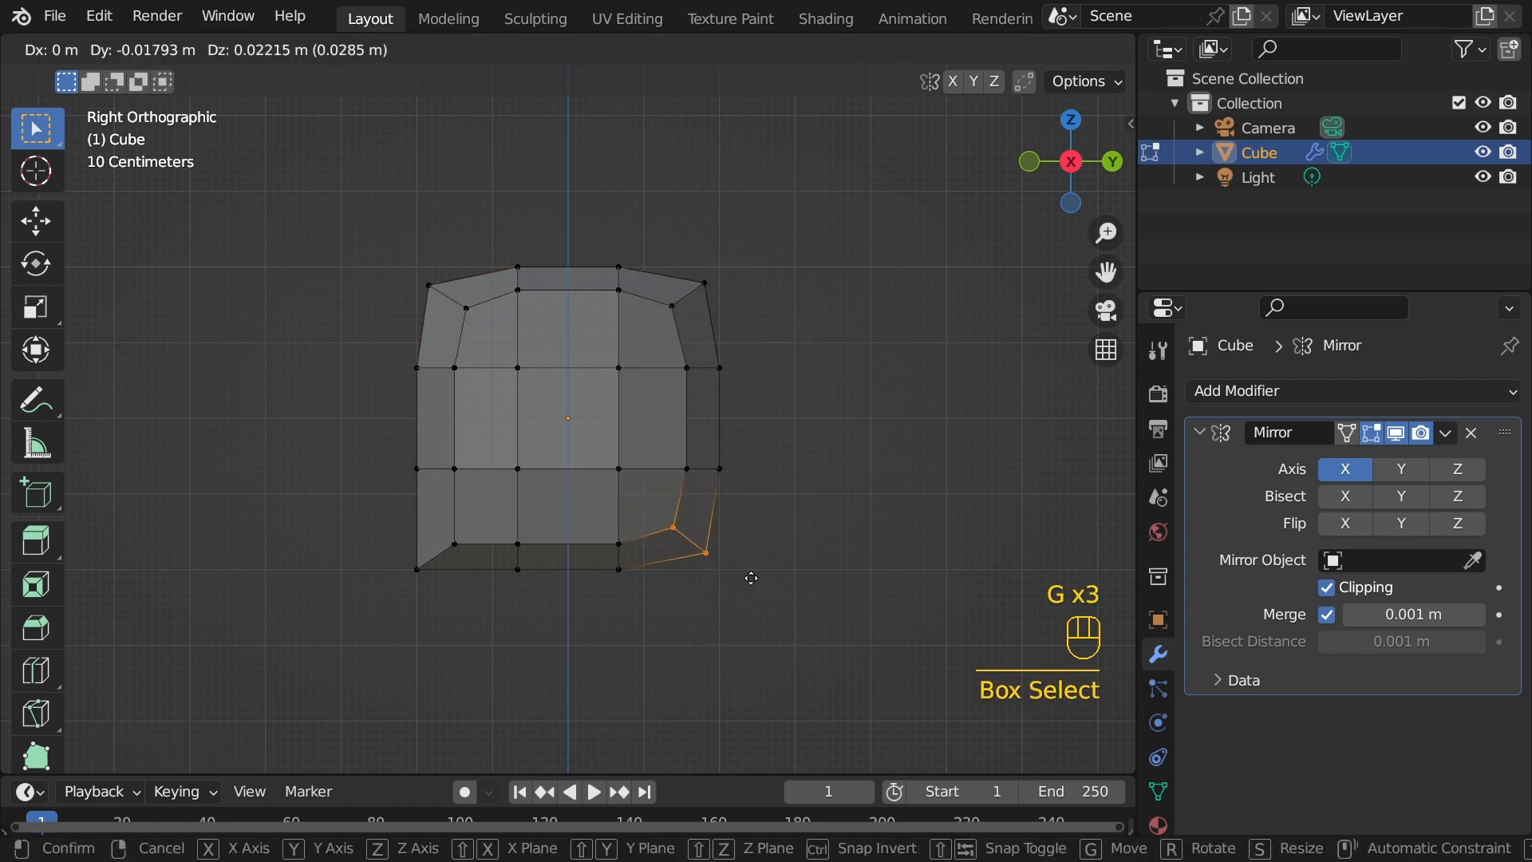
{"action": "left_click", "coordinate": [737, 562]}
Step: Turn X-ray off and pull the lower middle front vertex on the centre line forward about 0.04 m along -Y
{"action": "key", "text": "alt+z"}
{"action": "left_click", "coordinate": [419, 467]}
{"action": "middle_click_drag", "start_coordinate": [421, 440], "coordinate": [547, 465]}
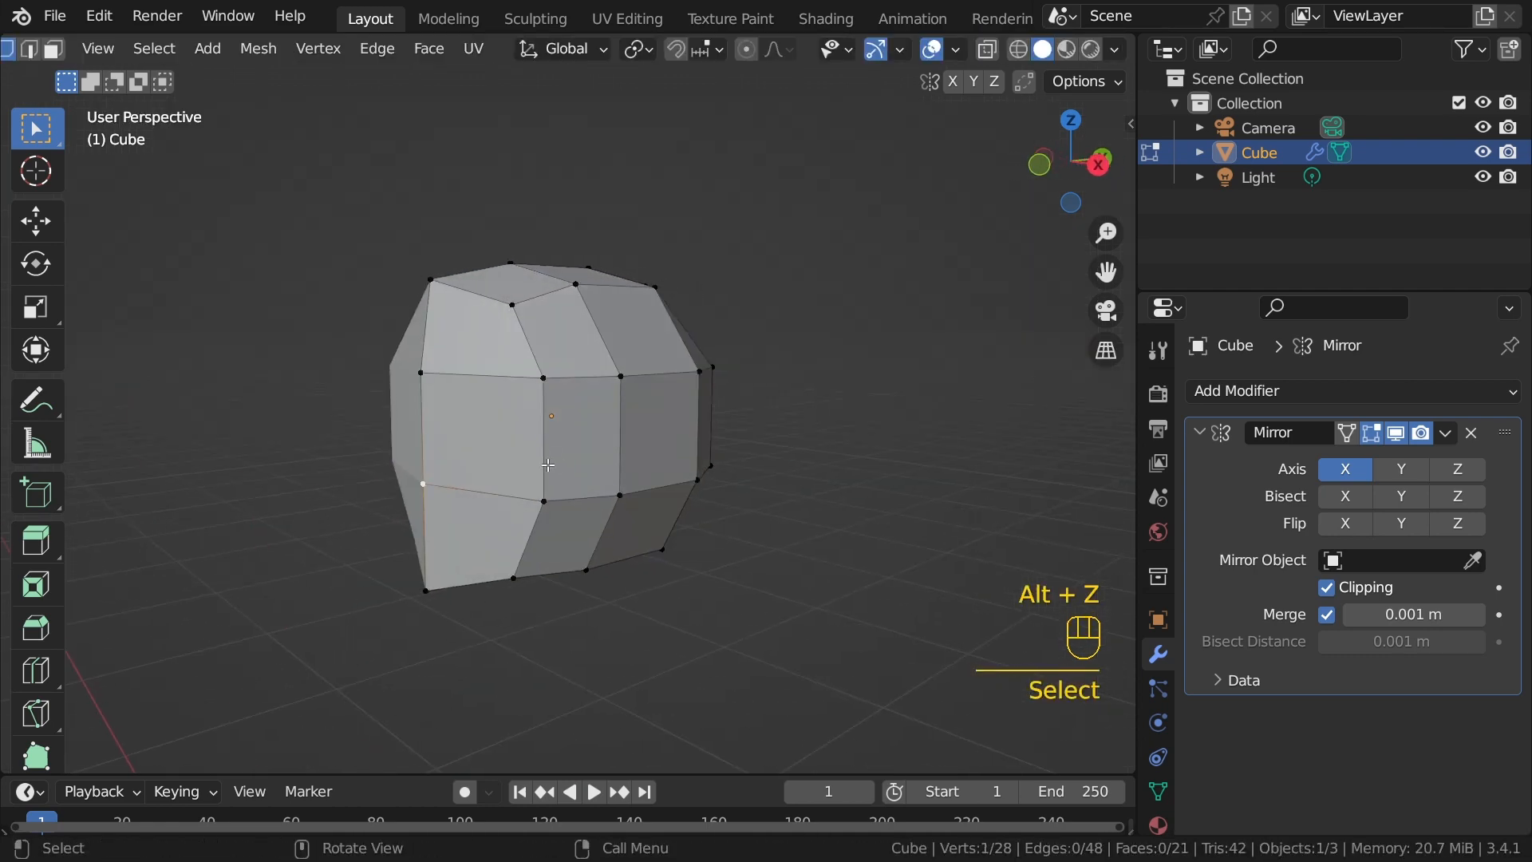
{"action": "middle_click_drag", "start_coordinate": [441, 484], "coordinate": [517, 460], "text": "alt"}
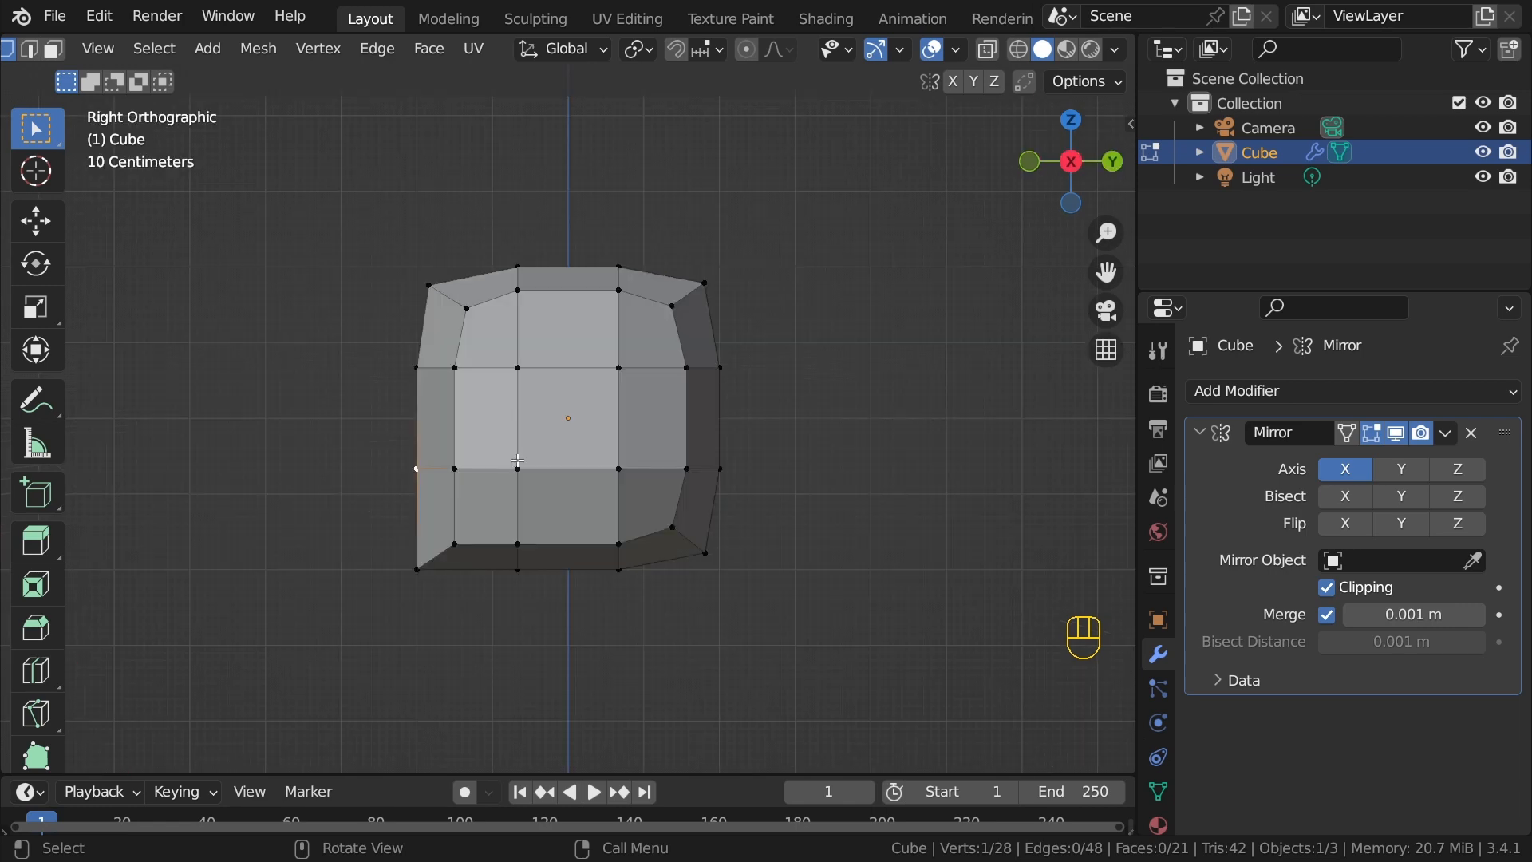
{"action": "key", "text": "g"}
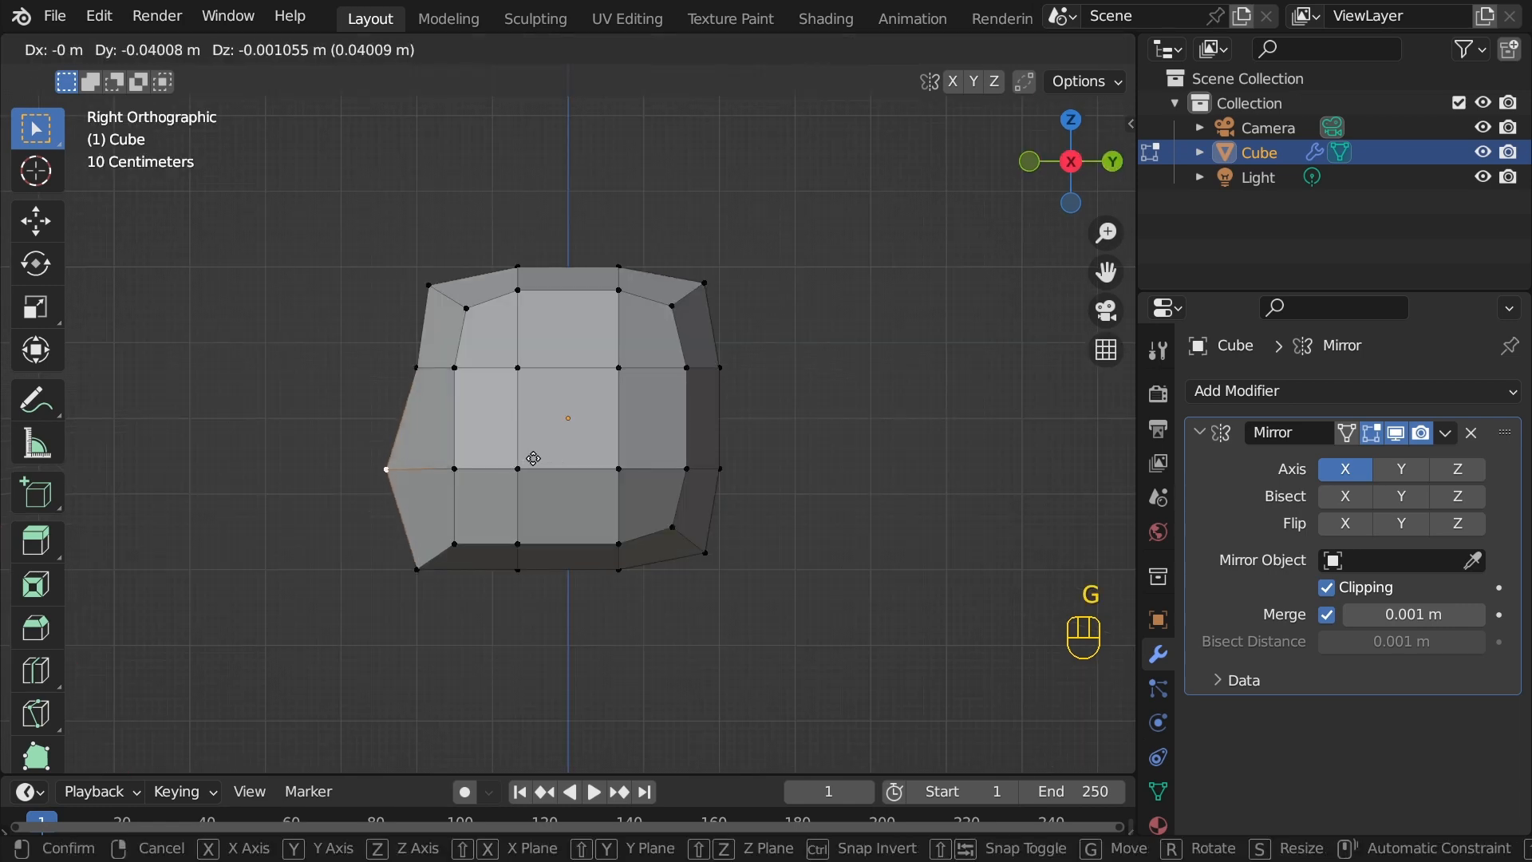
{"action": "left_click", "coordinate": [533, 458]}
Step: With X-ray on for selection, move the upper middle front vertices back about 0.018 m and down about 0.034 m
{"action": "key", "text": "alt+z"}
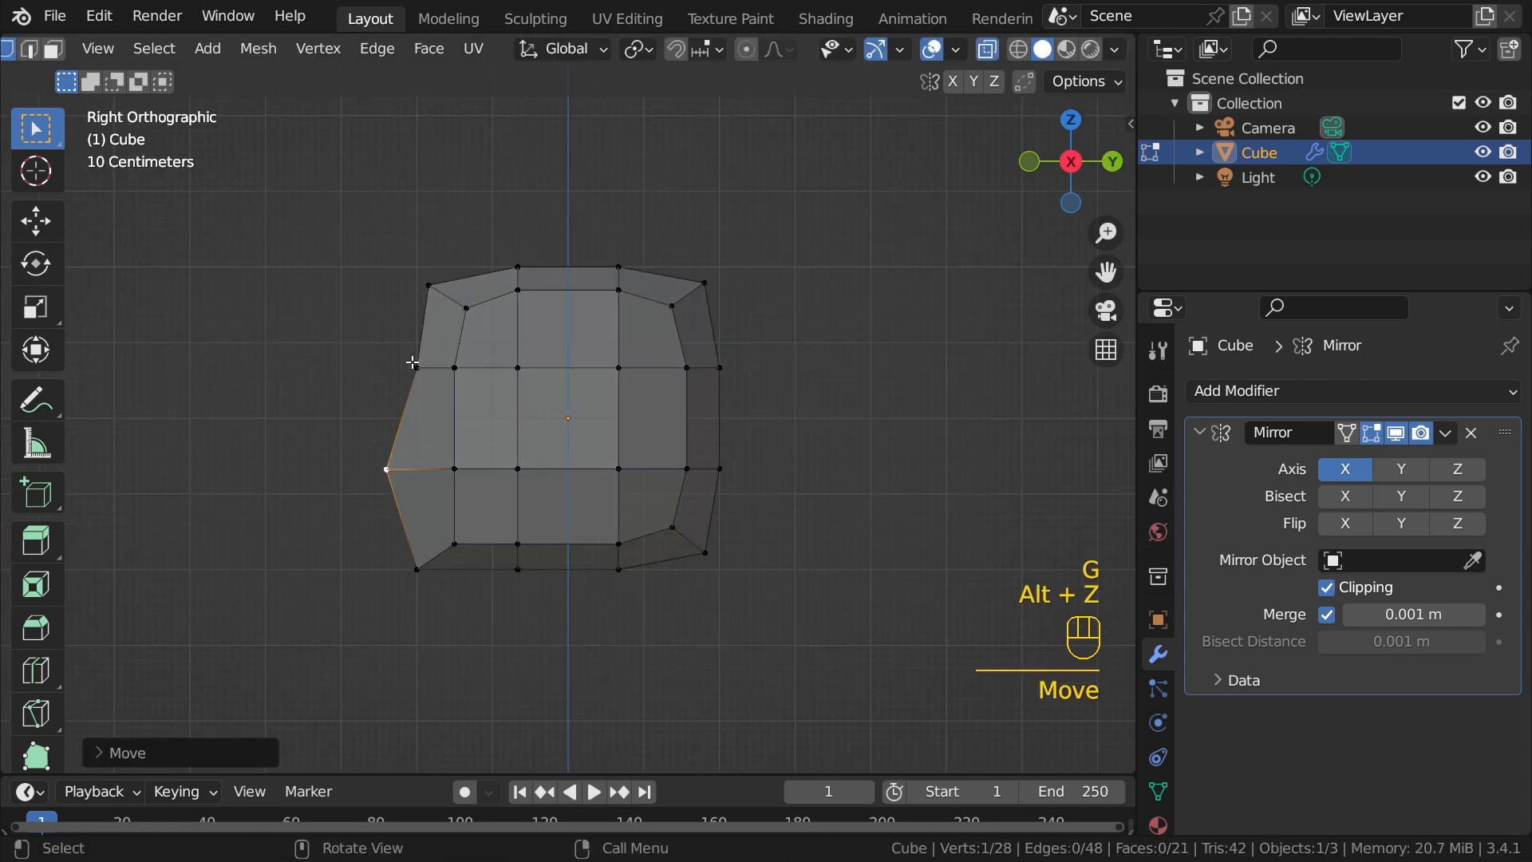
{"action": "left_click_drag", "start_coordinate": [383, 338], "coordinate": [456, 392]}
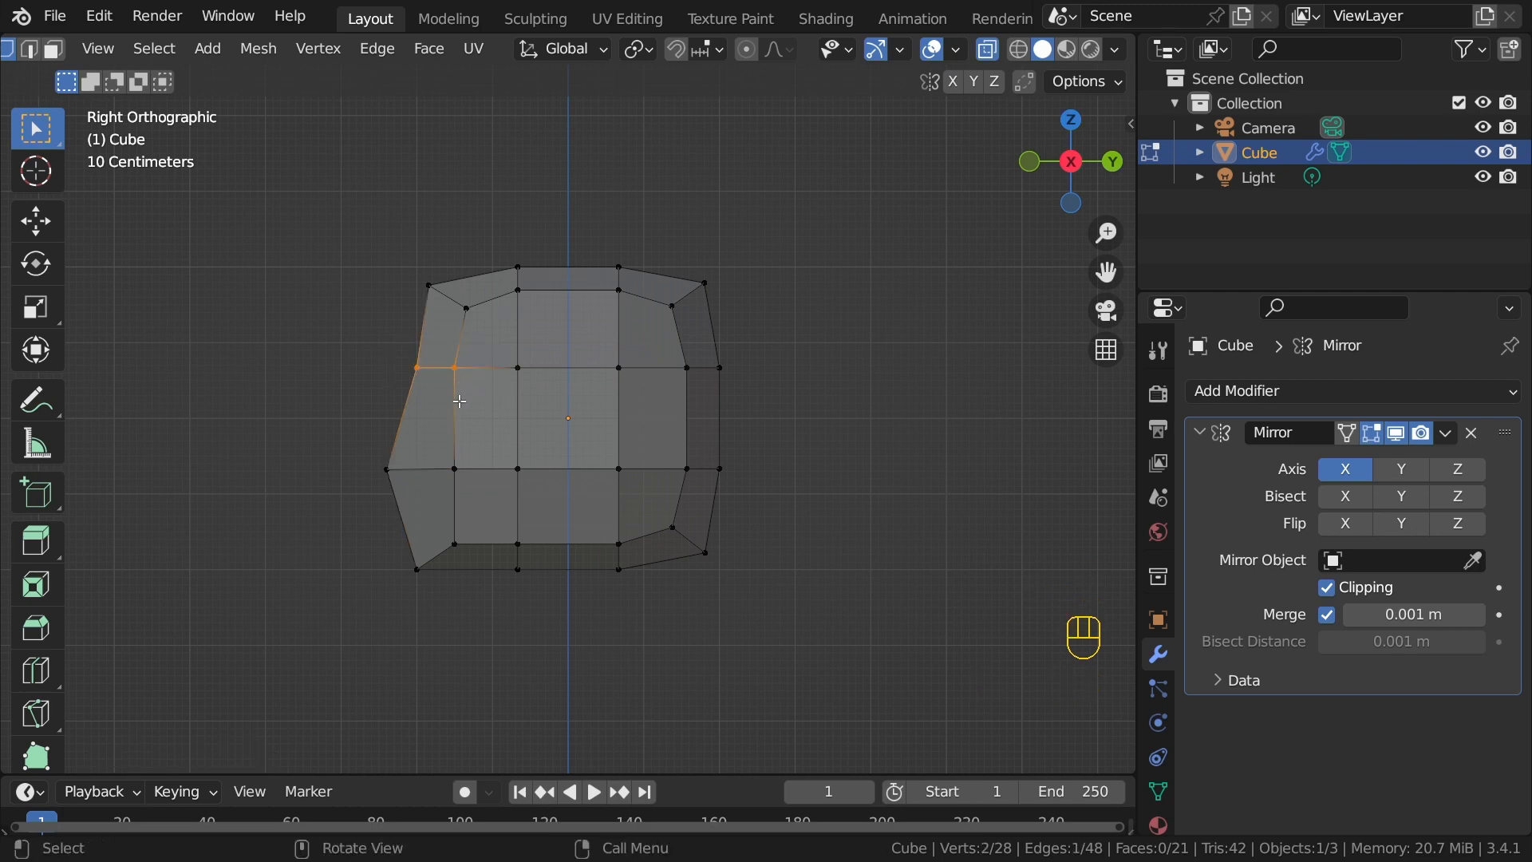
{"action": "key", "text": "g"}
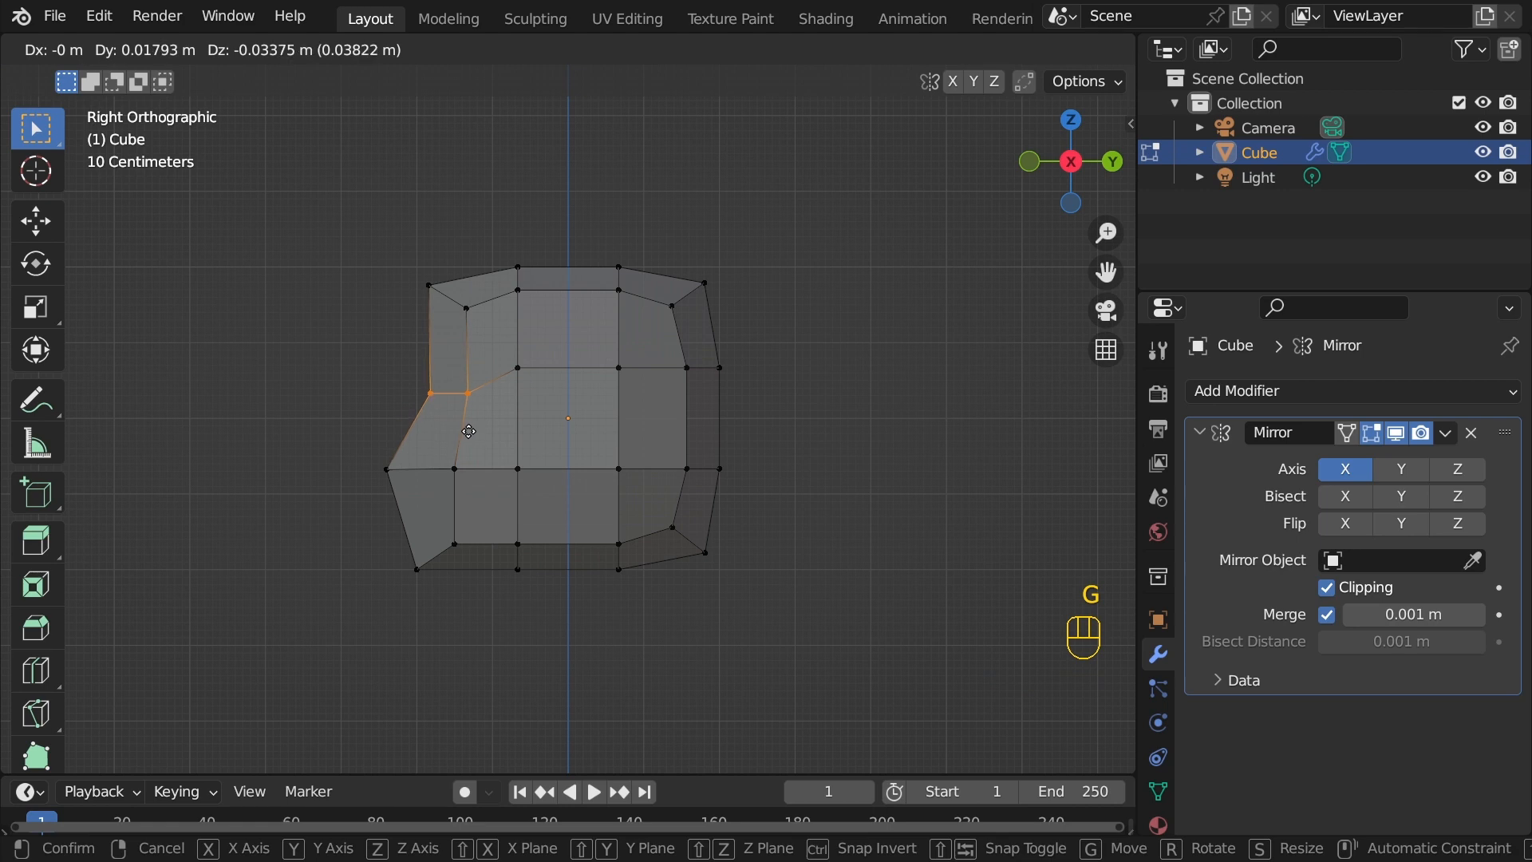
{"action": "left_click", "coordinate": [470, 430]}
{"action": "key", "text": "alt+z"}
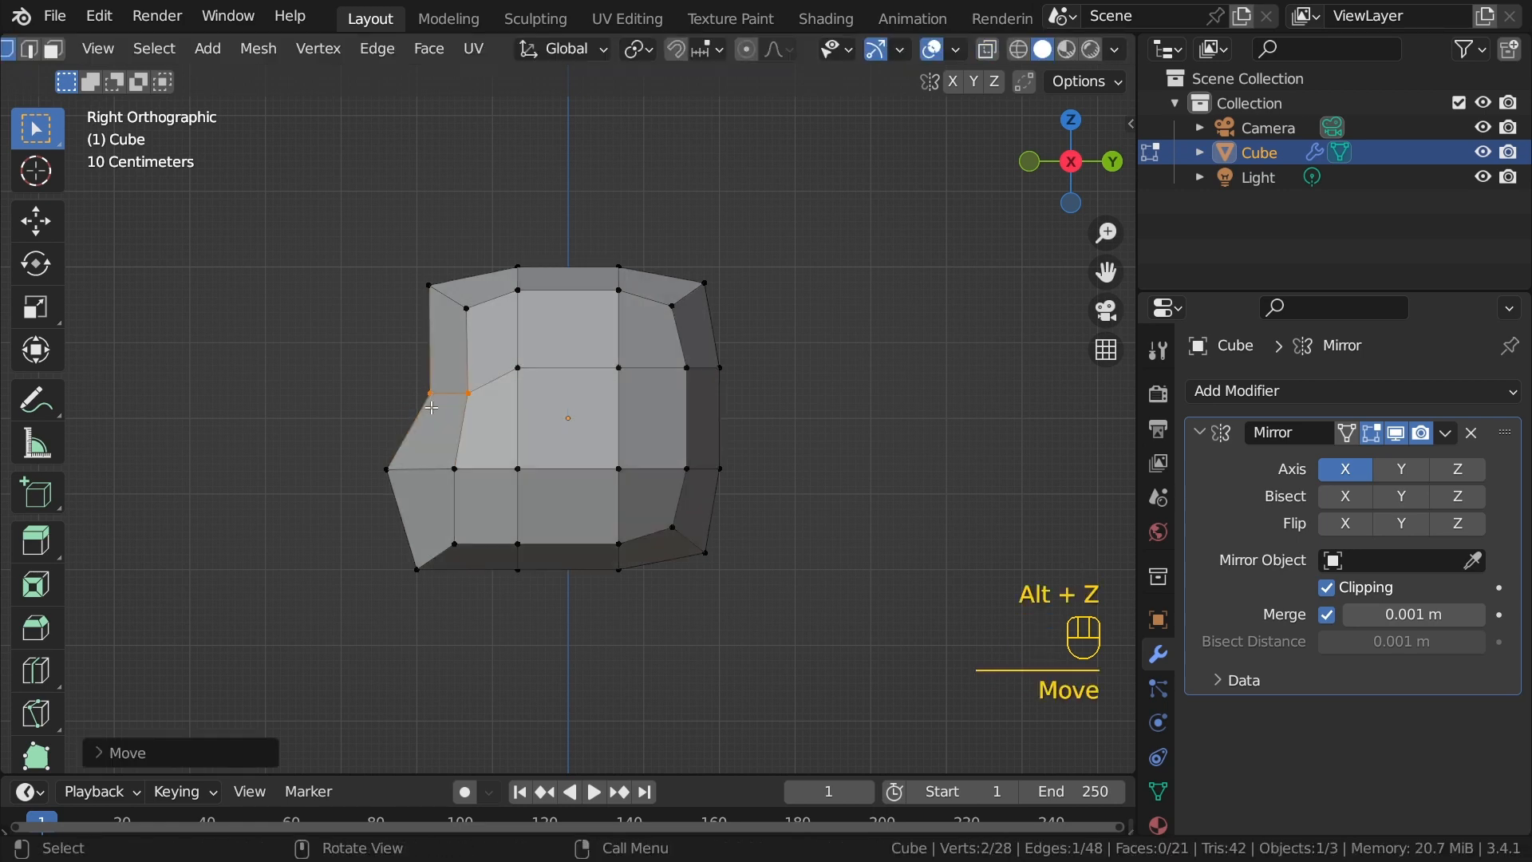
Step: With X-ray enabled, move the bottom front corner vertices down about 0.05 m to form a chin
{"action": "key", "text": "alt+z"}
{"action": "left_click_drag", "start_coordinate": [358, 505], "coordinate": [472, 574]}
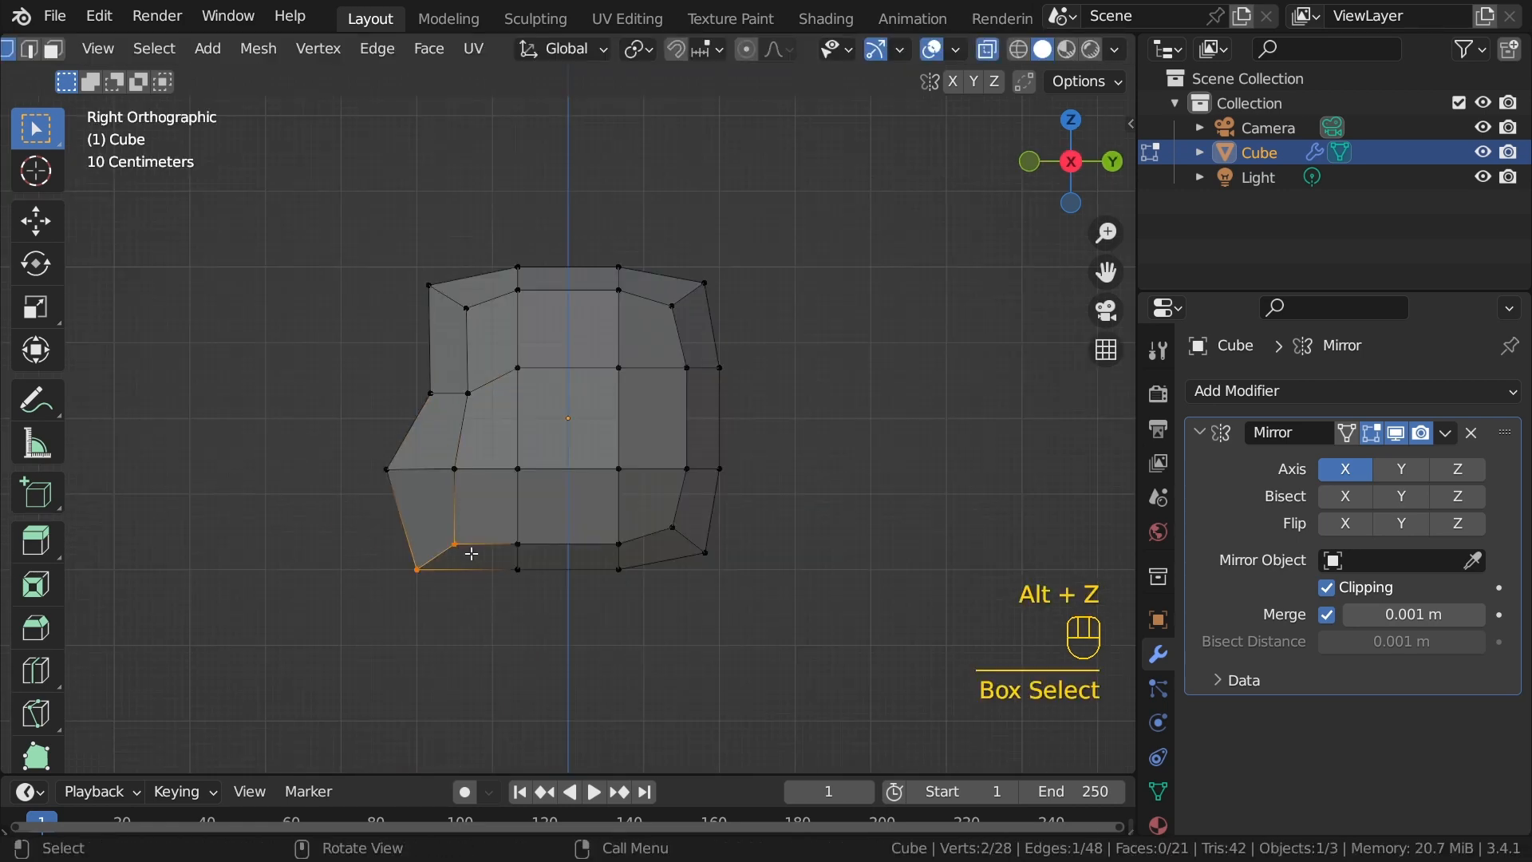
{"action": "key", "text": "g"}
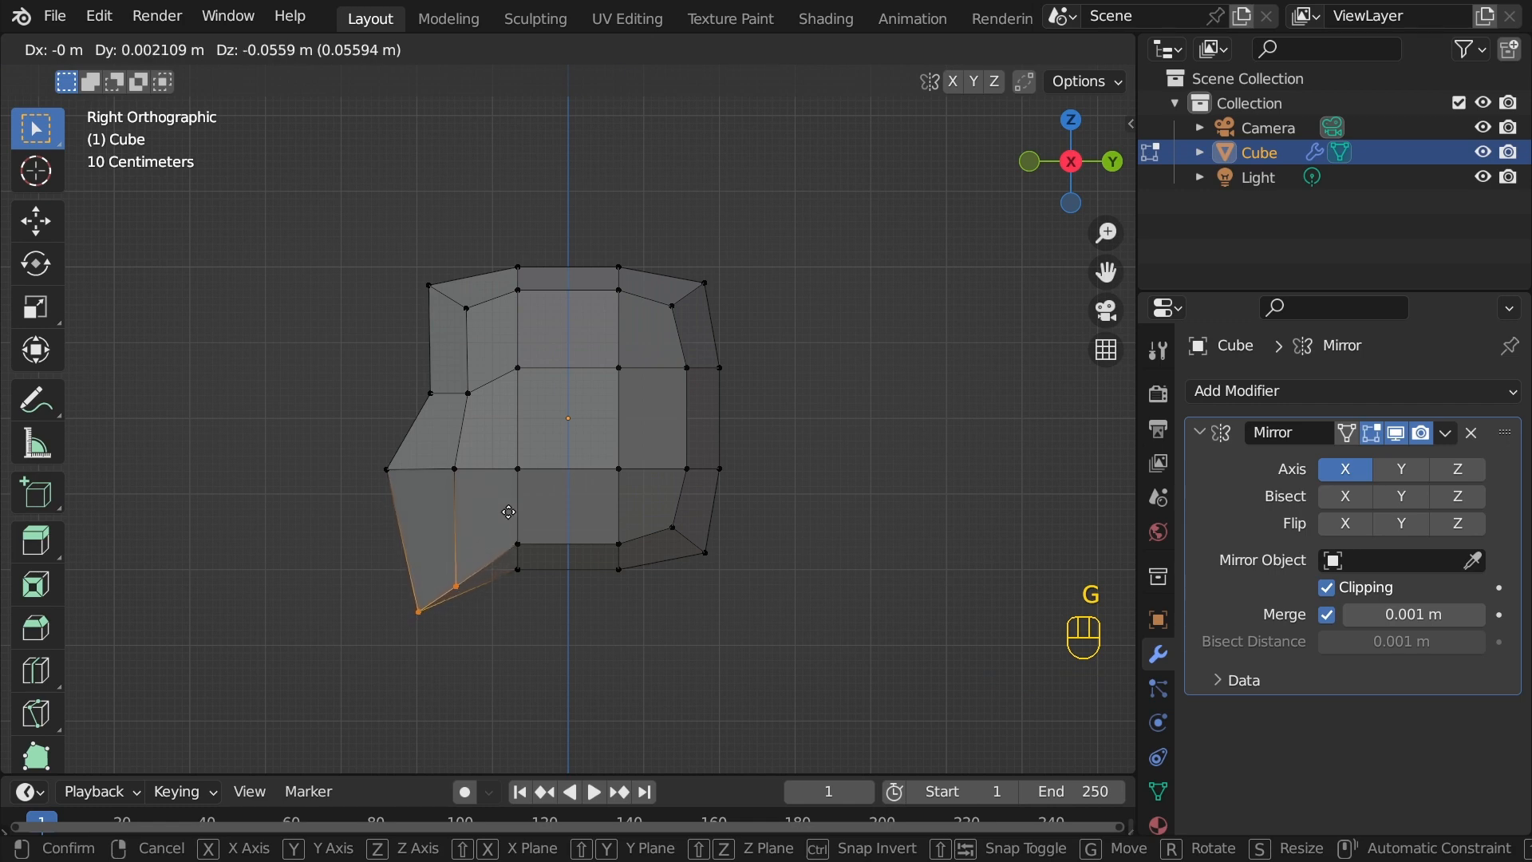
{"action": "left_click", "coordinate": [513, 508]}
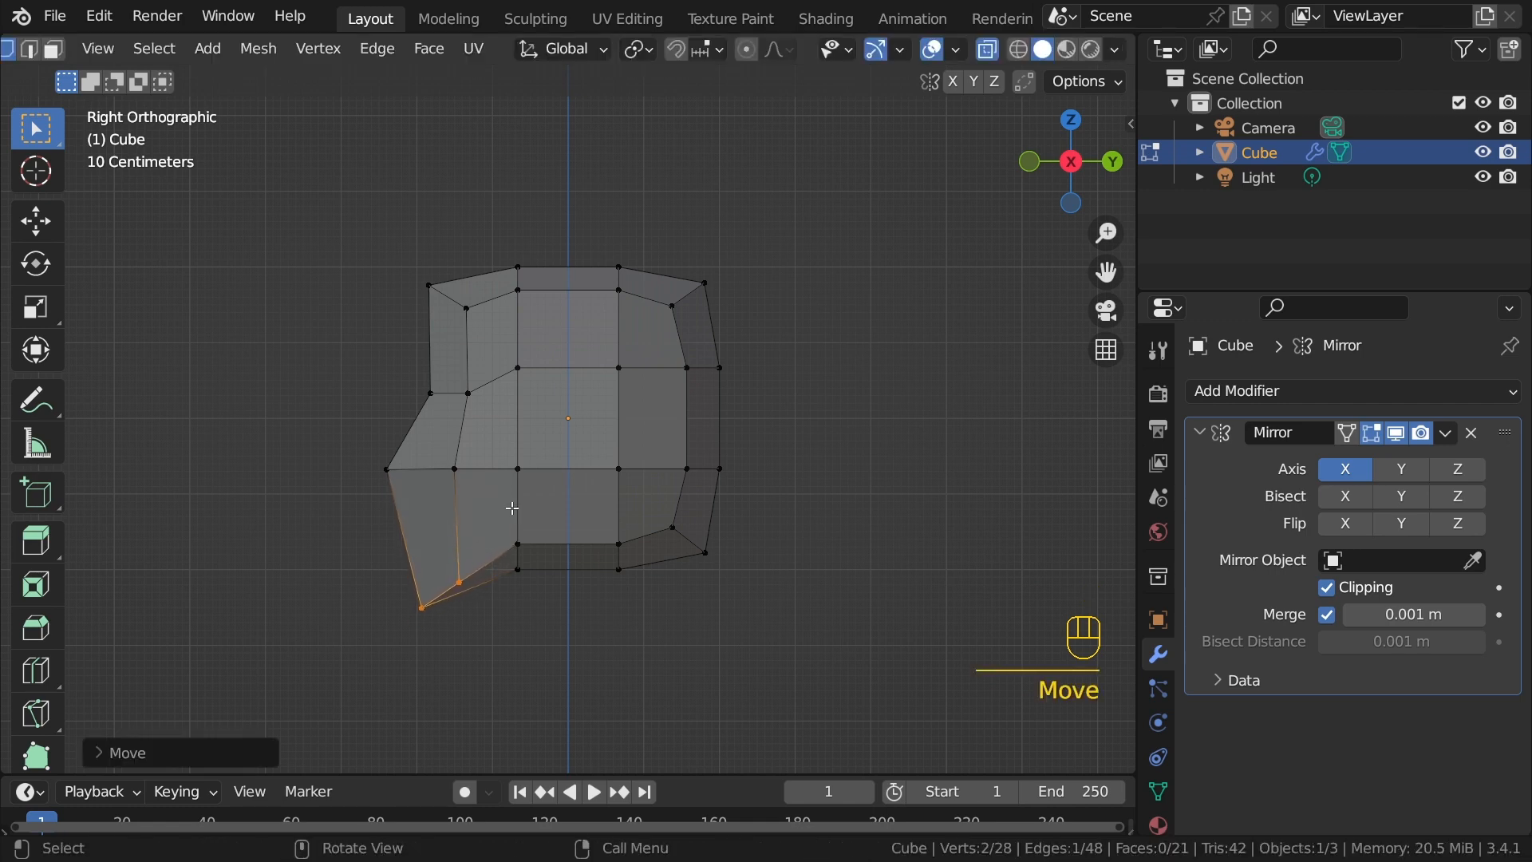
Step: Lower the upper back corner vertices about 0.016 m and push the upper middle back vertices slightly outward
{"action": "left_click_drag", "start_coordinate": [652, 242], "coordinate": [759, 322]}
{"action": "key", "text": "g"}
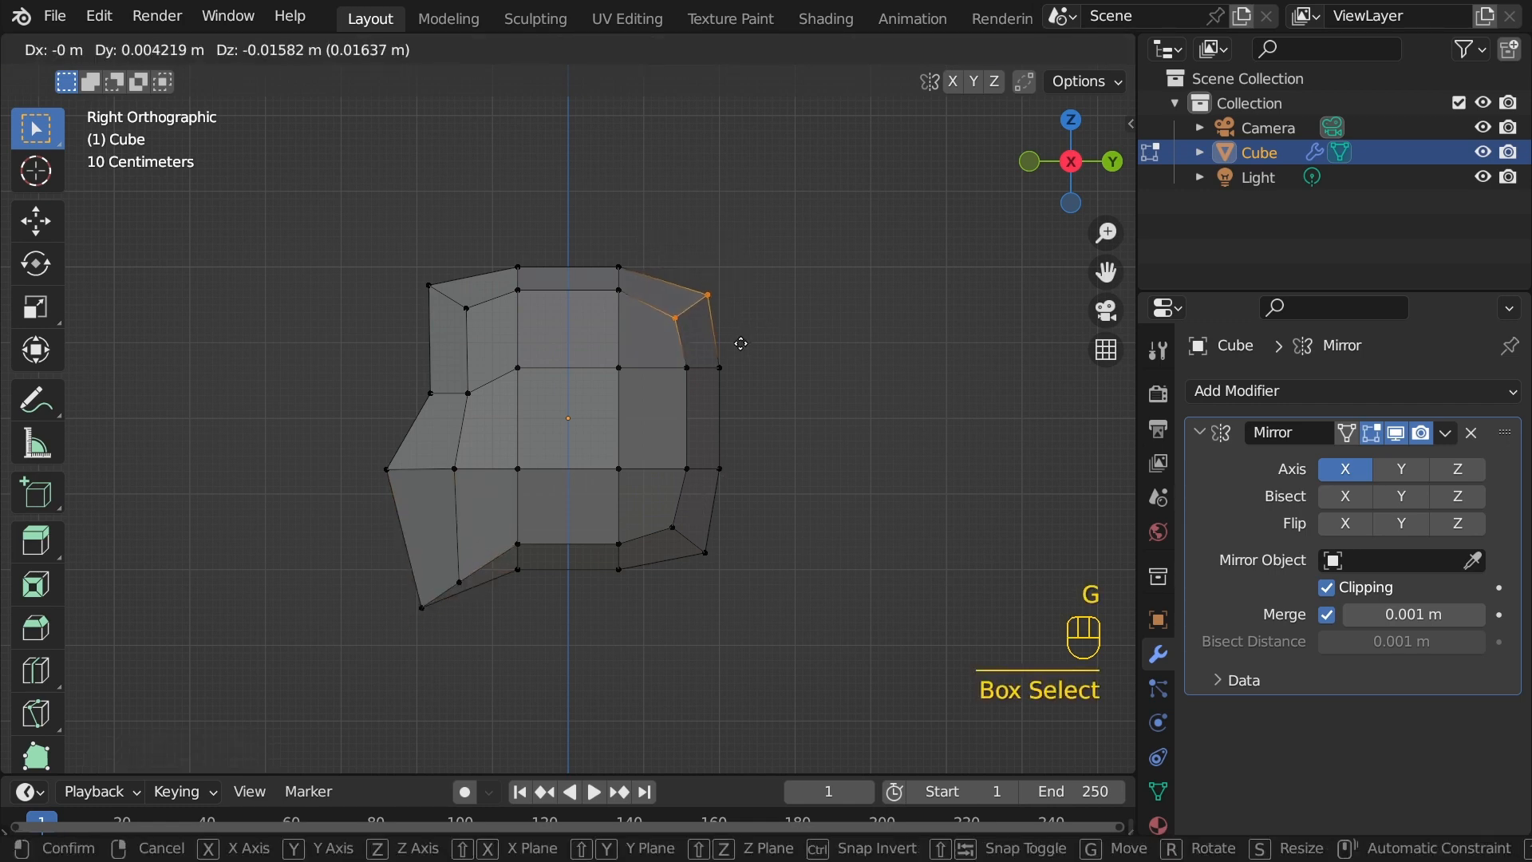
{"action": "left_click", "coordinate": [739, 344]}
{"action": "left_click_drag", "start_coordinate": [656, 344], "coordinate": [757, 399]}
{"action": "key", "text": "g"}
{"action": "left_click", "coordinate": [739, 395]}
Step: Push the lower middle back vertices outward and up, and raise the lower back corner vertices slightly
{"action": "left_click_drag", "start_coordinate": [660, 441], "coordinate": [743, 486]}
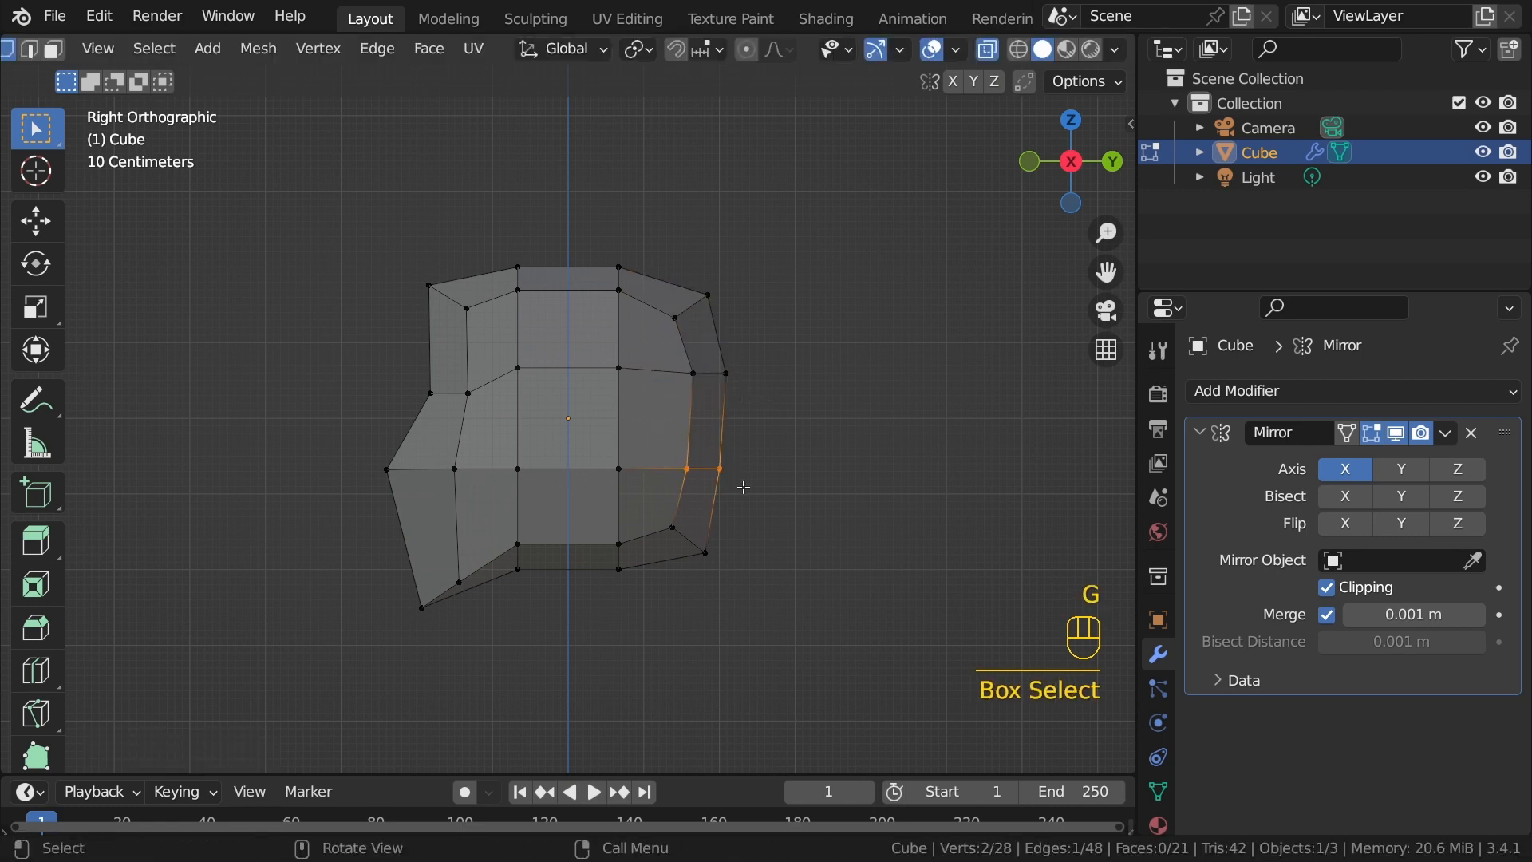
{"action": "key", "text": "g"}
{"action": "left_click", "coordinate": [749, 475]}
{"action": "left_click_drag", "start_coordinate": [648, 500], "coordinate": [756, 577]}
{"action": "key", "text": "g"}
{"action": "left_click", "coordinate": [751, 568]}
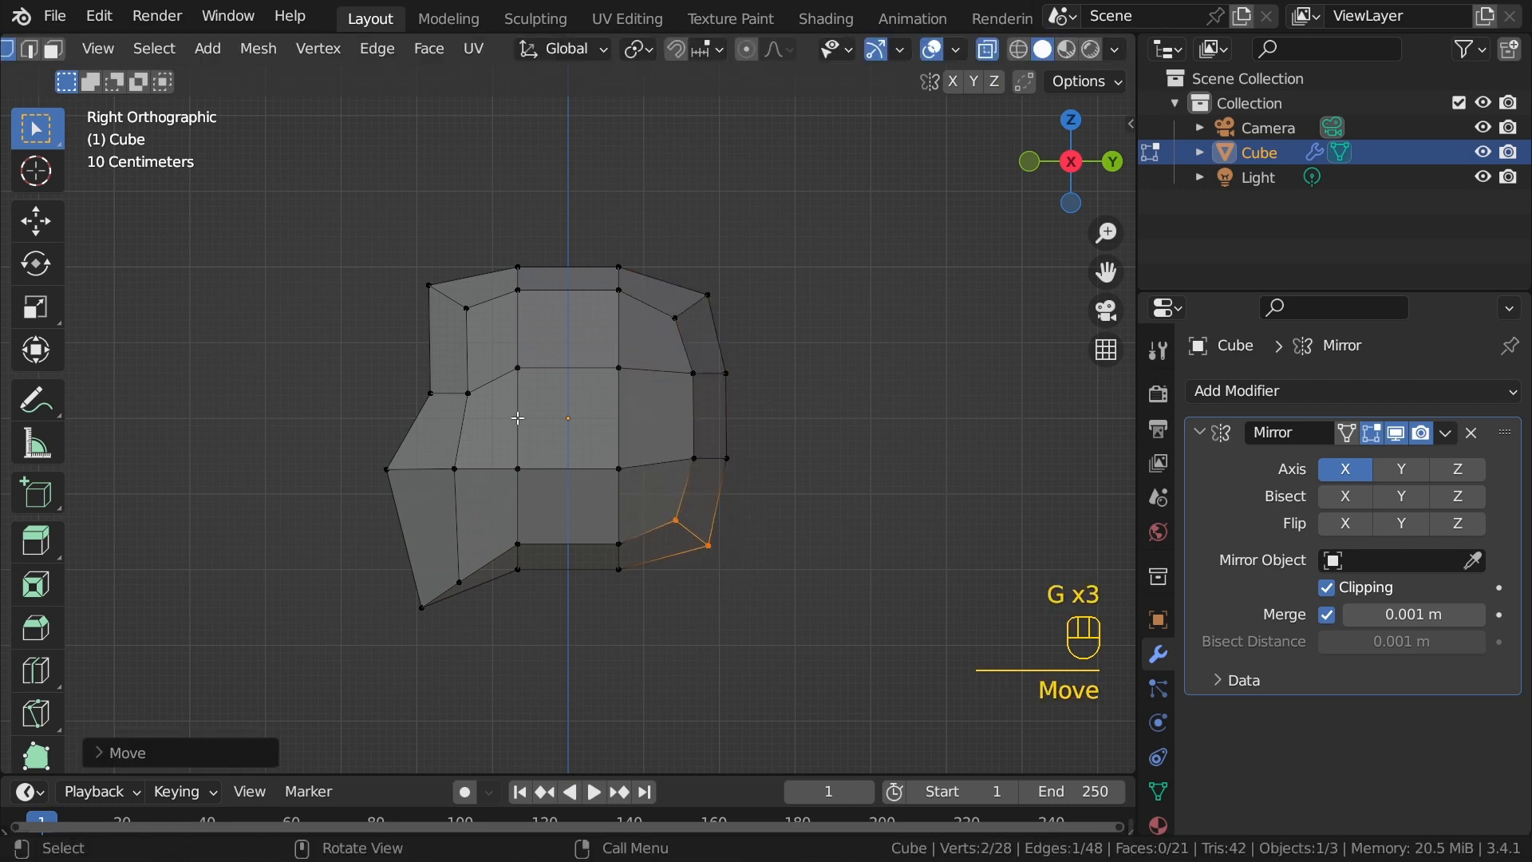
Step: Move the centre-line vertices at the upper front, upper back and lower back corners individually inward to round the outline
{"action": "left_click_drag", "start_coordinate": [410, 270], "coordinate": [441, 300]}
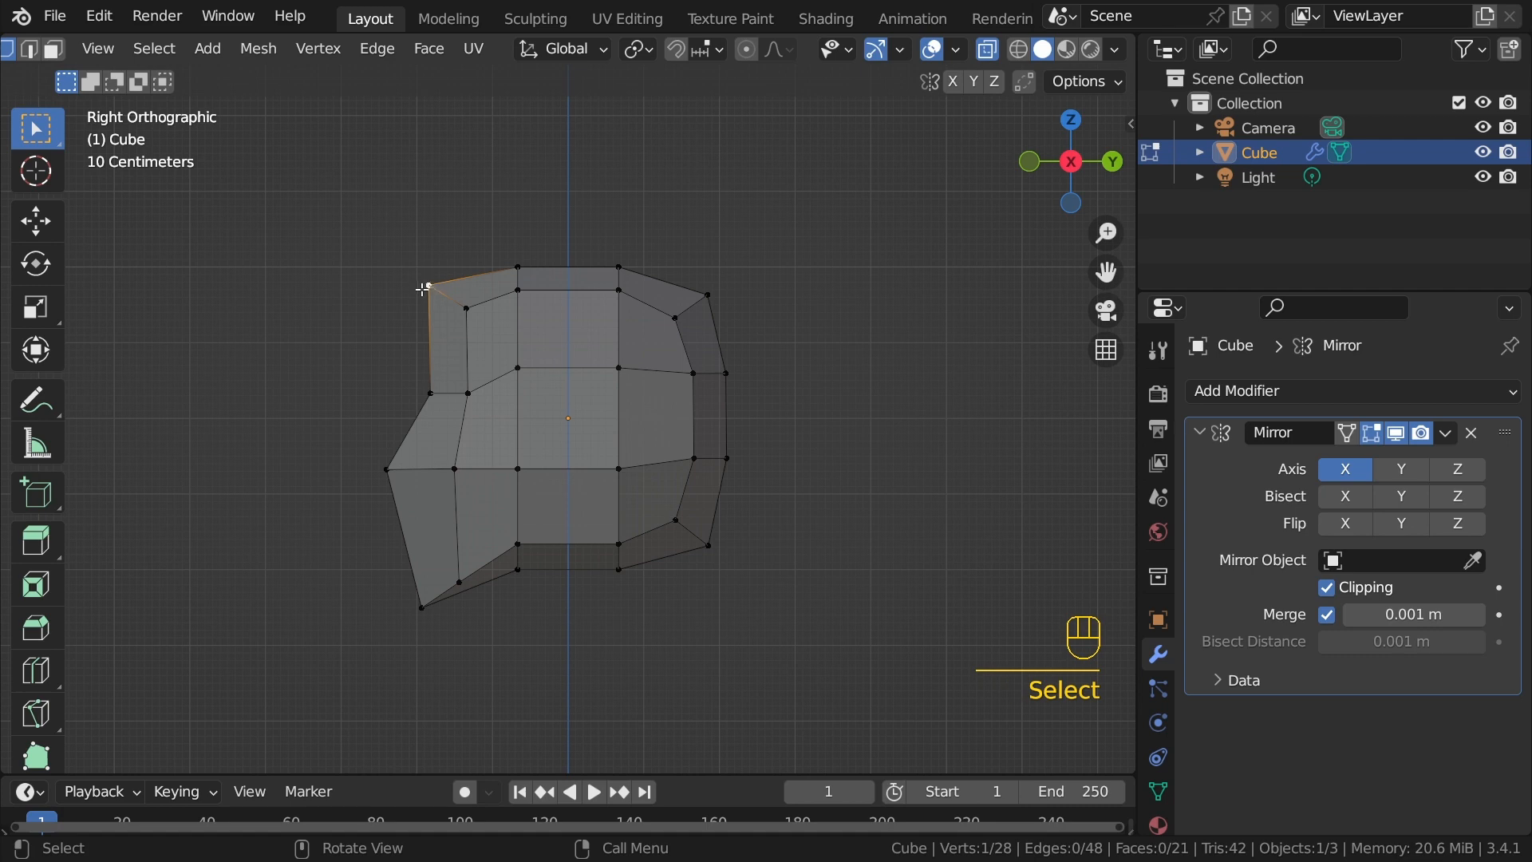
{"action": "key", "text": "g"}
{"action": "left_click", "coordinate": [441, 296]}
{"action": "left_click", "coordinate": [707, 294]}
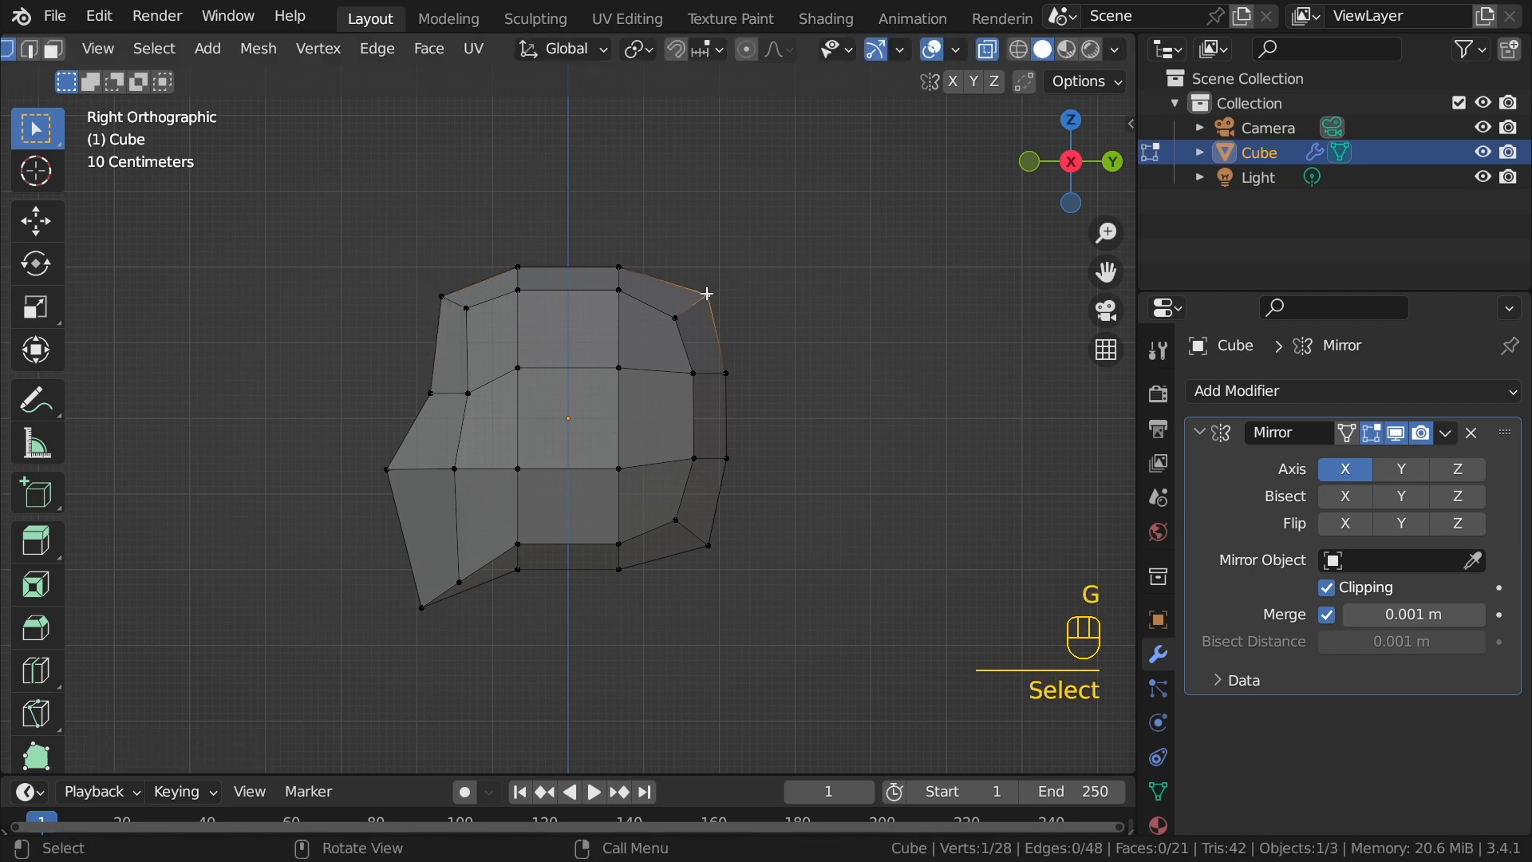
{"action": "key", "text": "g"}
{"action": "left_click", "coordinate": [696, 303]}
{"action": "left_click", "coordinate": [708, 547]}
{"action": "key", "text": "g"}
{"action": "left_click", "coordinate": [714, 542]}
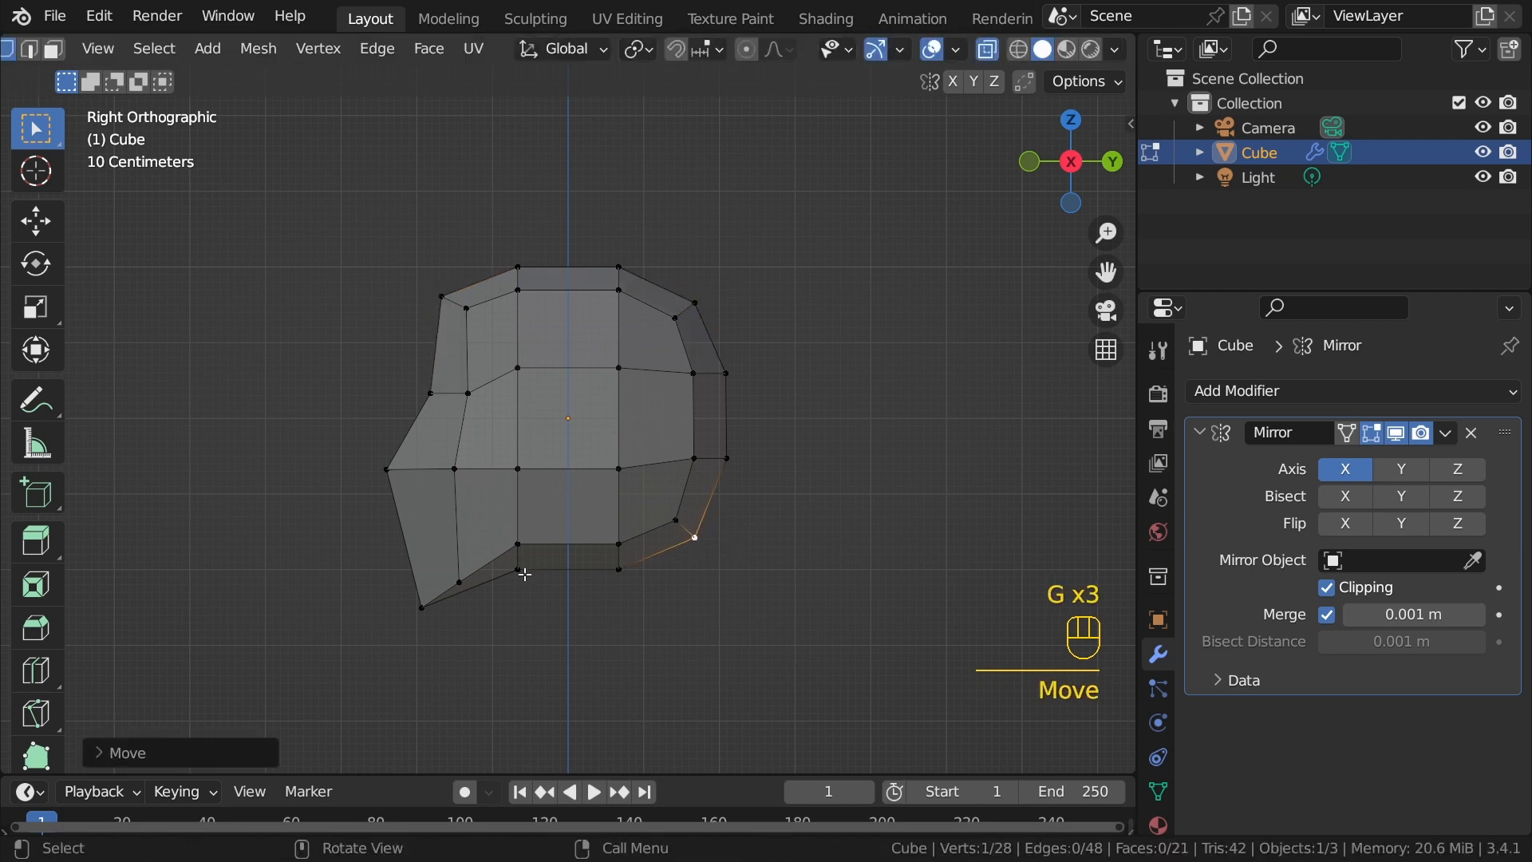
Step: Slightly reposition the rear middle centre-line vertex on the underside of the head
{"action": "left_click", "coordinate": [619, 569]}
{"action": "key", "text": "g"}
{"action": "left_click", "coordinate": [621, 568]}
{"action": "key", "text": "alt+z"}
{"action": "middle_click_drag", "start_coordinate": [621, 568], "coordinate": [803, 427]}
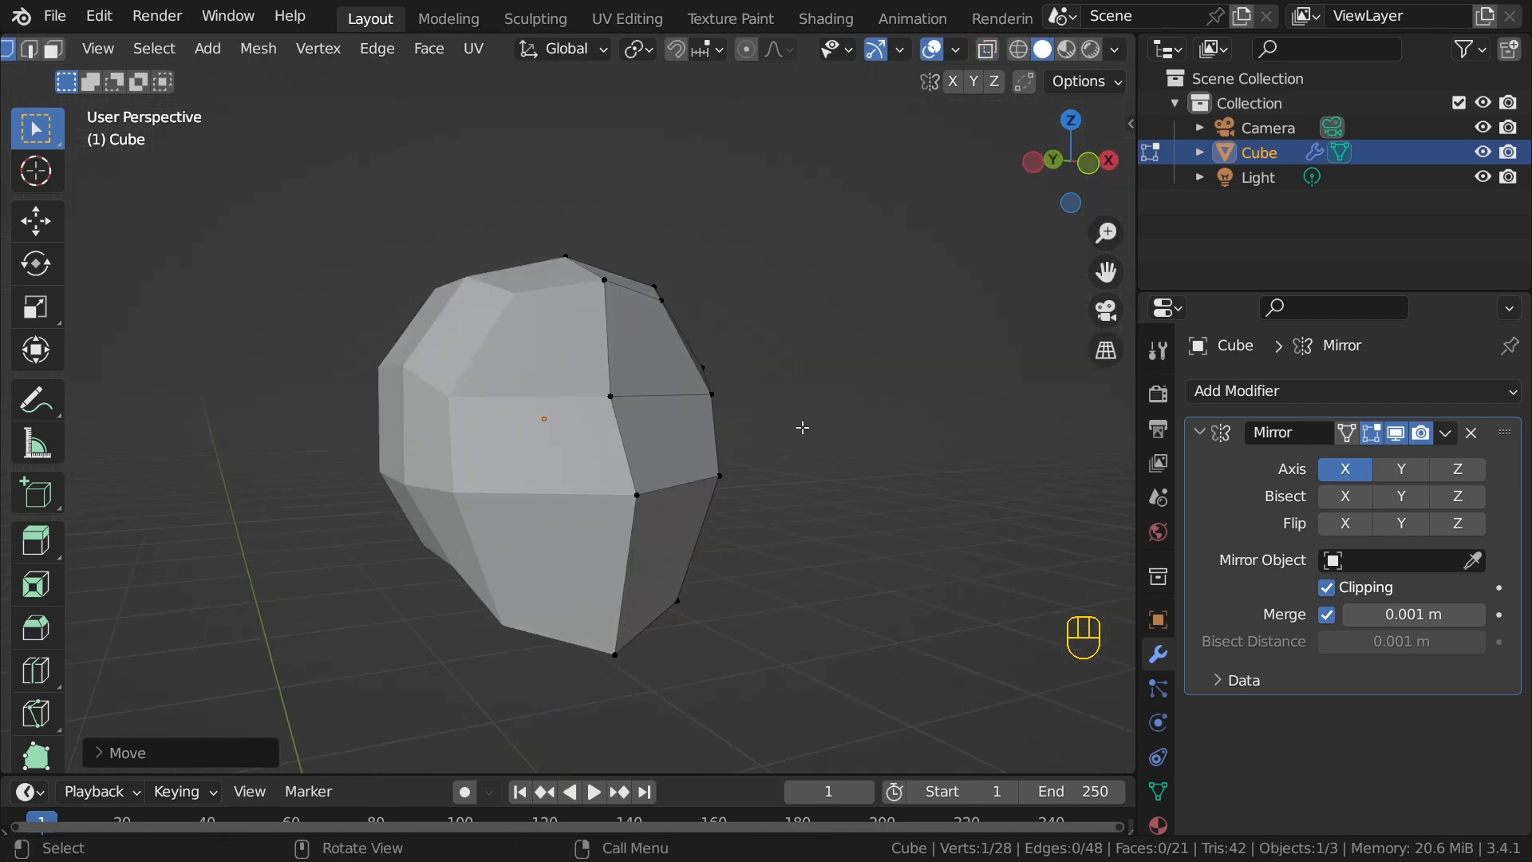
Step: In the front view with X-ray enabled, move the top vertices up about 0.04 m and scale them to about 0.8
{"action": "key", "text": "grave"}
{"action": "left_click", "coordinate": [635, 332]}
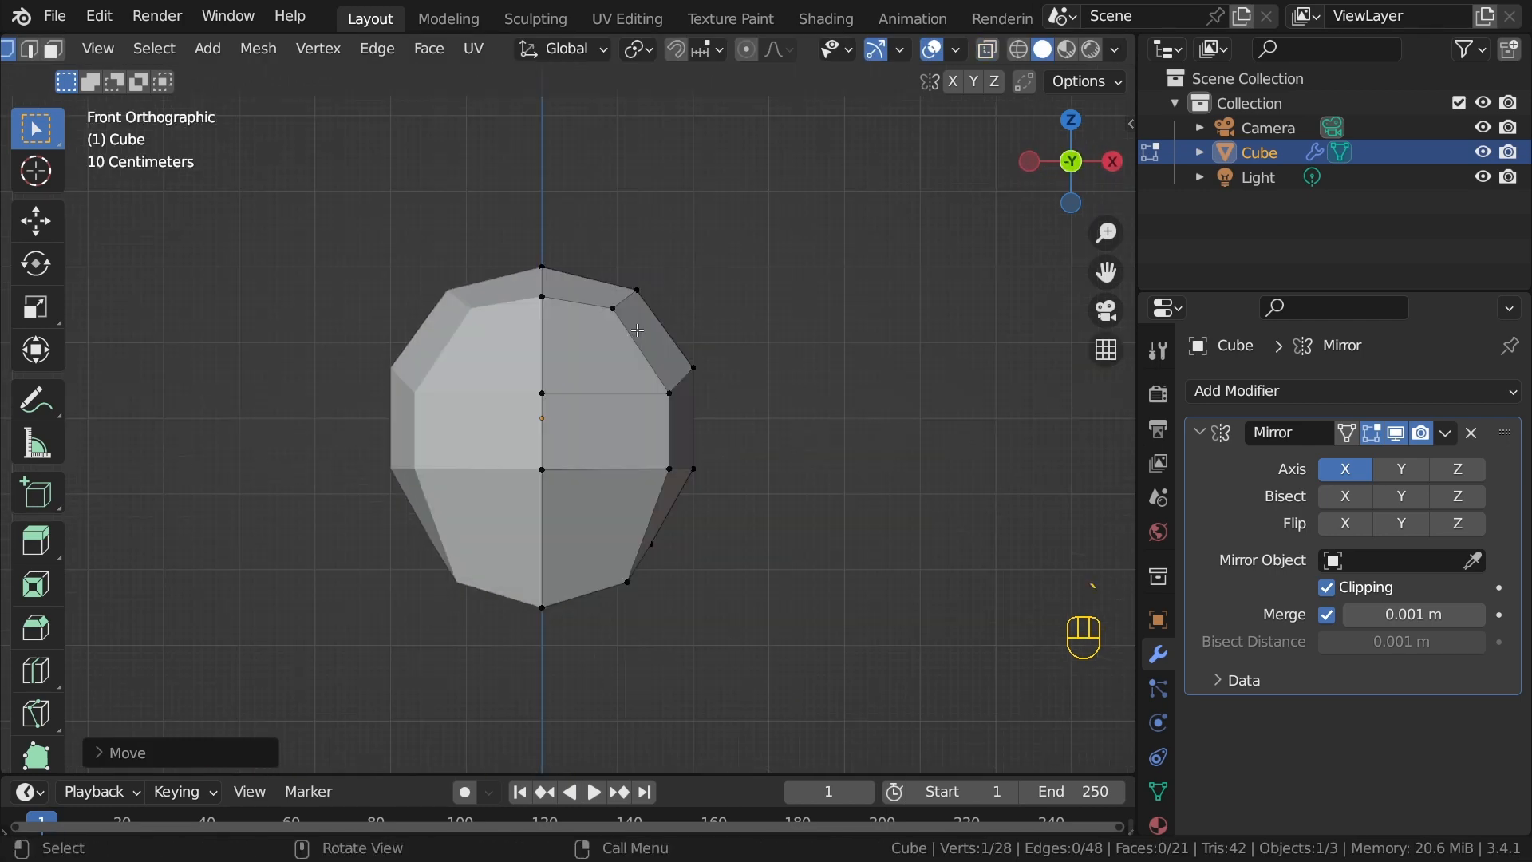
{"action": "key", "text": "alt+z"}
{"action": "key", "text": "alt+z"}
{"action": "key", "text": "alt+z"}
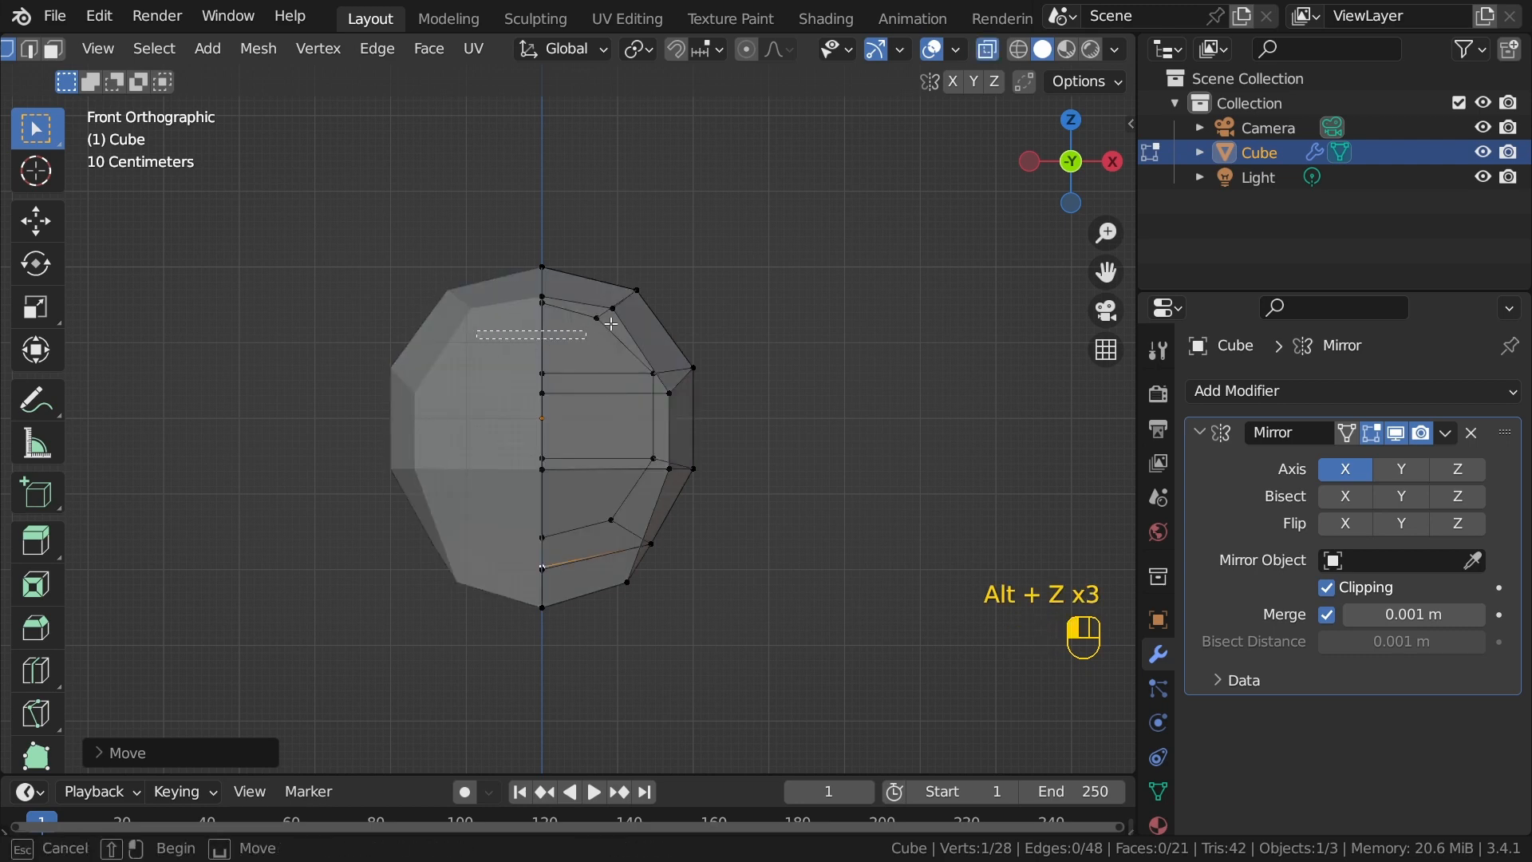
{"action": "left_click_drag", "start_coordinate": [477, 339], "coordinate": [747, 225]}
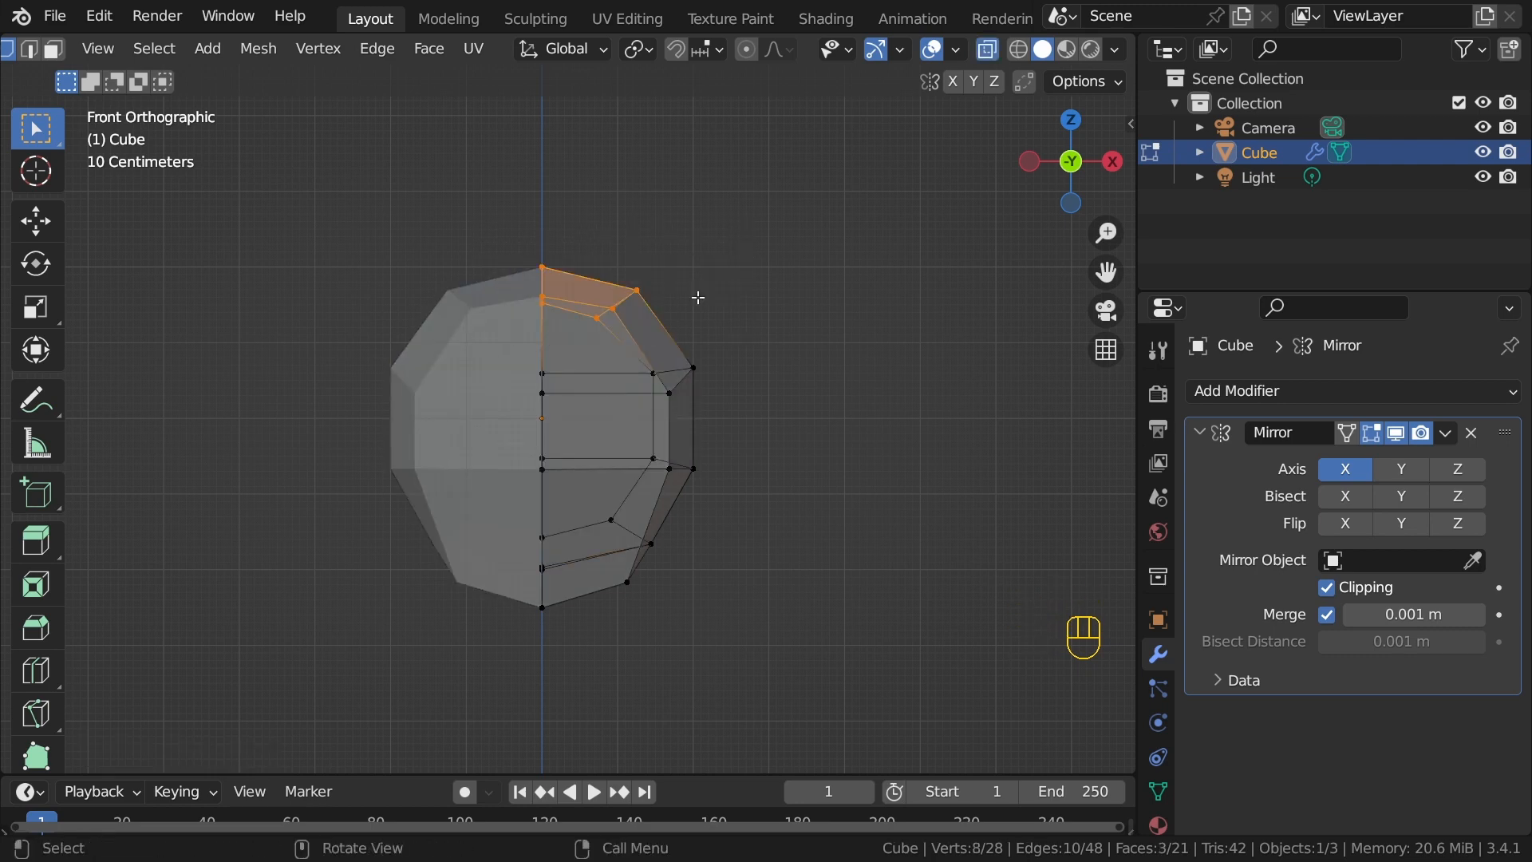
{"action": "key", "text": "g"}
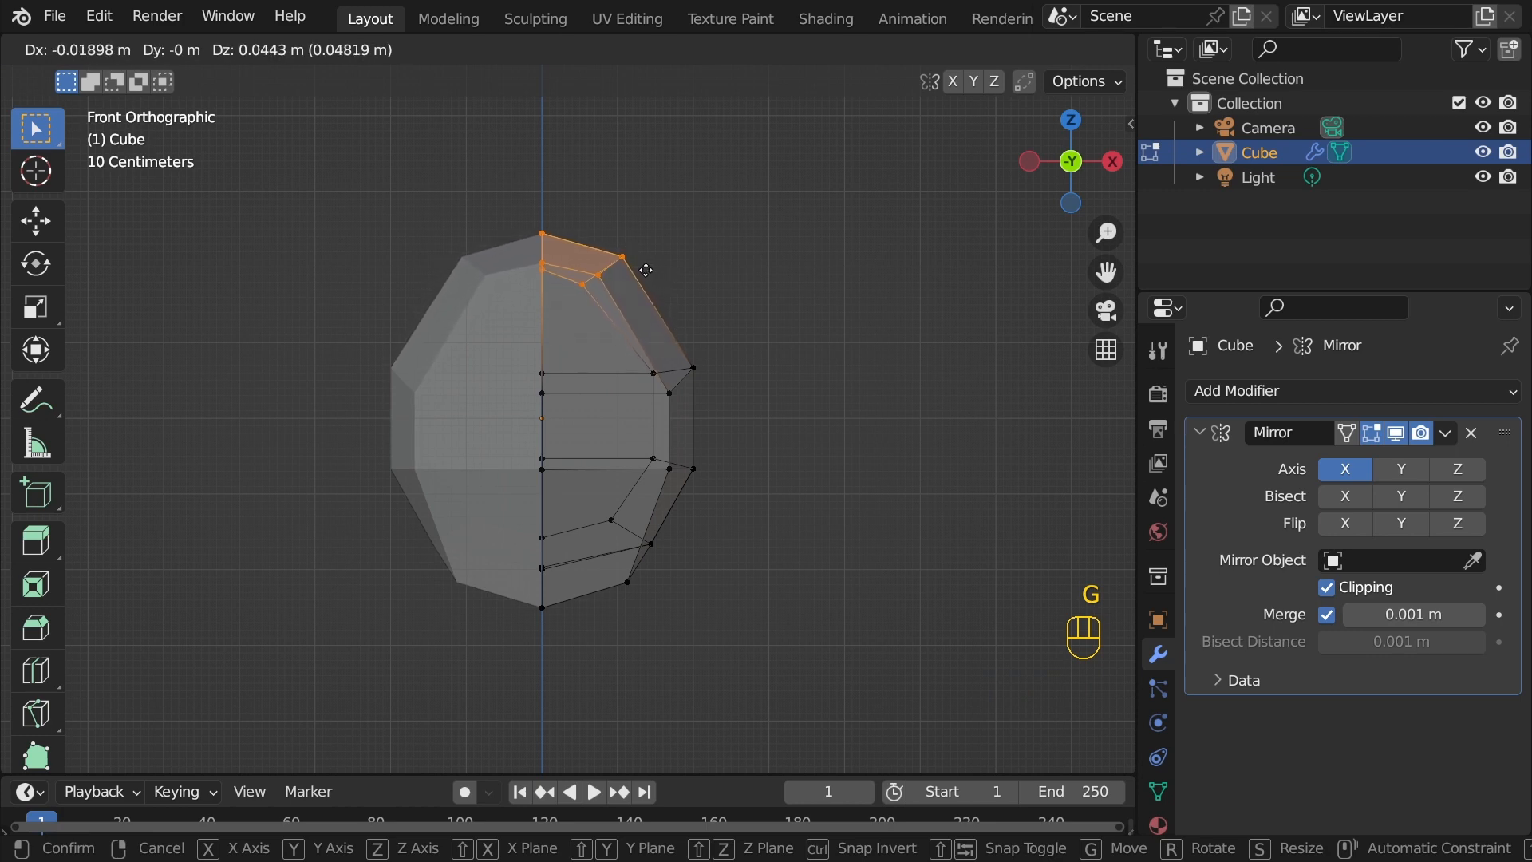
{"action": "left_click", "coordinate": [652, 272]}
{"action": "key", "text": "s"}
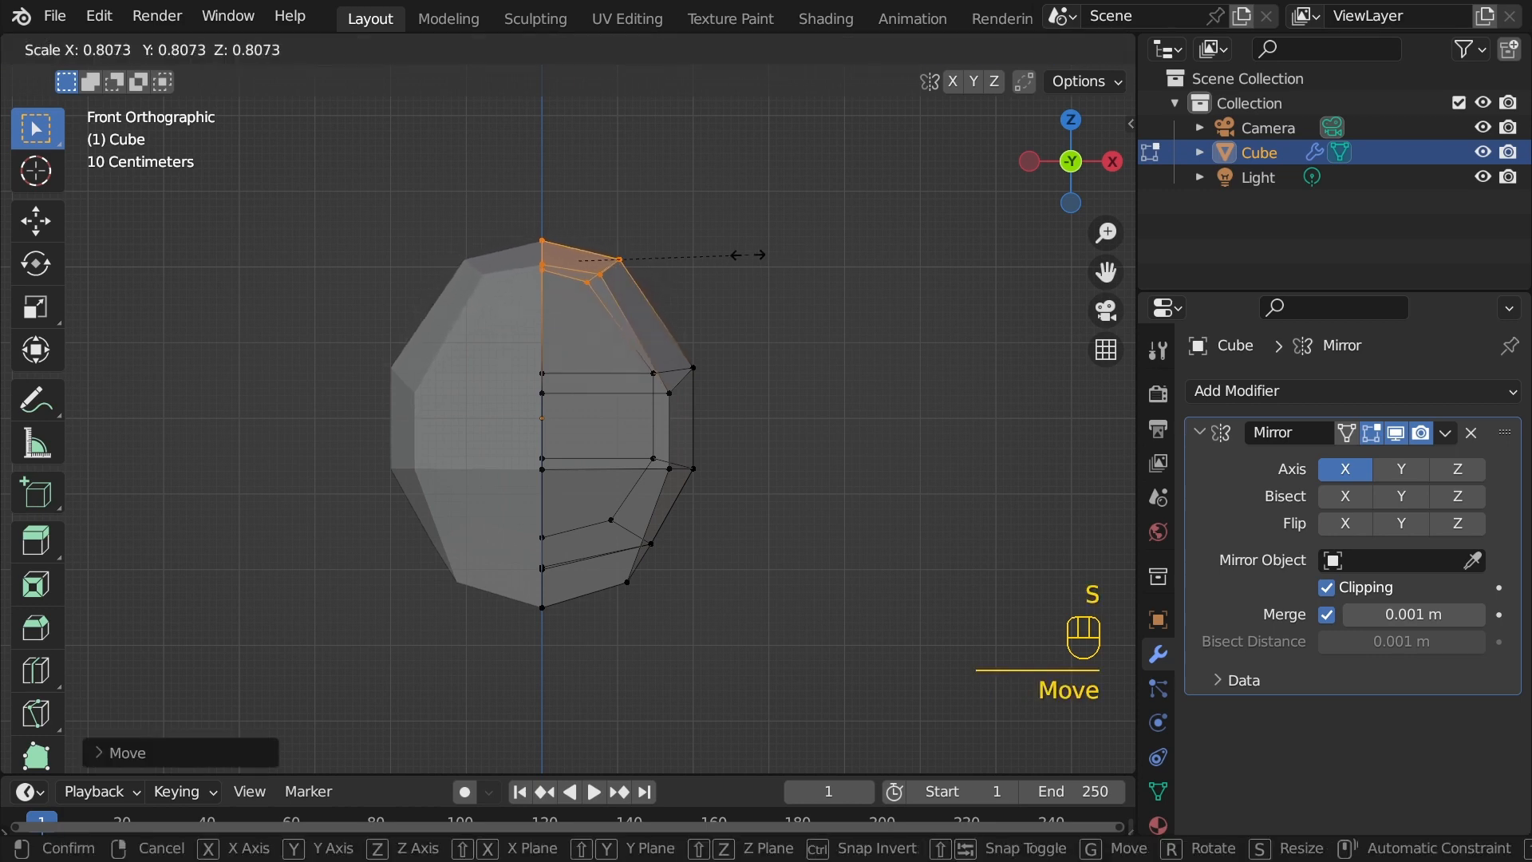
{"action": "left_click", "coordinate": [732, 254]}
Step: Move the bottom vertices of the head slightly down and scale them to about 0.65 to narrow the jaw
{"action": "key", "text": "alt+z"}
{"action": "key", "text": "alt+z"}
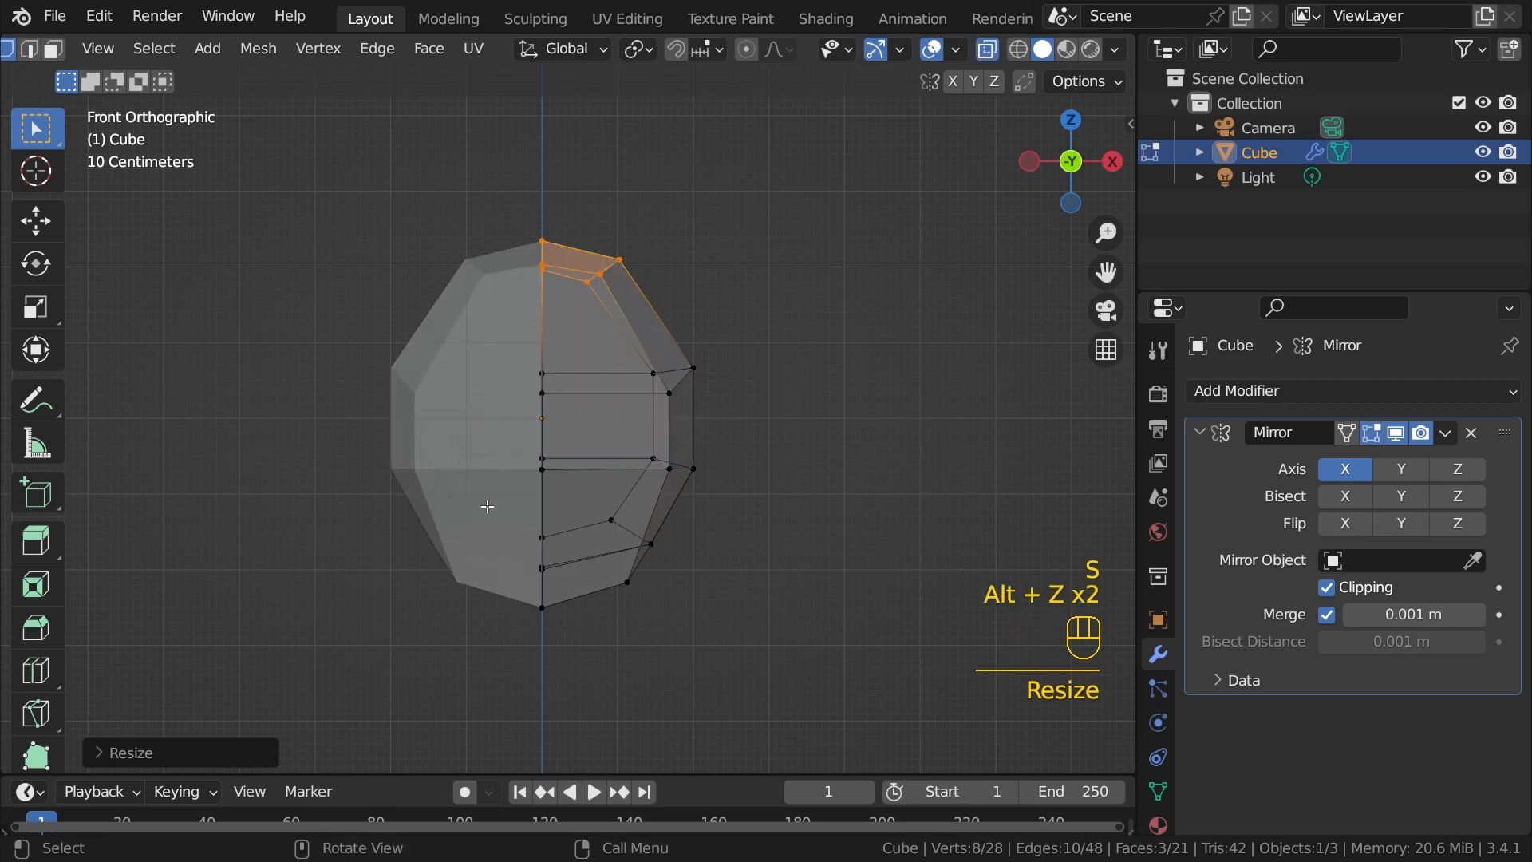
{"action": "left_click_drag", "start_coordinate": [474, 493], "coordinate": [739, 616]}
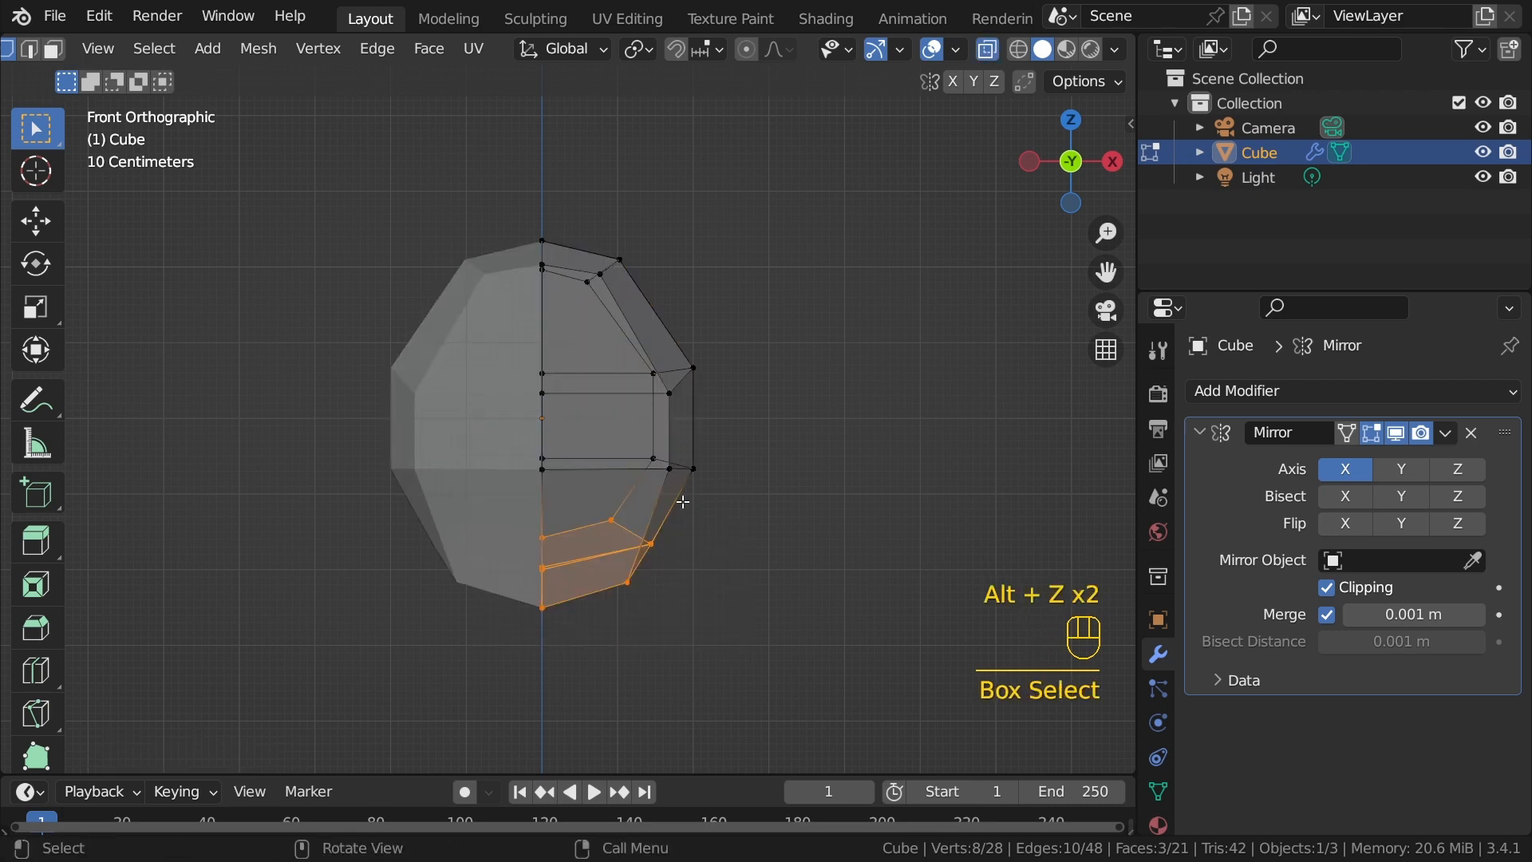
{"action": "key", "text": "g"}
{"action": "left_click", "coordinate": [735, 523]}
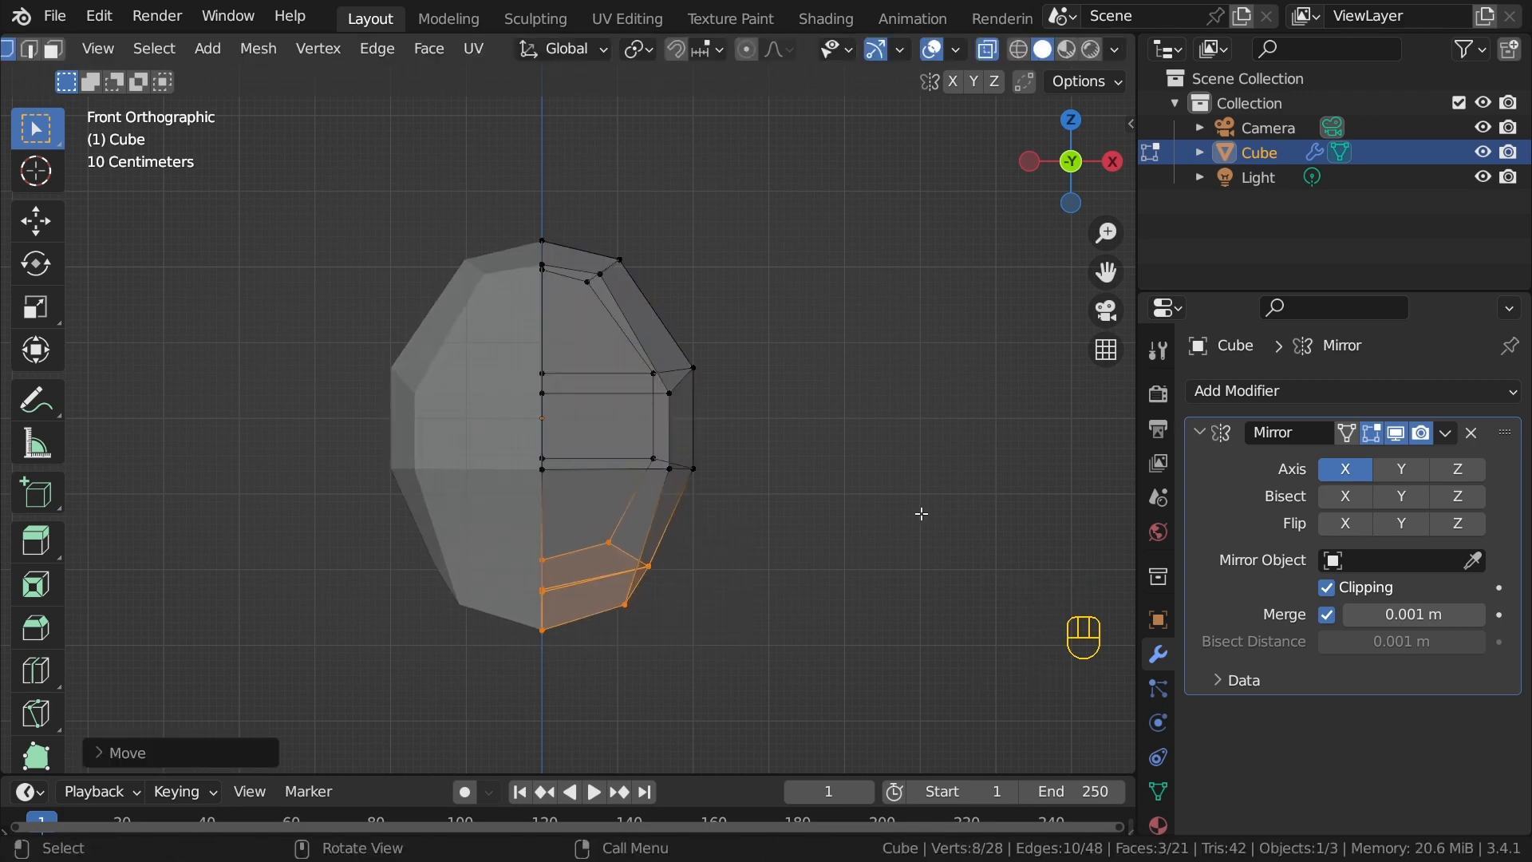
{"action": "key", "text": "s"}
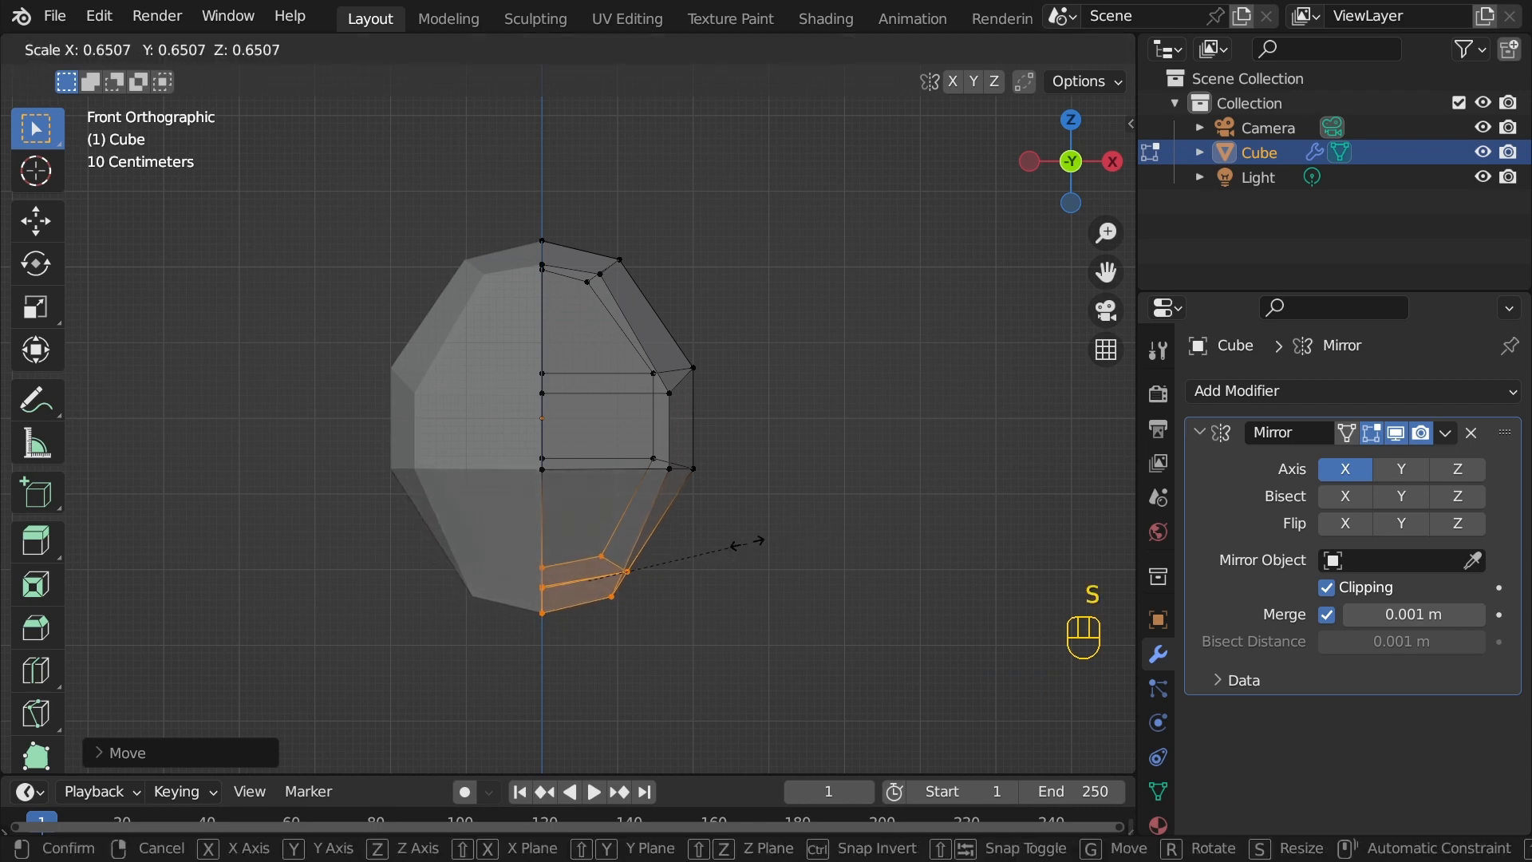
{"action": "left_click", "coordinate": [750, 541]}
{"action": "key", "text": "alt+z"}
Step: Slide the front edge of the middle underside face slightly toward the chin
{"action": "middle_click_drag", "start_coordinate": [807, 506], "coordinate": [619, 455]}
{"action": "scroll", "coordinate": [591, 479], "scroll_direction": "up", "scroll_amount": 1}
{"action": "left_click", "coordinate": [525, 556]}
{"action": "left_click", "coordinate": [495, 428], "text": "shift"}
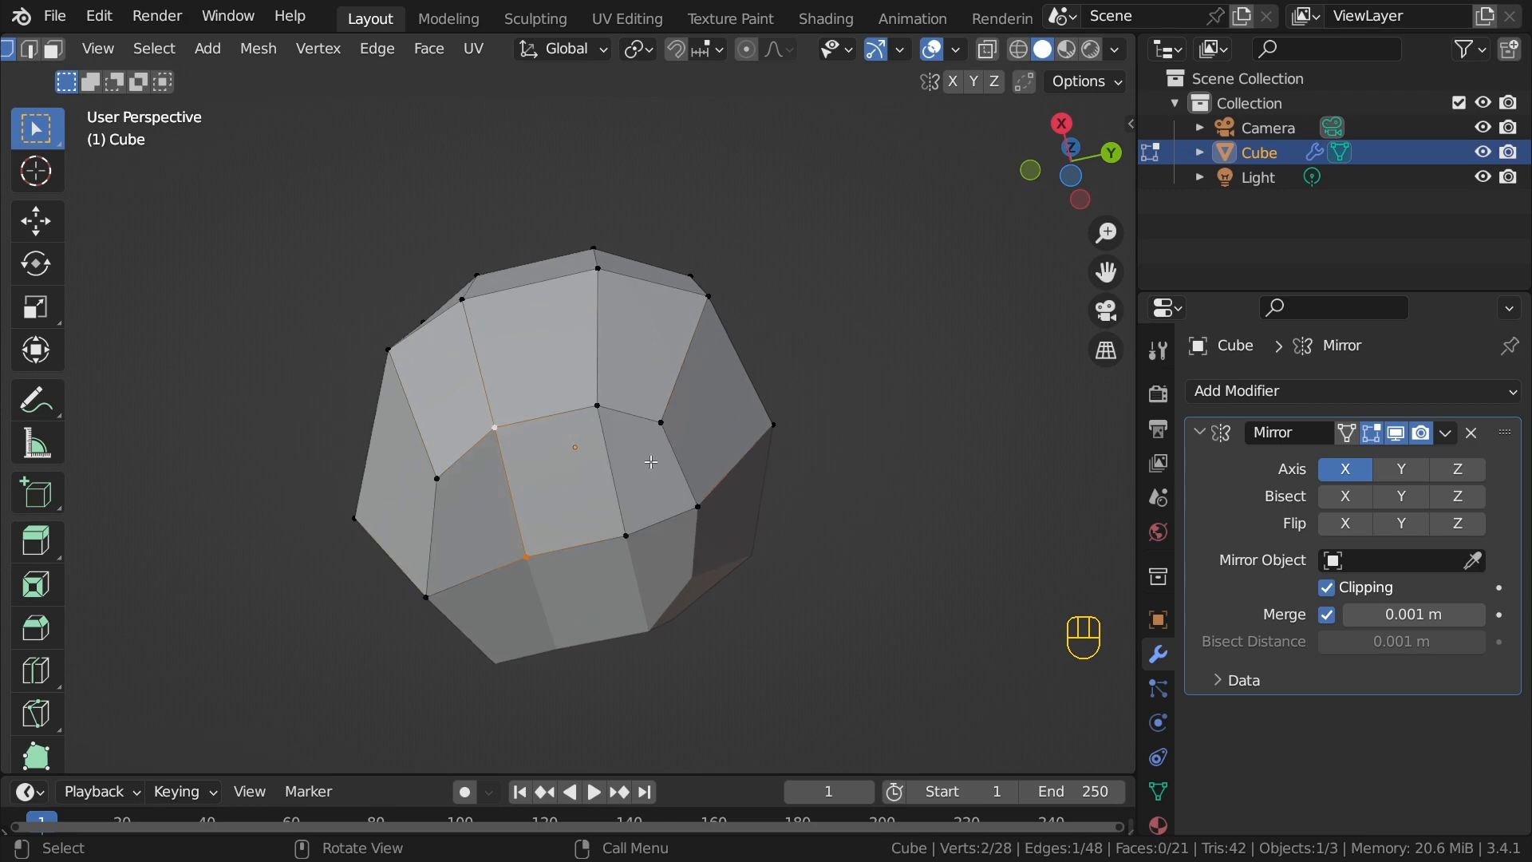
{"action": "key", "text": "g"}
{"action": "key", "text": "g"}
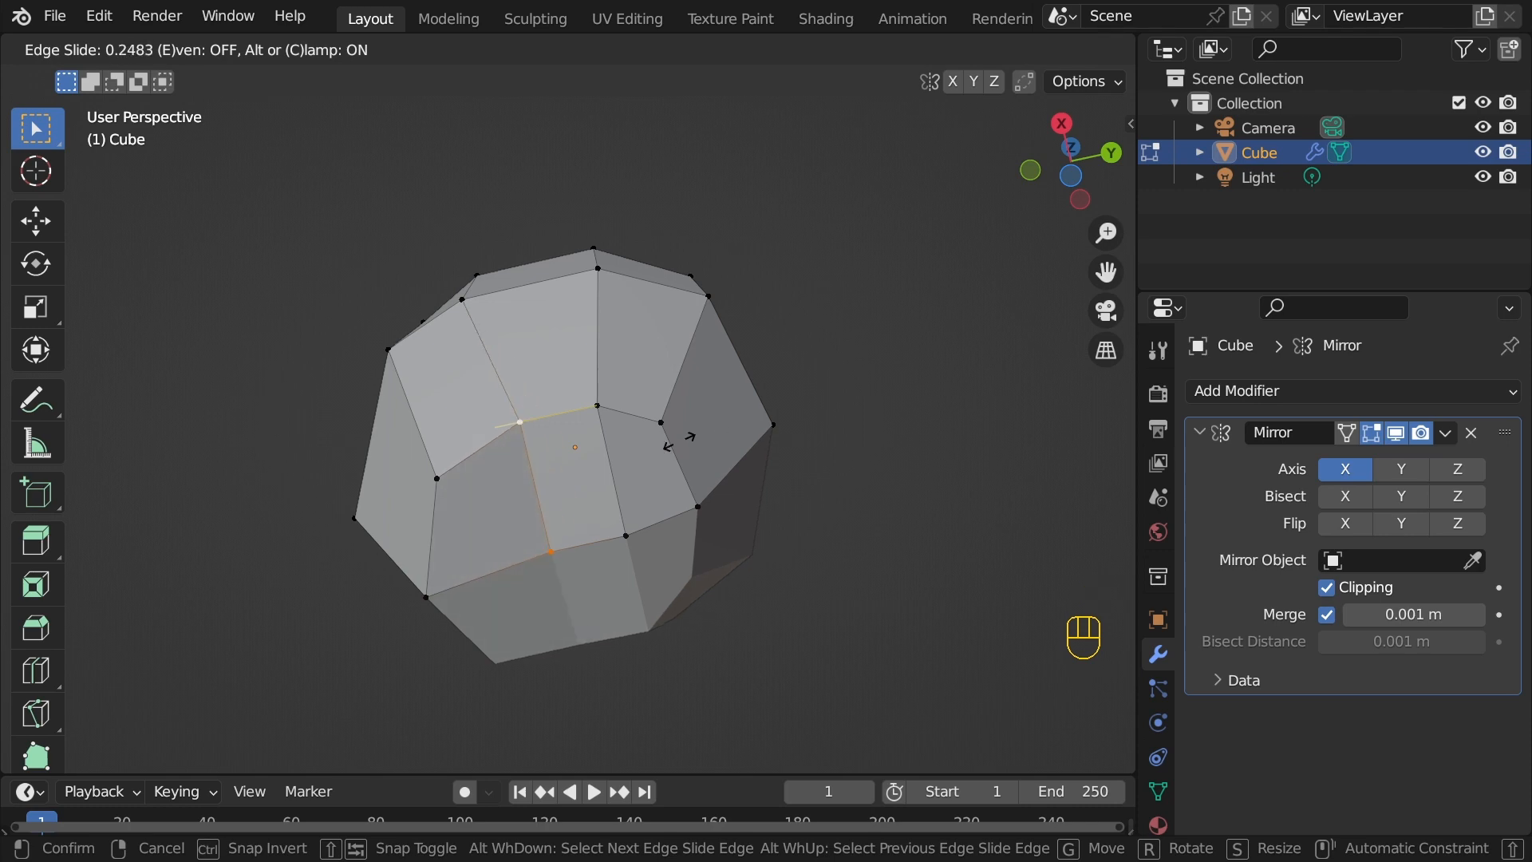
{"action": "left_click", "coordinate": [622, 443]}
Step: Slide the rear edge of the middle underside face slightly toward the back of the head
{"action": "left_click", "coordinate": [625, 536]}
{"action": "left_click", "coordinate": [602, 406], "text": "shift"}
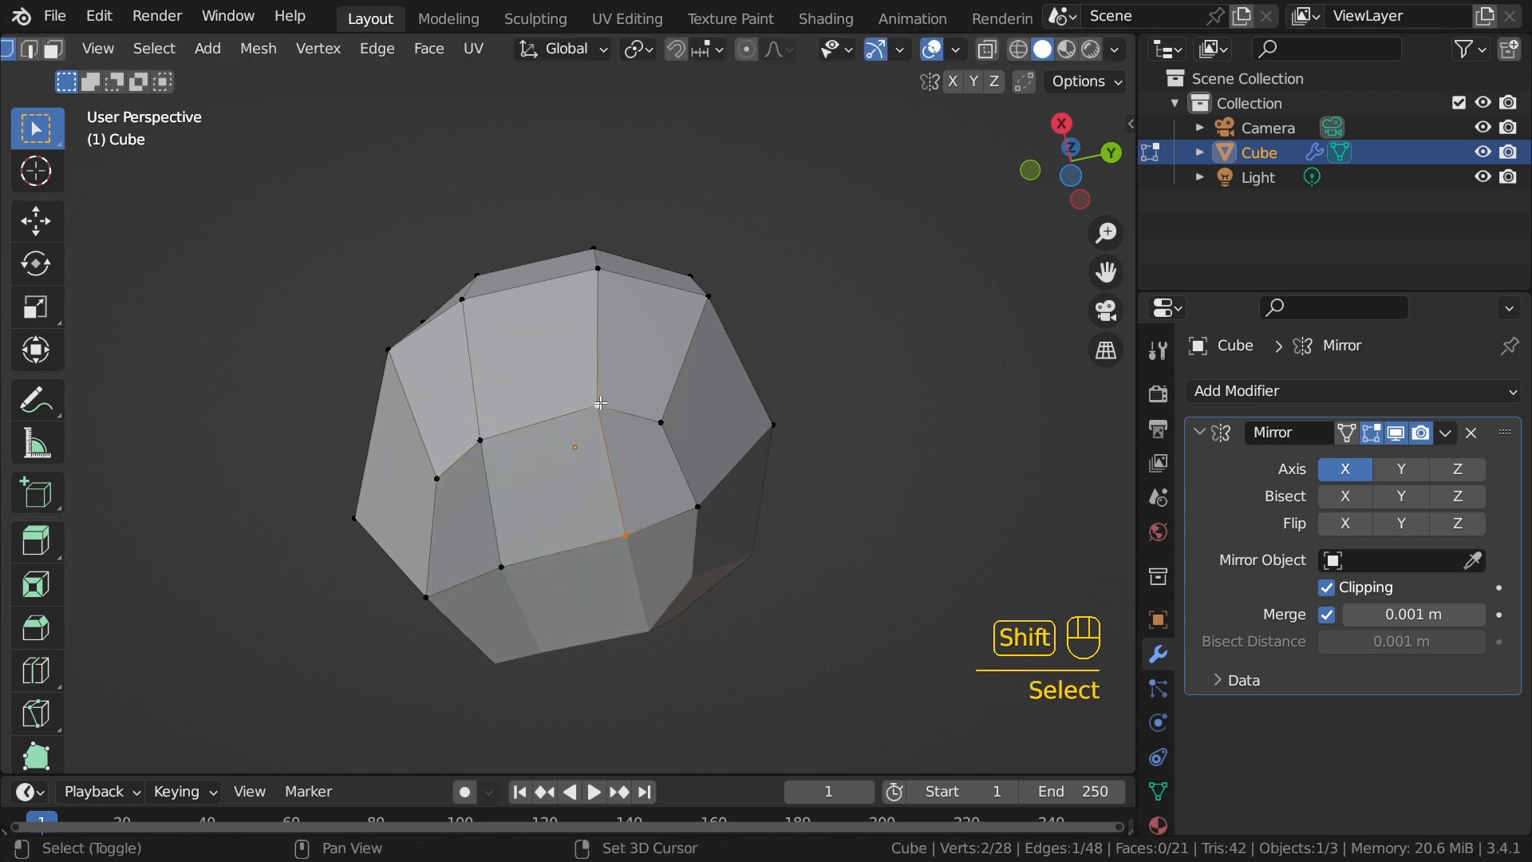
{"action": "key", "text": "g"}
{"action": "key", "text": "g"}
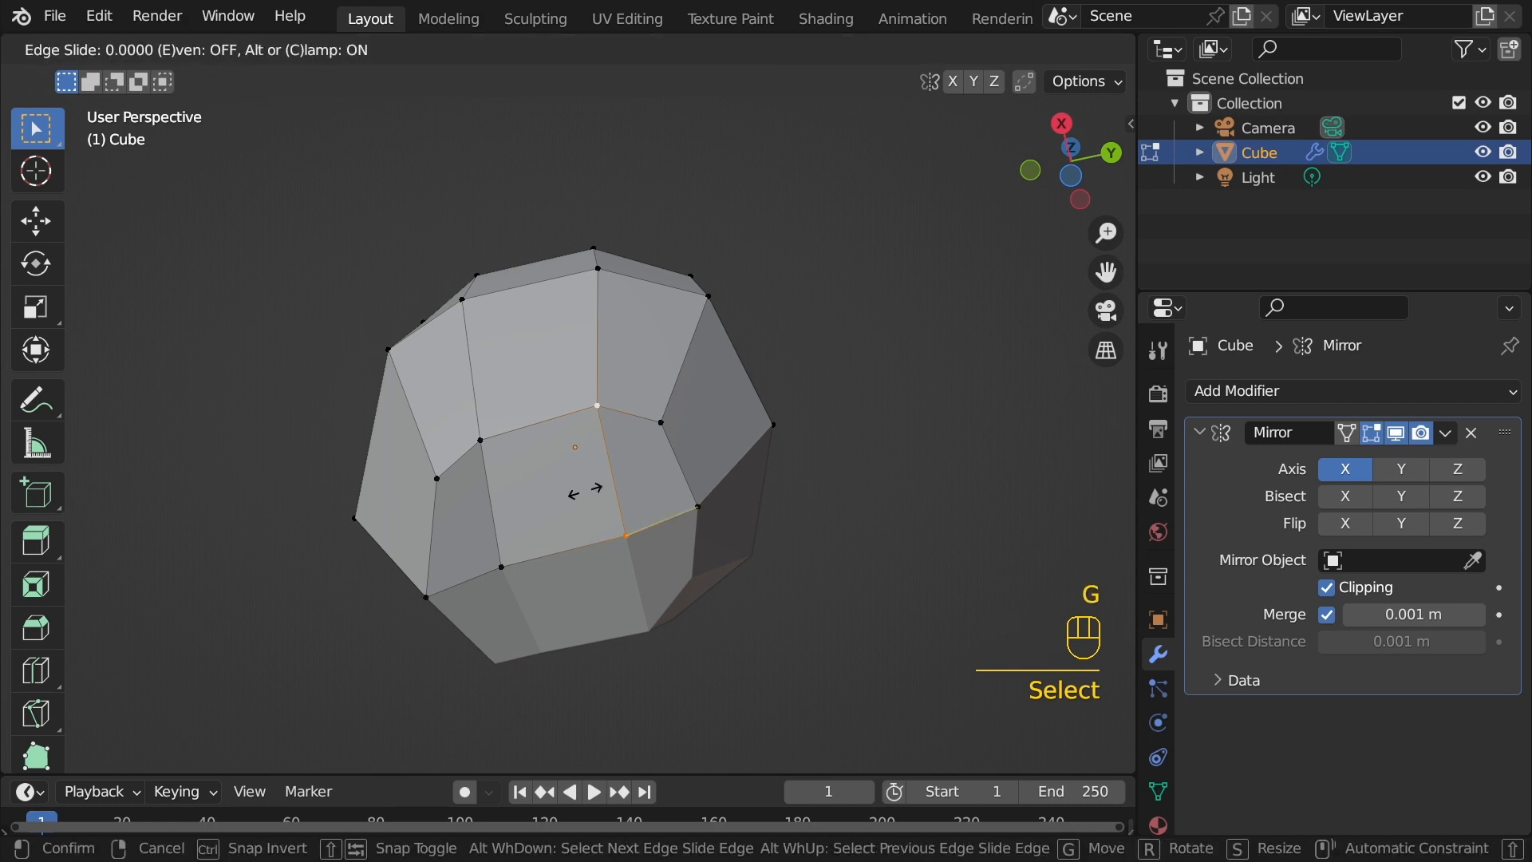
{"action": "left_click", "coordinate": [588, 487]}
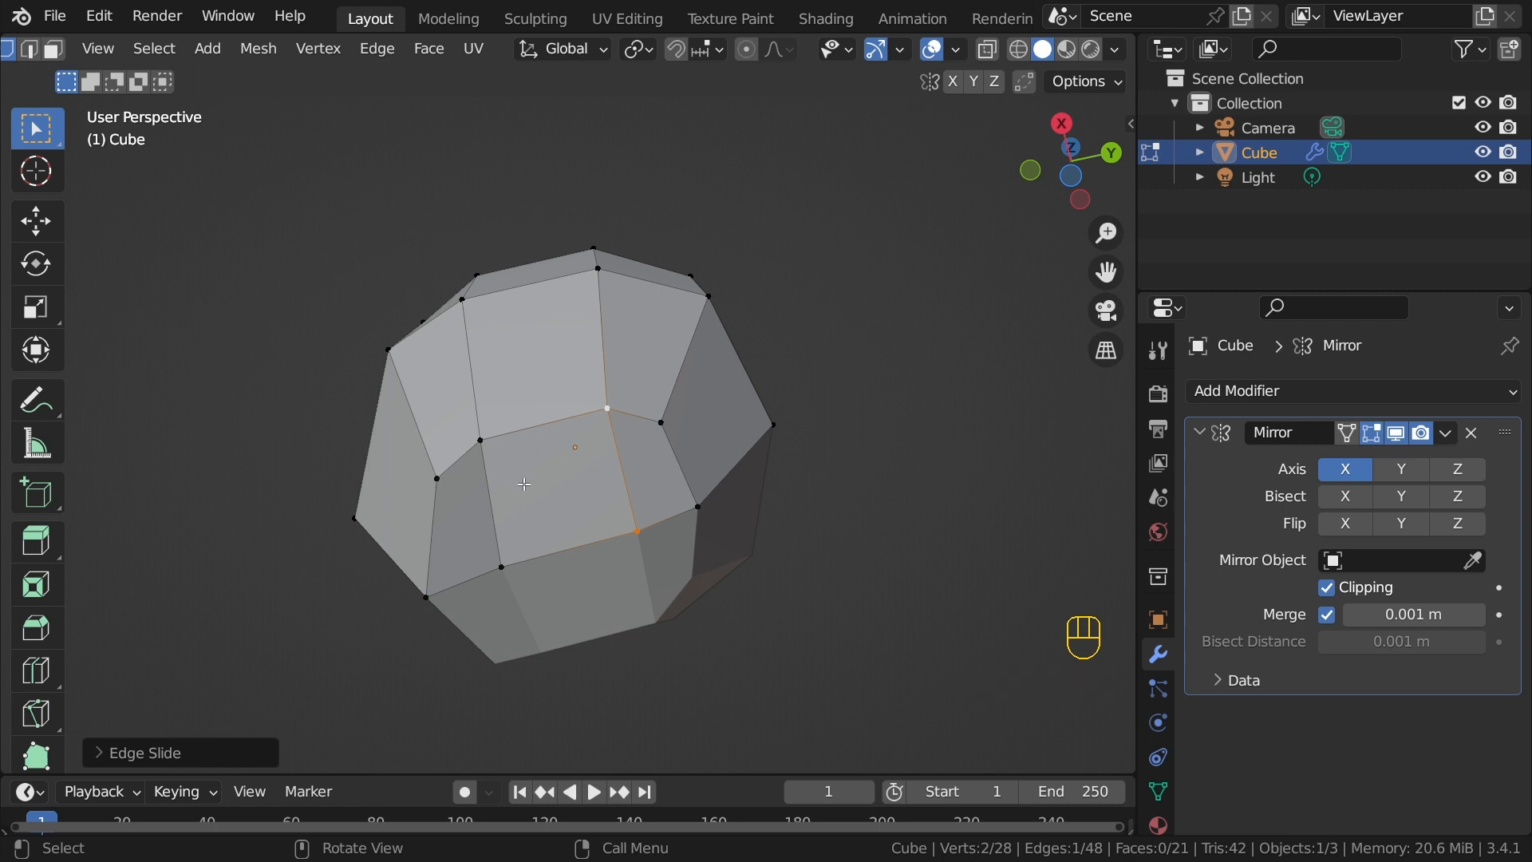
Step: Try face and edge selection modes by selecting individual faces and edges on and around the underside of the head
{"action": "scroll", "coordinate": [312, 63], "scroll_direction": "up", "scroll_amount": 5}
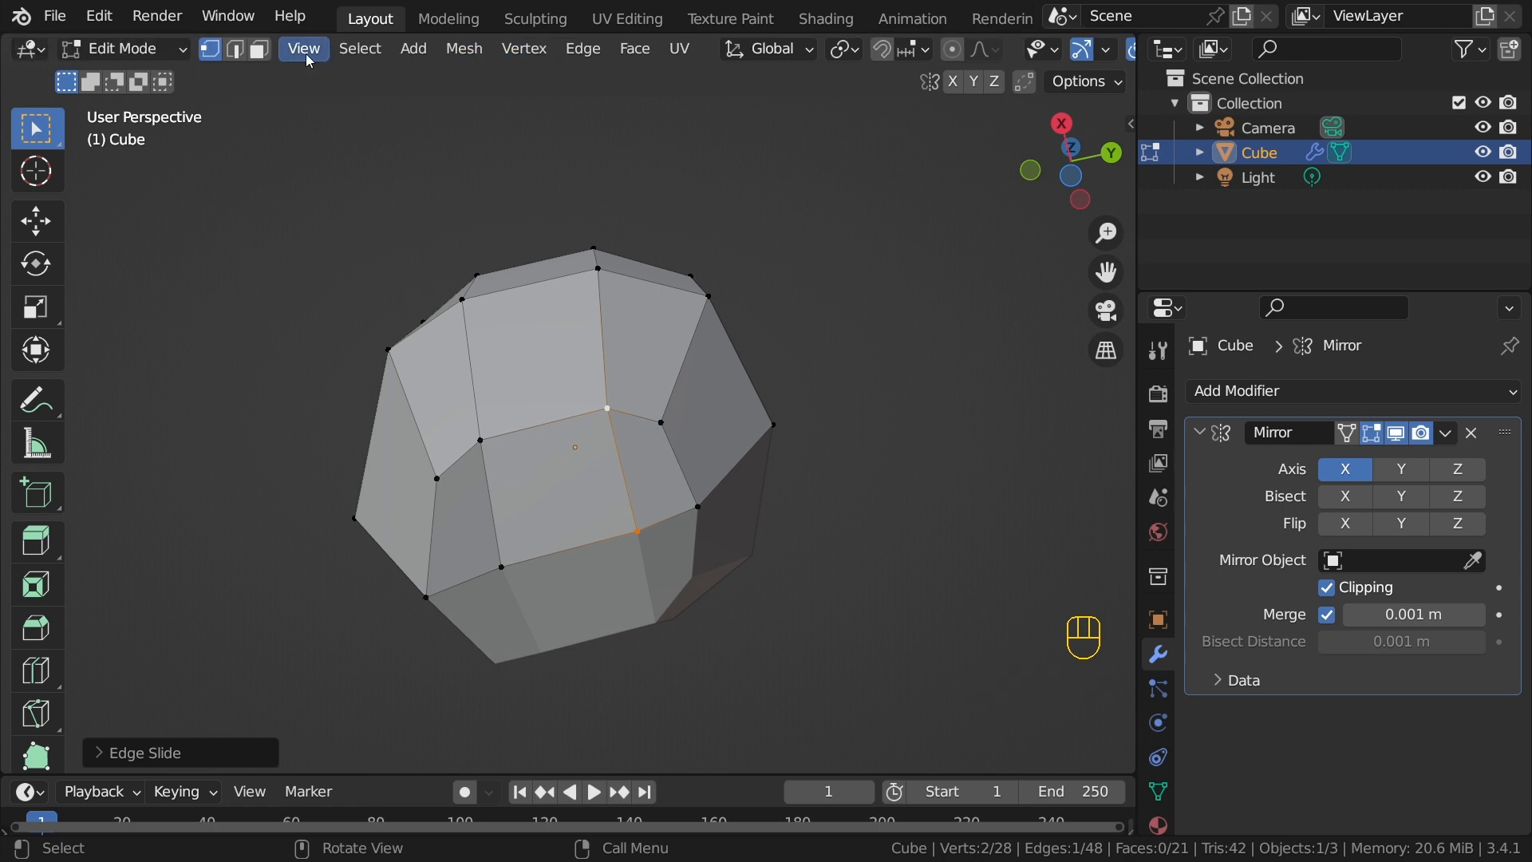
{"action": "left_click", "coordinate": [259, 51]}
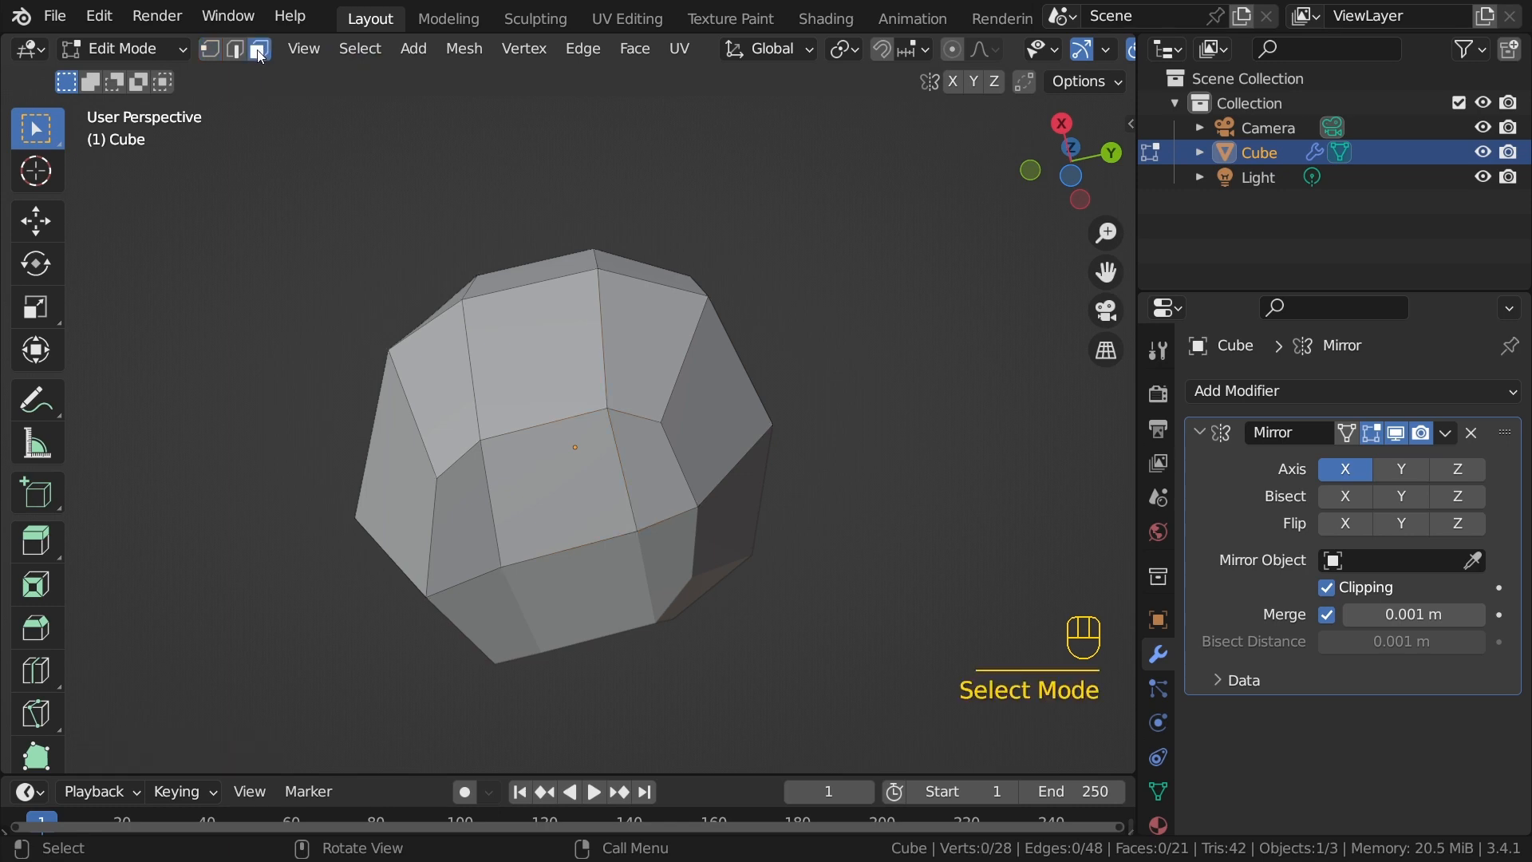
{"action": "left_click", "coordinate": [545, 441]}
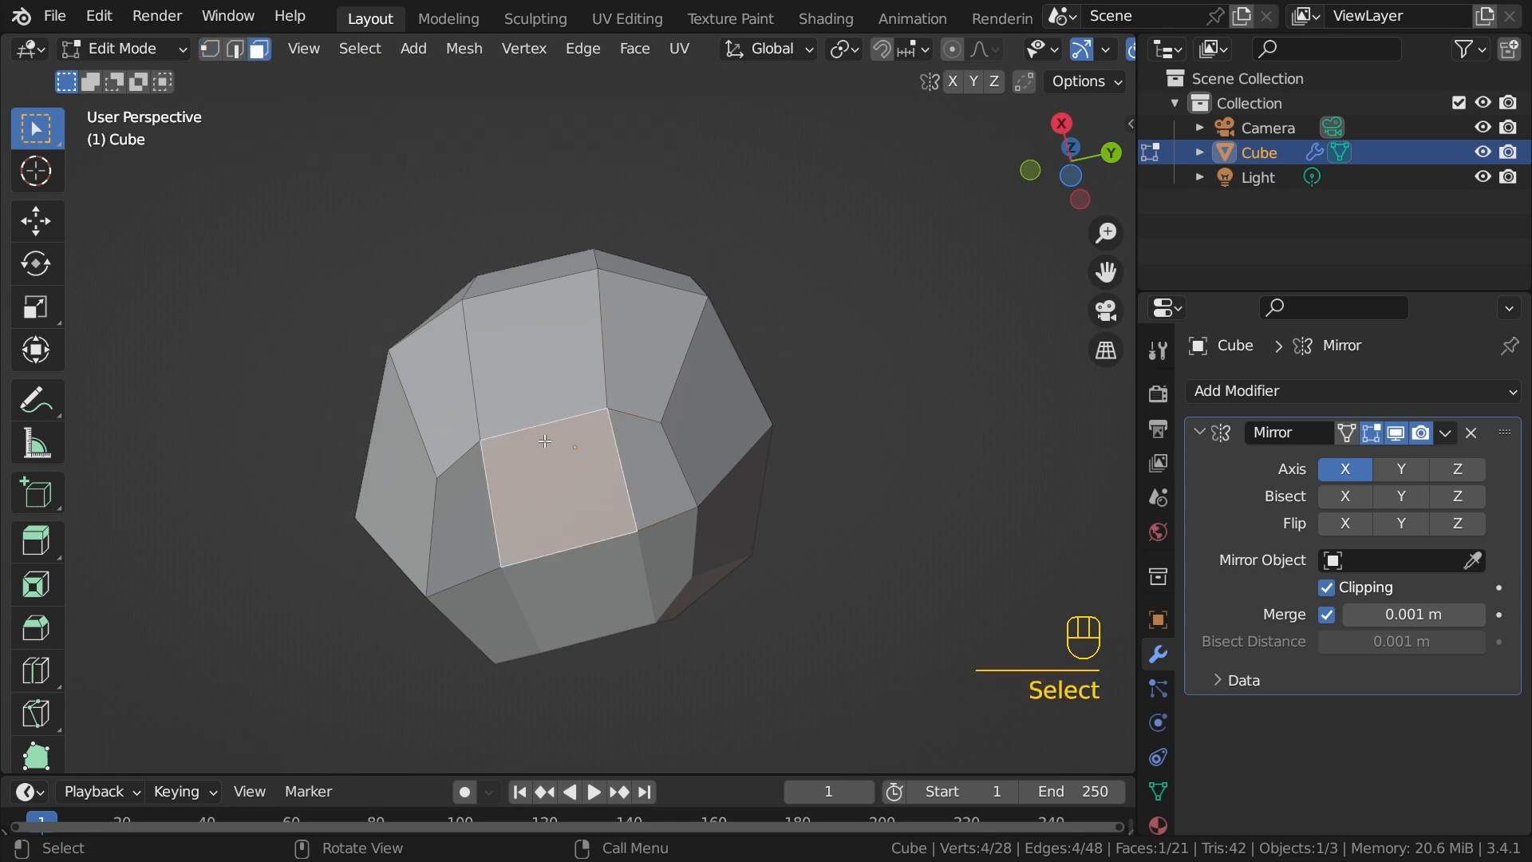
{"action": "left_click", "coordinate": [548, 371]}
{"action": "left_click", "coordinate": [615, 352]}
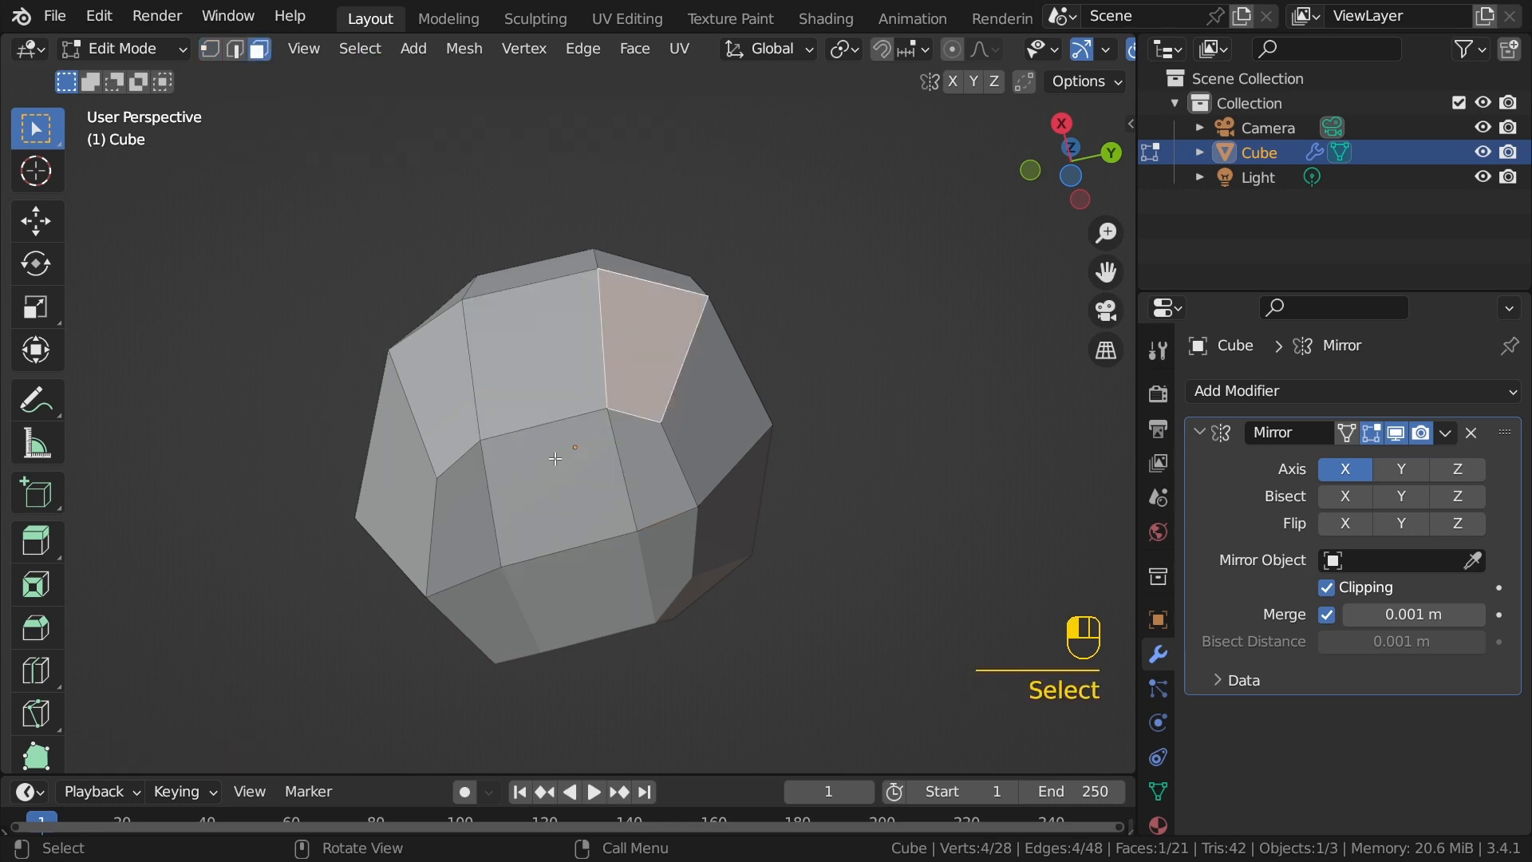
{"action": "left_click", "coordinate": [556, 459]}
{"action": "left_click", "coordinate": [235, 51]}
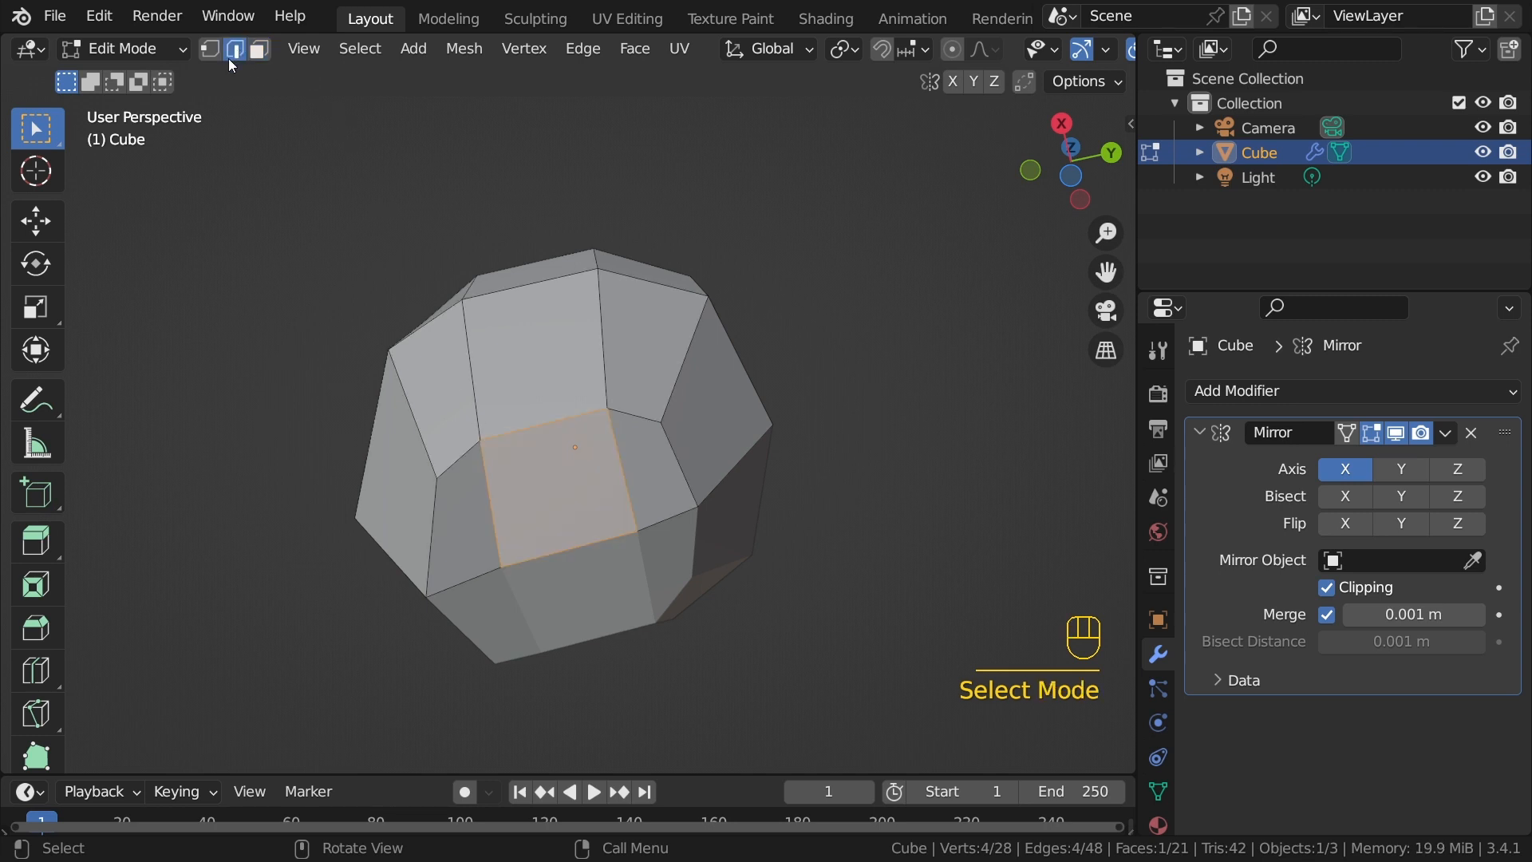
{"action": "left_click", "coordinate": [557, 417]}
{"action": "left_click", "coordinate": [599, 341]}
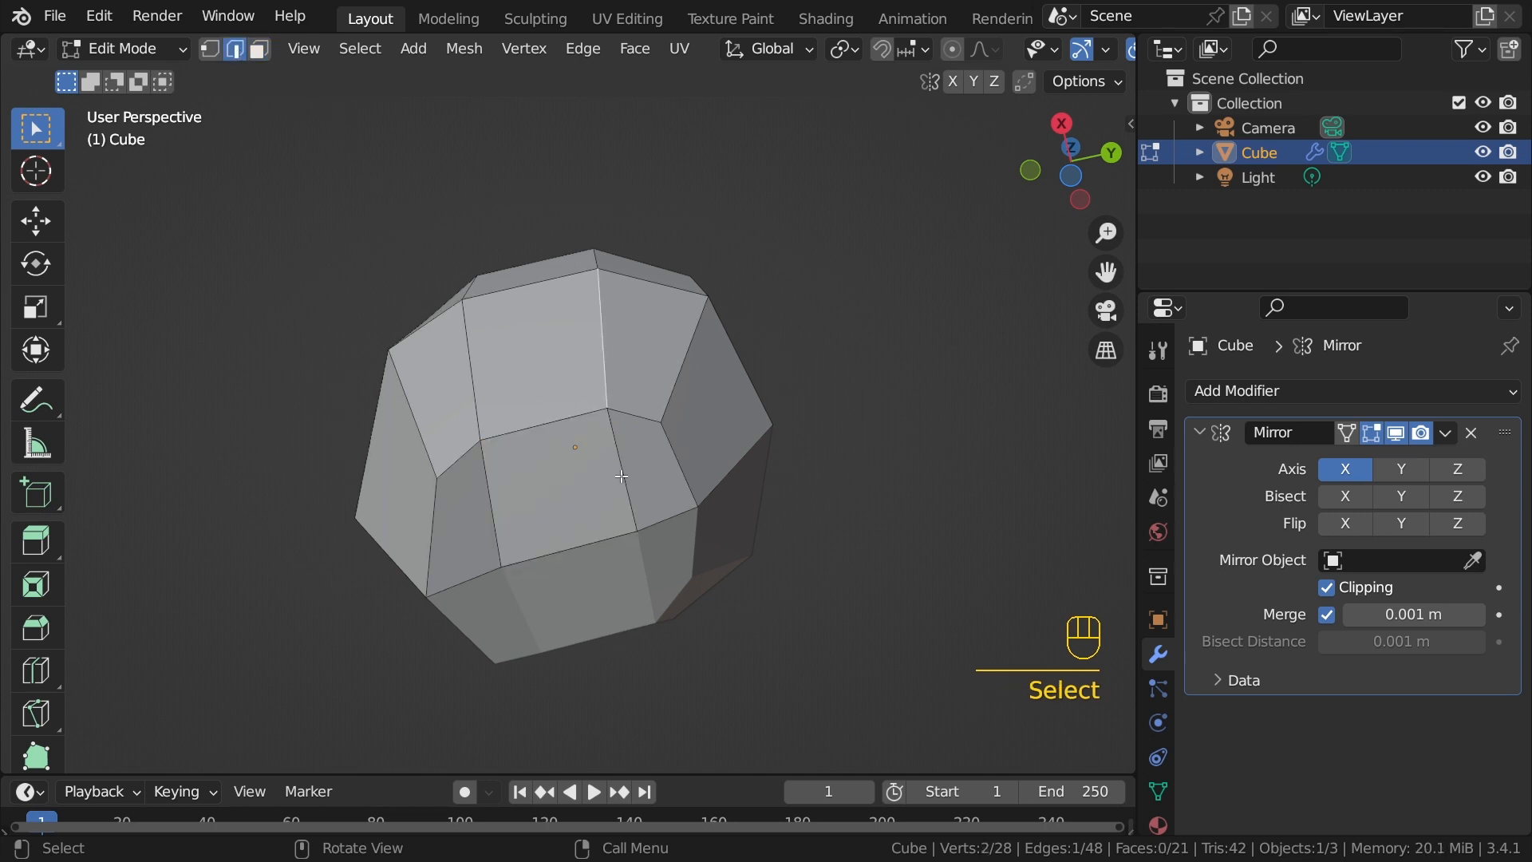
{"action": "left_click", "coordinate": [624, 479]}
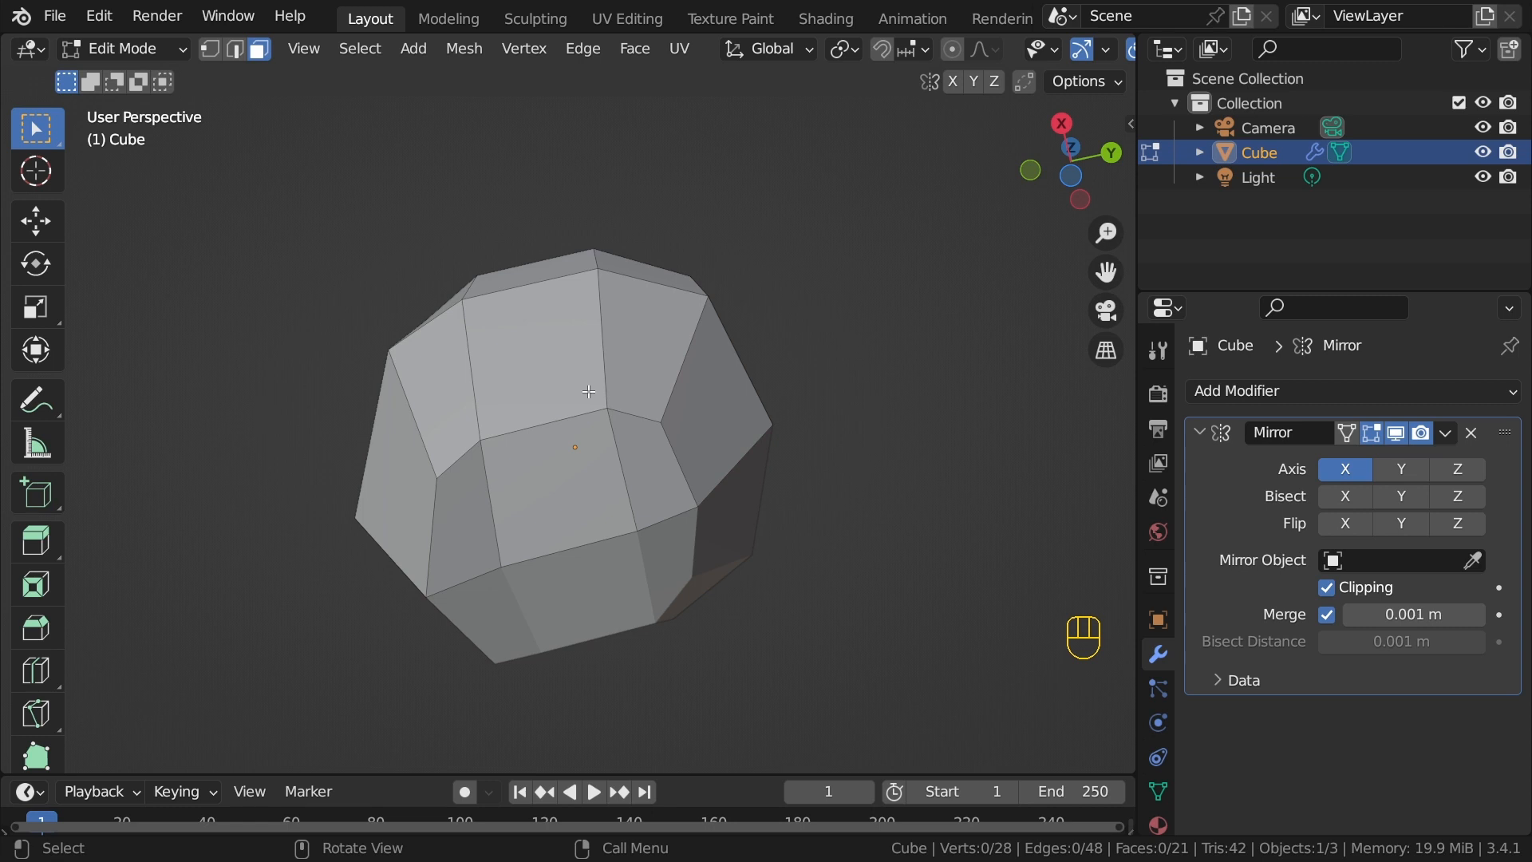
Step: In face selection mode, select the middle underside face and extrude it straight down along global Z about 0.08 m to form the neck
{"action": "key", "text": "1"}
{"action": "key", "text": "3"}
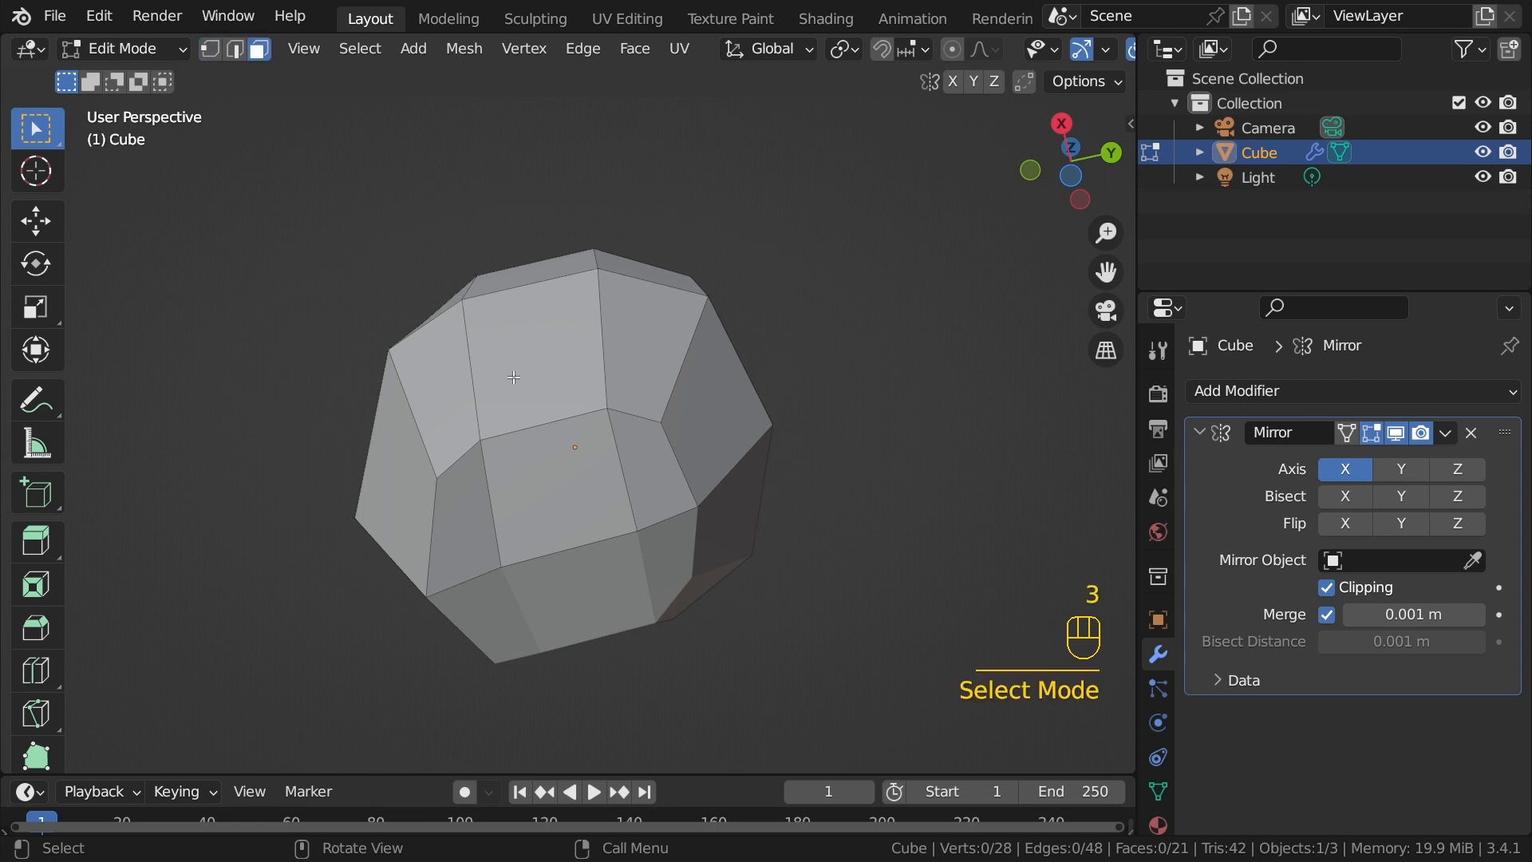
{"action": "left_click", "coordinate": [536, 464]}
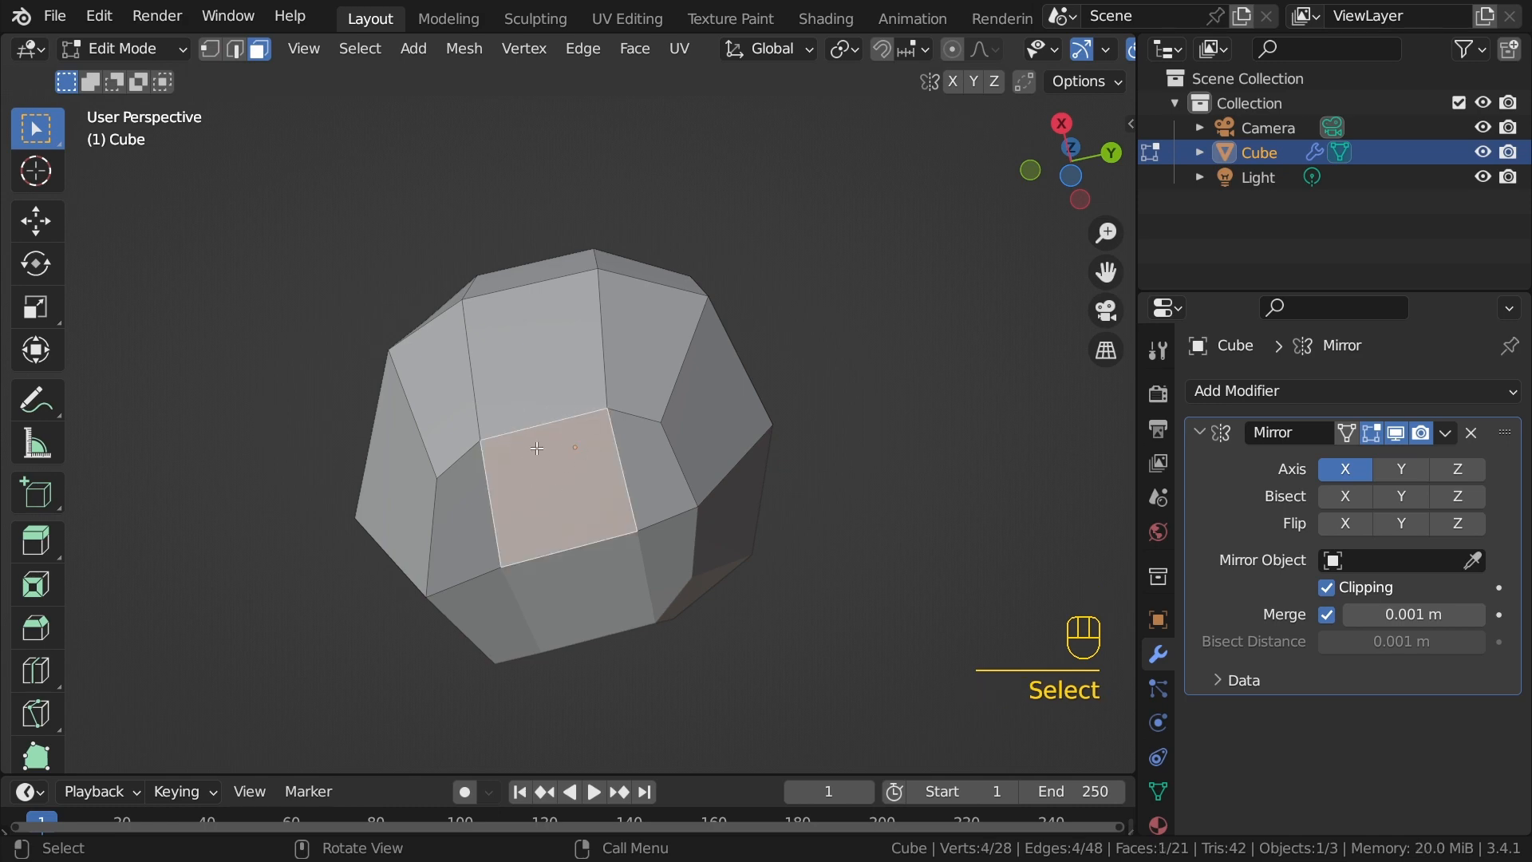
{"action": "middle_click_drag", "start_coordinate": [460, 332], "coordinate": [749, 545]}
{"action": "key", "text": "grave"}
{"action": "left_click", "coordinate": [564, 434]}
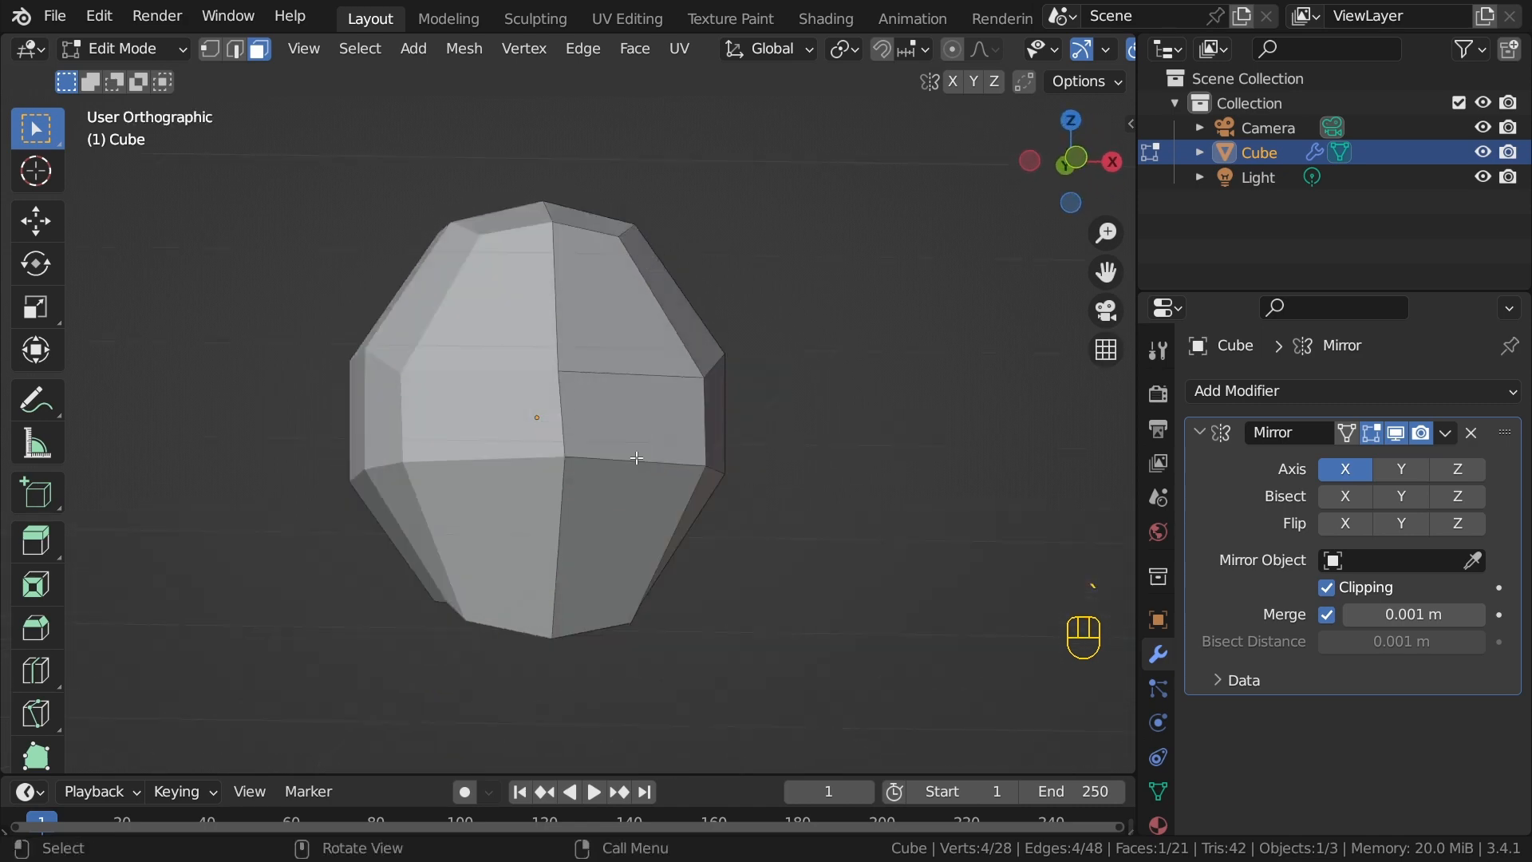
{"action": "key", "text": "alt+z"}
{"action": "key", "text": "alt+z"}
{"action": "key", "text": "alt+z"}
{"action": "middle_click_drag", "start_coordinate": [652, 638], "coordinate": [636, 554], "text": "shift"}
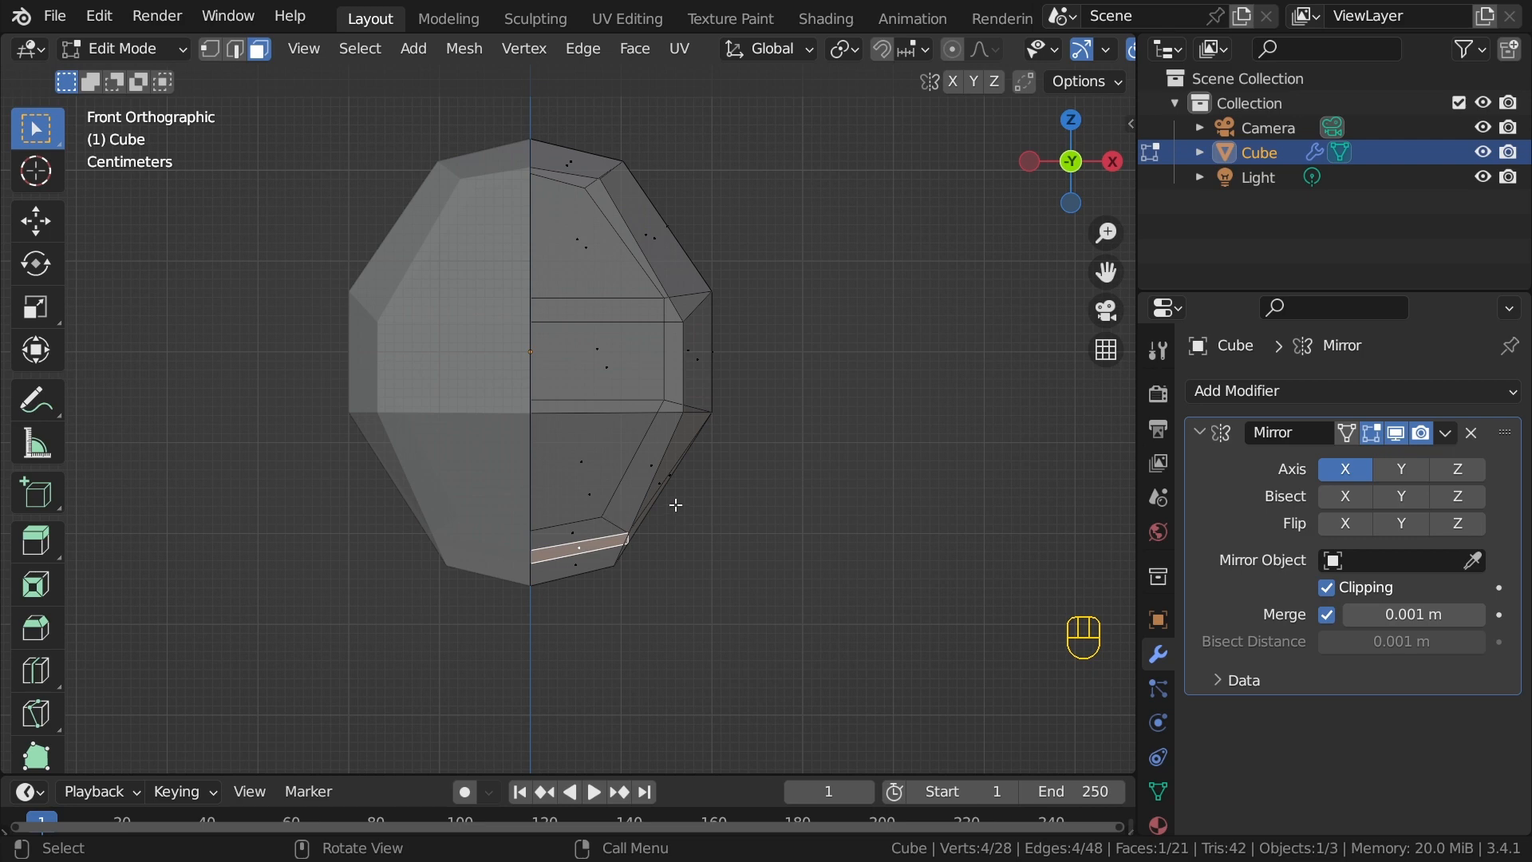
{"action": "key", "text": "e"}
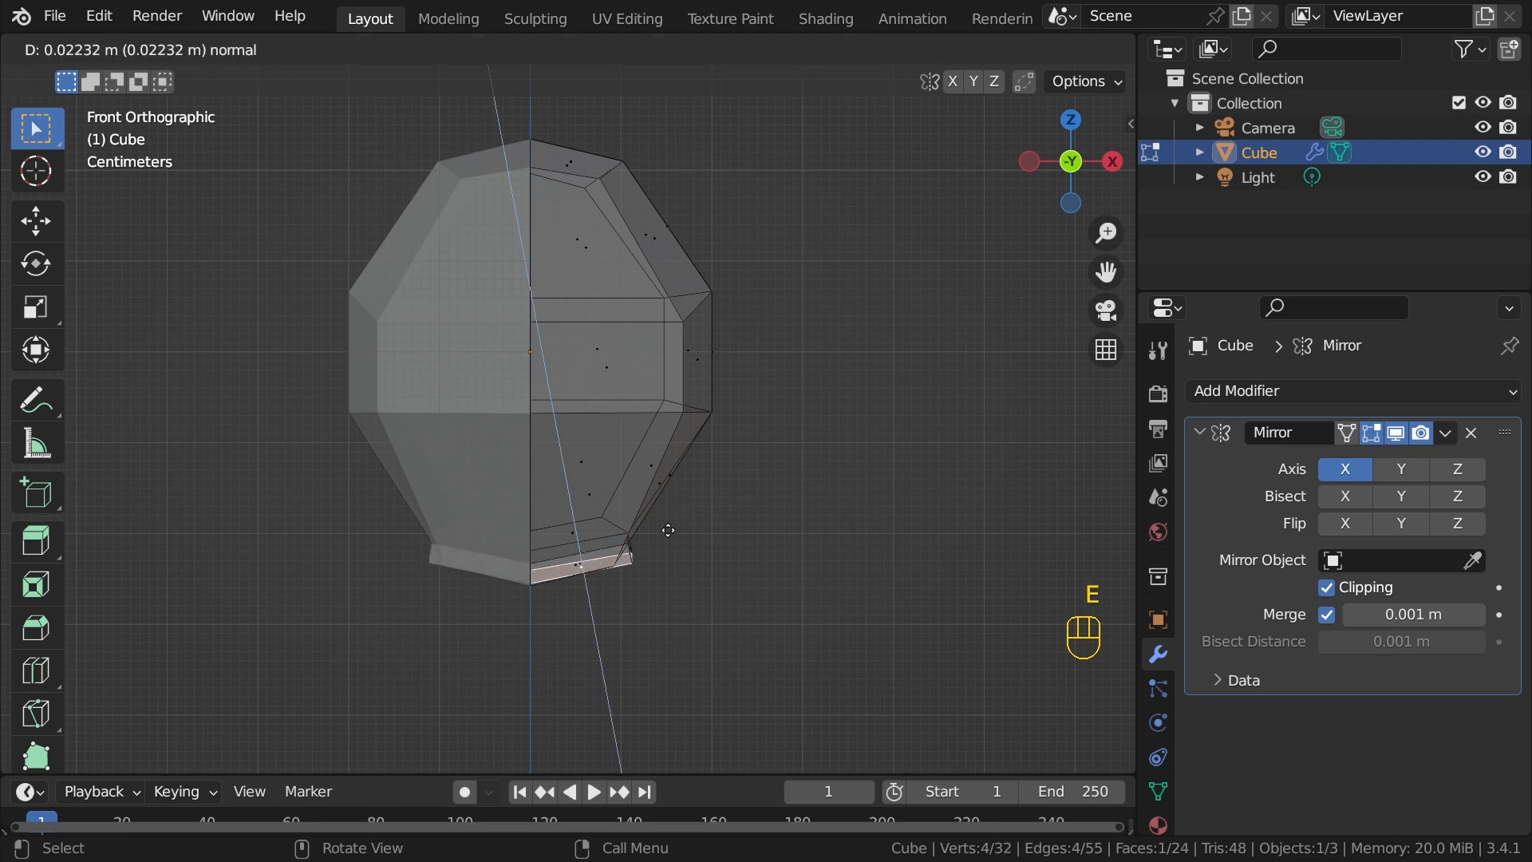
{"action": "middle_click", "coordinate": [661, 595]}
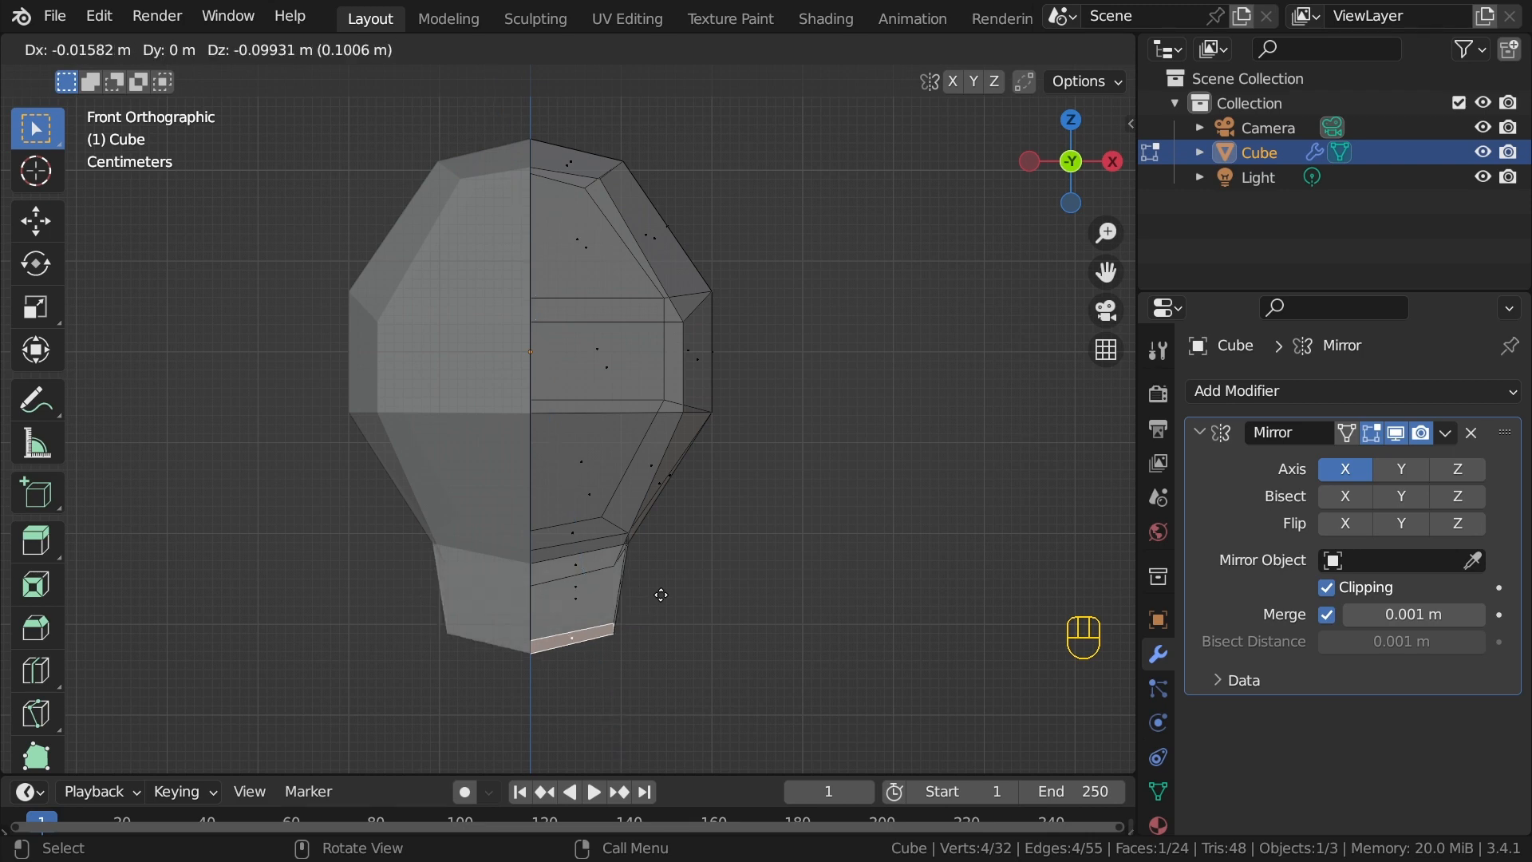
{"action": "key", "text": "z"}
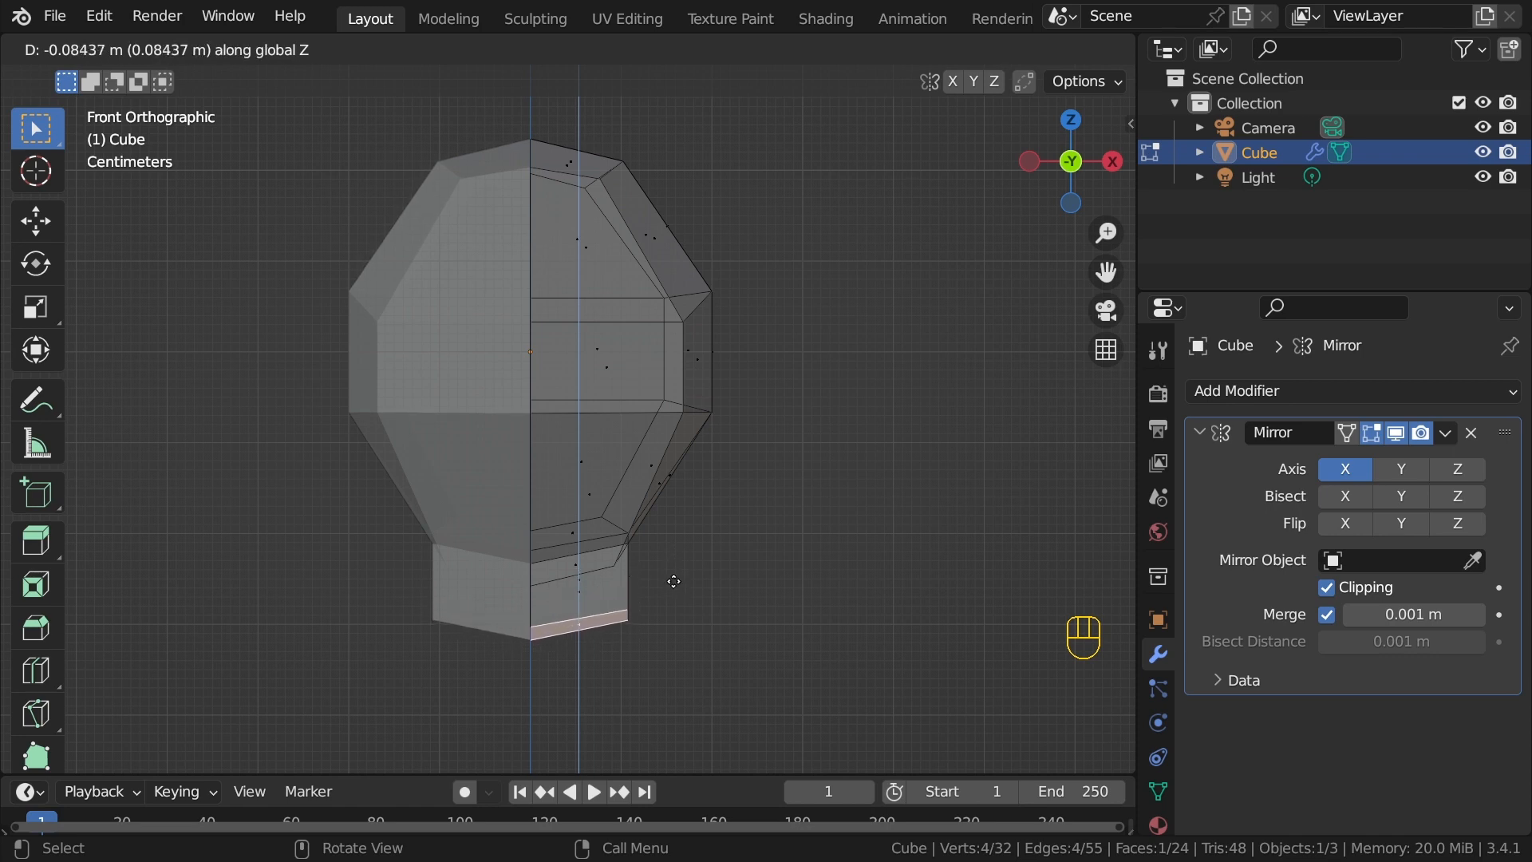
{"action": "left_click", "coordinate": [672, 581]}
{"action": "key", "text": "alt+z"}
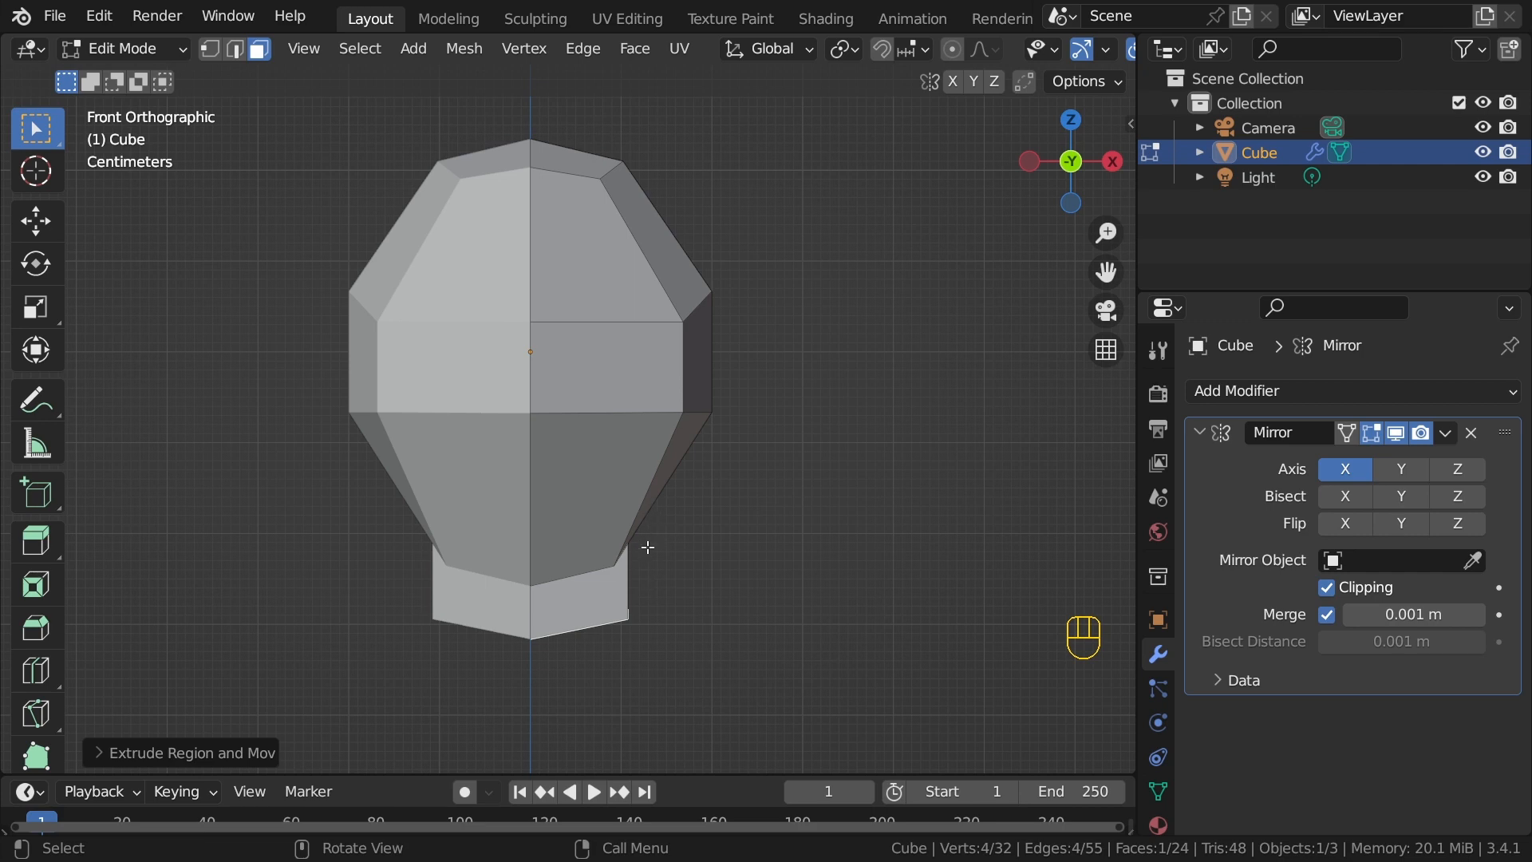
Step: Move the neck's bottom face along Z, first down and back up, to make the neck slightly shorter
{"action": "key", "text": "g"}
{"action": "key", "text": "z"}
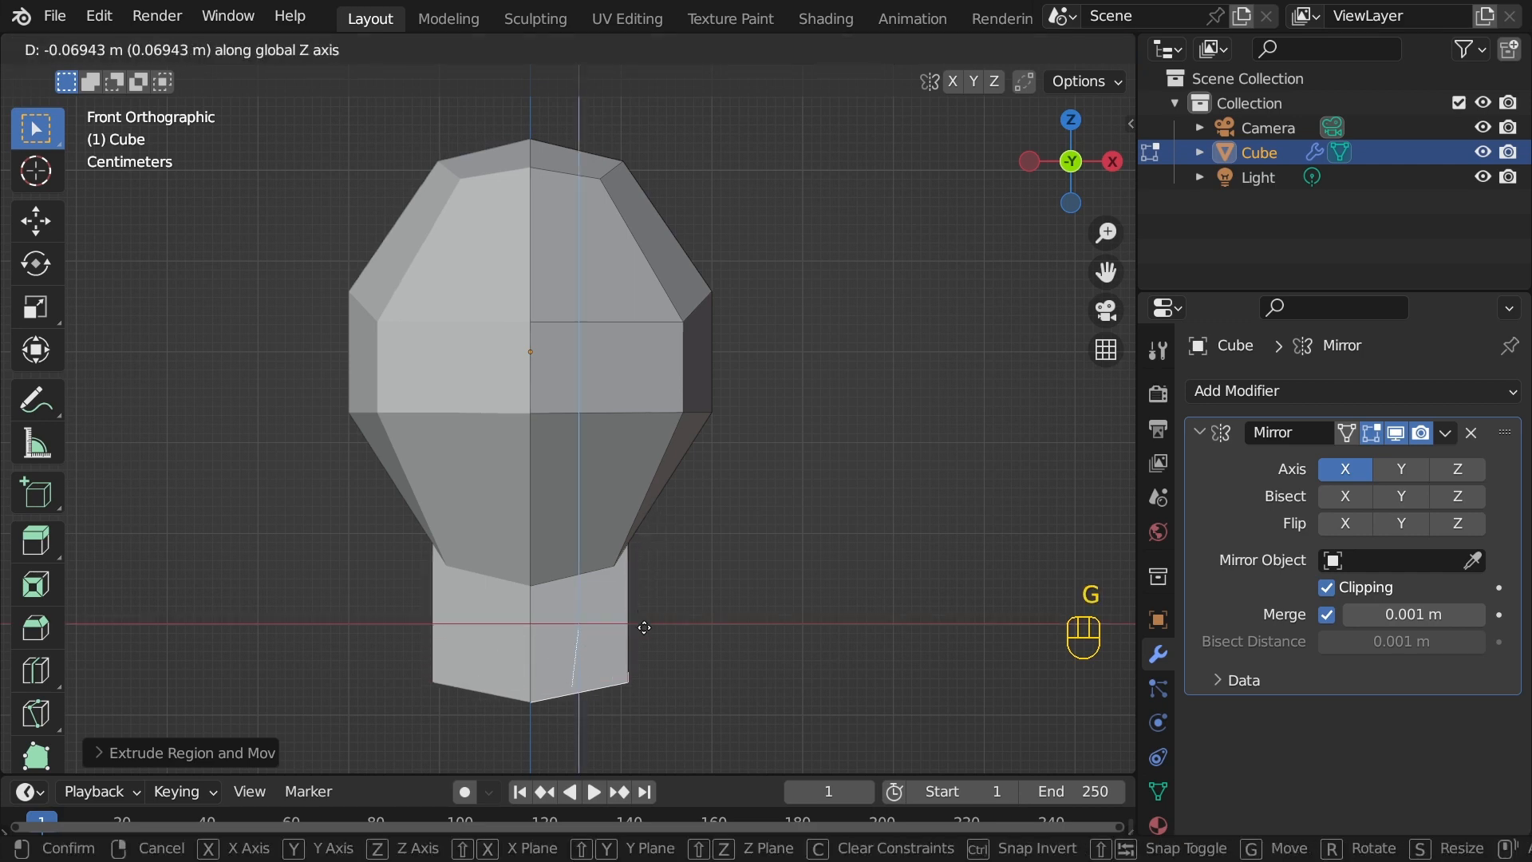
{"action": "left_click", "coordinate": [639, 669]}
{"action": "key", "text": "g"}
{"action": "key", "text": "z"}
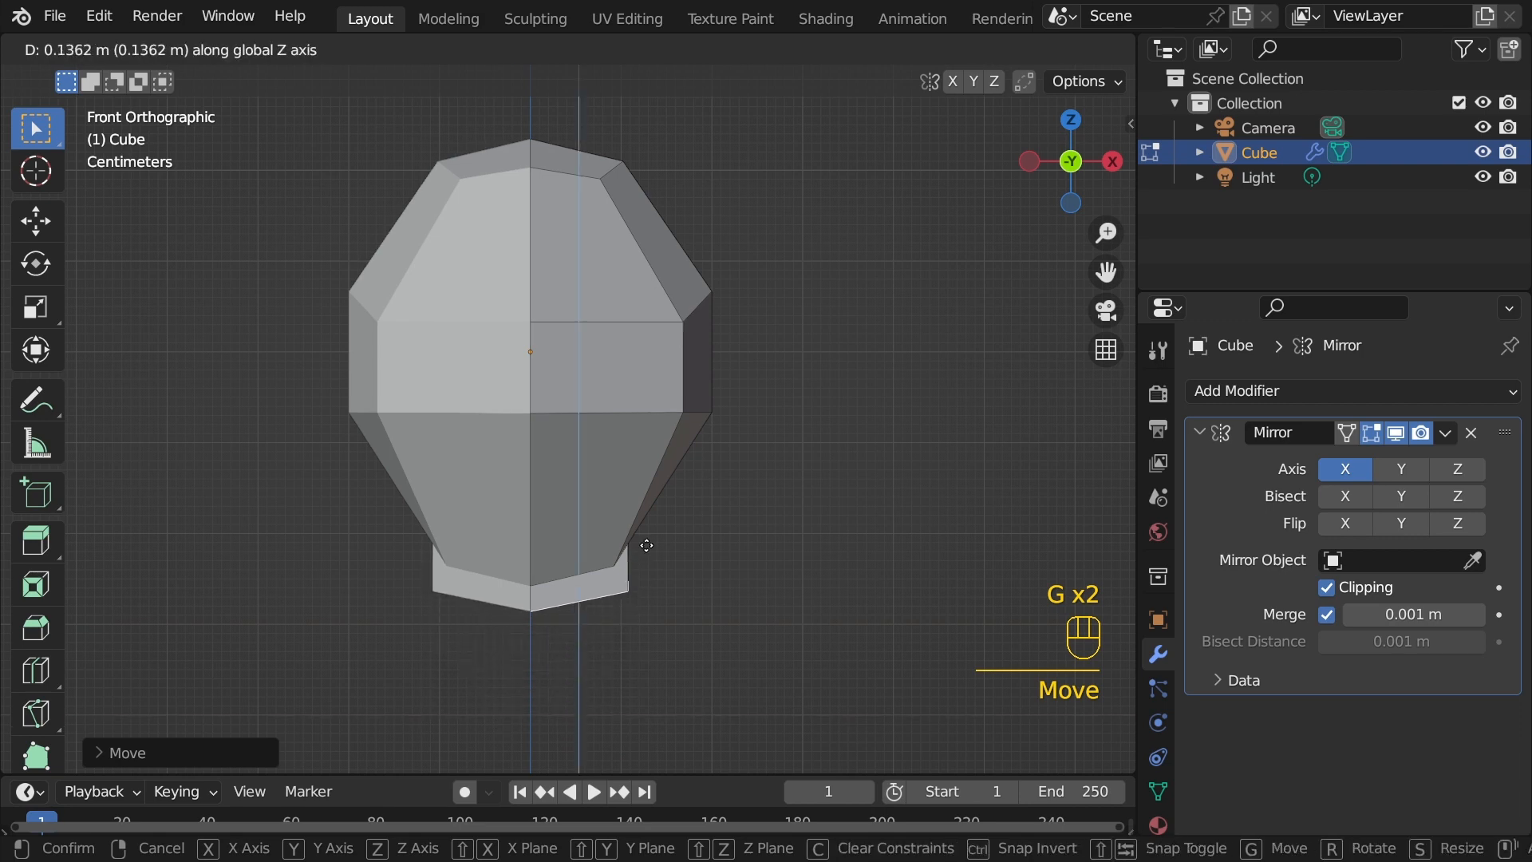
{"action": "left_click", "coordinate": [697, 527]}
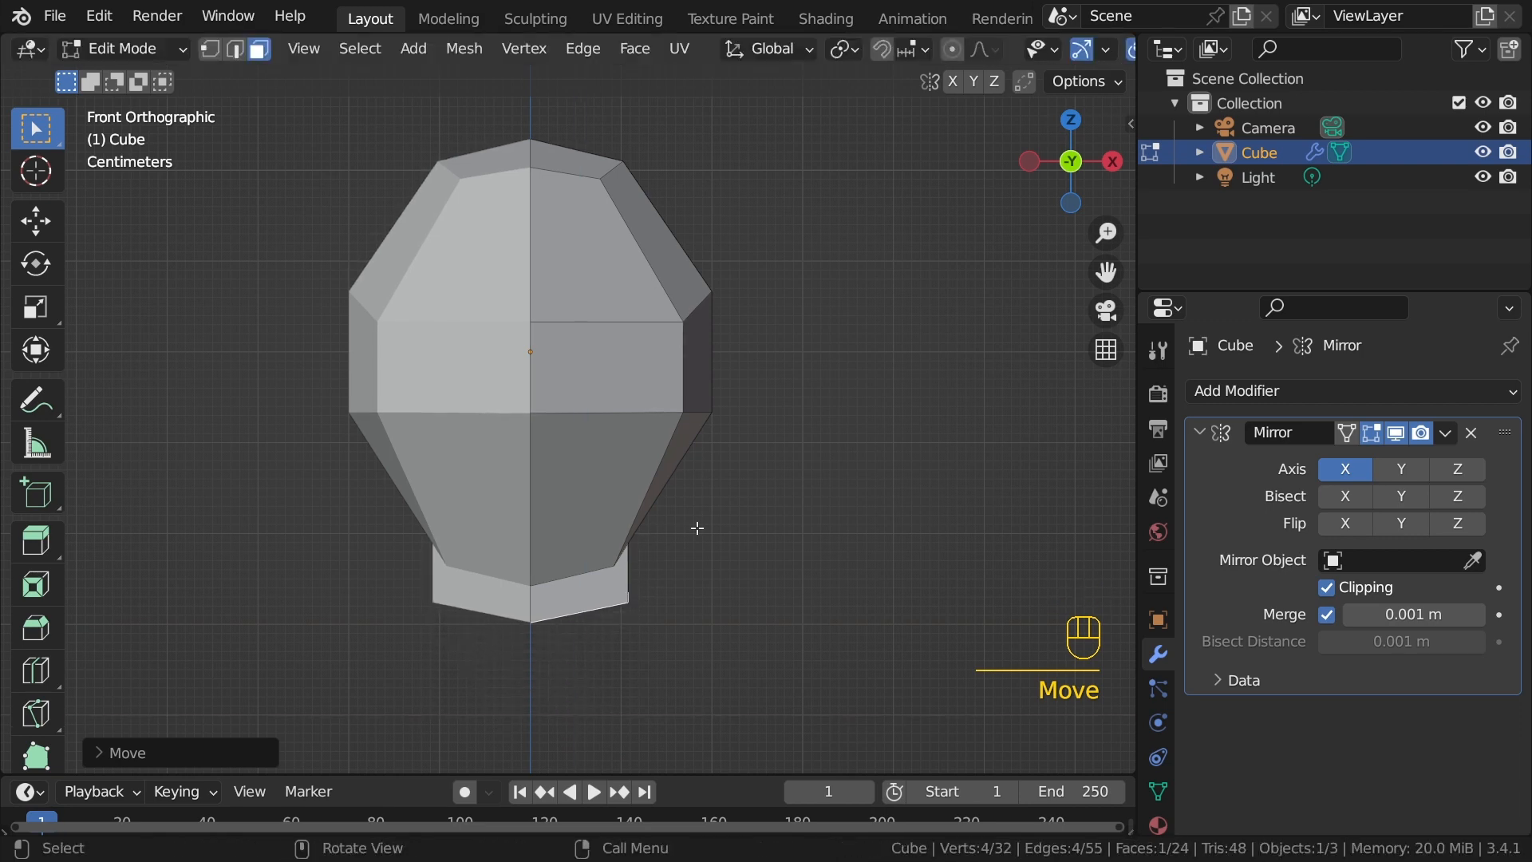
Step: Select the neck's bottom face and extrude it down along its normal about 0.20 m to start the upper chest
{"action": "mouse_move", "coordinate": [697, 527]}
{"action": "middle_mouse_down"}
{"action": "mouse_move", "coordinate": [710, 501]}
{"action": "mouse_move", "coordinate": [637, 515]}
{"action": "mouse_move", "coordinate": [622, 549]}
{"action": "mouse_move", "coordinate": [814, 553]}
{"action": "mouse_move", "coordinate": [695, 544]}
{"action": "middle_mouse_up"}
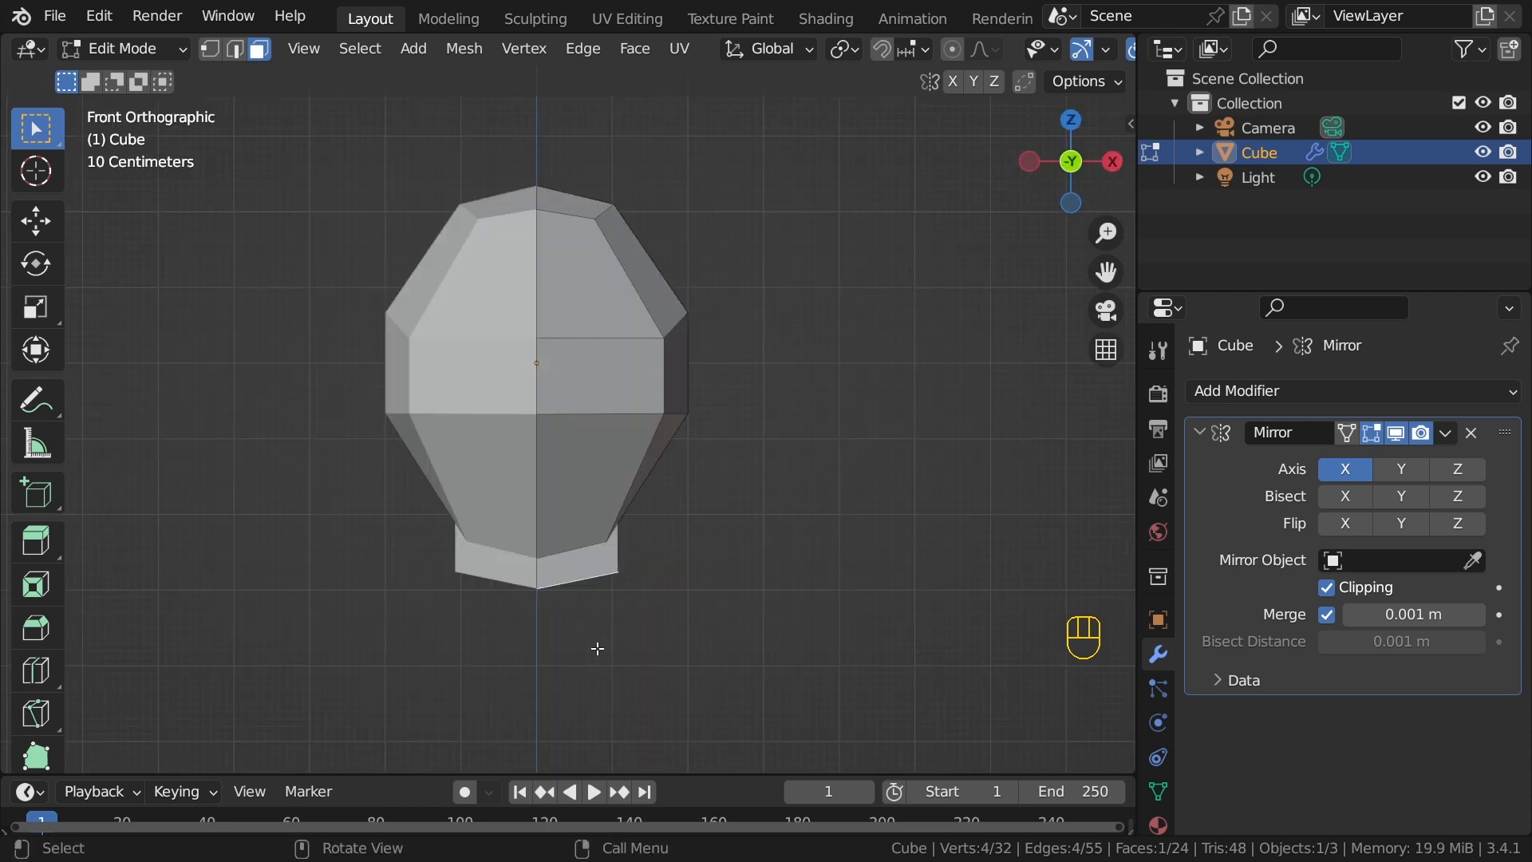
{"action": "middle_click_drag", "start_coordinate": [598, 648], "coordinate": [572, 457]}
{"action": "left_click", "coordinate": [573, 457]}
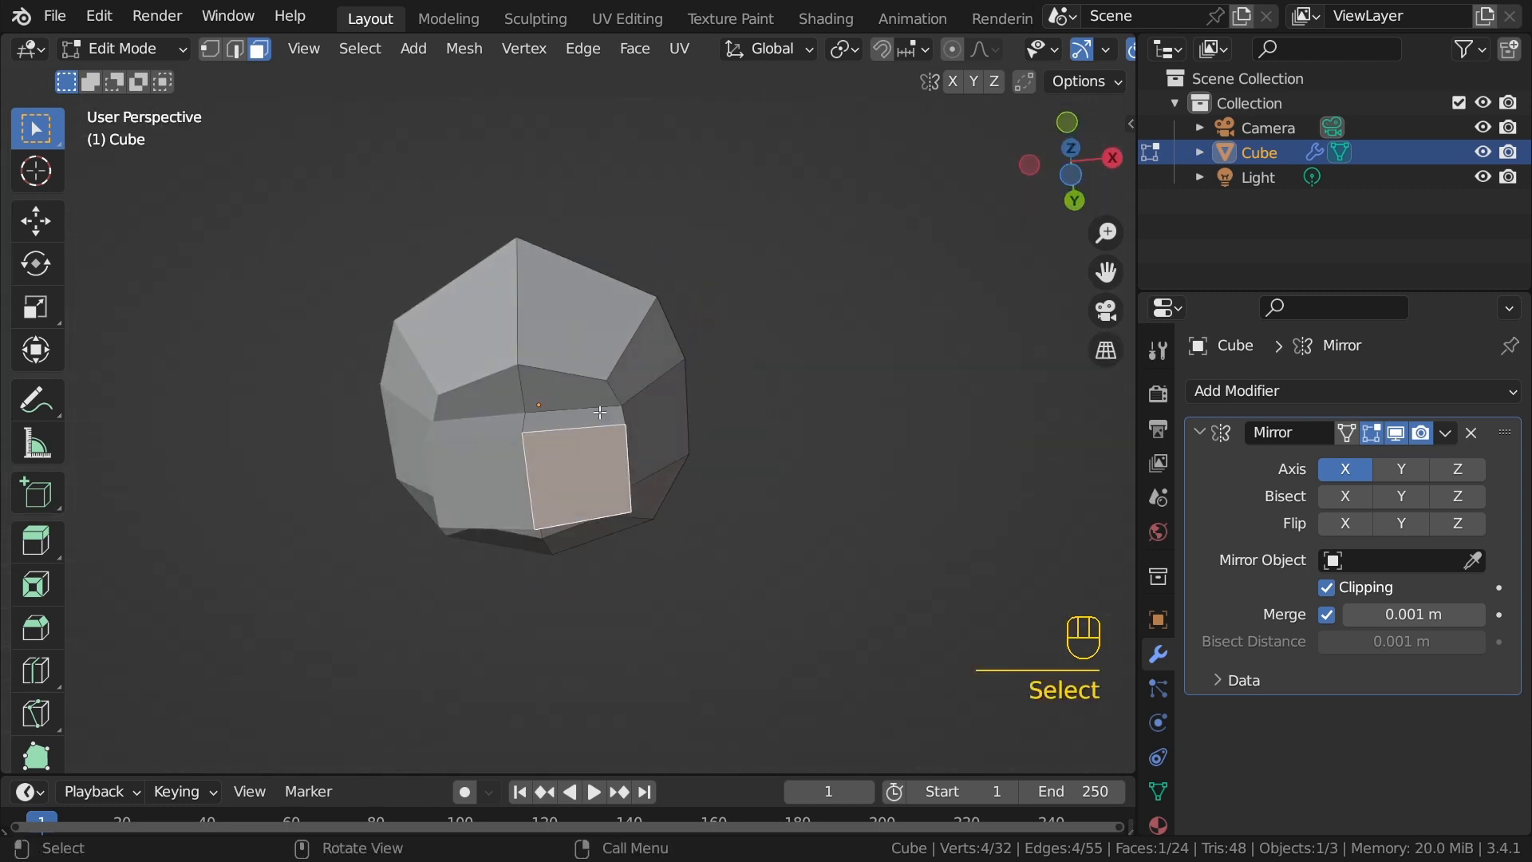
{"action": "mouse_move", "coordinate": [615, 386]}
{"action": "middle_mouse_down"}
{"action": "mouse_move", "coordinate": [626, 657]}
{"action": "mouse_move", "coordinate": [609, 407]}
{"action": "middle_mouse_up"}
{"action": "key", "text": "grave"}
{"action": "left_click", "coordinate": [515, 453]}
{"action": "key", "text": "e"}
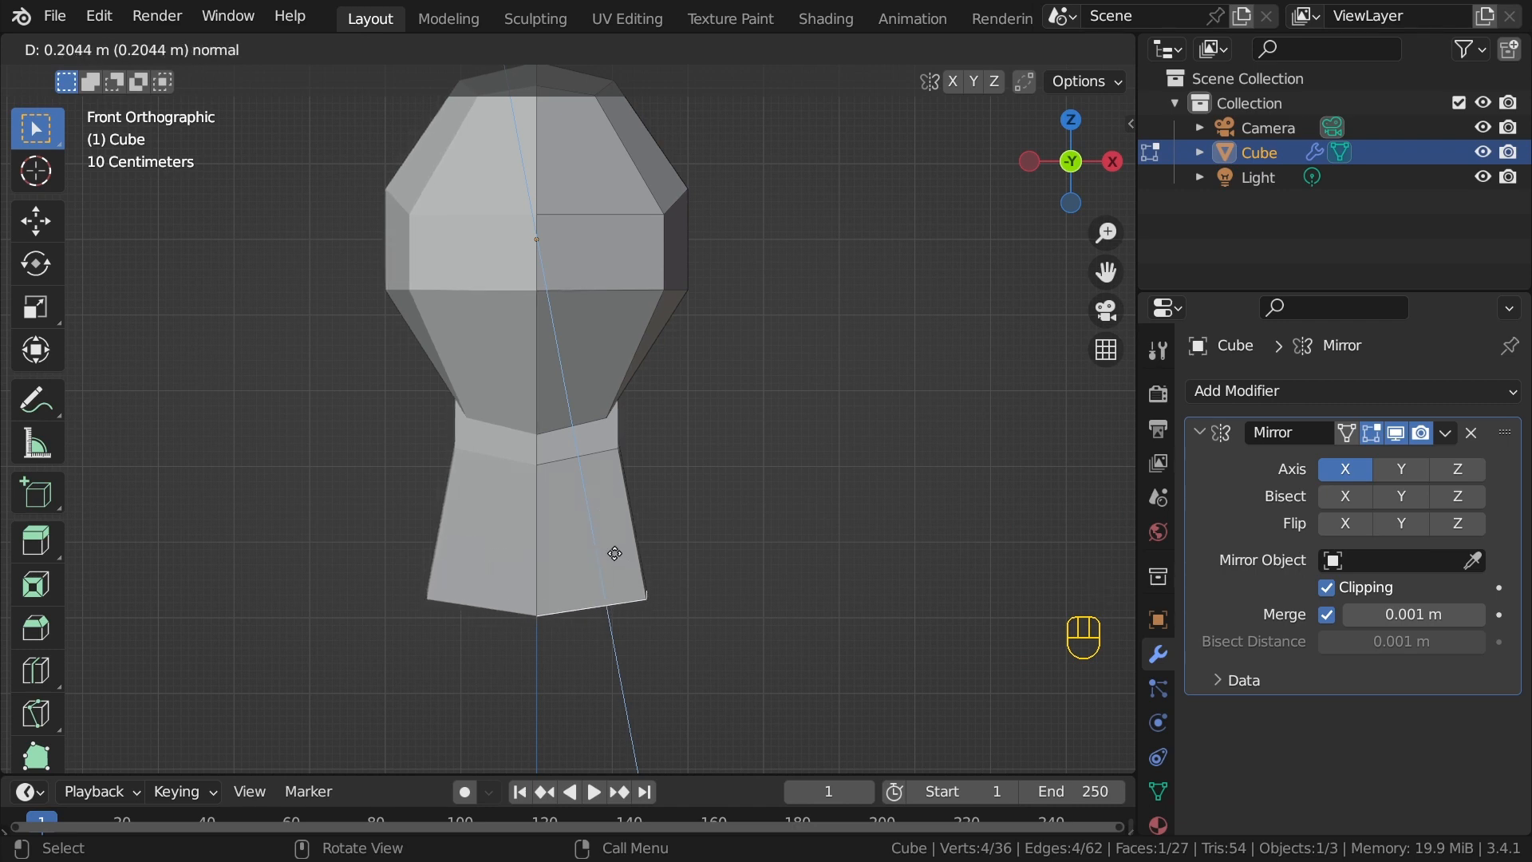
{"action": "left_click", "coordinate": [616, 552]}
Step: Select the outer side face of the upper chest section and extrude it outward about 0.18 m to form the shoulder
{"action": "middle_click_drag", "start_coordinate": [617, 540], "coordinate": [549, 510]}
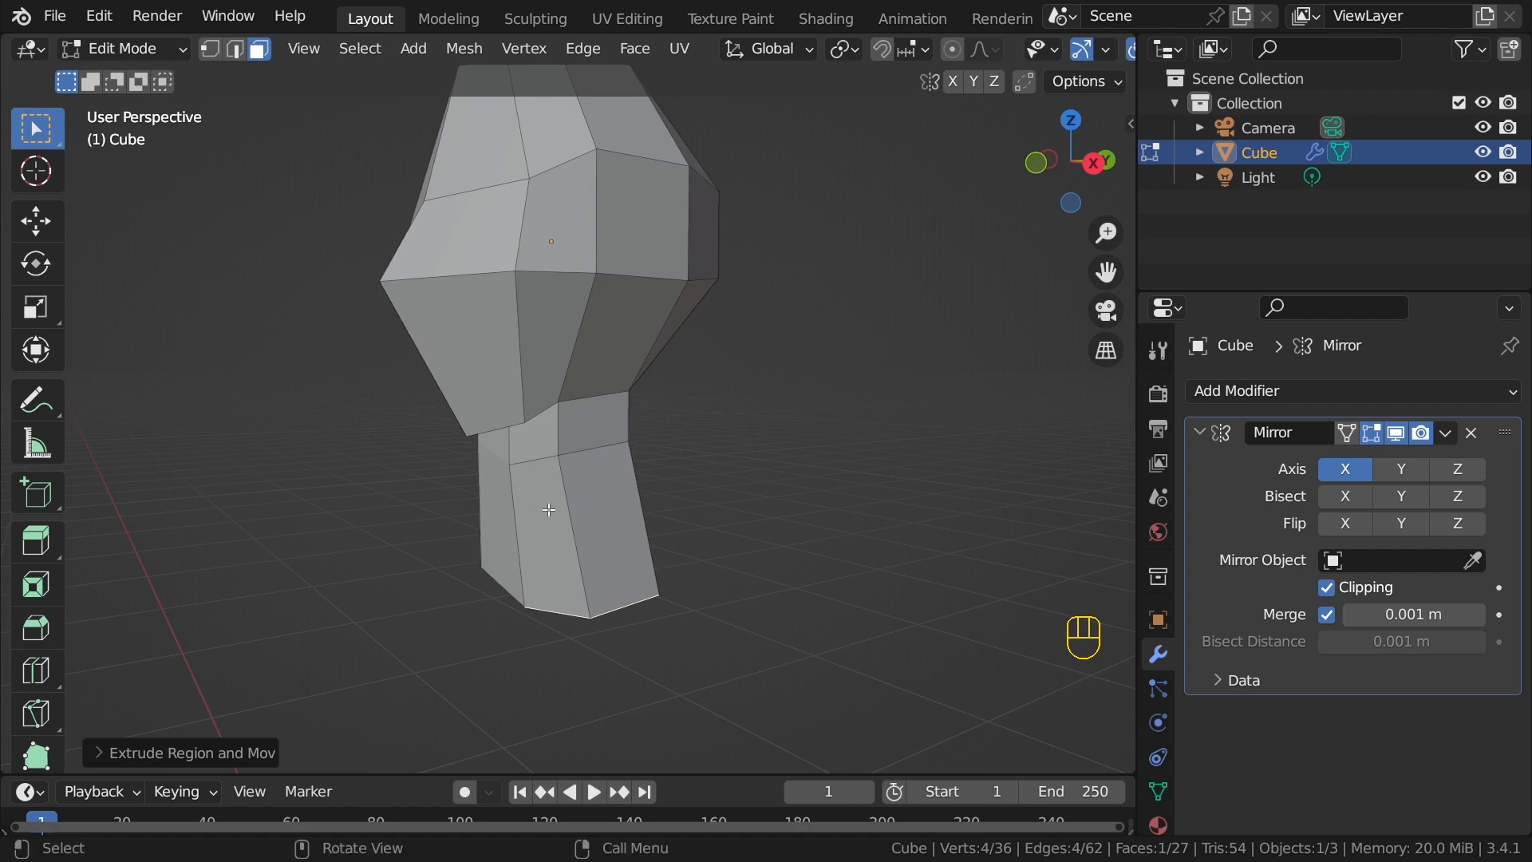
{"action": "left_click", "coordinate": [599, 509]}
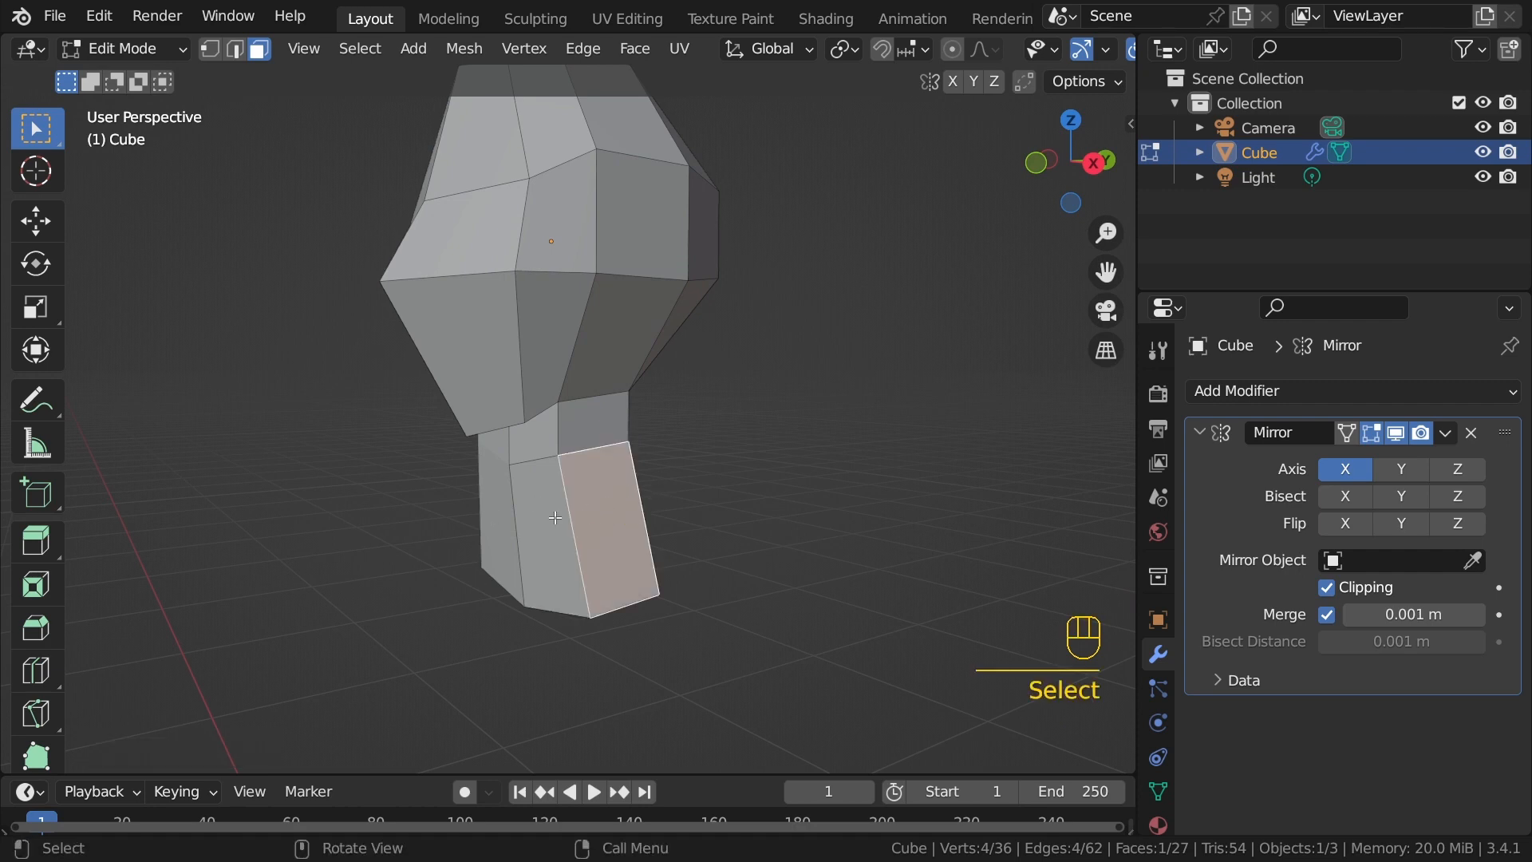
{"action": "middle_click_drag", "start_coordinate": [555, 517], "coordinate": [686, 493]}
{"action": "key", "text": "grave"}
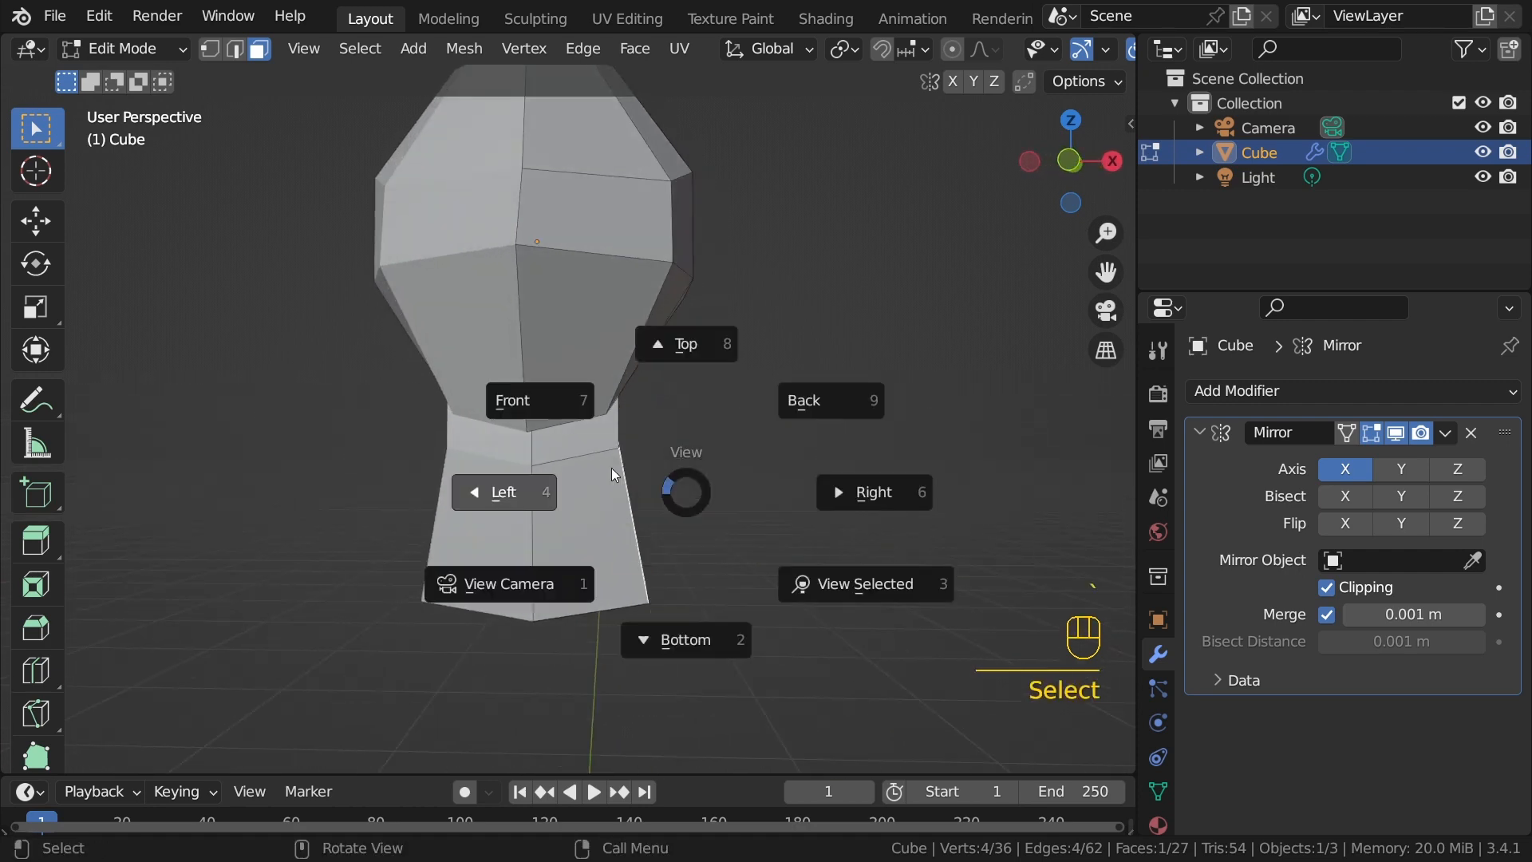
{"action": "left_click", "coordinate": [550, 405]}
{"action": "key", "text": "e"}
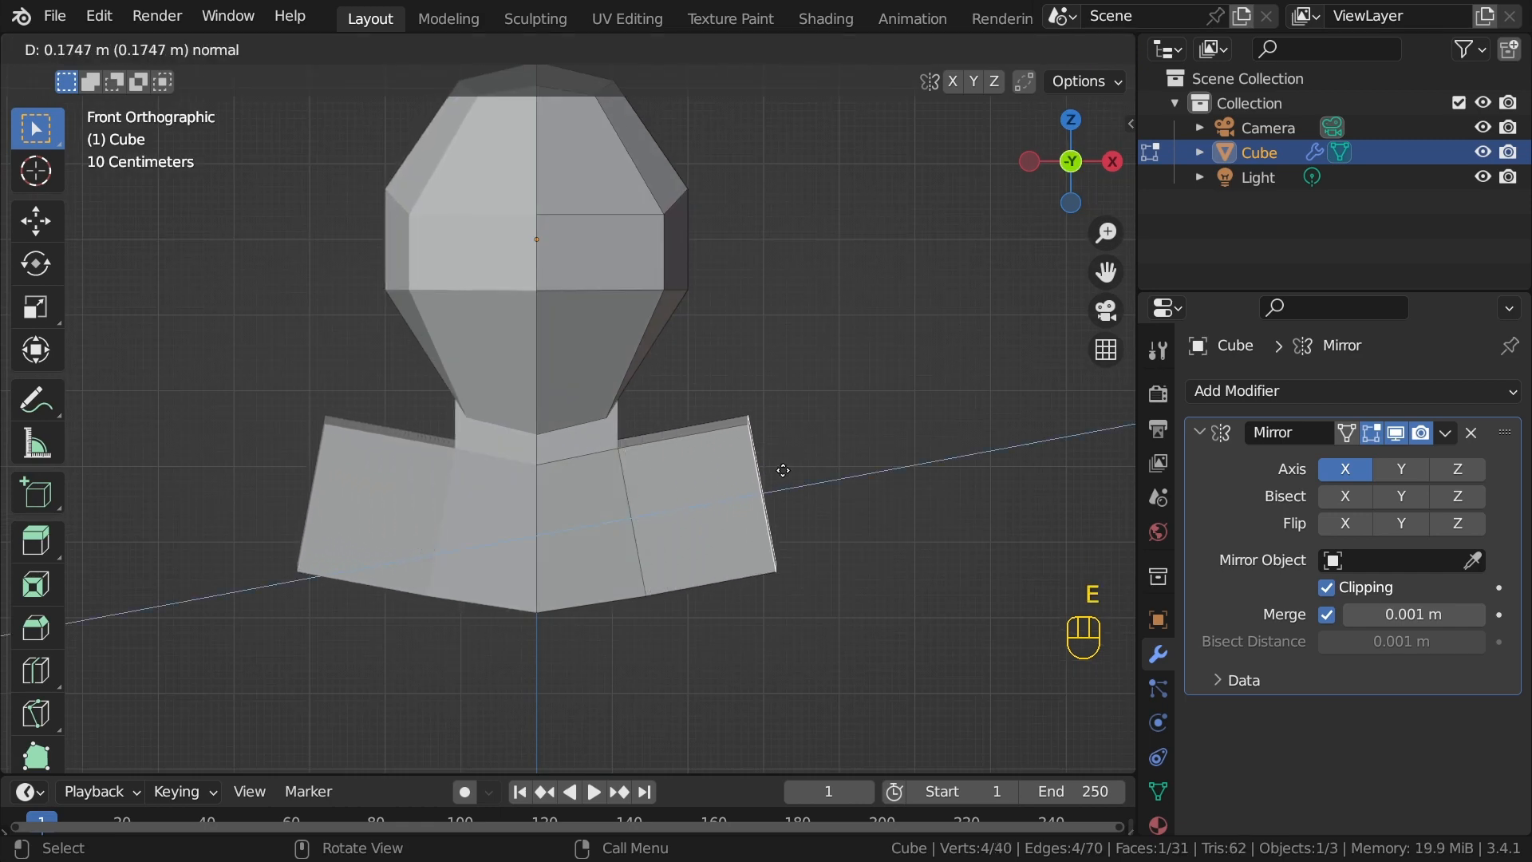
{"action": "left_click", "coordinate": [753, 455]}
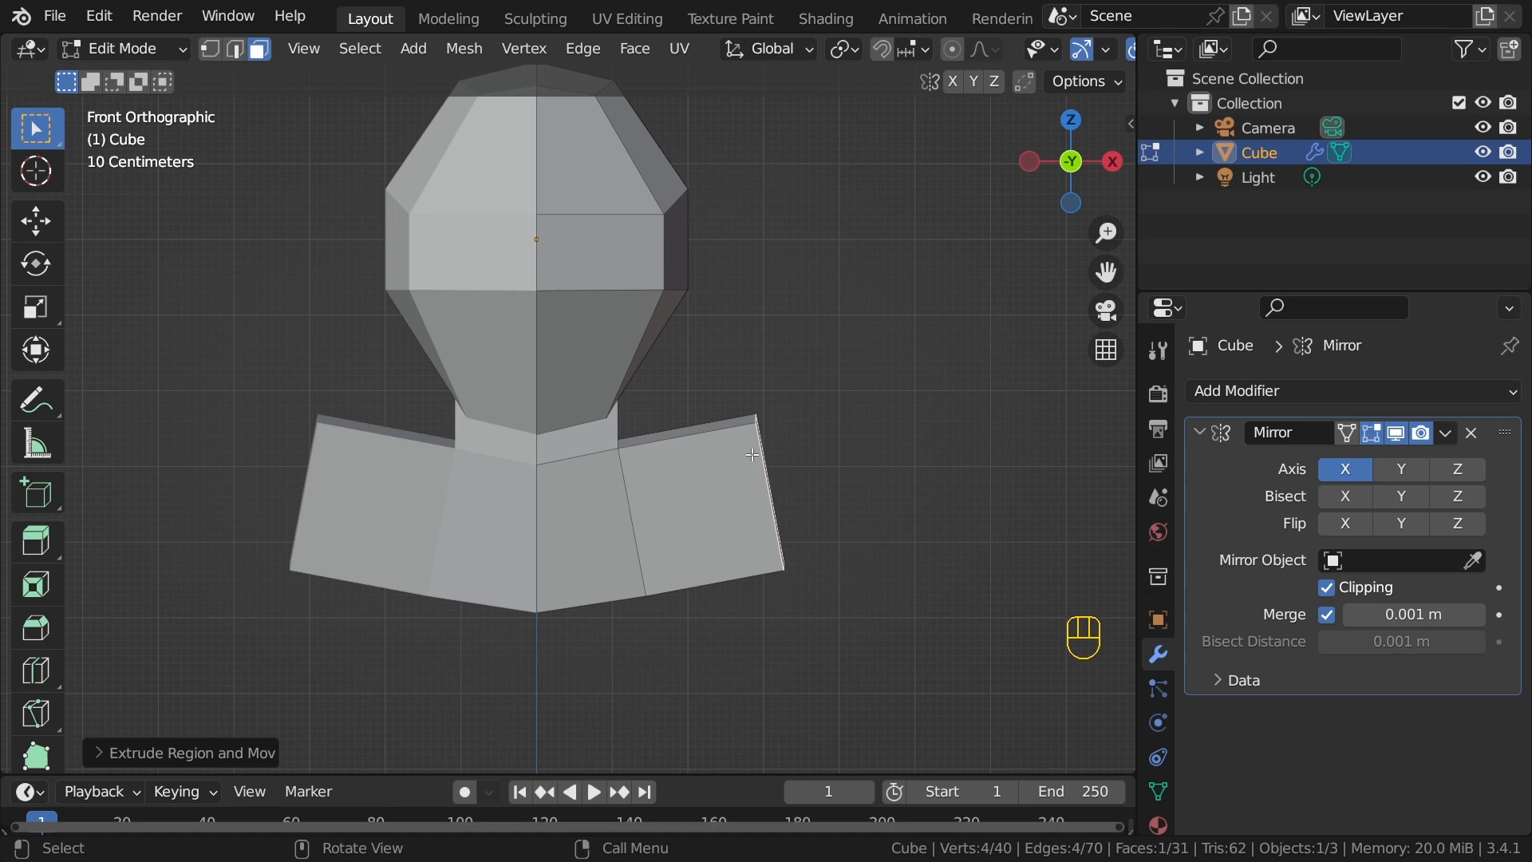
Step: In vertex selection mode with X-ray on, lower the shoulder's outer top vertices along Z by about 0.07 m
{"action": "left_click", "coordinate": [217, 41]}
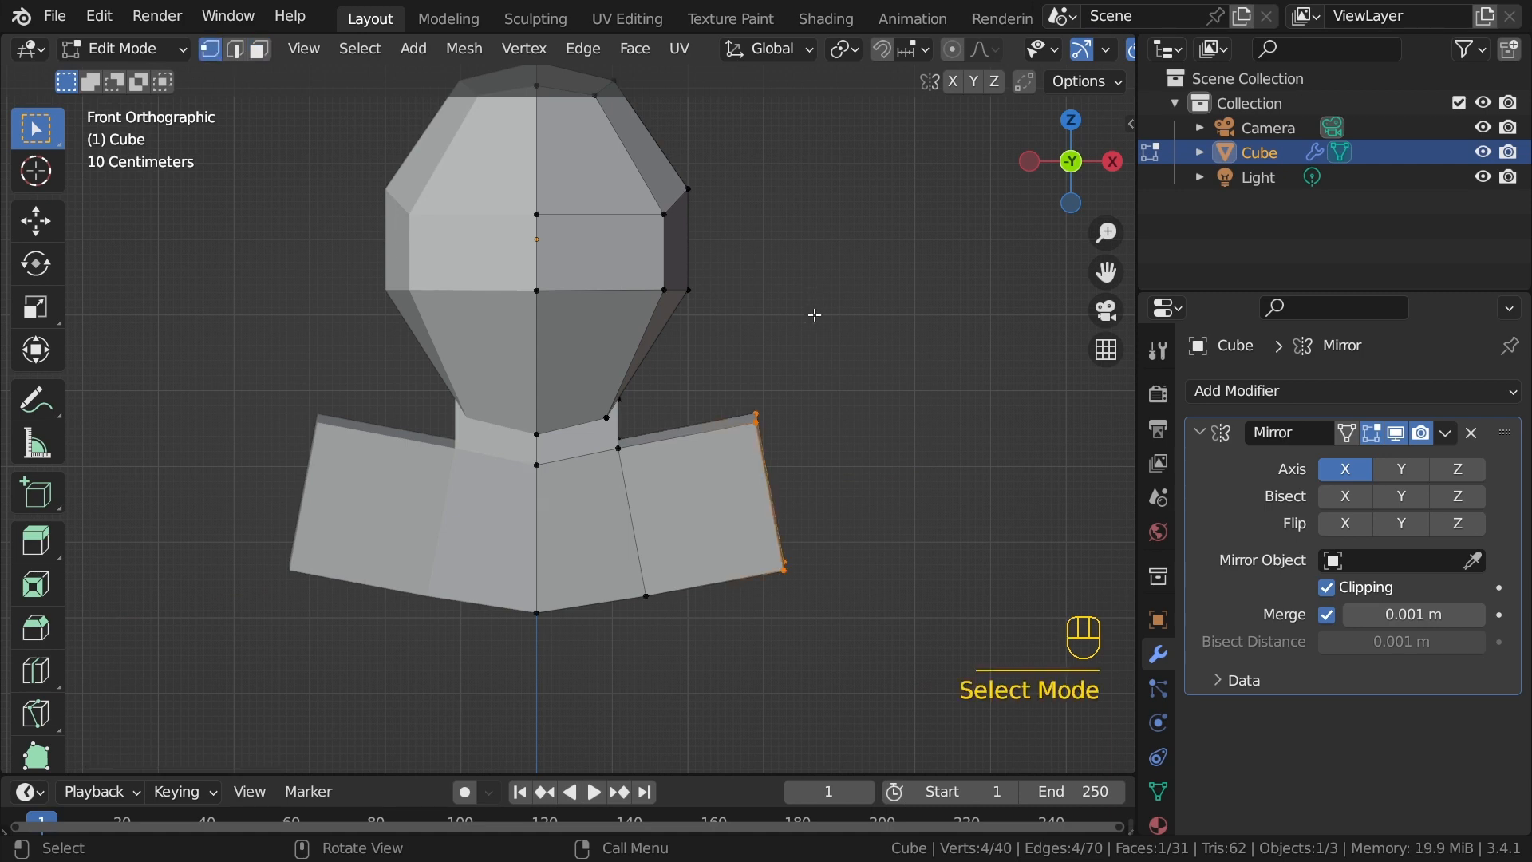
{"action": "key", "text": "alt+z"}
{"action": "left_click_drag", "start_coordinate": [715, 365], "coordinate": [828, 466]}
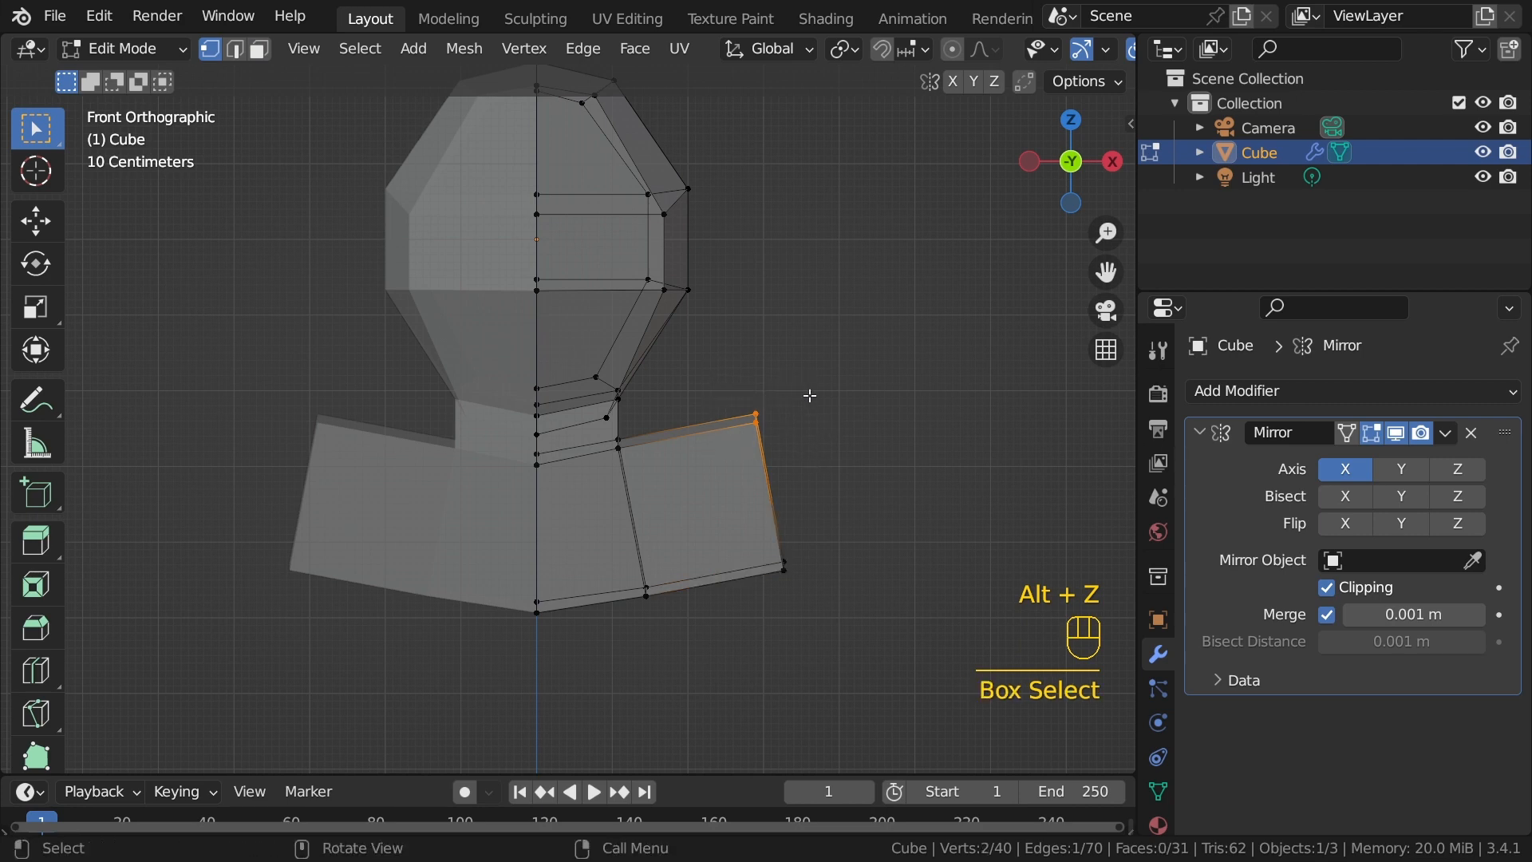
{"action": "key", "text": "g"}
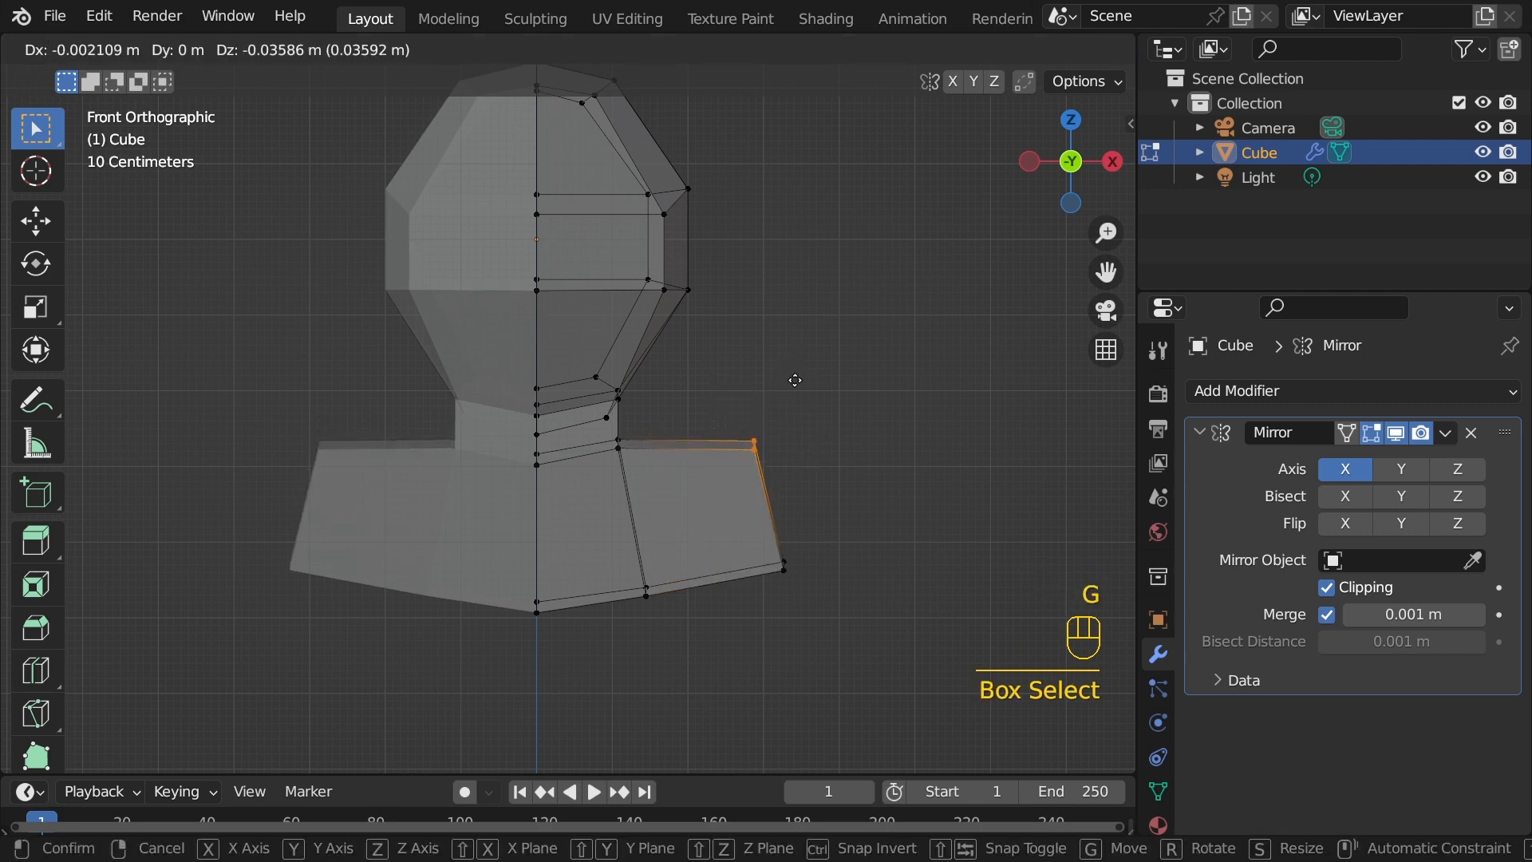
{"action": "key", "text": "z"}
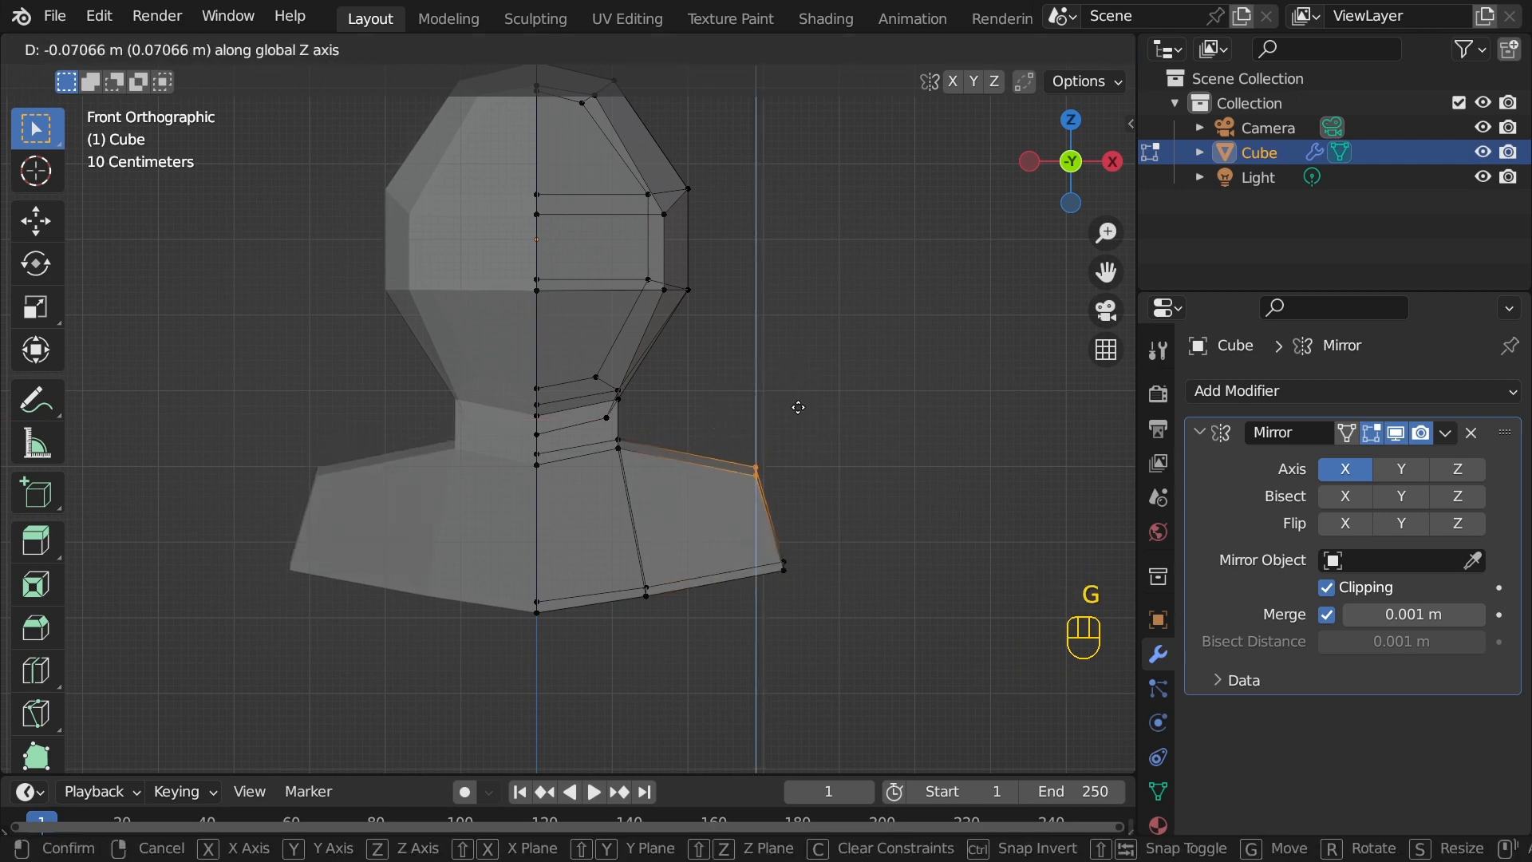
{"action": "left_click", "coordinate": [798, 404]}
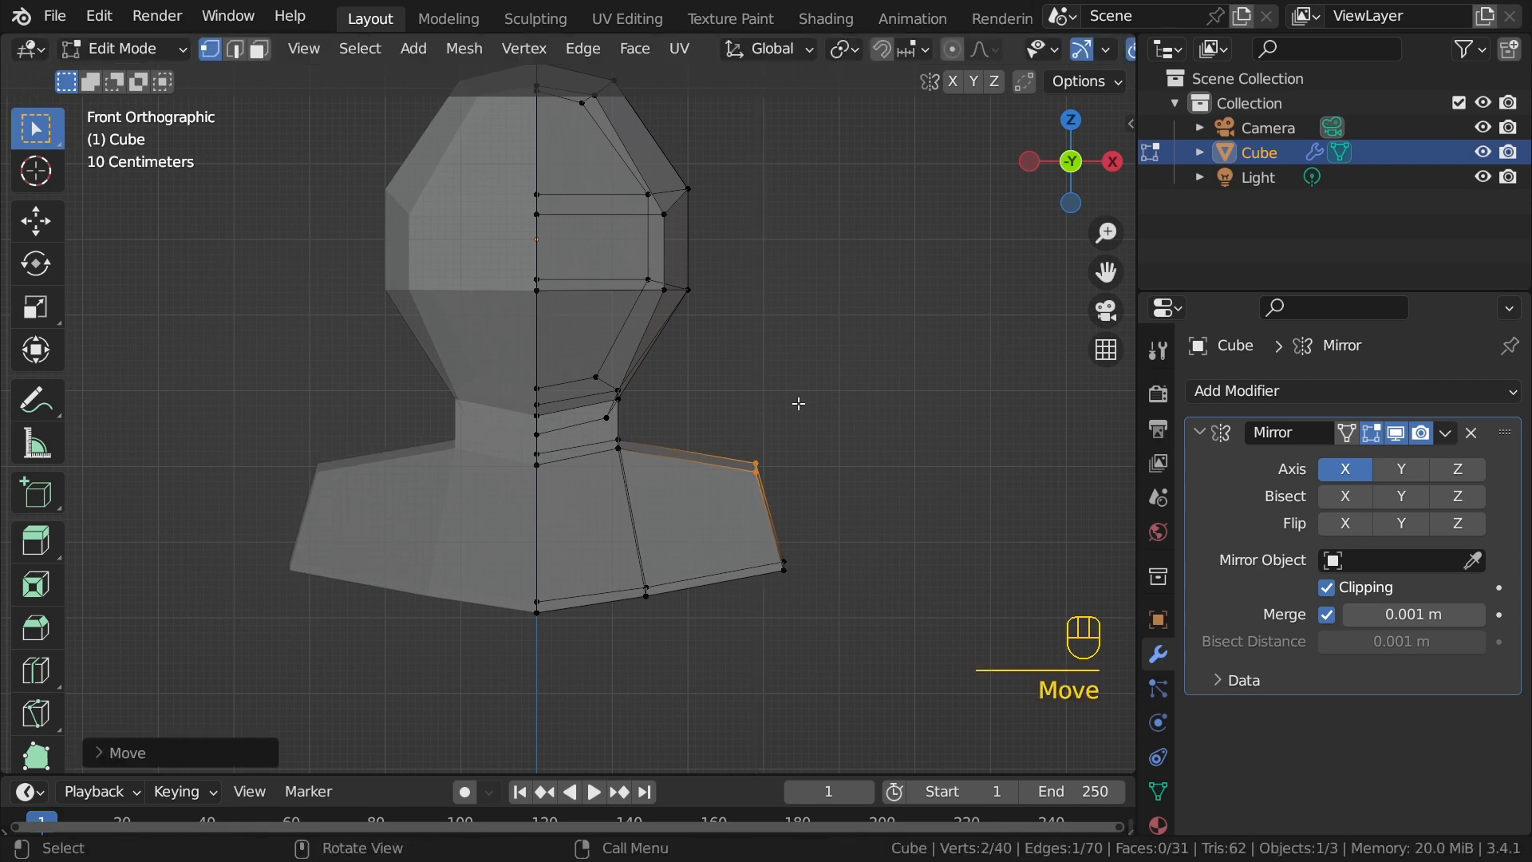
Step: In the right side view, move the front bottom vertices of the chest forward along Y about 0.14 m
{"action": "key", "text": "KP_3"}
{"action": "left_click_drag", "start_coordinate": [493, 545], "coordinate": [572, 643]}
{"action": "key", "text": "g"}
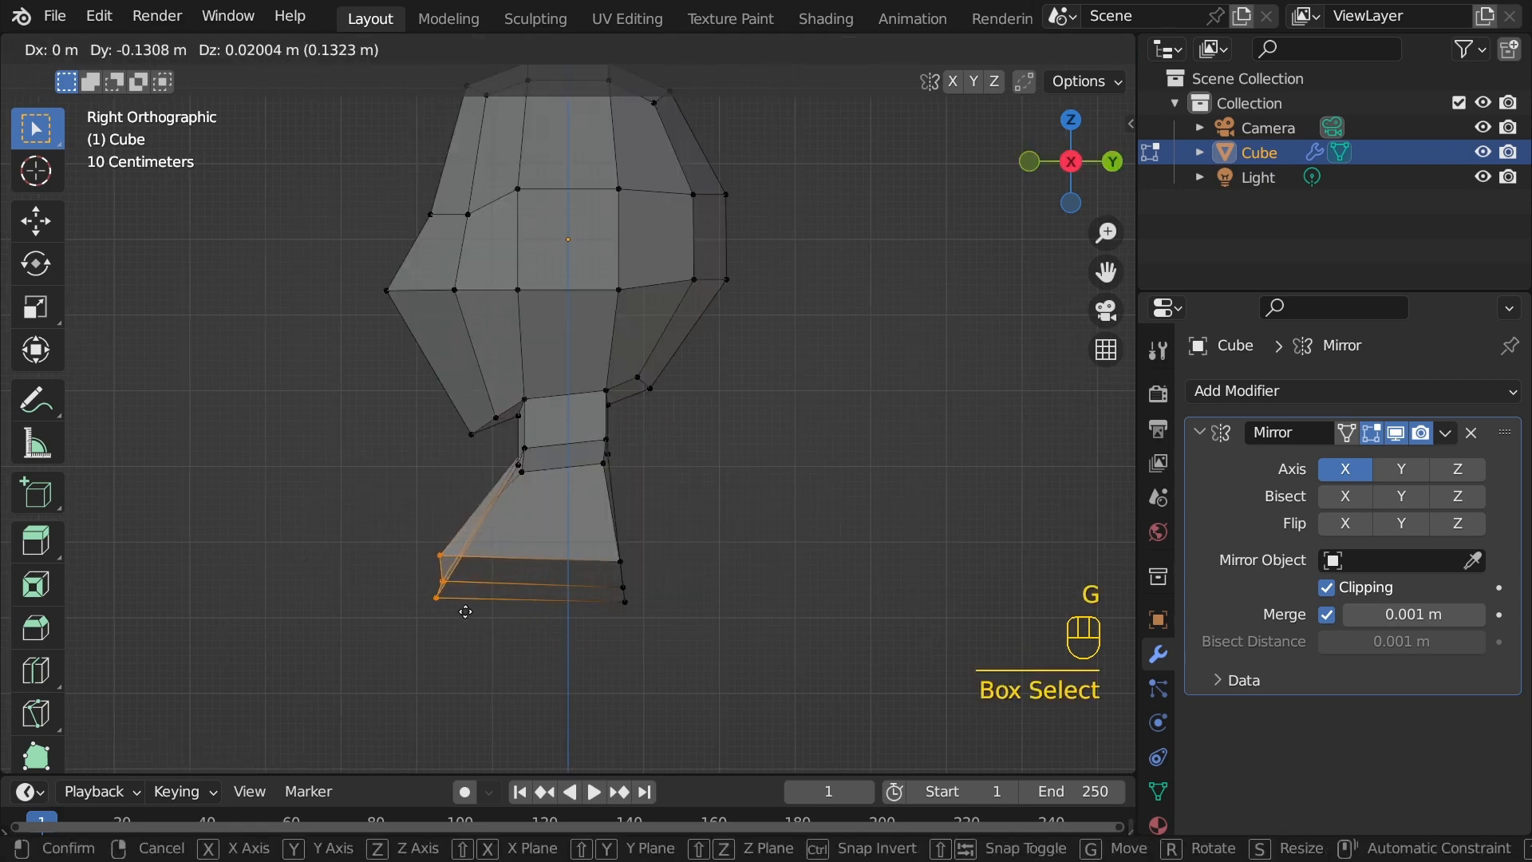
{"action": "left_click", "coordinate": [466, 611]}
Step: Move the rear bottom vertices of the chest backward along Y about 0.08 m and turn X-ray off
{"action": "left_click_drag", "start_coordinate": [564, 521], "coordinate": [667, 638]}
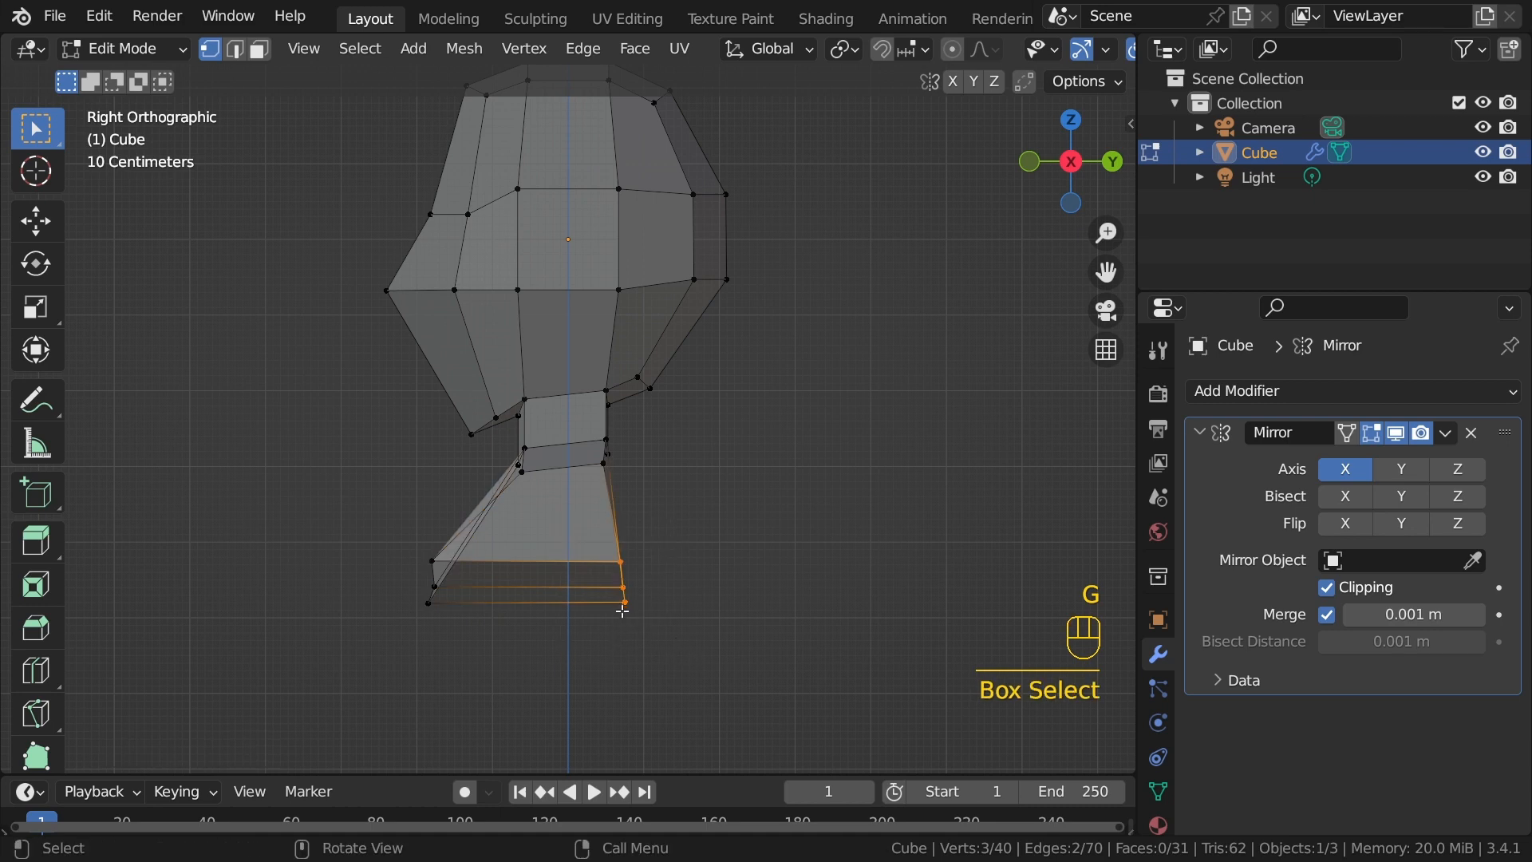
{"action": "key", "text": "g"}
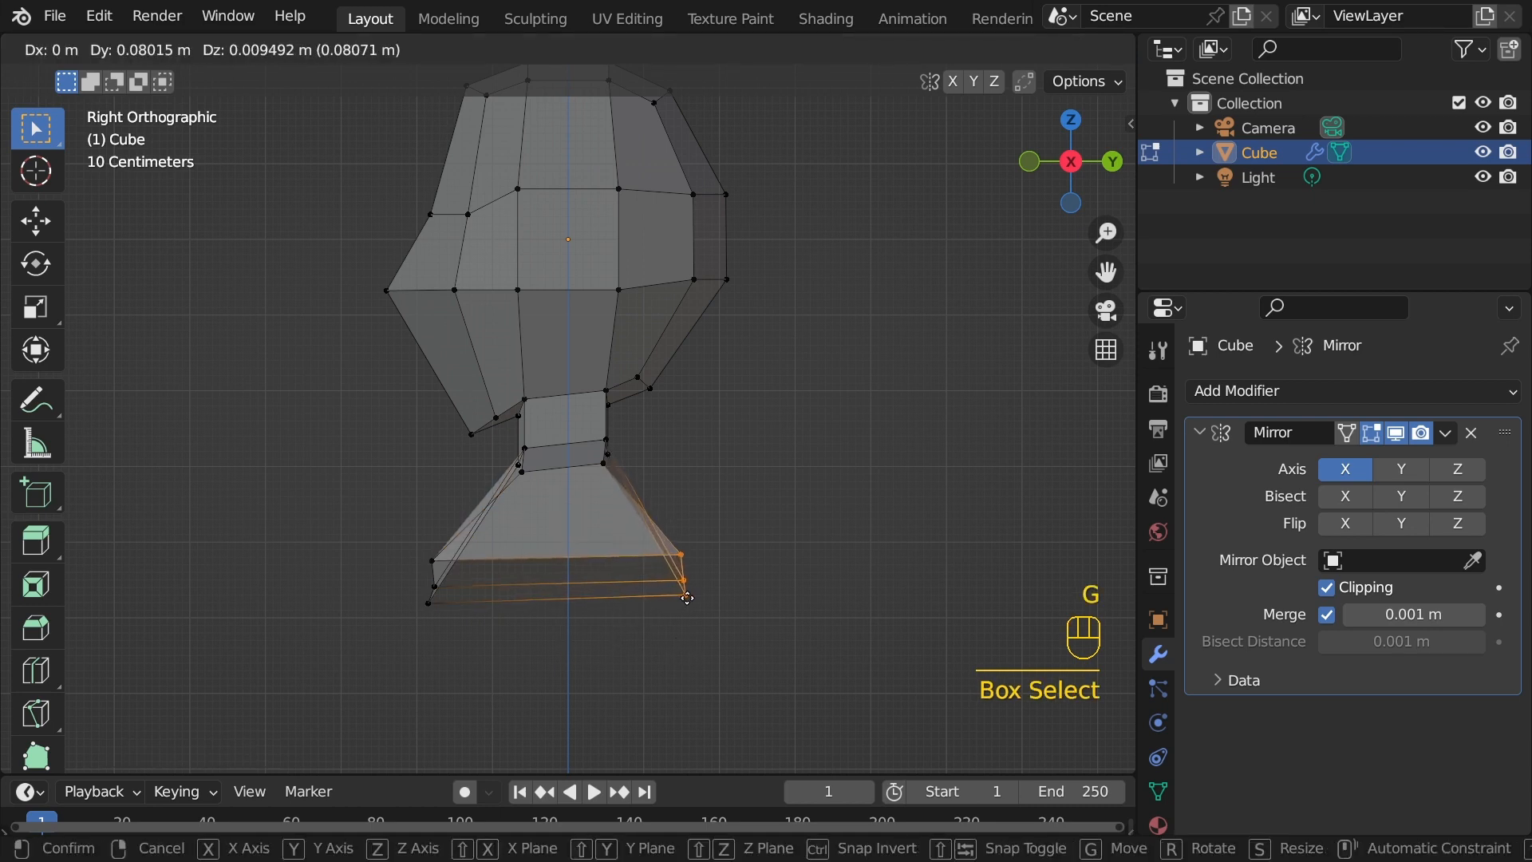
{"action": "left_click", "coordinate": [683, 600]}
{"action": "middle_click_drag", "start_coordinate": [522, 555], "coordinate": [599, 592]}
{"action": "key", "text": "alt+z"}
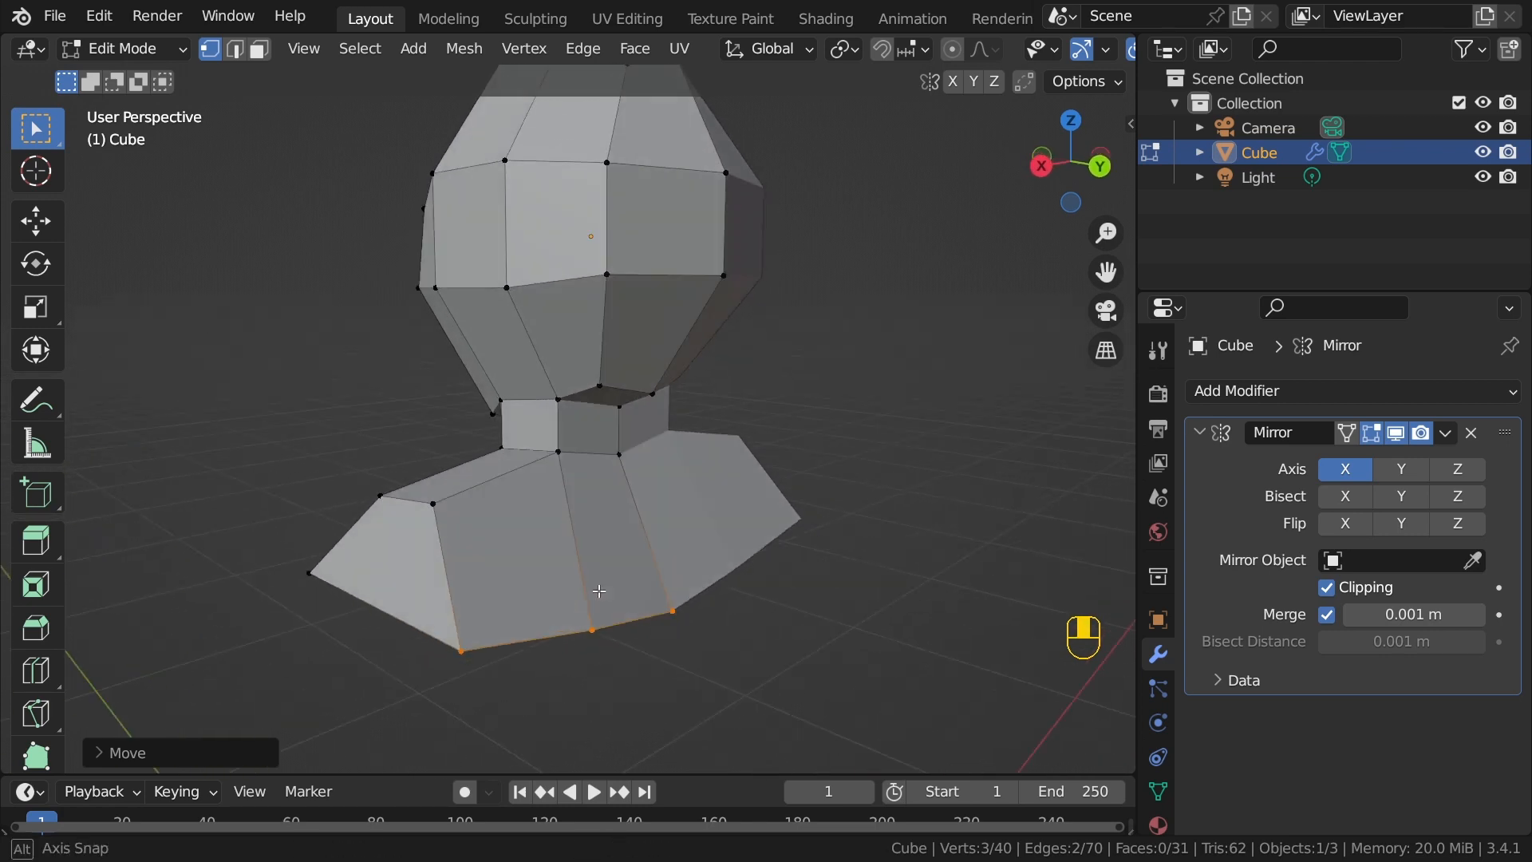
Step: Select the four front and back centreline vertices of the neck and scale them along Y to about 1.10
{"action": "left_click", "coordinate": [619, 454]}
{"action": "middle_click_drag", "start_coordinate": [619, 454], "coordinate": [584, 553], "text": "shift"}
{"action": "scroll", "coordinate": [612, 629], "scroll_direction": "up", "scroll_amount": 3}
{"action": "middle_click_drag", "start_coordinate": [619, 608], "coordinate": [707, 352], "text": "shift"}
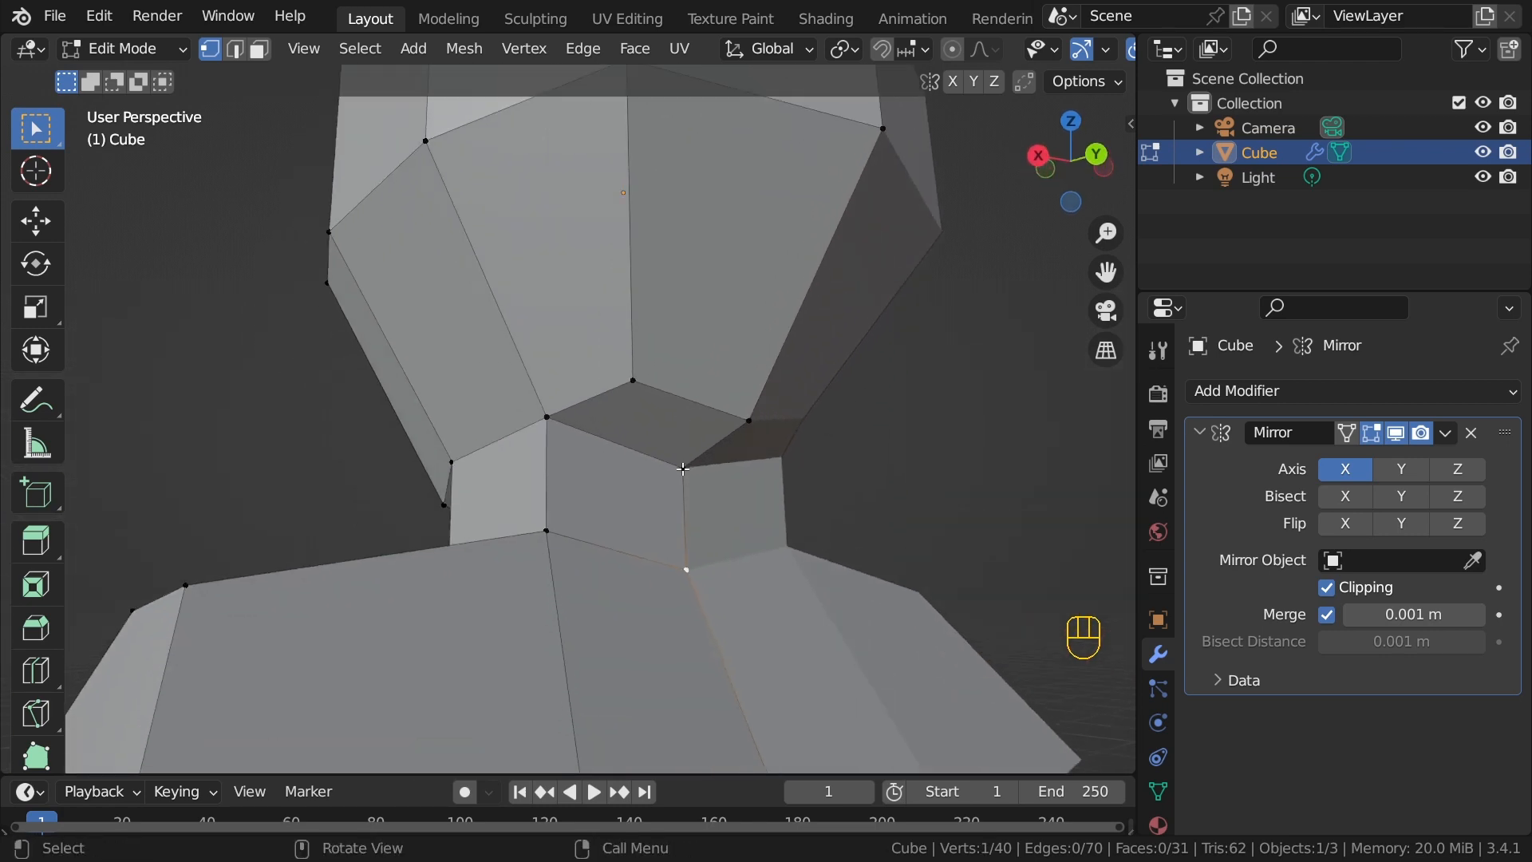
{"action": "left_click", "coordinate": [683, 469], "text": "shift"}
{"action": "middle_click_drag", "start_coordinate": [452, 431], "coordinate": [565, 601]}
{"action": "left_click", "coordinate": [551, 576], "text": "shift"}
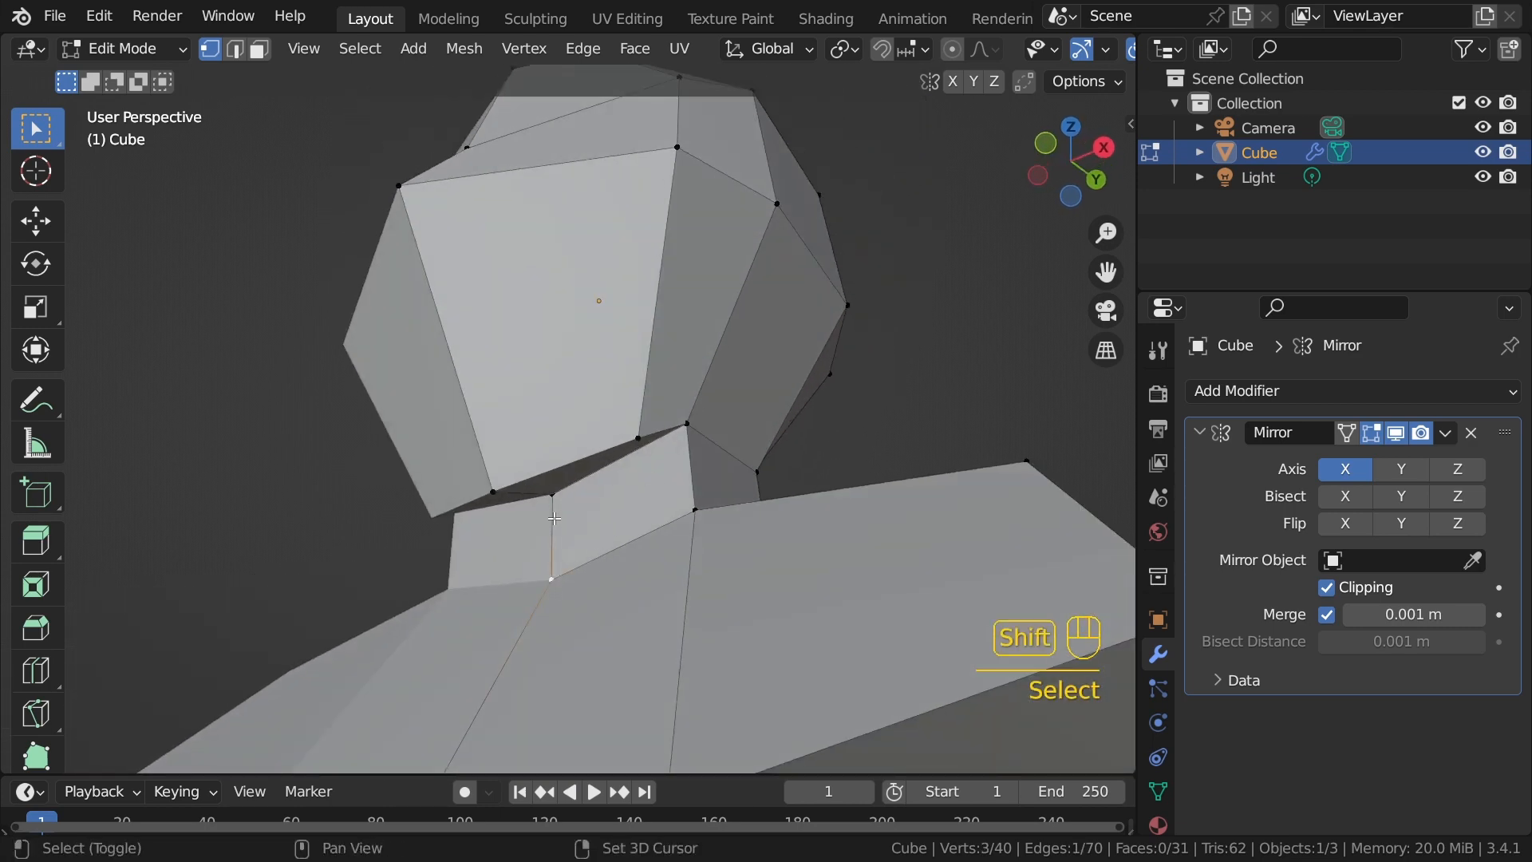
{"action": "scroll", "coordinate": [785, 461], "scroll_direction": "down", "scroll_amount": 3}
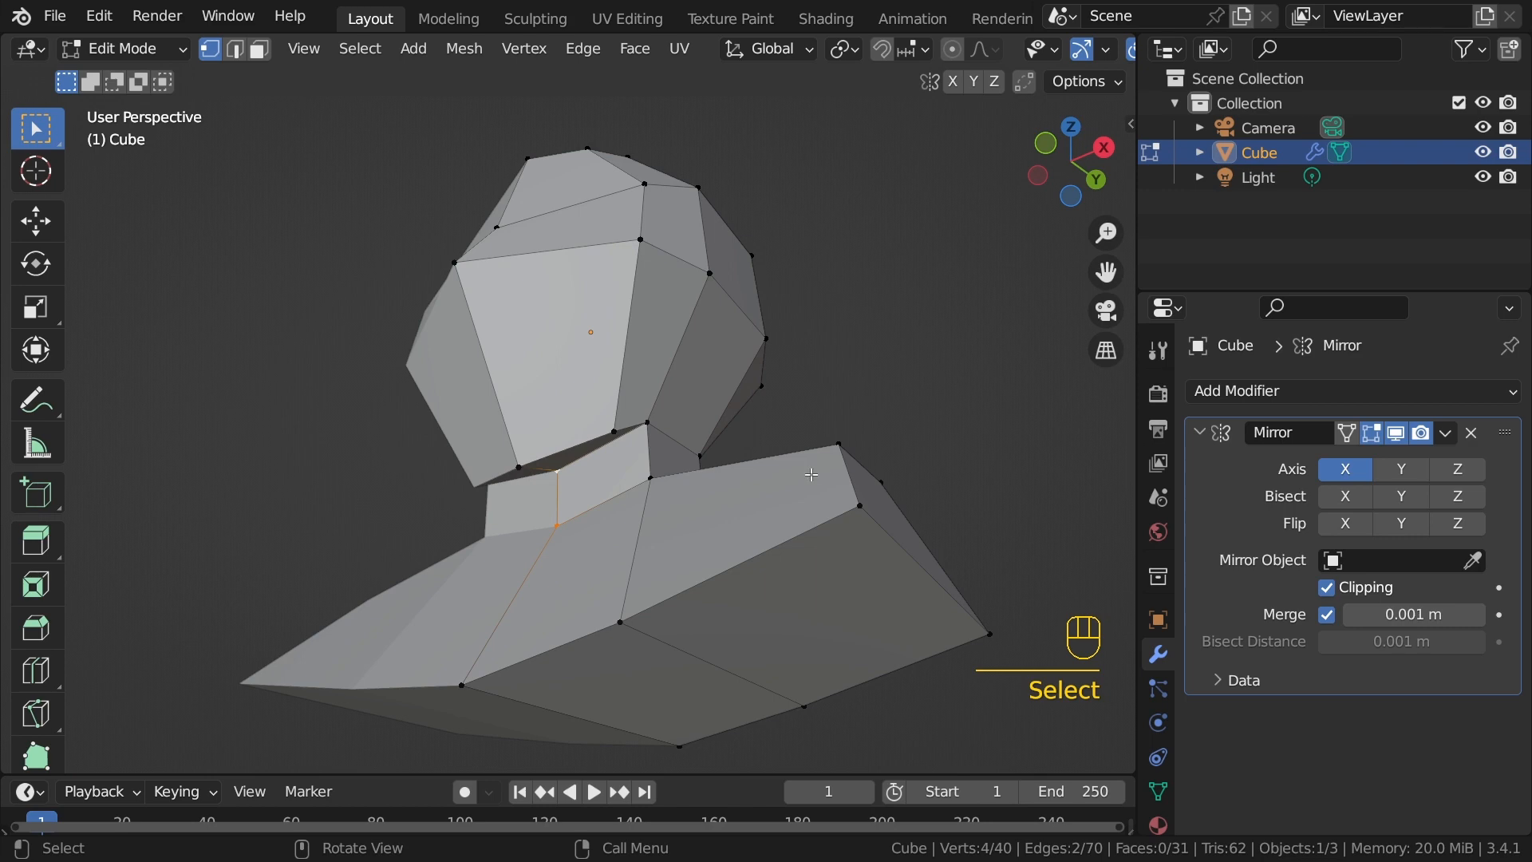
{"action": "middle_click_drag", "start_coordinate": [811, 475], "coordinate": [668, 501], "text": "alt"}
{"action": "key", "text": "s"}
{"action": "key", "text": "x"}
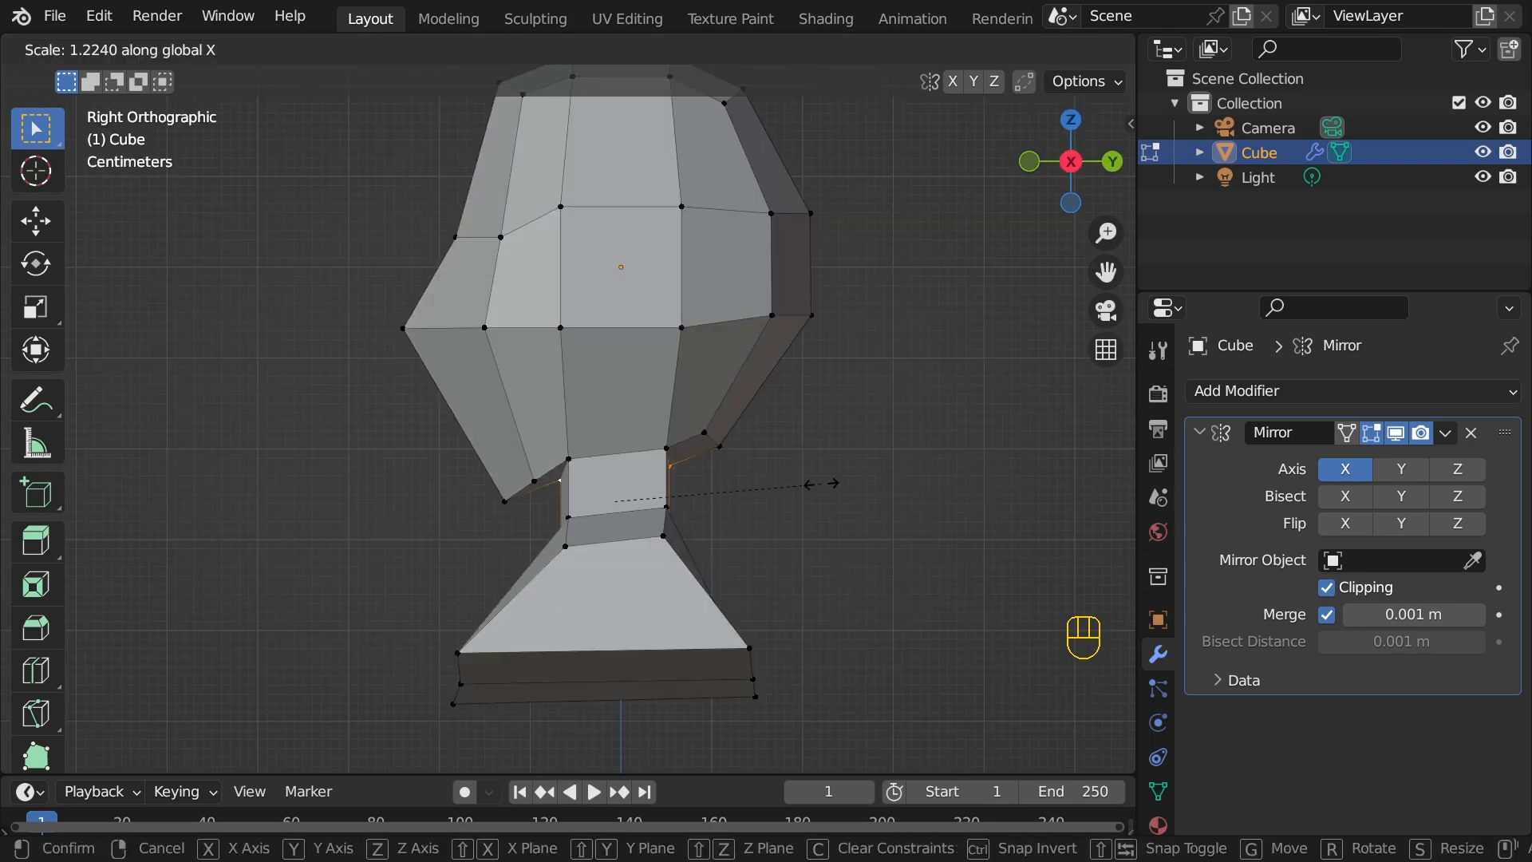
{"action": "key", "text": "y"}
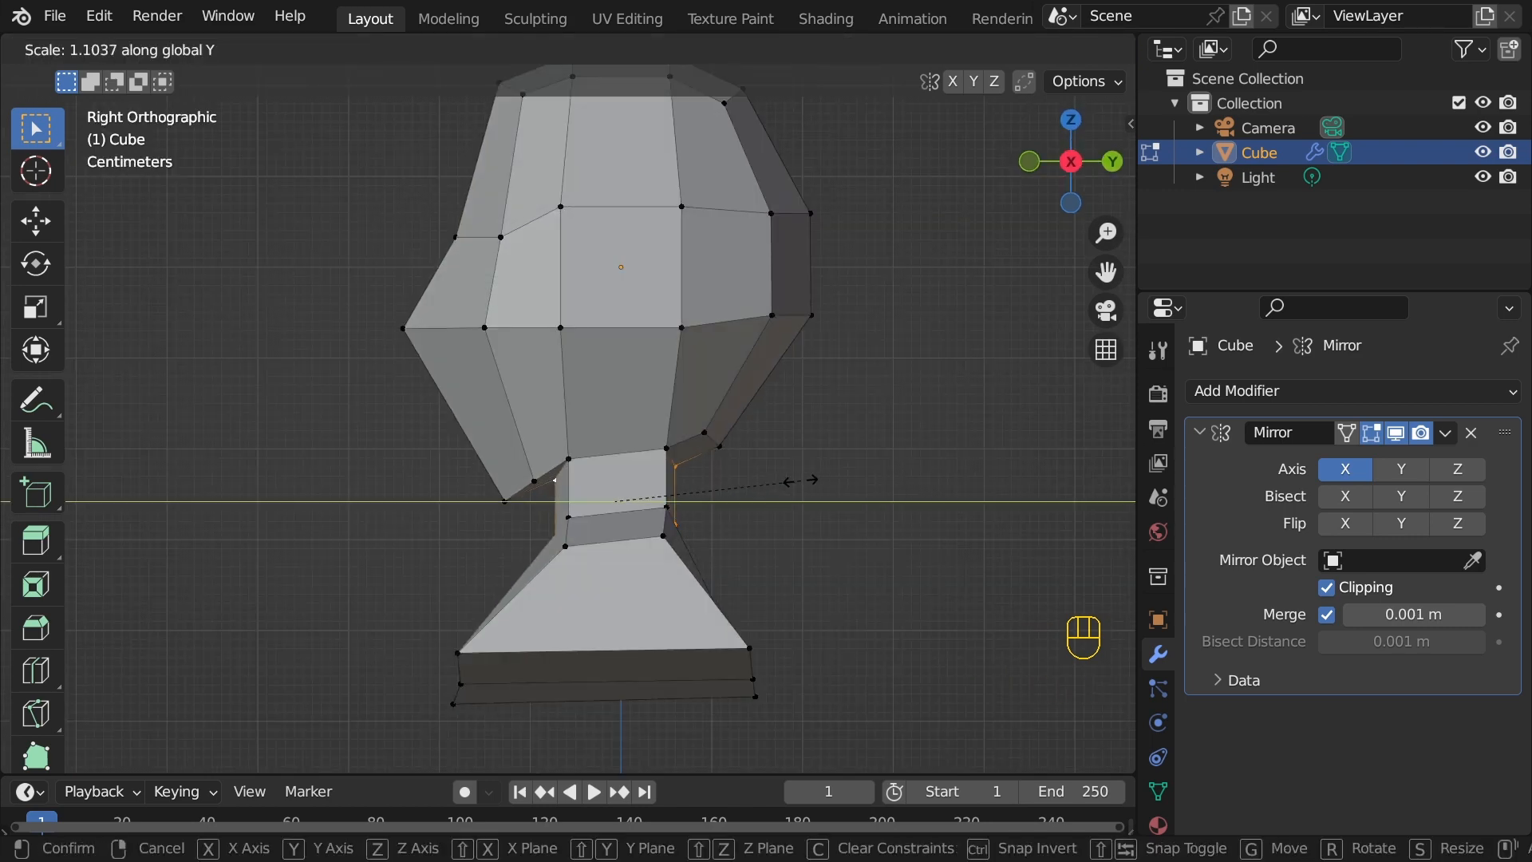
{"action": "left_click", "coordinate": [802, 479]}
Step: Select all bottom vertices of the chest and shoulders through the mesh and flatten them with a Z scale of 0
{"action": "middle_click_drag", "start_coordinate": [804, 478], "coordinate": [601, 472], "text": "alt"}
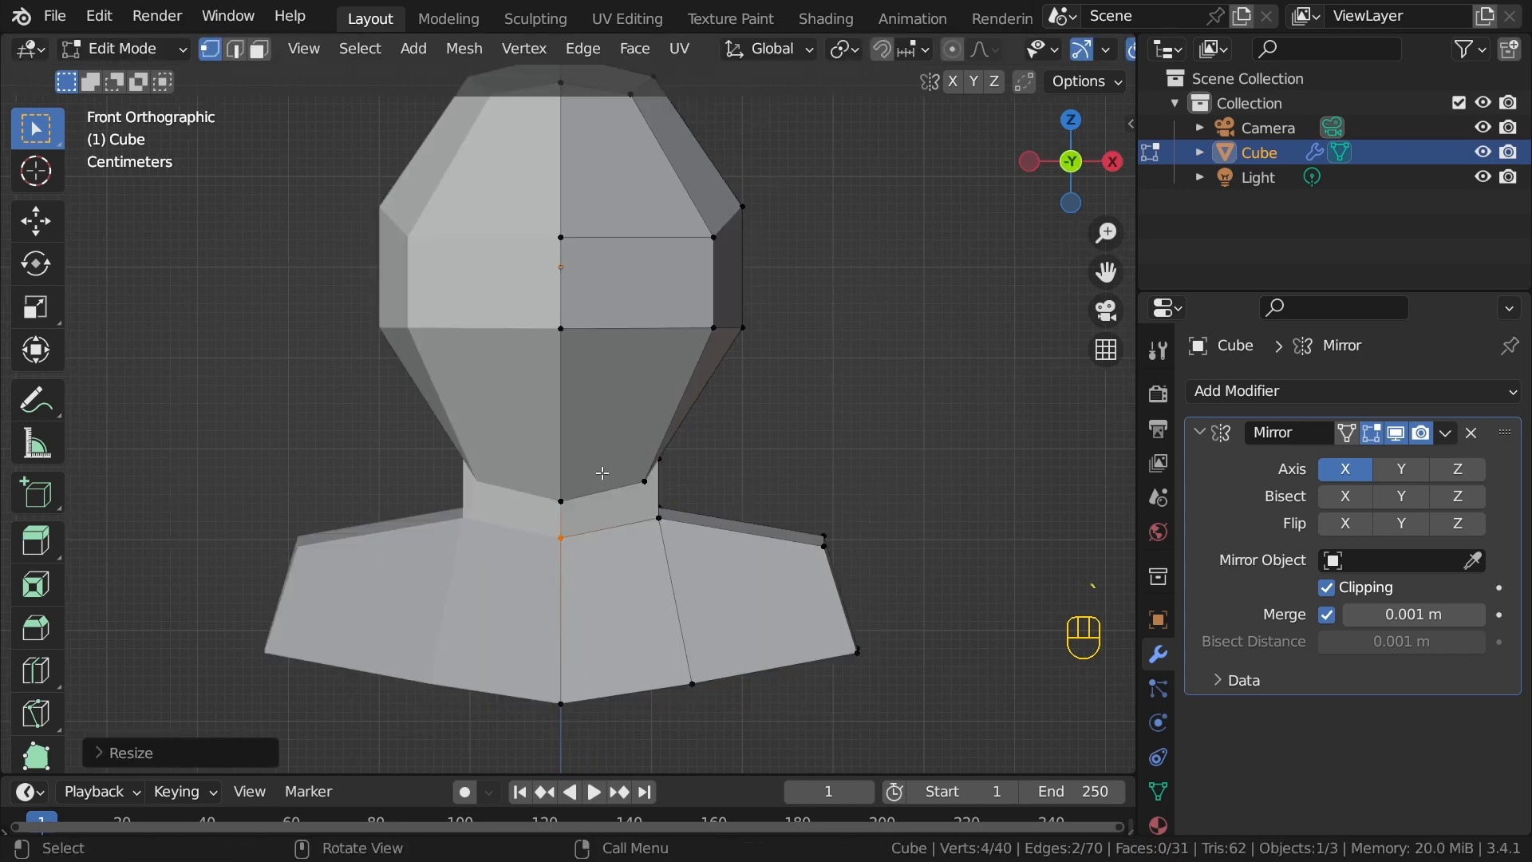
{"action": "middle_click_drag", "start_coordinate": [739, 509], "coordinate": [752, 413], "text": "shift"}
{"action": "key", "text": "alt+z"}
{"action": "left_click_drag", "start_coordinate": [455, 462], "coordinate": [974, 643]}
{"action": "key", "text": "alt+z"}
{"action": "mouse_move", "coordinate": [786, 687]}
{"action": "middle_mouse_down"}
{"action": "mouse_move", "coordinate": [766, 486]}
{"action": "mouse_move", "coordinate": [647, 494]}
{"action": "middle_mouse_up"}
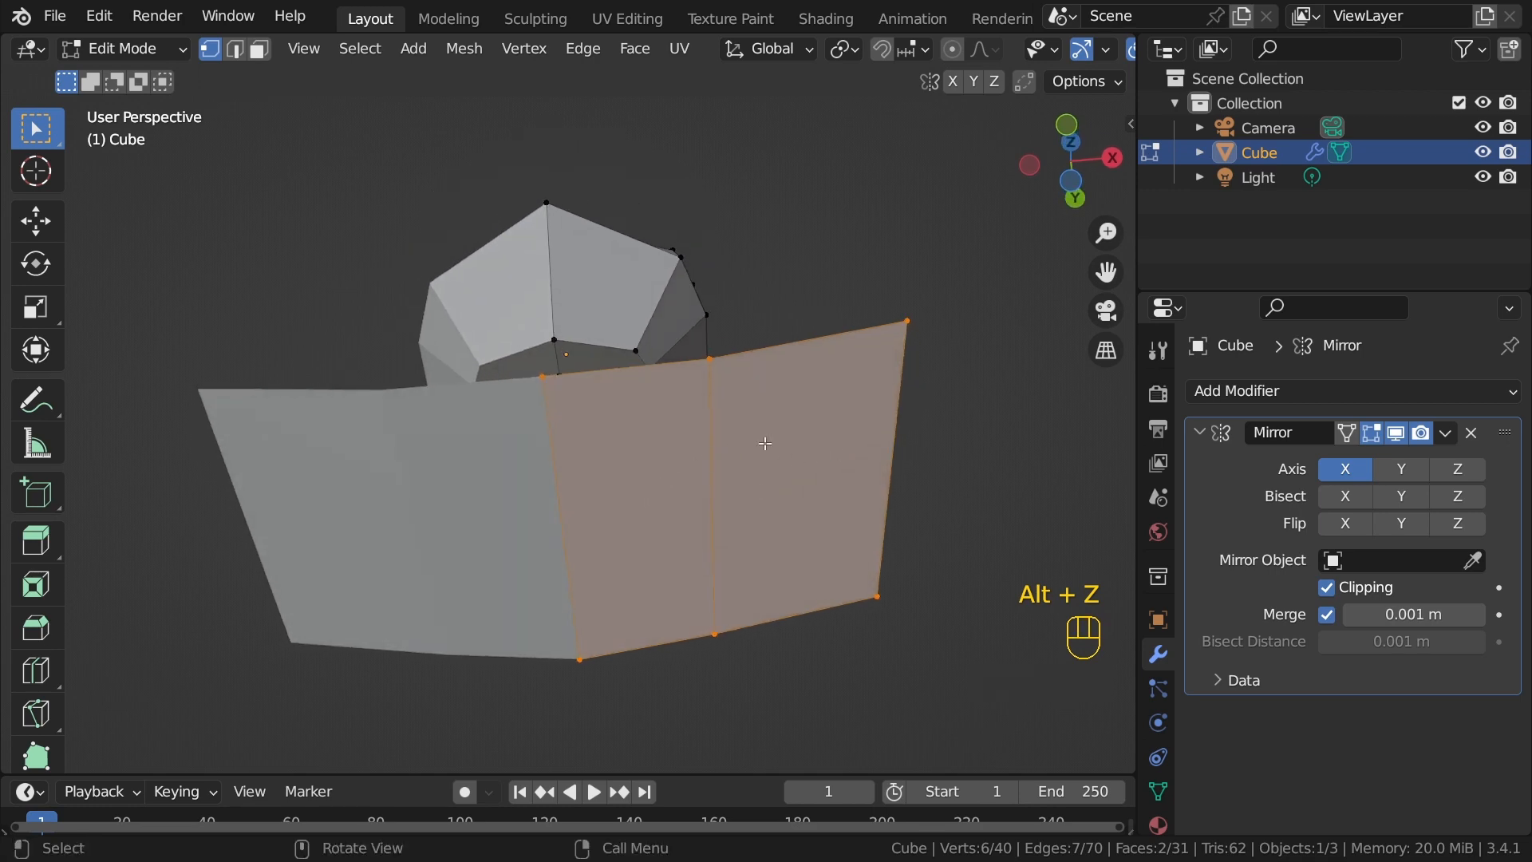
{"action": "key", "text": "KP_1"}
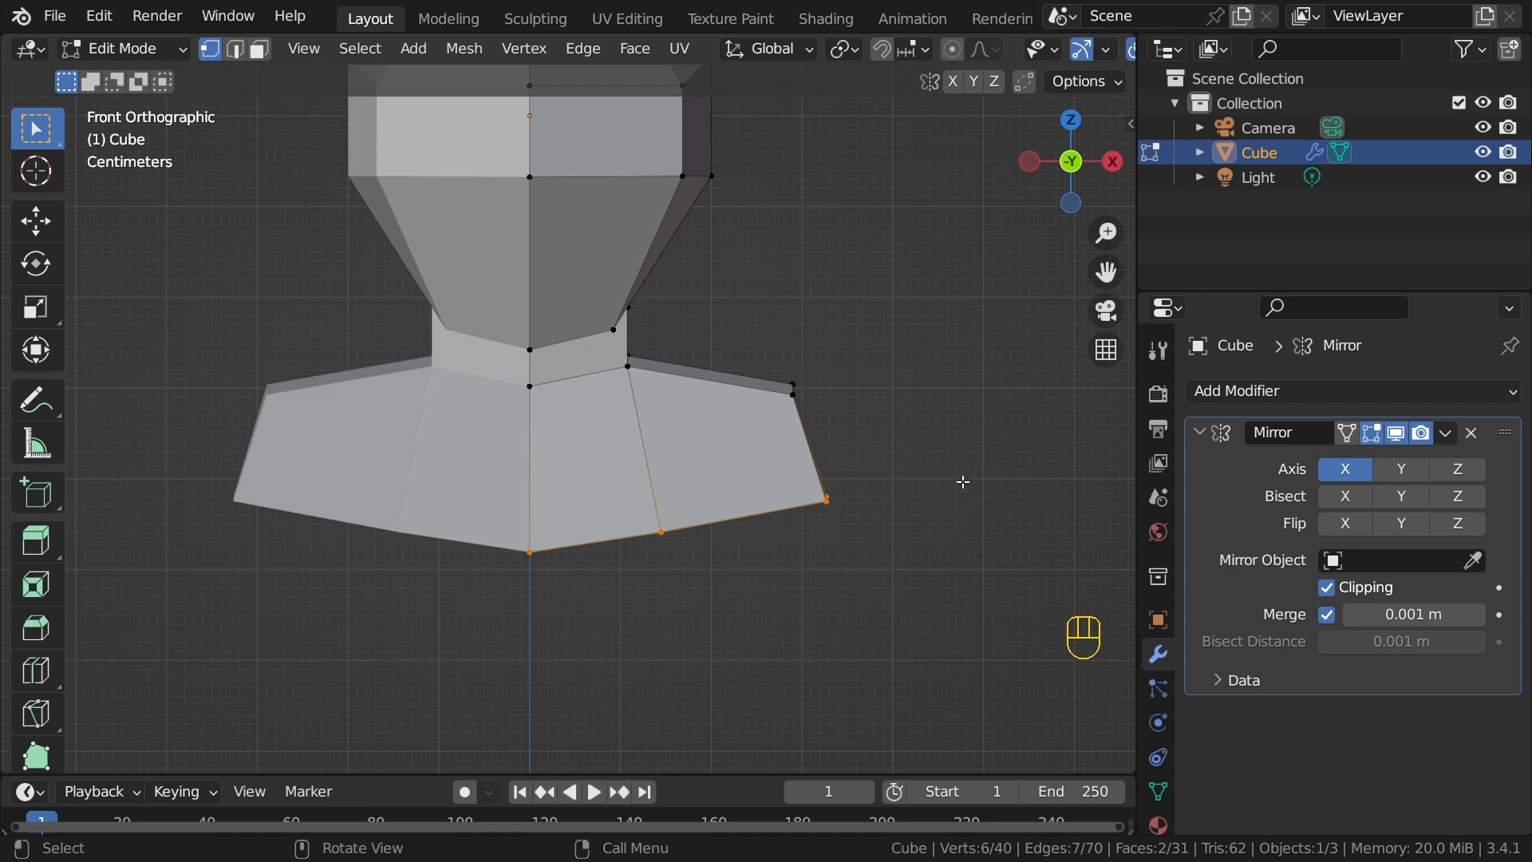
{"action": "key", "text": "s"}
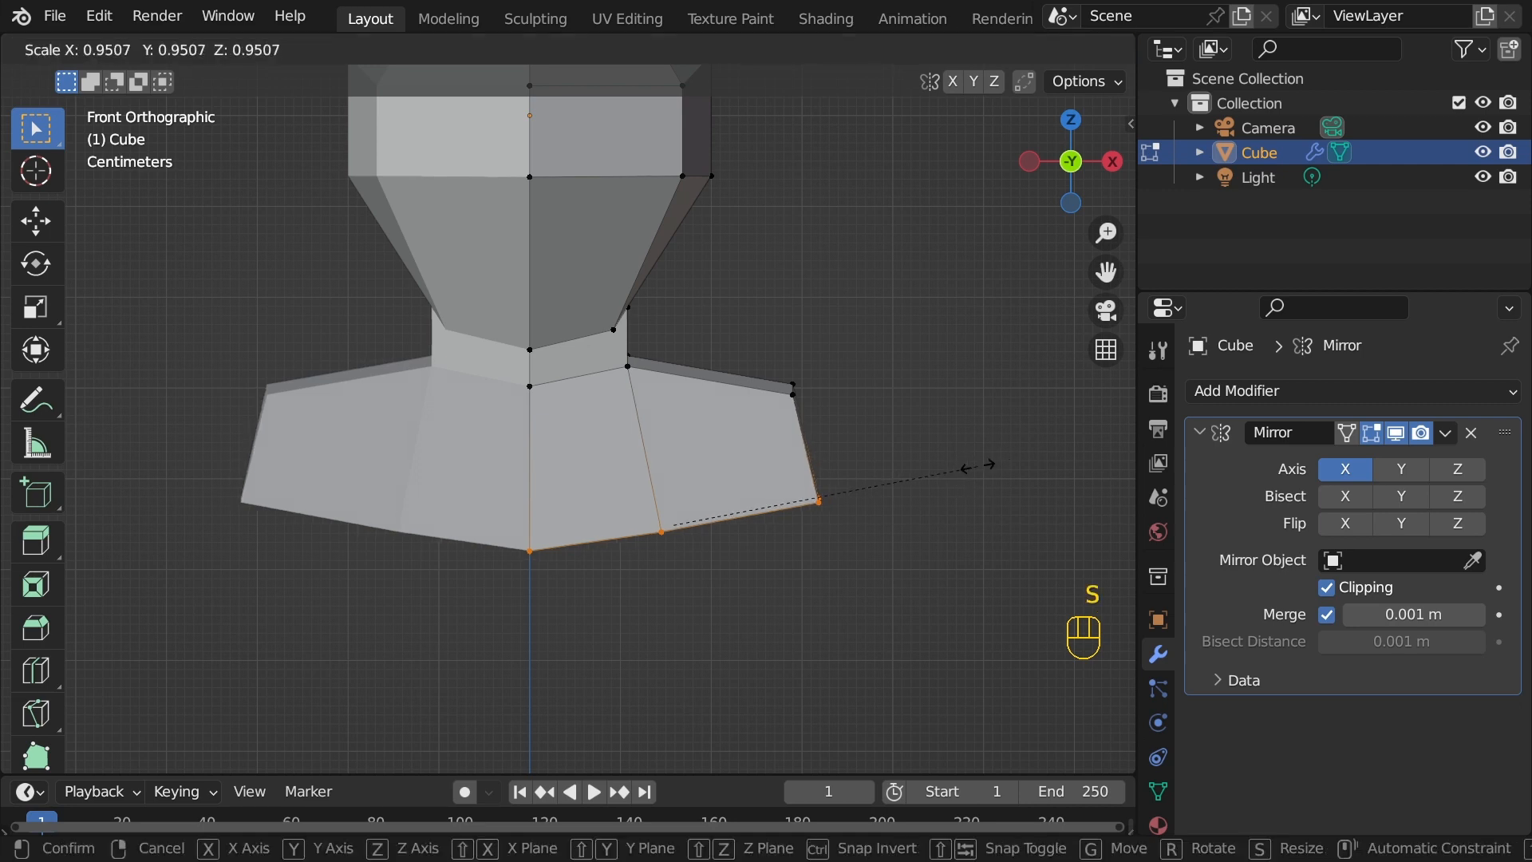
{"action": "key", "text": "z"}
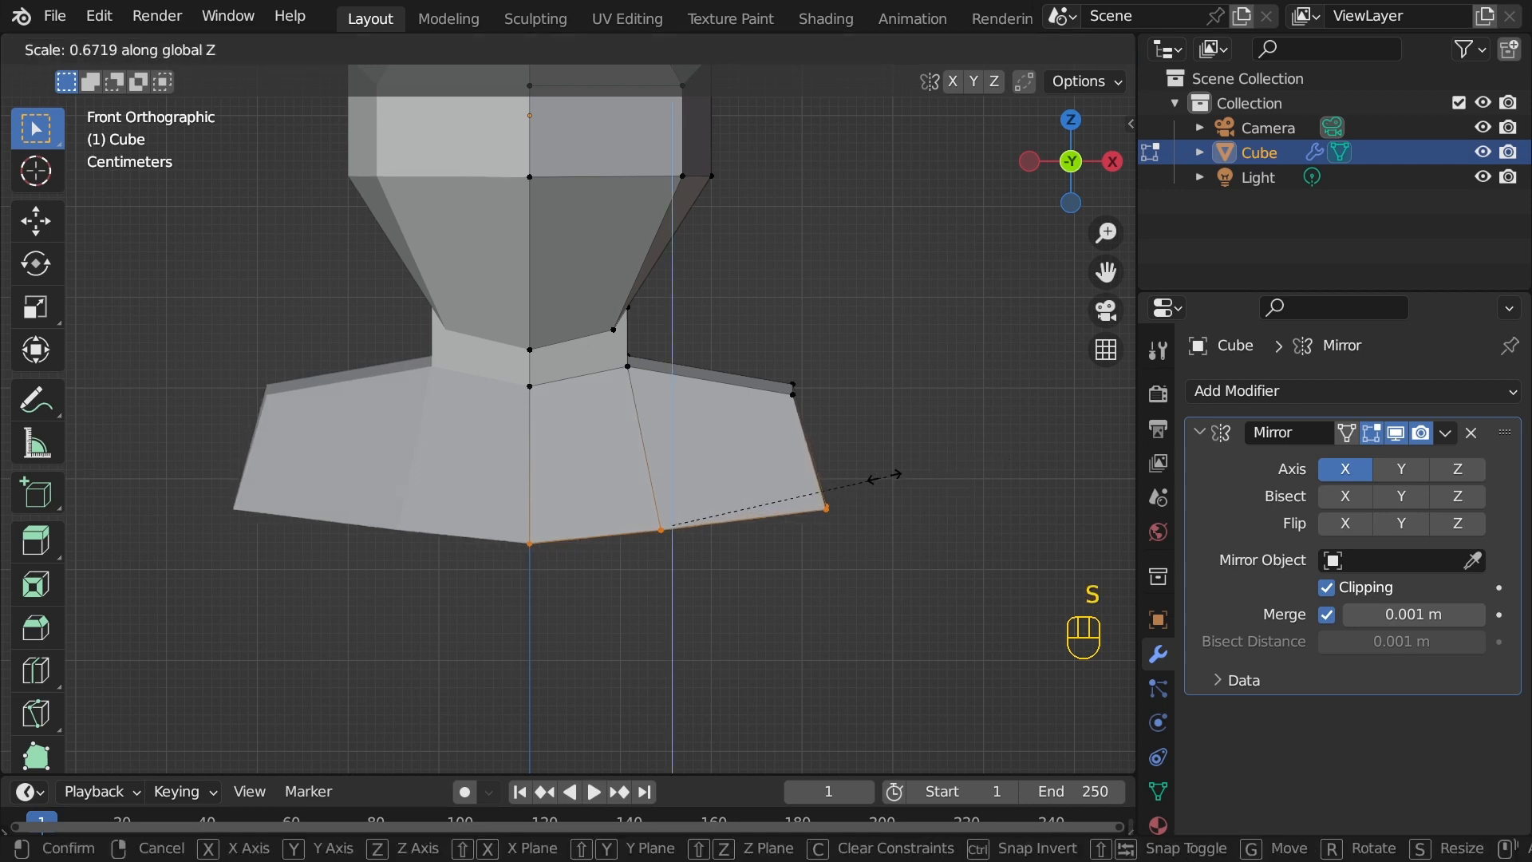
{"action": "type", "text": "0"}
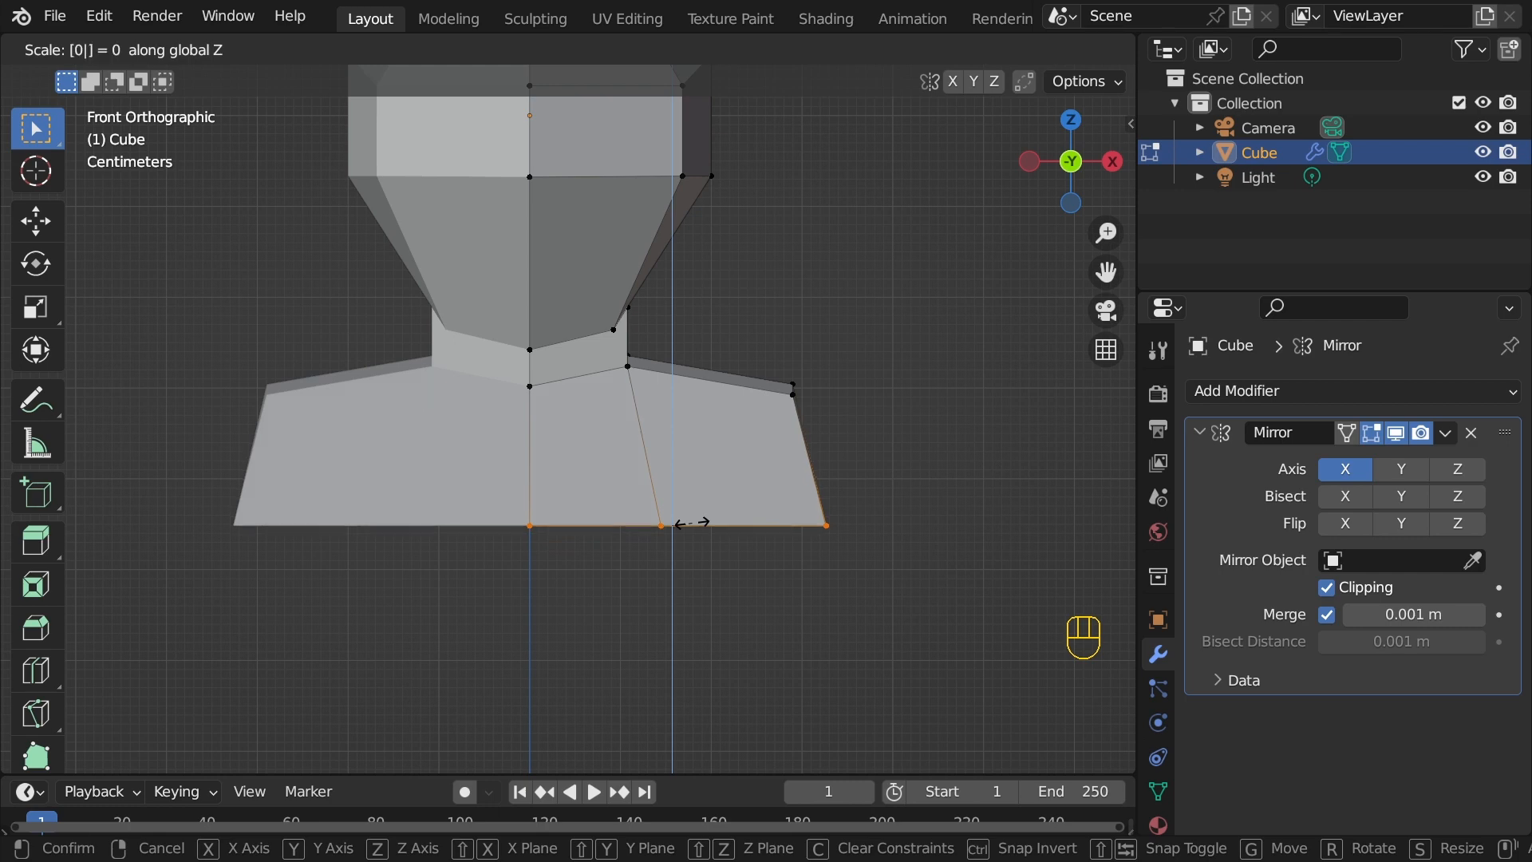
{"action": "left_click", "coordinate": [691, 522]}
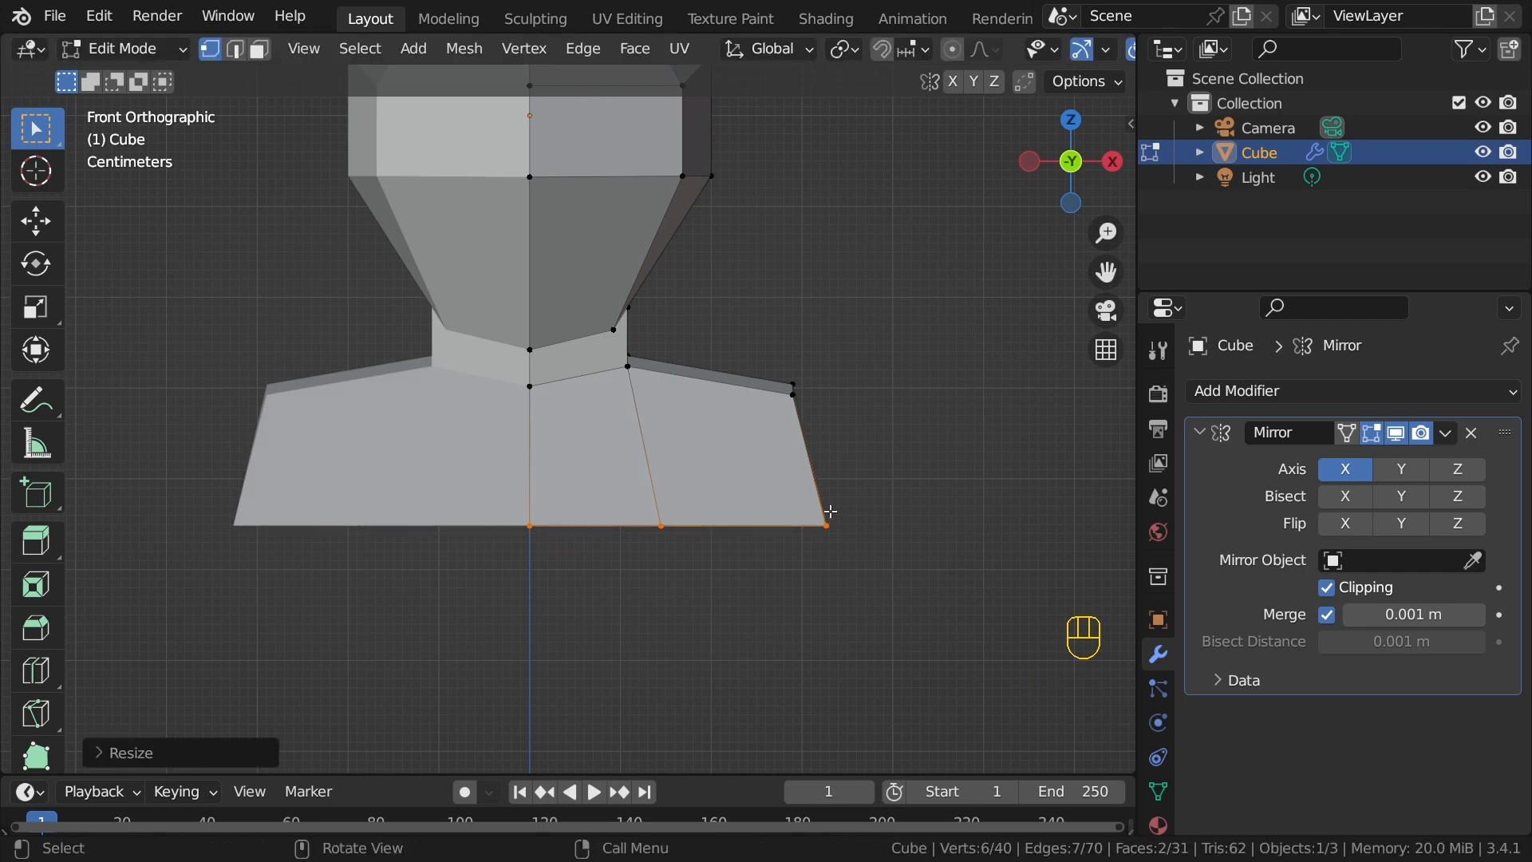
Step: With X-ray on, select the shoulder's outer end vertices and flatten them with an X scale of 0
{"action": "key", "text": "alt+z"}
{"action": "left_click_drag", "start_coordinate": [759, 330], "coordinate": [893, 596]}
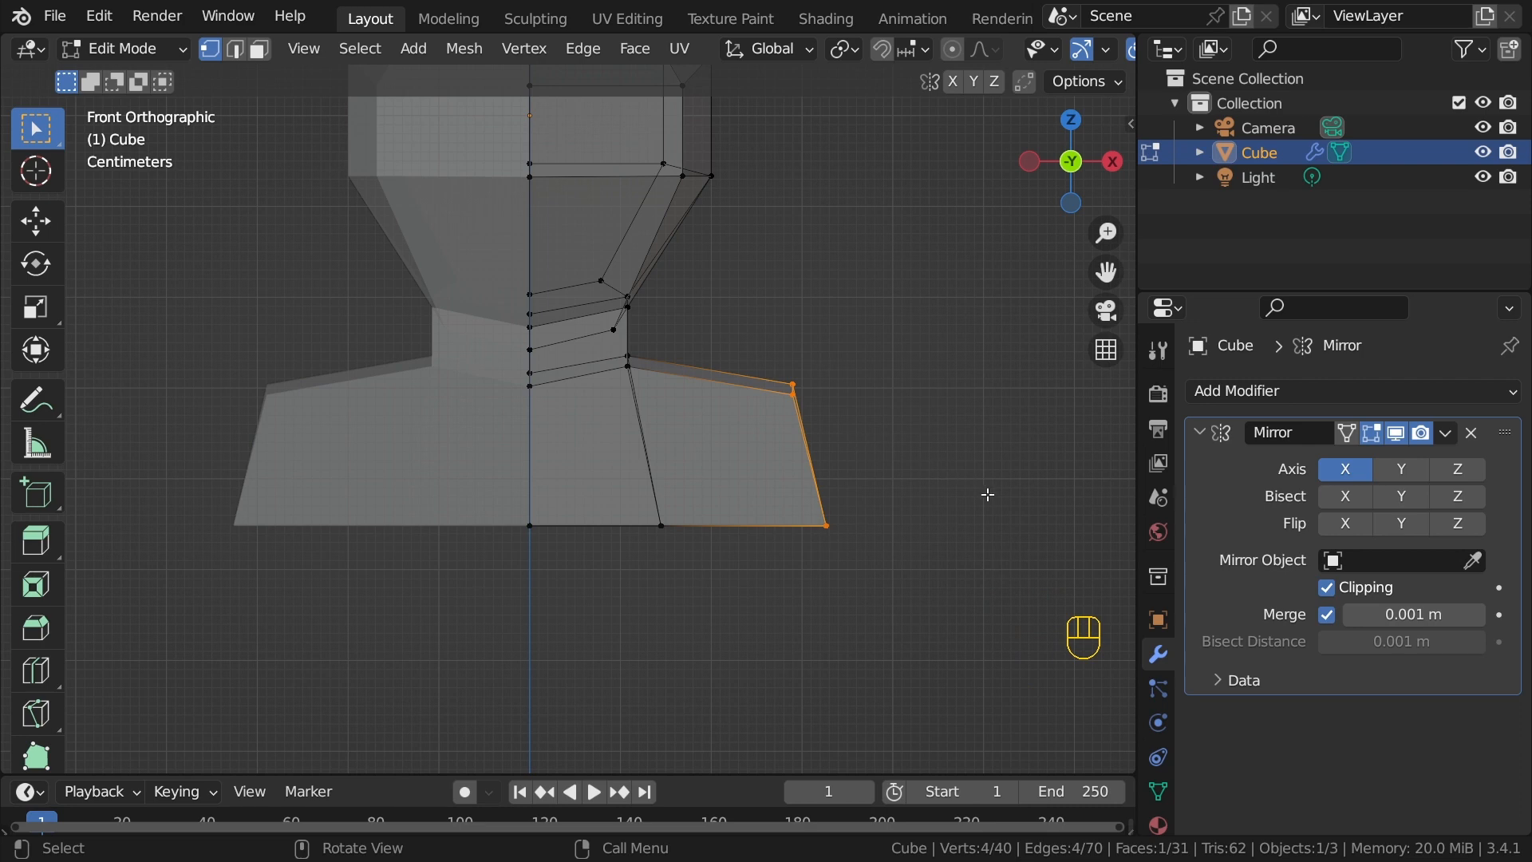
{"action": "key", "text": "s"}
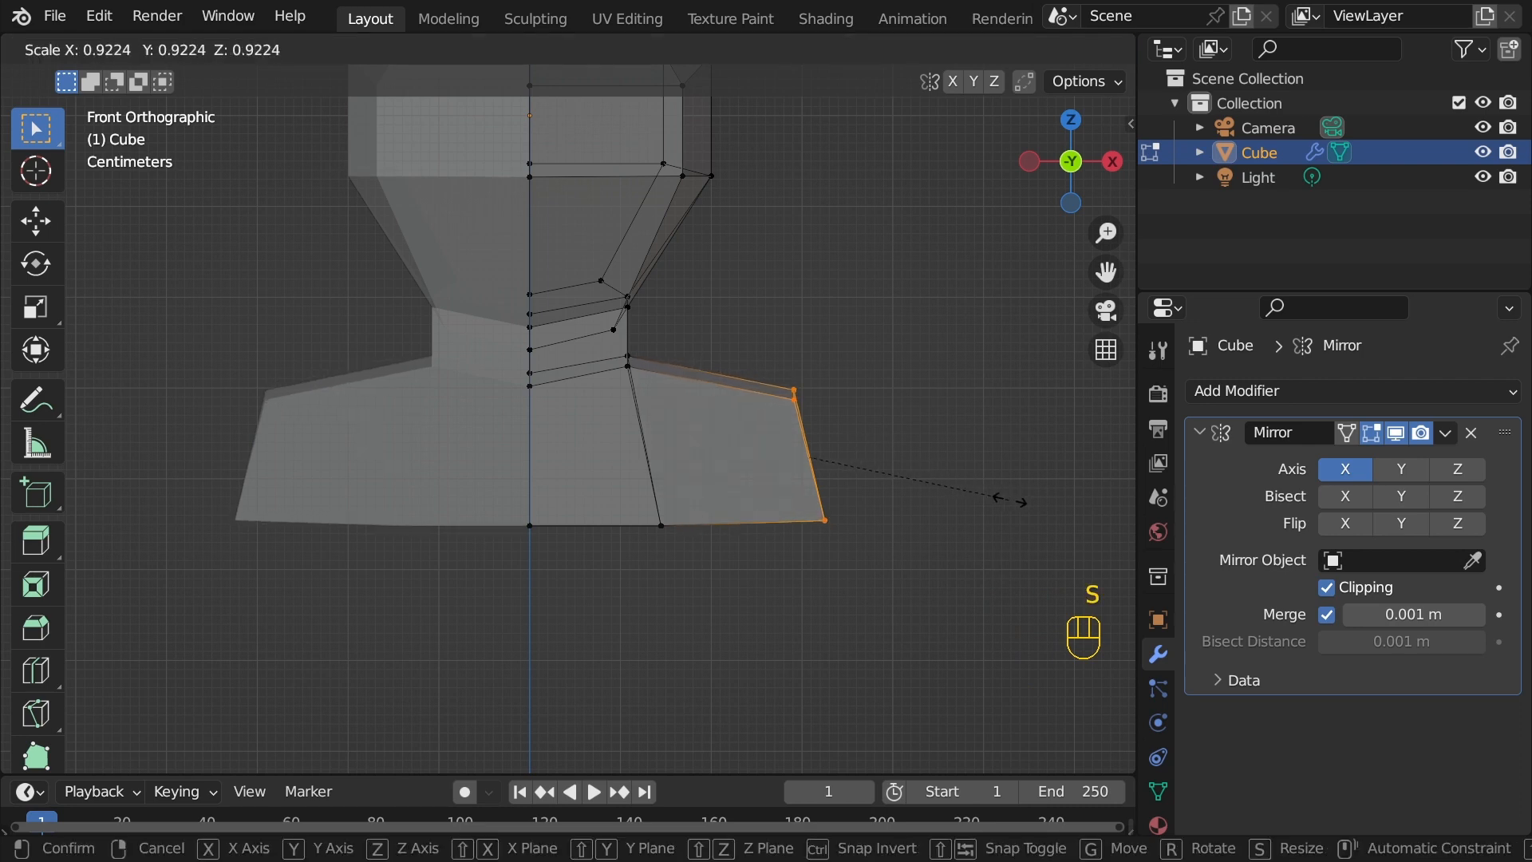
{"action": "key", "text": "x"}
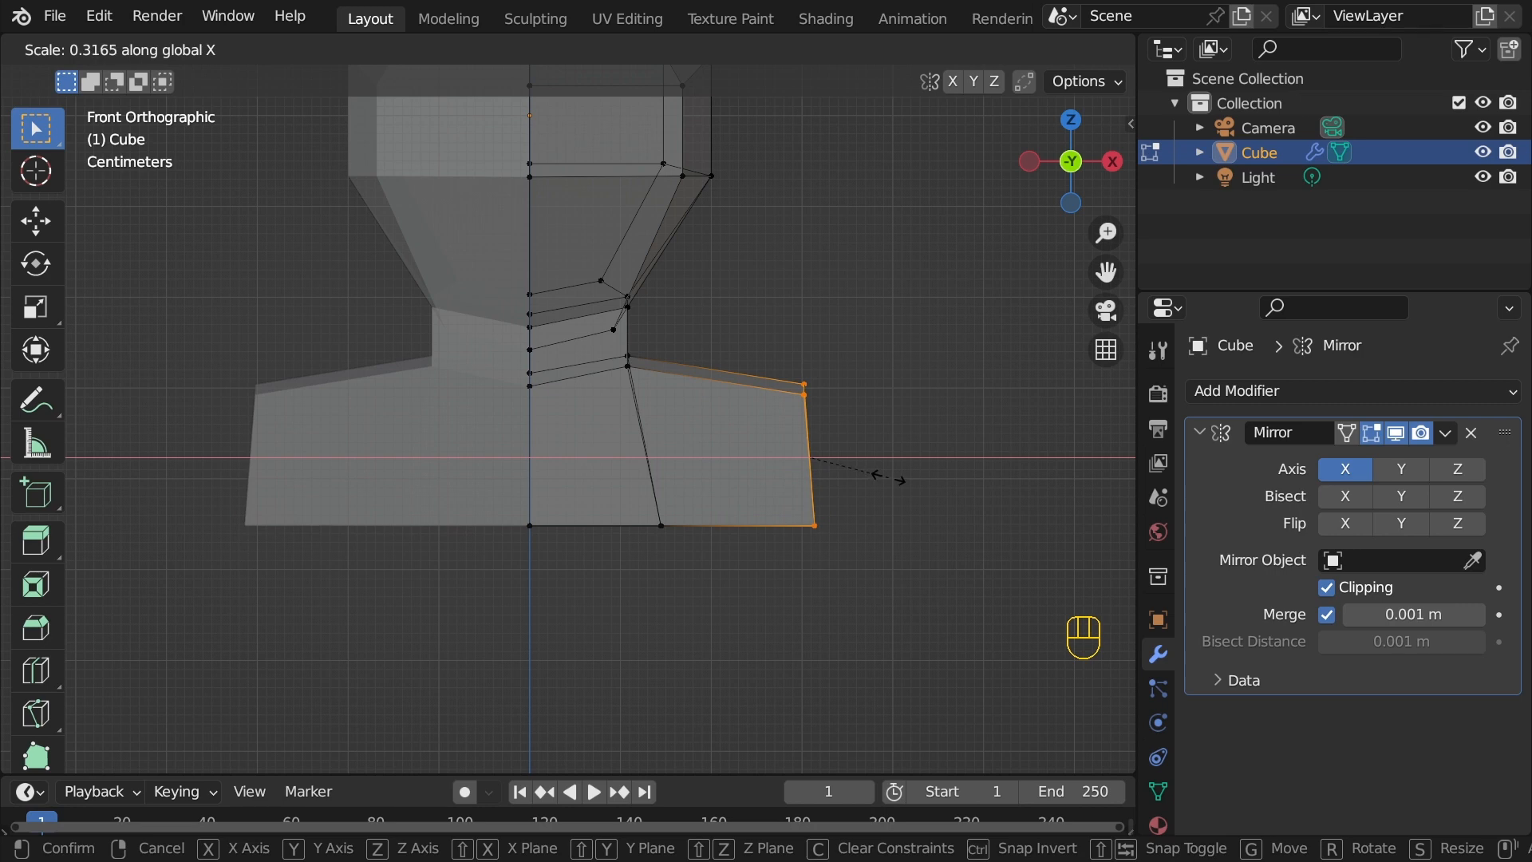
{"action": "key", "text": "0"}
{"action": "key", "text": "Return"}
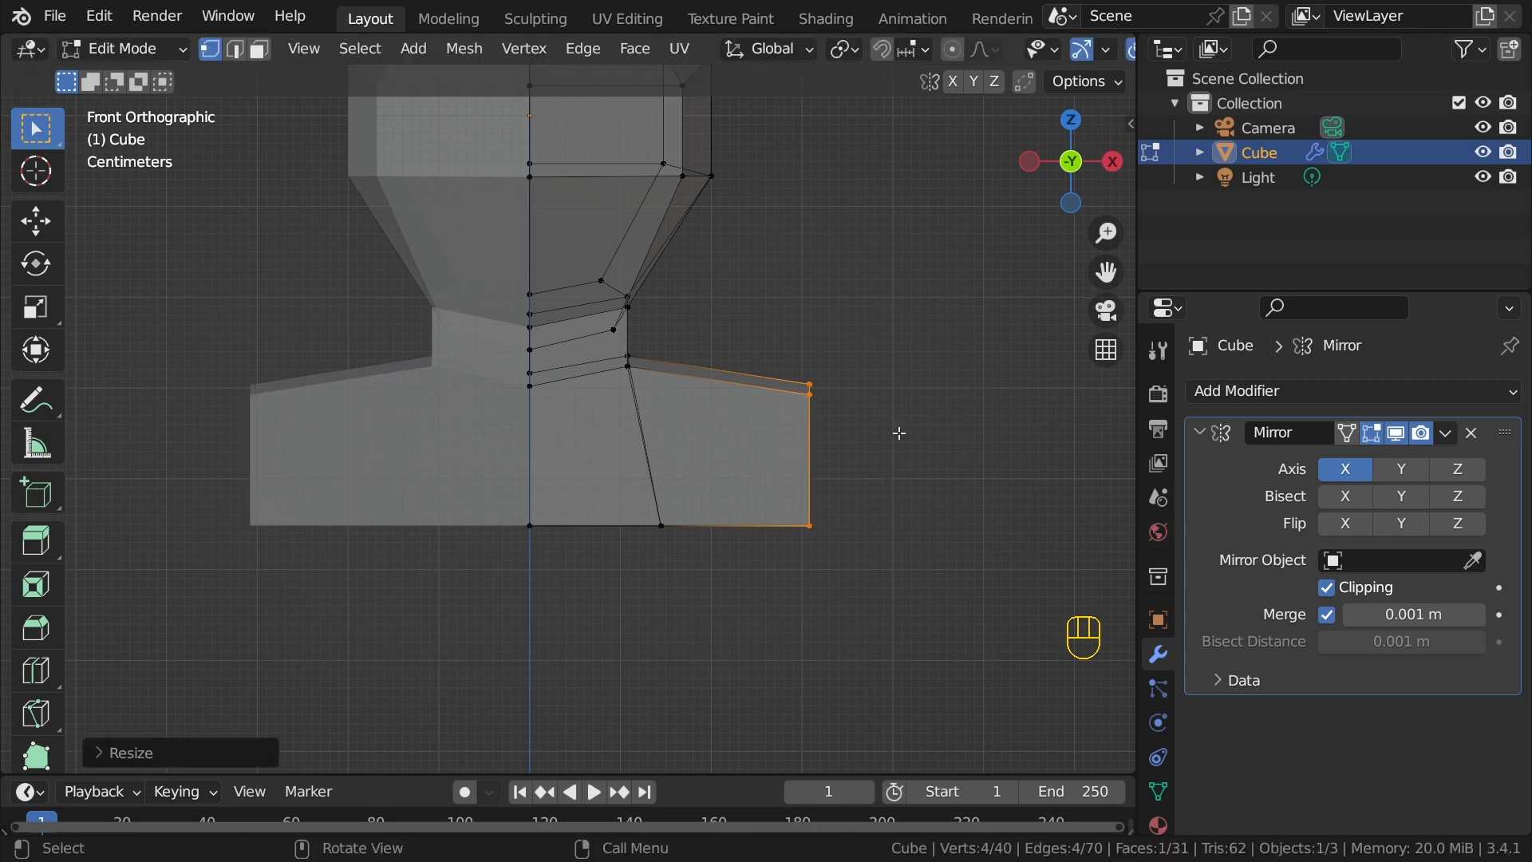
Step: Select all six bottom vertices of the chest and extrude them downward about 0.55 m to form the torso
{"action": "left_click_drag", "start_coordinate": [462, 460], "coordinate": [876, 589]}
{"action": "scroll", "coordinate": [684, 581], "scroll_direction": "down", "scroll_amount": 1}
{"action": "scroll", "coordinate": [684, 581], "scroll_direction": "down", "scroll_amount": 3}
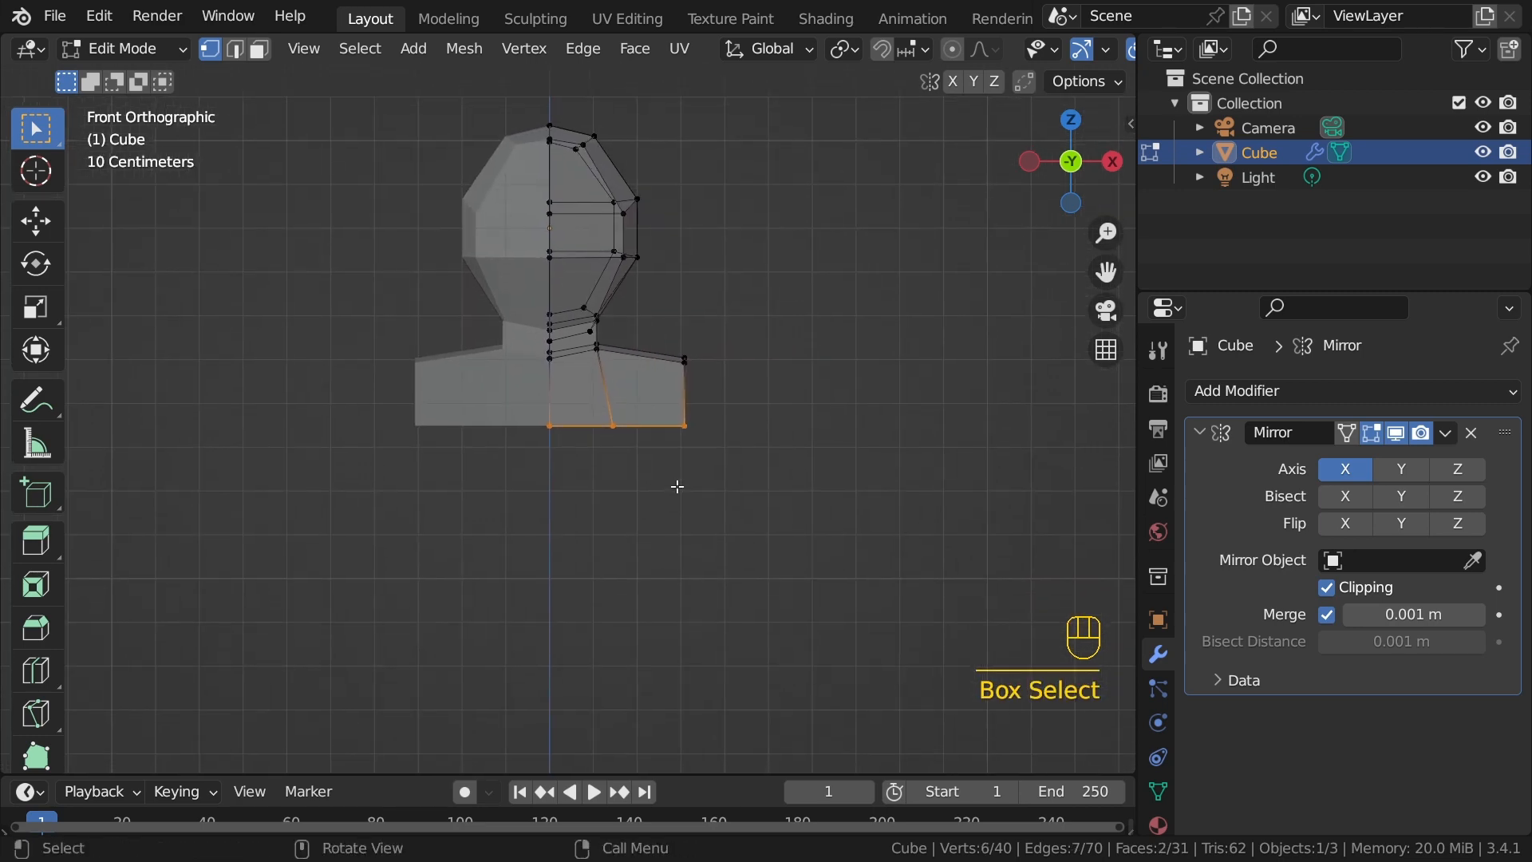
{"action": "key", "text": "e"}
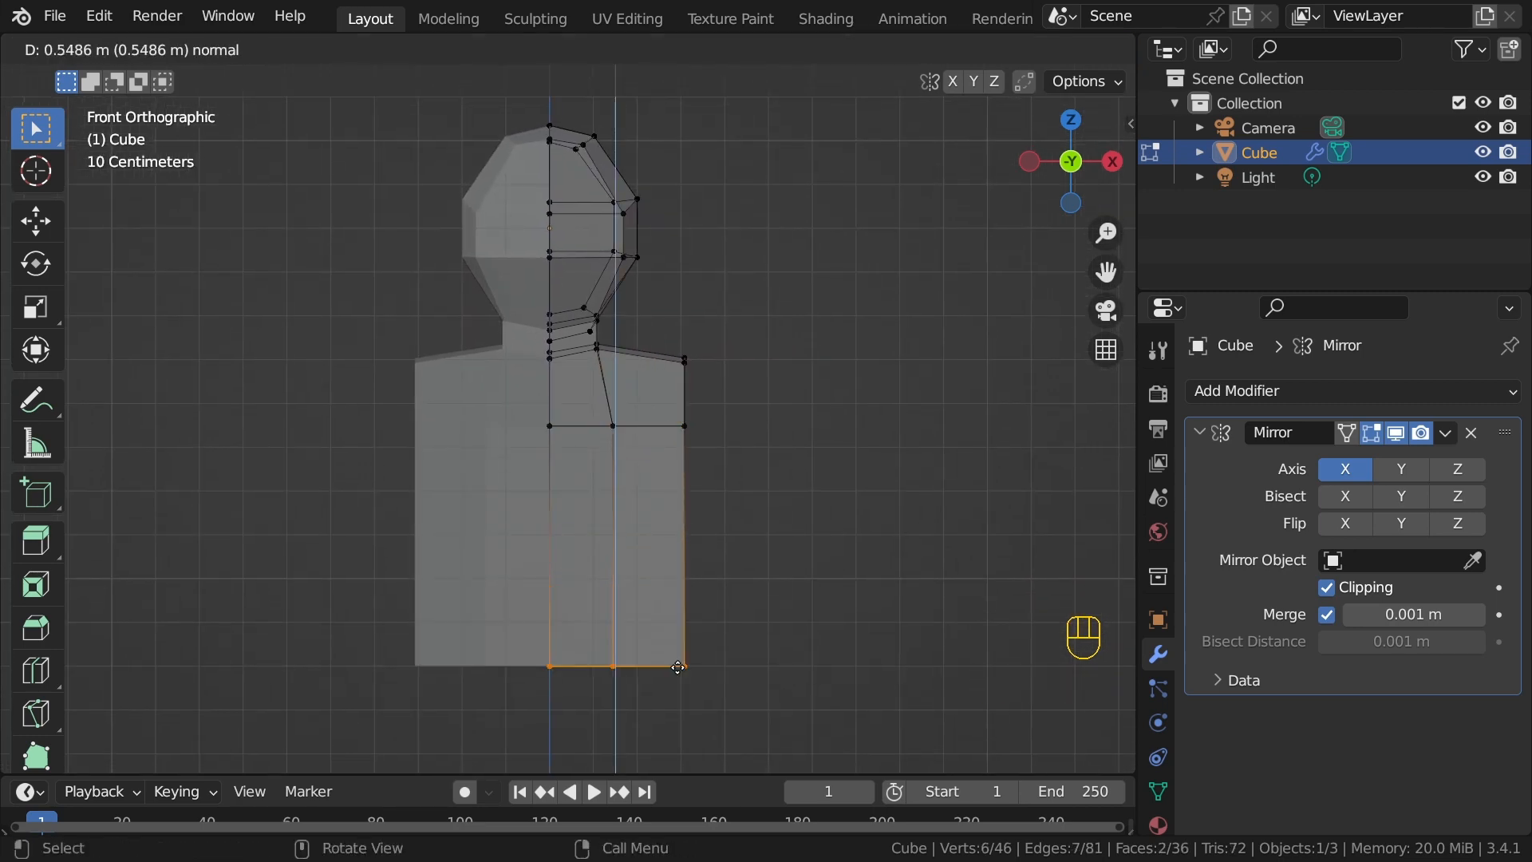
{"action": "left_click", "coordinate": [678, 668]}
{"action": "scroll", "coordinate": [706, 578], "scroll_direction": "down", "scroll_amount": 3}
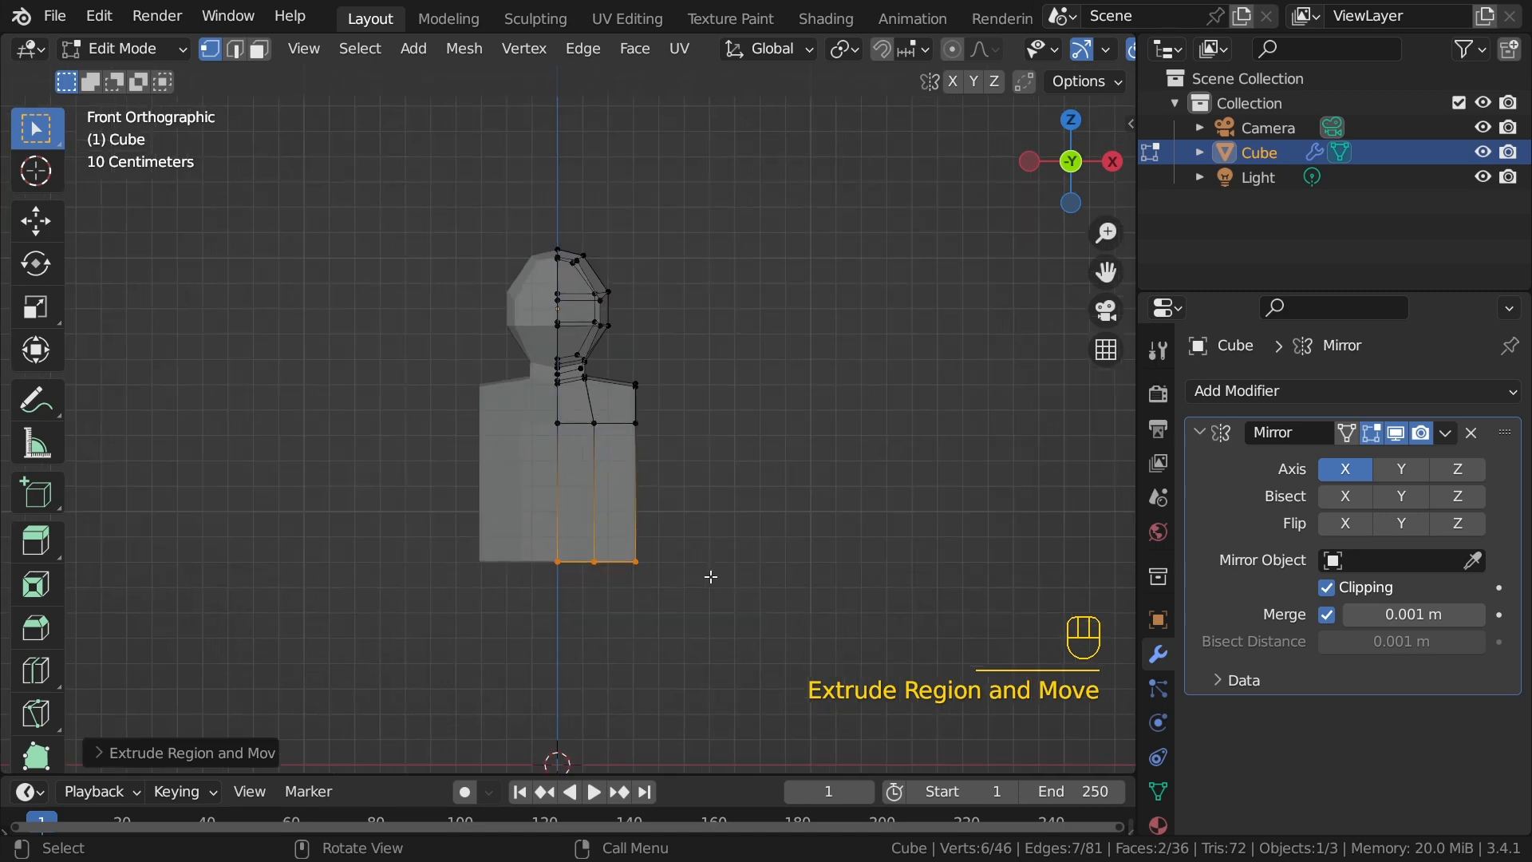
{"action": "middle_click_drag", "start_coordinate": [668, 597], "coordinate": [664, 497], "text": "shift"}
{"action": "key", "text": "g"}
{"action": "key", "text": "z"}
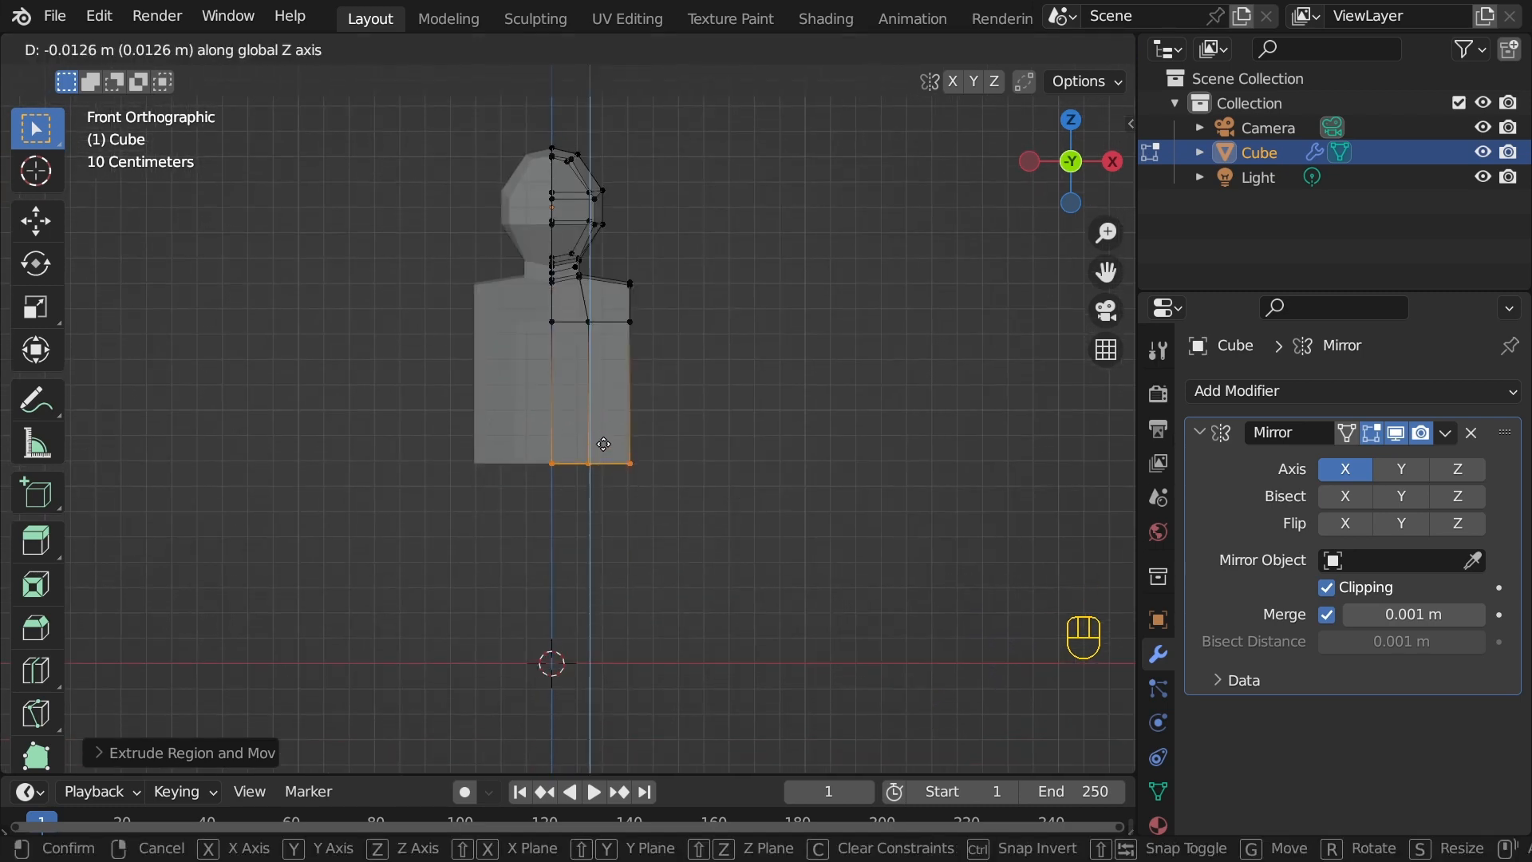
{"action": "right_click", "coordinate": [604, 444]}
Step: Select the middle front and back vertices at the torso's lower edge and move them along X toward the centreline
{"action": "scroll", "coordinate": [687, 482], "scroll_direction": "up", "scroll_amount": 4}
{"action": "left_click", "coordinate": [646, 511]}
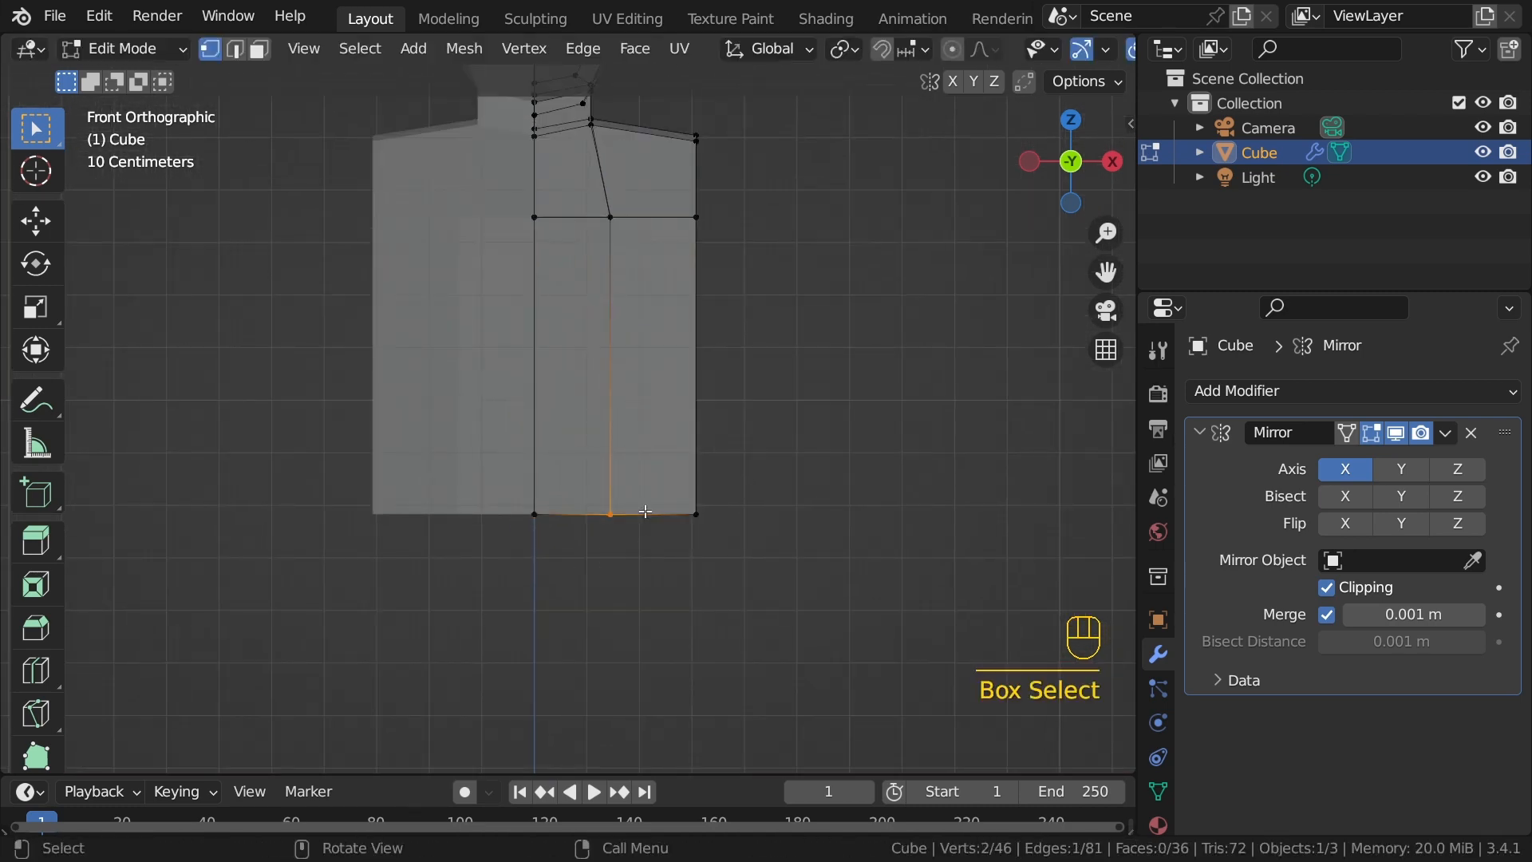
{"action": "key", "text": "g"}
{"action": "key", "text": "x"}
{"action": "left_click", "coordinate": [637, 508]}
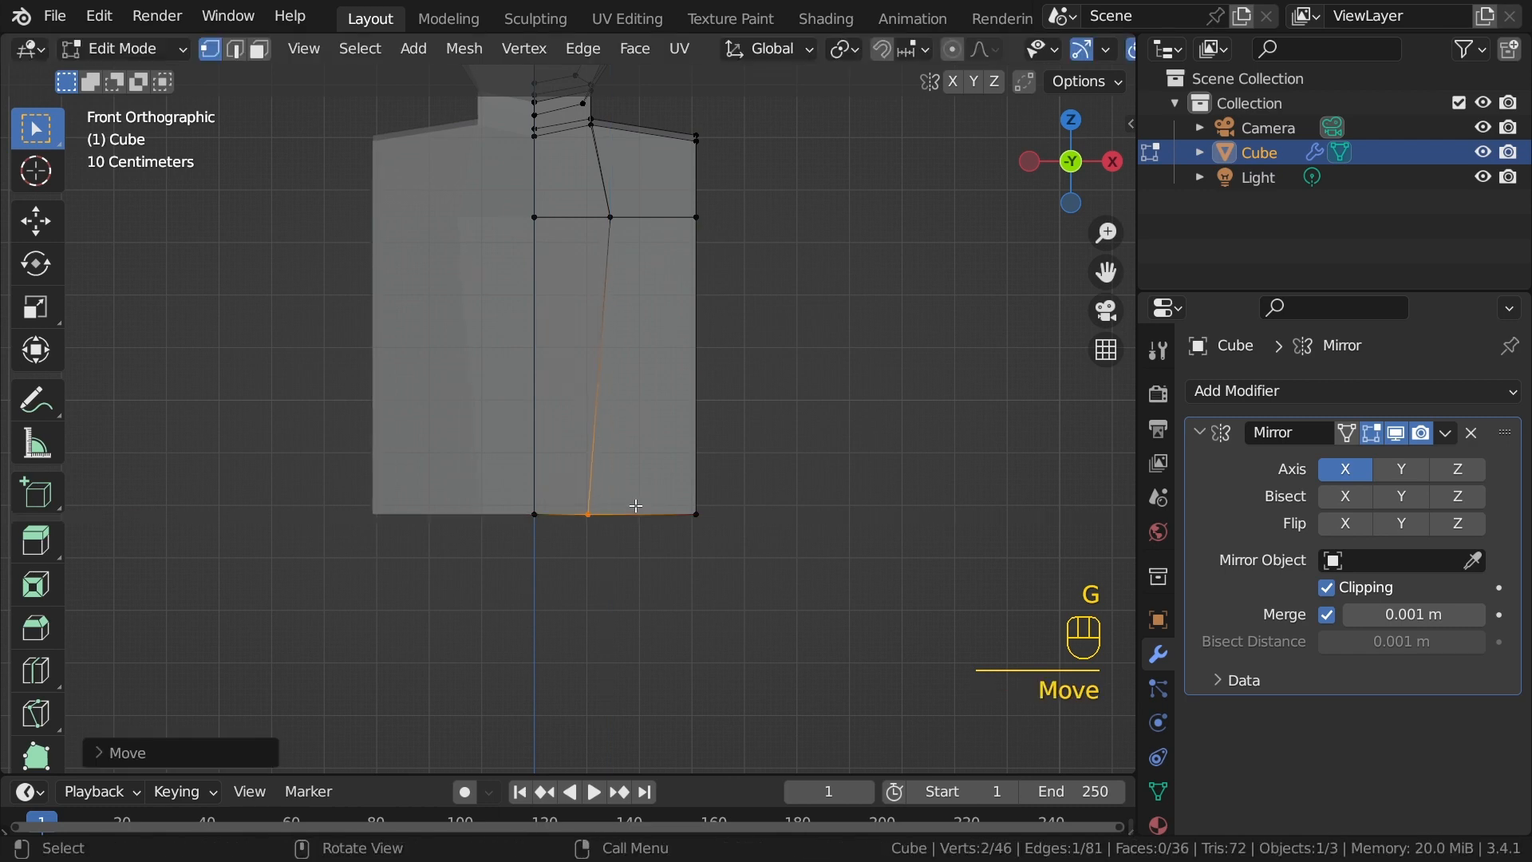
Step: Select the outer vertices at the torso's lower edge and move them inward along X about 0.09 m
{"action": "left_click_drag", "start_coordinate": [639, 473], "coordinate": [735, 541]}
{"action": "key", "text": "g"}
{"action": "key", "text": "x"}
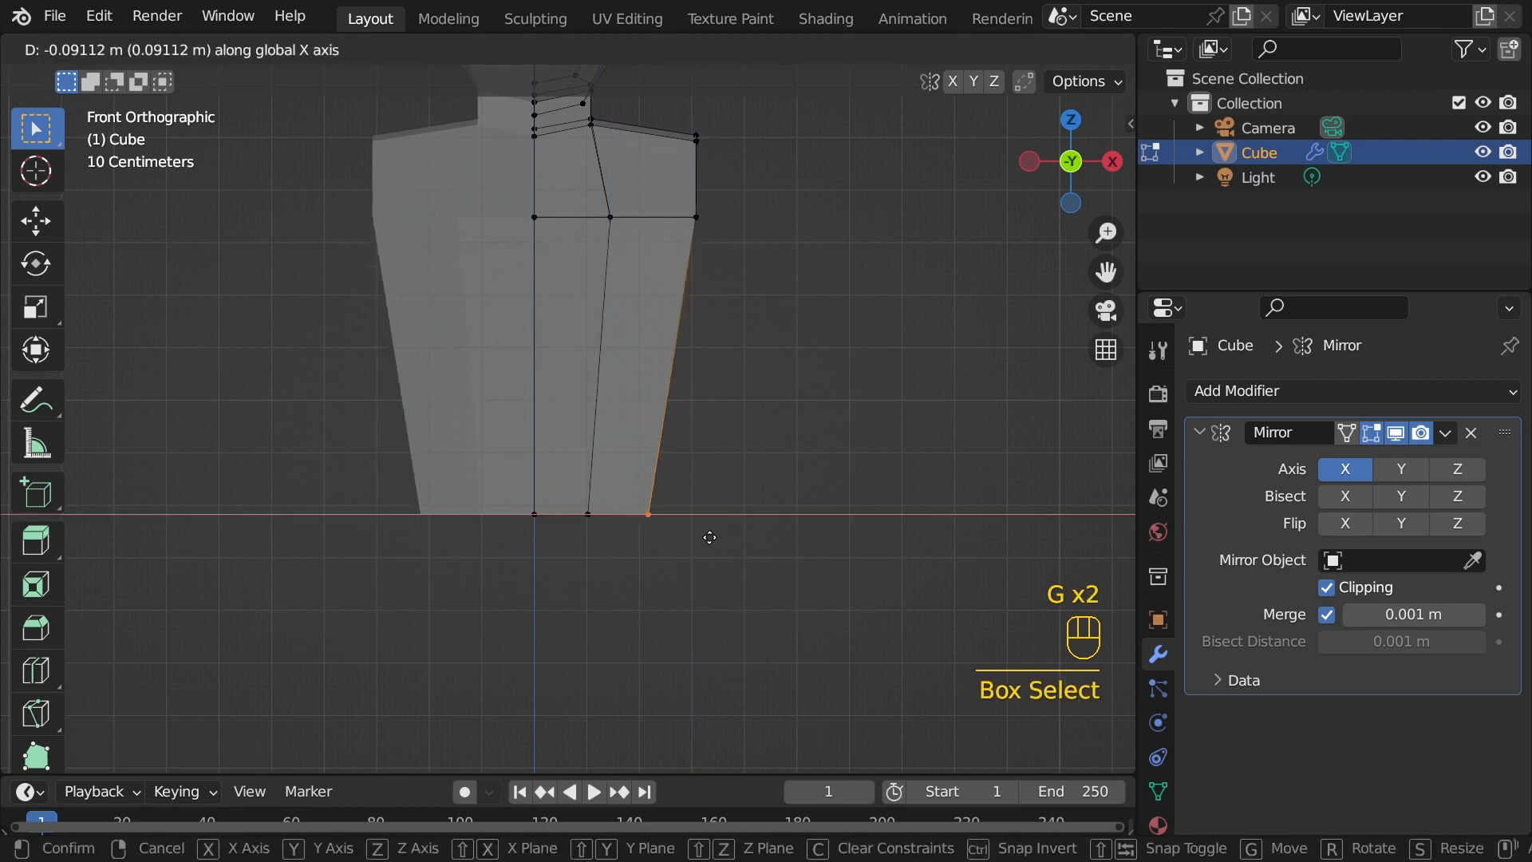
{"action": "left_click", "coordinate": [720, 538]}
Step: Add a horizontal loop cut around the torso, slightly above the middle of the extruded section
{"action": "middle_click_drag", "start_coordinate": [721, 535], "coordinate": [696, 646], "text": "shift"}
{"action": "key", "text": "ctrl+r"}
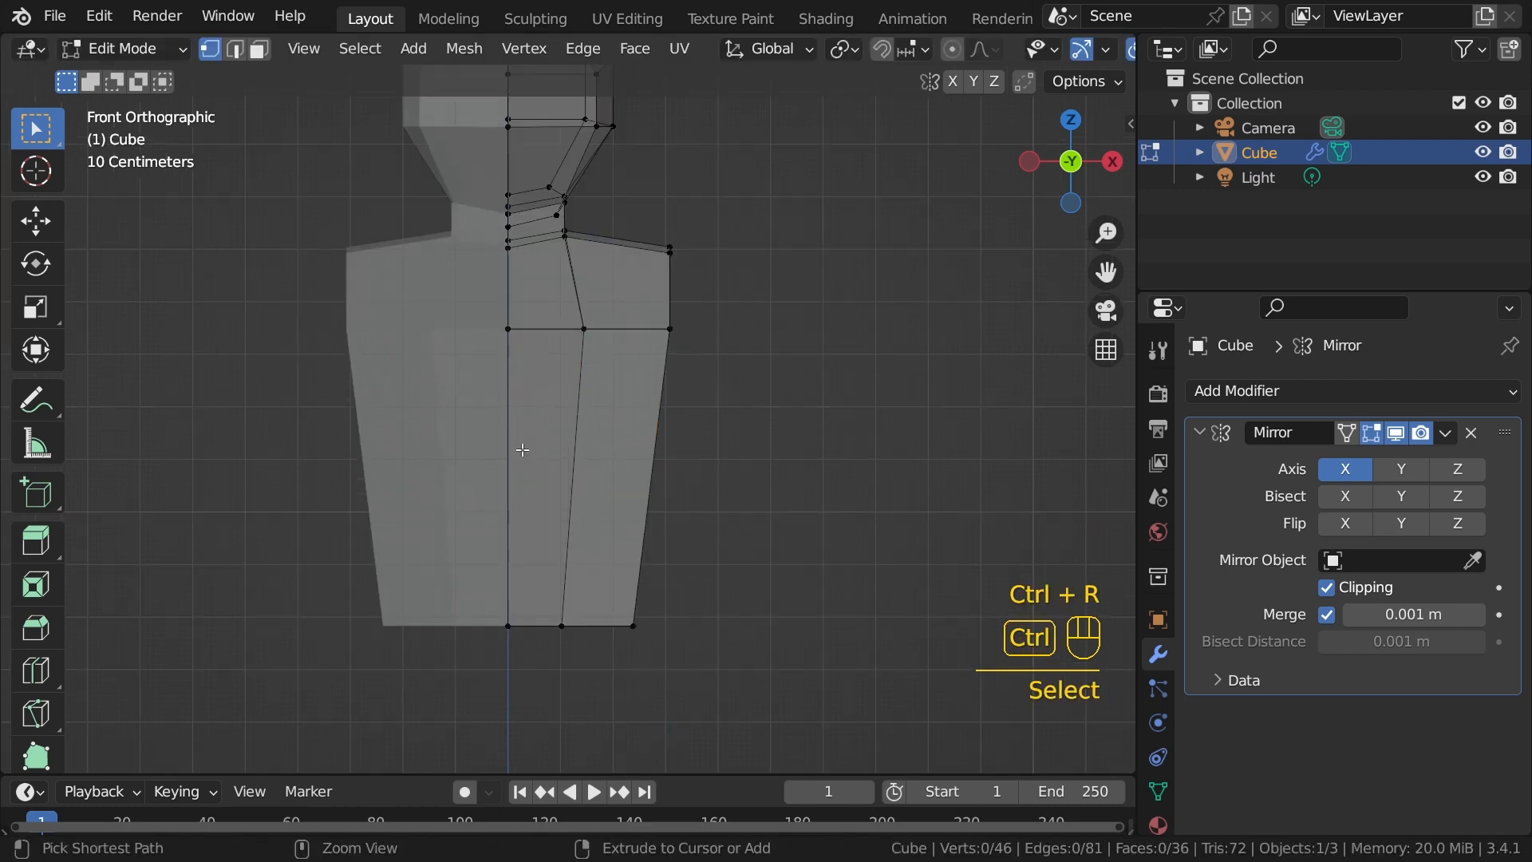
{"action": "key", "text": "ctrl+r"}
{"action": "left_click", "coordinate": [558, 458]}
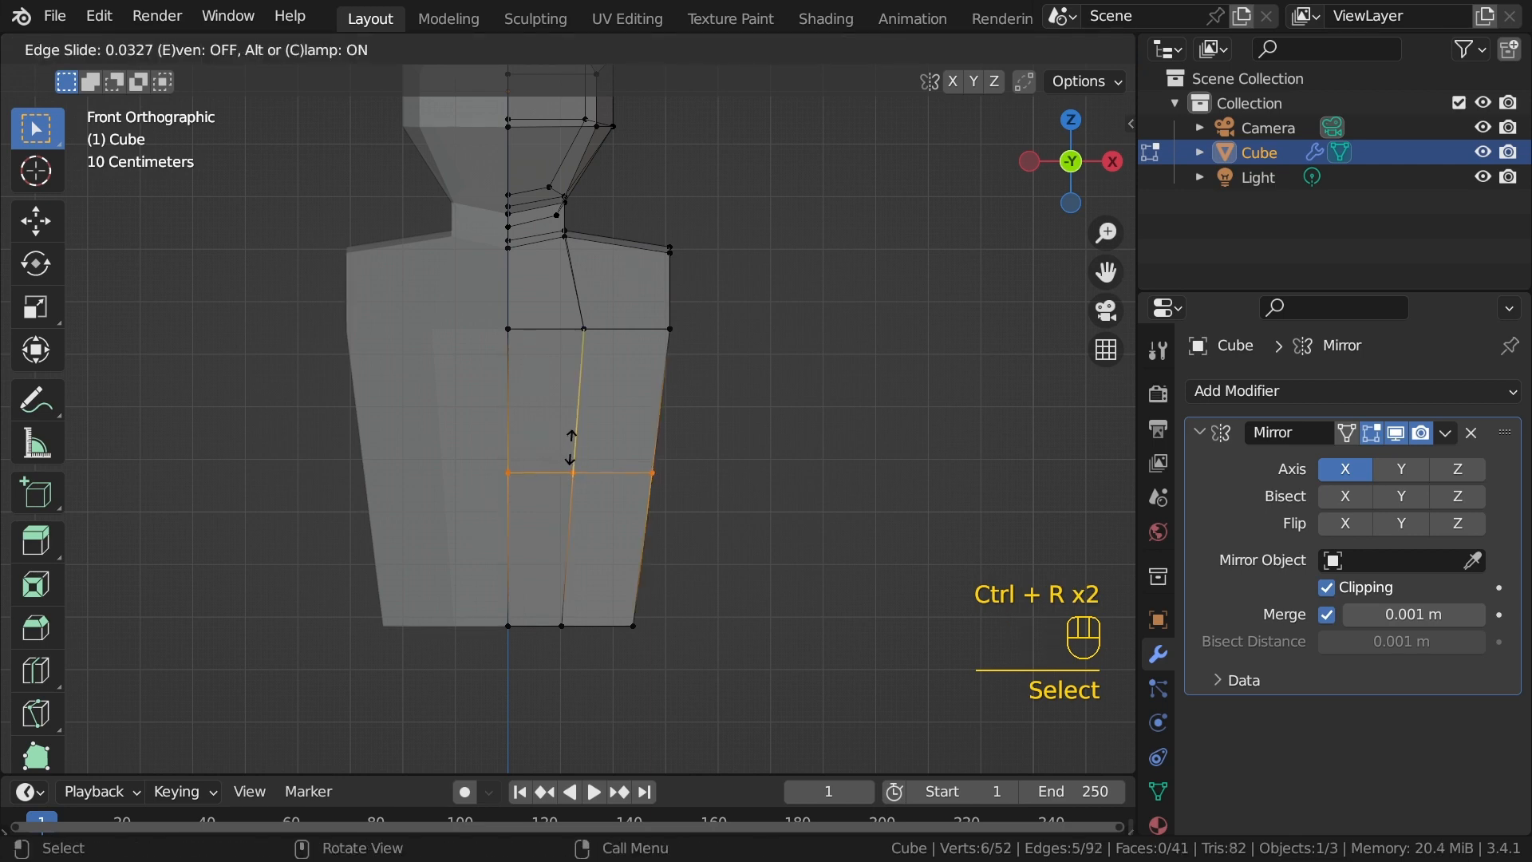
{"action": "left_click", "coordinate": [754, 428]}
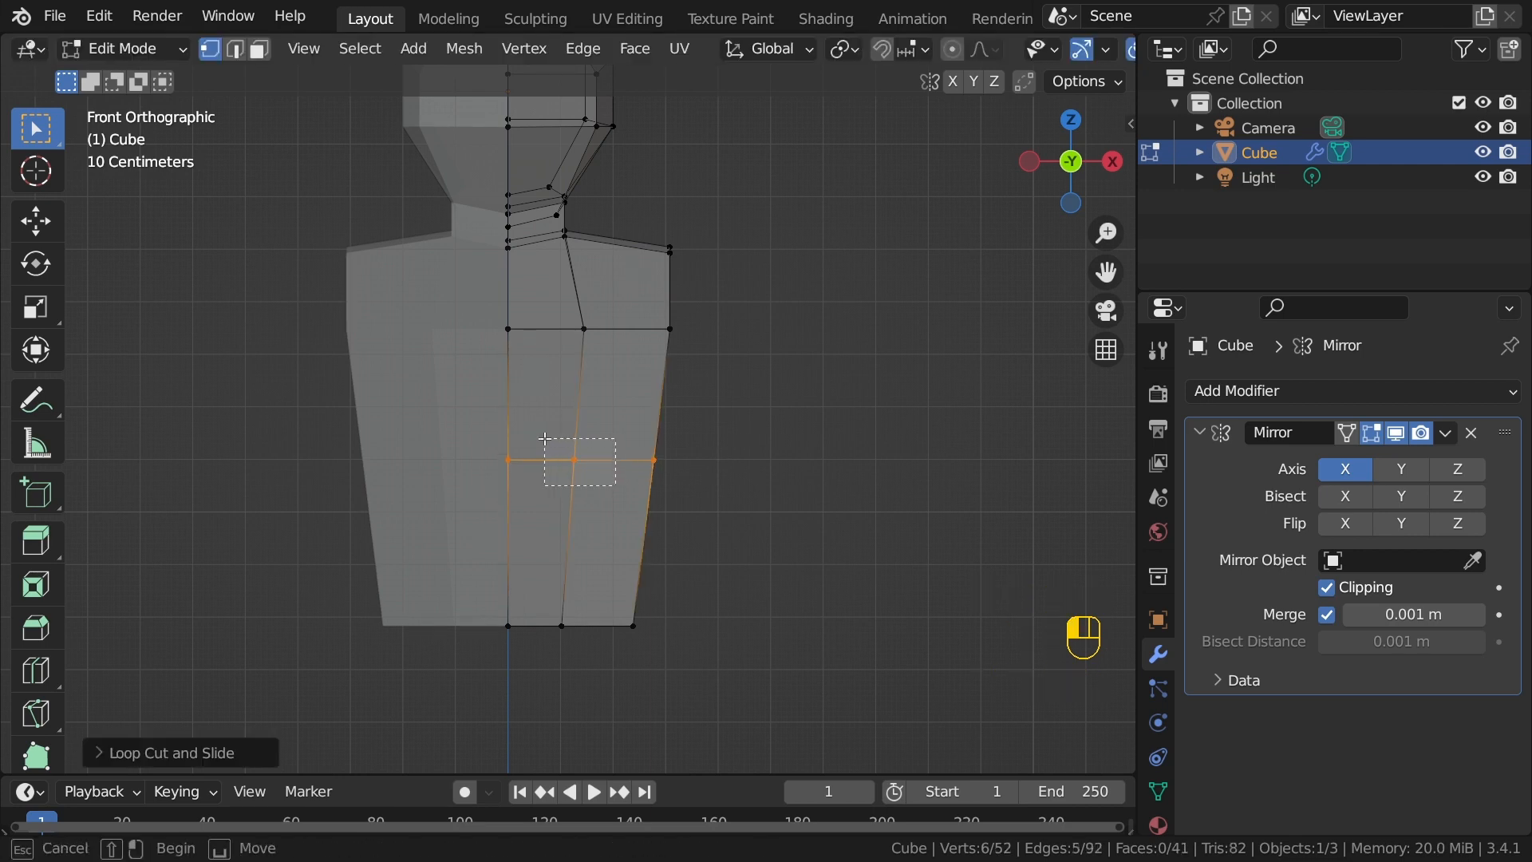
Step: Move the new loop's middle vertices slightly inward, and move its outer vertices inward along X about 0.03 m to shape the waist
{"action": "left_click", "coordinate": [584, 467]}
{"action": "key", "text": "g"}
{"action": "left_click", "coordinate": [608, 451]}
{"action": "left_click_drag", "start_coordinate": [610, 432], "coordinate": [724, 473]}
{"action": "key", "text": "g"}
{"action": "key", "text": "x"}
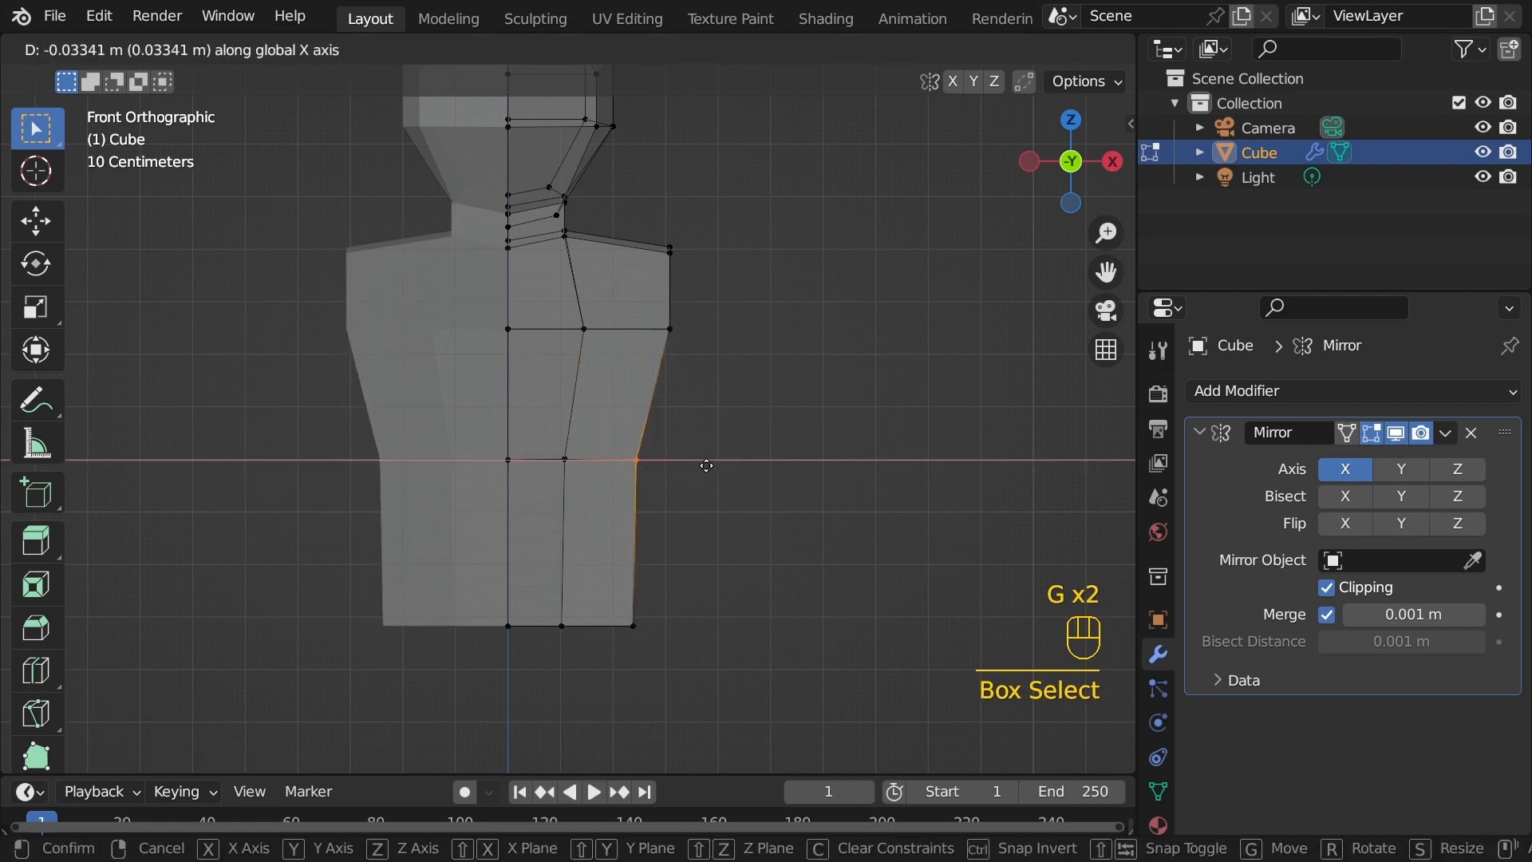
{"action": "left_click", "coordinate": [707, 465]}
Step: In right view, move the entire waist loop down about 0.04 m along Z and forward about 0.04 m along Y
{"action": "middle_click_drag", "start_coordinate": [704, 465], "coordinate": [523, 379]}
{"action": "key", "text": "grave"}
{"action": "left_click", "coordinate": [647, 373]}
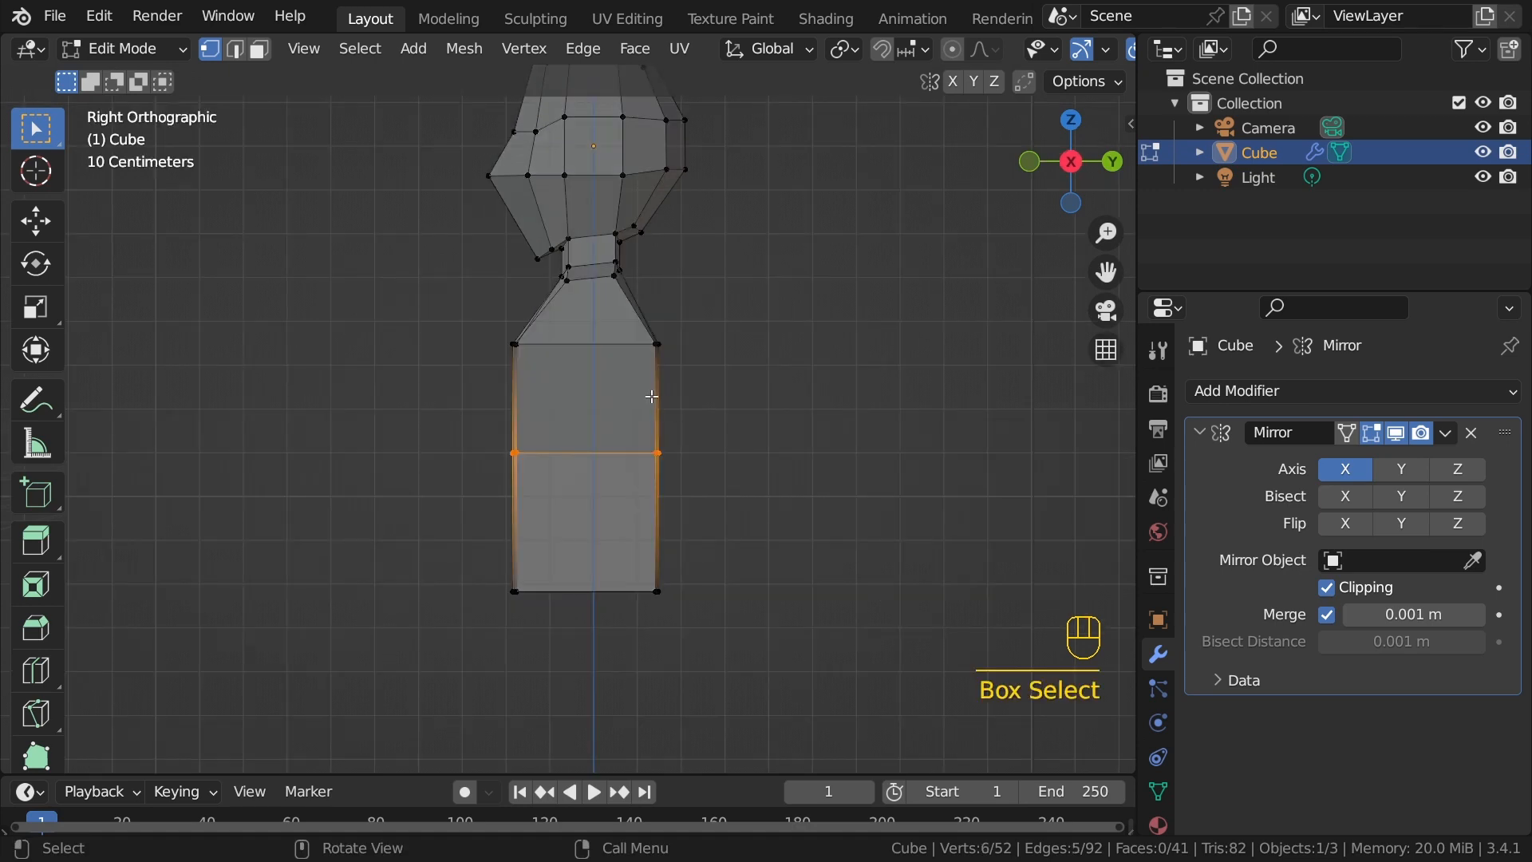
{"action": "key", "text": "g"}
{"action": "key", "text": "z"}
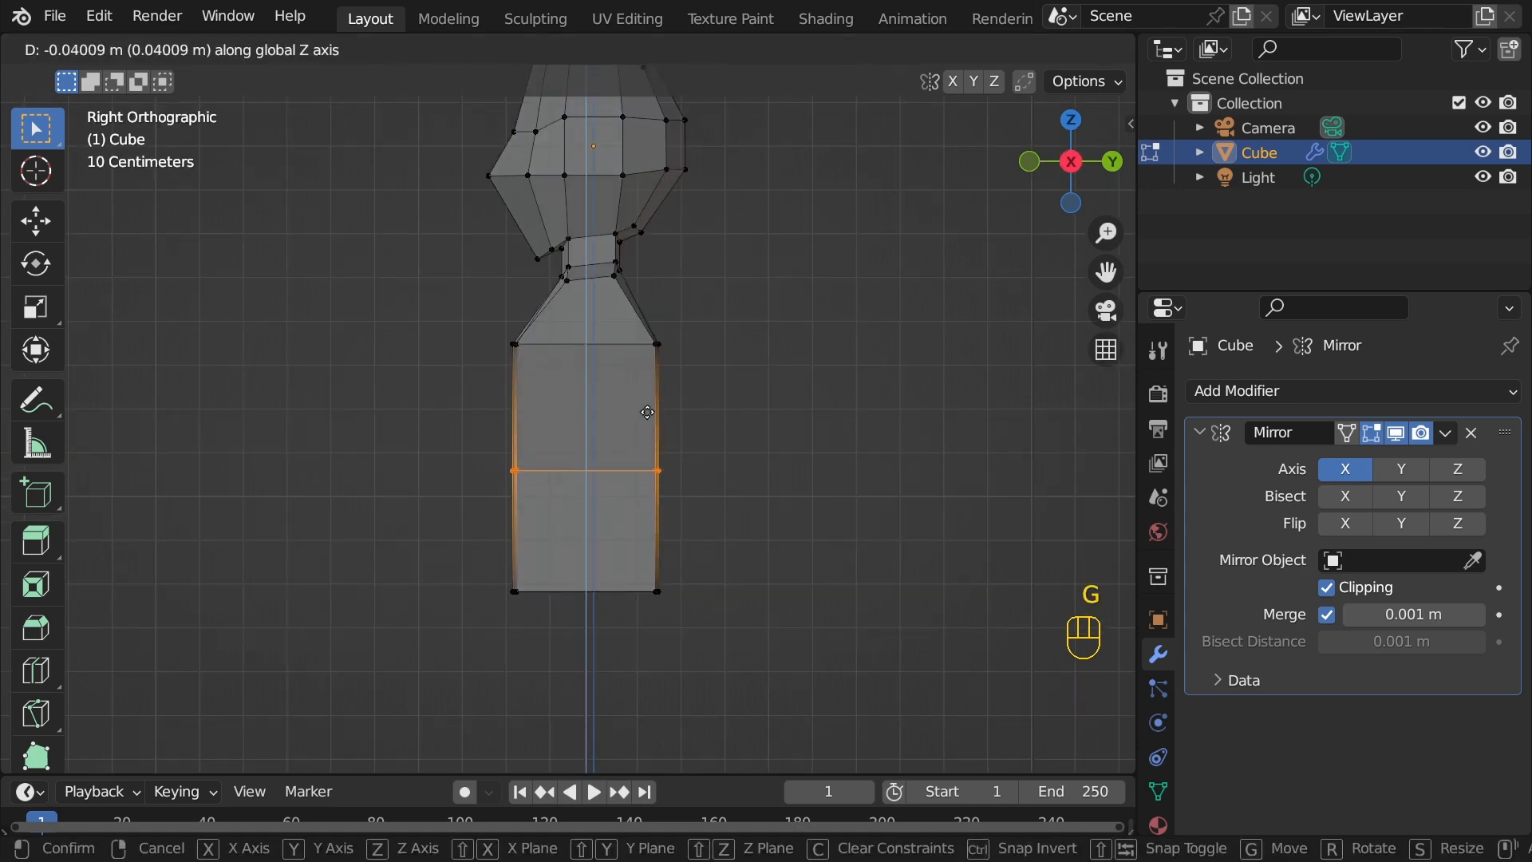
{"action": "left_click", "coordinate": [671, 425]}
{"action": "key", "text": "g"}
{"action": "key", "text": "y"}
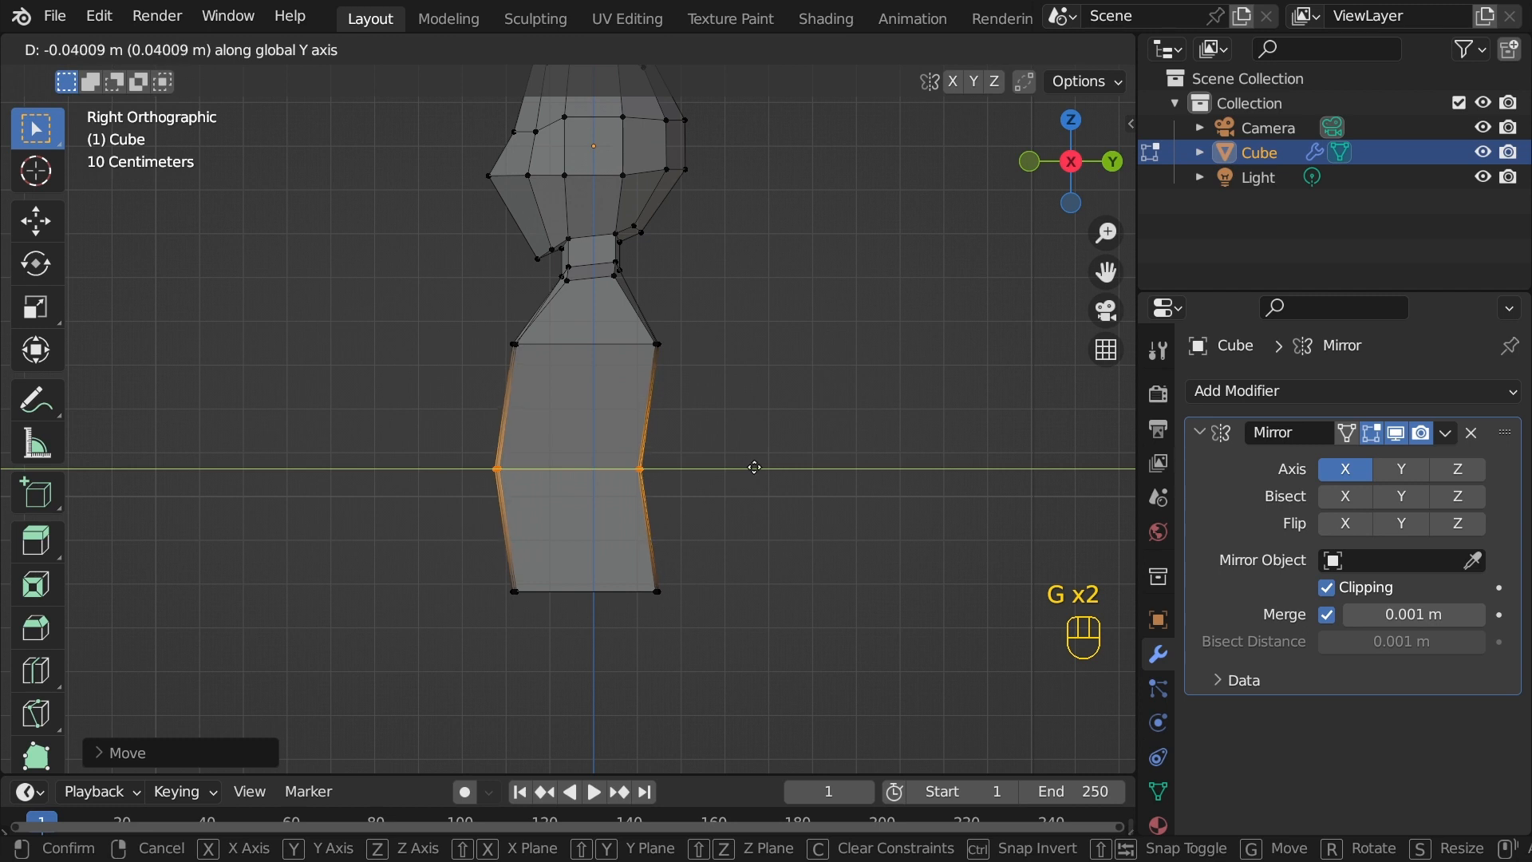
{"action": "left_click", "coordinate": [754, 466]}
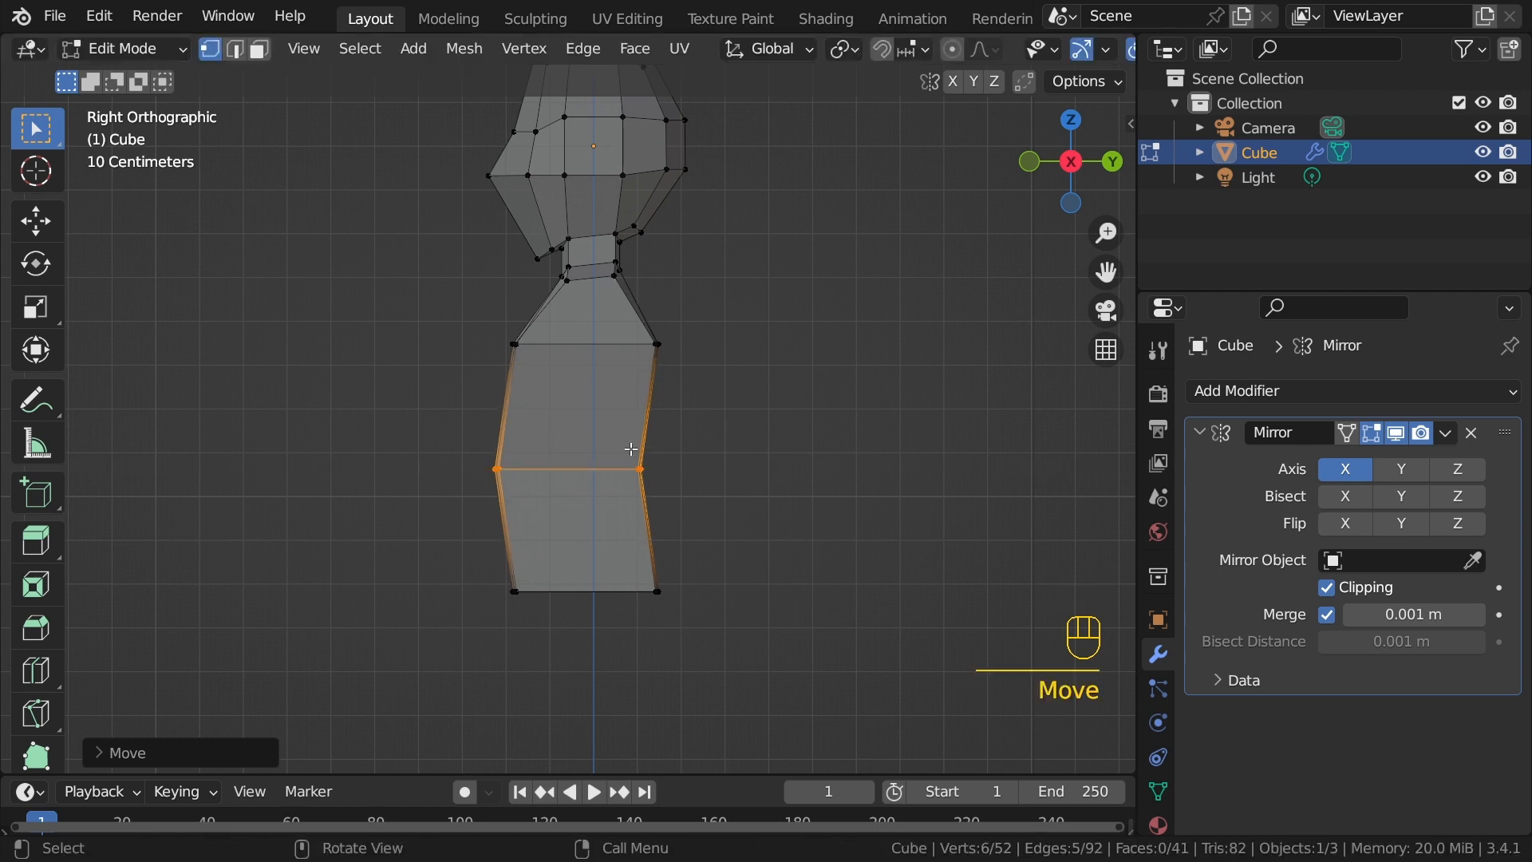
Step: Select the front vertices of the waist loop, move them backward and slightly down, and turn X-ray off
{"action": "key", "text": "alt+z"}
{"action": "key", "text": "alt+z"}
{"action": "left_click_drag", "start_coordinate": [438, 431], "coordinate": [509, 493]}
{"action": "key", "text": "g"}
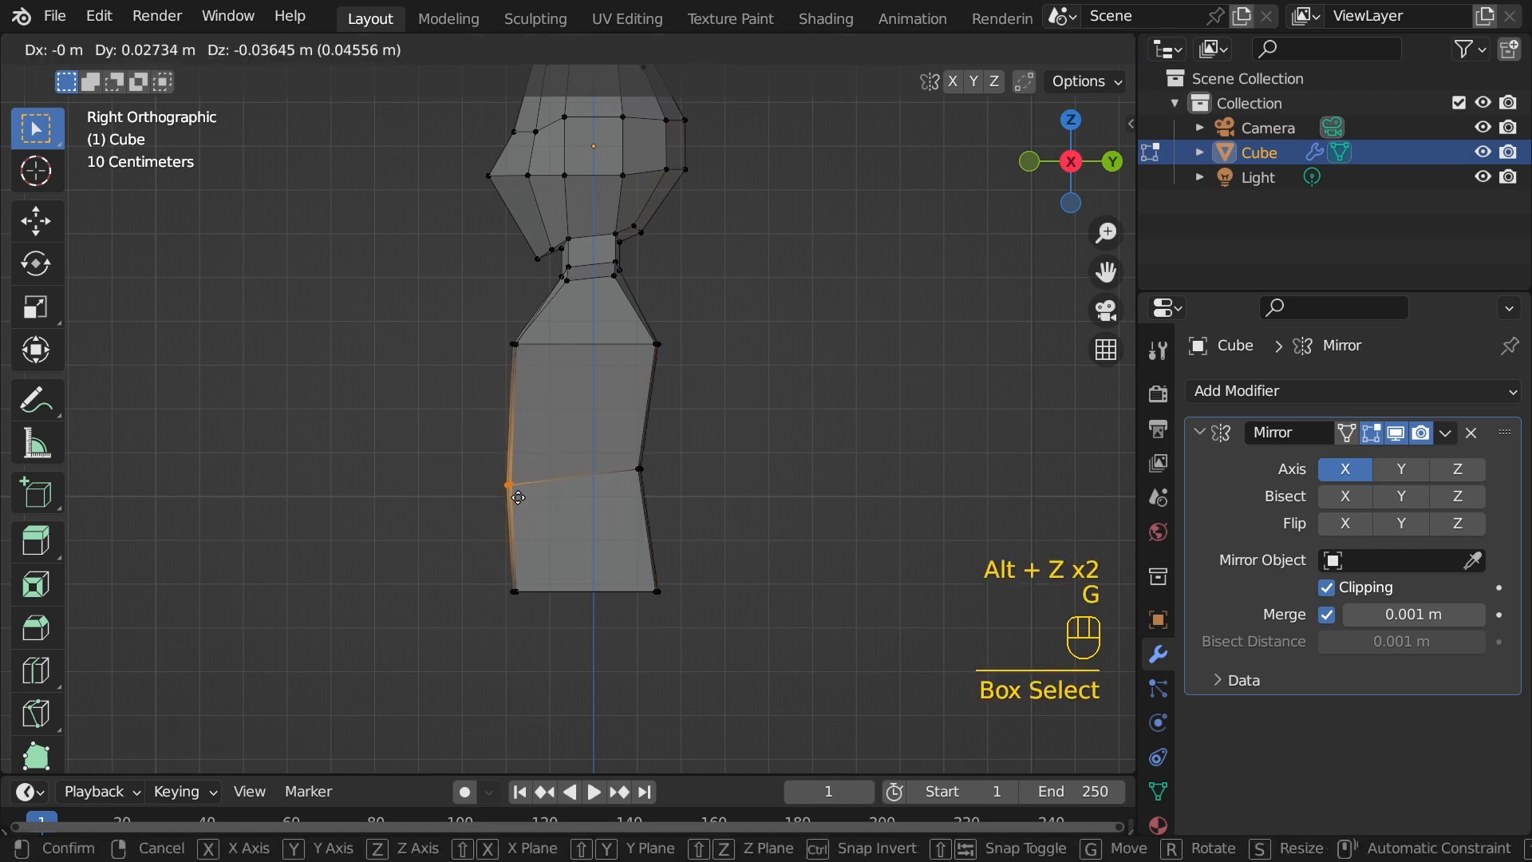
{"action": "left_click", "coordinate": [522, 478]}
{"action": "middle_click_drag", "start_coordinate": [522, 479], "coordinate": [623, 456]}
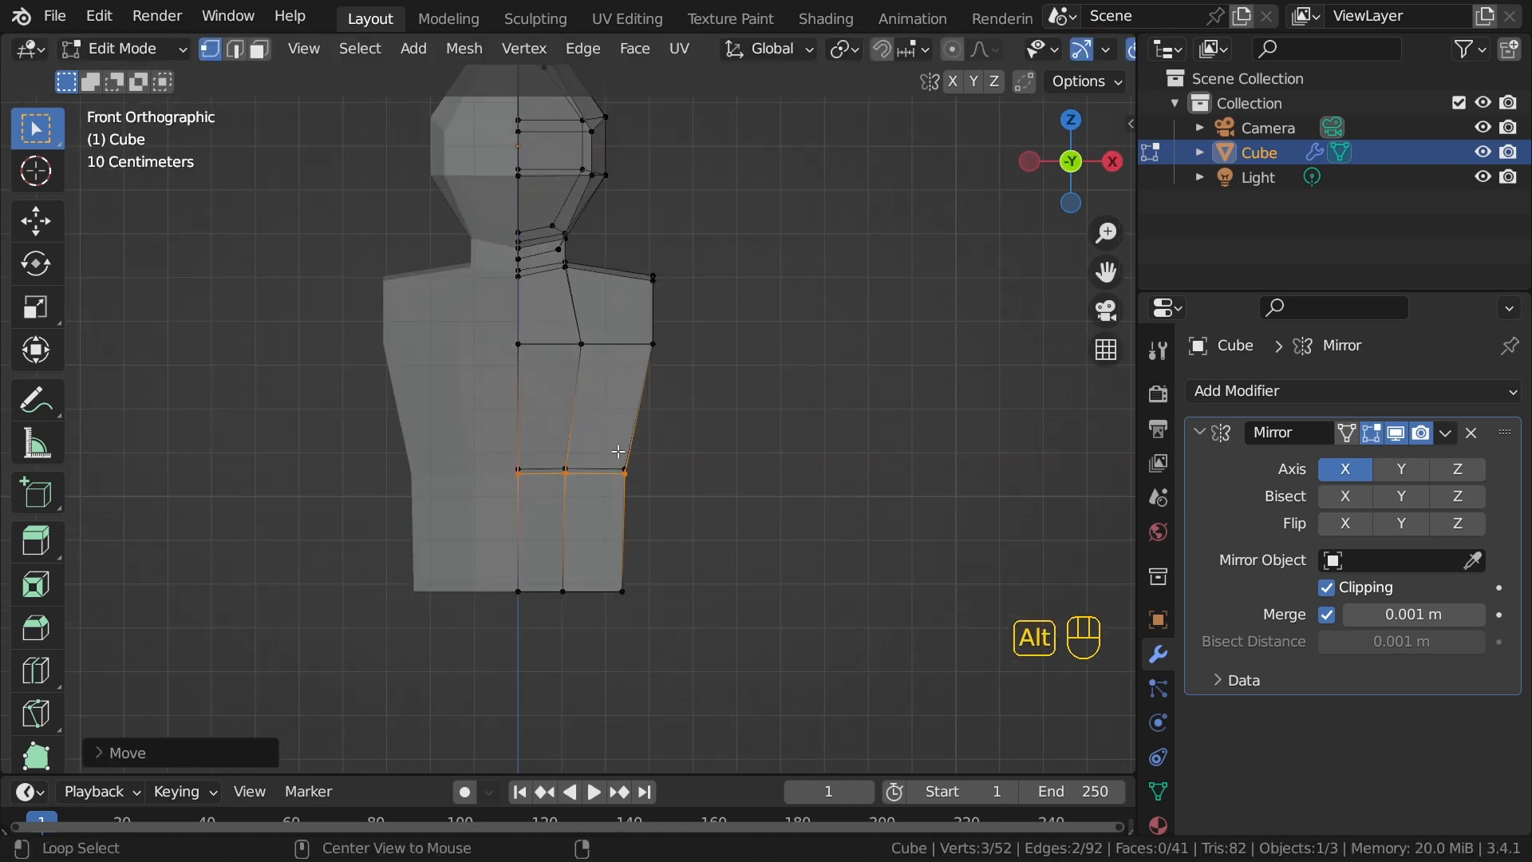
{"action": "key", "text": "alt+z"}
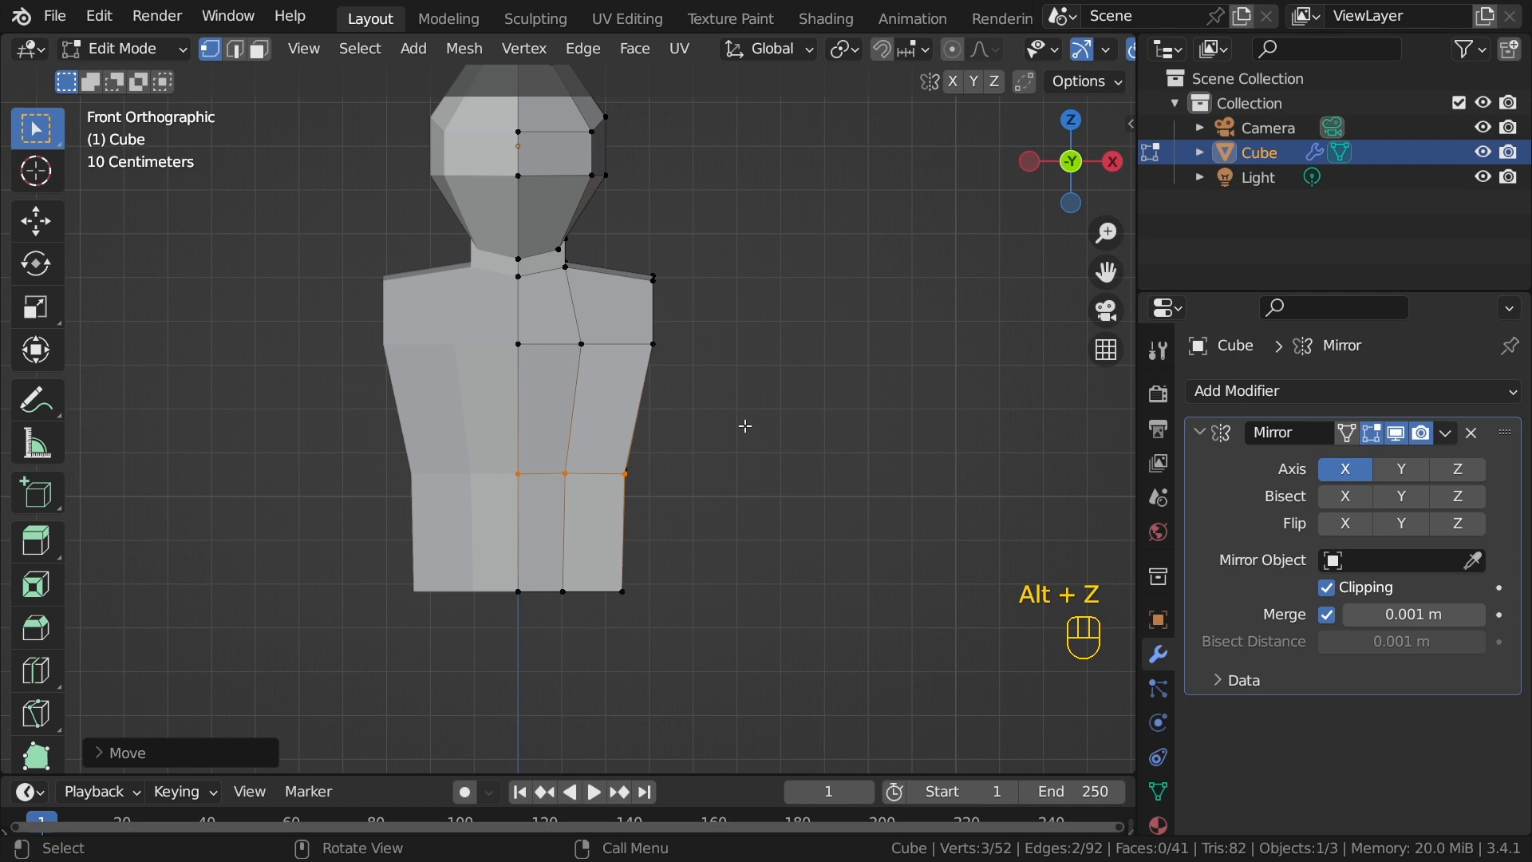
Step: In face select mode, select the two outer side faces of the torso below the shoulder and scale them narrower along Y
{"action": "middle_click_drag", "start_coordinate": [745, 426], "coordinate": [647, 327]}
{"action": "key", "text": "3"}
{"action": "left_click", "coordinate": [640, 320]}
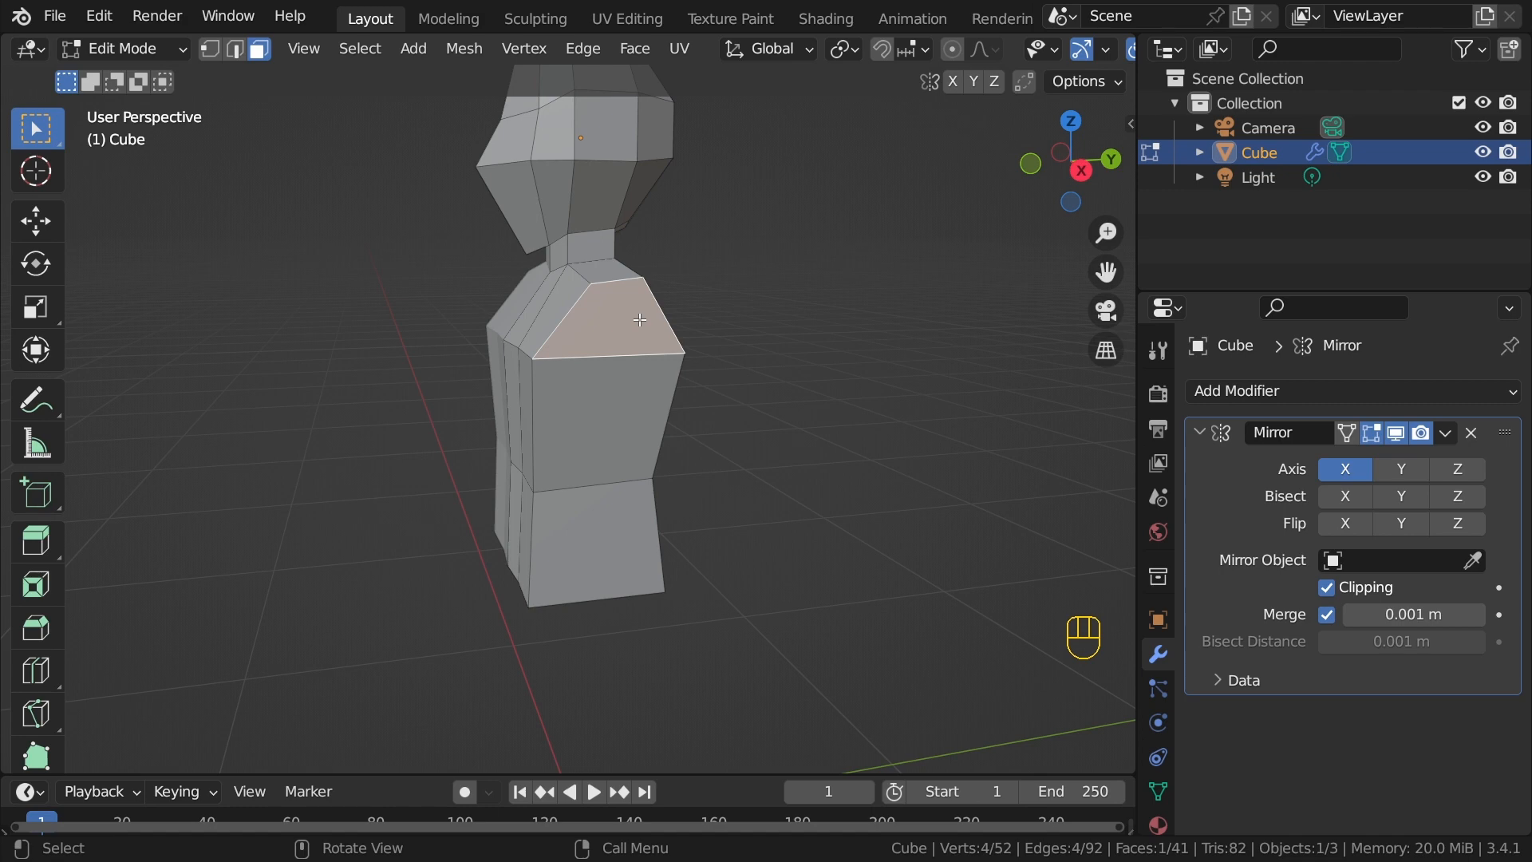
{"action": "left_click", "coordinate": [623, 447]}
{"action": "left_click", "coordinate": [614, 520]}
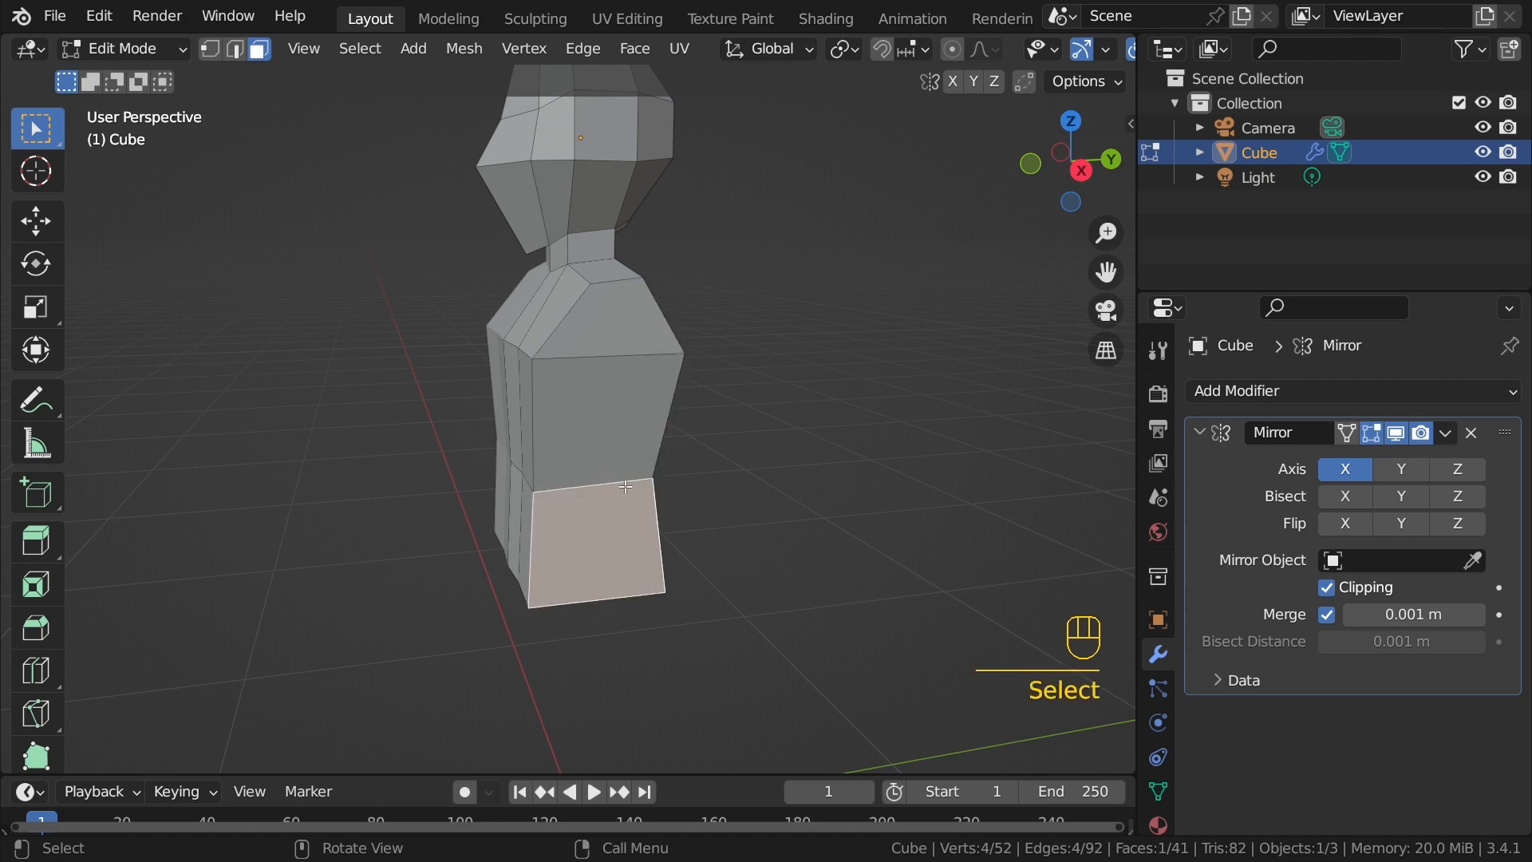
{"action": "left_click", "coordinate": [591, 397], "text": "shift"}
{"action": "middle_click_drag", "start_coordinate": [797, 420], "coordinate": [882, 424]}
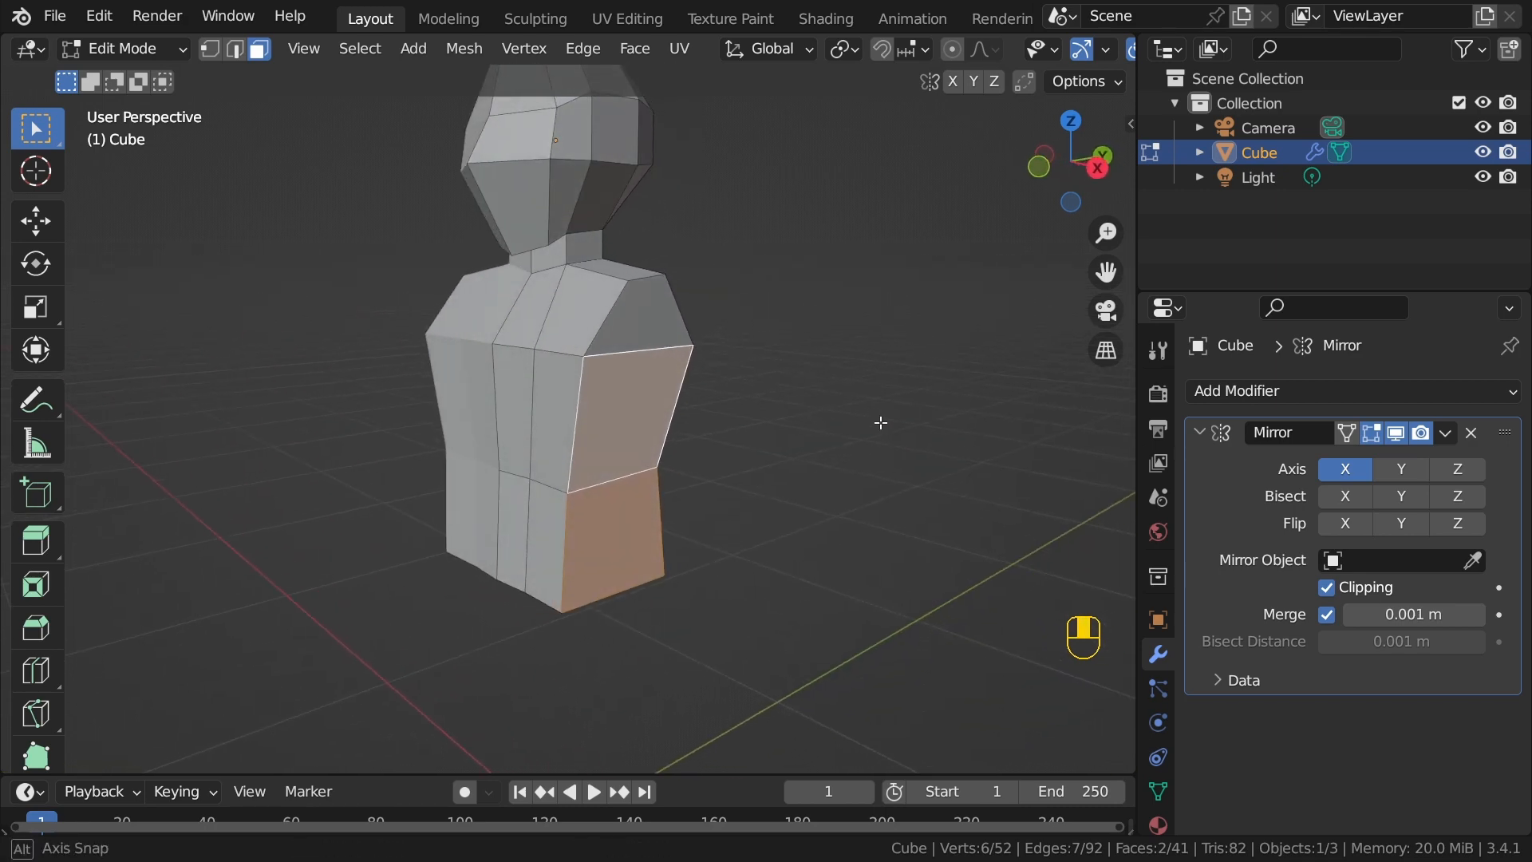
{"action": "middle_click_drag", "start_coordinate": [754, 405], "coordinate": [694, 412]}
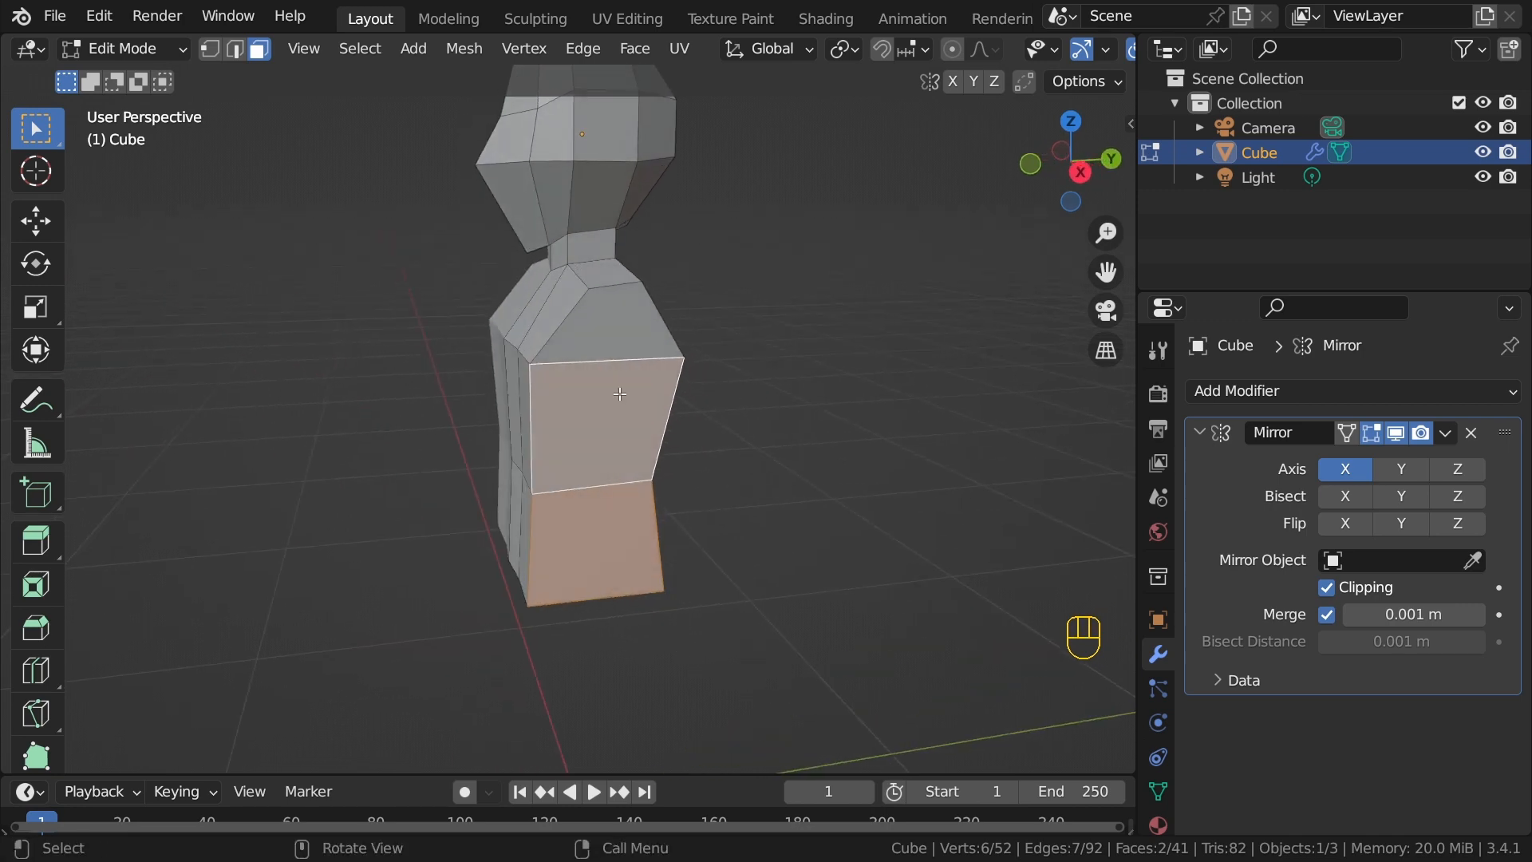
{"action": "middle_click_drag", "start_coordinate": [800, 411], "coordinate": [778, 412]}
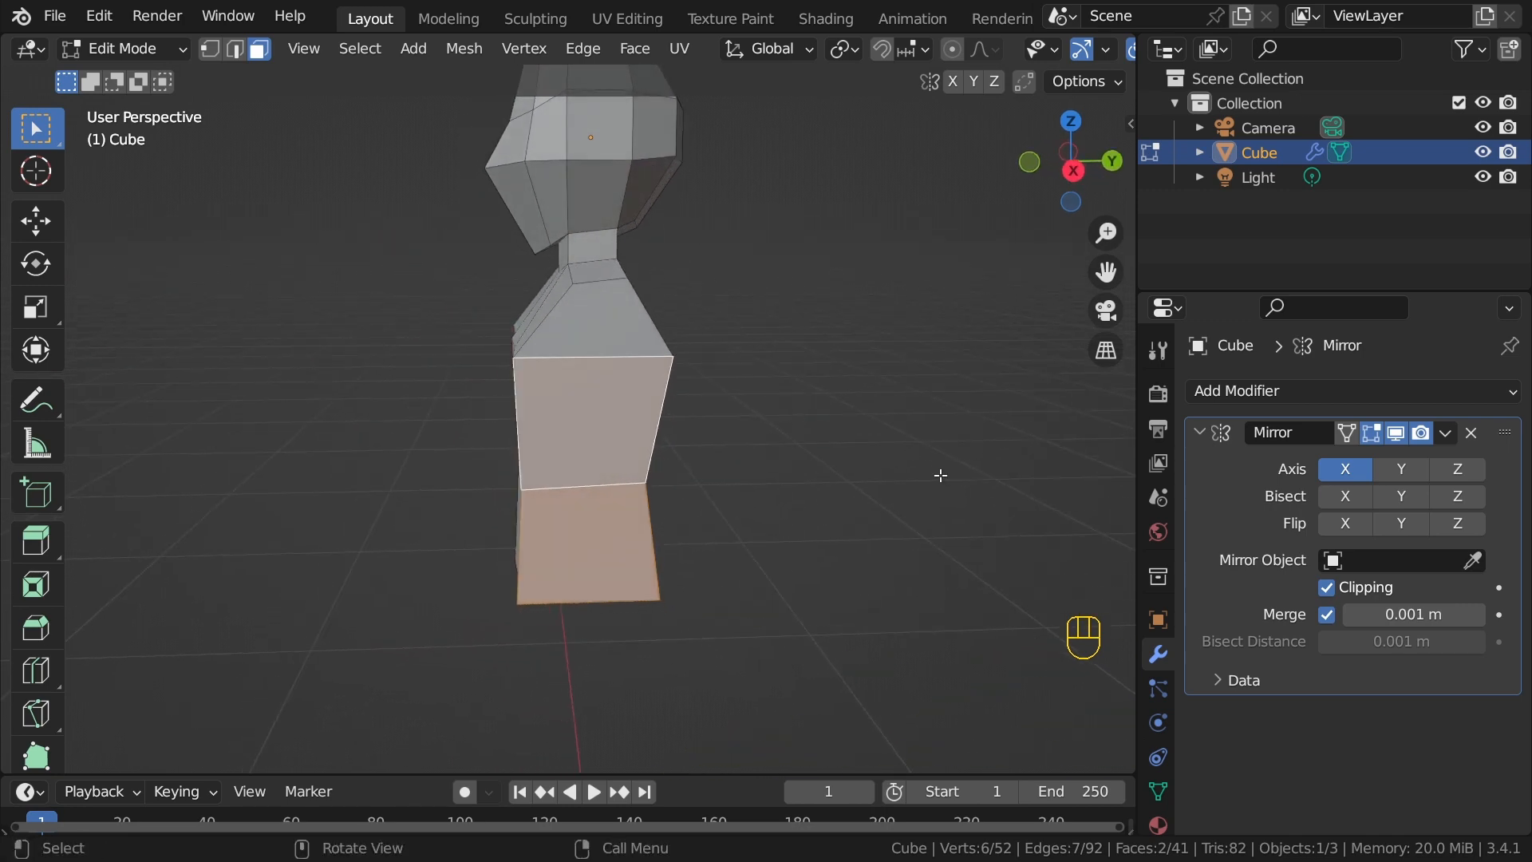
{"action": "middle_click_drag", "start_coordinate": [941, 475], "coordinate": [930, 440]}
{"action": "key", "text": "s"}
{"action": "key", "text": "x"}
{"action": "key", "text": "y"}
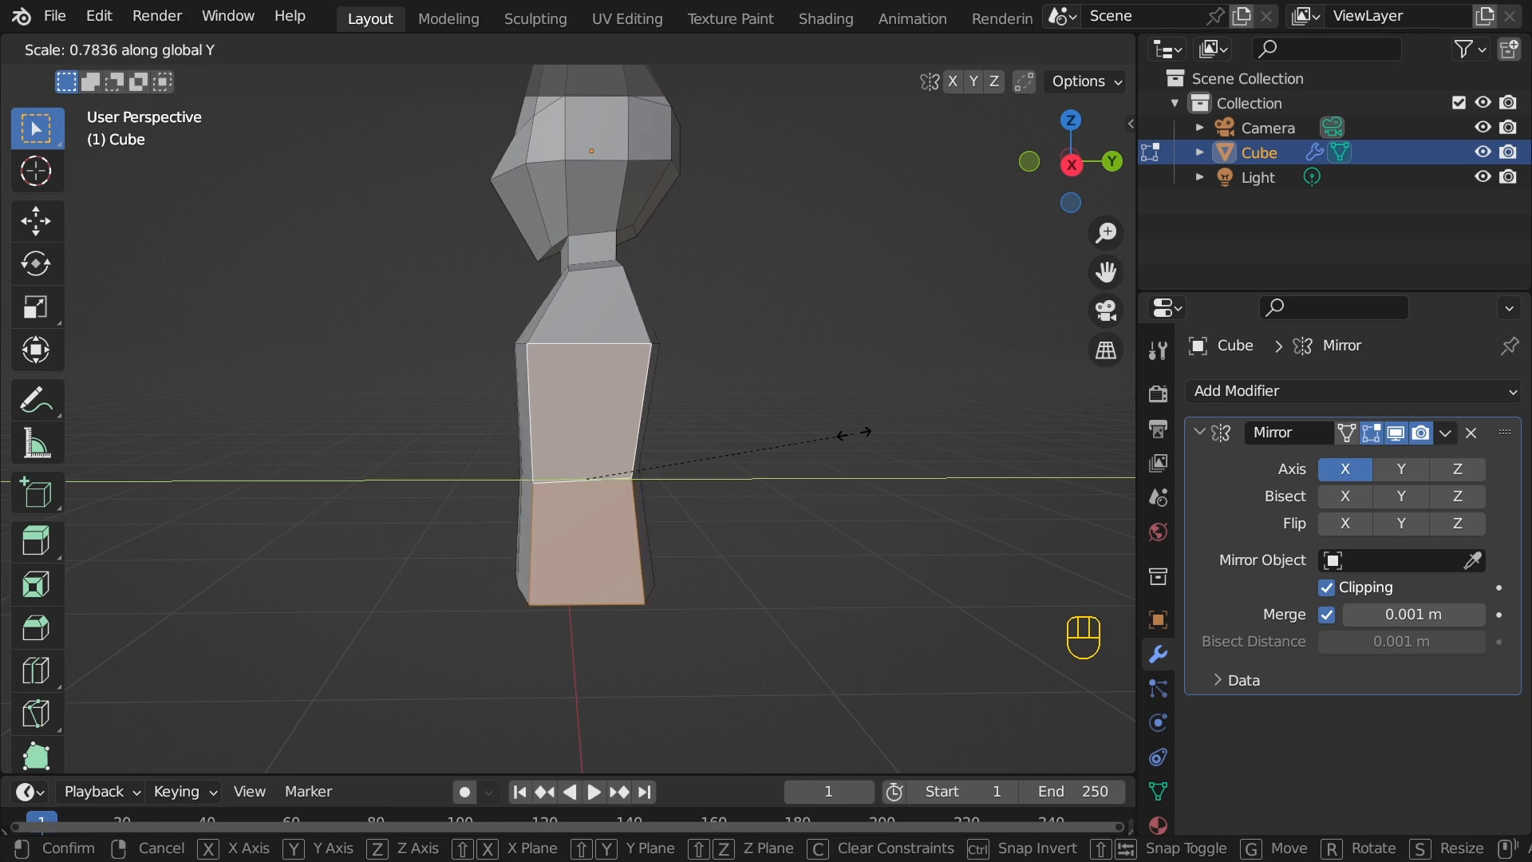
{"action": "left_click", "coordinate": [817, 433]}
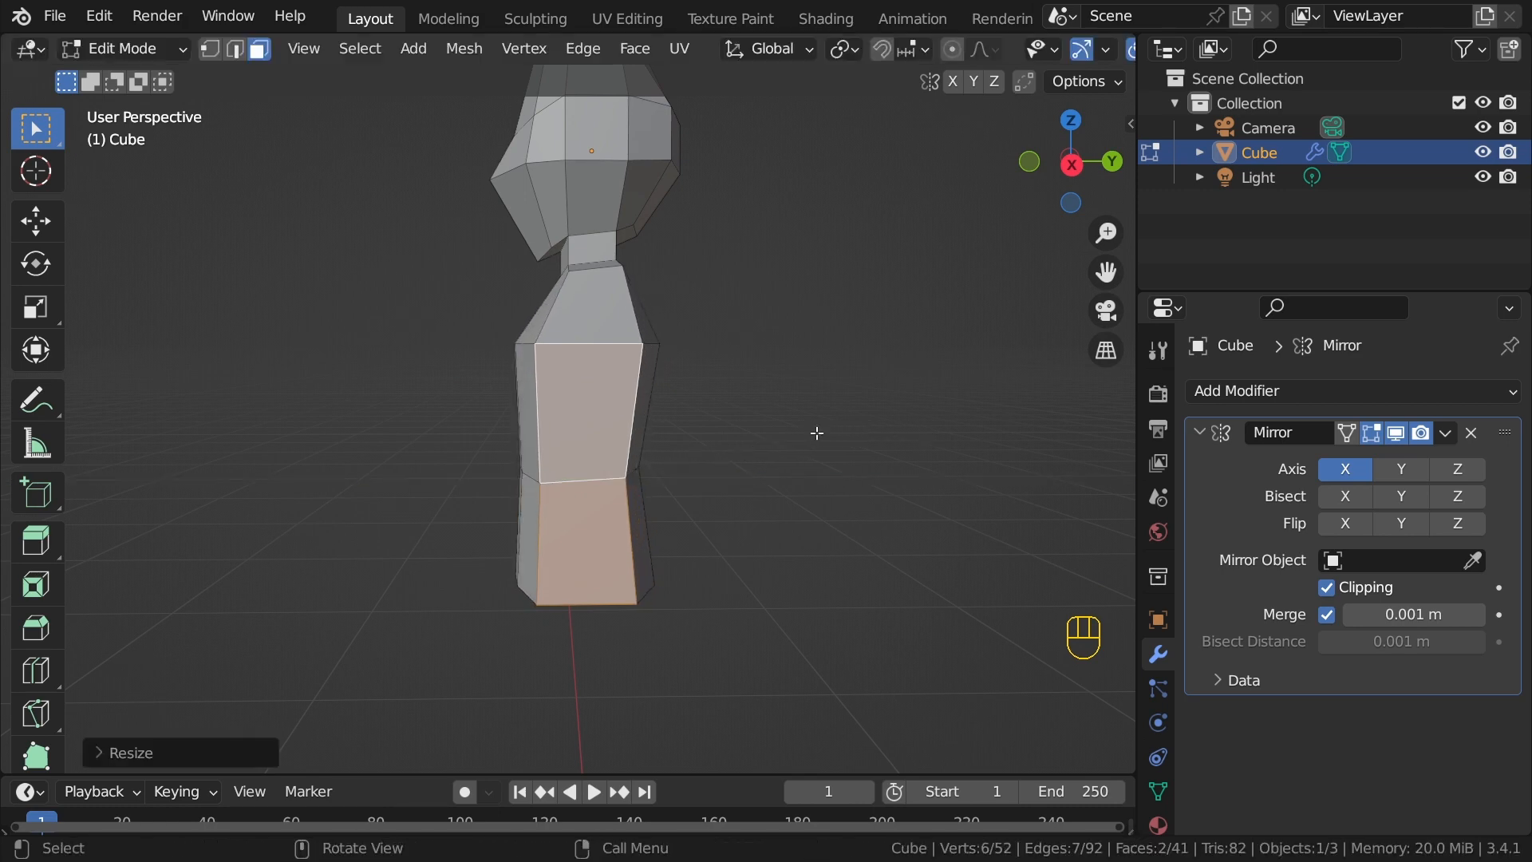
Step: Select the outer side face of the shoulder and extrude it straight outward in front view to form the arm
{"action": "middle_click_drag", "start_coordinate": [501, 407], "coordinate": [597, 427]}
{"action": "left_click", "coordinate": [641, 312]}
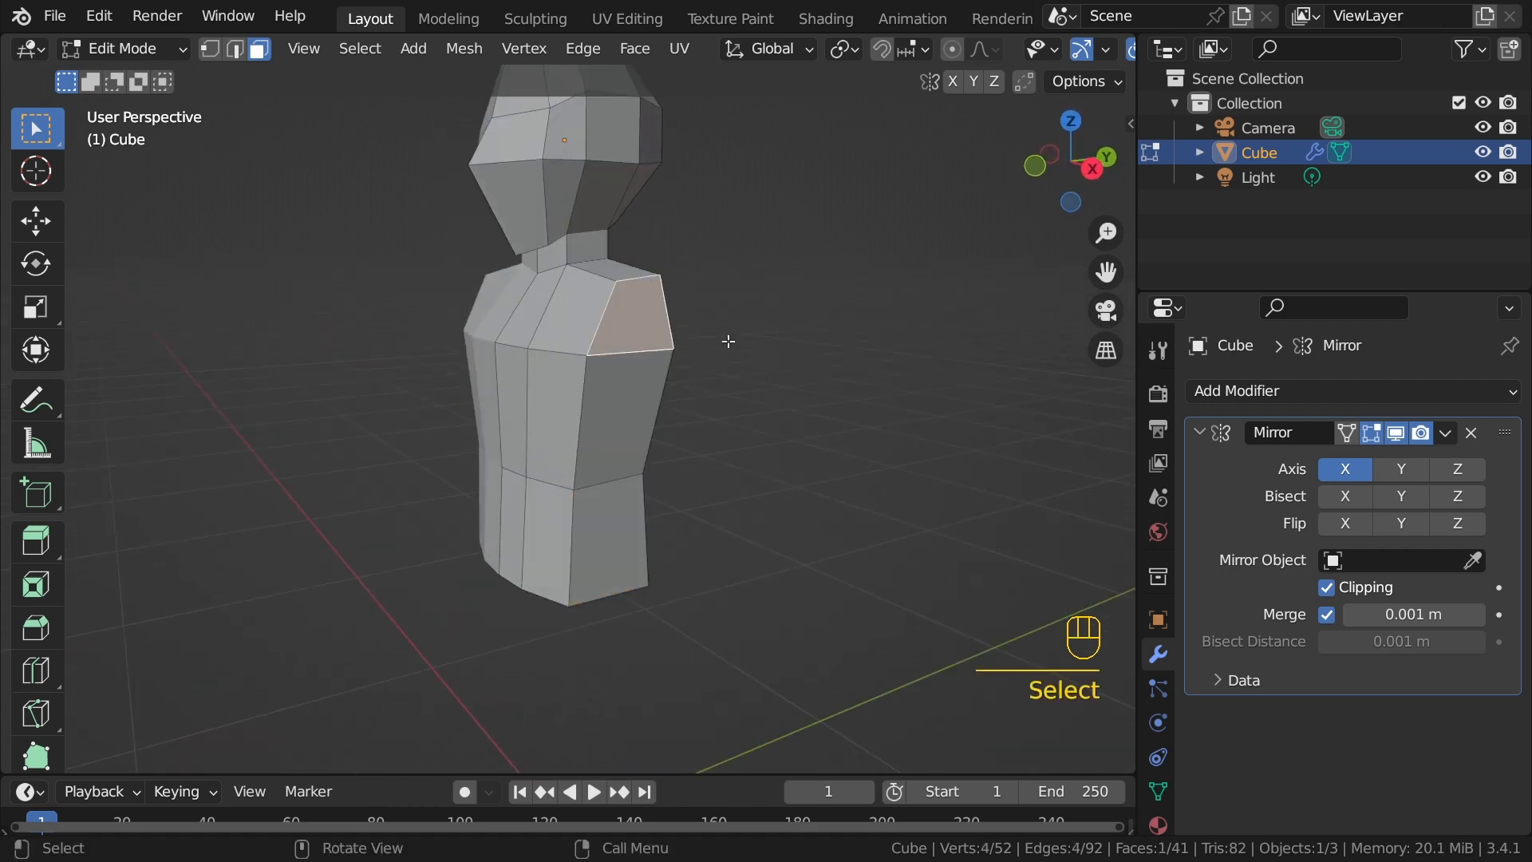
{"action": "key", "text": "grave"}
{"action": "left_click", "coordinate": [670, 309]}
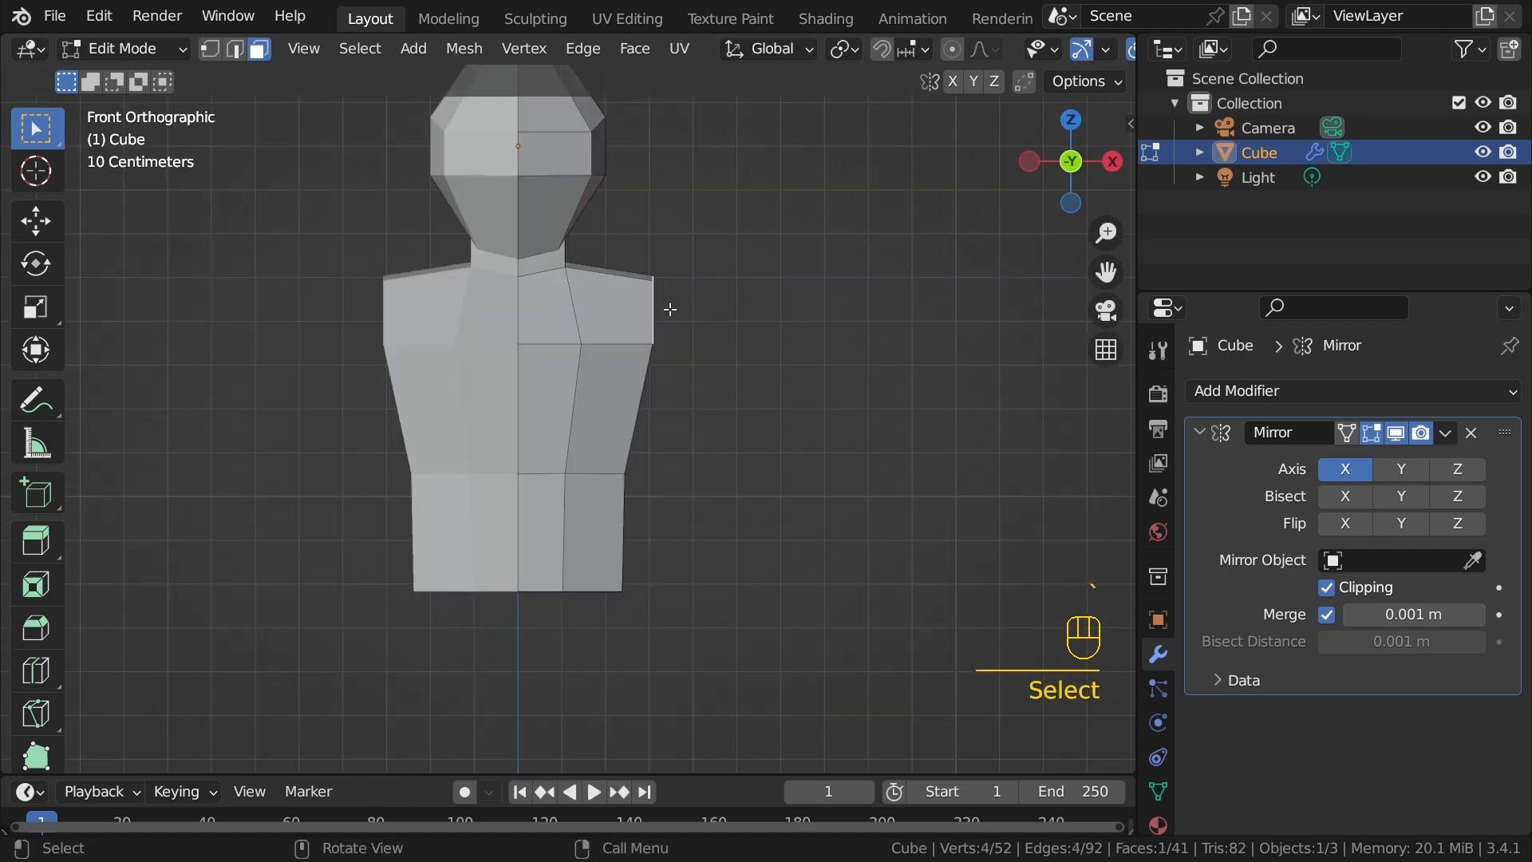
{"action": "middle_click_drag", "start_coordinate": [713, 324], "coordinate": [556, 331], "text": "shift"}
{"action": "key", "text": "e"}
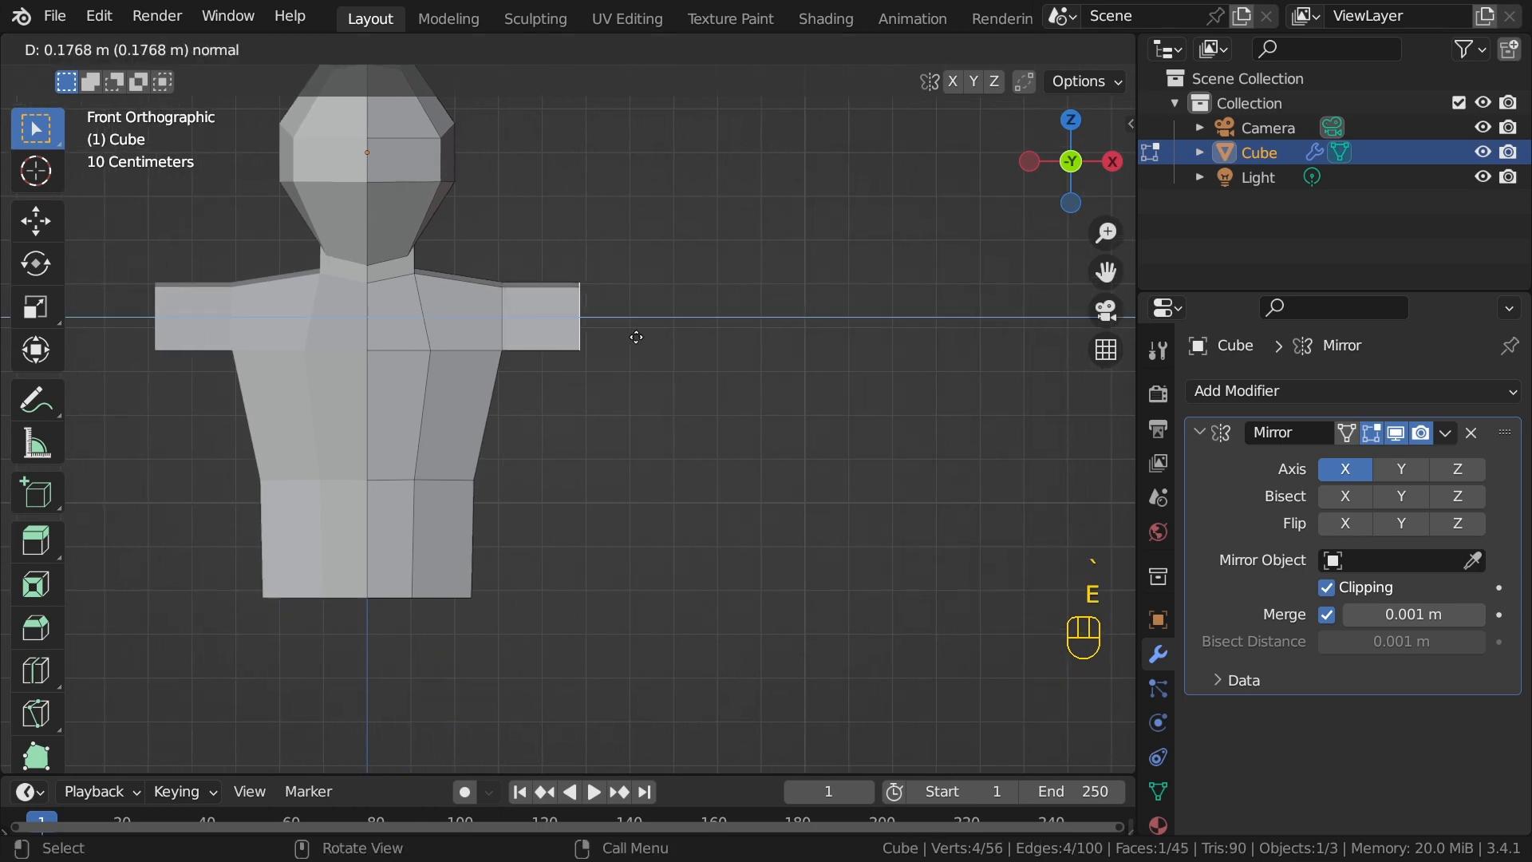
{"action": "left_click", "coordinate": [855, 319]}
{"action": "scroll", "coordinate": [860, 265], "scroll_direction": "down", "scroll_amount": 3}
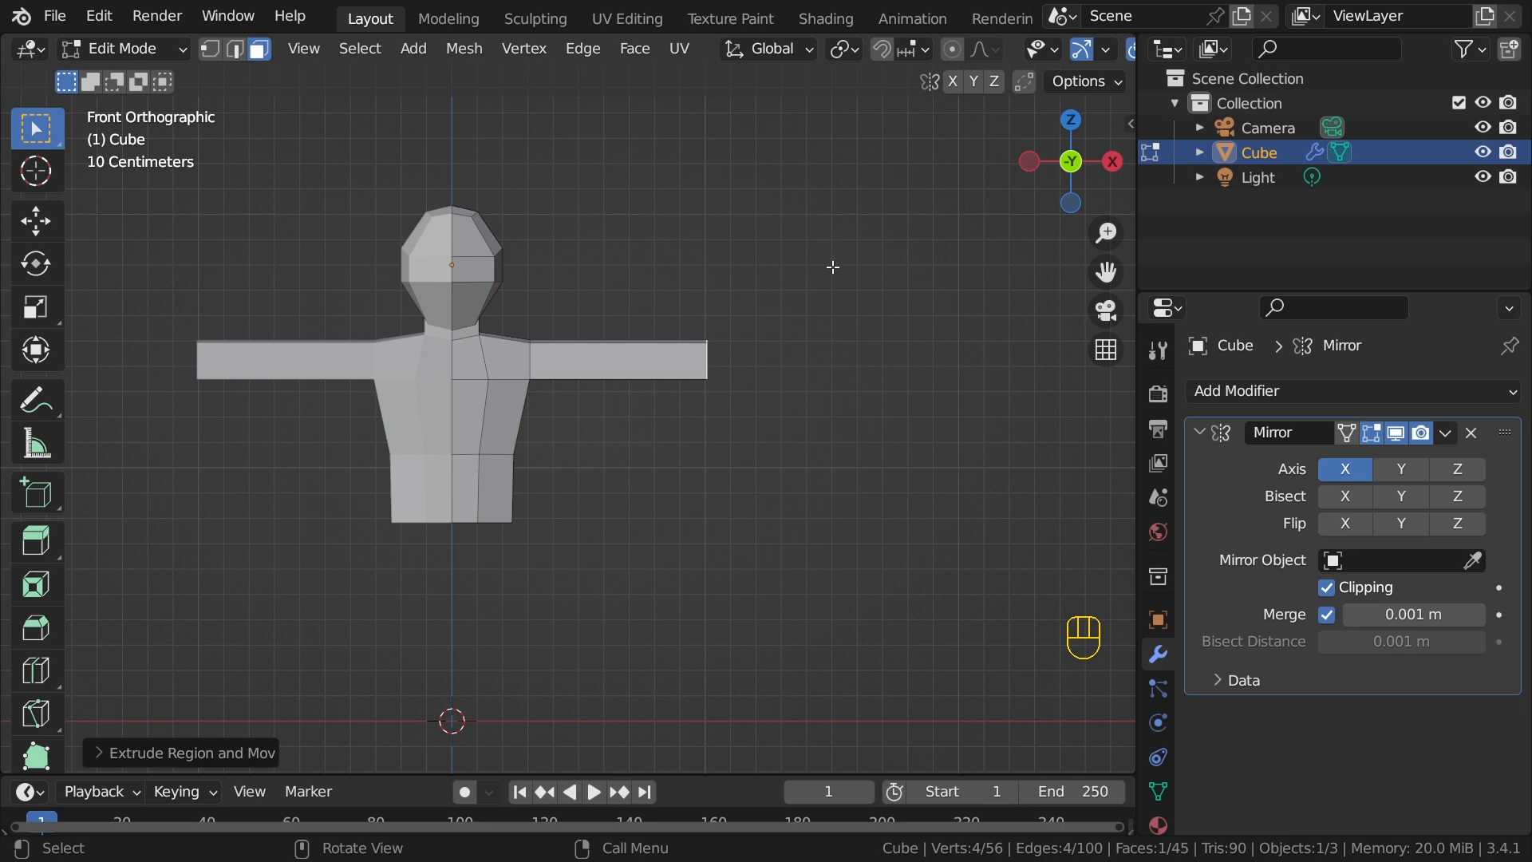
Step: Scale the arm's end face down uniformly to about 0.5 to taper the arm
{"action": "middle_click_drag", "start_coordinate": [834, 266], "coordinate": [653, 383]}
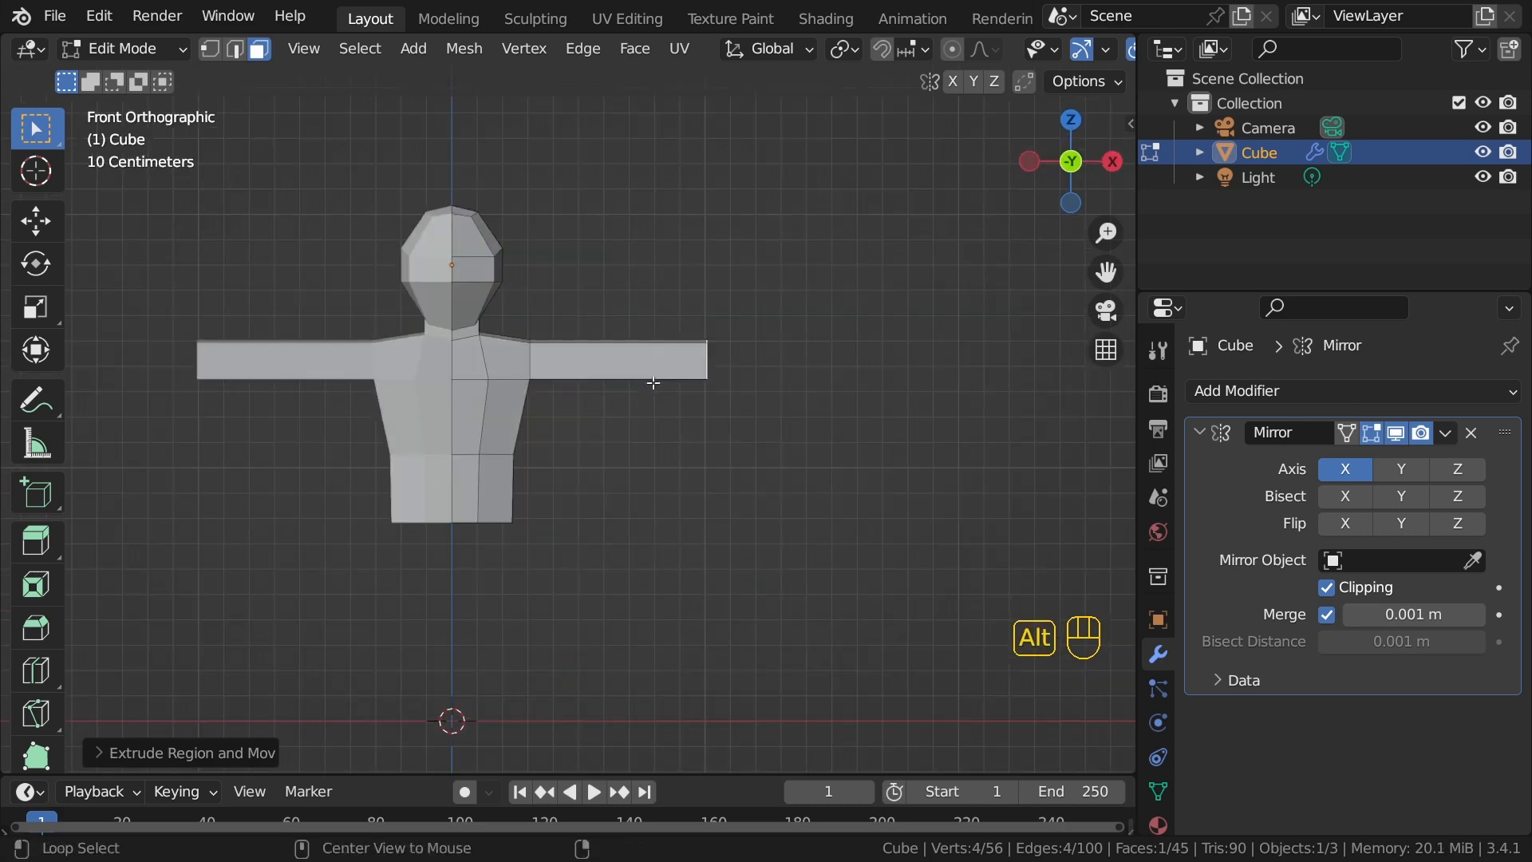
{"action": "key", "text": "s"}
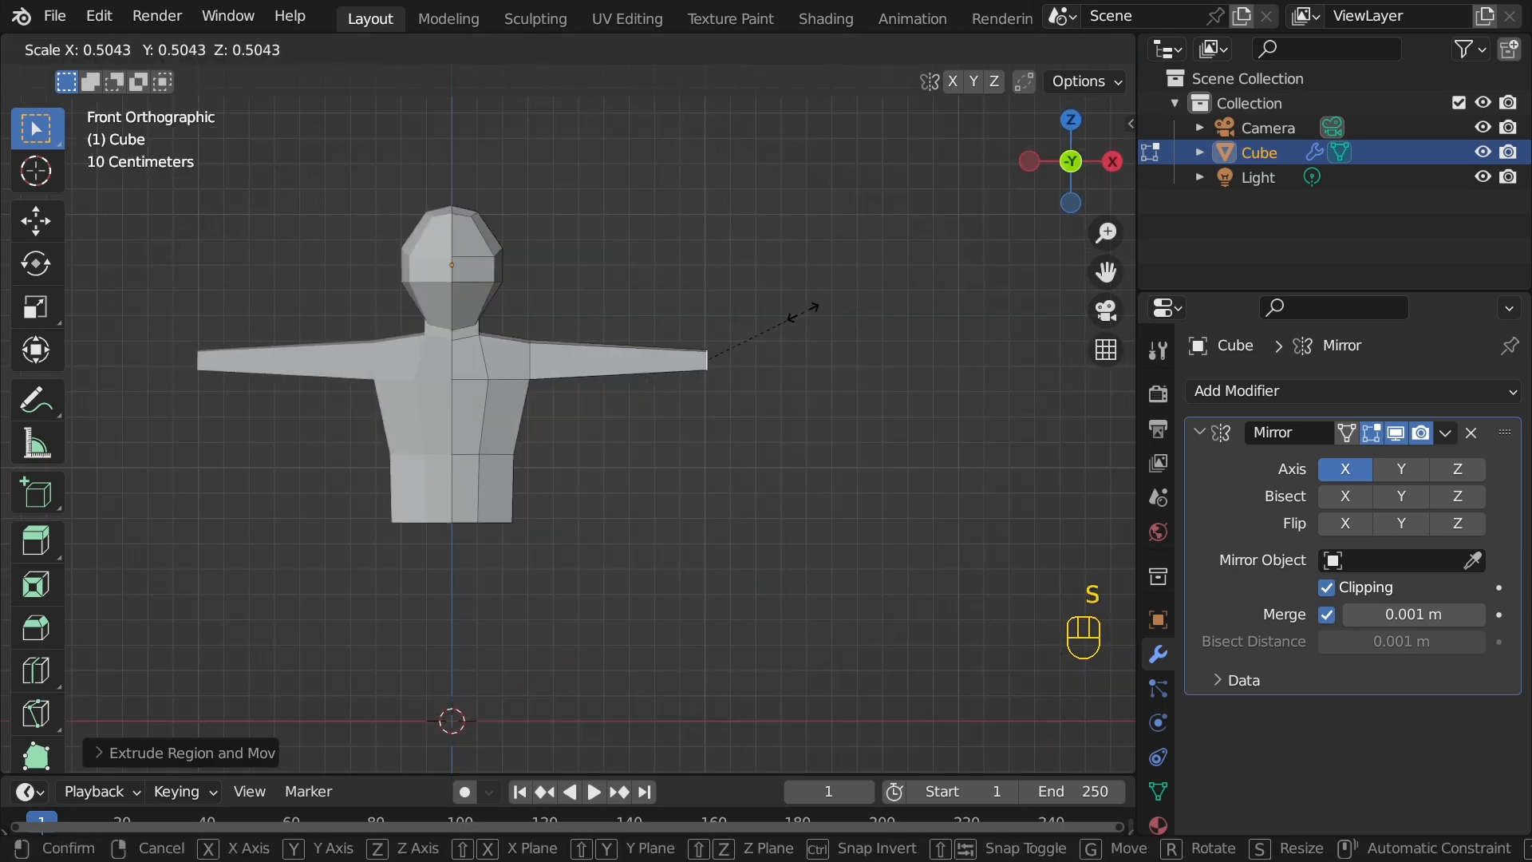
{"action": "left_click", "coordinate": [799, 307]}
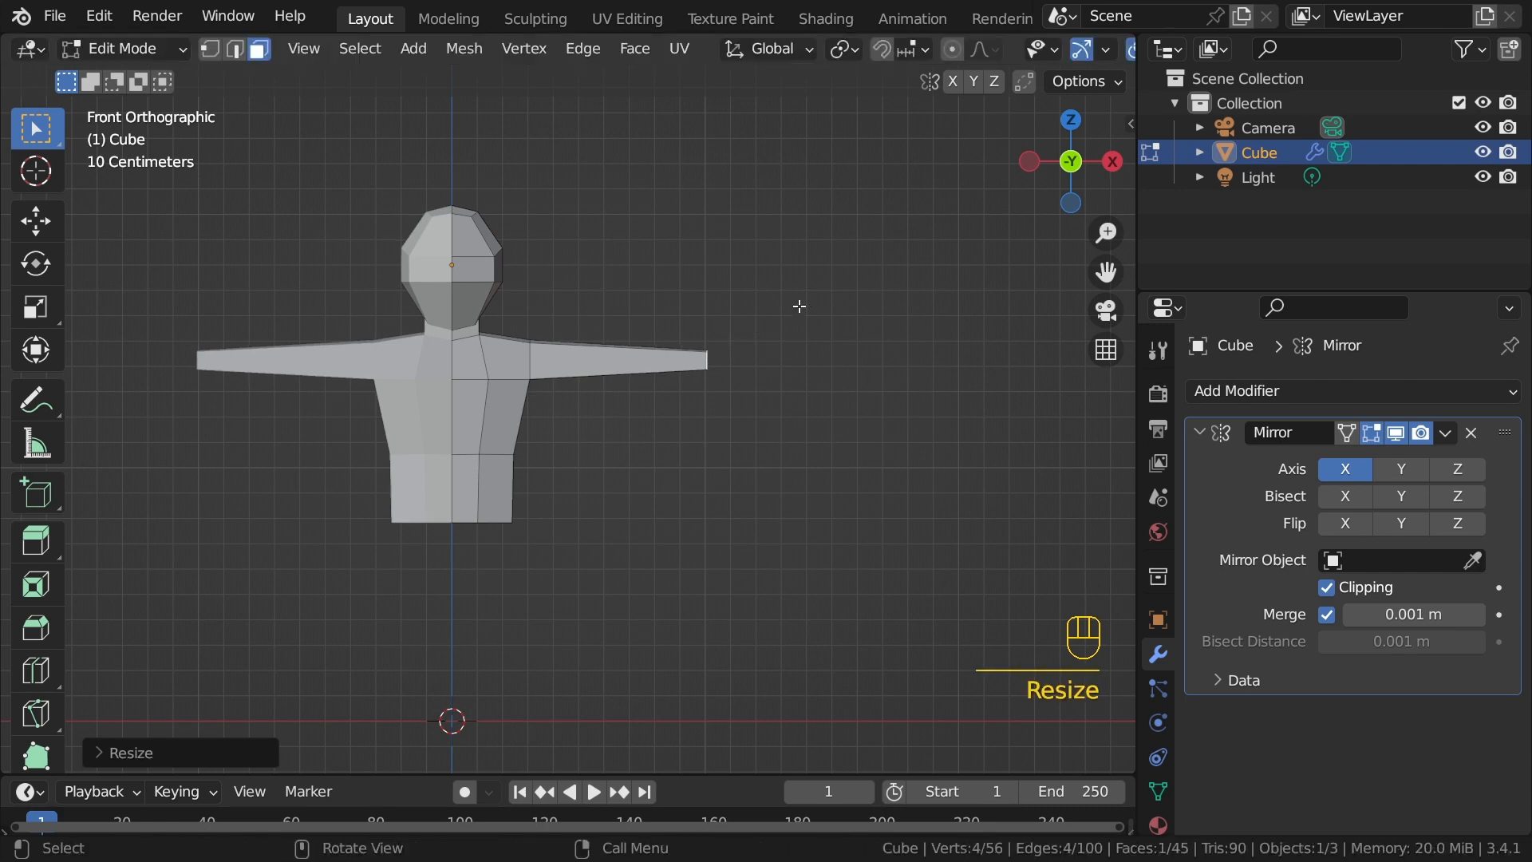
Step: Edge-slide the arm's end face back toward the shoulder, shortening the arm by more than half
{"action": "middle_click_drag", "start_coordinate": [847, 330], "coordinate": [838, 332]}
{"action": "key", "text": "g"}
{"action": "key", "text": "g"}
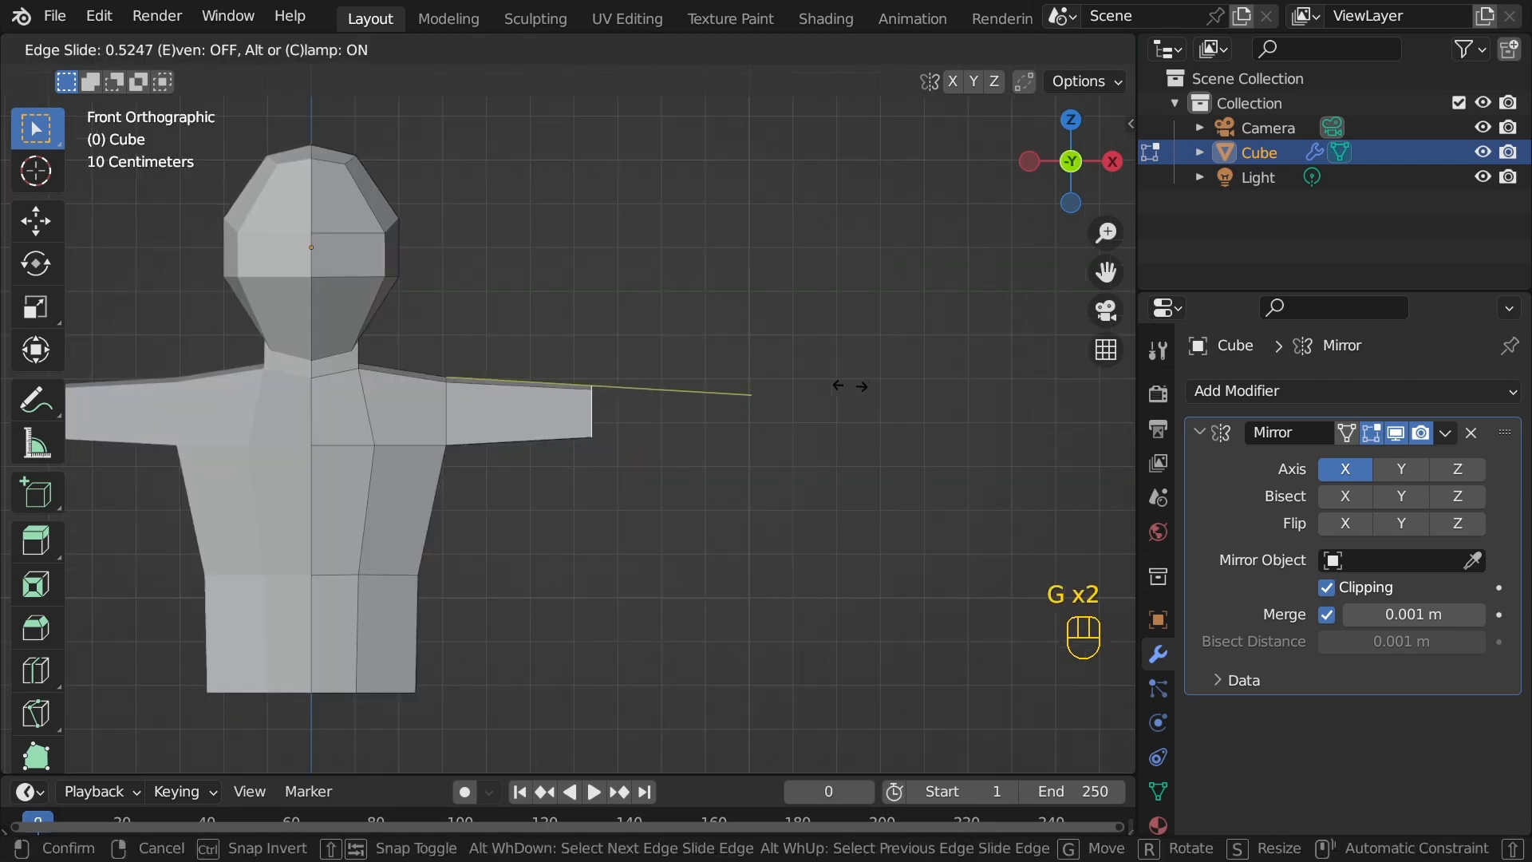
{"action": "left_click", "coordinate": [828, 383]}
Step: Edge-slide the arm's end face outward with clamping off, lengthening the arm well beyond its current end
{"action": "key", "text": "g"}
{"action": "key", "text": "g"}
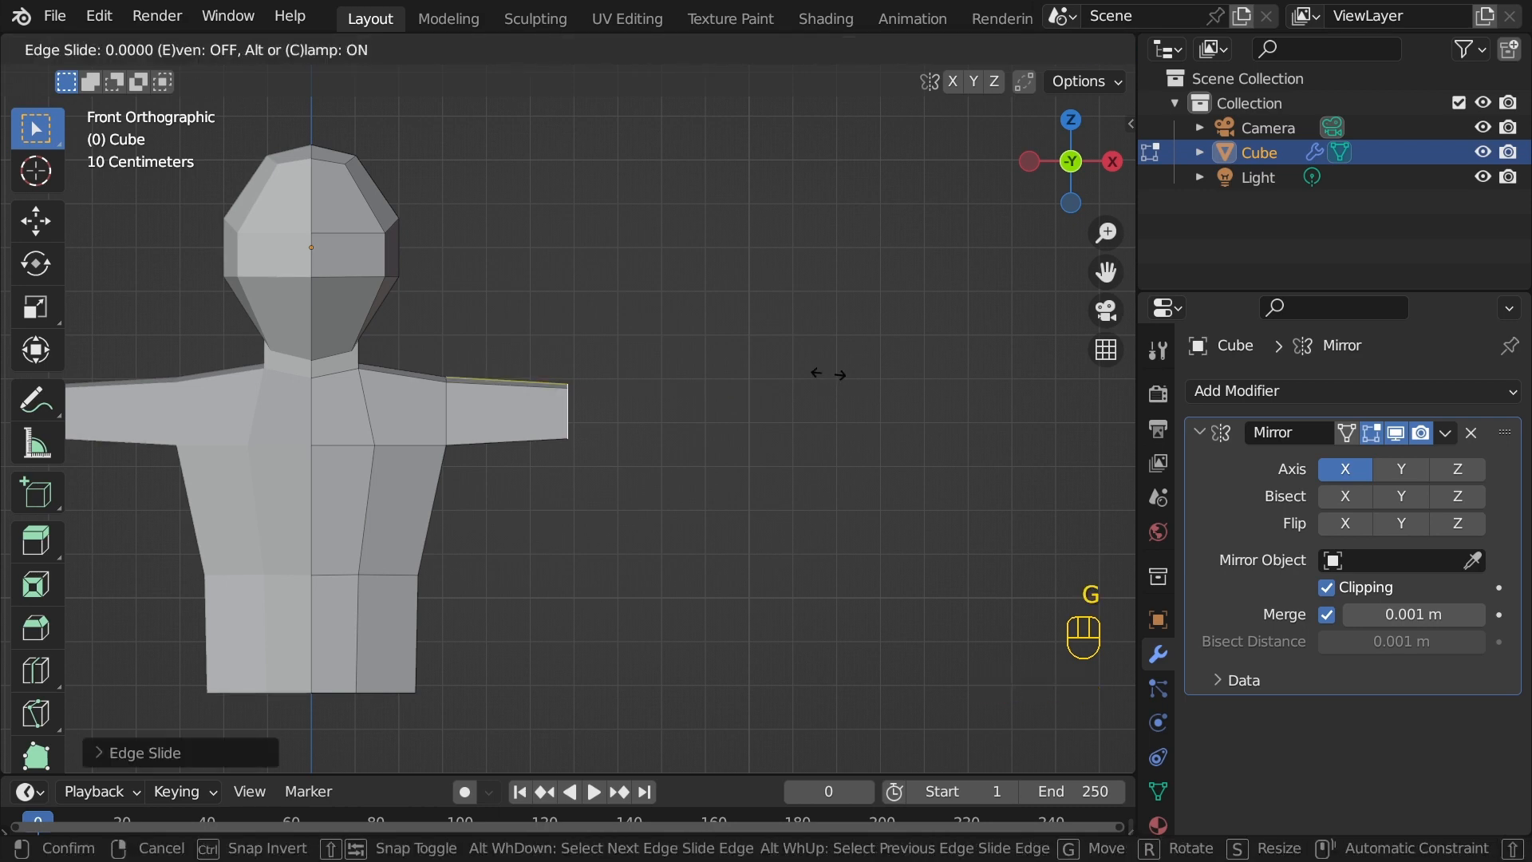
{"action": "key", "text": "alt"}
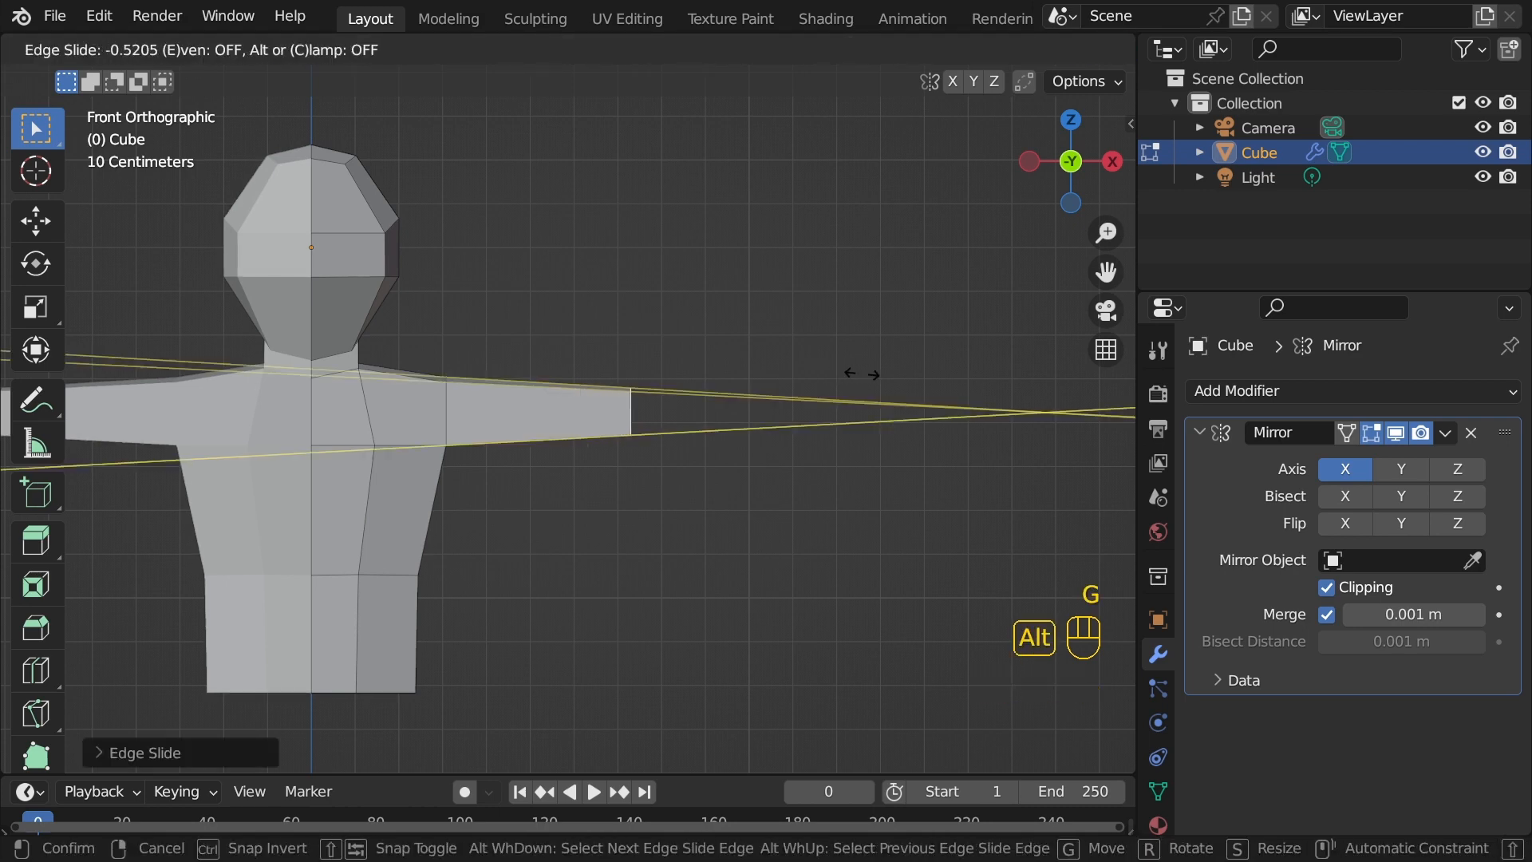
{"action": "left_click", "coordinate": [920, 371]}
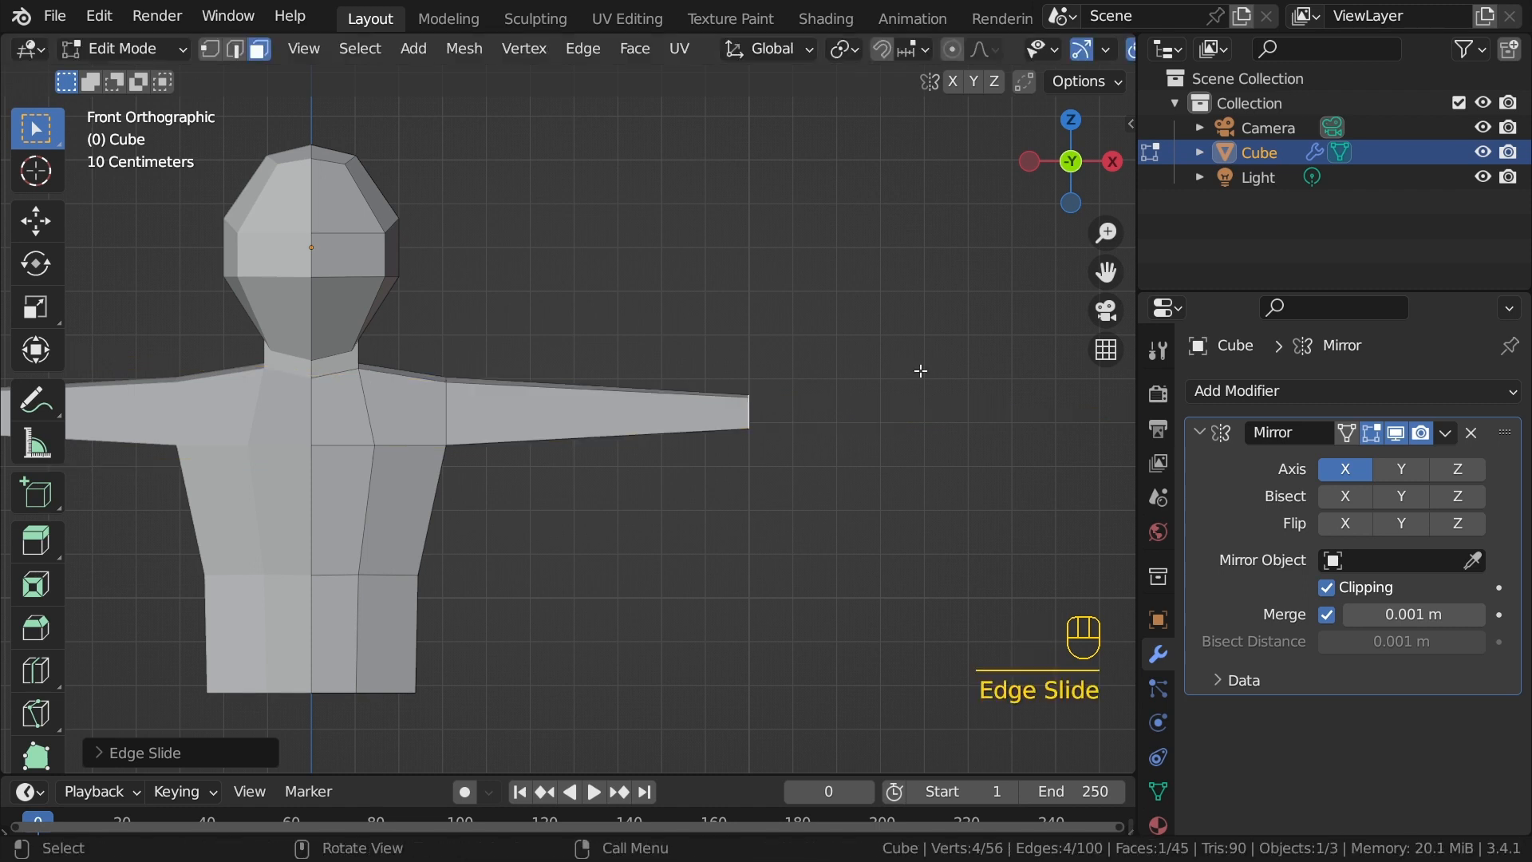
{"action": "key", "text": "g"}
{"action": "key", "text": "g"}
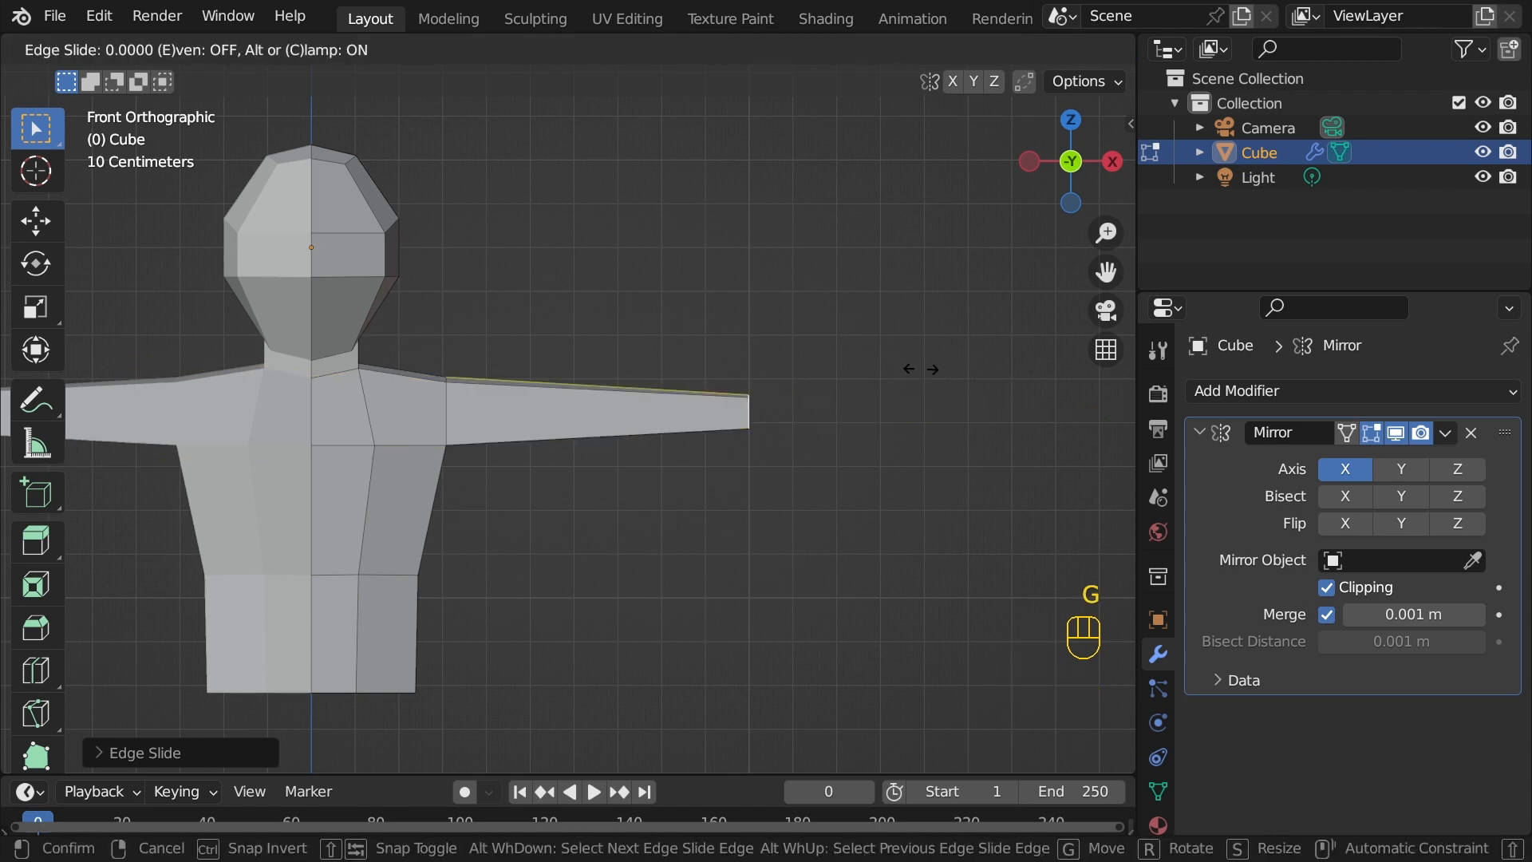
{"action": "key", "text": "c"}
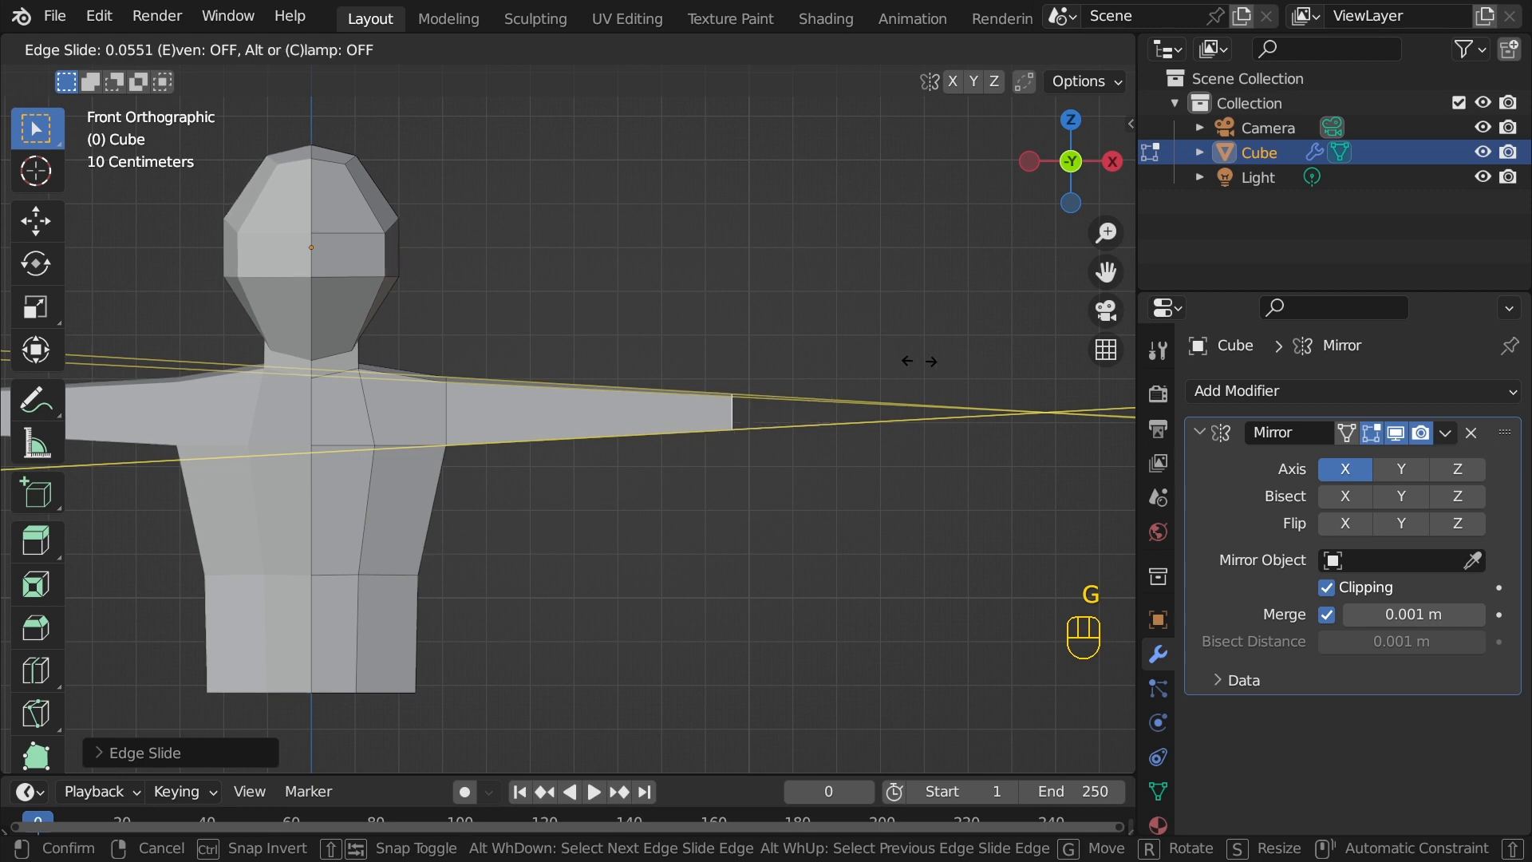
{"action": "right_click", "coordinate": [942, 358]}
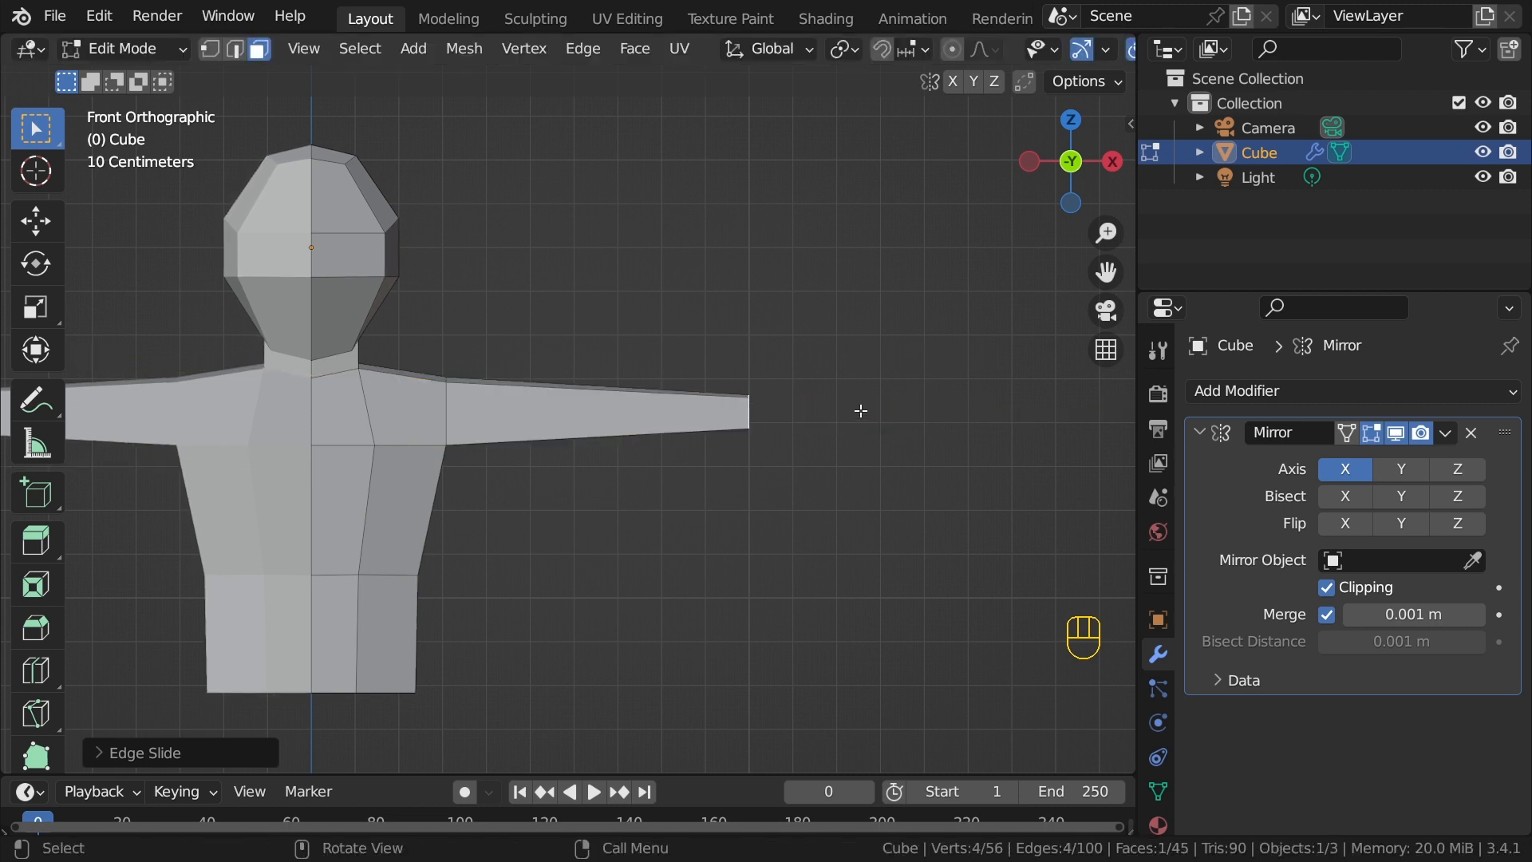
Step: Edge-slide the arm's end face slightly back toward the shoulder to set the wrist position
{"action": "key", "text": "g"}
{"action": "key", "text": "g"}
{"action": "left_click", "coordinate": [818, 409]}
Step: Extrude the arm's end face straight outward to form a short hand block and scale its end face down uniformly
{"action": "middle_click_drag", "start_coordinate": [817, 408], "coordinate": [715, 438], "text": "shift"}
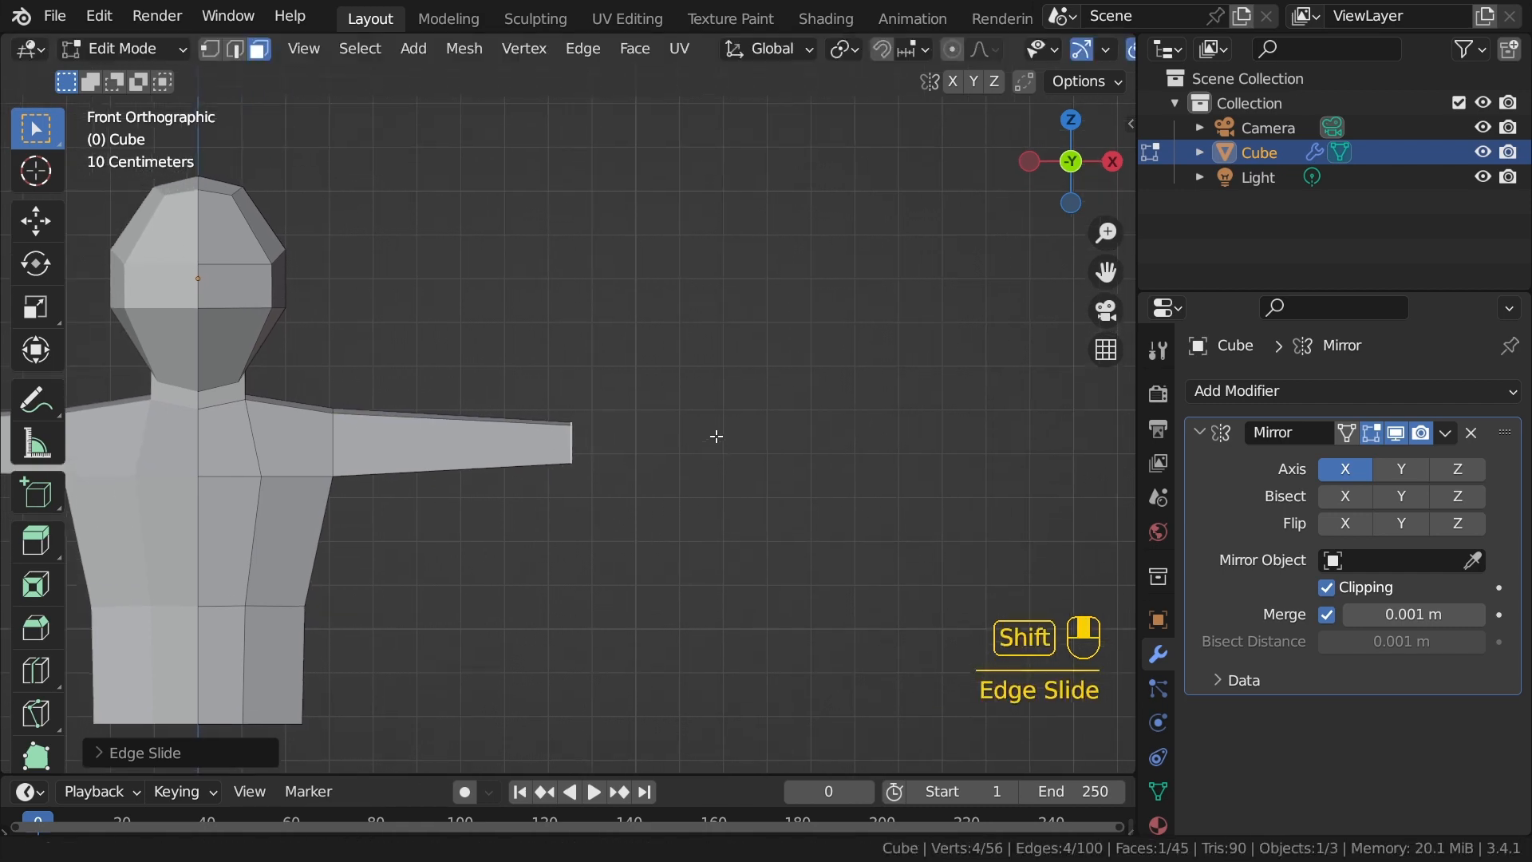
{"action": "scroll", "coordinate": [717, 437], "scroll_direction": "up", "scroll_amount": 3}
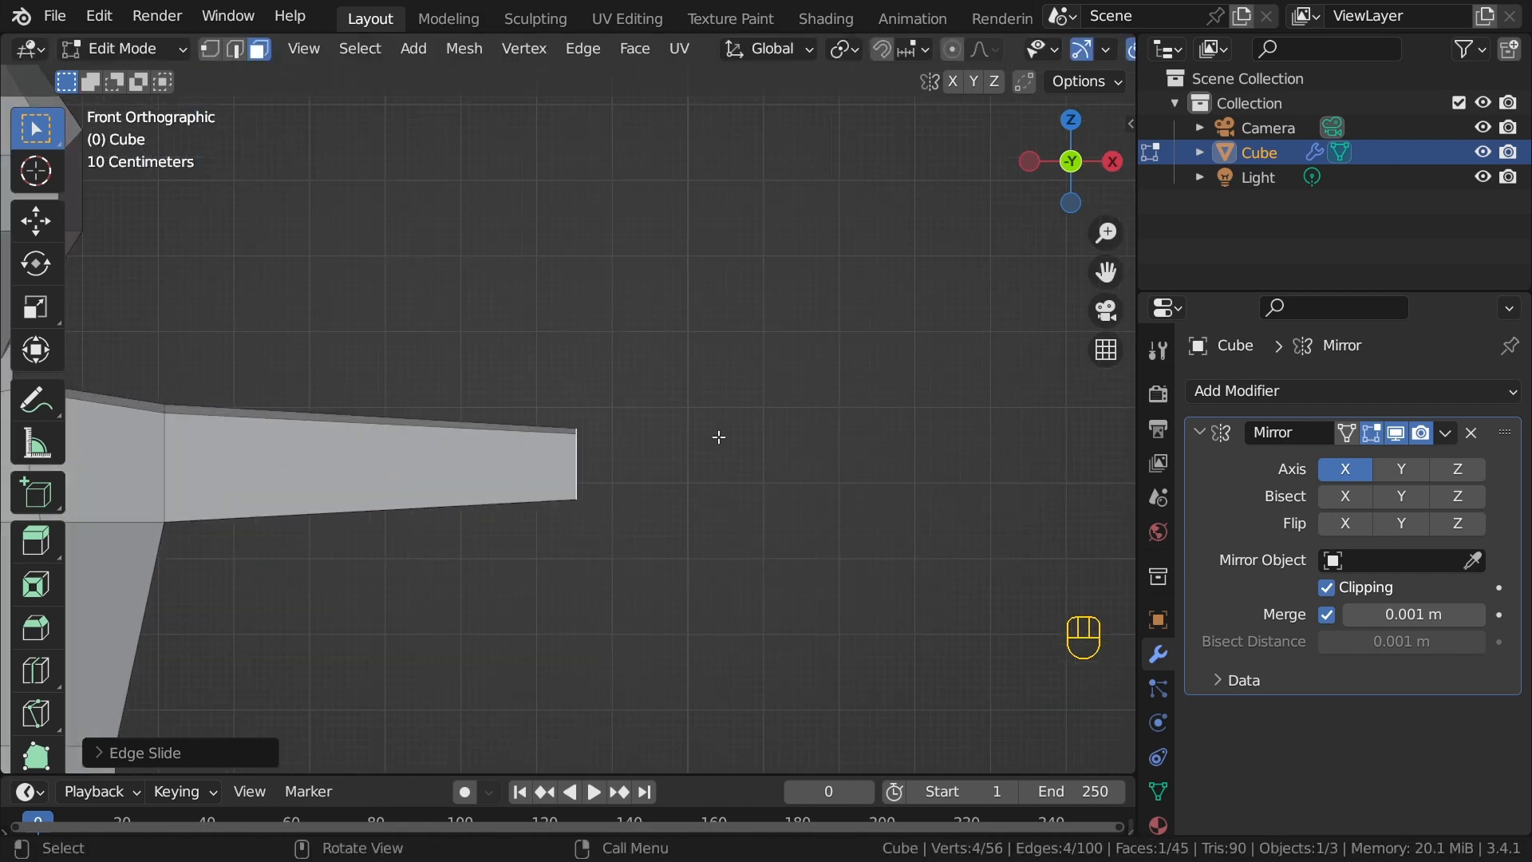
{"action": "scroll", "coordinate": [718, 438], "scroll_direction": "up", "scroll_amount": 1}
{"action": "key", "text": "e"}
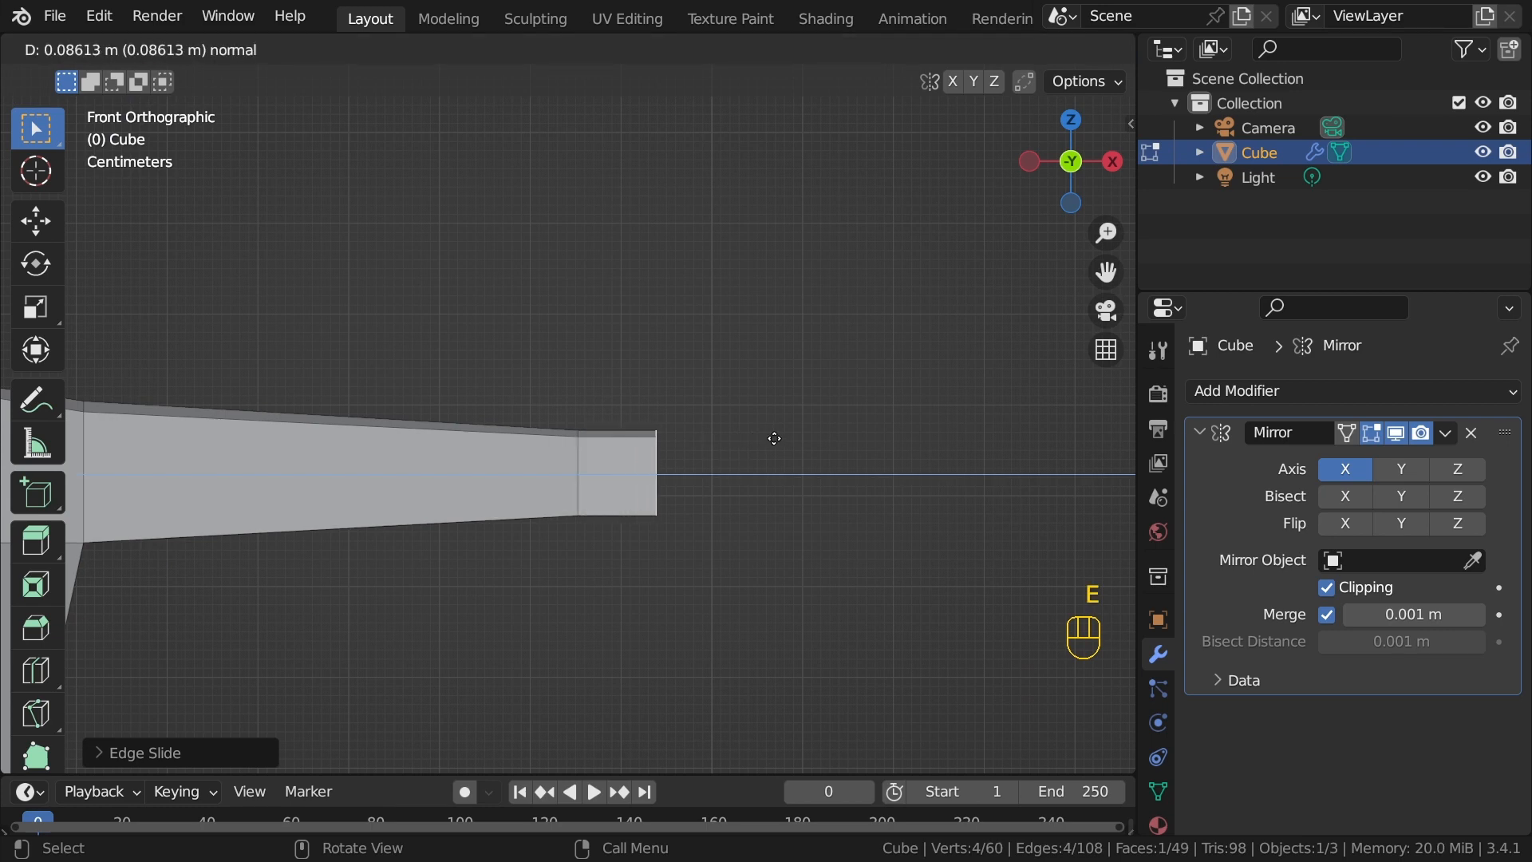
{"action": "left_click", "coordinate": [842, 430]}
{"action": "key", "text": "s"}
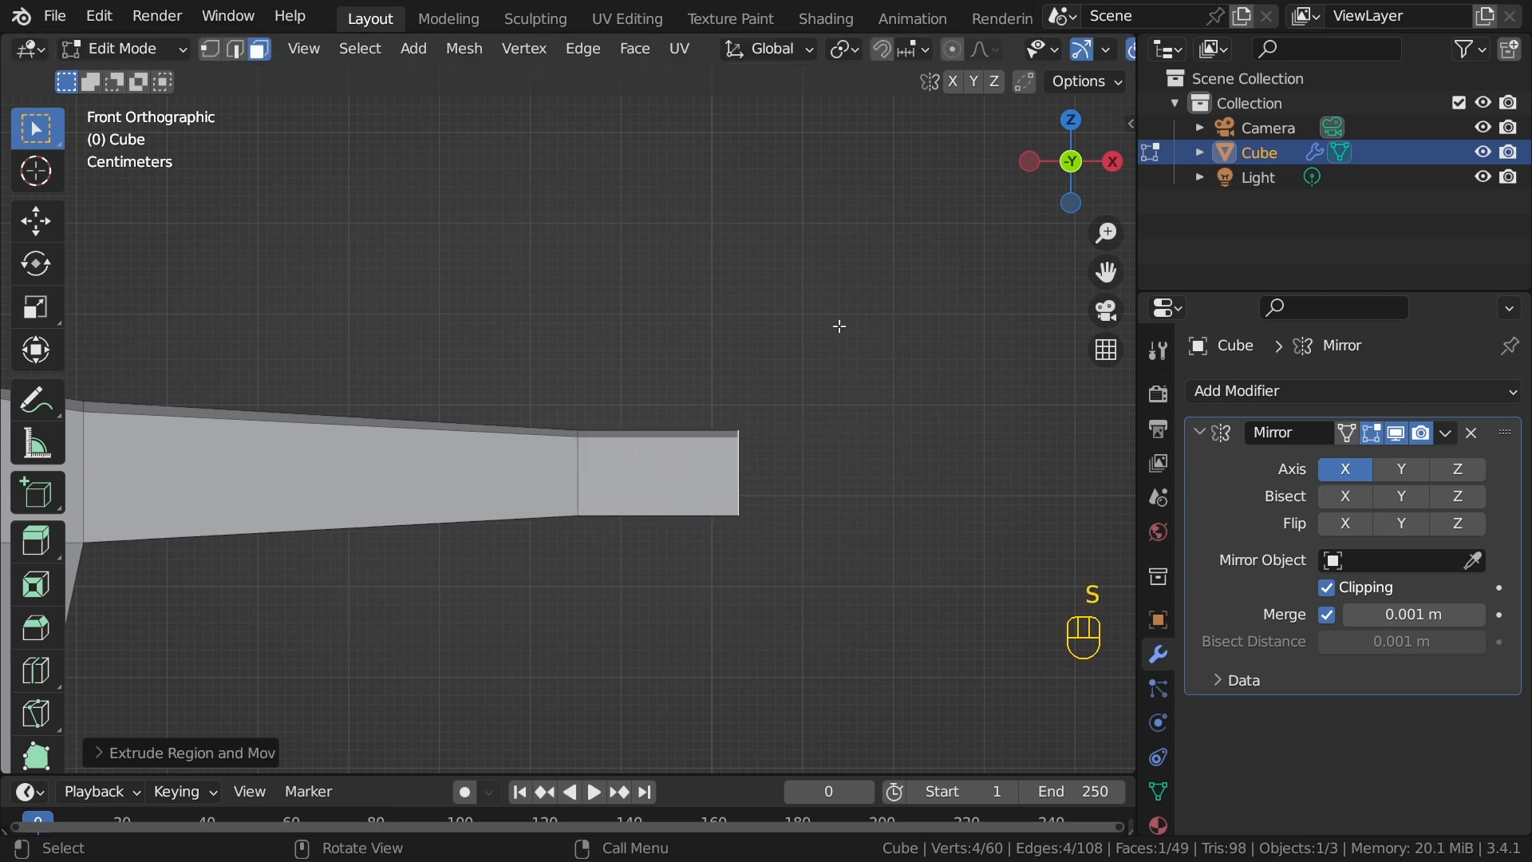
{"action": "left_click", "coordinate": [834, 326]}
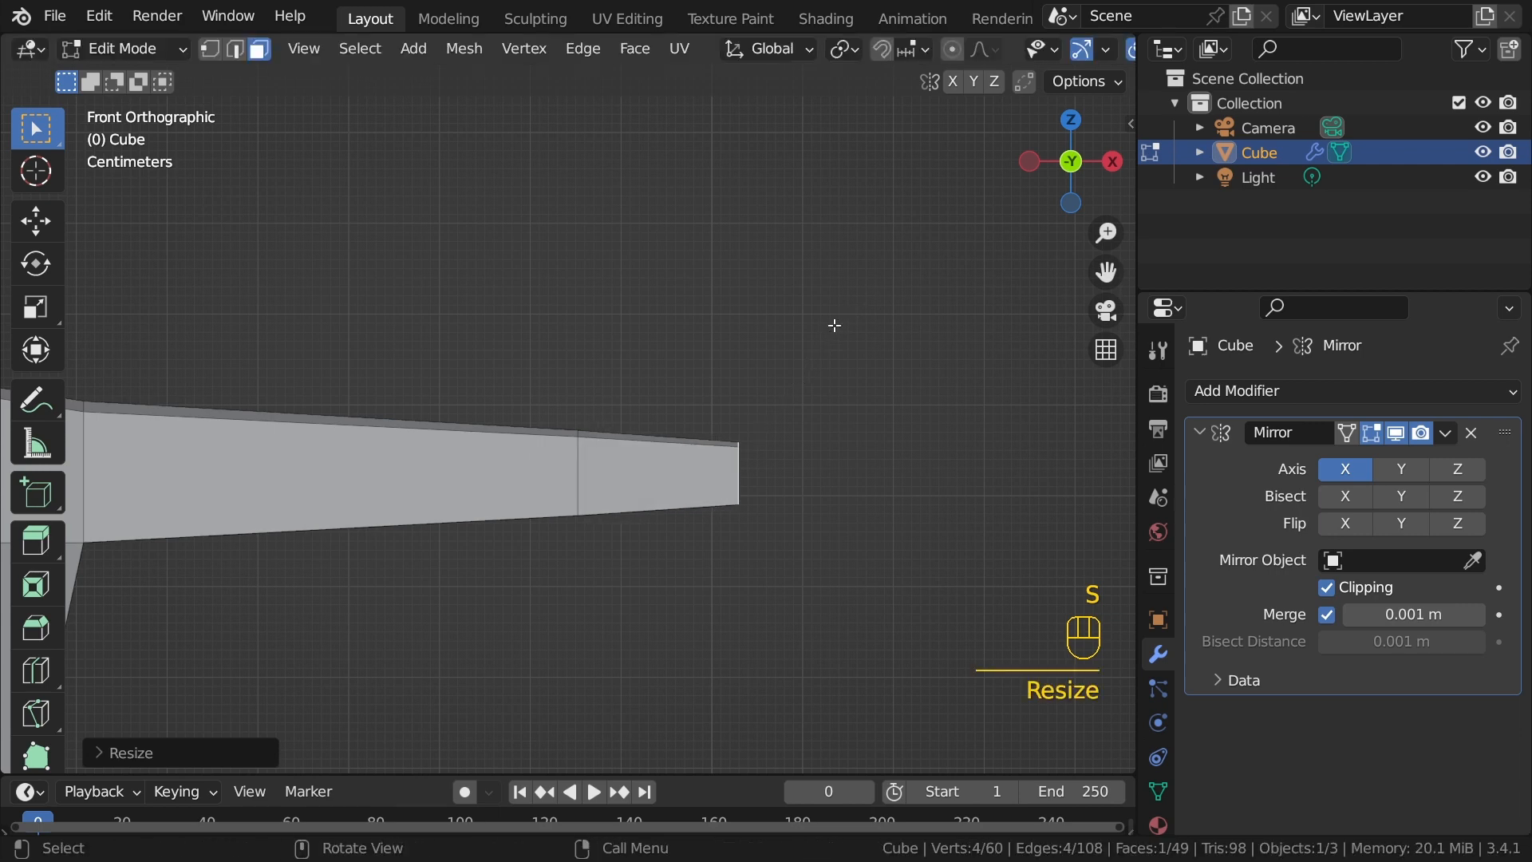
Step: Flatten the hand's end face by scaling it to about 0.54 along Z
{"action": "key", "text": "s"}
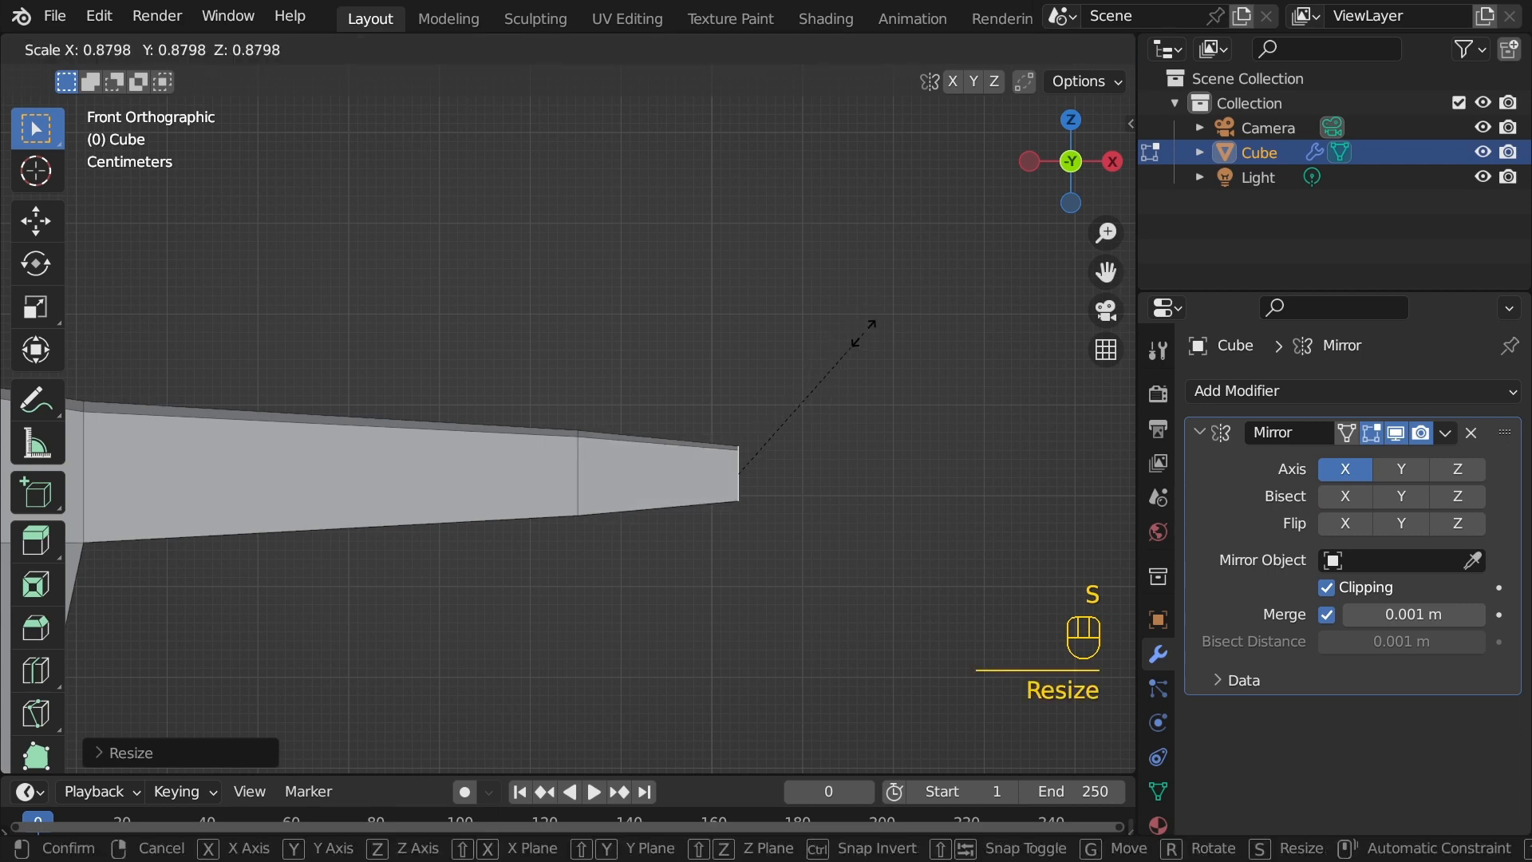
{"action": "key", "text": "z"}
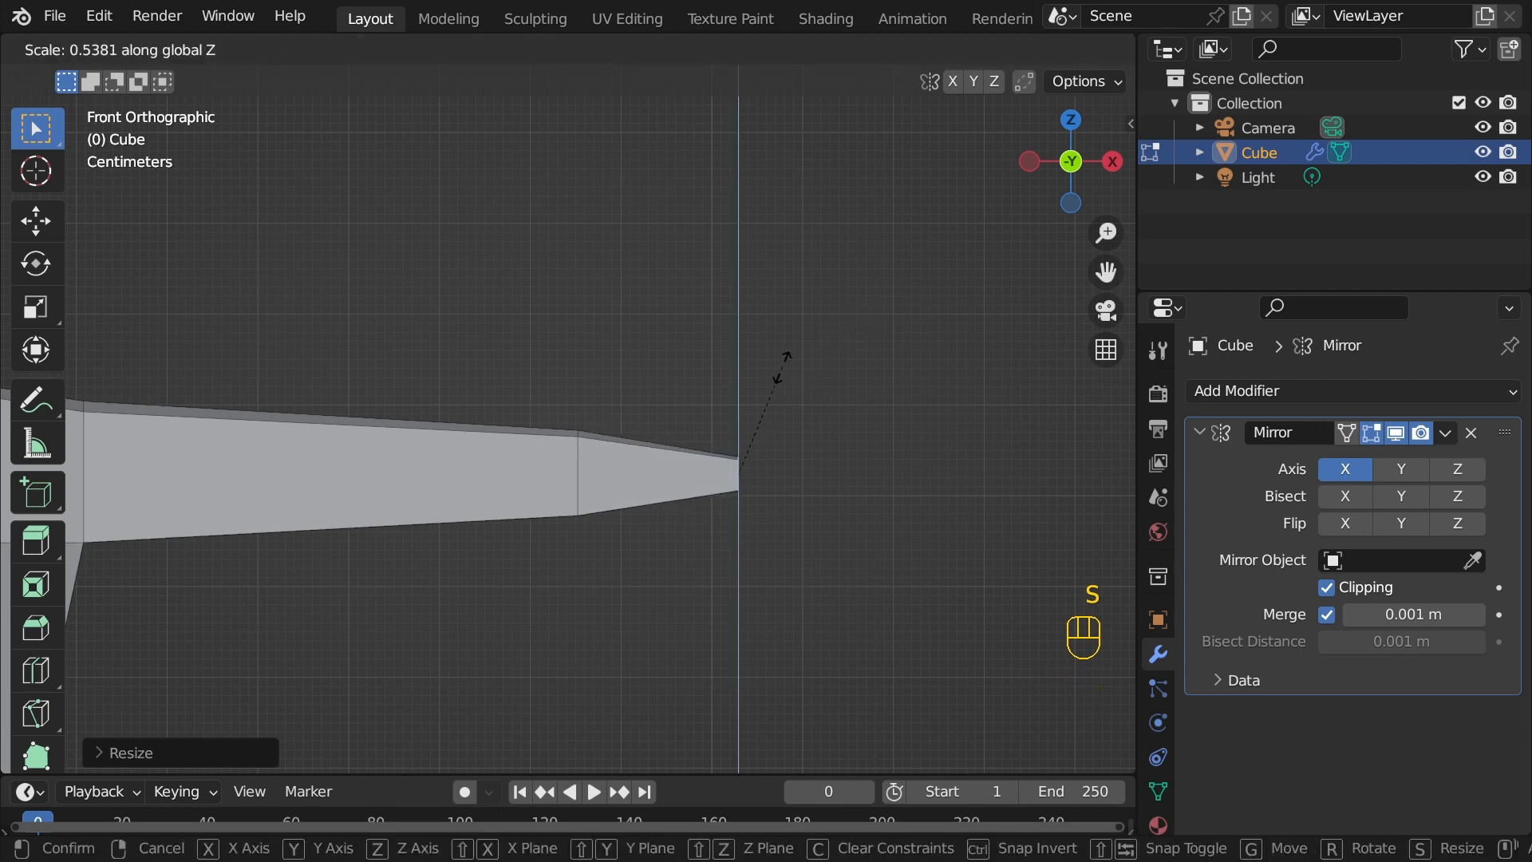
{"action": "left_click", "coordinate": [779, 364]}
Step: Add one vertical loop cut across the hand and slide it about 0.28 toward the wrist
{"action": "scroll", "coordinate": [718, 481], "scroll_direction": "up", "scroll_amount": 3}
{"action": "key", "text": "ctrl+r"}
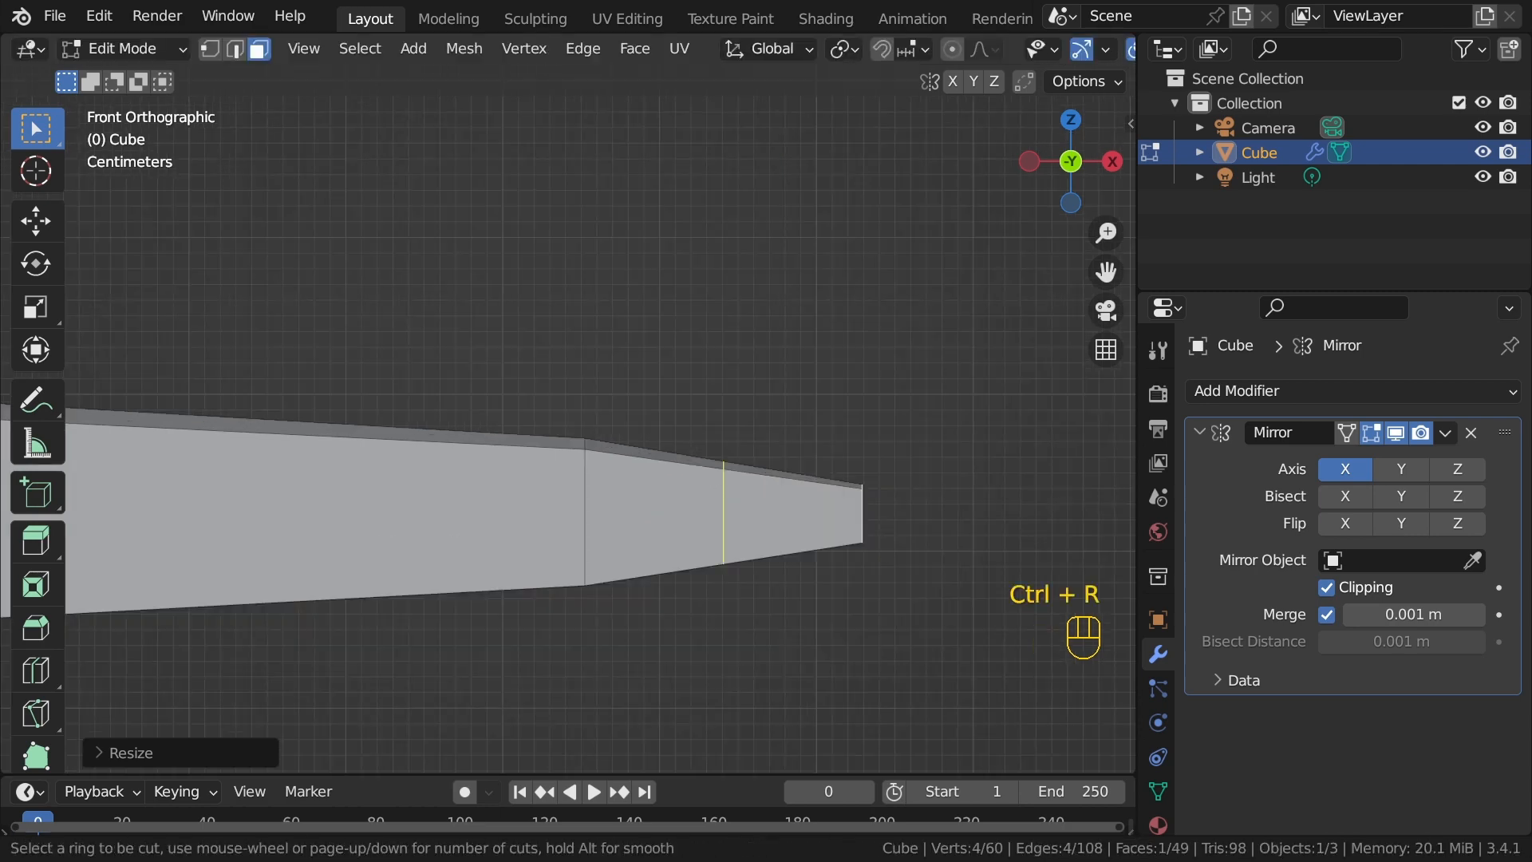
{"action": "left_click", "coordinate": [722, 475]}
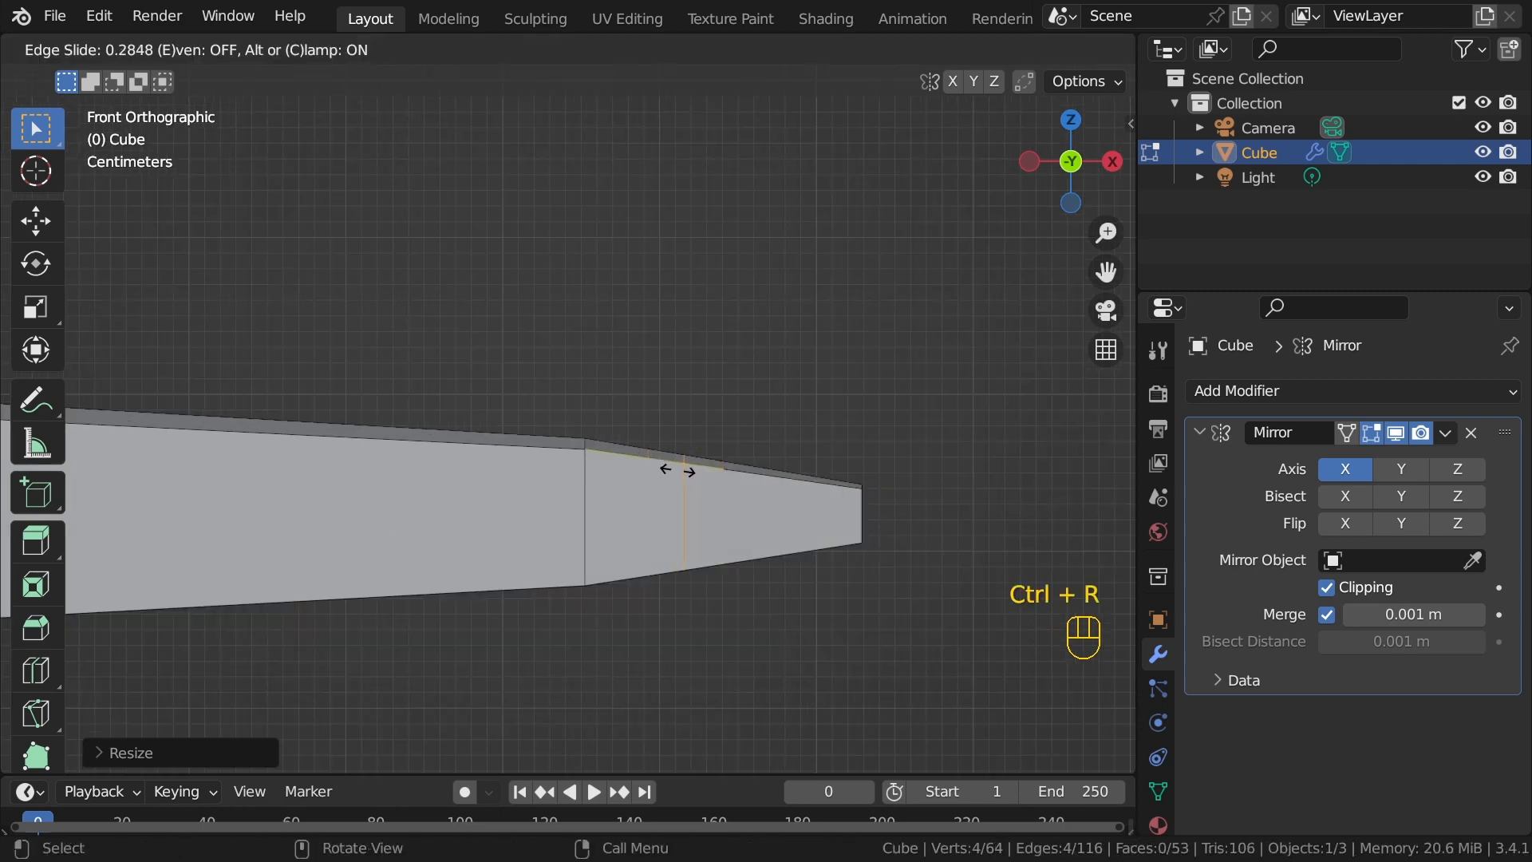
{"action": "left_click", "coordinate": [677, 470]}
Step: In vertex select mode with X-ray on, box-select the new loop's bottom vertices and move them up to thin the palm
{"action": "key", "text": "1"}
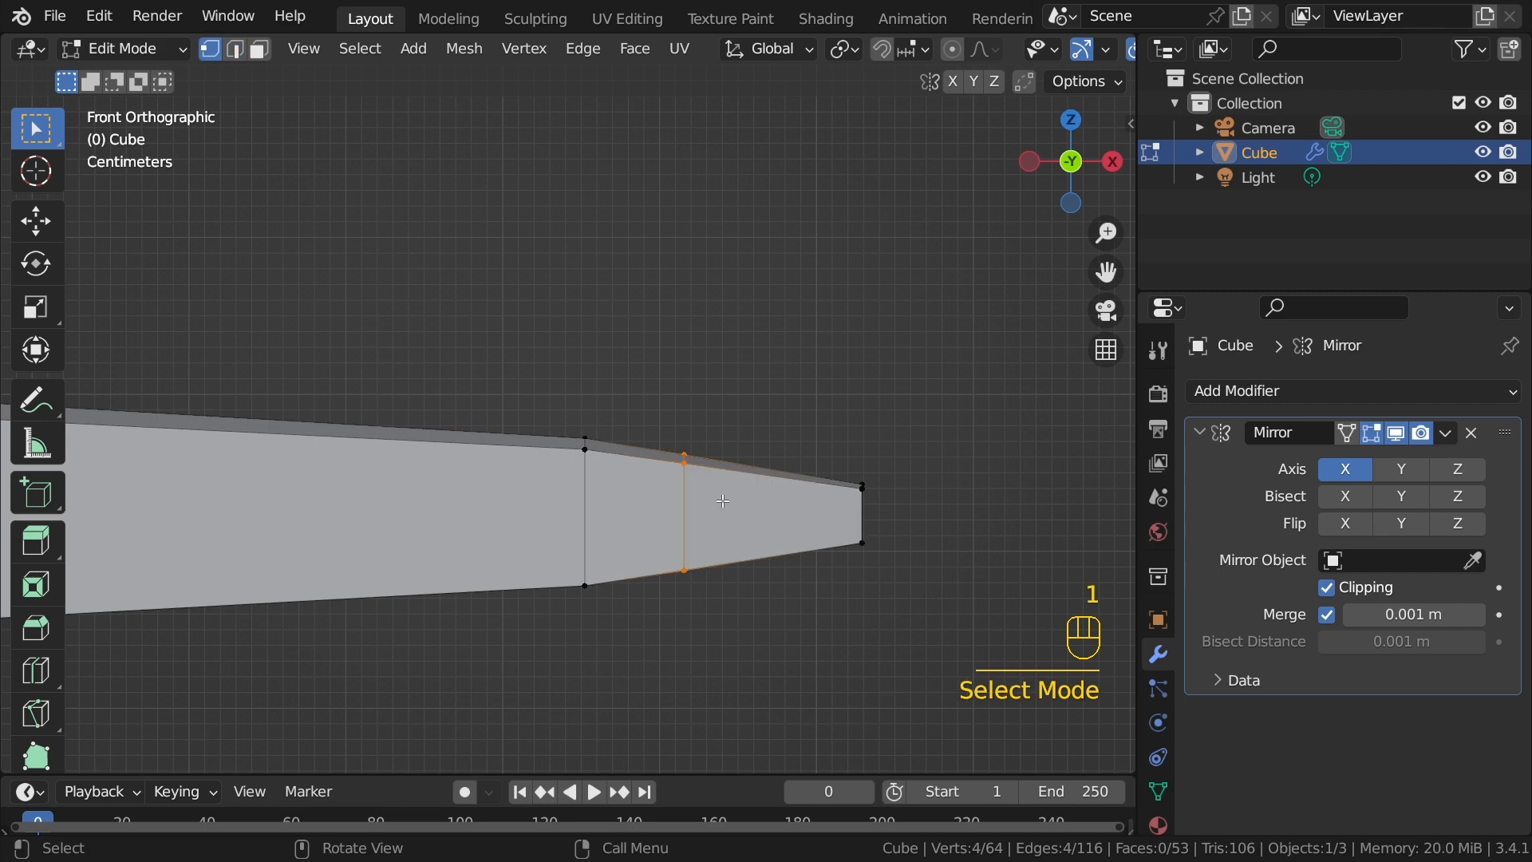
{"action": "key", "text": "alt+z"}
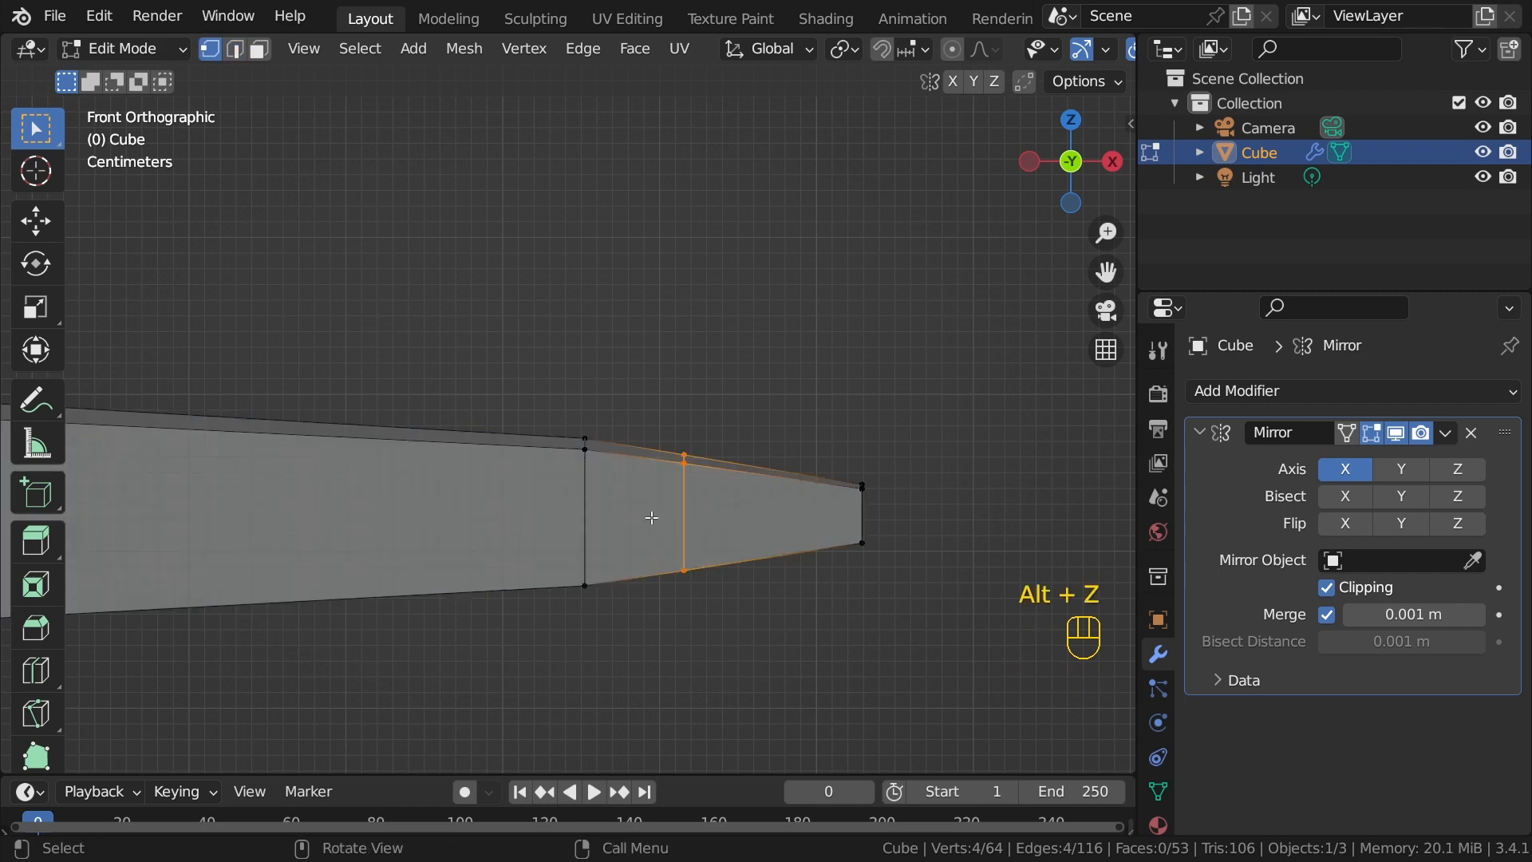
{"action": "left_click_drag", "start_coordinate": [648, 519], "coordinate": [718, 621]}
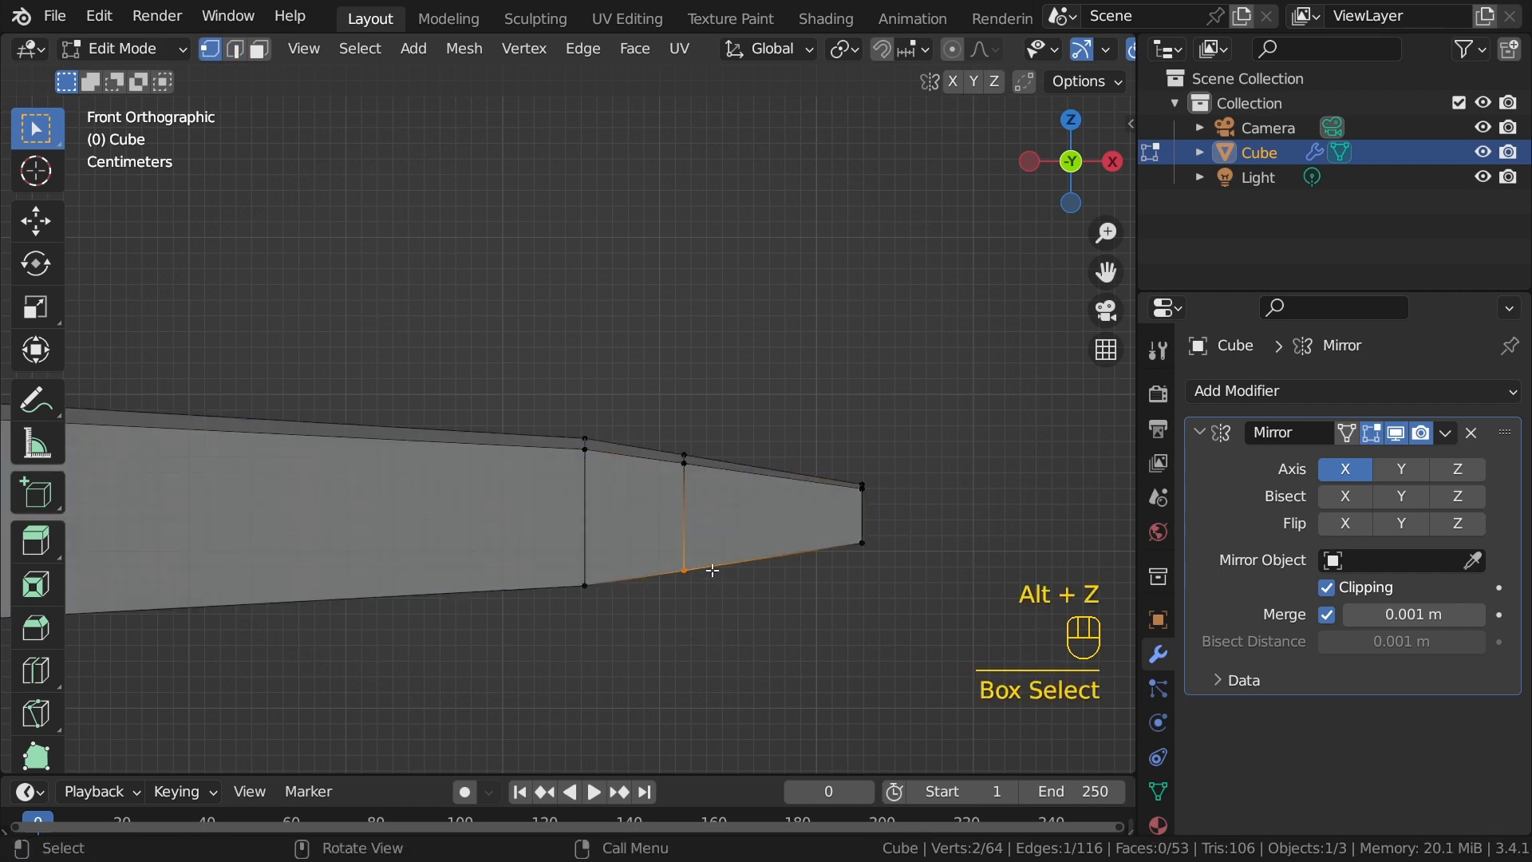
{"action": "key", "text": "g"}
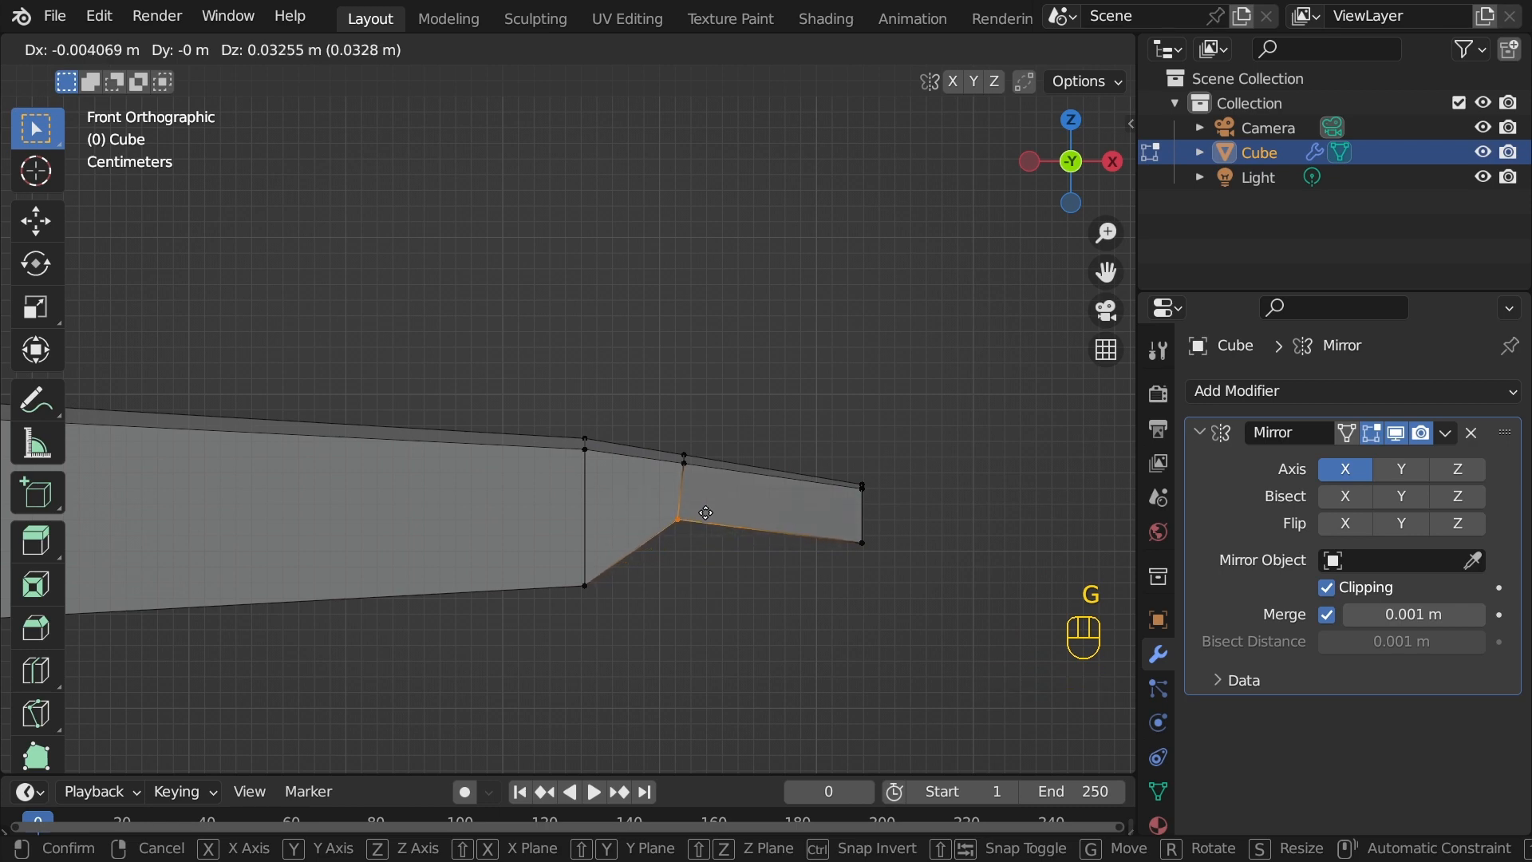
{"action": "left_click", "coordinate": [706, 509]}
Step: Move the bottom vertices at the fingertip end up slightly to thin the fingers, and turn X-ray off
{"action": "left_click_drag", "start_coordinate": [830, 514], "coordinate": [906, 575]}
{"action": "key", "text": "g"}
{"action": "left_click", "coordinate": [877, 536]}
{"action": "key", "text": "alt+z"}
Step: Select the six underside vertices of the hand from wrist to fingertips and scale them narrower along Y
{"action": "middle_click_drag", "start_coordinate": [829, 439], "coordinate": [500, 564]}
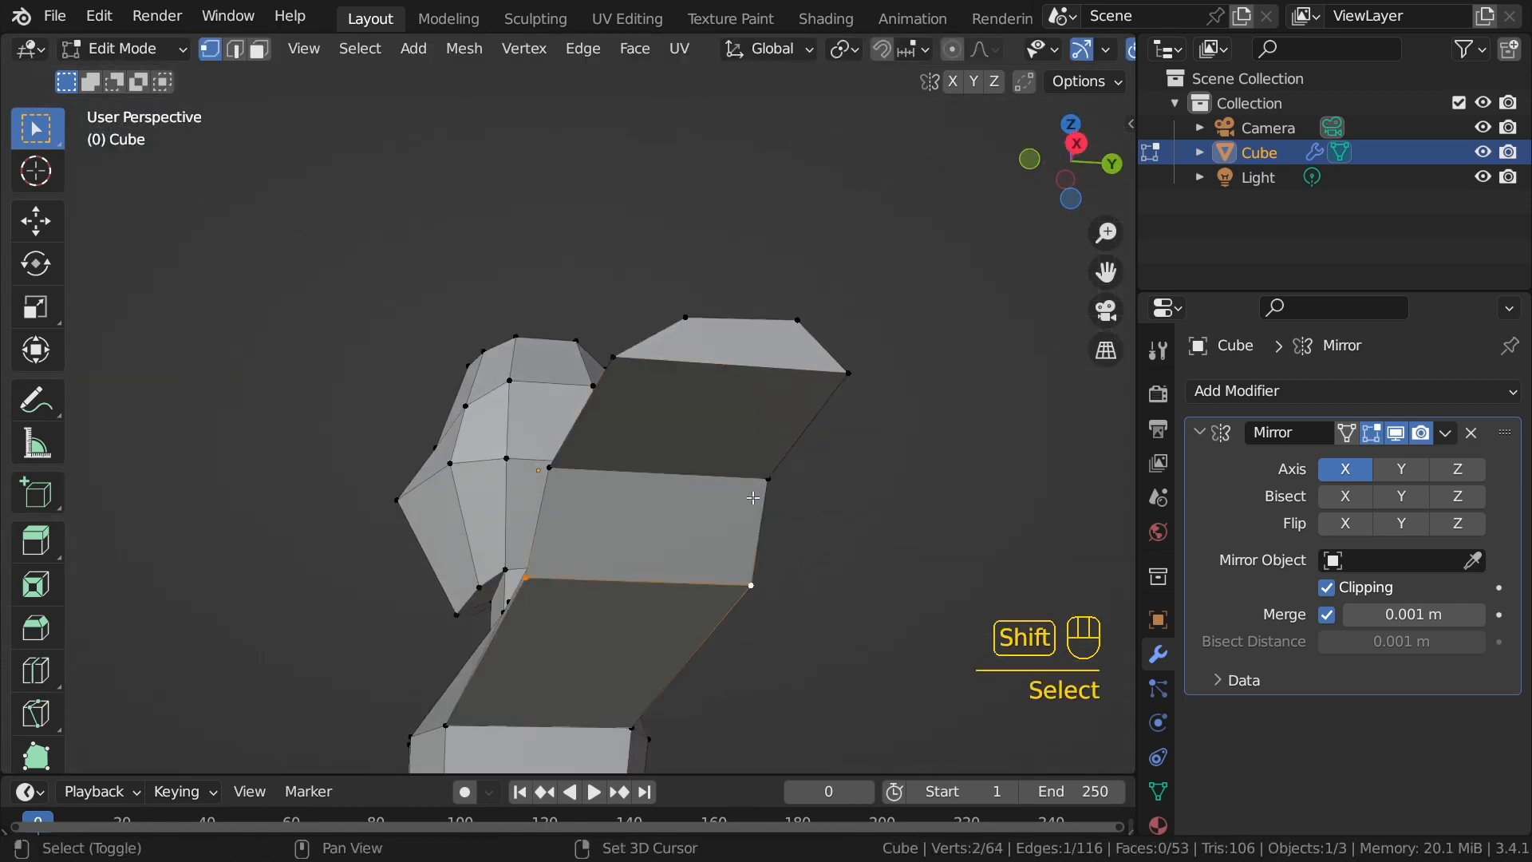
{"action": "left_click", "coordinate": [550, 465], "text": "shift"}
{"action": "middle_click_drag", "start_coordinate": [553, 461], "coordinate": [629, 401]}
{"action": "left_click", "coordinate": [568, 263], "text": "shift"}
{"action": "left_click", "coordinate": [805, 270], "text": "shift"}
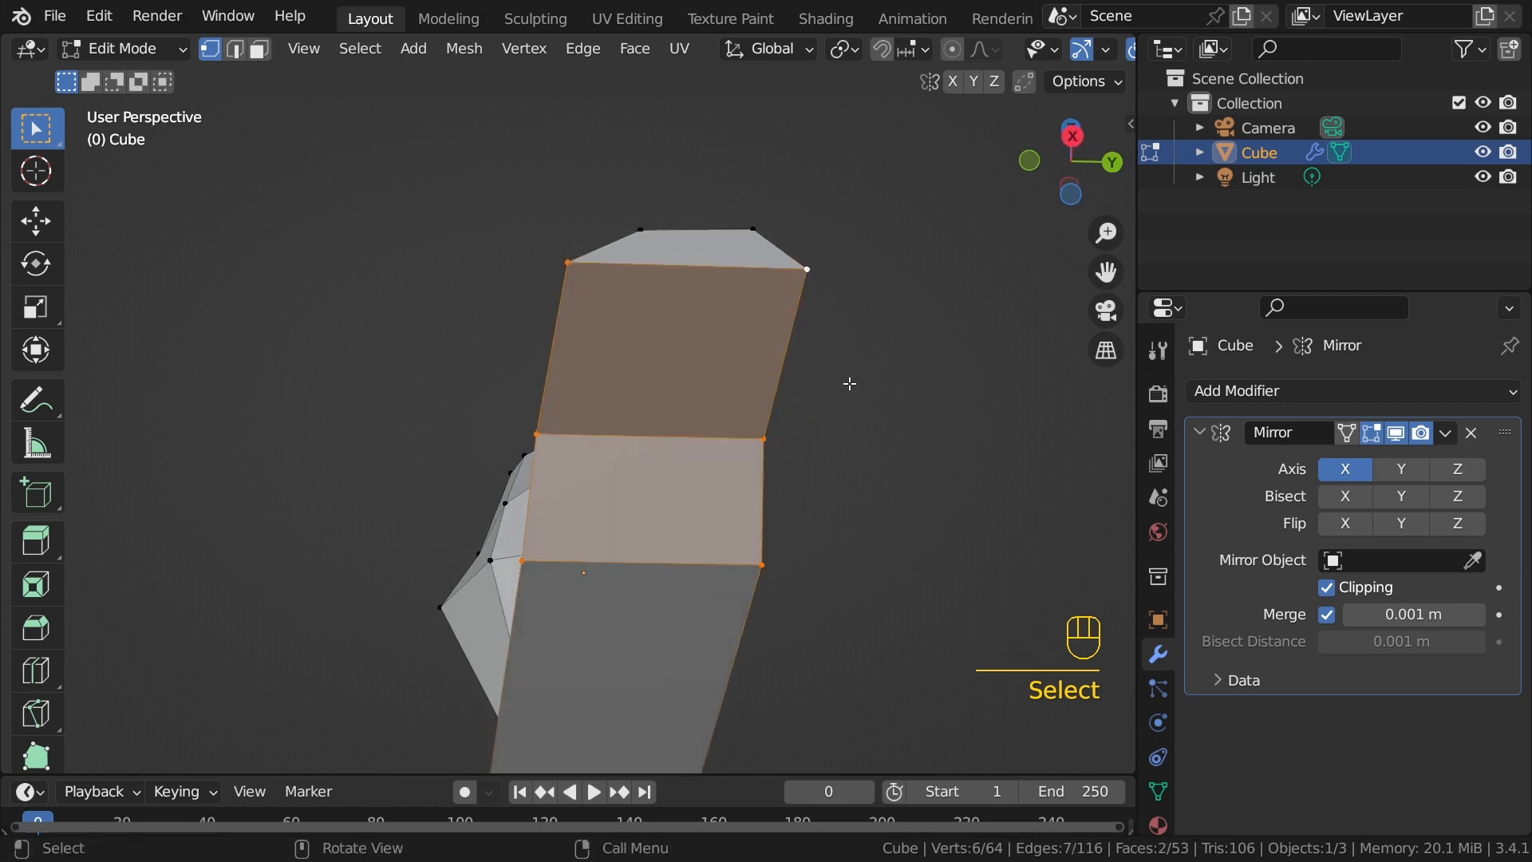
{"action": "middle_click_drag", "start_coordinate": [775, 364], "coordinate": [896, 366]}
{"action": "key", "text": "s"}
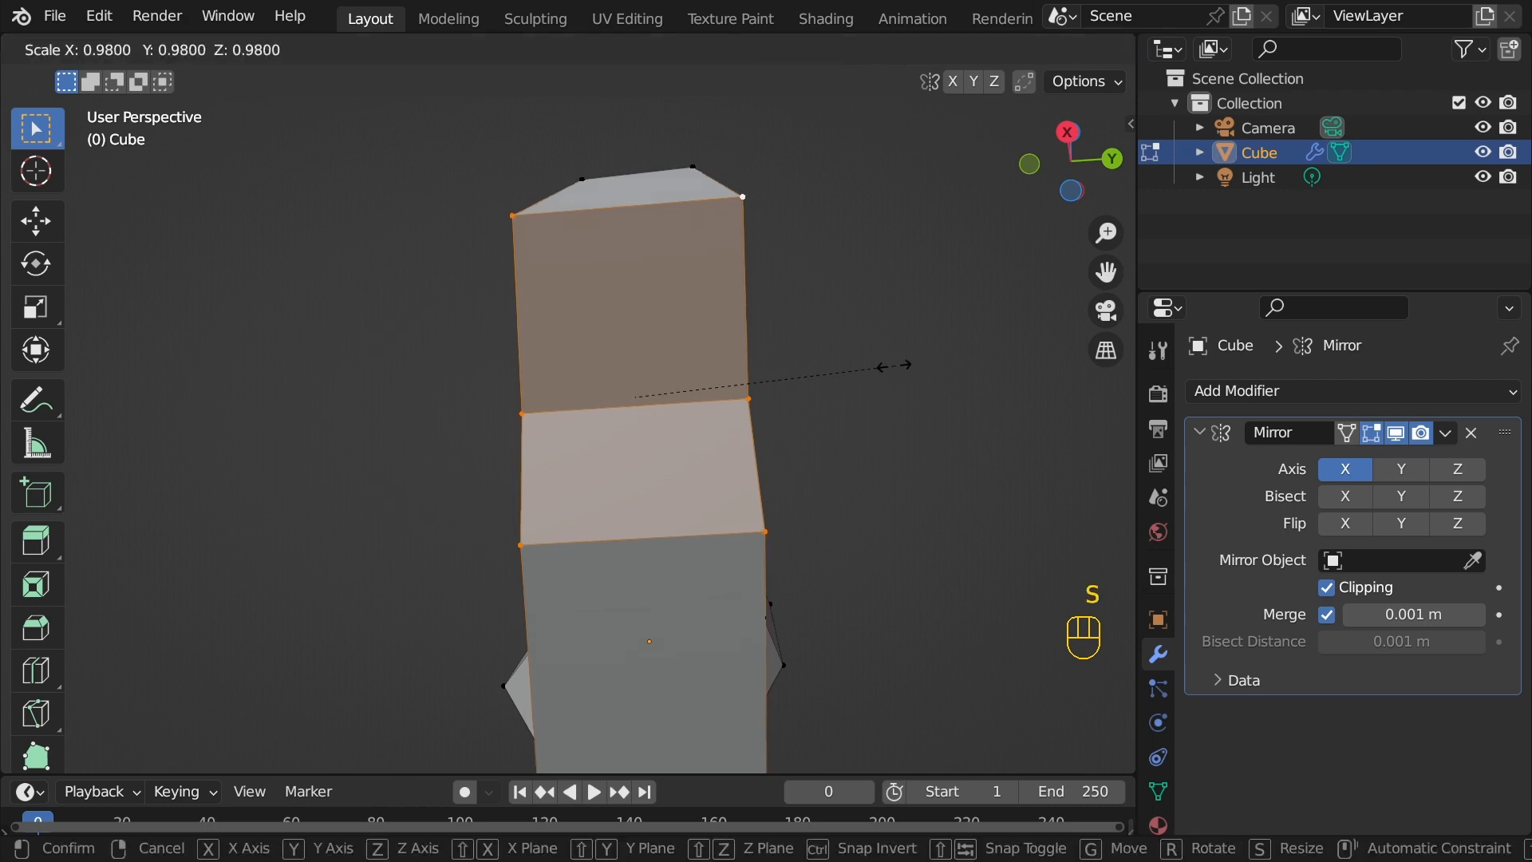
{"action": "key", "text": "y"}
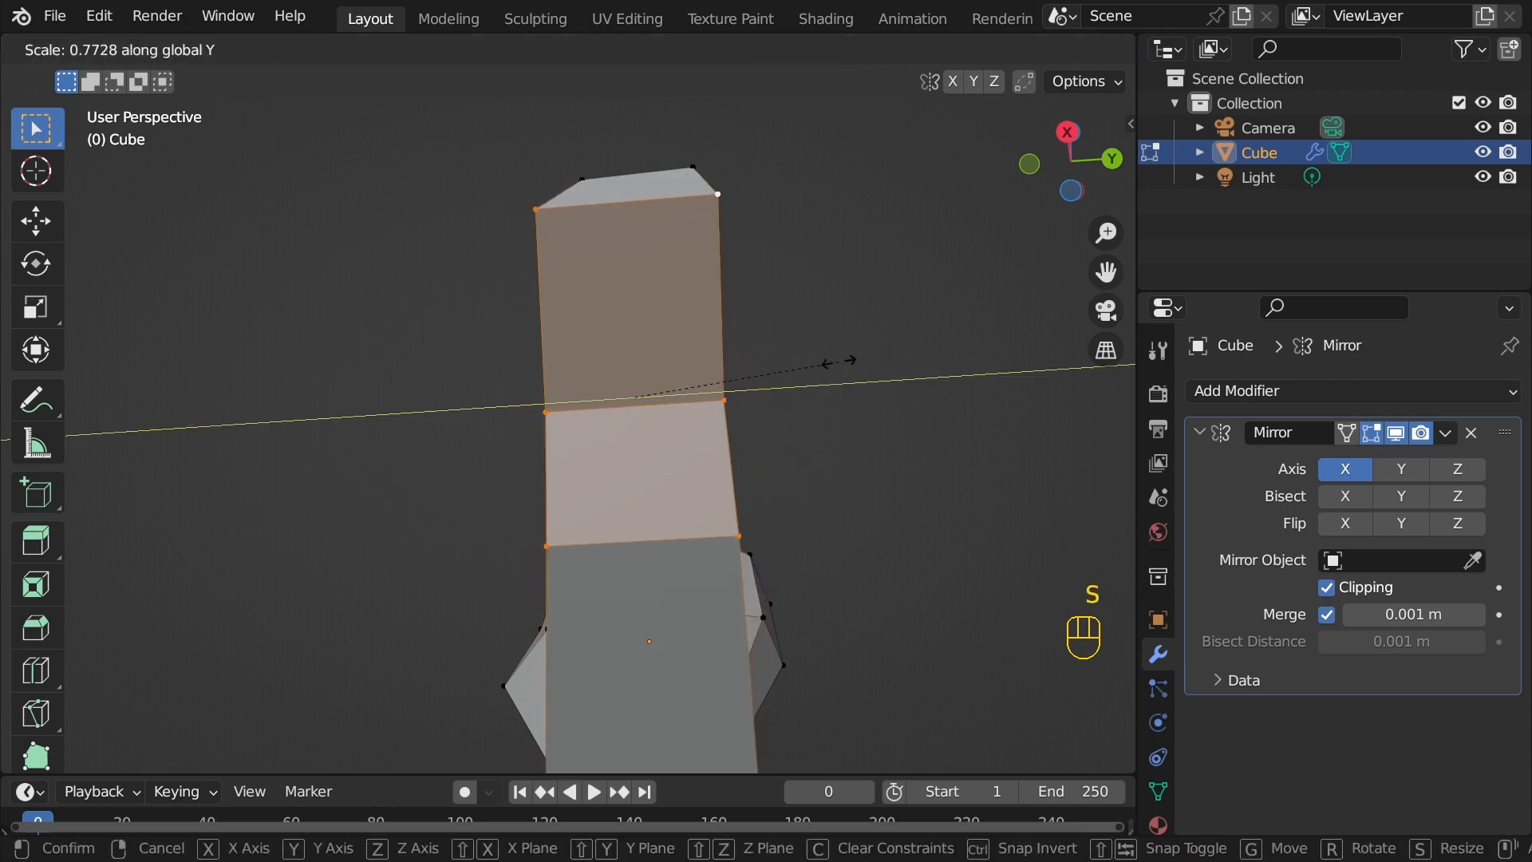
{"action": "left_click", "coordinate": [815, 362]}
Step: In front view, select the wrist edge loop and scale it down uniformly to about 0.8
{"action": "key", "text": "KP_1"}
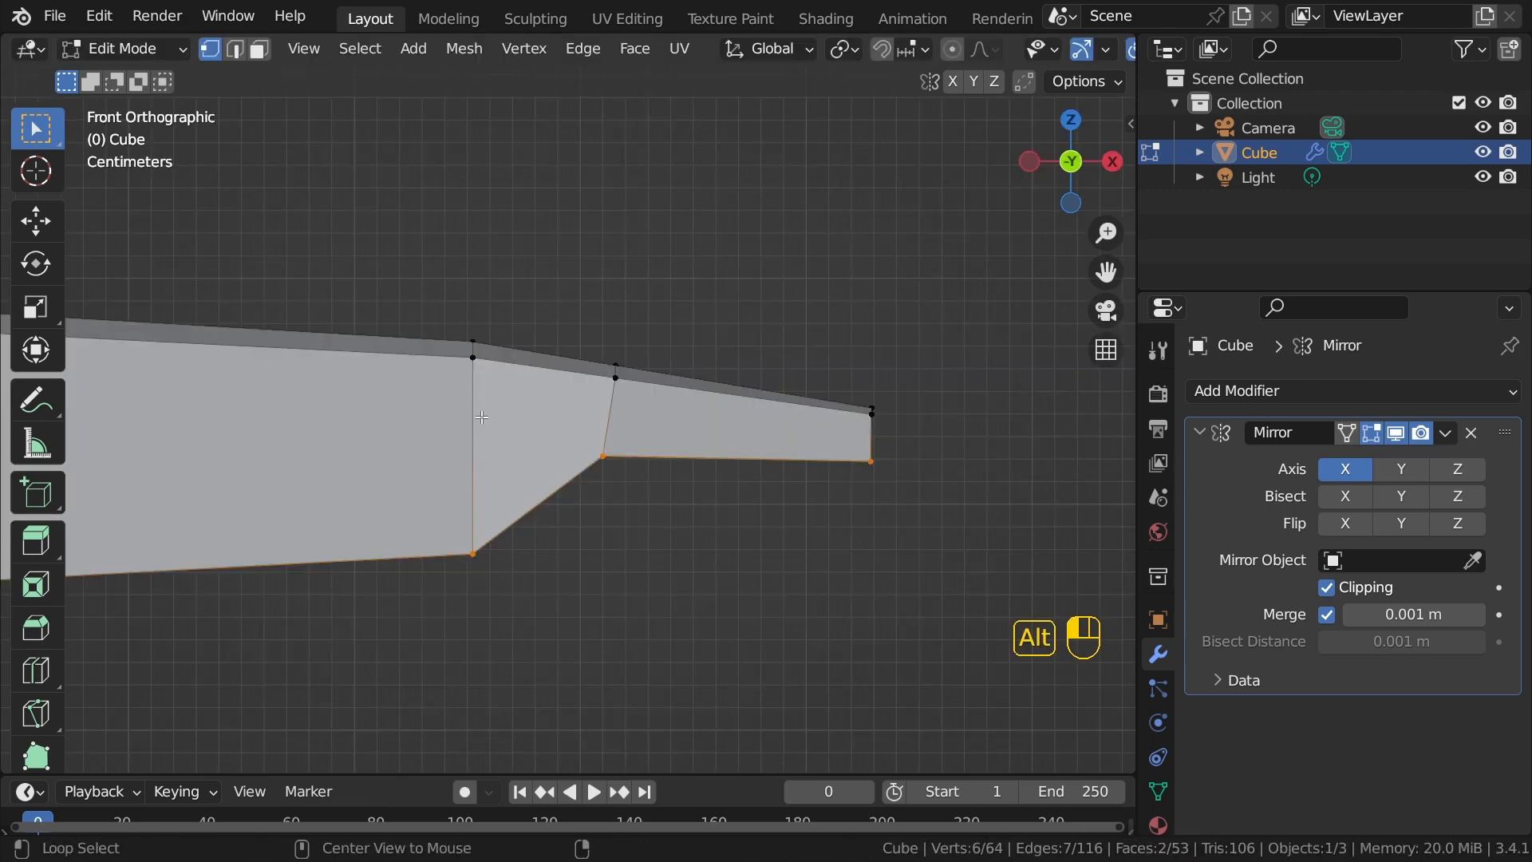
{"action": "left_click", "coordinate": [521, 354], "text": "alt"}
{"action": "key", "text": "s"}
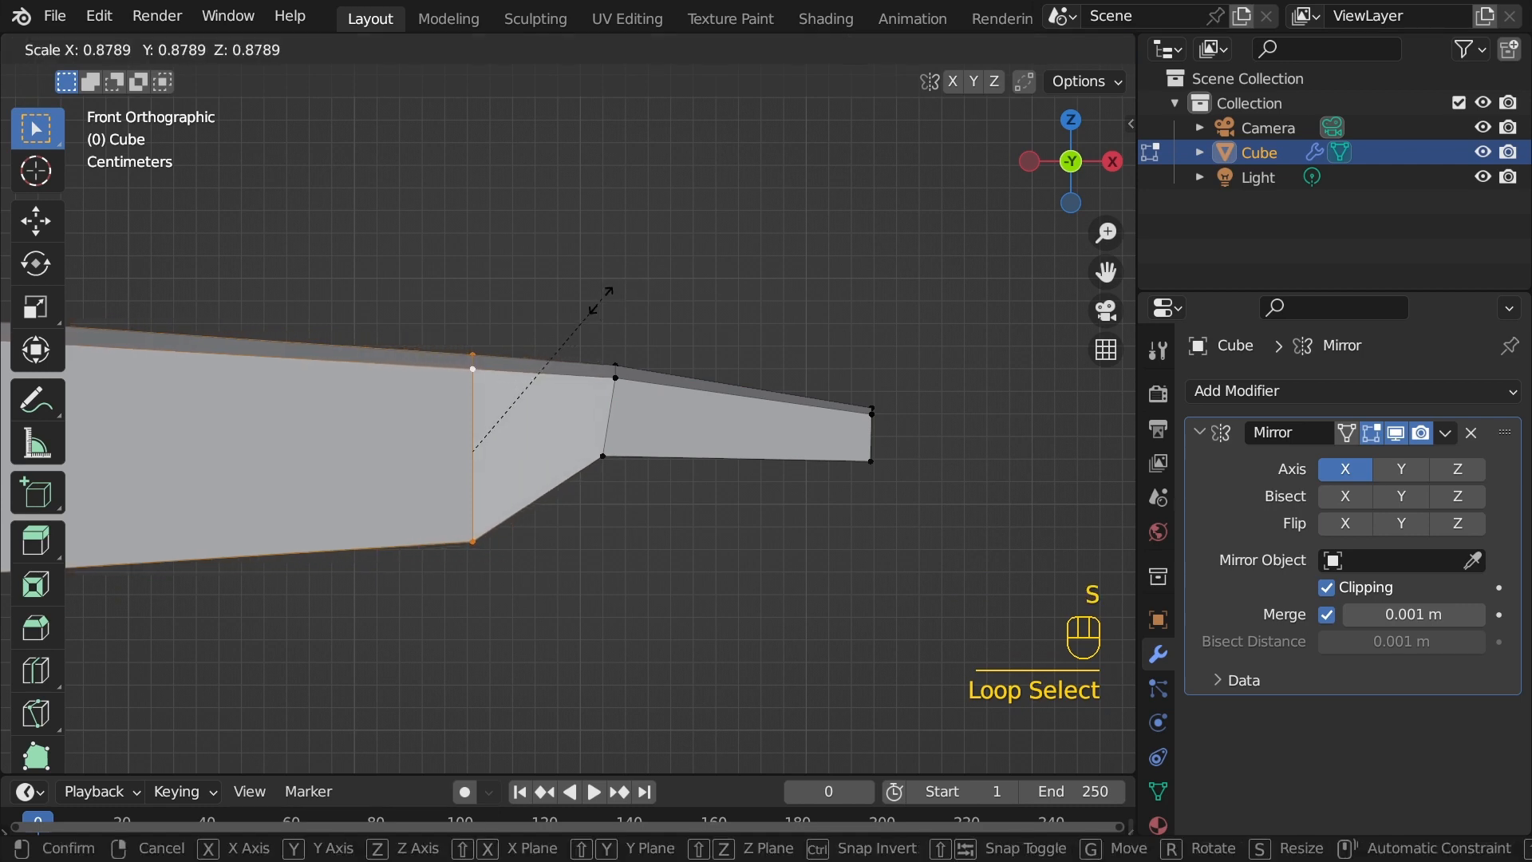
{"action": "left_click", "coordinate": [584, 312]}
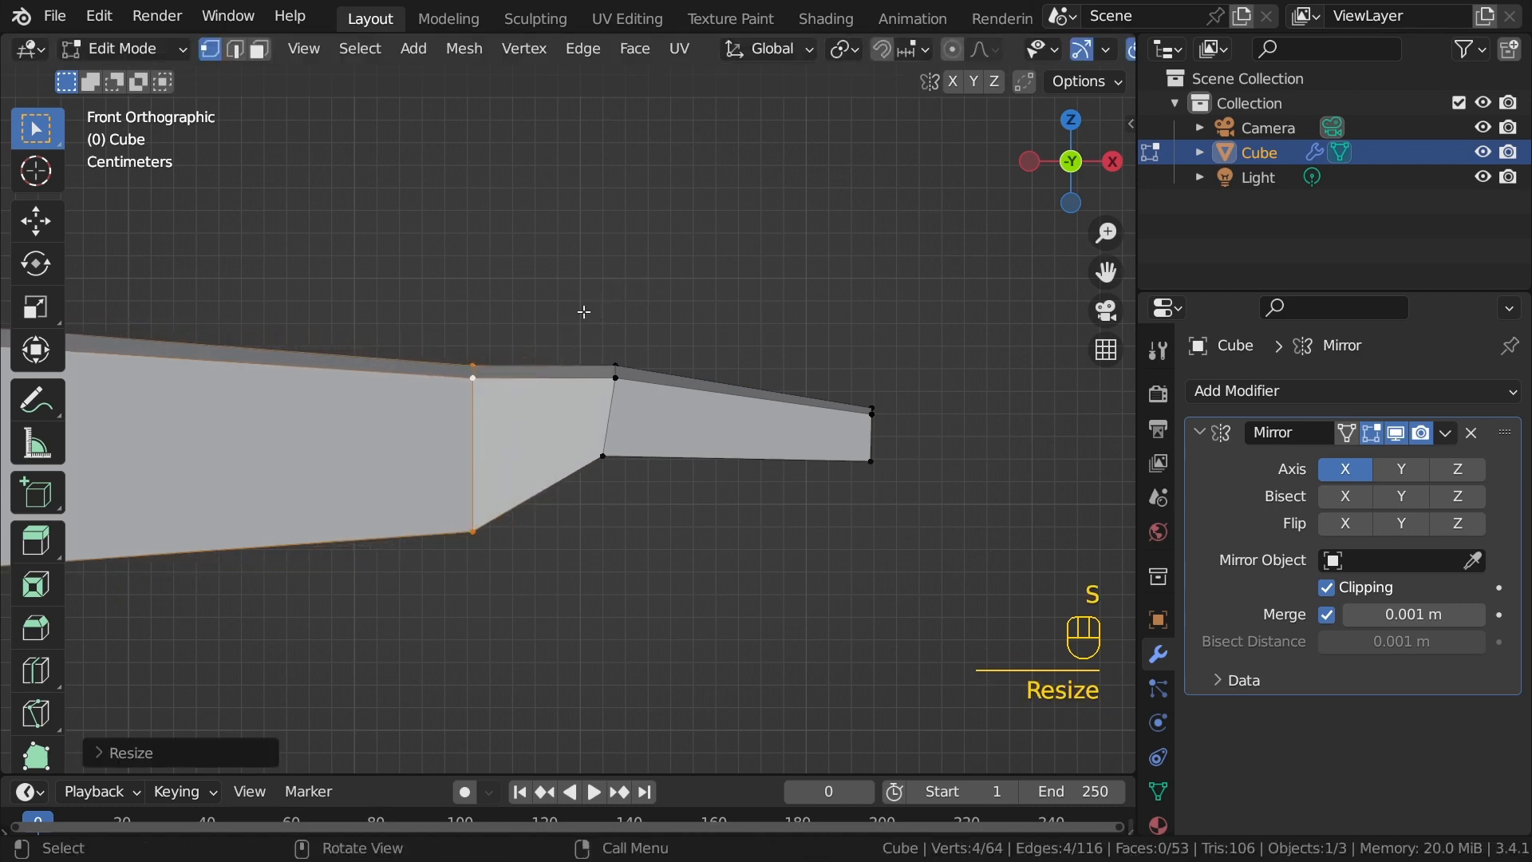
Step: Add a loop cut just past the wrist, slid close to the wrist loop, and scale it up slightly
{"action": "key", "text": "ctrl+r"}
{"action": "left_click", "coordinate": [530, 391]}
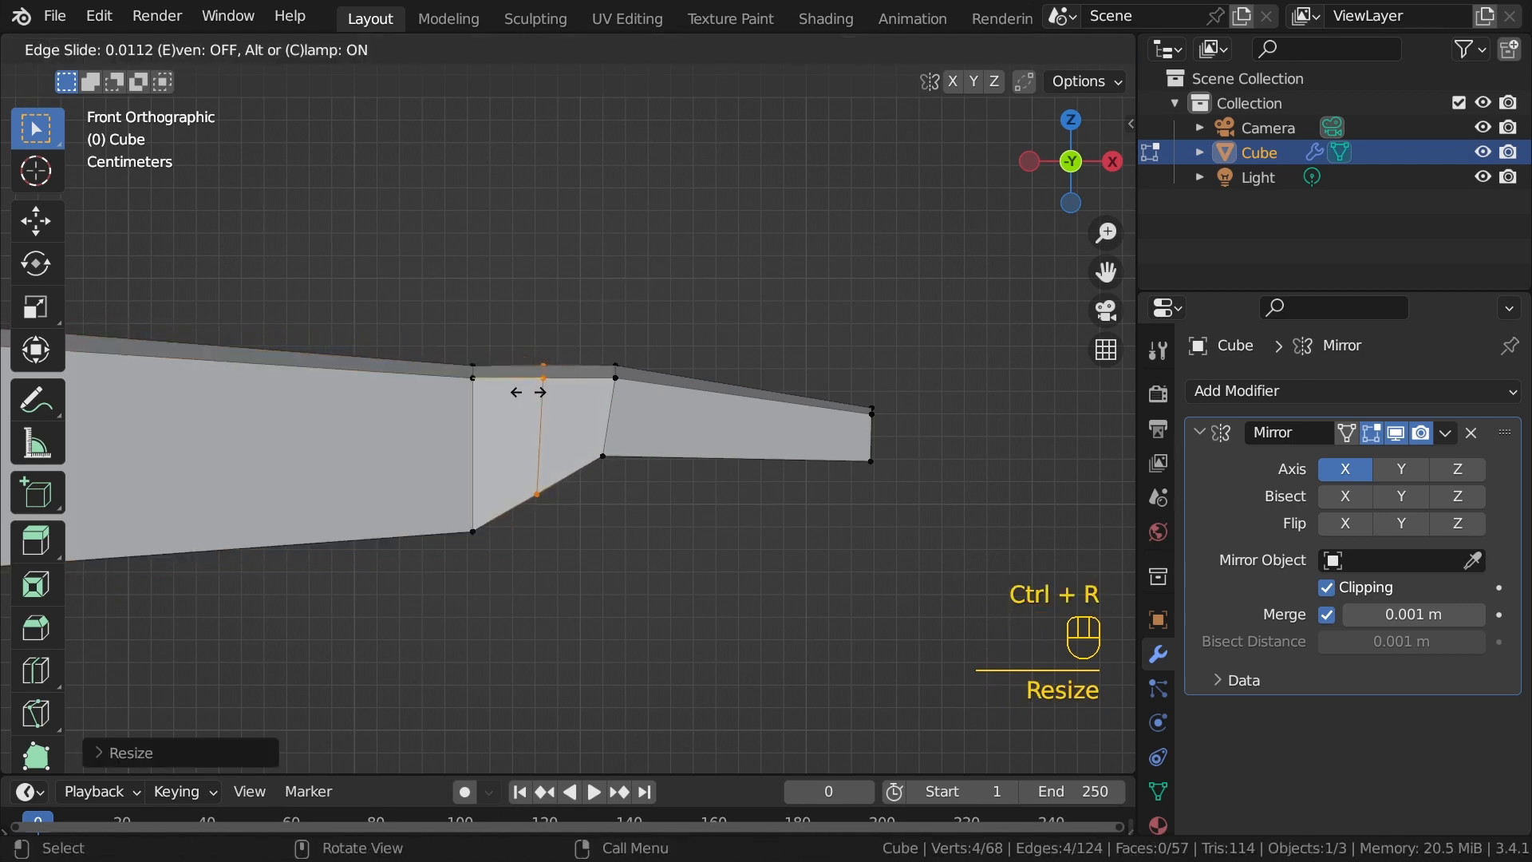
{"action": "left_click", "coordinate": [472, 402]}
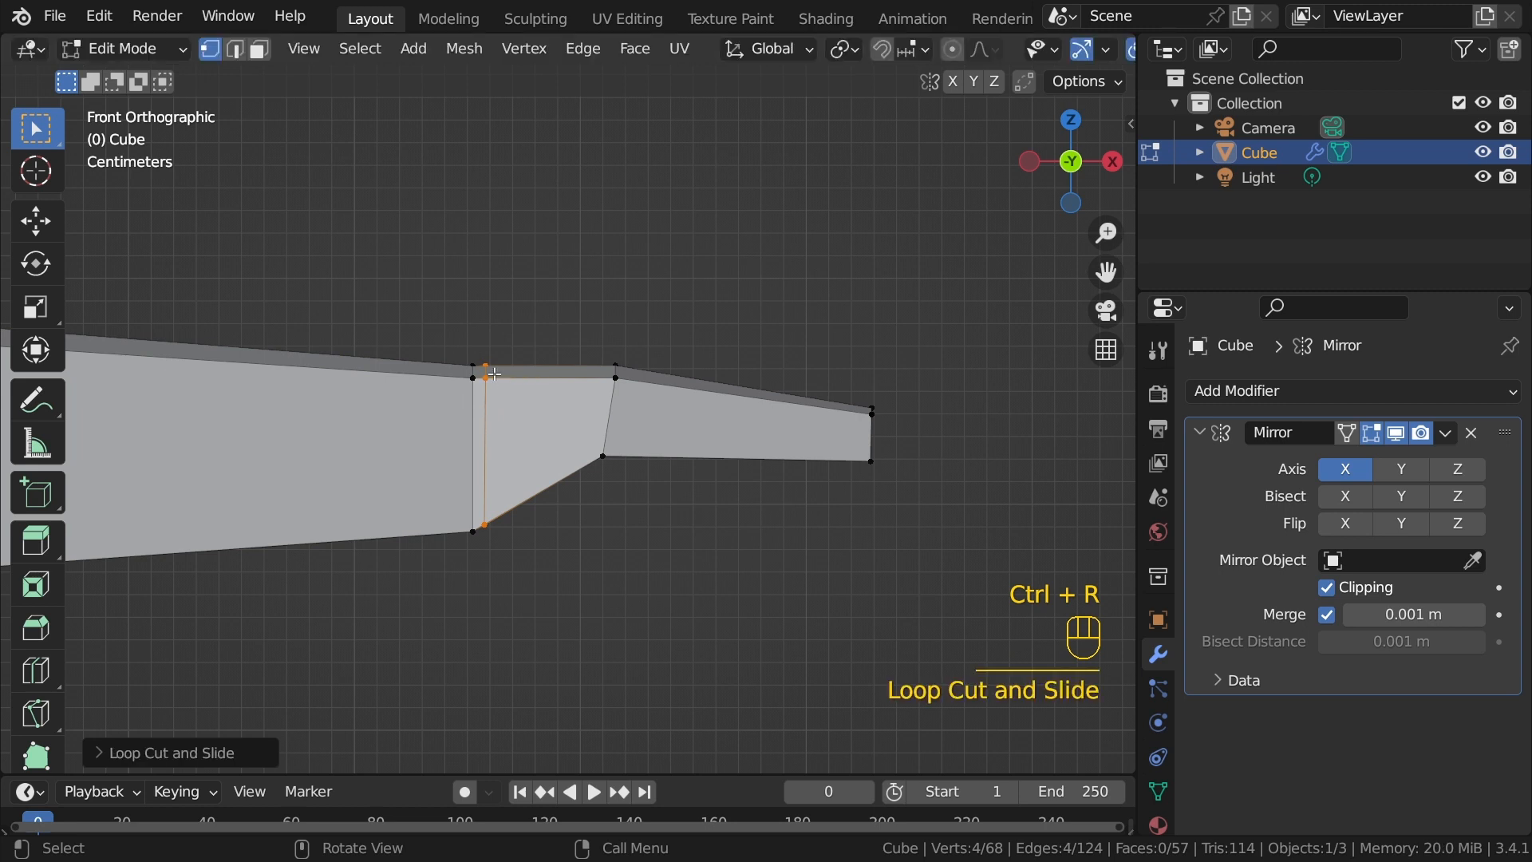
{"action": "key", "text": "s"}
{"action": "left_click", "coordinate": [570, 334]}
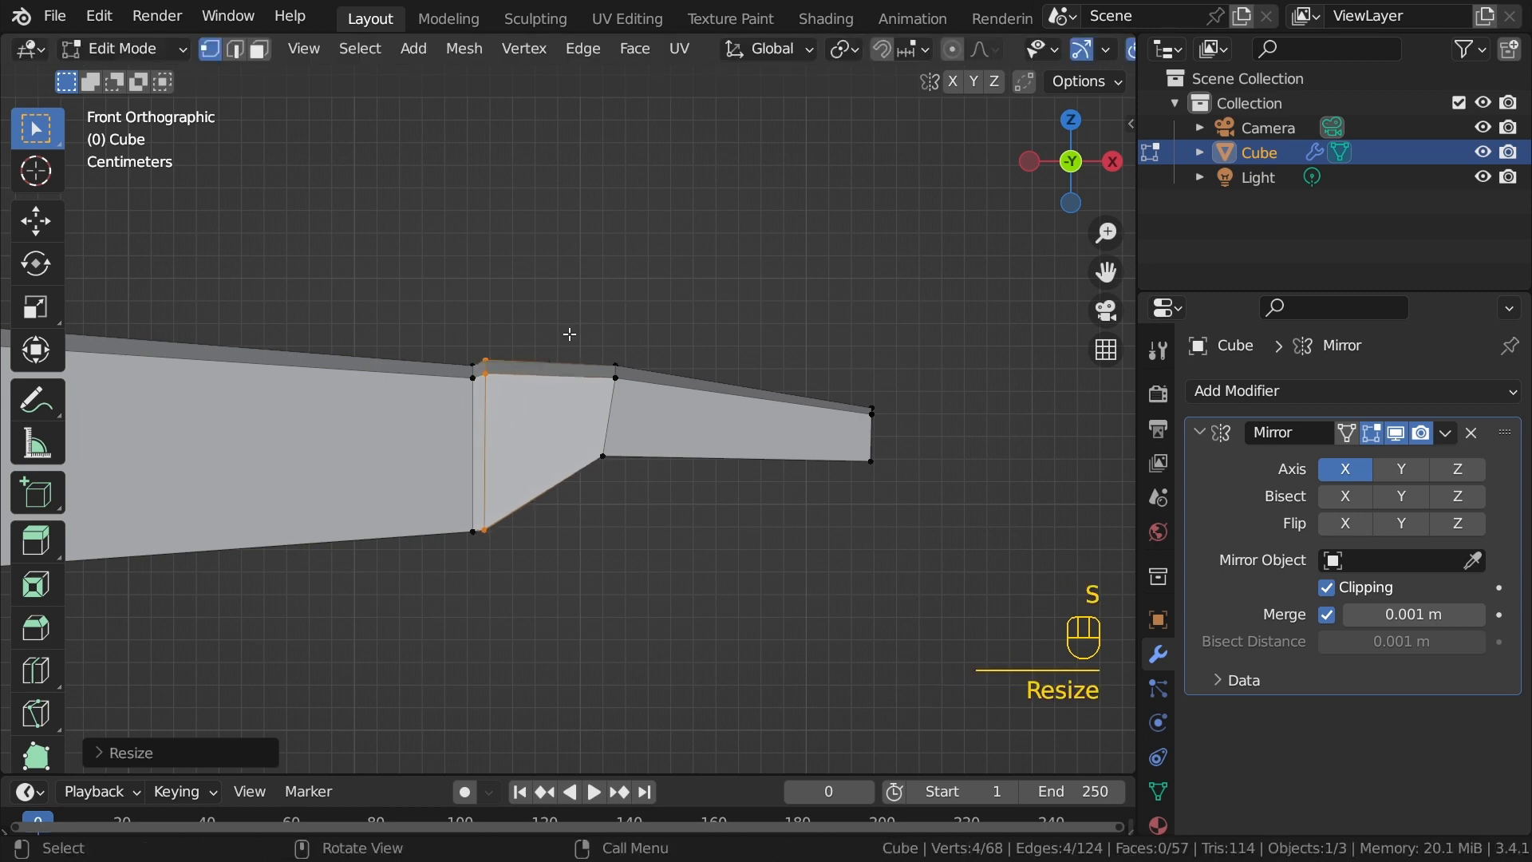
Step: In face select mode, select the palm's front side face and extrude it about 0.047 m in top view for the thumb
{"action": "middle_click_drag", "start_coordinate": [569, 333], "coordinate": [591, 376]}
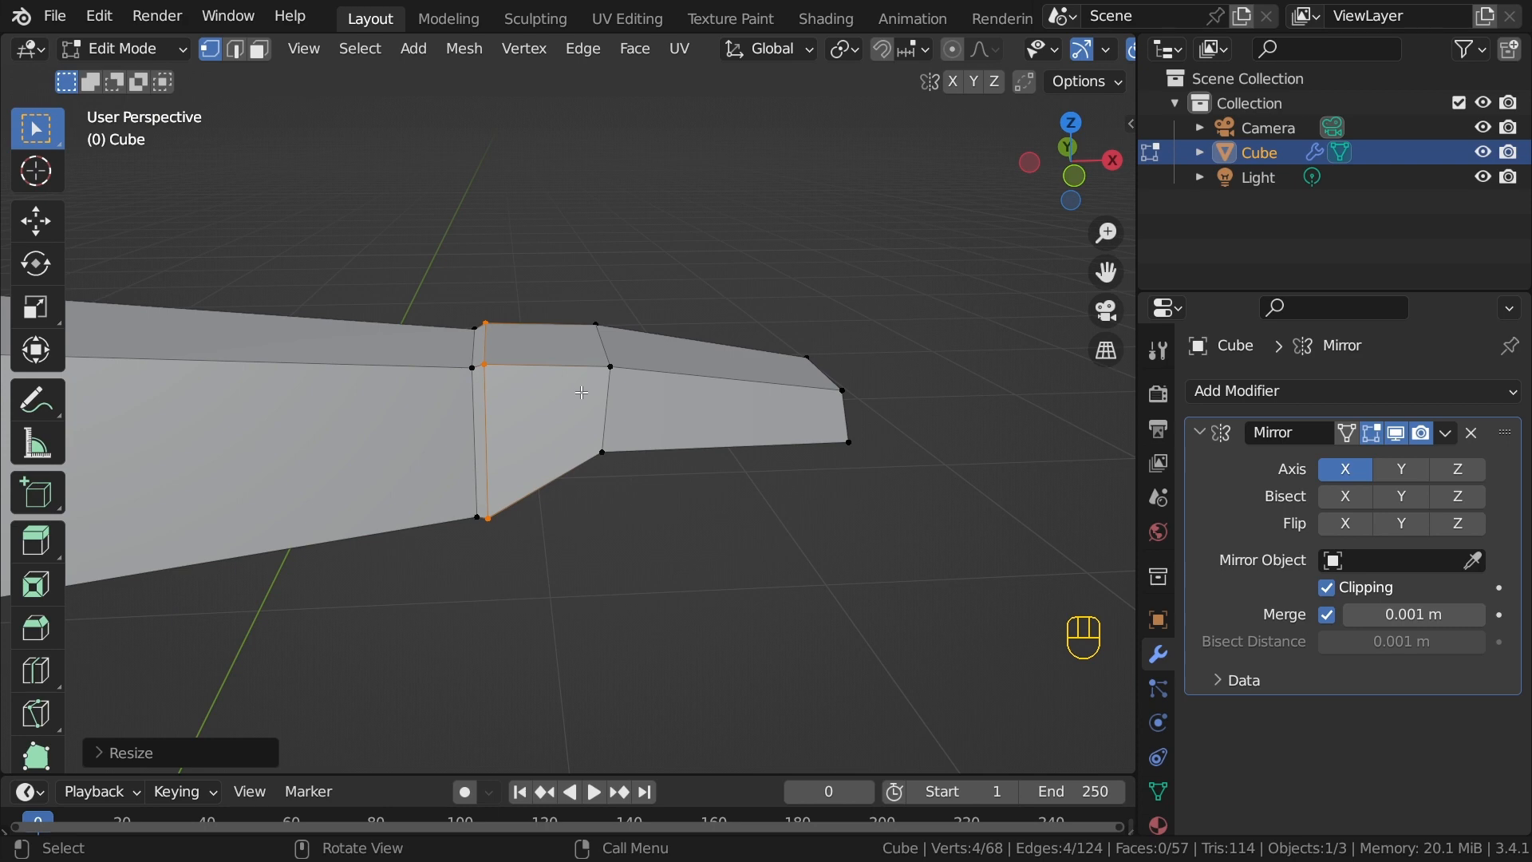
{"action": "key", "text": "3"}
{"action": "left_click", "coordinate": [598, 399]}
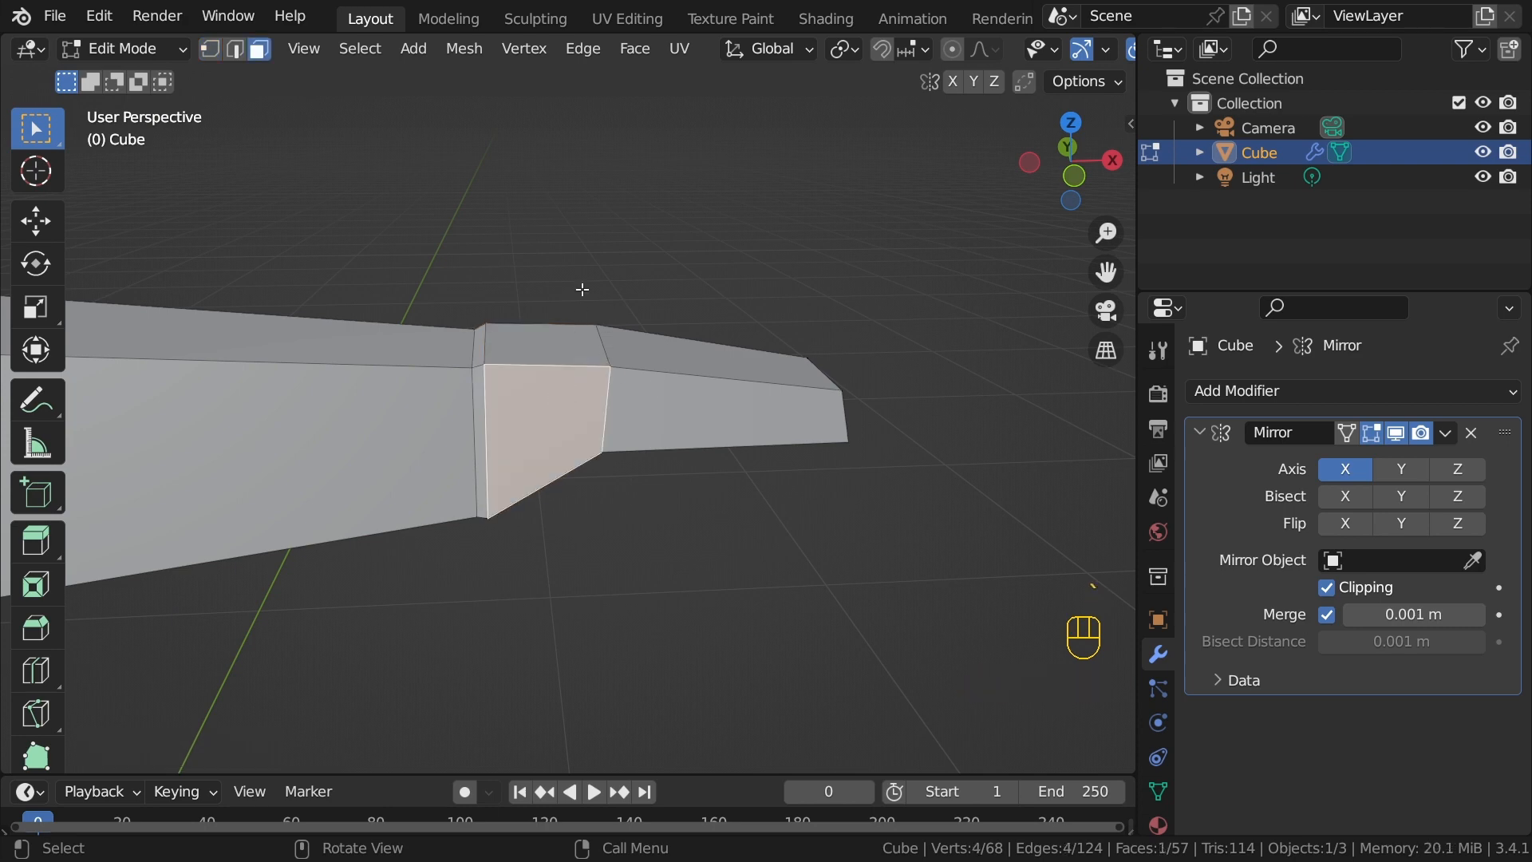
{"action": "middle_click_drag", "start_coordinate": [581, 289], "coordinate": [564, 547]}
{"action": "key", "text": "grave"}
{"action": "left_click", "coordinate": [573, 336]}
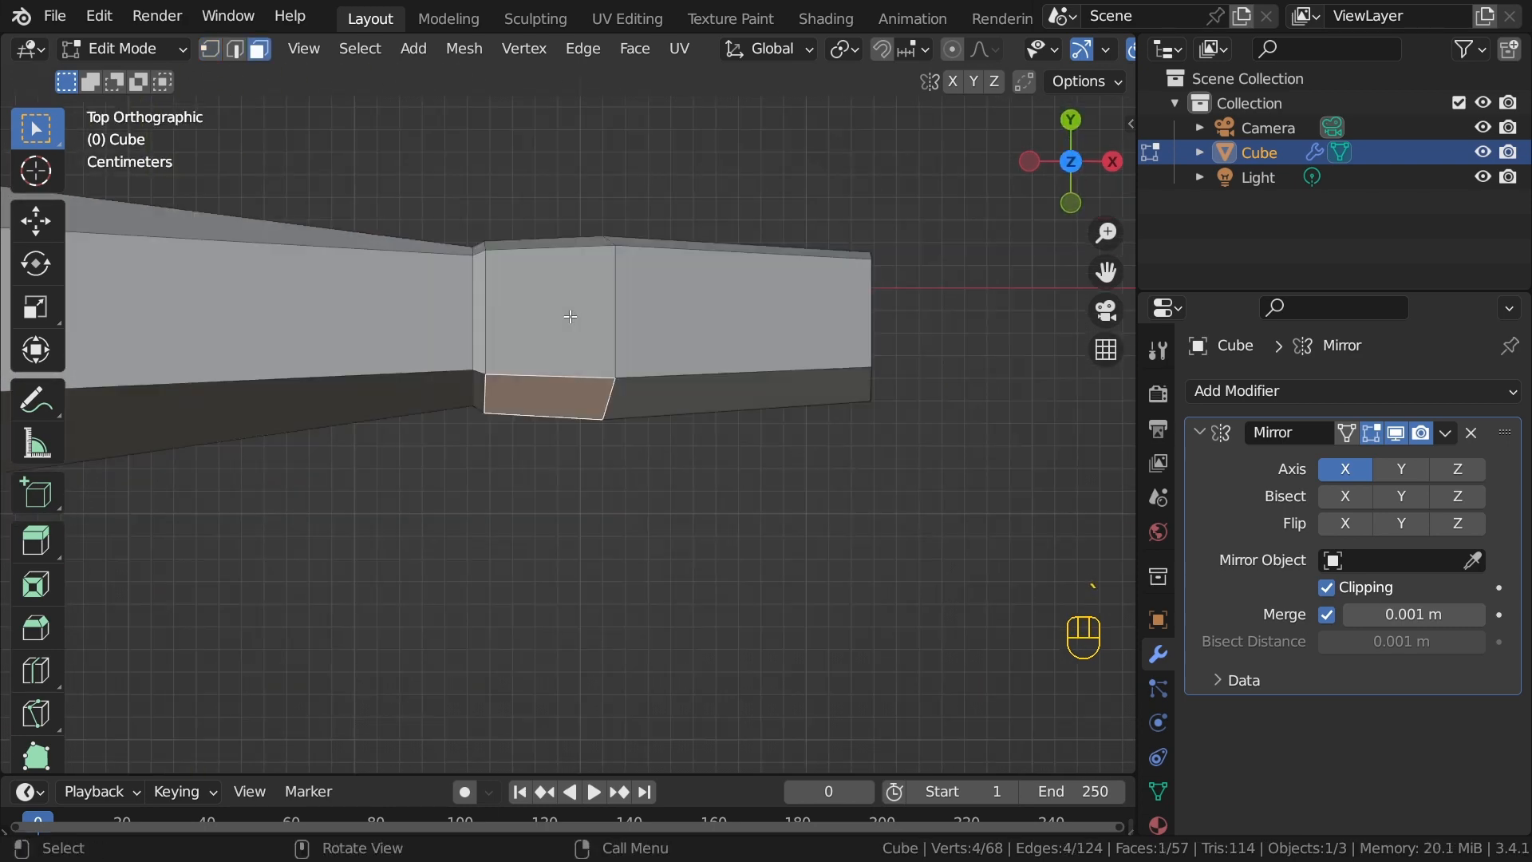
{"action": "key", "text": "e"}
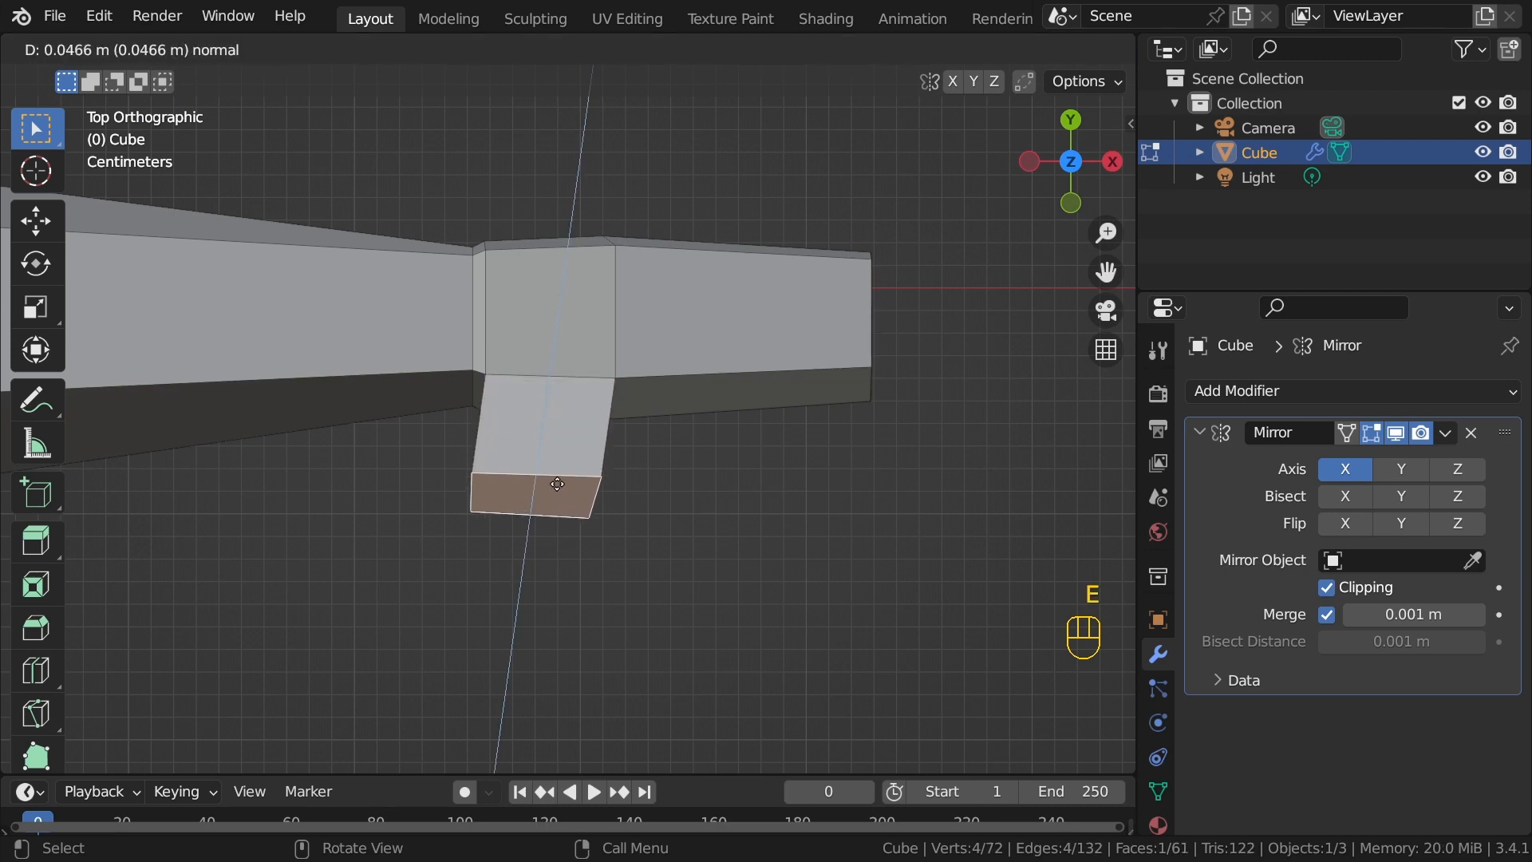
{"action": "left_click", "coordinate": [553, 483]}
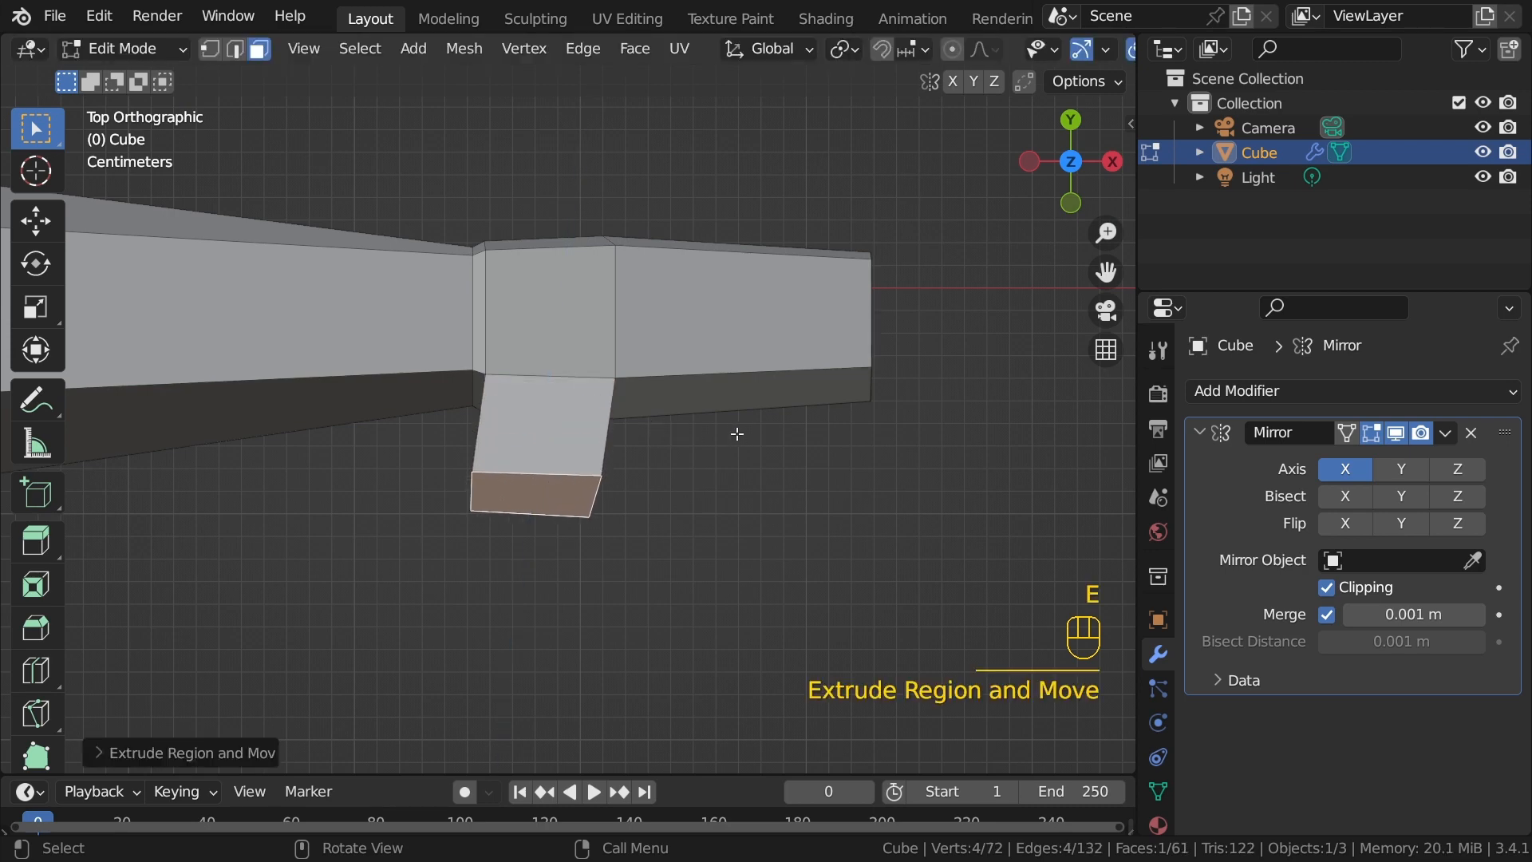
Step: Scale the thumb's end face down to about half and move it toward the fingertips in top view
{"action": "key", "text": "s"}
{"action": "left_click", "coordinate": [619, 435]}
{"action": "key", "text": "g"}
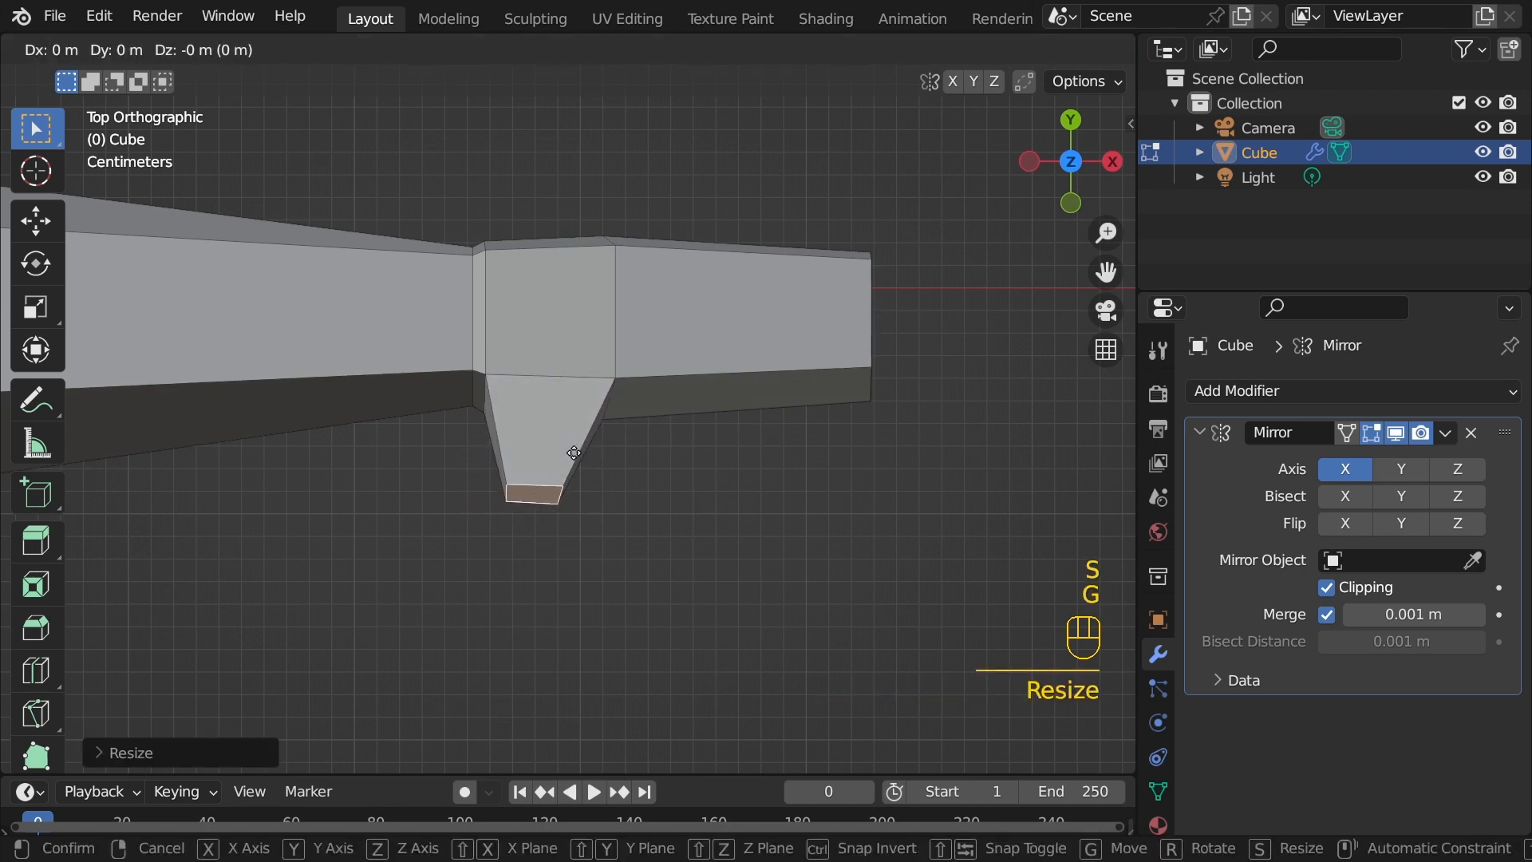
{"action": "left_click", "coordinate": [705, 425]}
Step: Rotate the thumb's end face by about -41° in top view and scale it down further to taper the tip
{"action": "key", "text": "r"}
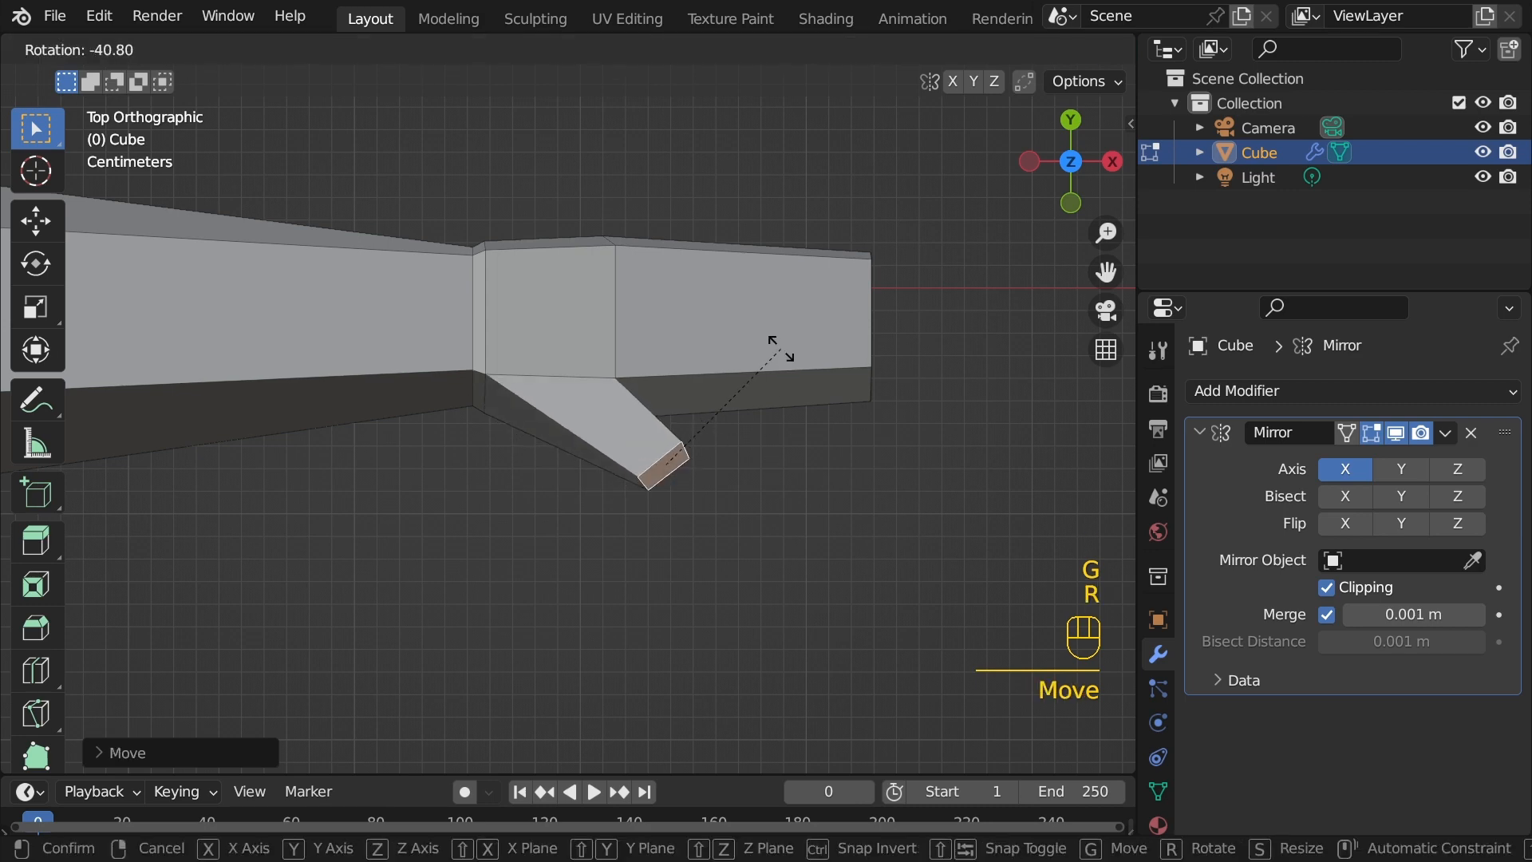
{"action": "left_click", "coordinate": [778, 349]}
{"action": "key", "text": "s"}
{"action": "left_click", "coordinate": [756, 387]}
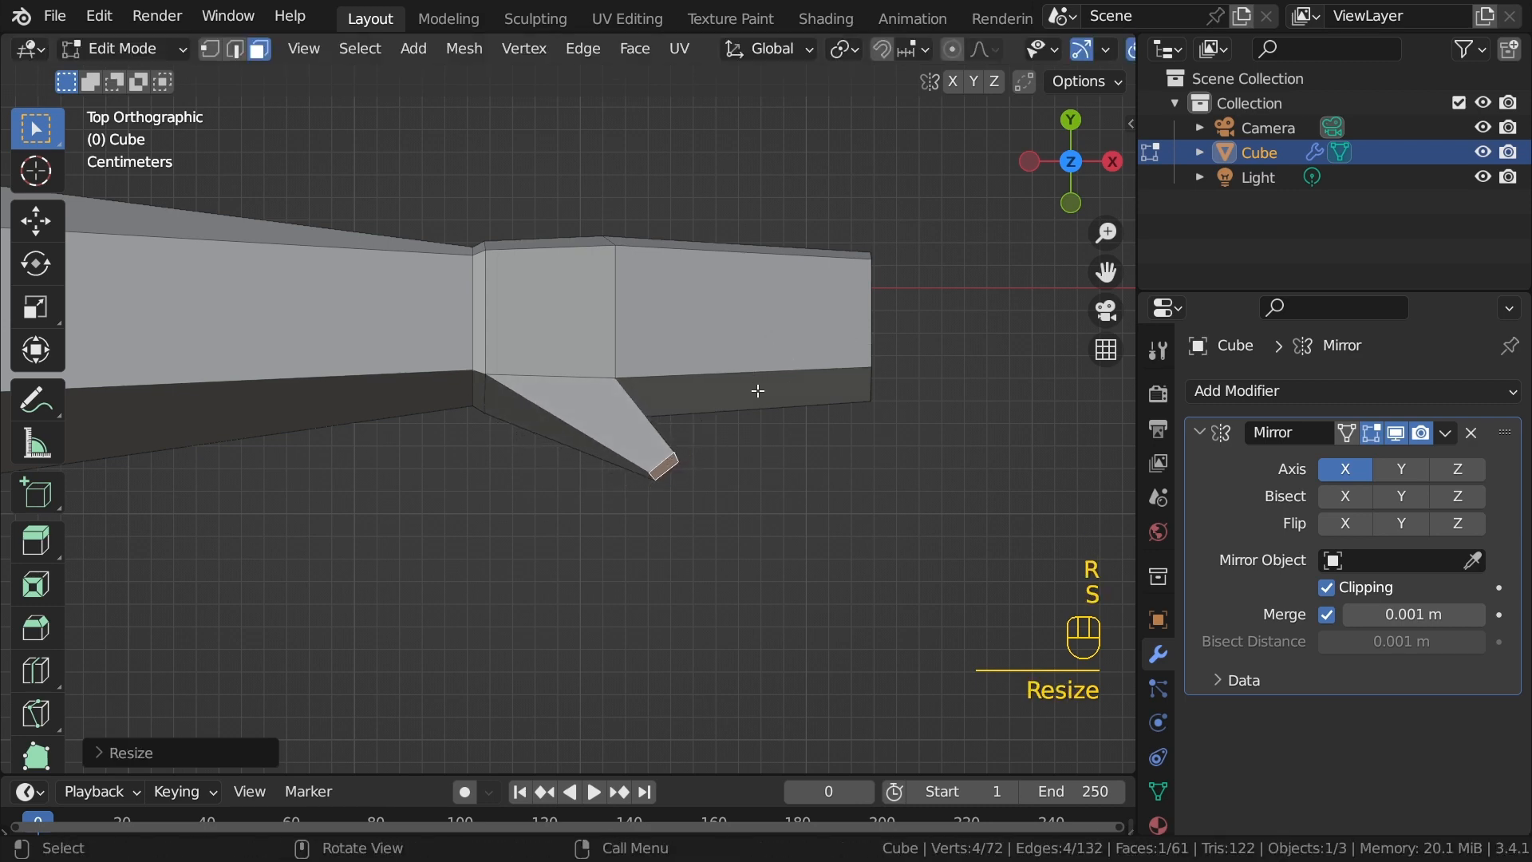
{"action": "middle_click_drag", "start_coordinate": [756, 386], "coordinate": [633, 451]}
{"action": "scroll", "coordinate": [622, 277], "scroll_direction": "up", "scroll_amount": 4}
{"action": "key", "text": "s"}
{"action": "left_click", "coordinate": [608, 386]}
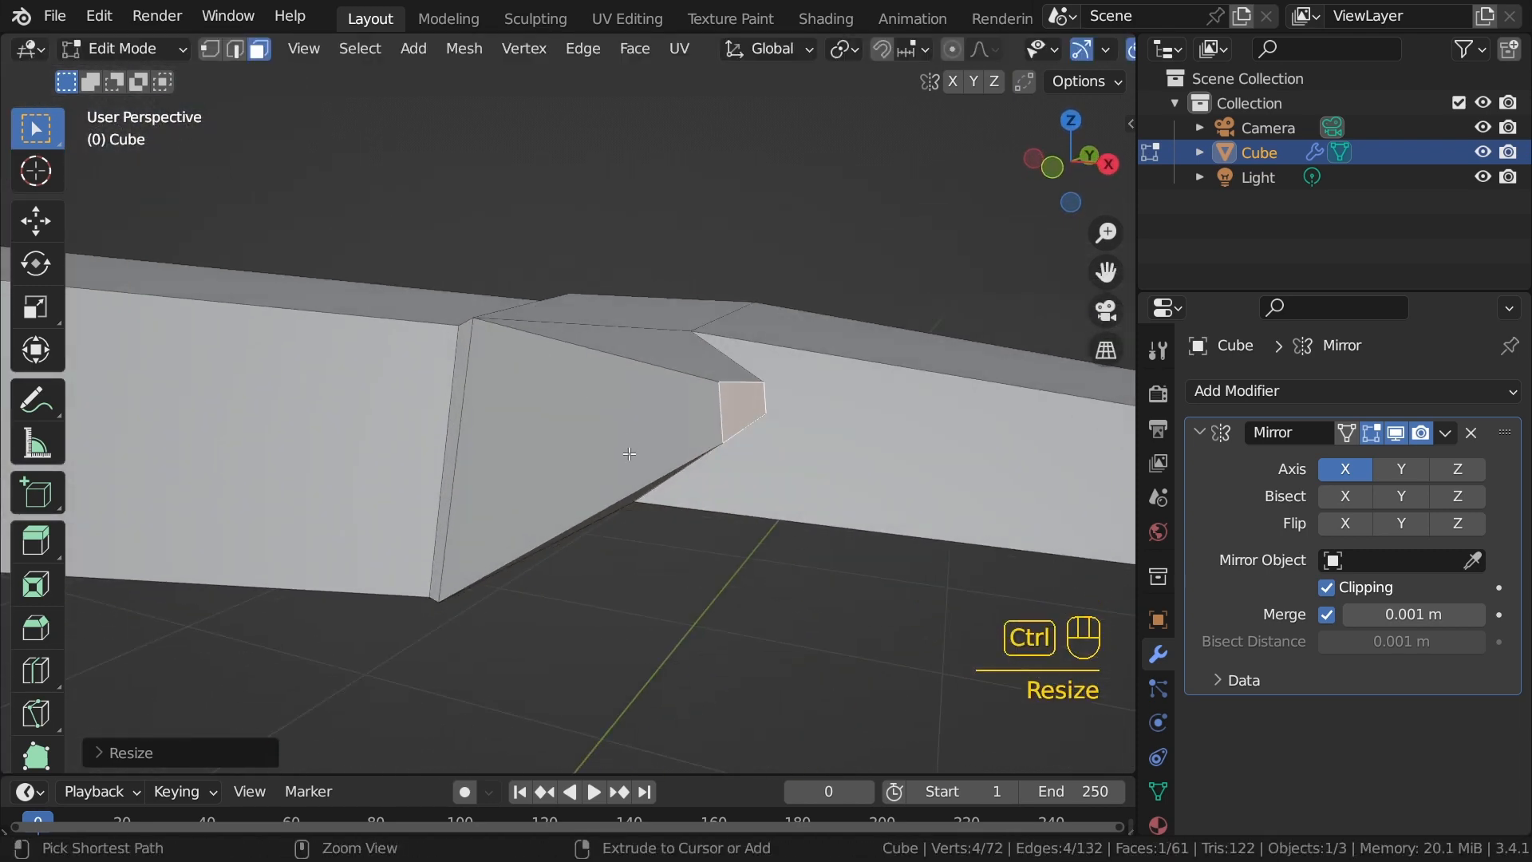
Step: Add a loop cut around the thumb close to its base and scale it uniformly to about 0.84
{"action": "key", "text": "ctrl+r"}
{"action": "left_click", "coordinate": [579, 454]}
{"action": "left_click", "coordinate": [549, 454]}
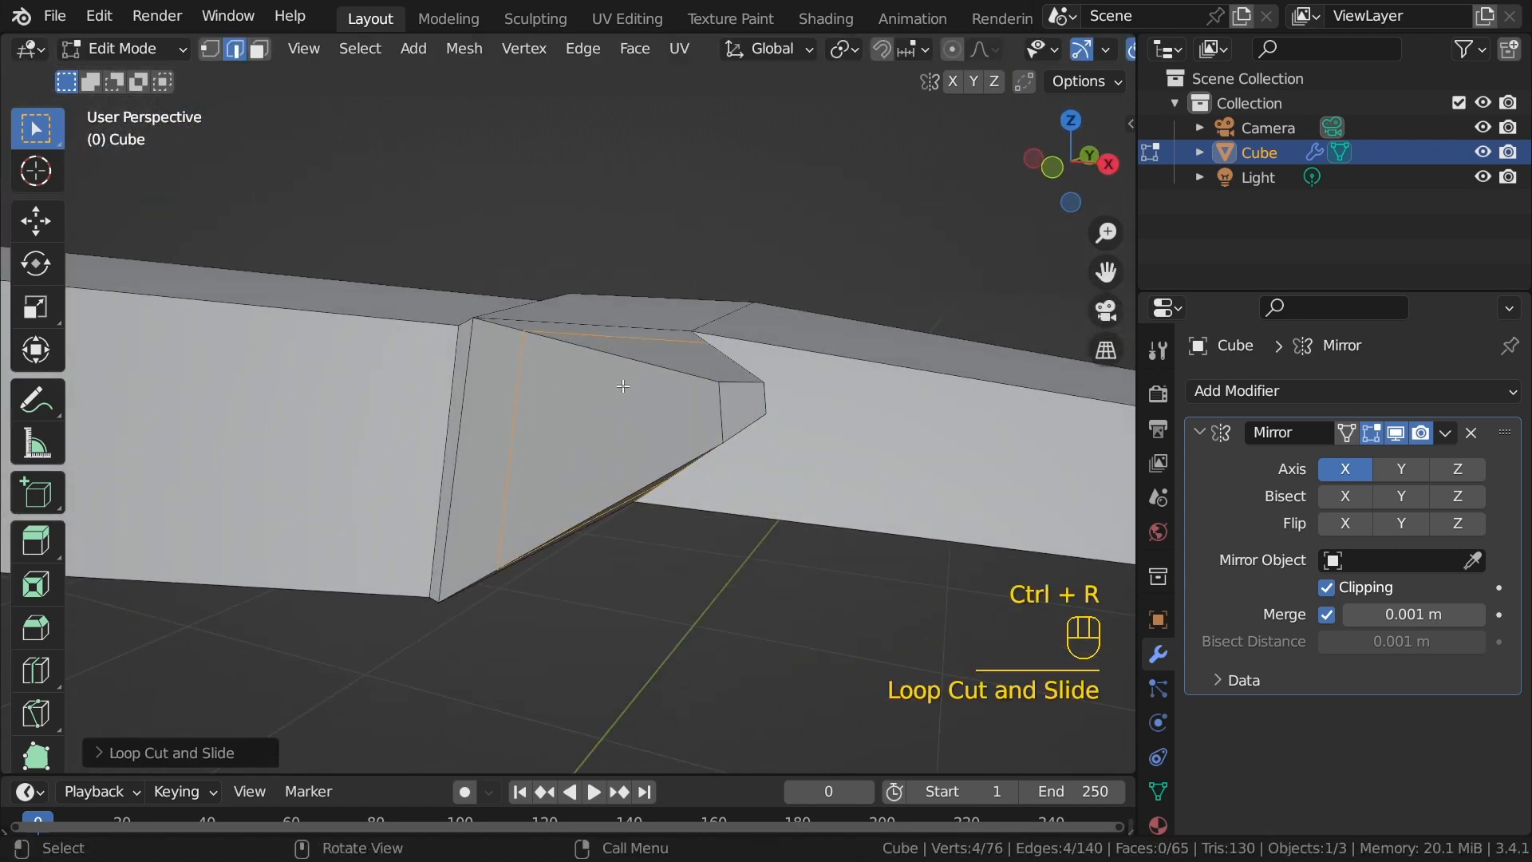
{"action": "middle_click_drag", "start_coordinate": [549, 455], "coordinate": [617, 375]}
{"action": "key", "text": "s"}
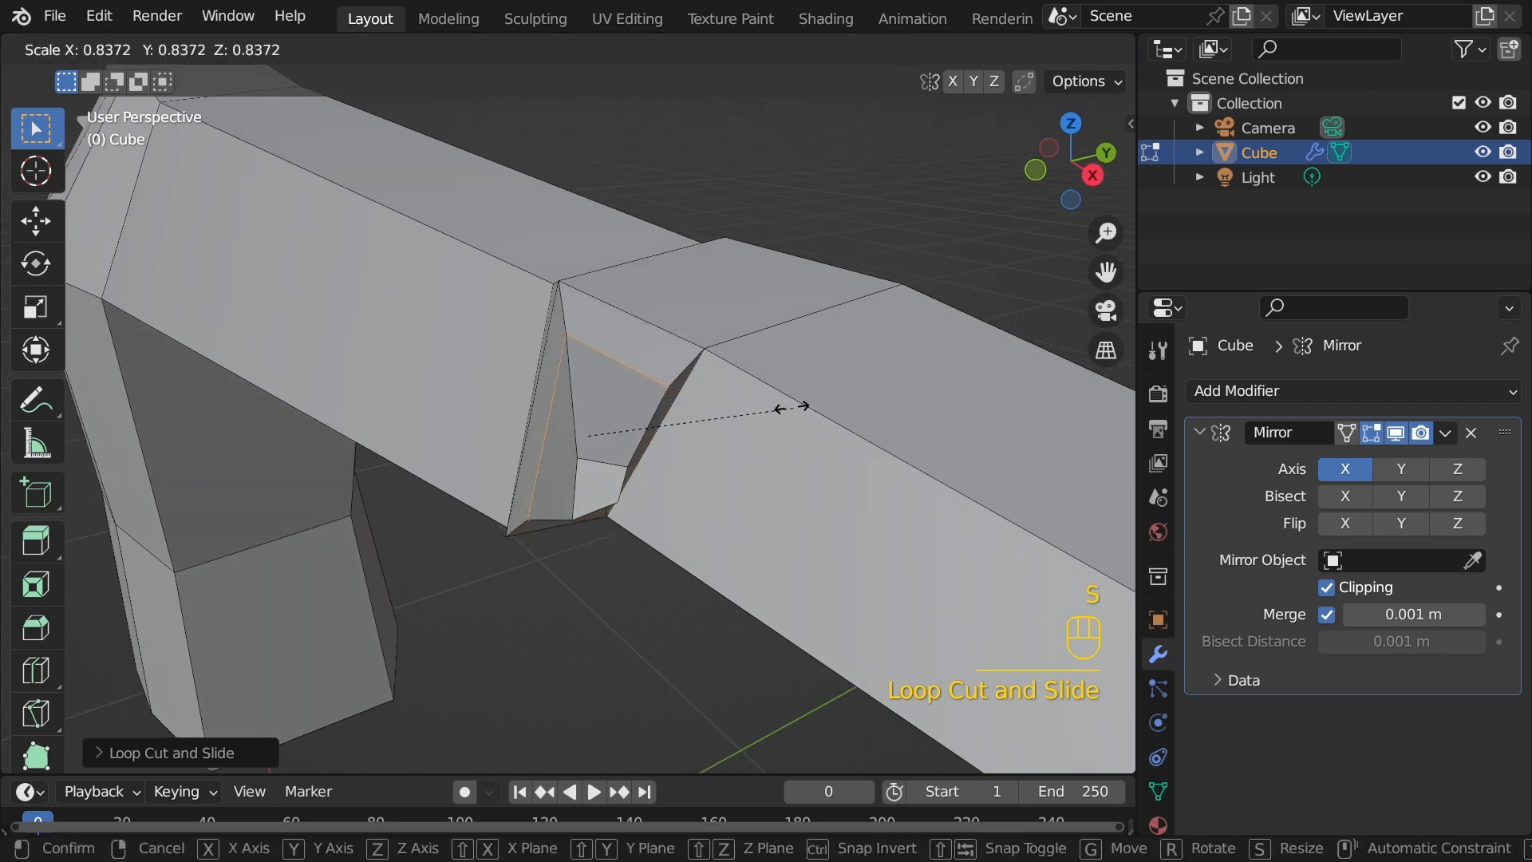
{"action": "left_click", "coordinate": [793, 403]}
{"action": "middle_click_drag", "start_coordinate": [793, 404], "coordinate": [725, 410]}
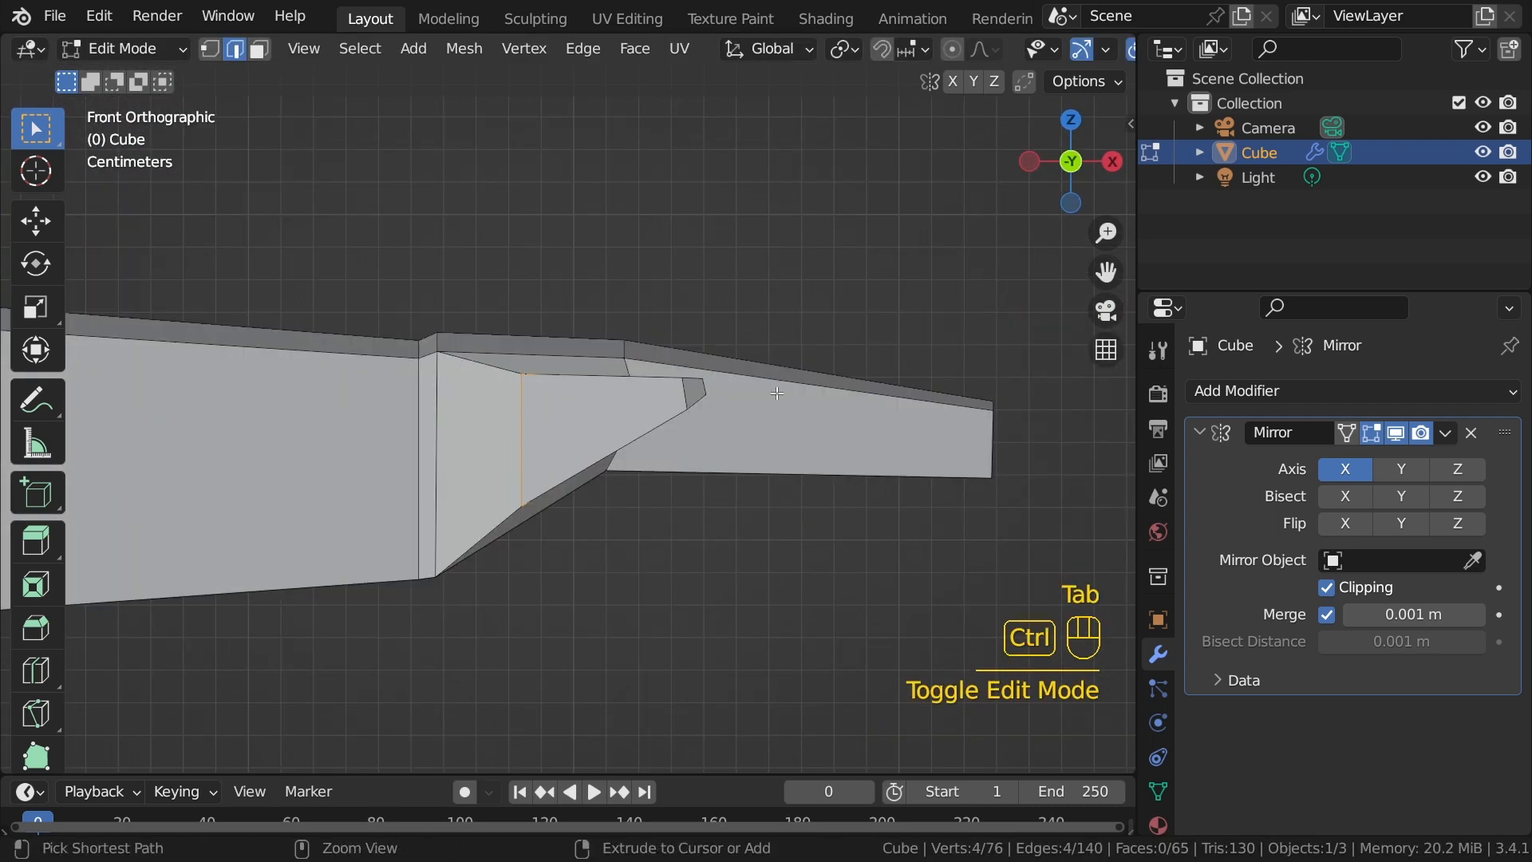
Step: In front view, add a centred loop cut across the finger section of the hand
{"action": "key", "text": "ctrl+r"}
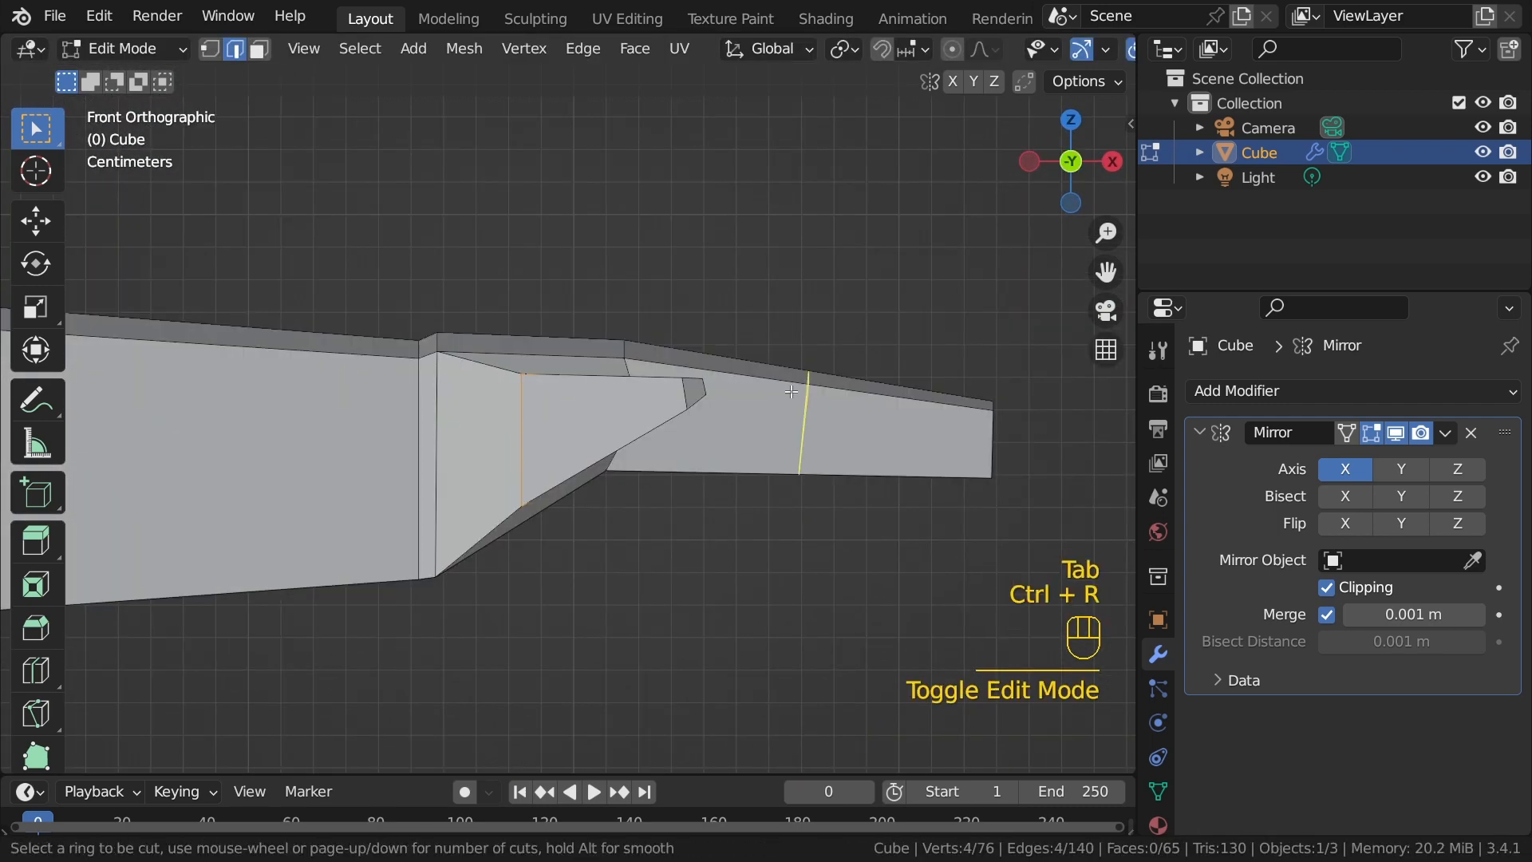
{"action": "left_click", "coordinate": [788, 391]}
{"action": "right_click", "coordinate": [789, 391]}
{"action": "middle_click_drag", "start_coordinate": [788, 391], "coordinate": [673, 359], "text": "shift"}
Step: In vertex mode with X-ray on, select all fingertip vertices and move them downward and slightly inward to bend the fingers
{"action": "key", "text": "1"}
{"action": "key", "text": "alt+z"}
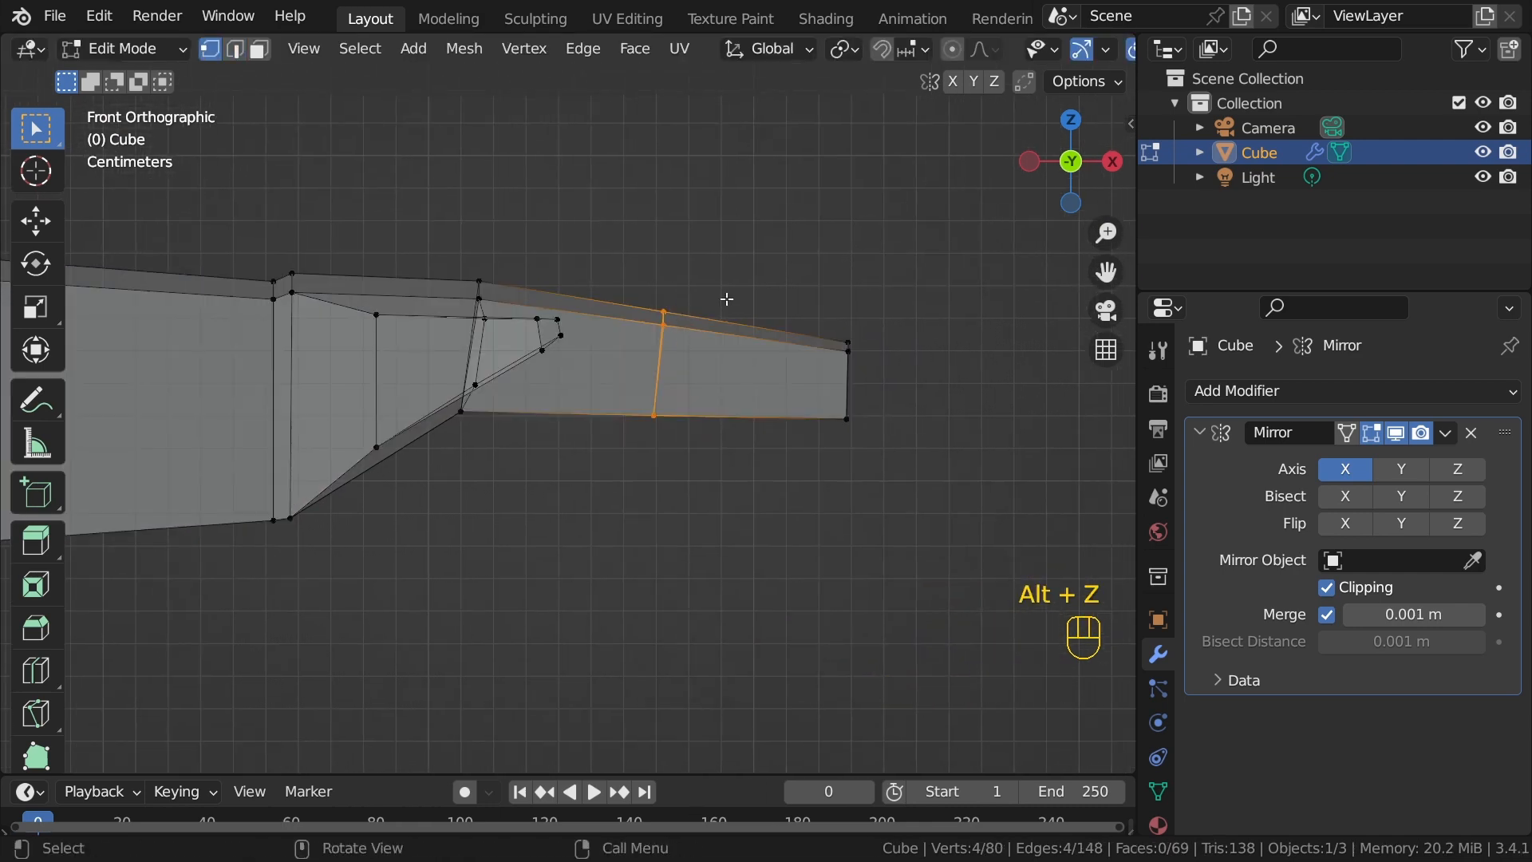
{"action": "left_click_drag", "start_coordinate": [795, 273], "coordinate": [908, 477]}
{"action": "key", "text": "g"}
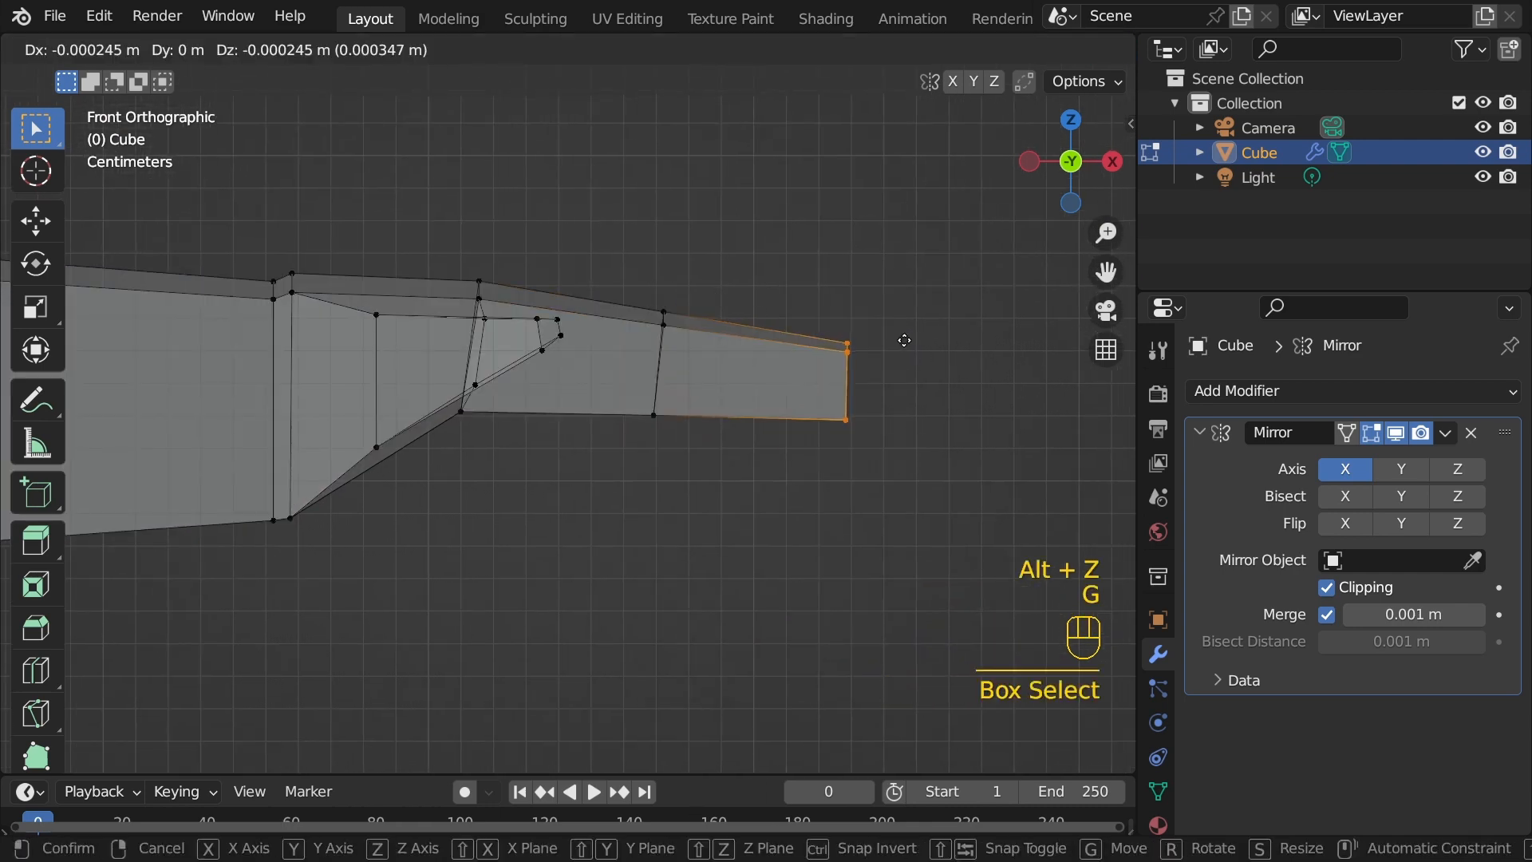
{"action": "left_click", "coordinate": [870, 364]}
Step: Select the middle finger-section loop and rotate it slightly to follow the bend, with X-ray turned off again
{"action": "left_click_drag", "start_coordinate": [636, 267], "coordinate": [704, 445]}
{"action": "key", "text": "r"}
{"action": "left_click", "coordinate": [828, 316]}
{"action": "key", "text": "alt+z"}
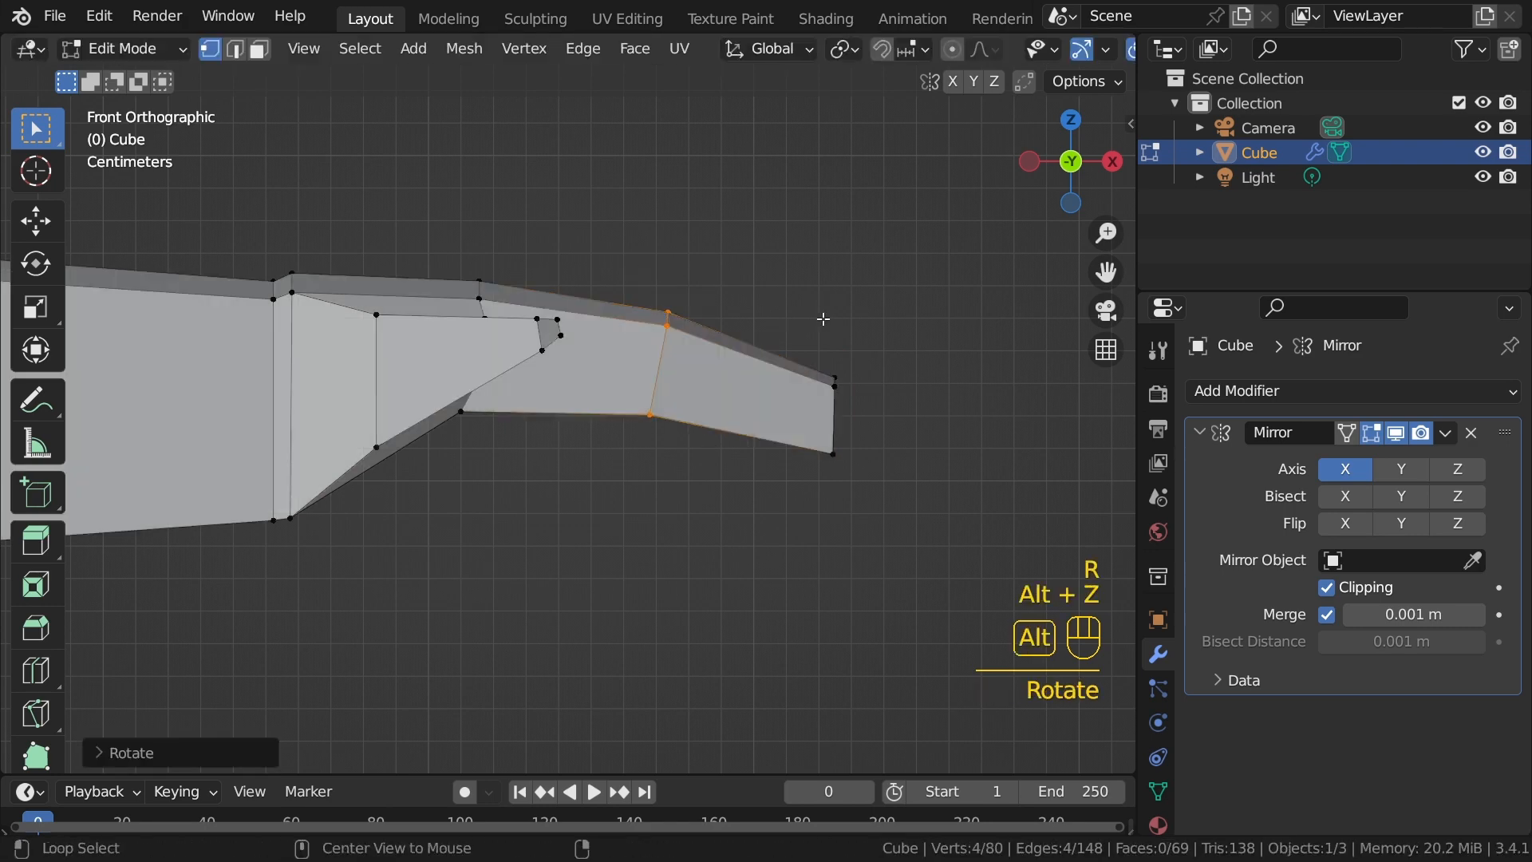
Step: Slide the underside corner vertices of the fingers inward along their edges to narrow the underside
{"action": "middle_click_drag", "start_coordinate": [821, 319], "coordinate": [734, 282]}
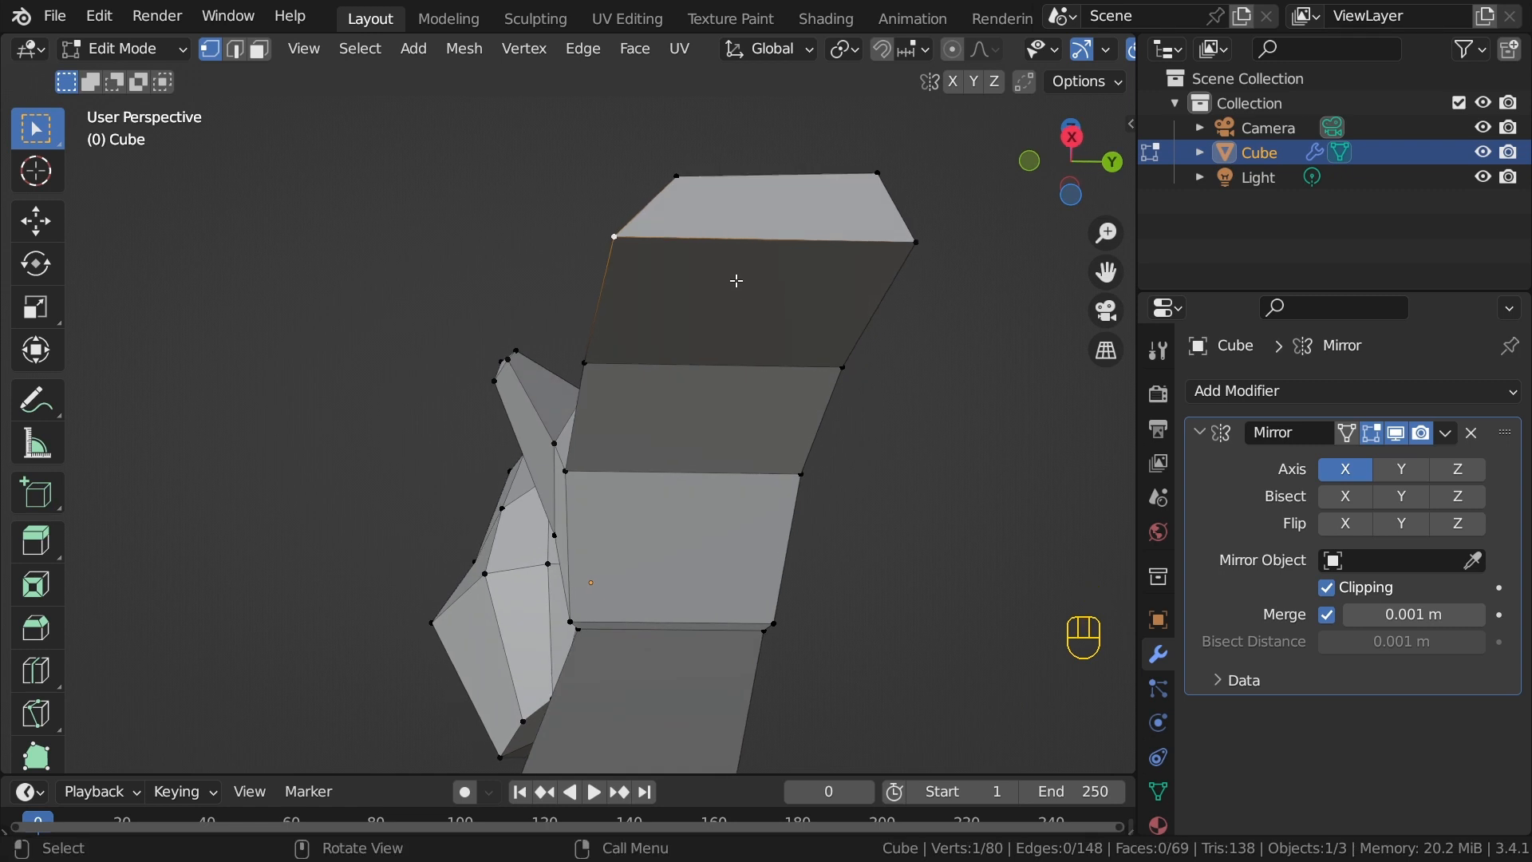
{"action": "key", "text": "g"}
{"action": "key", "text": "g"}
{"action": "left_click", "coordinate": [896, 260]}
{"action": "mouse_move", "coordinate": [896, 260]}
{"action": "middle_mouse_down"}
{"action": "mouse_move", "coordinate": [820, 281]}
{"action": "mouse_move", "coordinate": [769, 227]}
{"action": "mouse_move", "coordinate": [783, 210]}
{"action": "mouse_move", "coordinate": [893, 239]}
{"action": "middle_mouse_up"}
{"action": "left_click", "coordinate": [752, 210]}
{"action": "key", "text": "g"}
{"action": "key", "text": "g"}
{"action": "left_click", "coordinate": [773, 209]}
{"action": "left_click", "coordinate": [638, 368]}
{"action": "middle_click_drag", "start_coordinate": [638, 369], "coordinate": [680, 372]}
{"action": "middle_click_drag", "start_coordinate": [680, 372], "coordinate": [710, 363]}
{"action": "key", "text": "g"}
{"action": "key", "text": "g"}
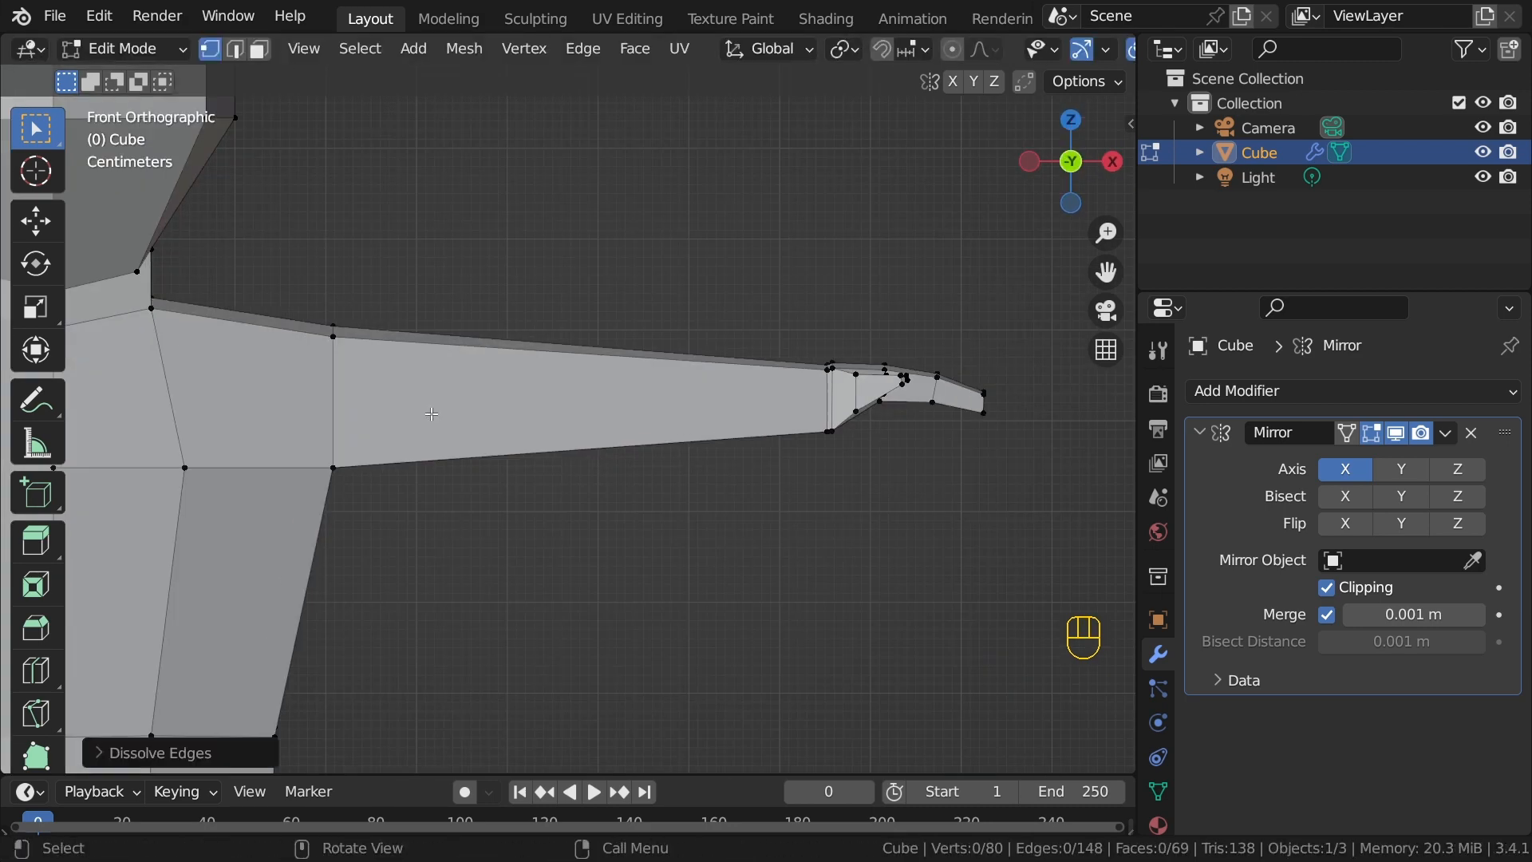
Step: Select the front and back armpit vertices under the arm and scale them along Y to about 0.7
{"action": "middle_click_drag", "start_coordinate": [692, 292], "coordinate": [708, 338]}
{"action": "middle_click_drag", "start_coordinate": [594, 415], "coordinate": [366, 383]}
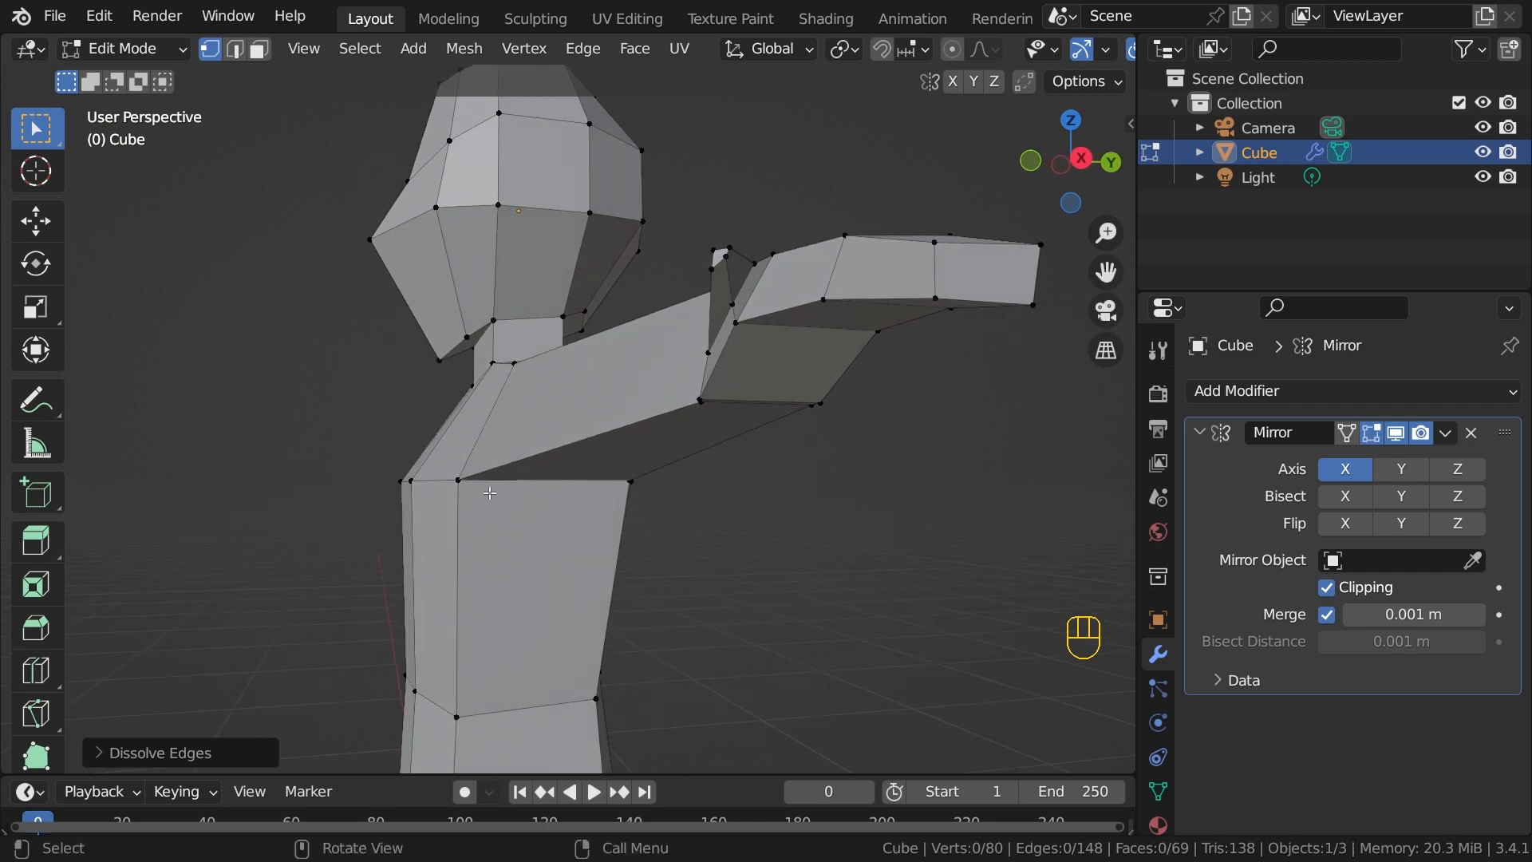
{"action": "left_click", "coordinate": [460, 485]}
{"action": "middle_click_drag", "start_coordinate": [460, 489], "coordinate": [804, 484]}
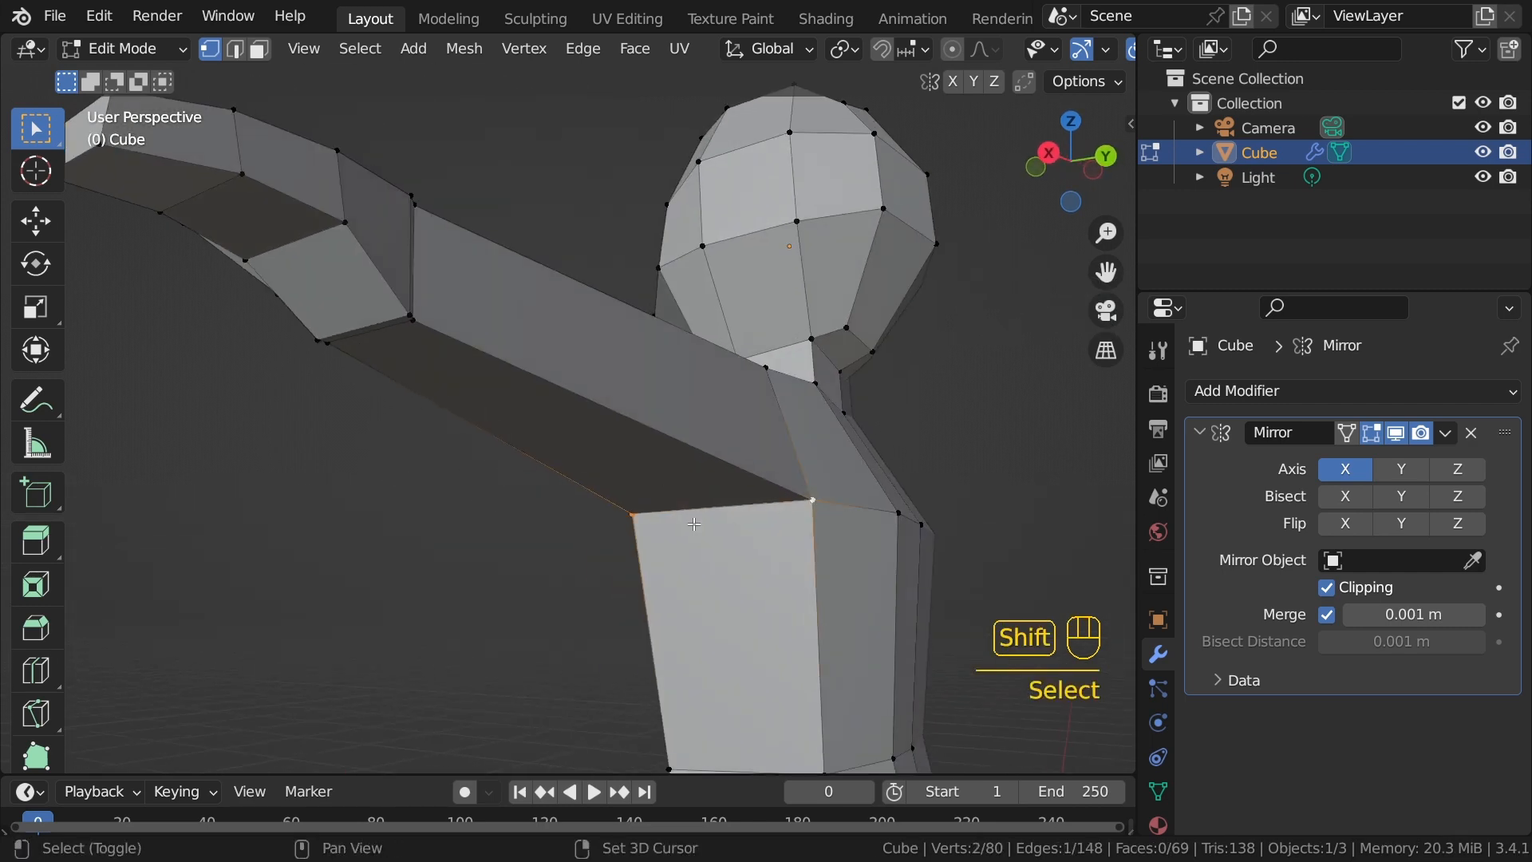
{"action": "middle_click_drag", "start_coordinate": [695, 524], "coordinate": [849, 459]}
{"action": "key", "text": "s"}
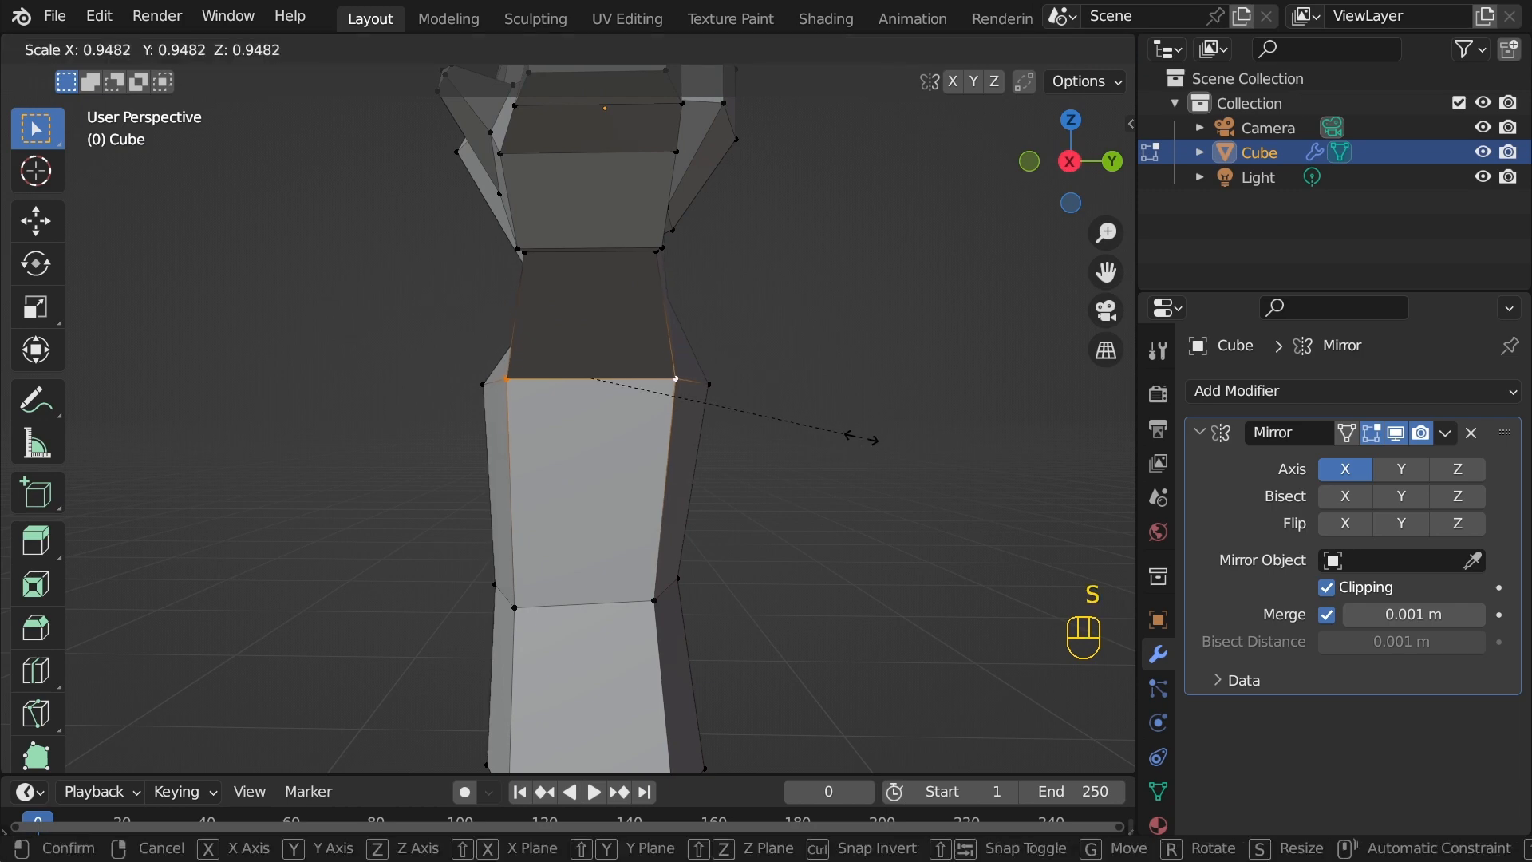
{"action": "key", "text": "y"}
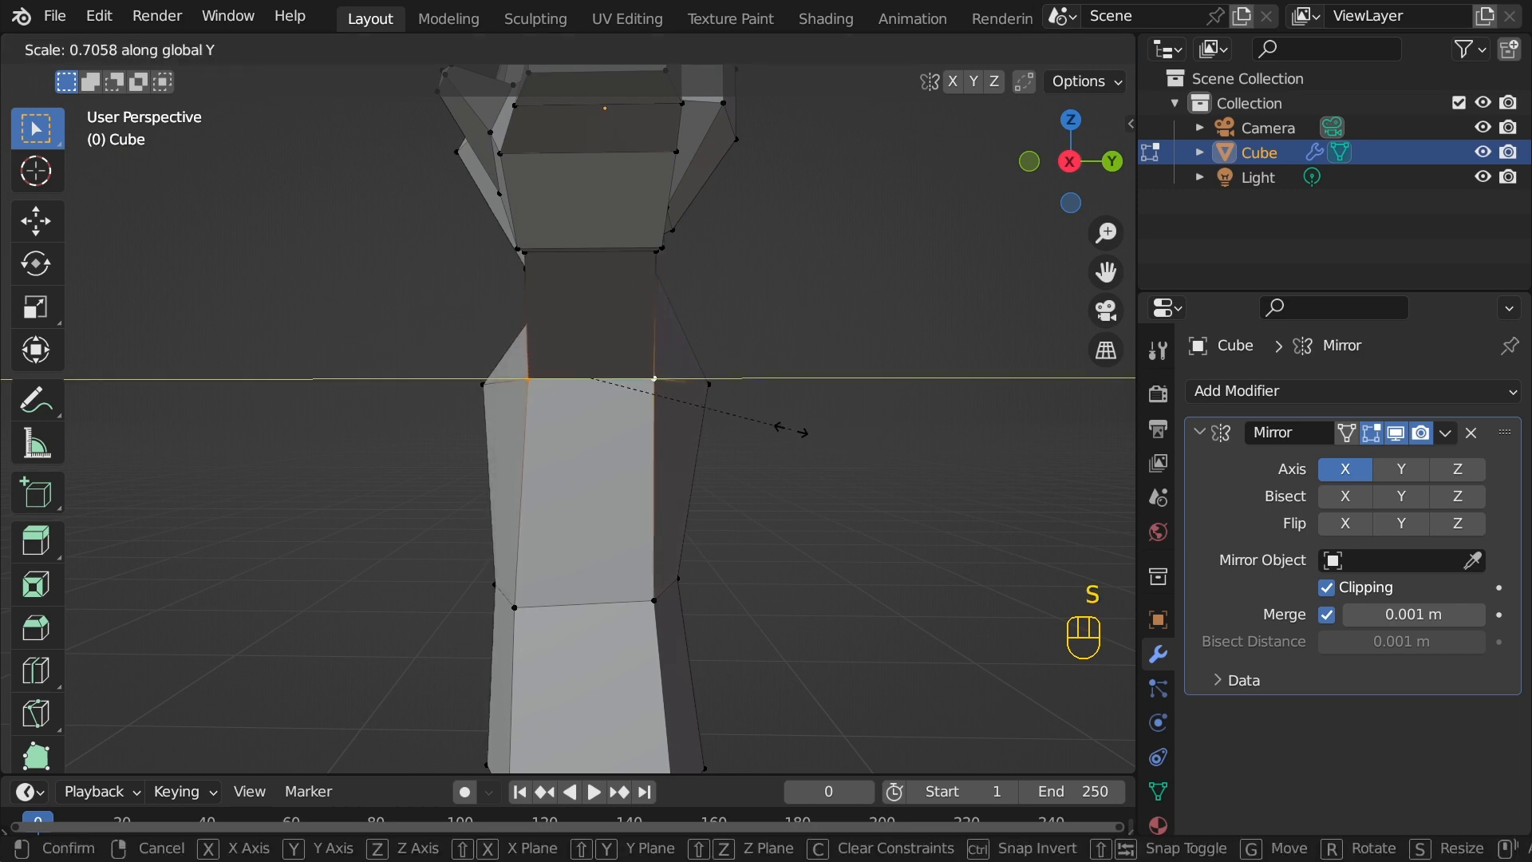
{"action": "left_click", "coordinate": [803, 428]}
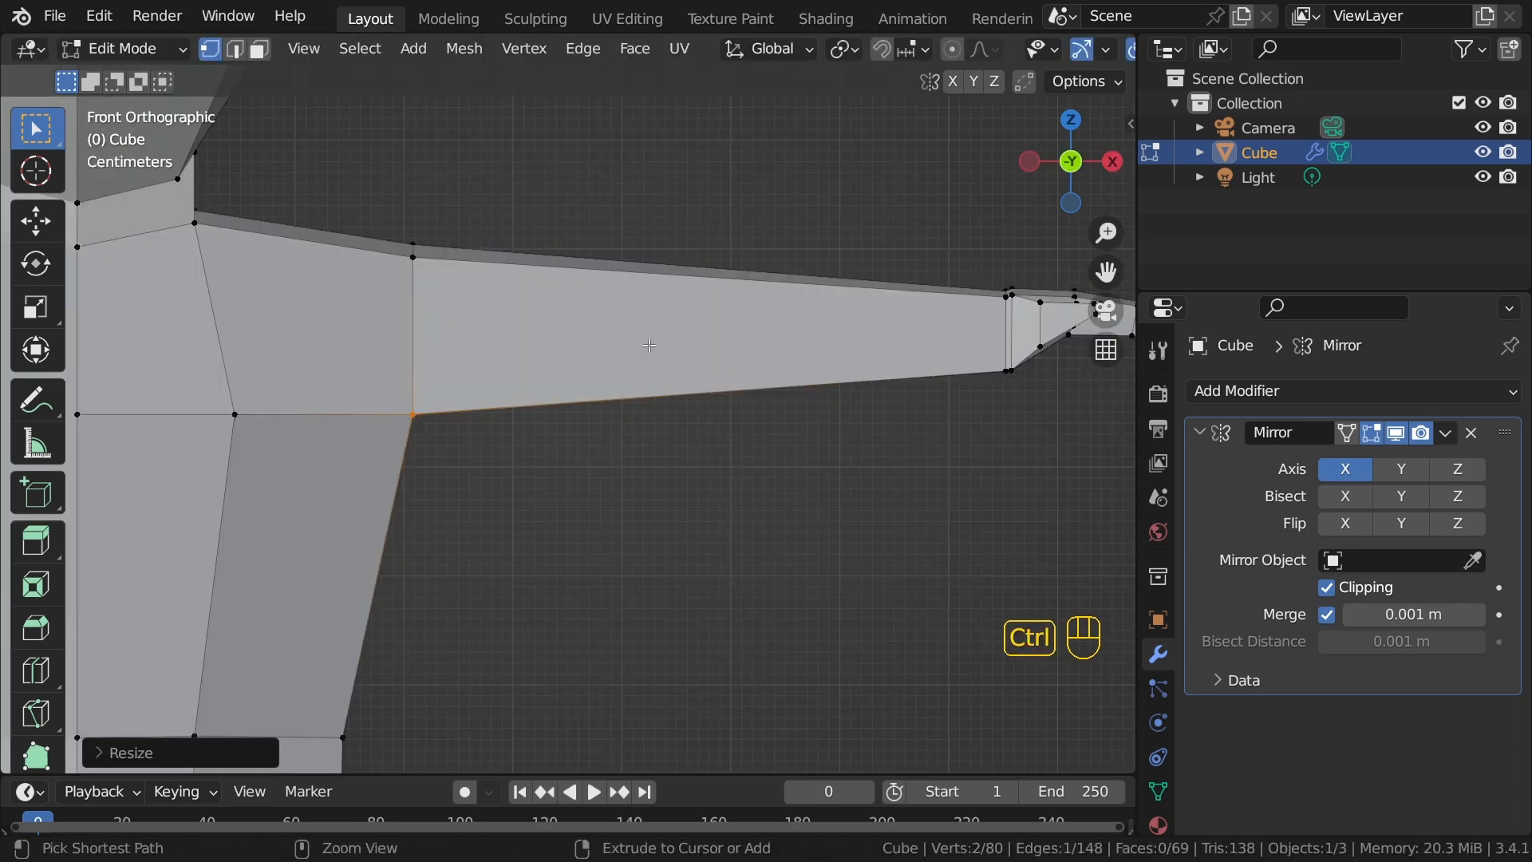
Step: Try adding a loop cut on the arm close to the shoulder and scaling it down to about 0.87
{"action": "key", "text": "ctrl+r"}
{"action": "left_click", "coordinate": [609, 274]}
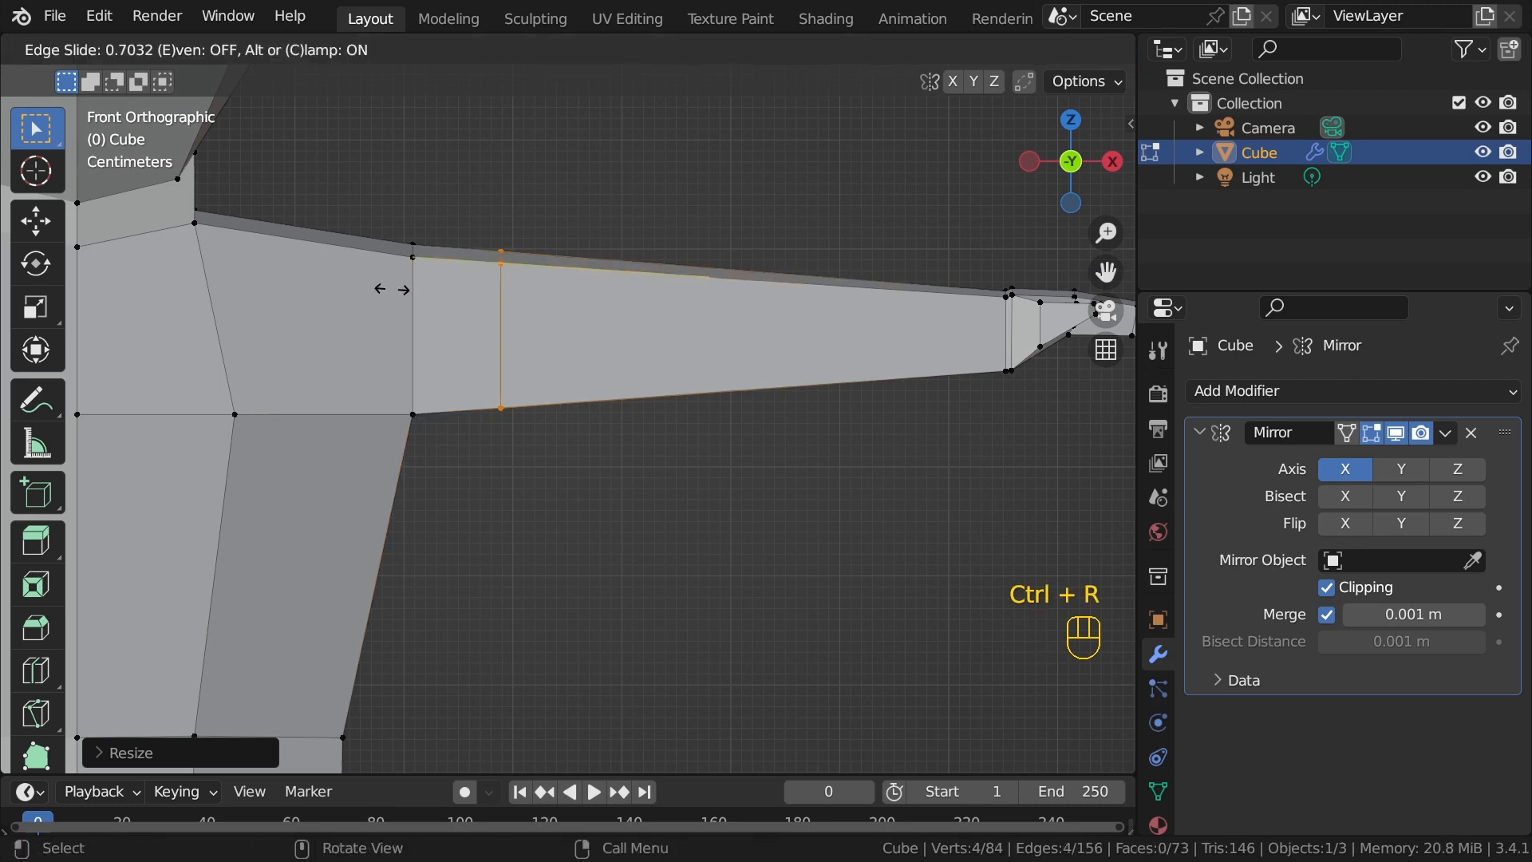
{"action": "left_click", "coordinate": [319, 282]}
{"action": "key", "text": "s"}
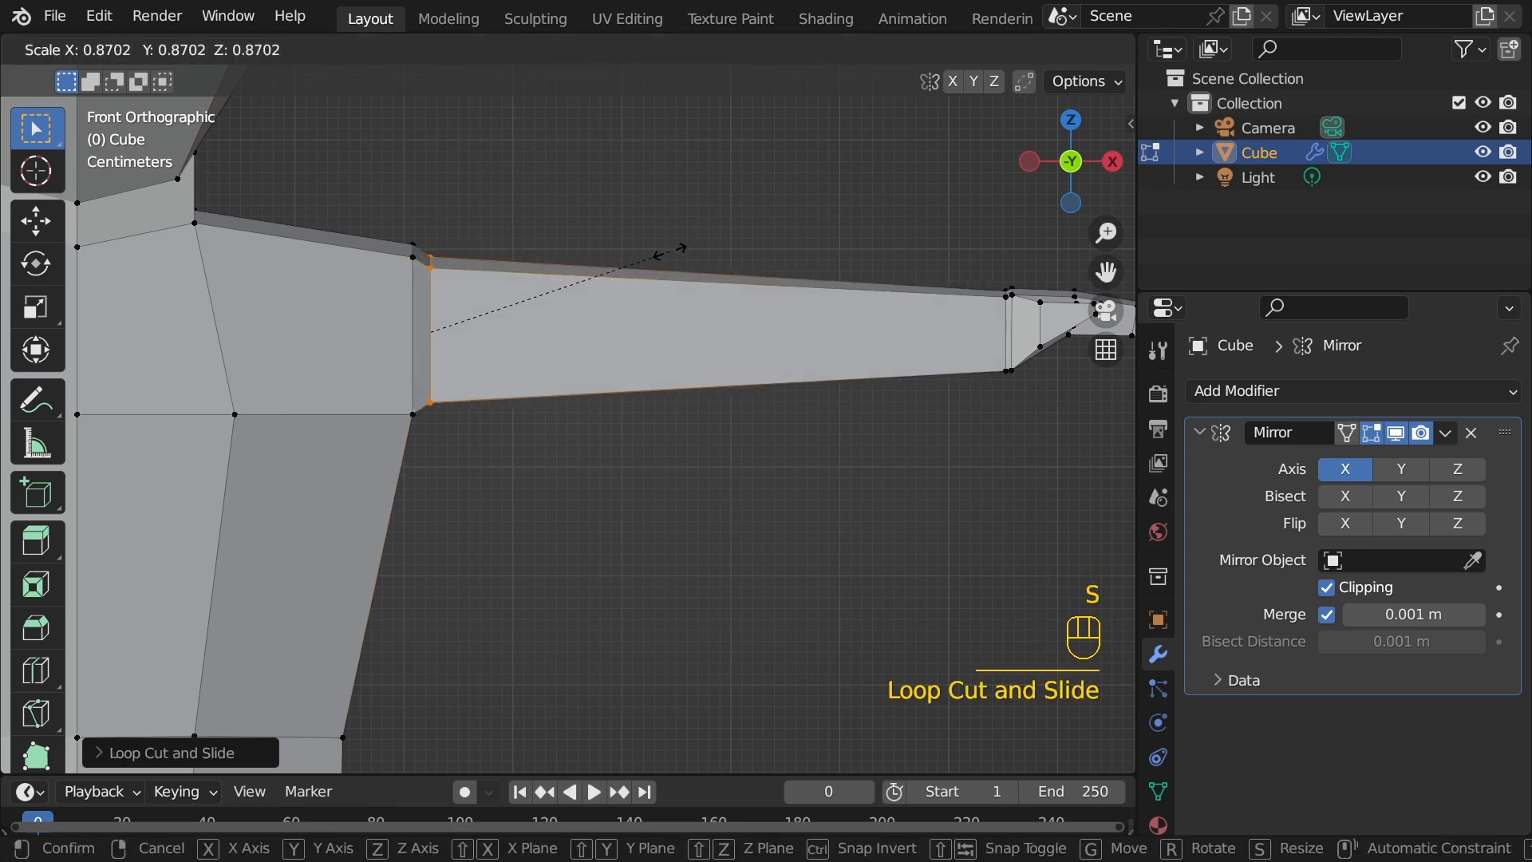
{"action": "left_click", "coordinate": [668, 251]}
{"action": "middle_click_drag", "start_coordinate": [707, 239], "coordinate": [566, 354]}
{"action": "middle_click_drag", "start_coordinate": [491, 399], "coordinate": [342, 315]}
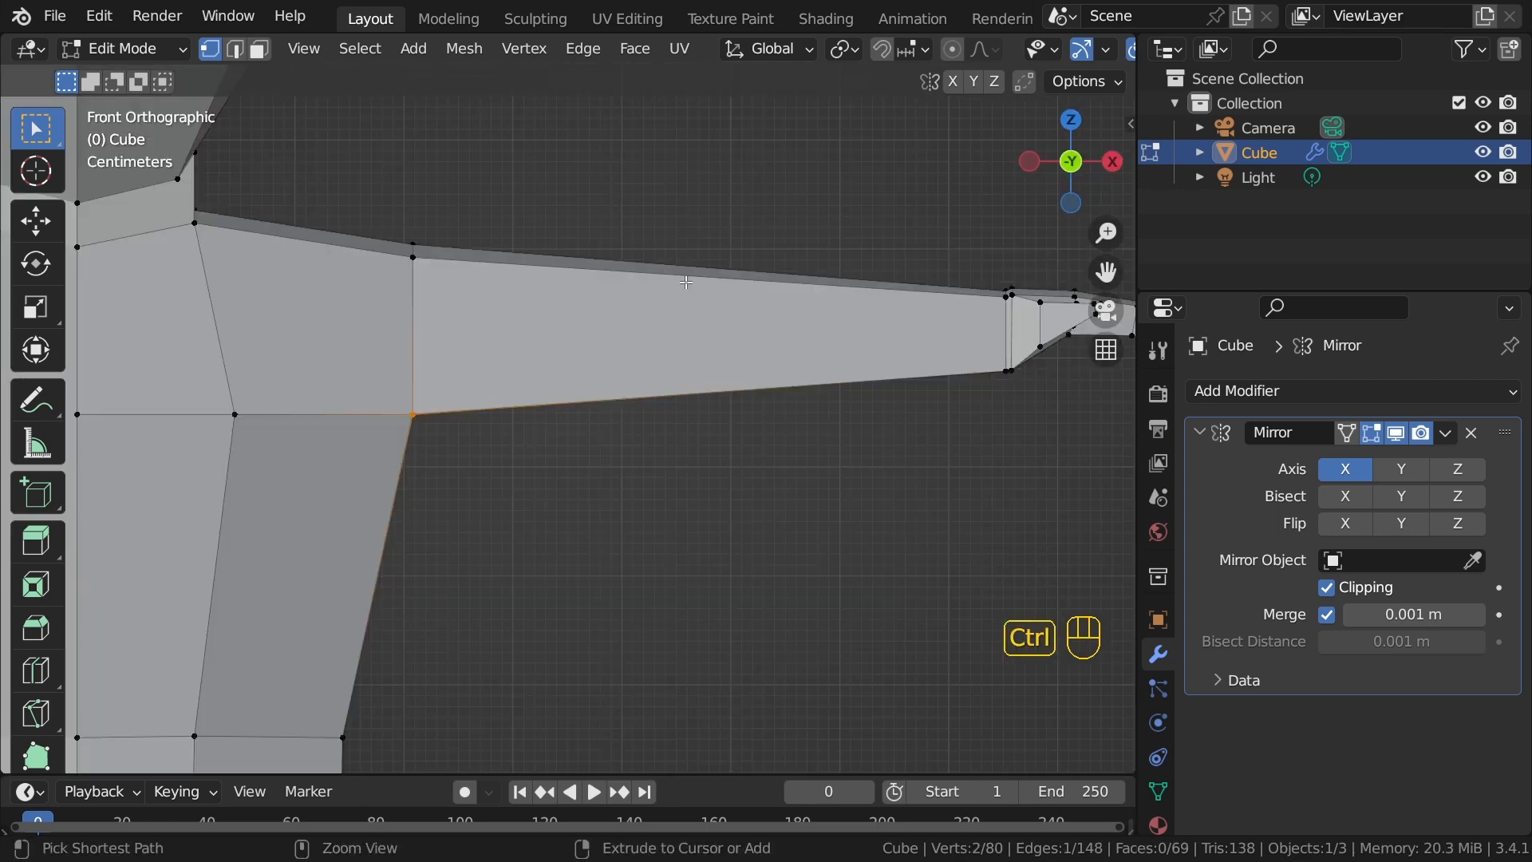
Step: Add a loop cut across the arm between shoulder and wrist, slid slightly toward the shoulder, and switch to top view
{"action": "key", "text": "ctrl+r"}
{"action": "left_click", "coordinate": [677, 282]}
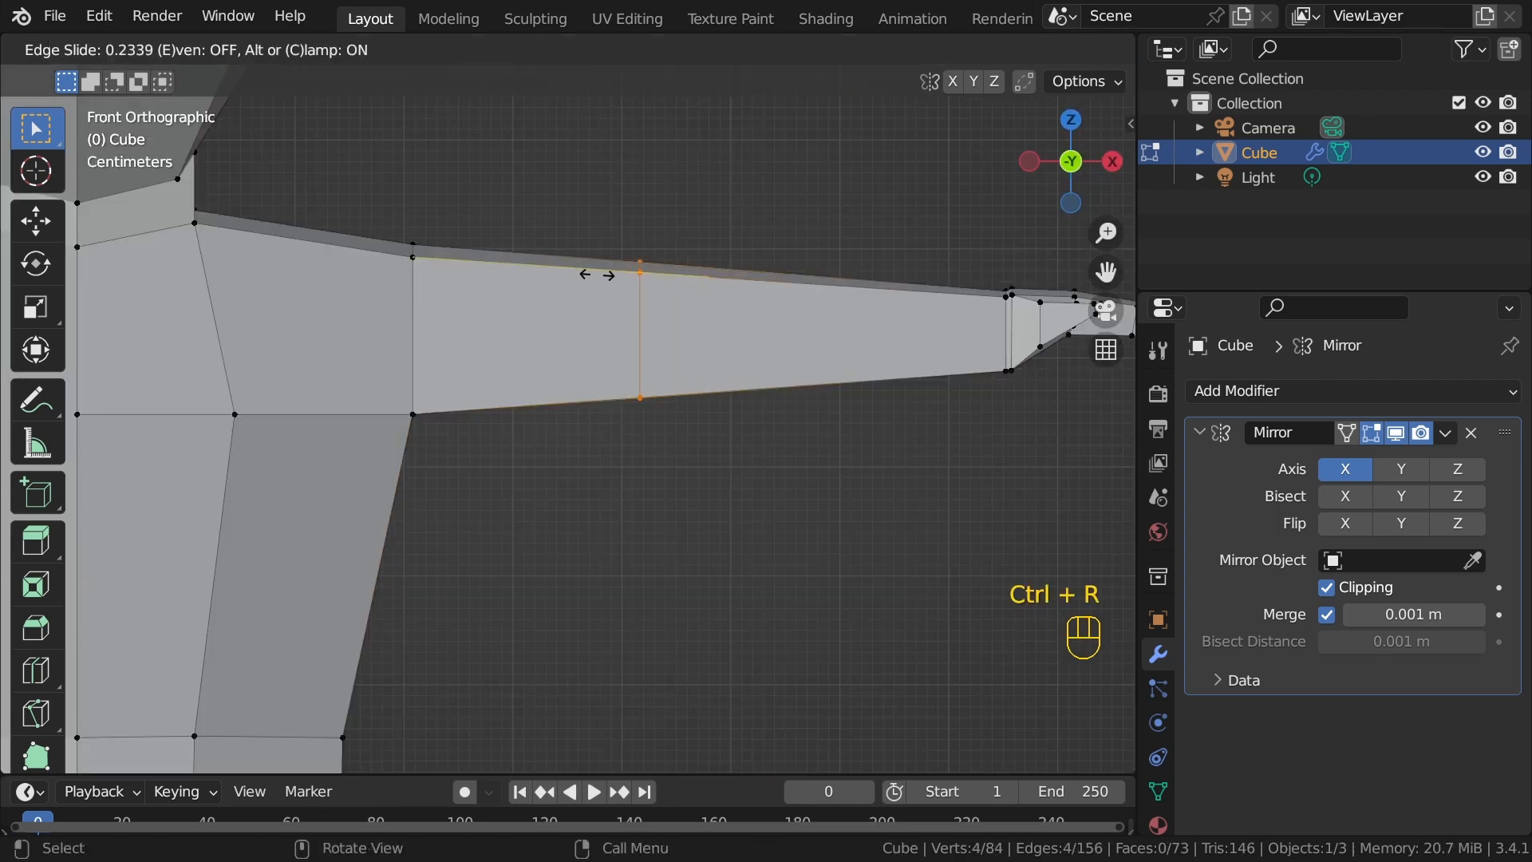
{"action": "left_click", "coordinate": [691, 292]}
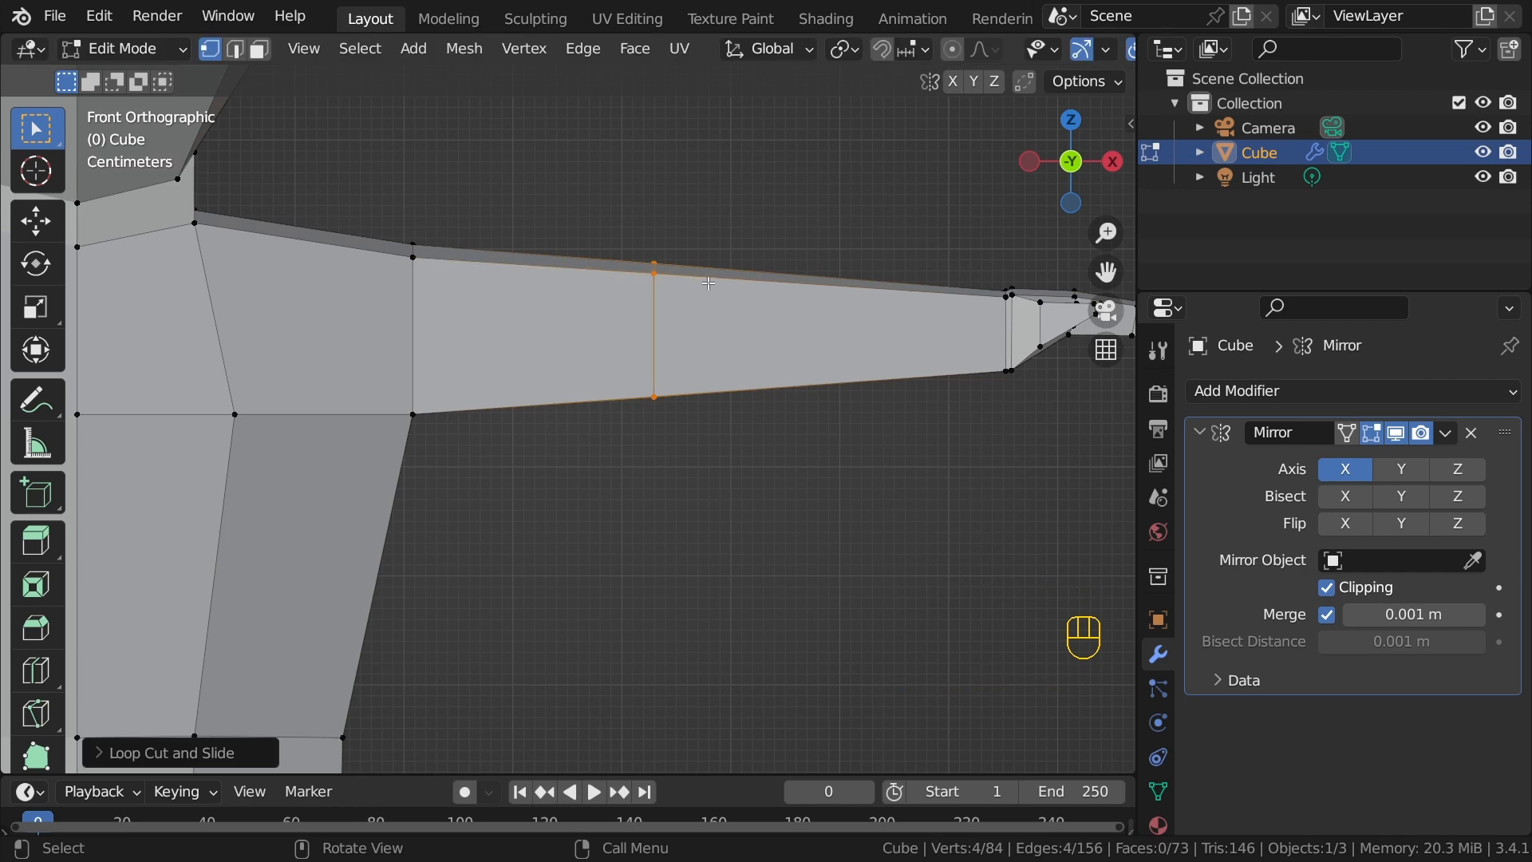
{"action": "middle_click_drag", "start_coordinate": [711, 304], "coordinate": [690, 429]}
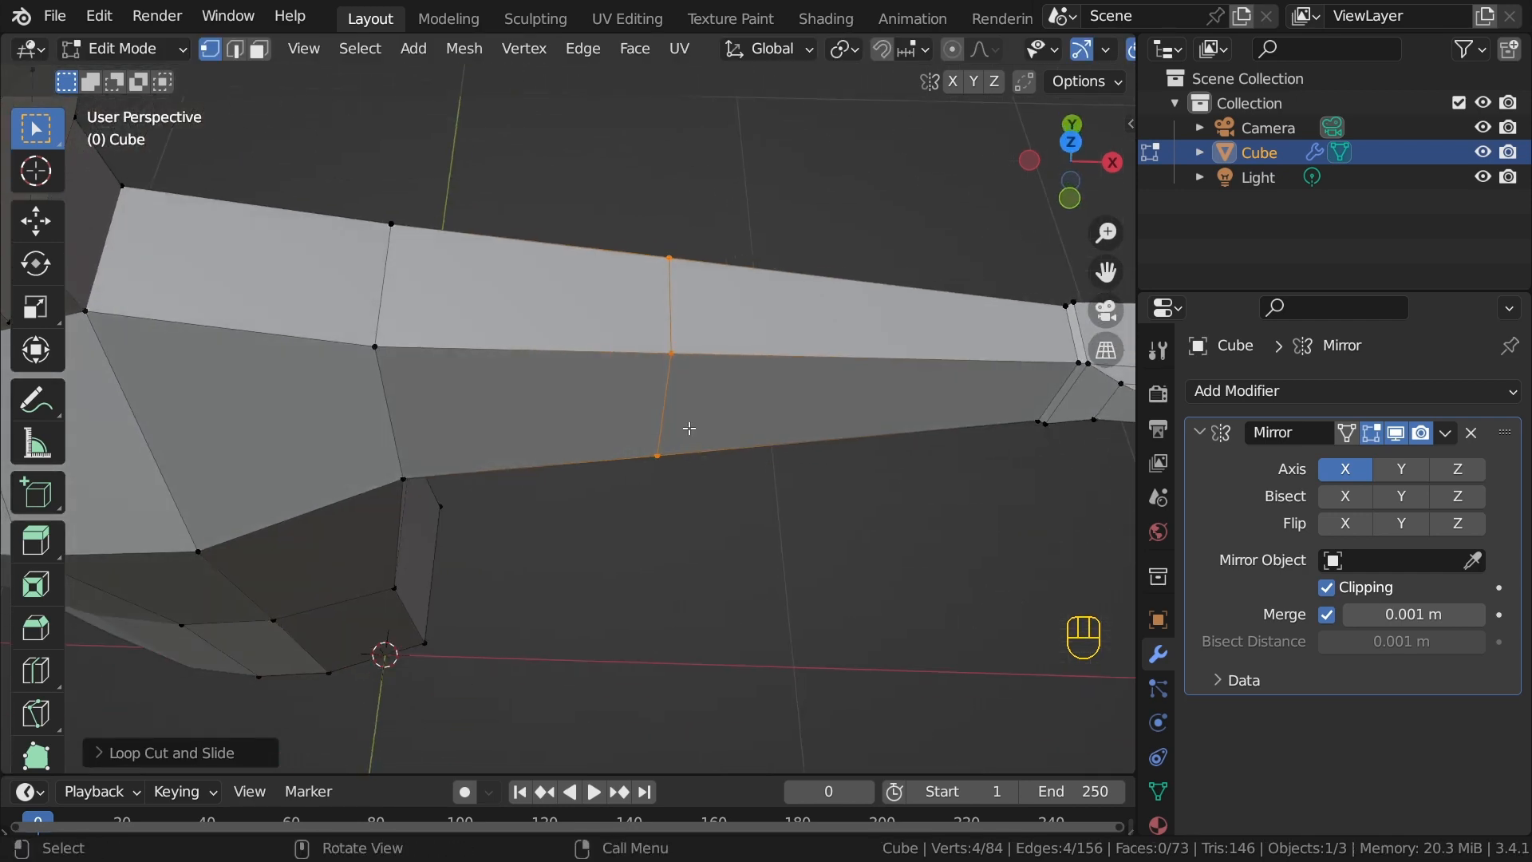
{"action": "key", "text": "grave"}
{"action": "left_click", "coordinate": [706, 233]}
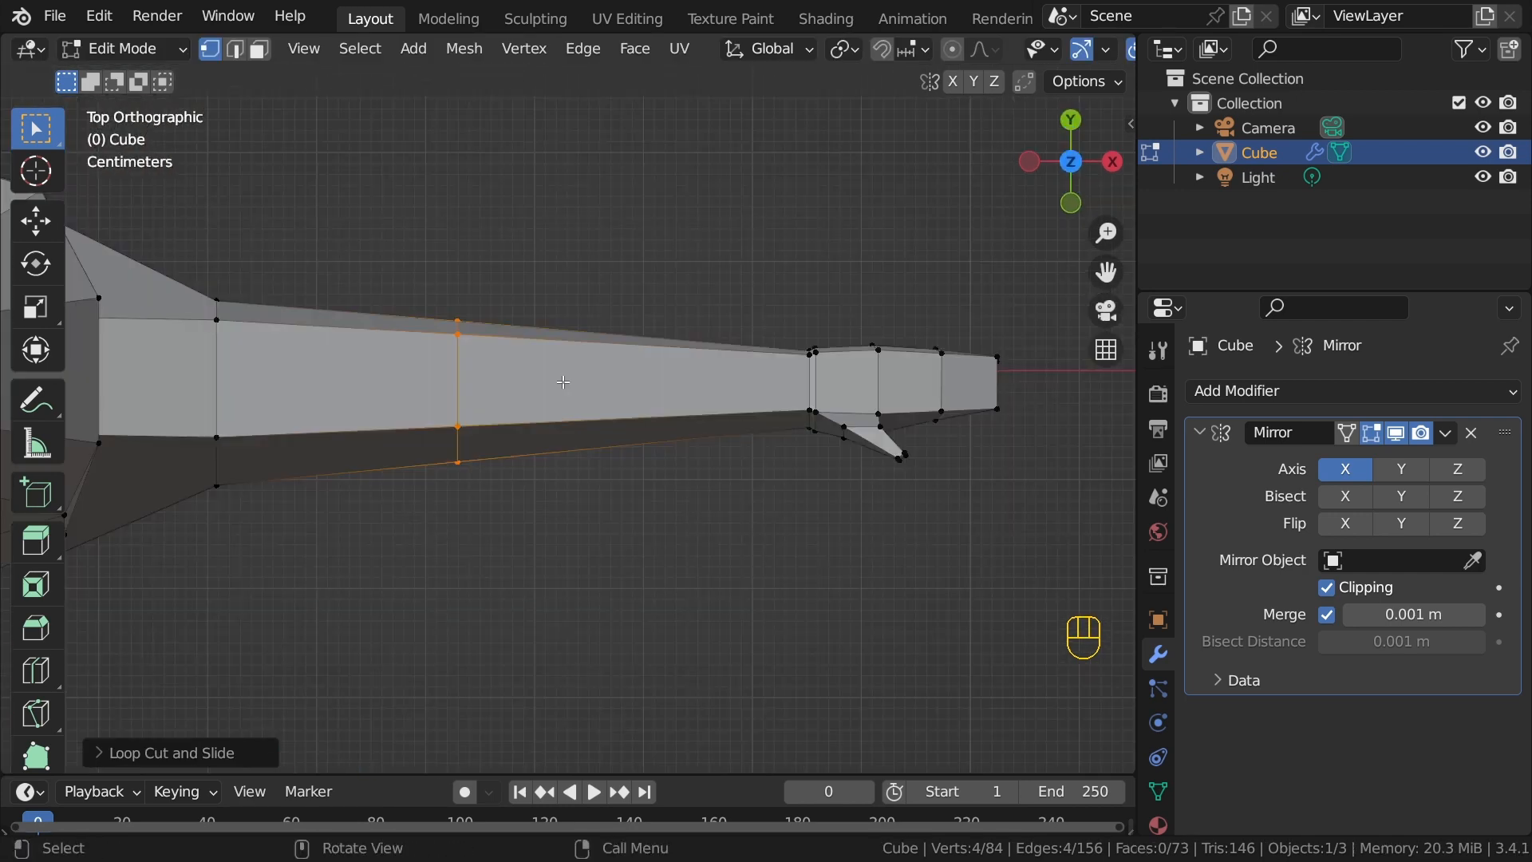
Step: Move the mid-arm edge loop about 0.023 m along positive Y in the top view
{"action": "key", "text": "g"}
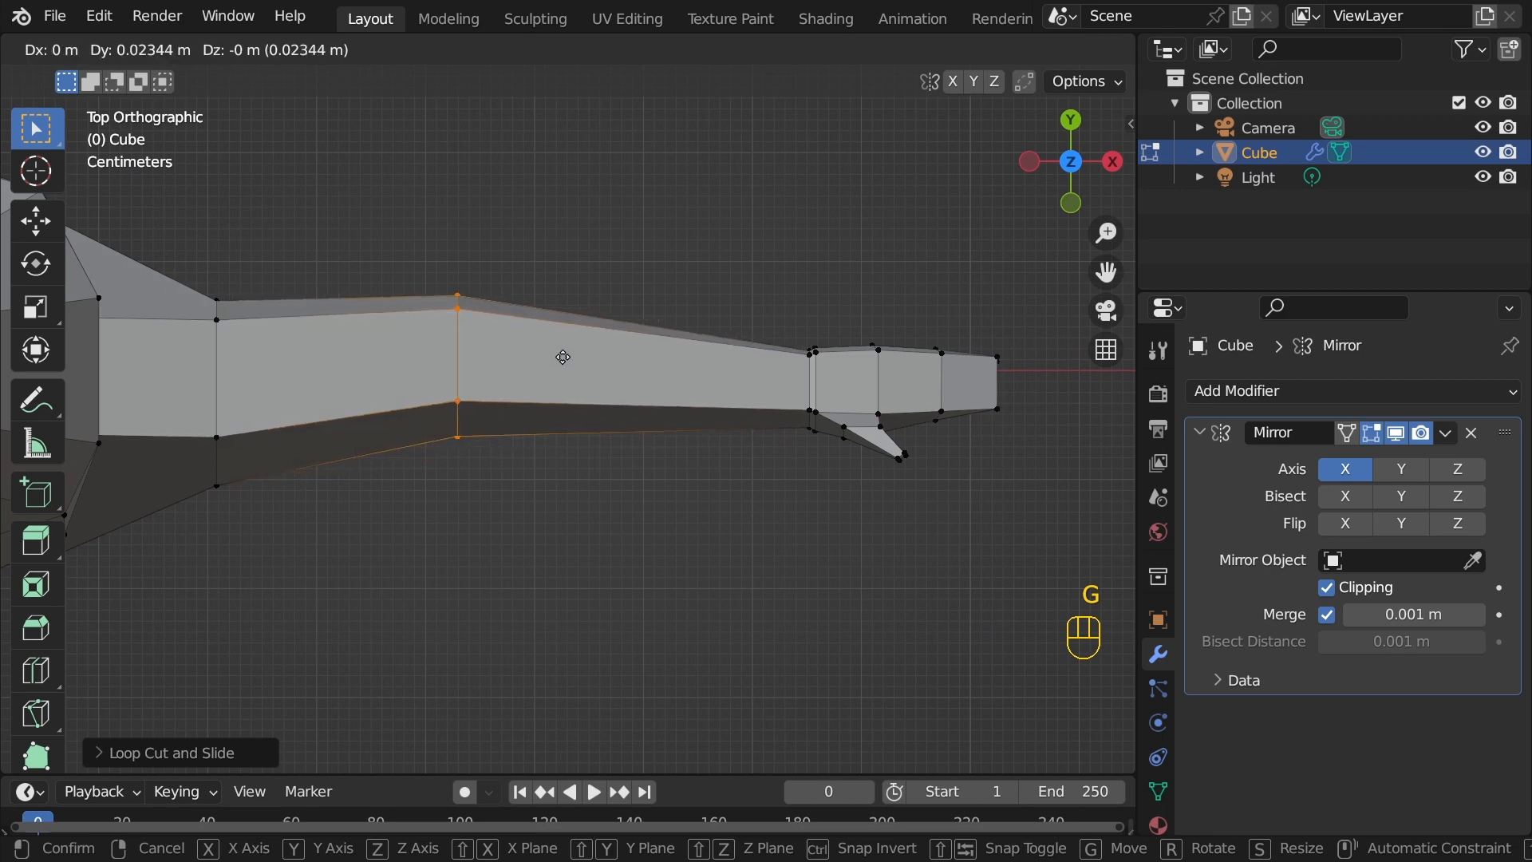
{"action": "left_click", "coordinate": [562, 357]}
Step: Select all of the hand's vertices, rotate the hand slightly clockwise in the top view and adjust its position
{"action": "key", "text": "alt+z"}
{"action": "left_click_drag", "start_coordinate": [790, 323], "coordinate": [1025, 503]}
{"action": "middle_click_drag", "start_coordinate": [1032, 375], "coordinate": [778, 352], "text": "shift"}
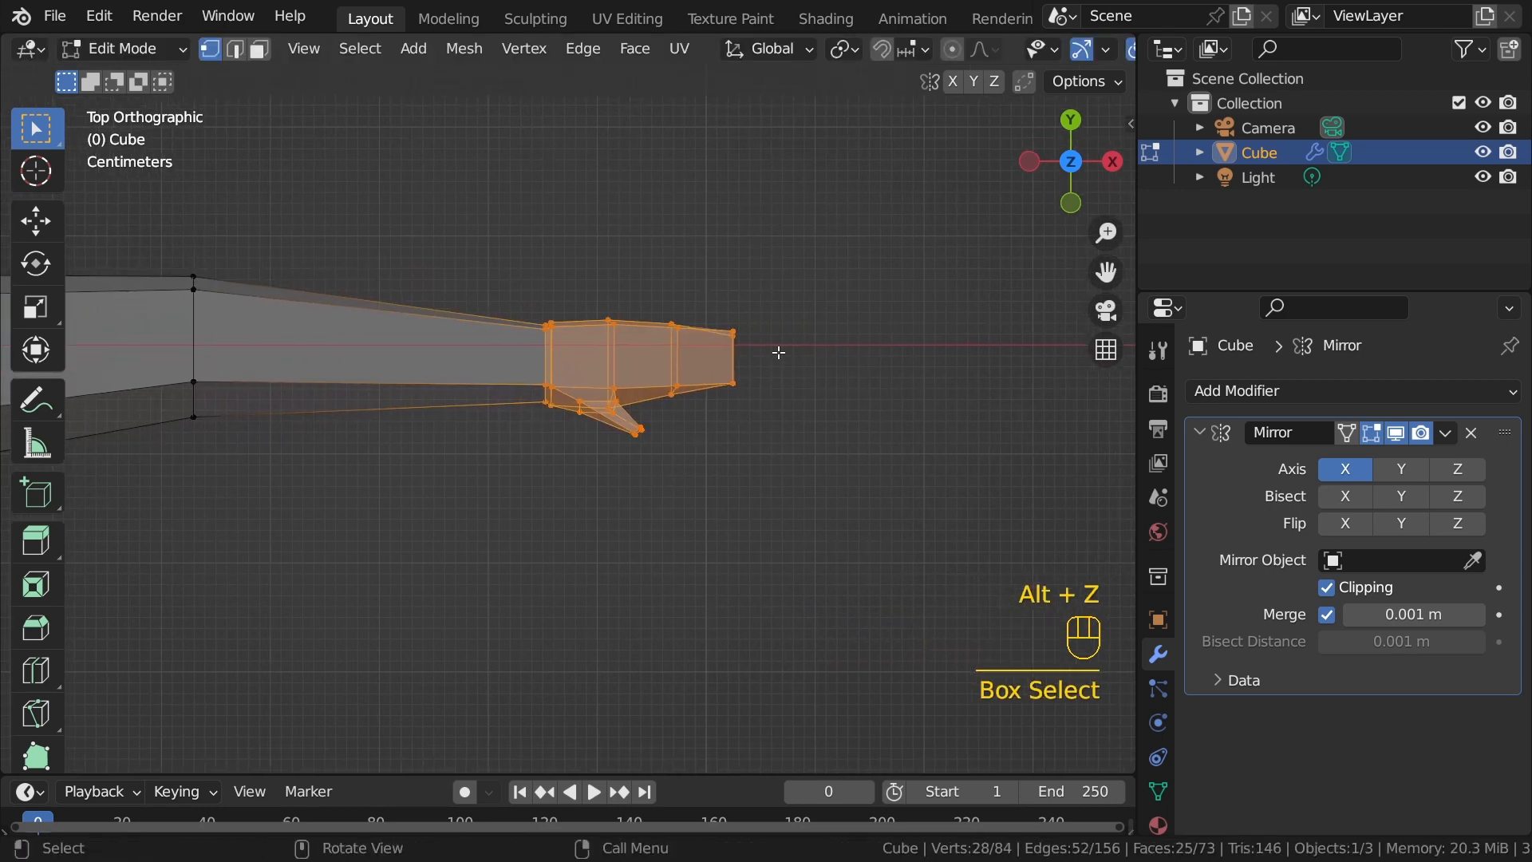
{"action": "key", "text": "r"}
{"action": "left_click", "coordinate": [820, 308]}
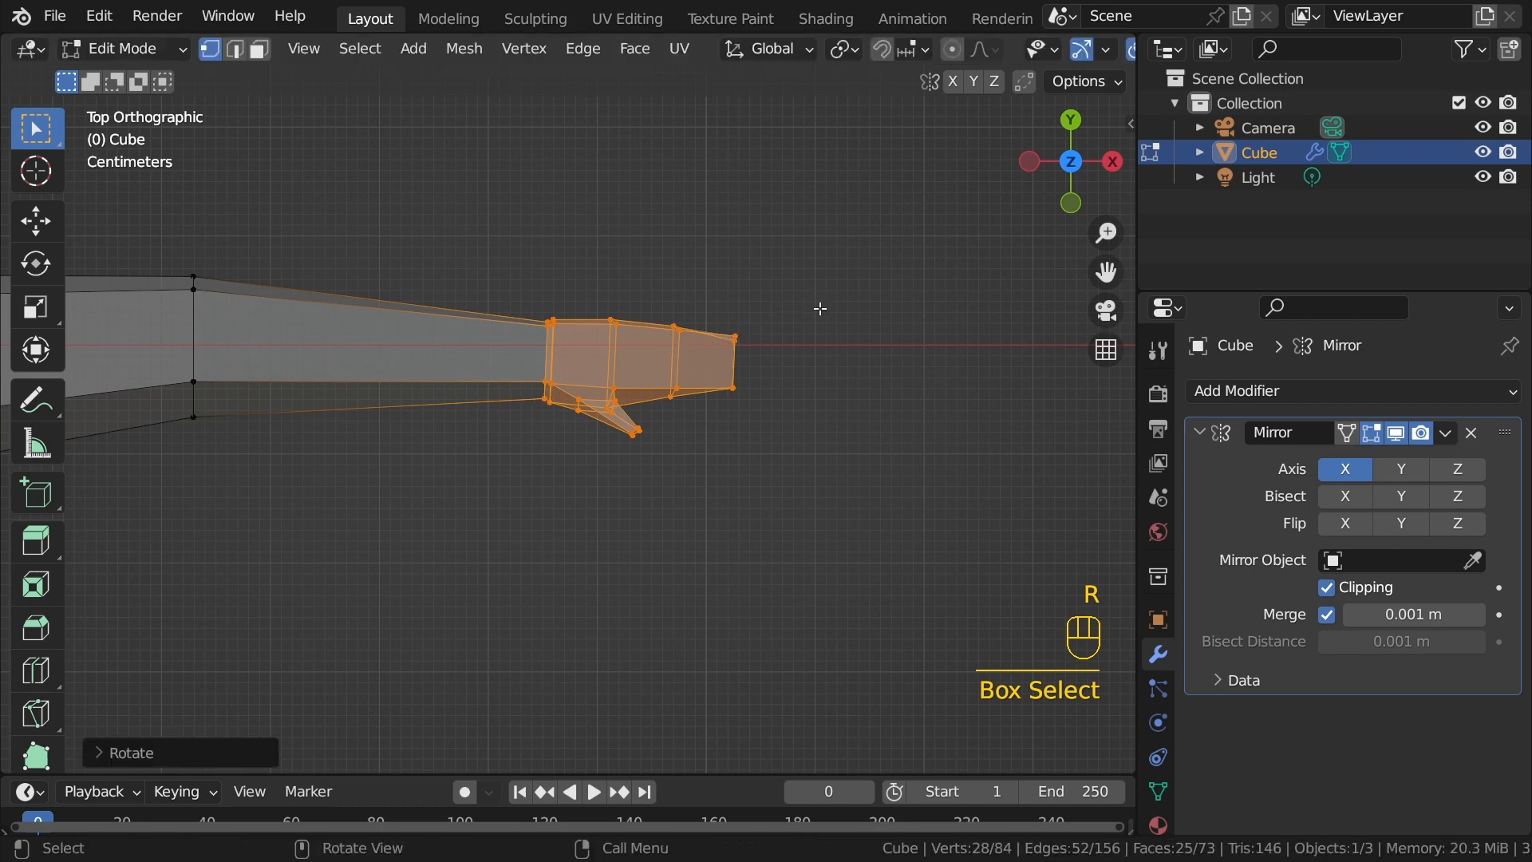
{"action": "key", "text": "g"}
{"action": "key", "text": "g"}
{"action": "left_click", "coordinate": [702, 327]}
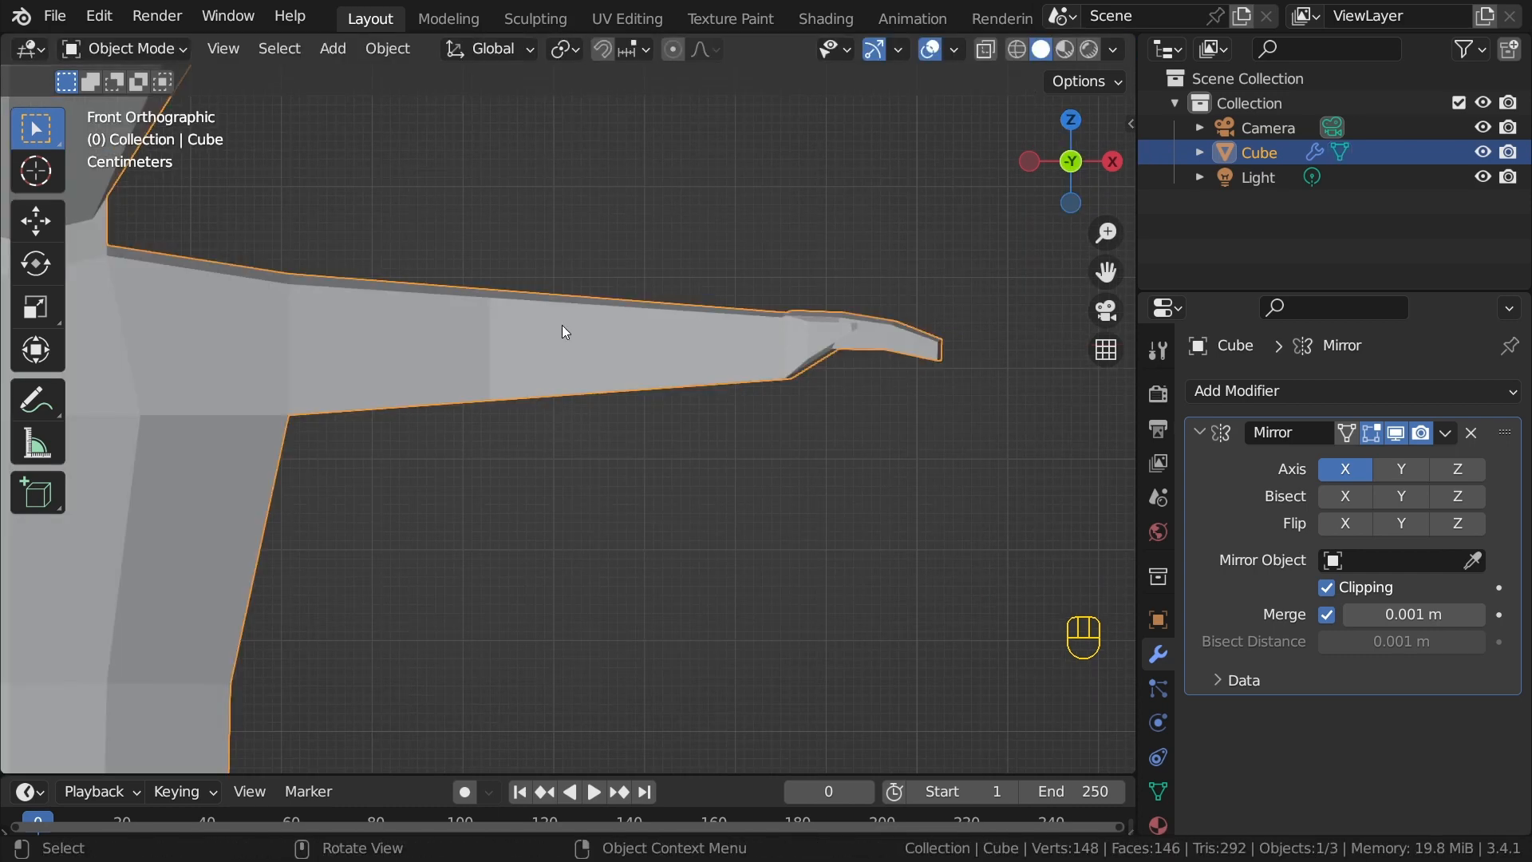
Step: In the front view, lower the whole hand about 0.015 m along Z and rotate it downward about 7 degrees
{"action": "key", "text": "Tab"}
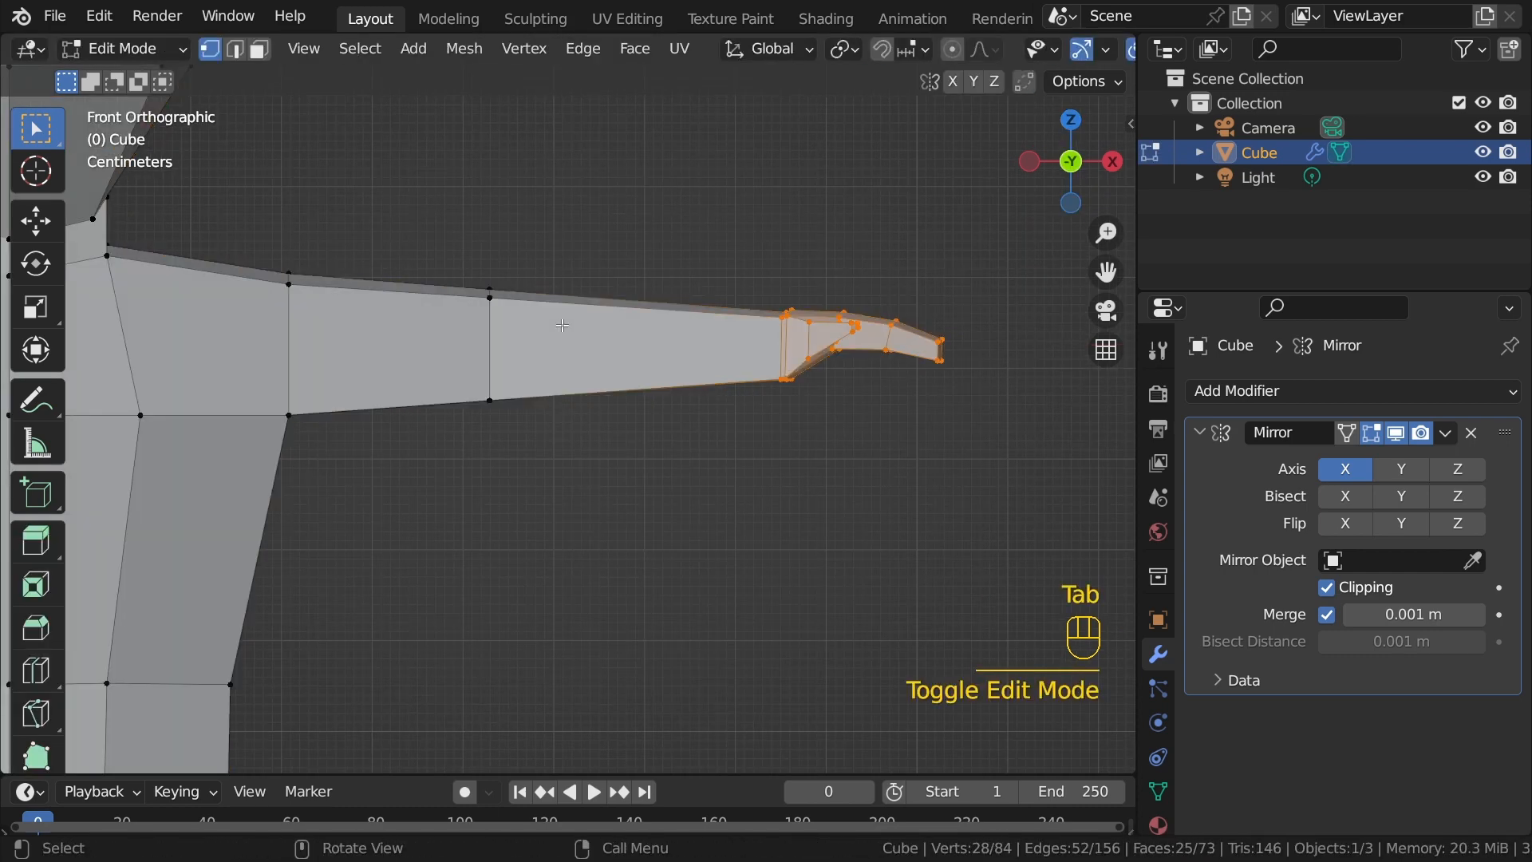
{"action": "key", "text": "alt+z"}
{"action": "left_click_drag", "start_coordinate": [961, 399], "coordinate": [752, 274]}
{"action": "key", "text": "g"}
{"action": "key", "text": "z"}
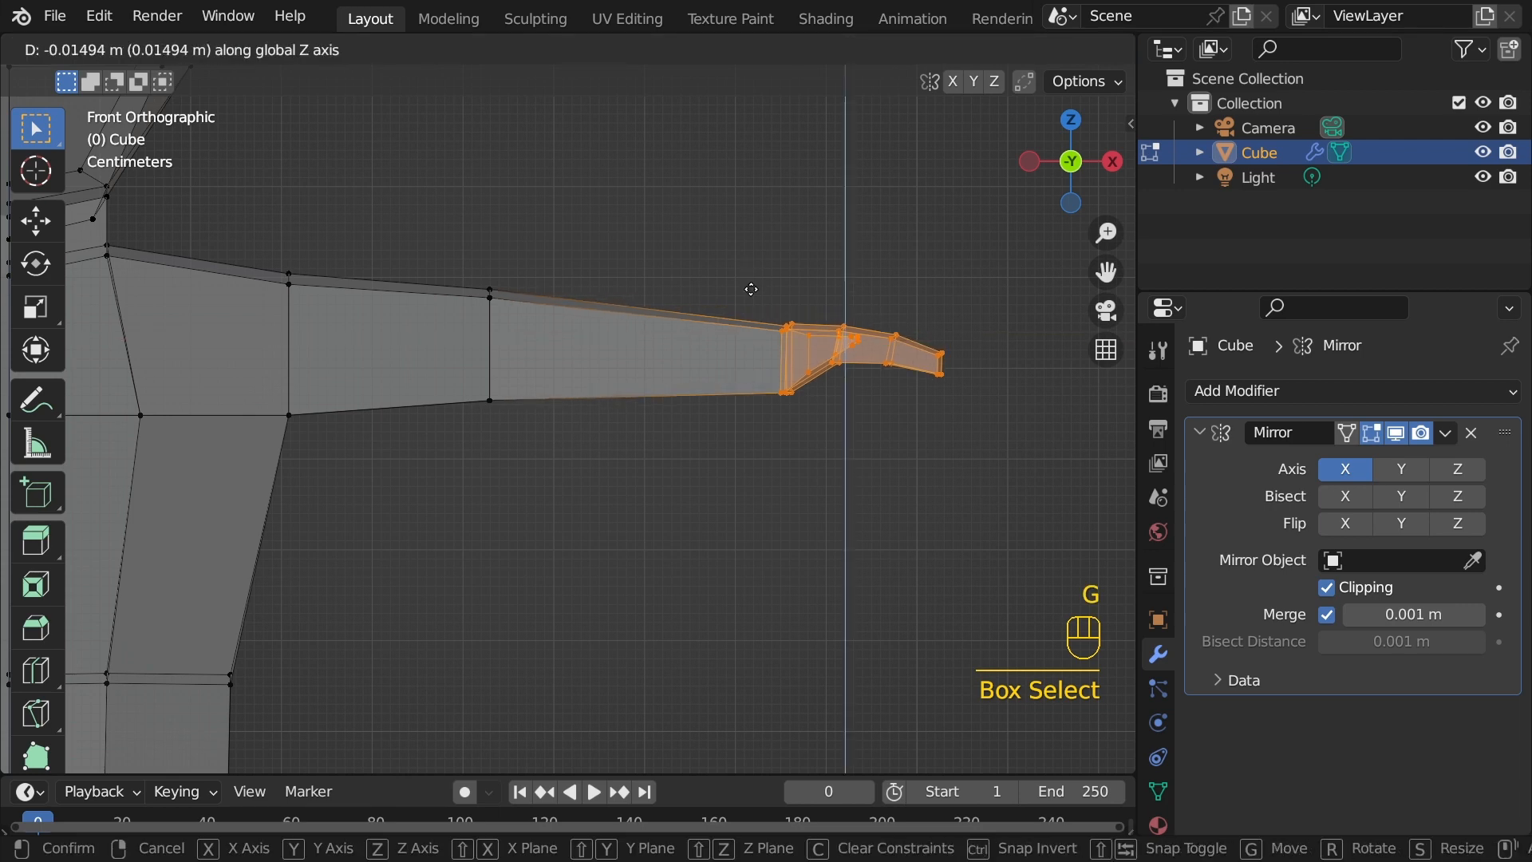
{"action": "left_click", "coordinate": [750, 291]}
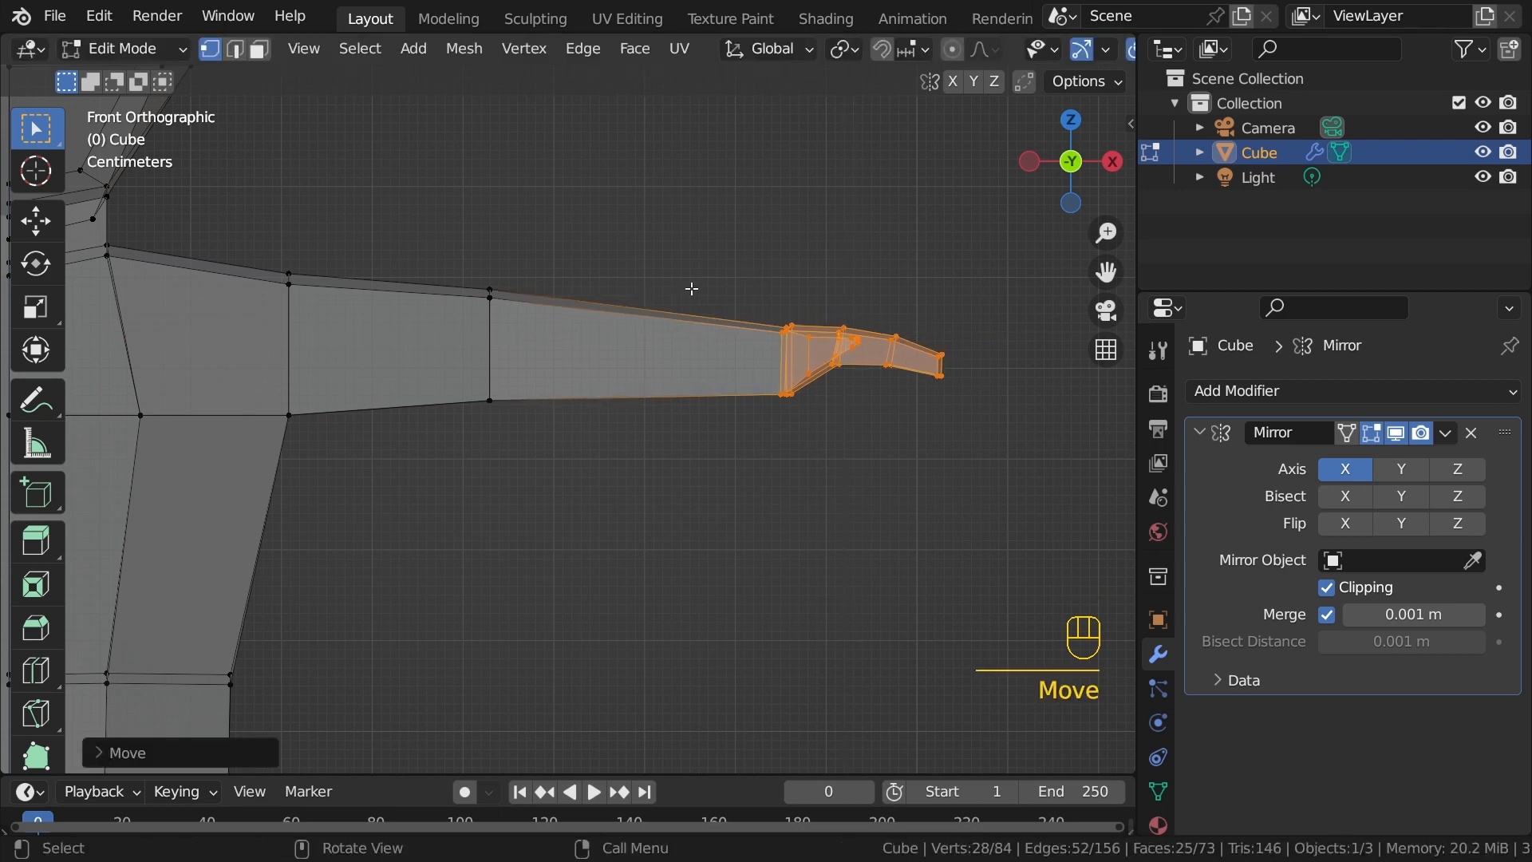
{"action": "key", "text": "r"}
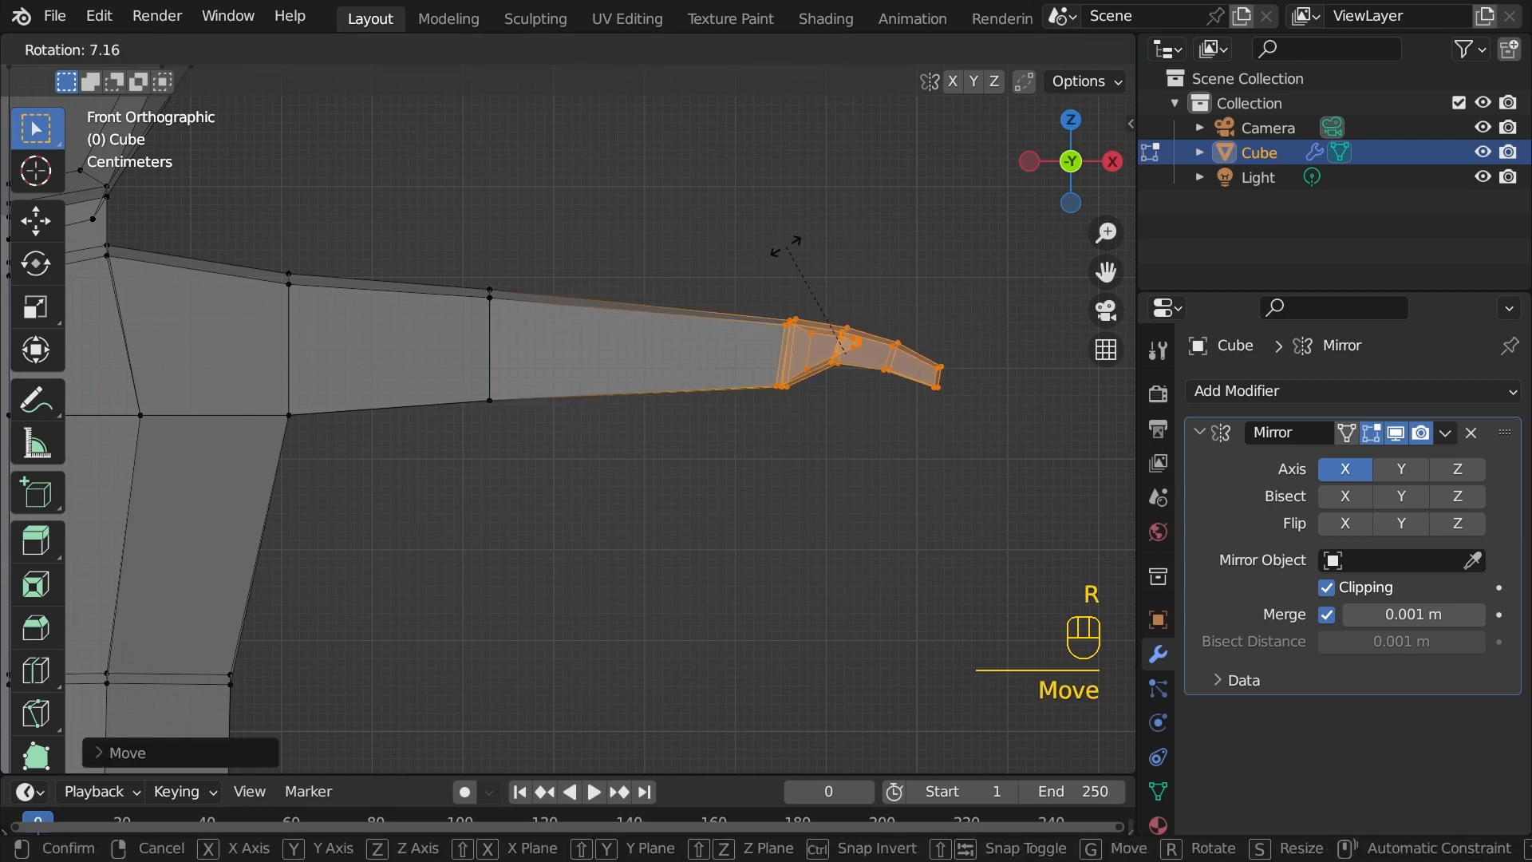
{"action": "left_click", "coordinate": [721, 256]}
Step: Select the mid-arm edge loop in the front view and adjust its height along Z
{"action": "key", "text": "alt+z"}
{"action": "left_click_drag", "start_coordinate": [423, 254], "coordinate": [561, 477]}
{"action": "key", "text": "alt+z"}
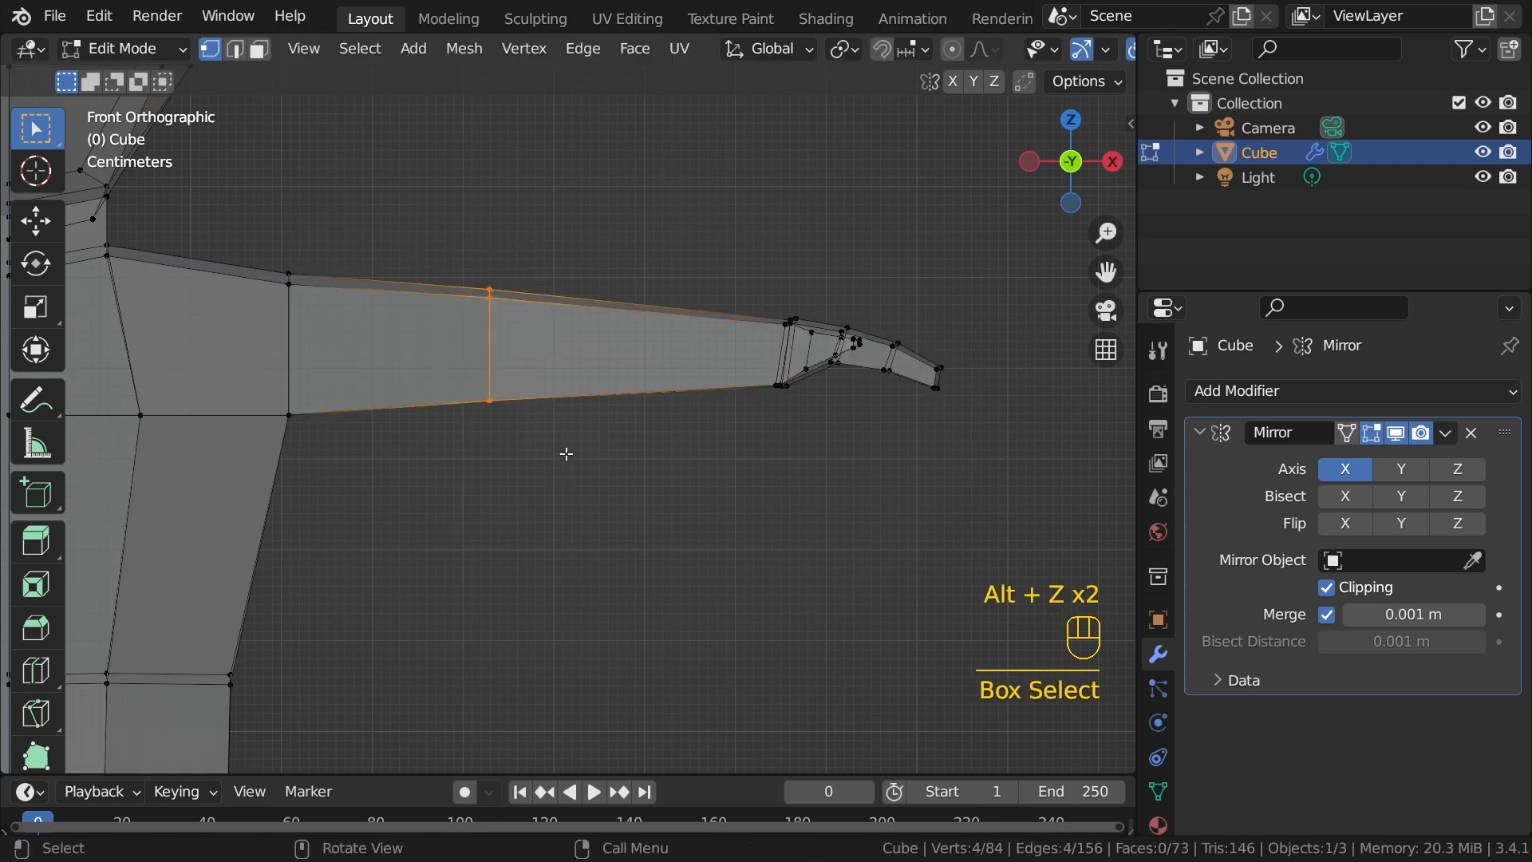
{"action": "key", "text": "g"}
{"action": "key", "text": "z"}
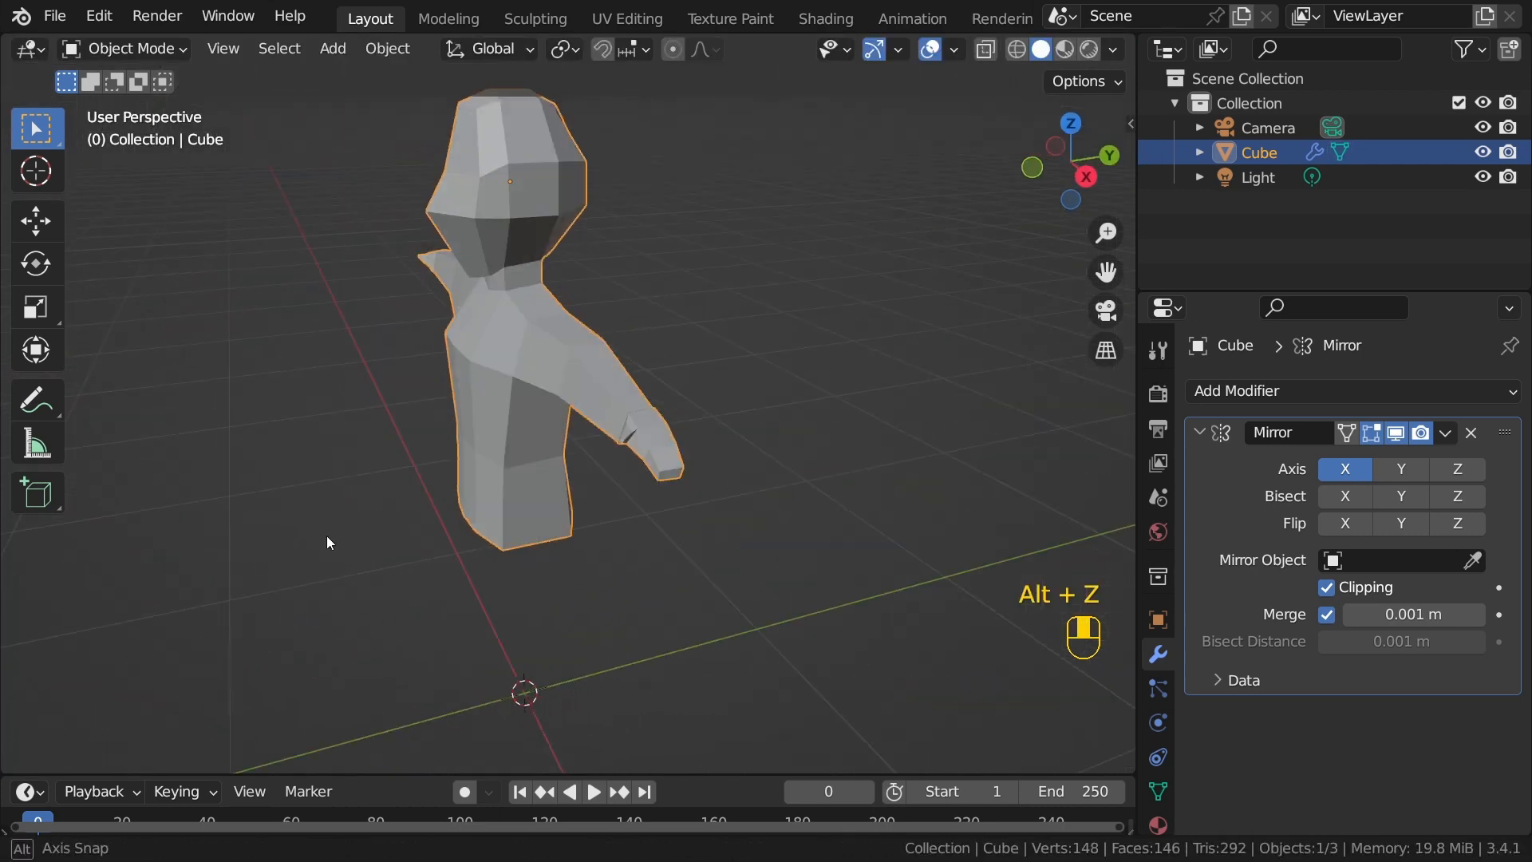
Step: Select the outer face on the underside of the torso
{"action": "middle_click_drag", "start_coordinate": [329, 536], "coordinate": [499, 497]}
{"action": "scroll", "coordinate": [479, 545], "scroll_direction": "up", "scroll_amount": 2}
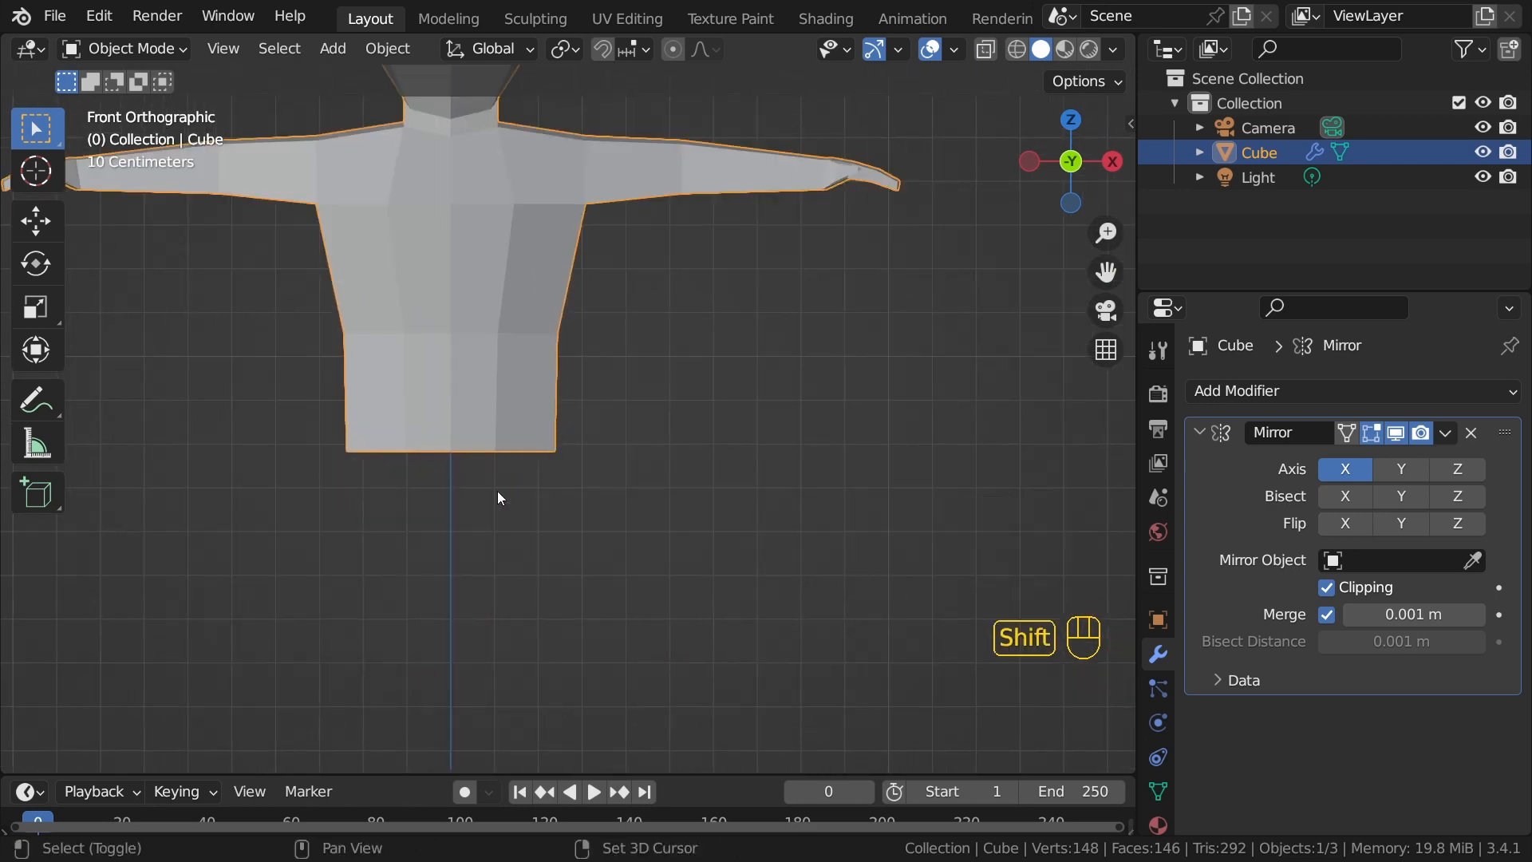
{"action": "scroll", "coordinate": [558, 305], "scroll_direction": "down", "scroll_amount": 5}
{"action": "scroll", "coordinate": [593, 322], "scroll_direction": "up", "scroll_amount": 4}
{"action": "mouse_move", "coordinate": [595, 303]}
{"action": "middle_mouse_down", "text": "shift"}
{"action": "mouse_move", "coordinate": [615, 461]}
{"action": "mouse_move", "coordinate": [615, 324]}
{"action": "middle_mouse_up", "text": "shift"}
{"action": "scroll", "coordinate": [617, 465], "scroll_direction": "up", "scroll_amount": 3}
{"action": "key", "text": "Tab"}
{"action": "key", "text": "3"}
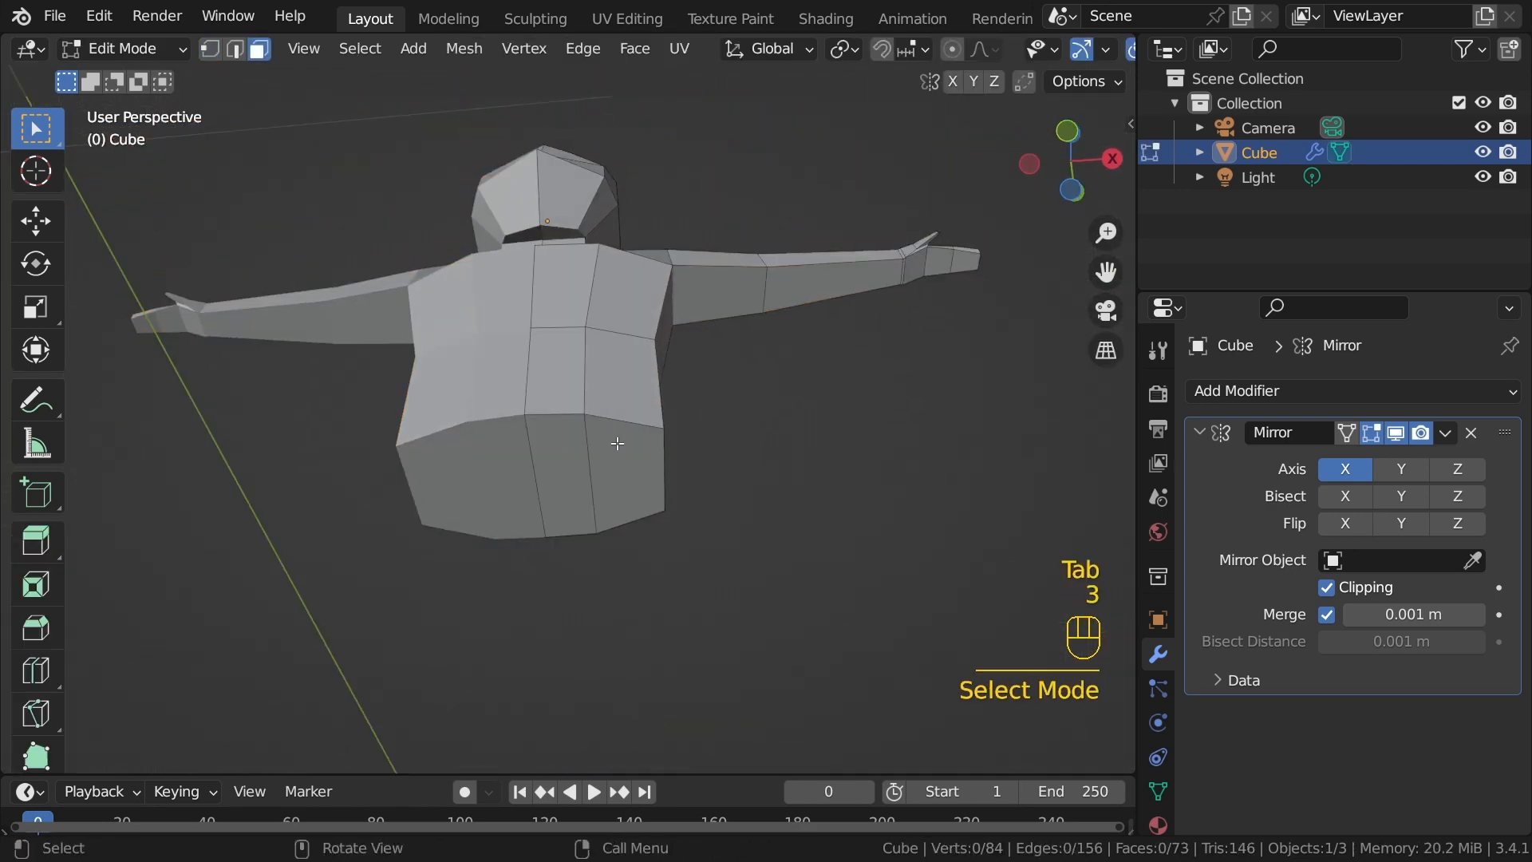
{"action": "left_click", "coordinate": [618, 443]}
{"action": "scroll", "coordinate": [610, 427], "scroll_direction": "up", "scroll_amount": 2}
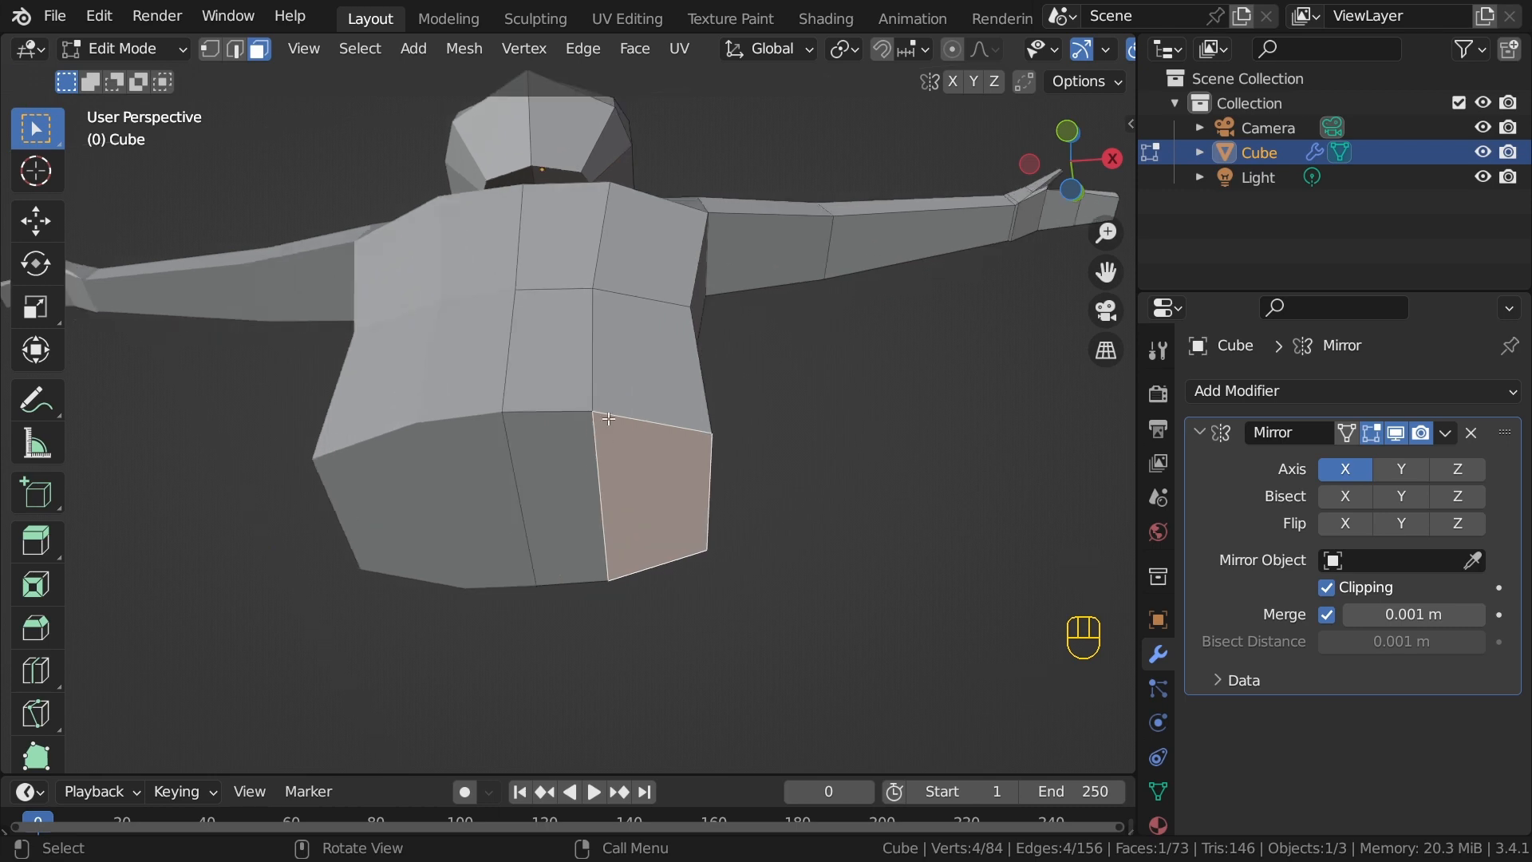
Step: Edge-slide the front and back vertices of the torso's inner bottom edge close to the centre line
{"action": "key", "text": "1"}
{"action": "left_click", "coordinate": [590, 412]}
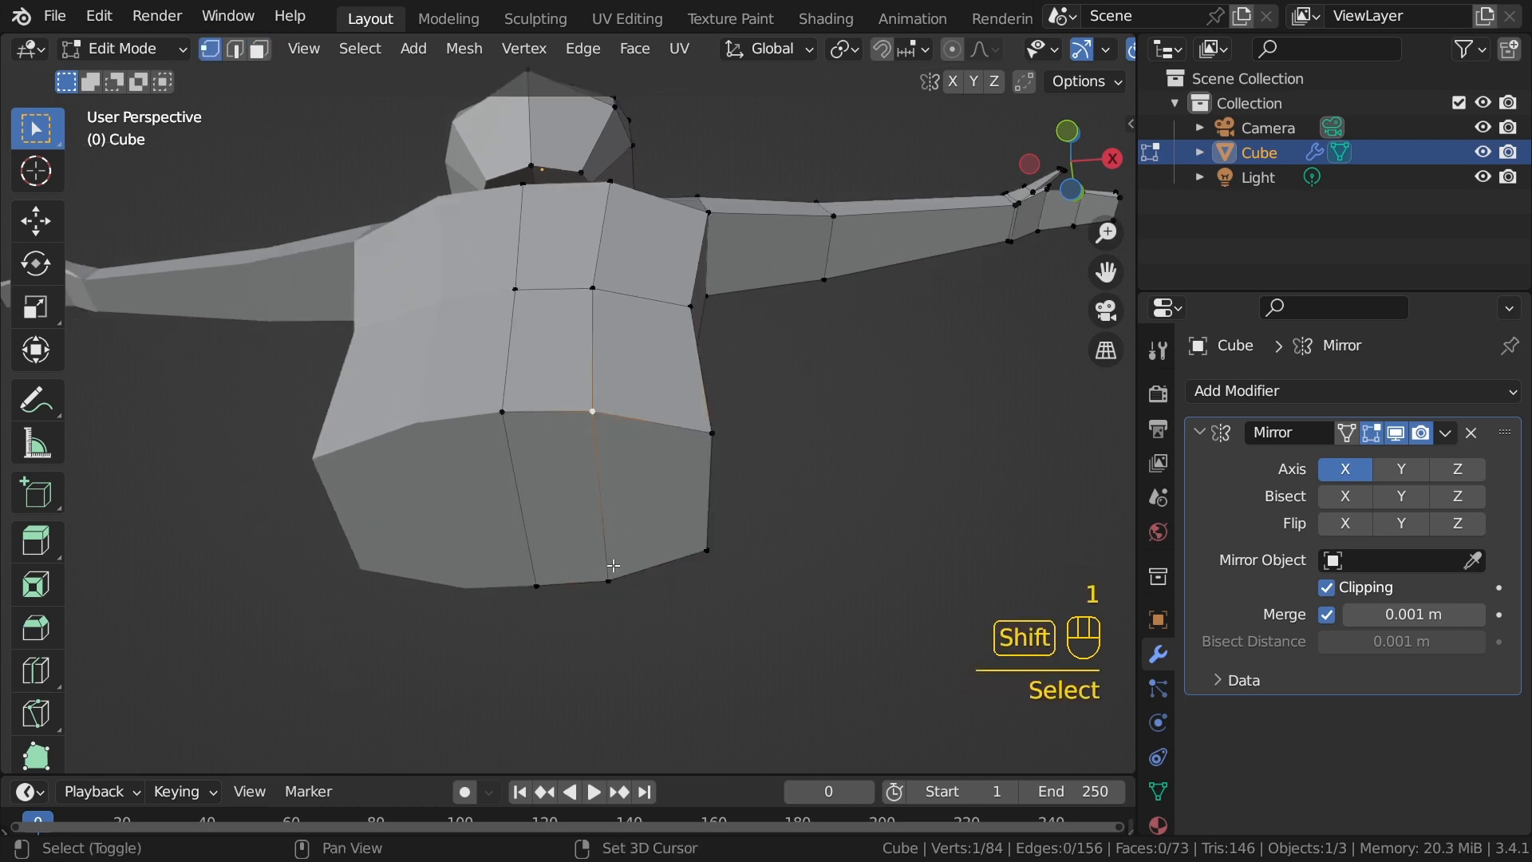
{"action": "left_click", "coordinate": [610, 577], "text": "shift"}
{"action": "middle_click_drag", "start_coordinate": [633, 459], "coordinate": [554, 445]}
{"action": "key", "text": "alt+z"}
{"action": "key", "text": "b"}
{"action": "left_click_drag", "start_coordinate": [603, 528], "coordinate": [607, 533]}
{"action": "left_click_drag", "start_coordinate": [573, 440], "coordinate": [635, 545]}
{"action": "key", "text": "g"}
{"action": "key", "text": "g"}
{"action": "right_click", "coordinate": [674, 460]}
{"action": "key", "text": "g"}
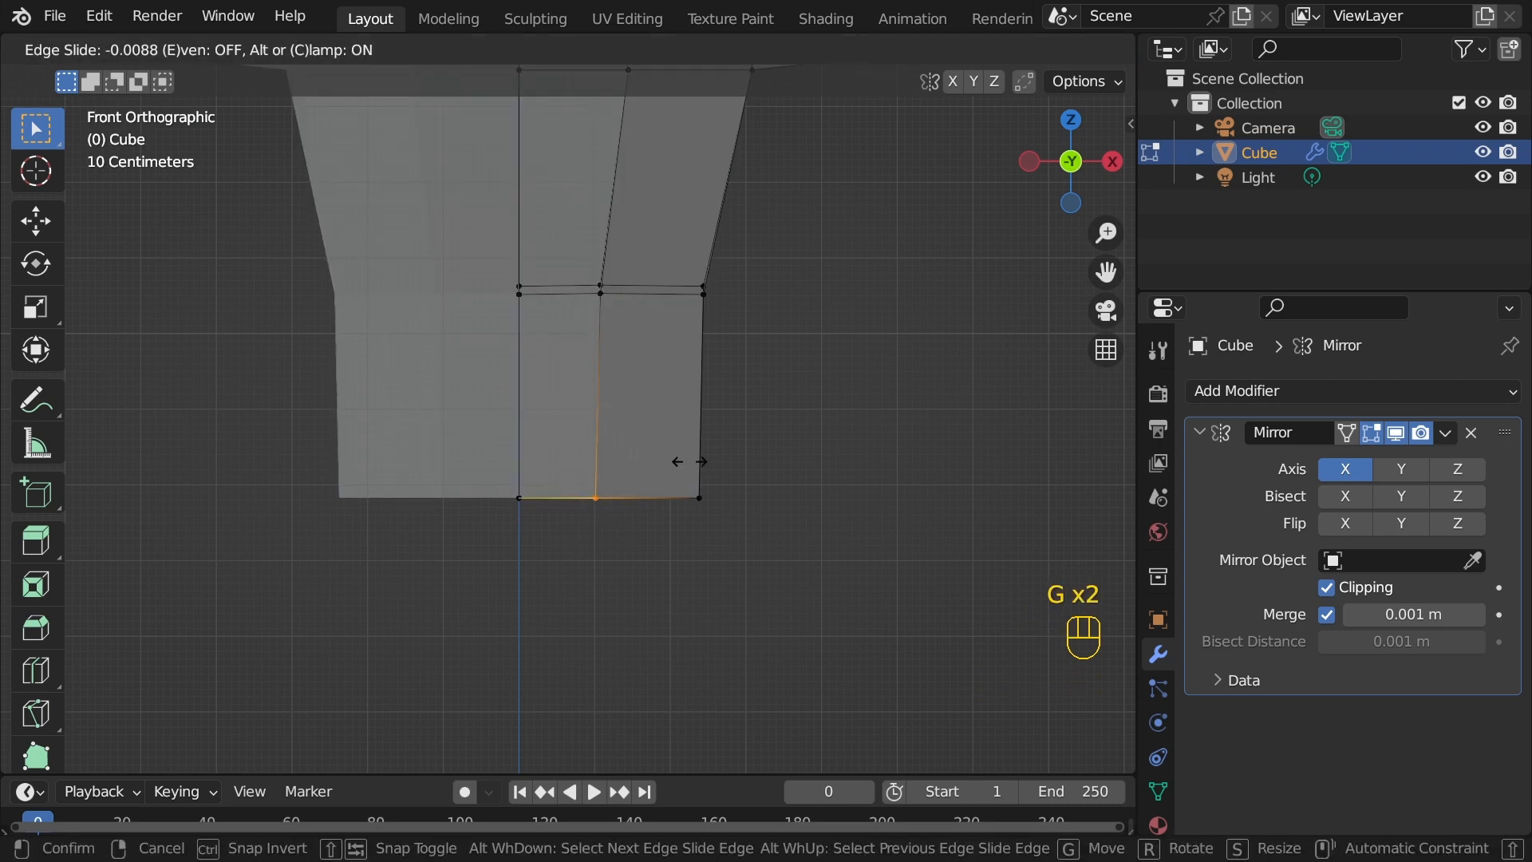
{"action": "left_click", "coordinate": [624, 454]}
{"action": "key", "text": "alt+z"}
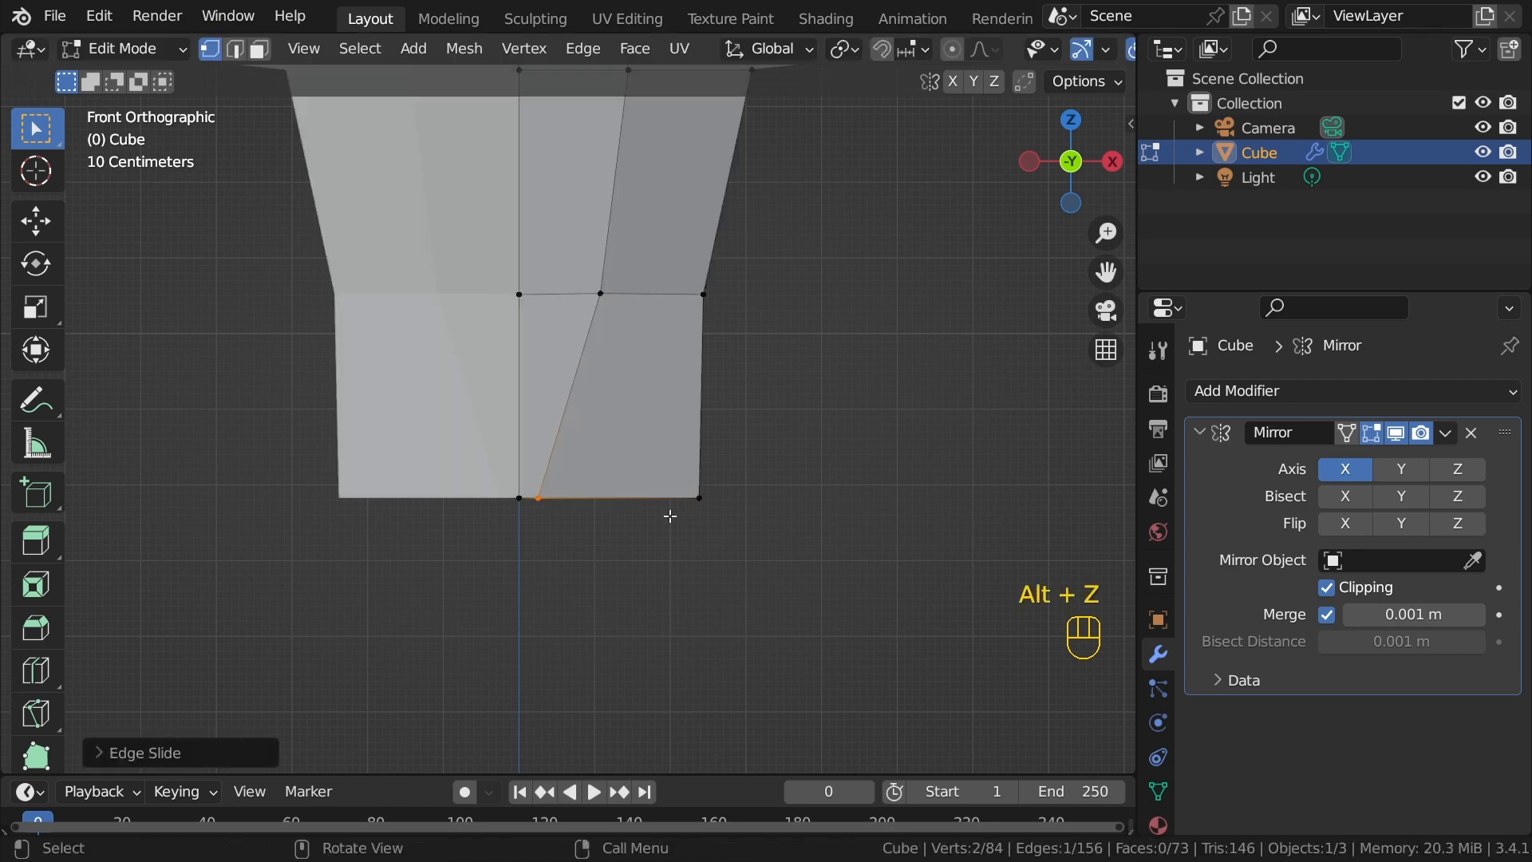
Step: Select the widened outer face on the torso's underside and extrude it downward in the front view to form the leg
{"action": "middle_click_drag", "start_coordinate": [667, 513], "coordinate": [732, 439]}
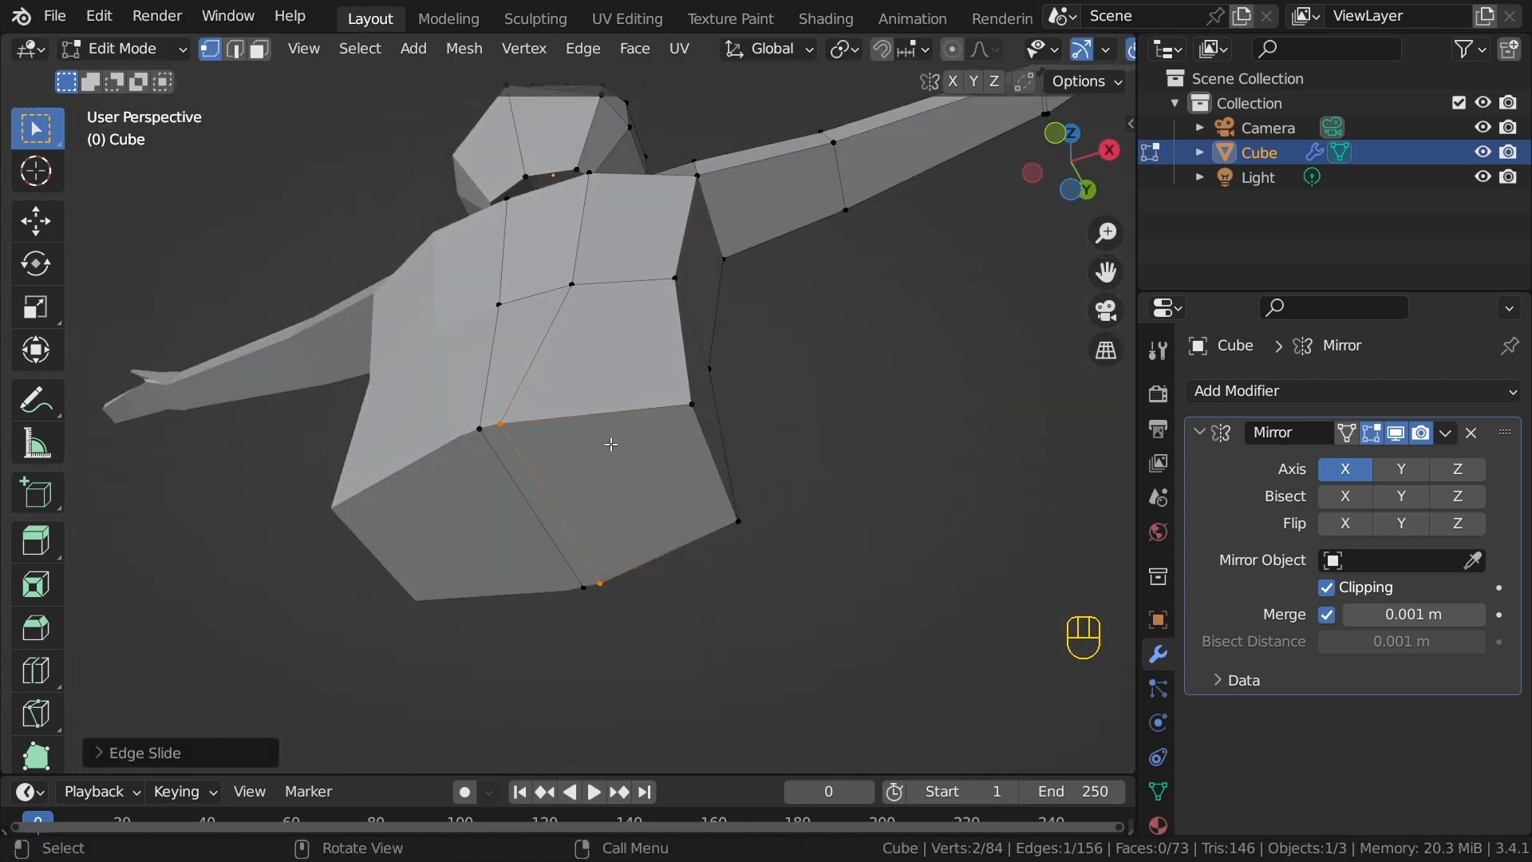
{"action": "left_click", "coordinate": [693, 404], "text": "shift"}
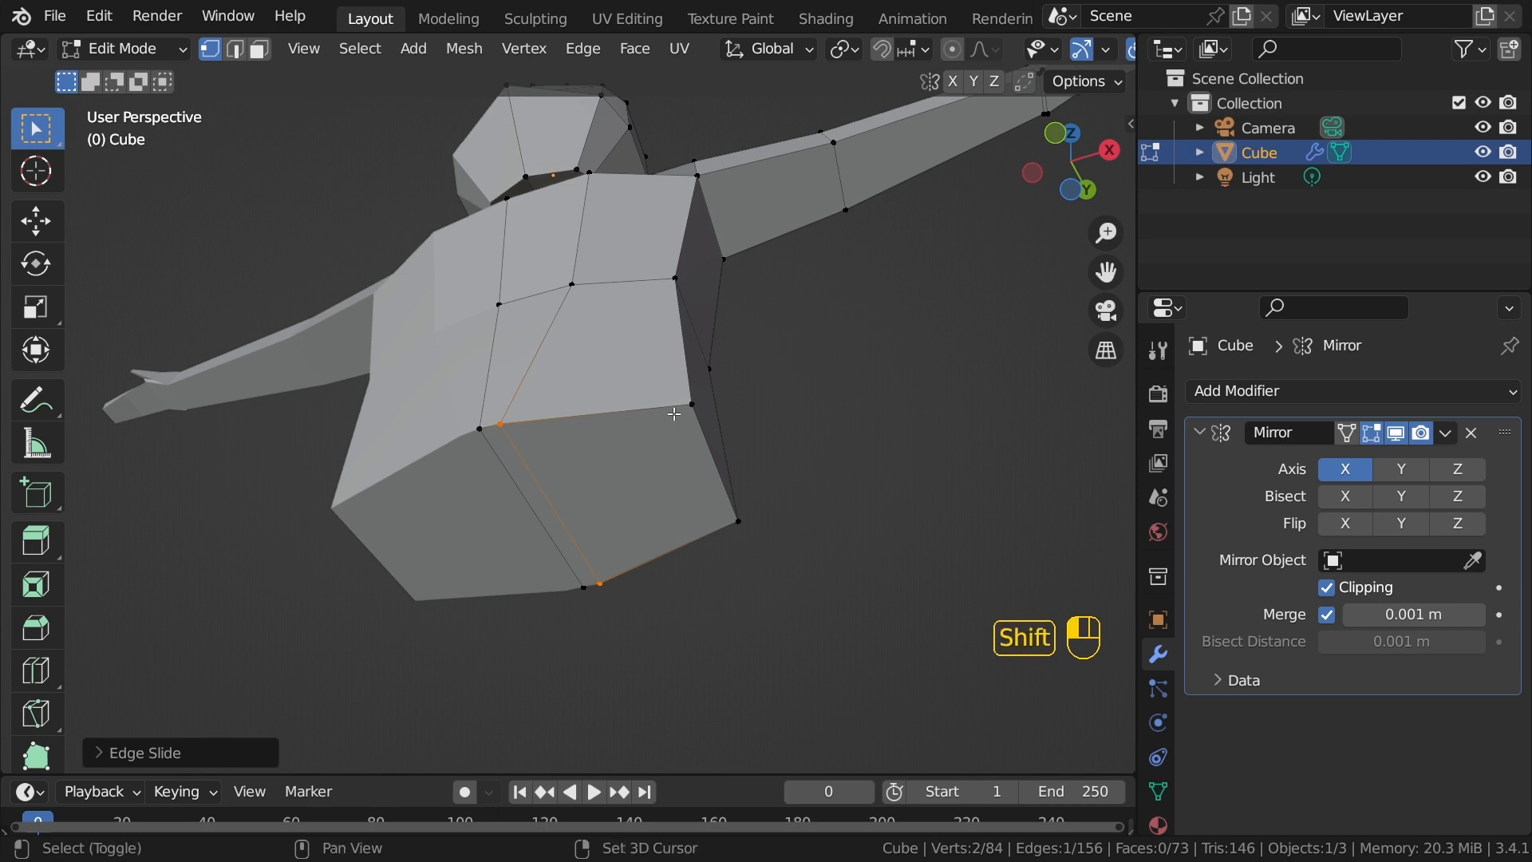
{"action": "left_click", "coordinate": [738, 521], "text": "shift"}
{"action": "middle_click_drag", "start_coordinate": [739, 449], "coordinate": [594, 431]}
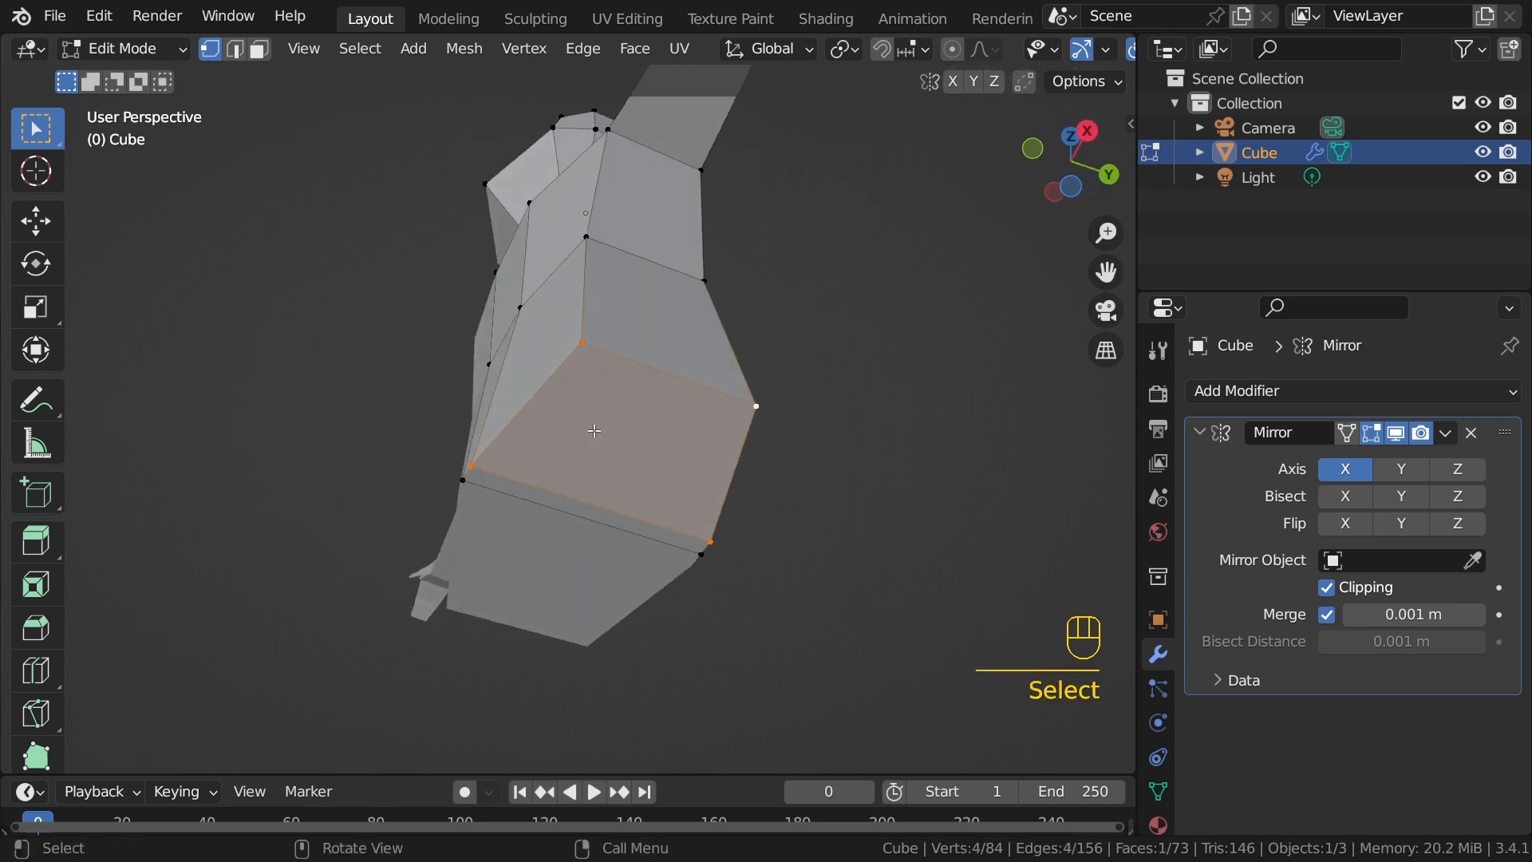
{"action": "key", "text": "3"}
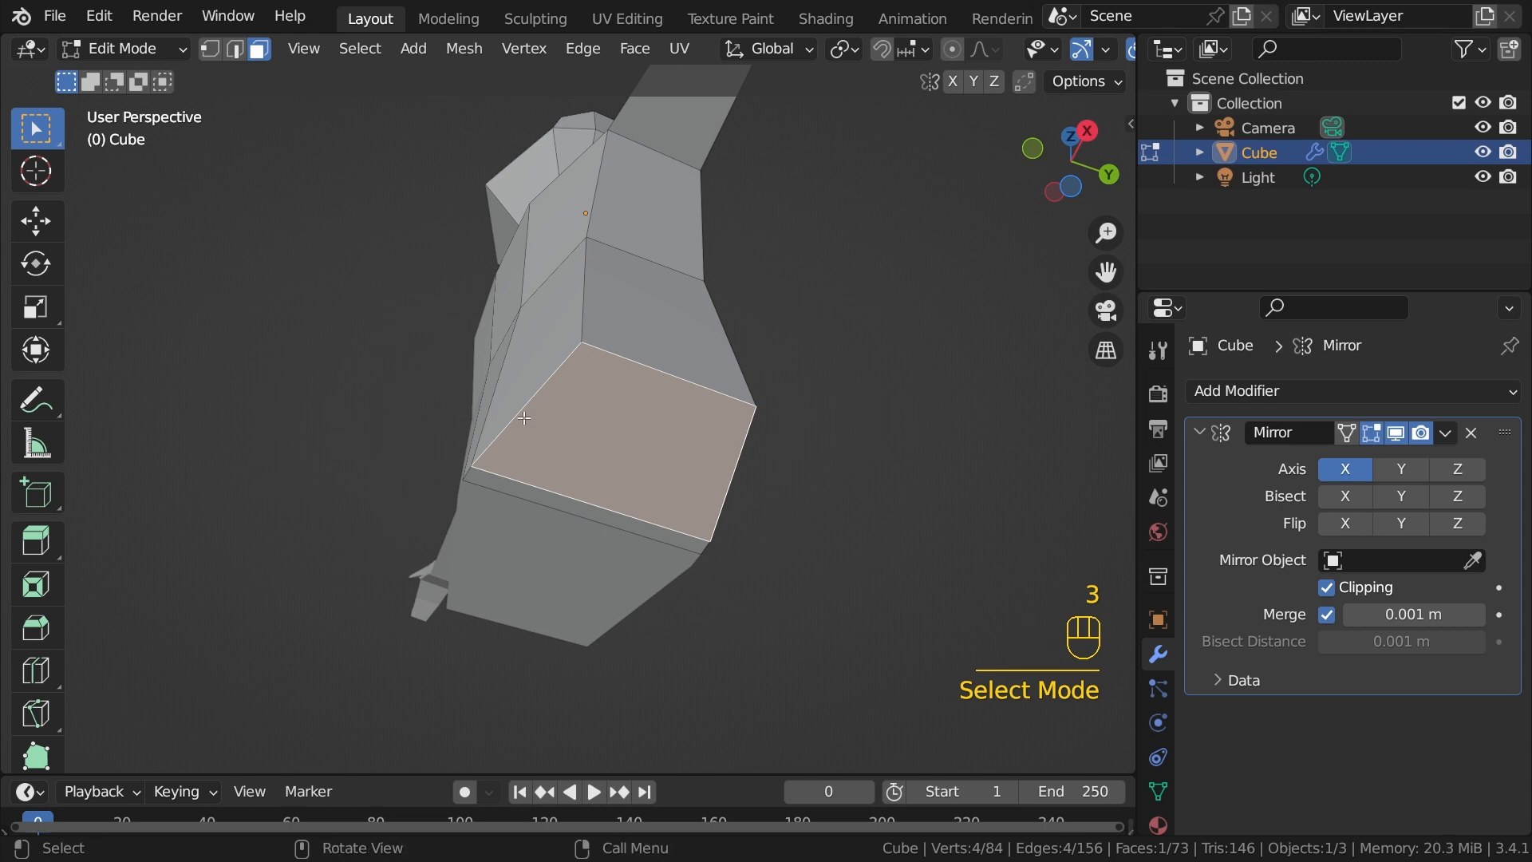
{"action": "middle_click_drag", "start_coordinate": [583, 421], "coordinate": [609, 376]}
{"action": "key", "text": "grave"}
{"action": "left_click", "coordinate": [583, 342]}
{"action": "scroll", "coordinate": [630, 406], "scroll_direction": "down", "scroll_amount": 4}
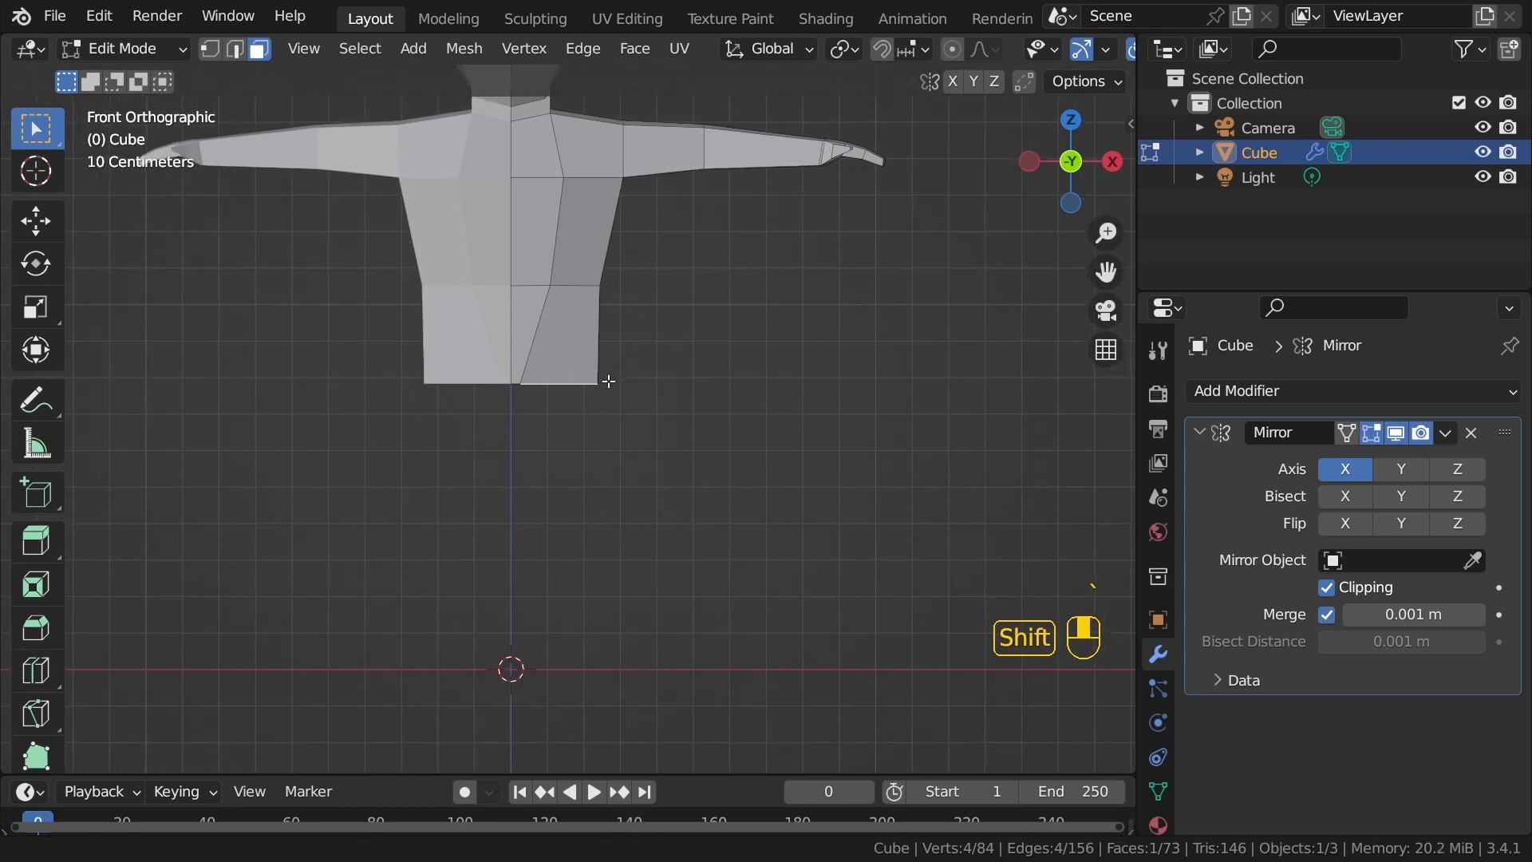
{"action": "key", "text": "e"}
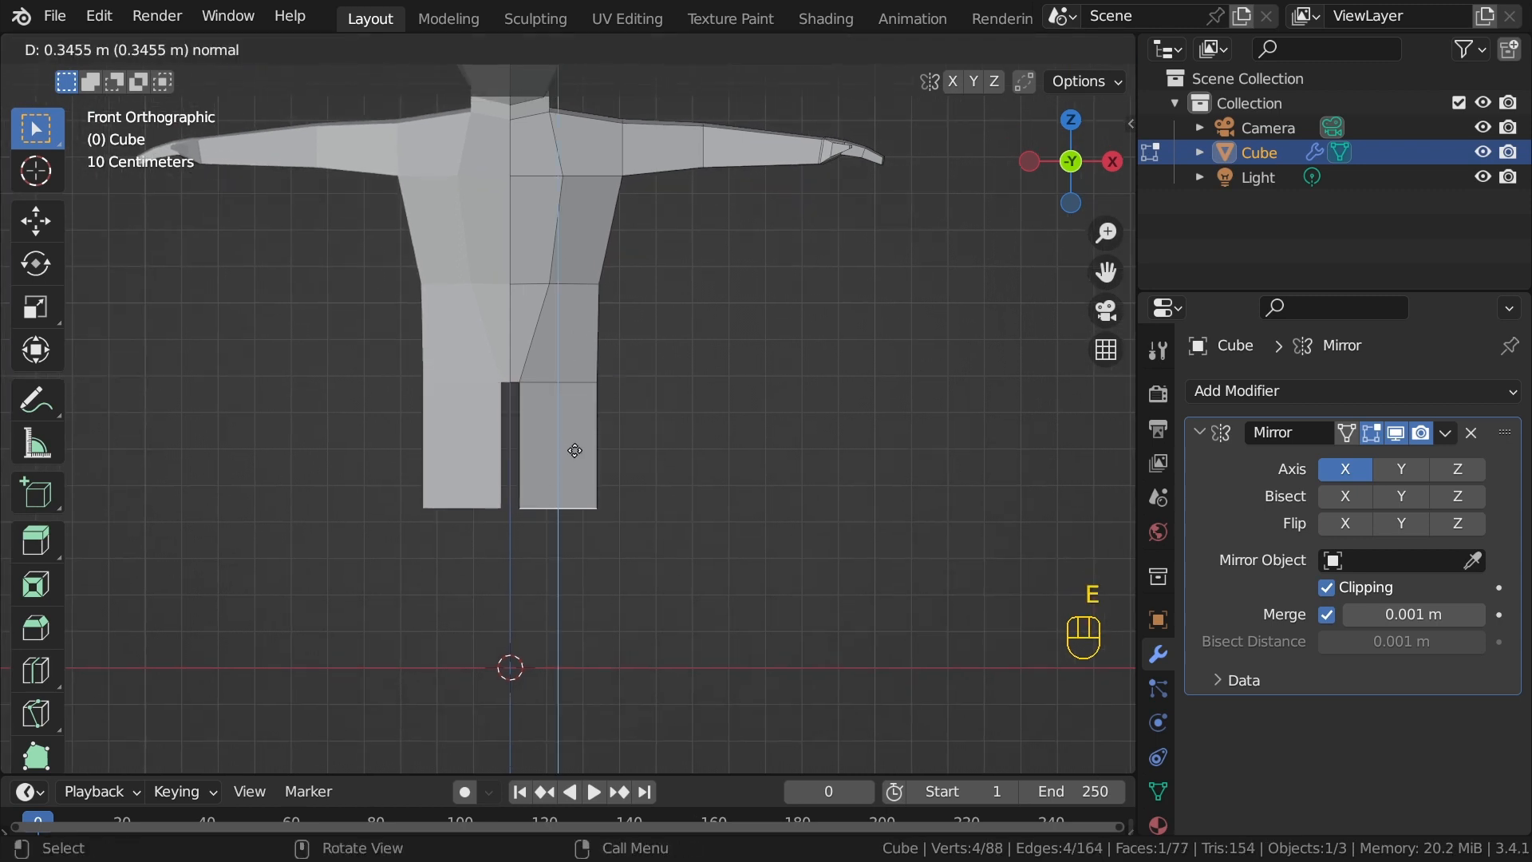
{"action": "left_click", "coordinate": [599, 541]}
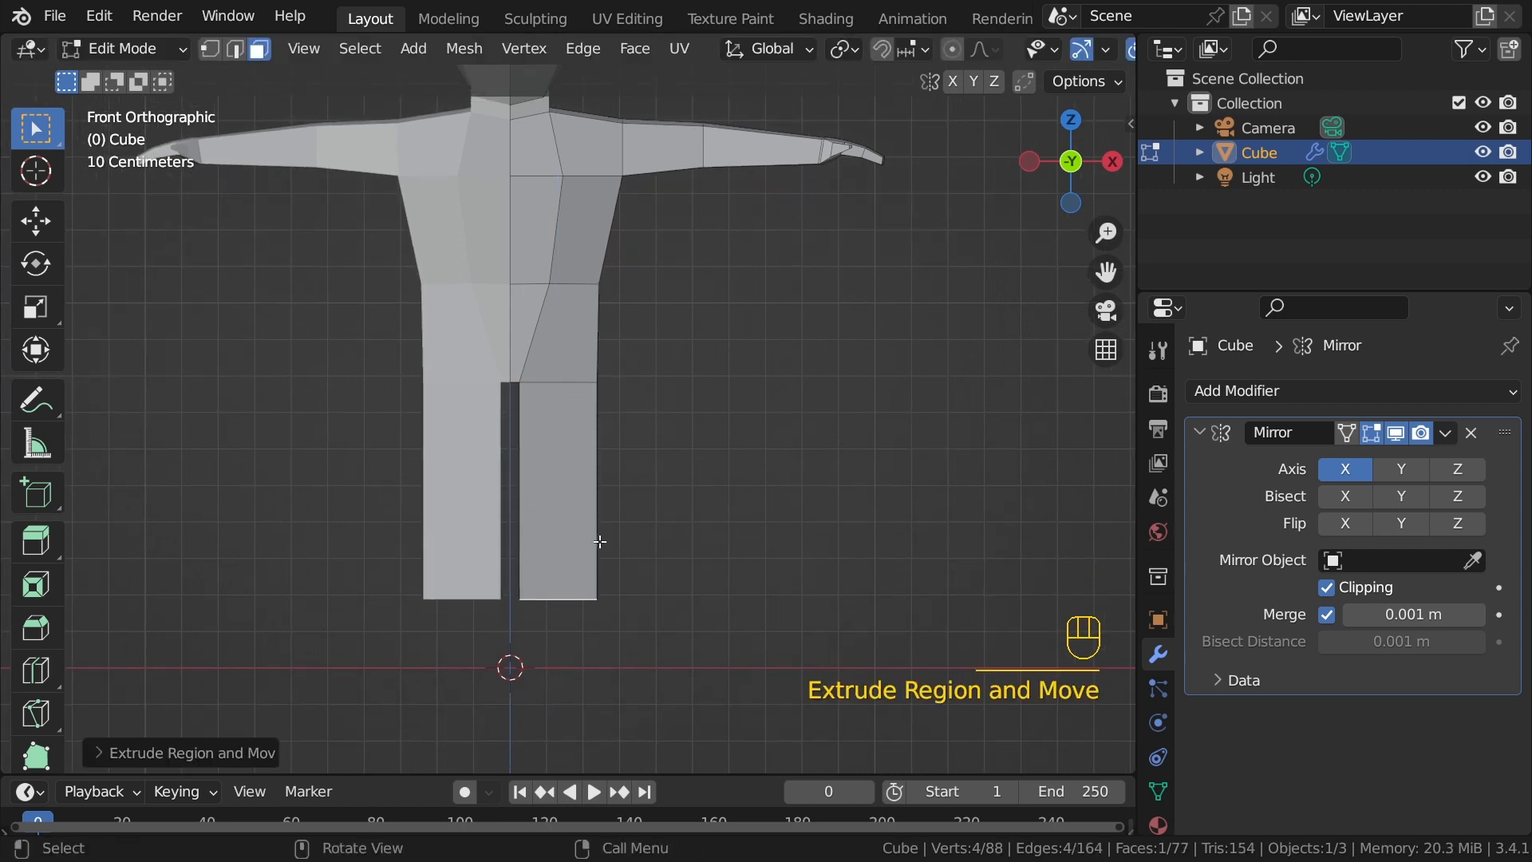
Step: Taper the leg by scaling its end face to about 0.62, and extrude a short foot block down toward the ground line
{"action": "key", "text": "s"}
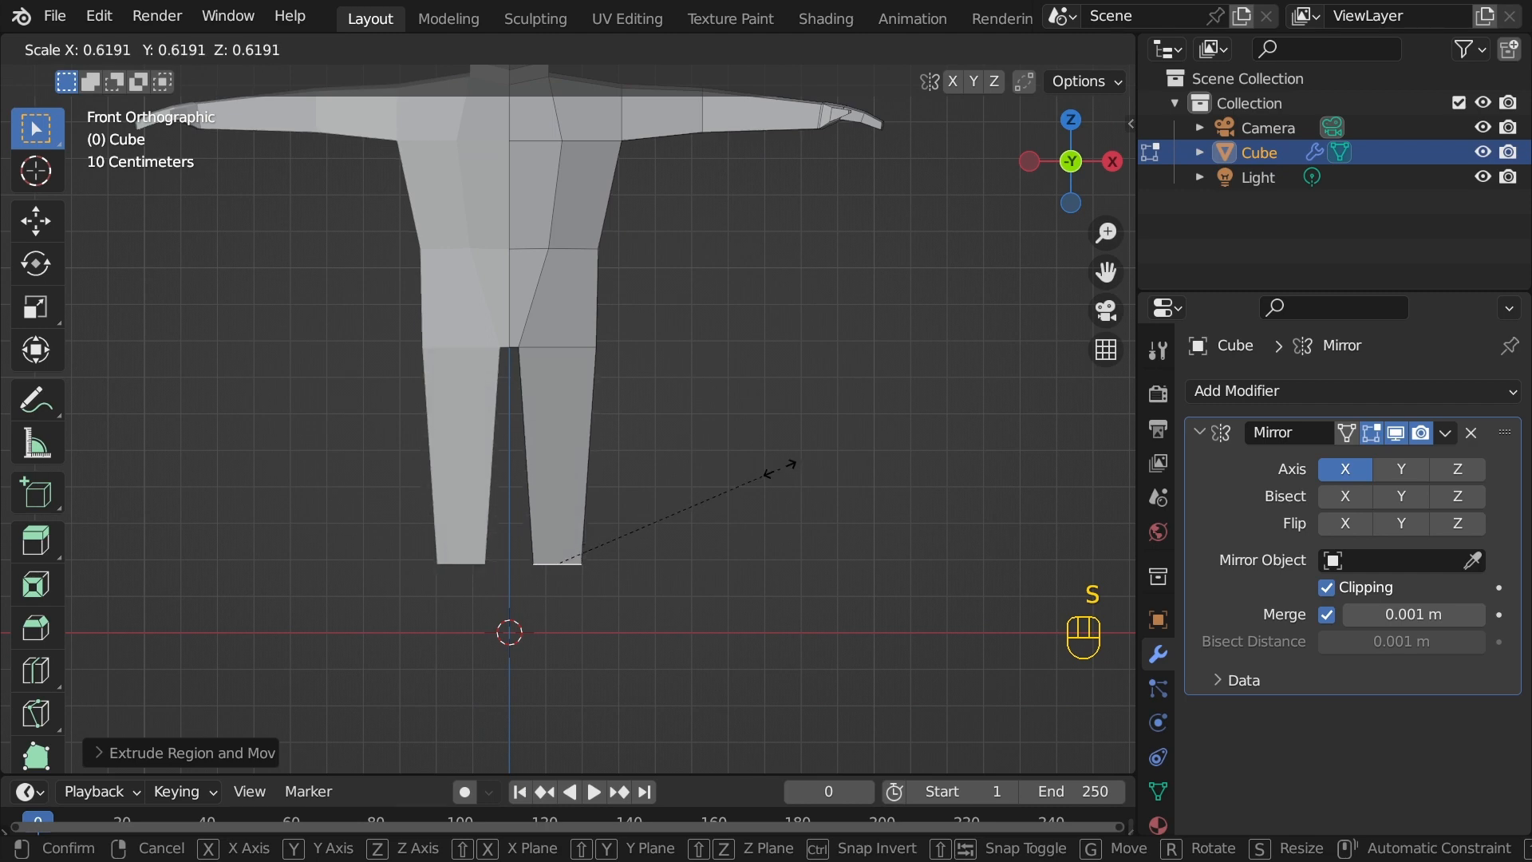
{"action": "left_click", "coordinate": [798, 464]}
{"action": "scroll", "coordinate": [659, 440], "scroll_direction": "down", "scroll_amount": 3}
{"action": "scroll", "coordinate": [658, 442], "scroll_direction": "up", "scroll_amount": 5}
{"action": "key", "text": "e"}
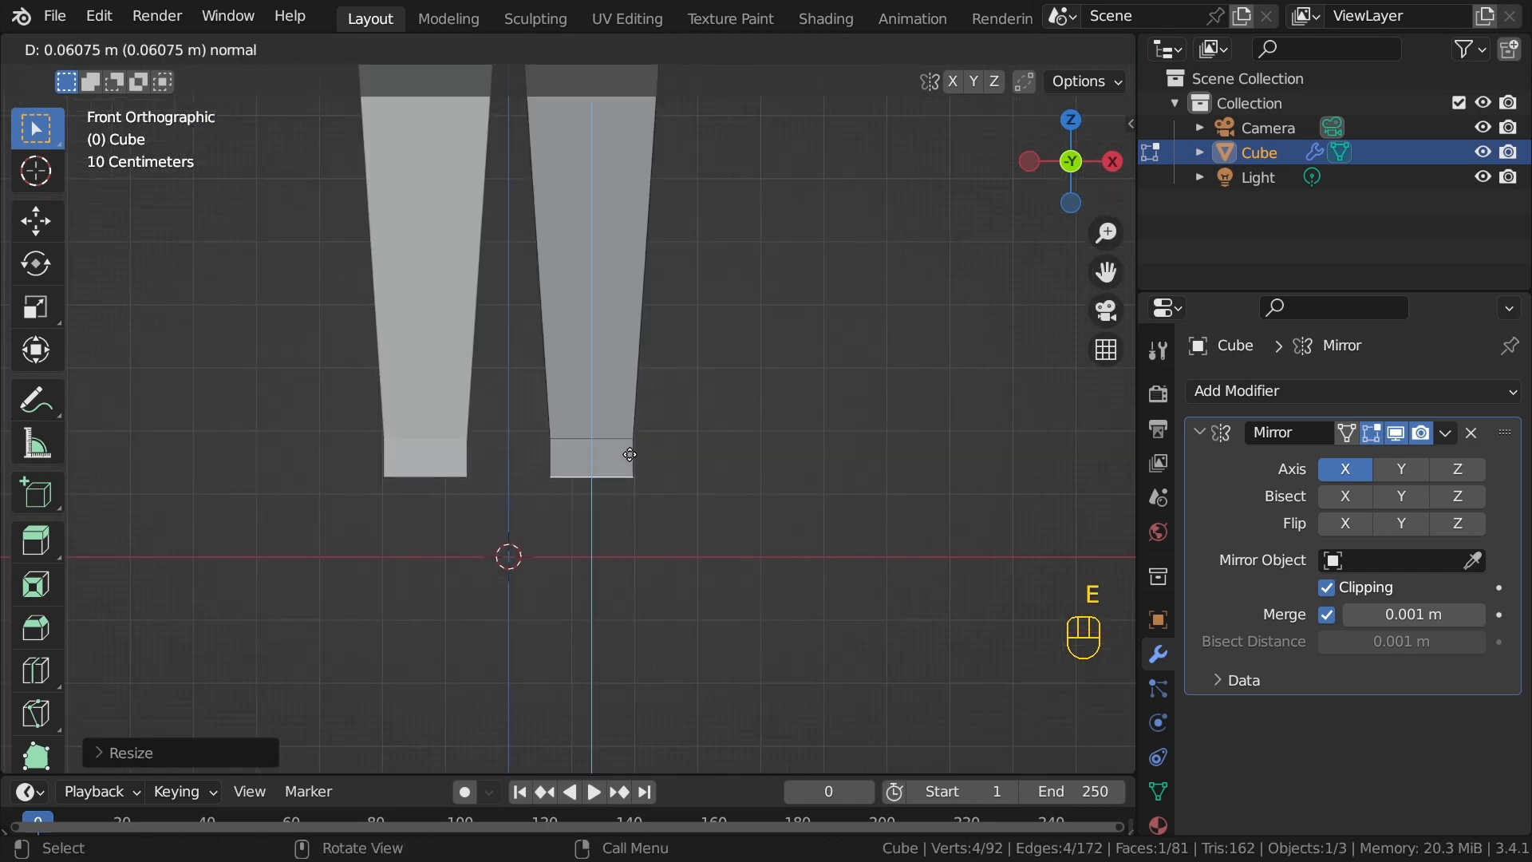
{"action": "left_click", "coordinate": [705, 469]}
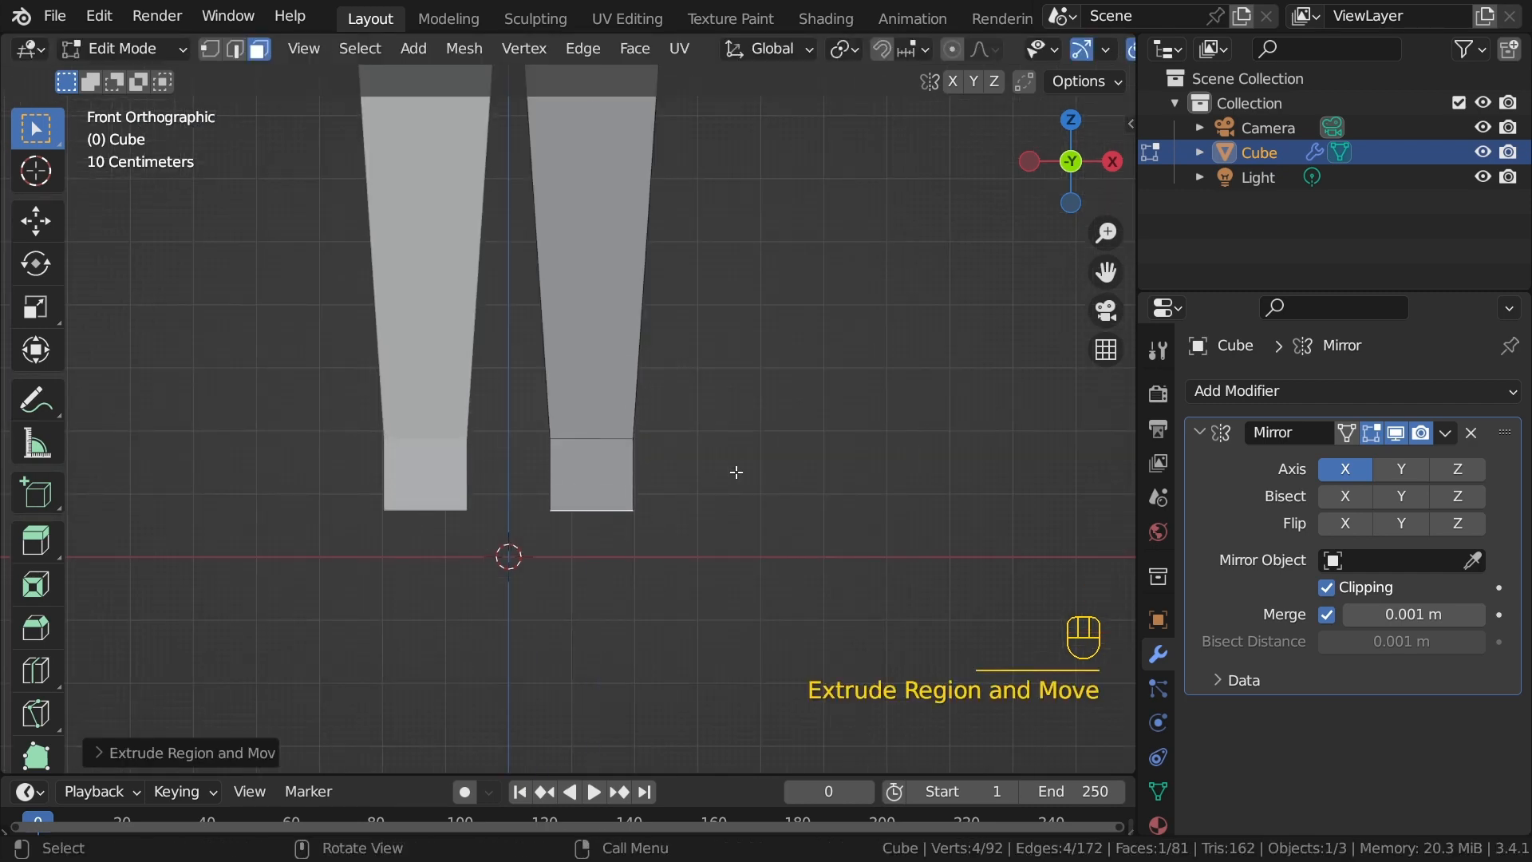
Step: Select the front face of the foot block and extrude it forward about 0.32 m along the global Y axis
{"action": "middle_click_drag", "start_coordinate": [738, 475], "coordinate": [550, 477]}
{"action": "left_click", "coordinate": [548, 477]}
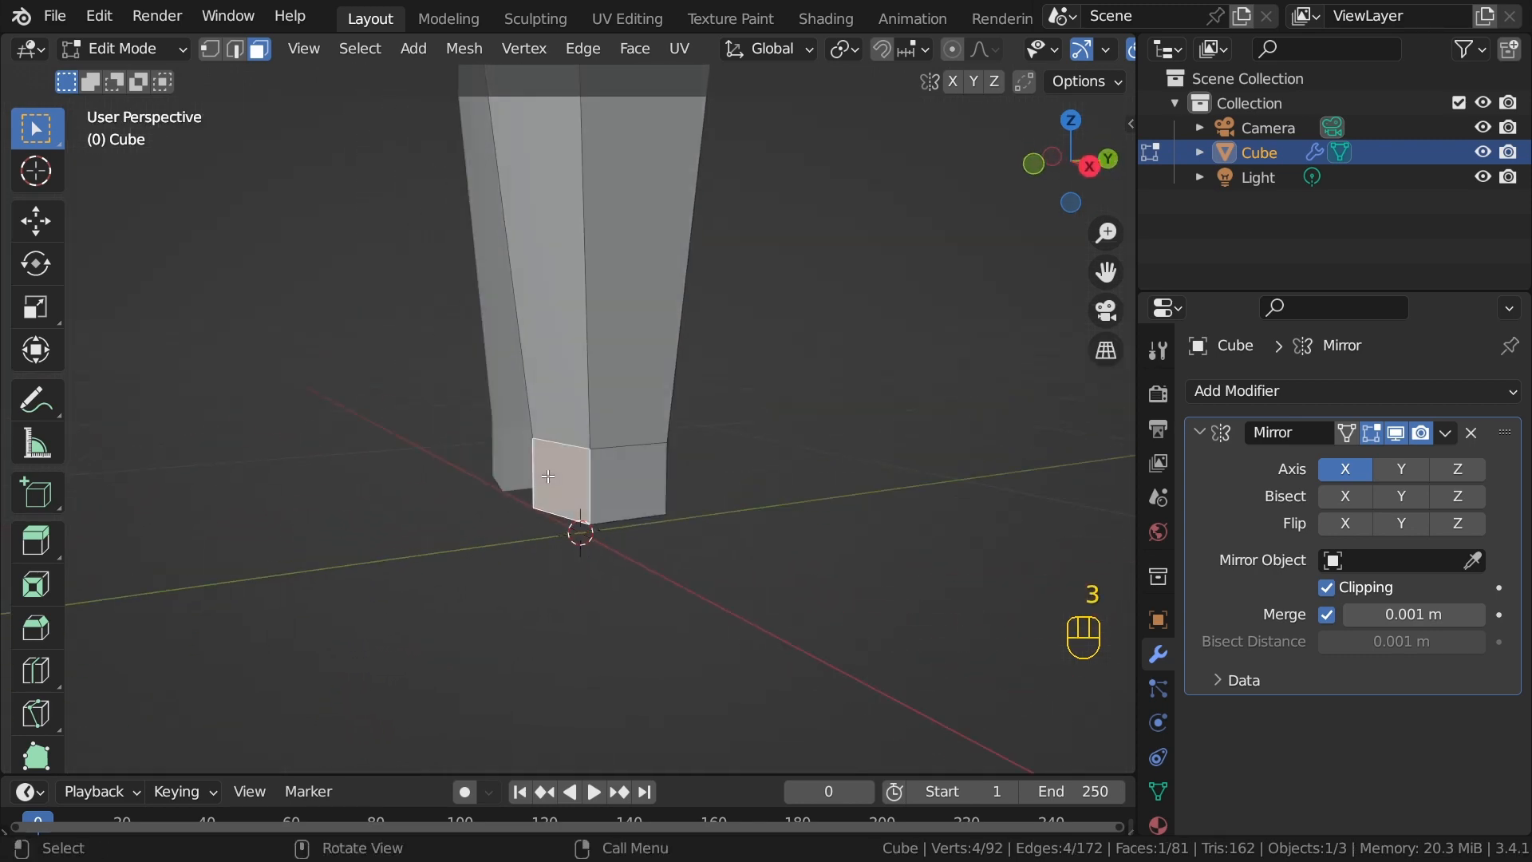
{"action": "key", "text": "ctrl+z"}
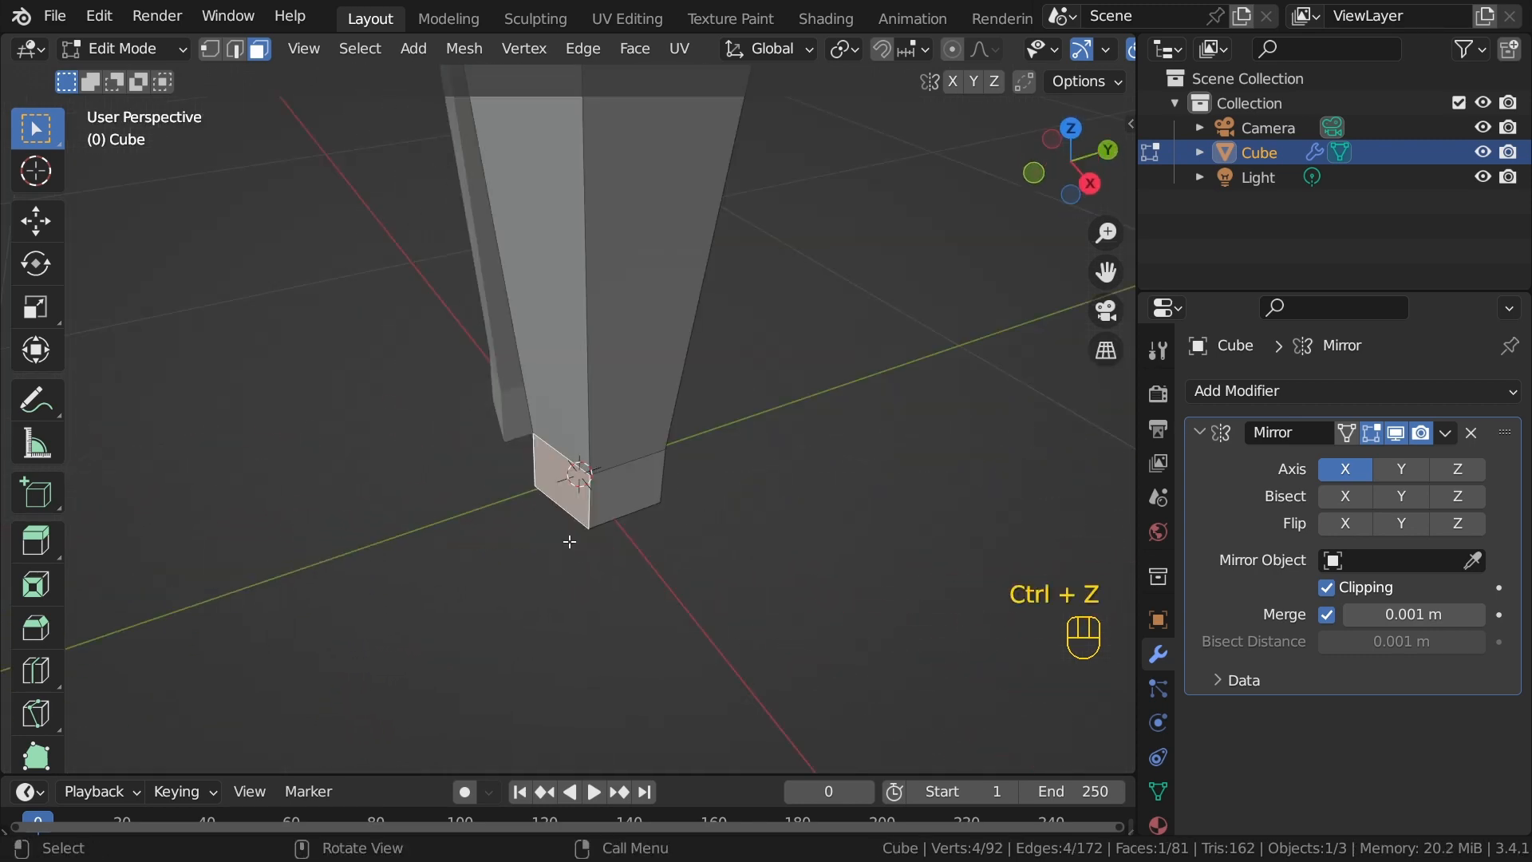
{"action": "middle_click_drag", "start_coordinate": [652, 471], "coordinate": [588, 472]}
{"action": "key", "text": "e"}
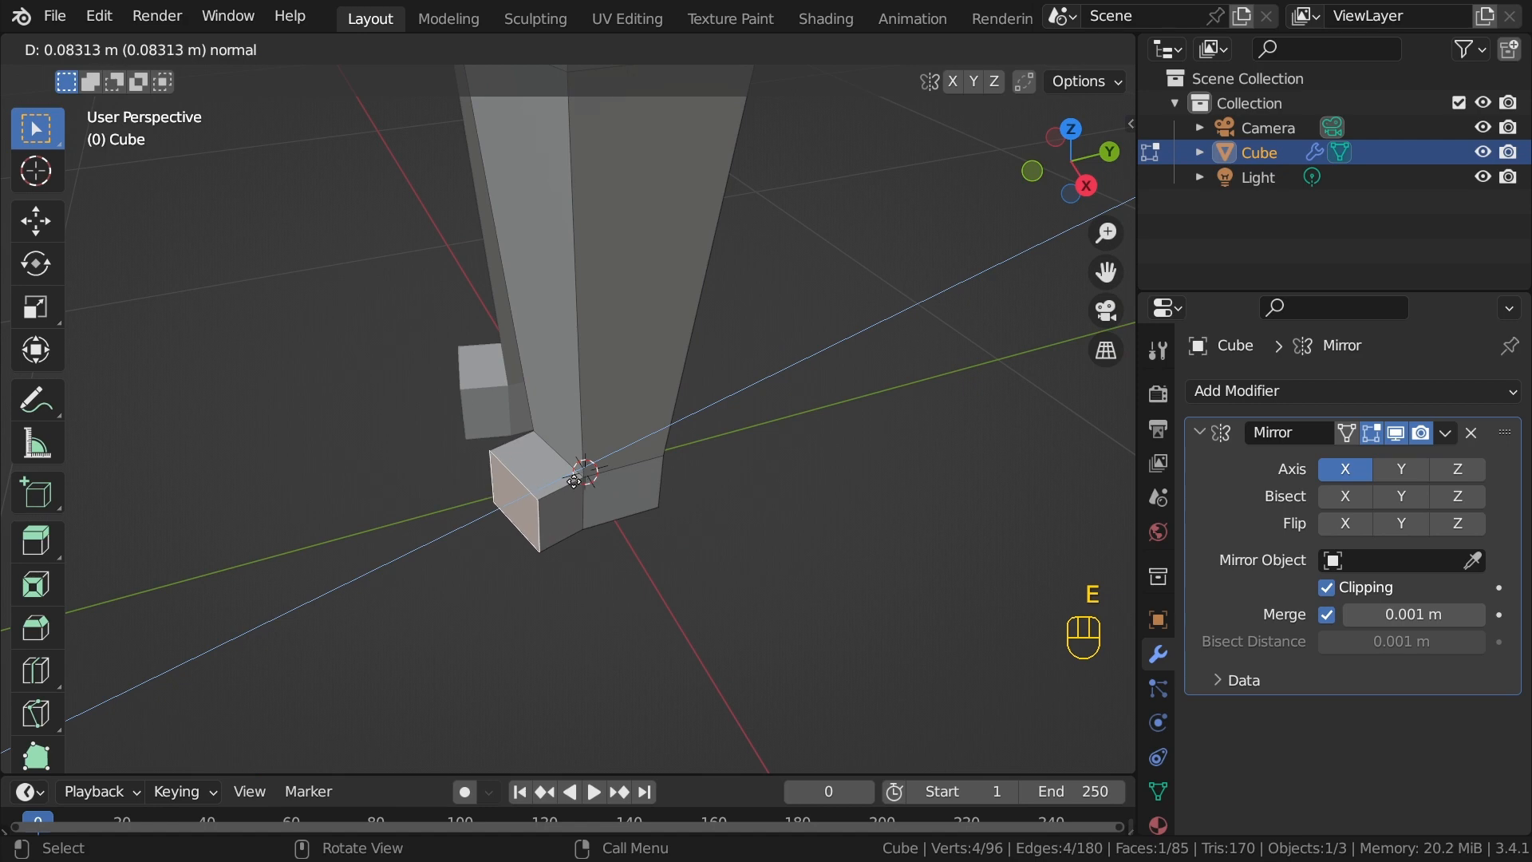
{"action": "key", "text": "y"}
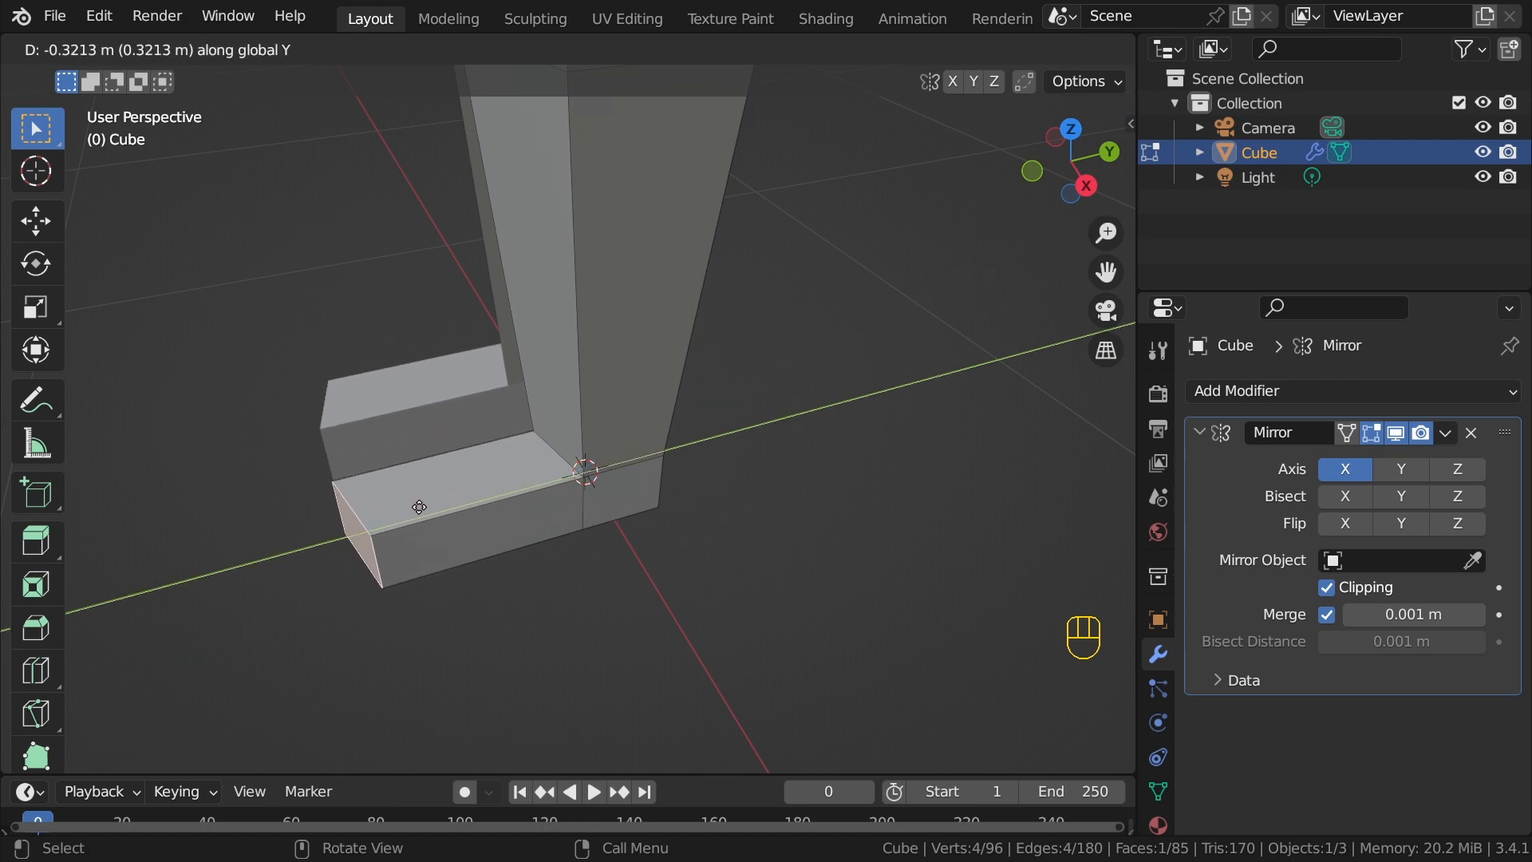
{"action": "left_click", "coordinate": [415, 509]}
Step: Flatten the slanted toe end of the foot by scaling its vertices to 0 along Y in the top view
{"action": "middle_click_drag", "start_coordinate": [415, 509], "coordinate": [606, 468]}
{"action": "scroll", "coordinate": [605, 468], "scroll_direction": "up", "scroll_amount": 2}
{"action": "middle_click_drag", "start_coordinate": [646, 543], "coordinate": [554, 506]}
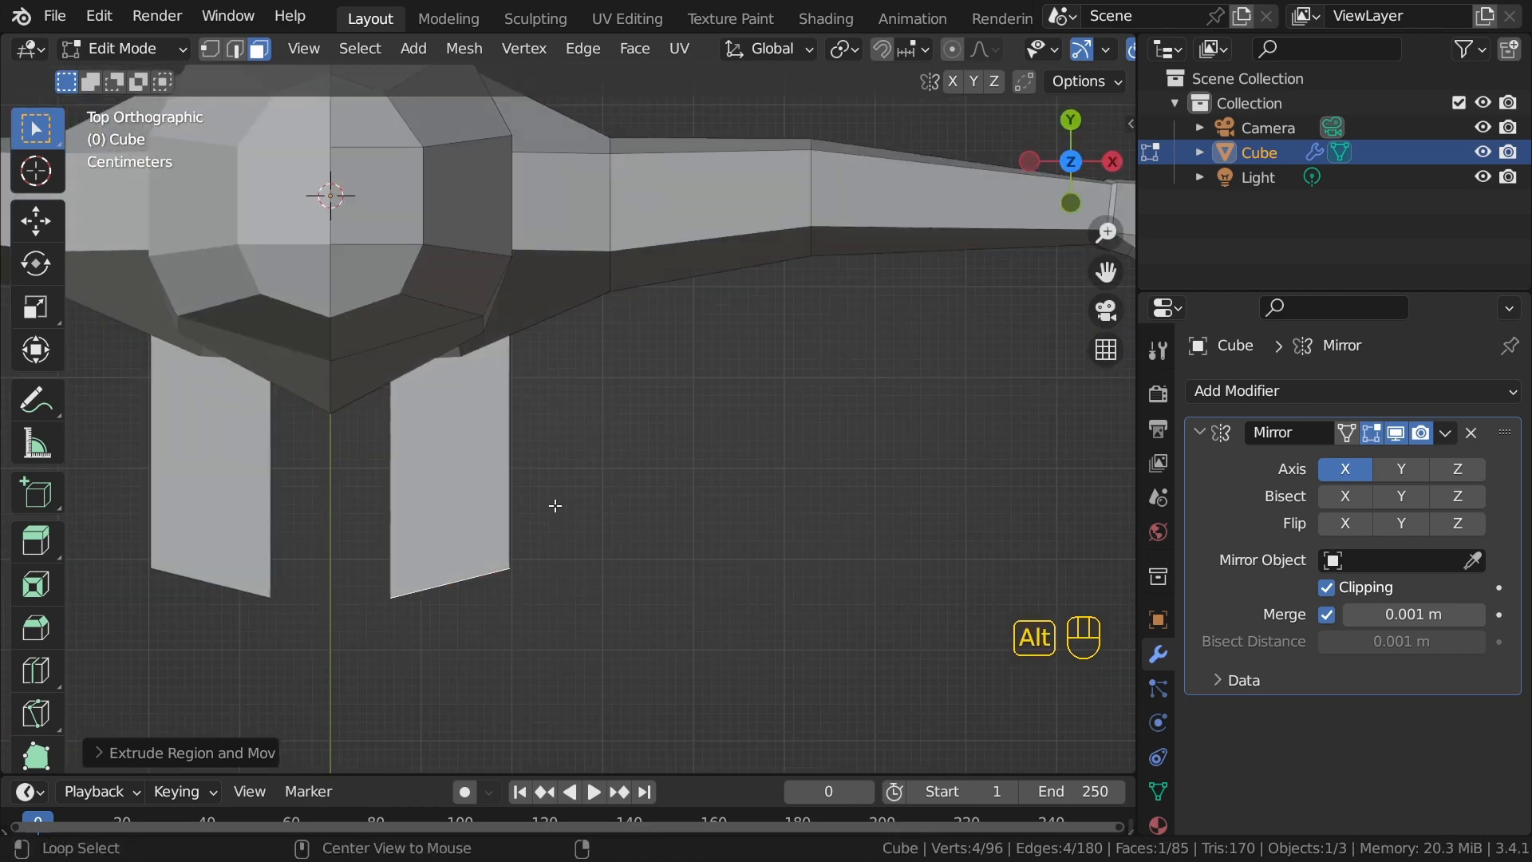
{"action": "key", "text": "1"}
{"action": "key", "text": "alt+z"}
{"action": "left_click_drag", "start_coordinate": [391, 438], "coordinate": [440, 509]}
{"action": "left_click_drag", "start_coordinate": [527, 408], "coordinate": [599, 505], "text": "shift"}
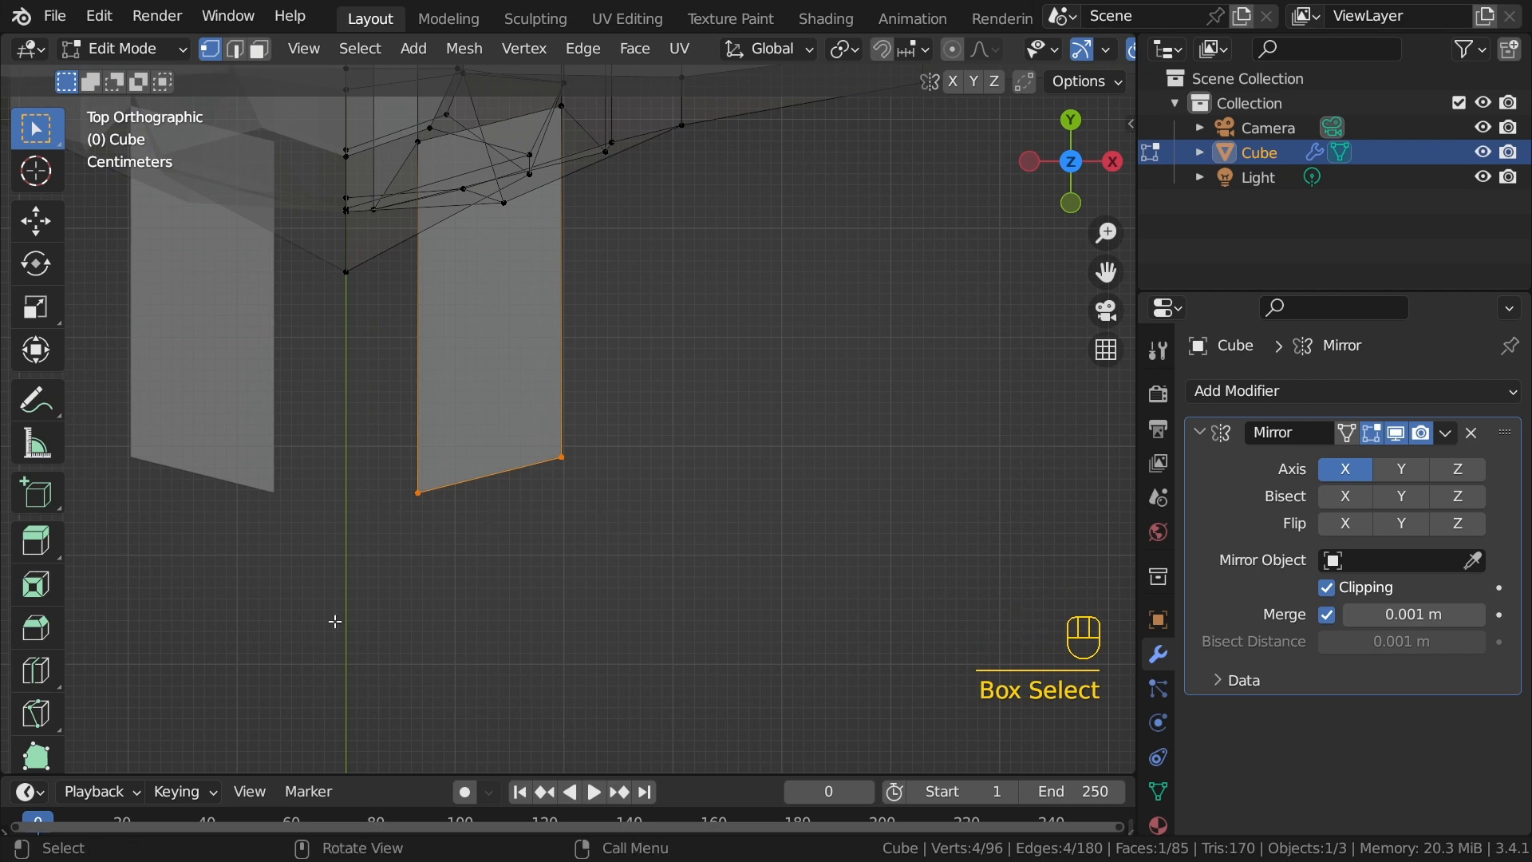
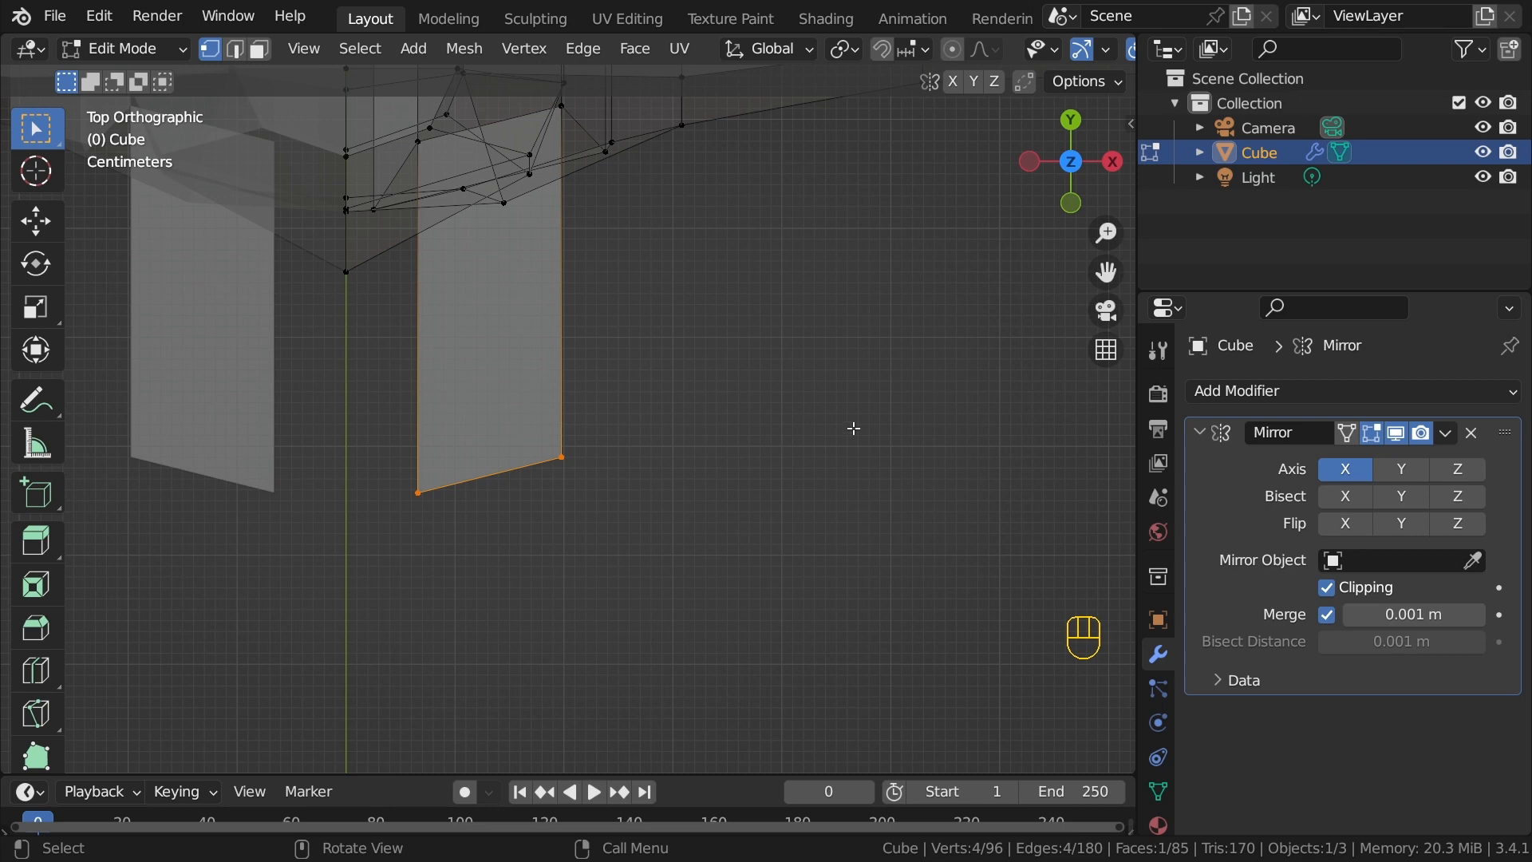
{"action": "type", "text": "sy"}
{"action": "type", "text": "0"}
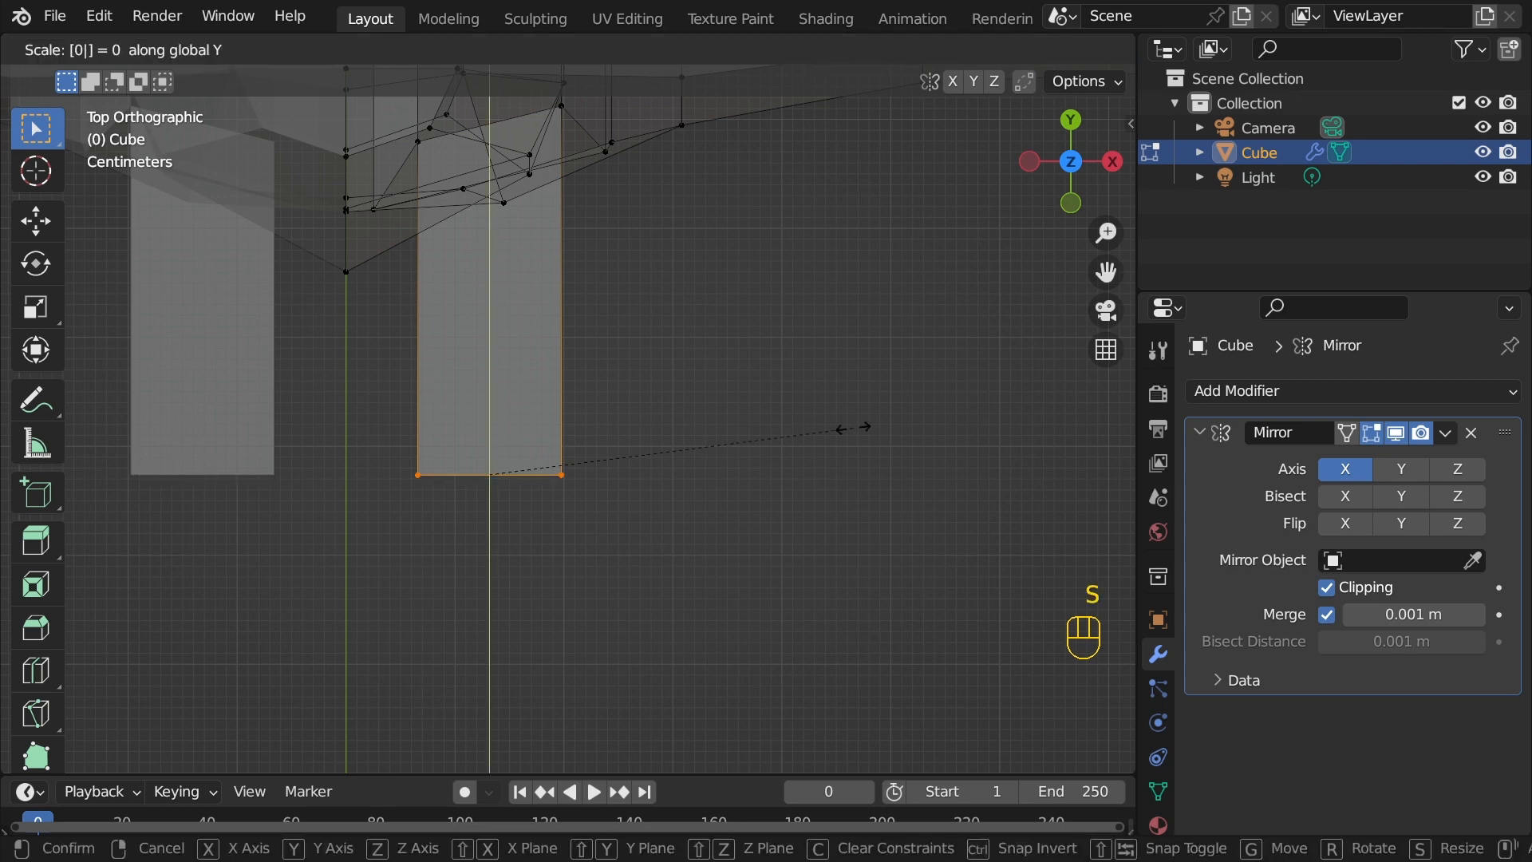
{"action": "left_click", "coordinate": [851, 428]}
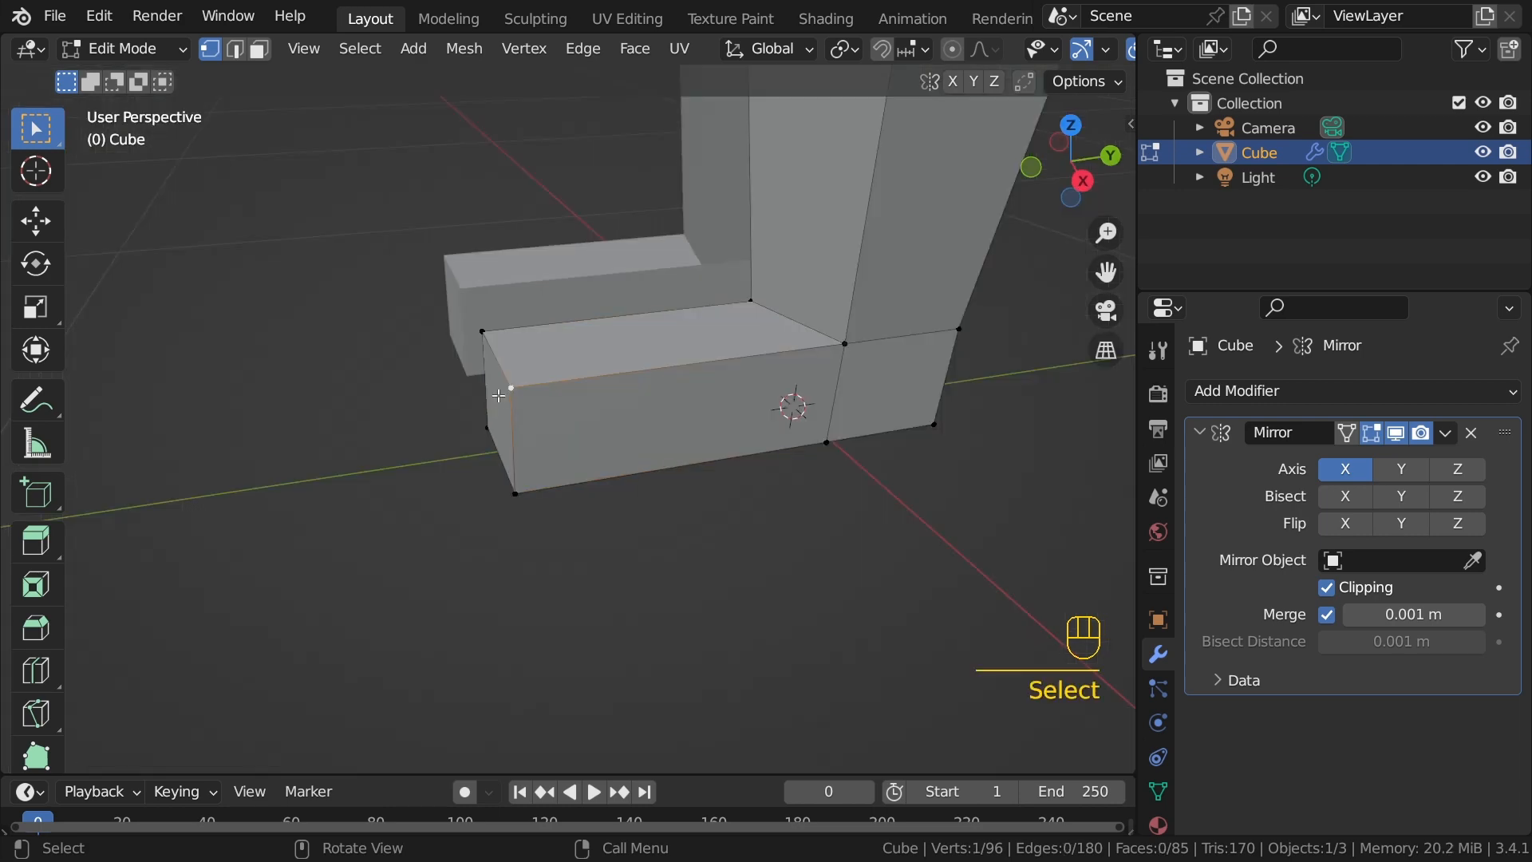
Step: Select both vertices of the toe's top edge and edge-slide it down to a factor of about -0.67, sloping the foot
{"action": "left_click", "coordinate": [484, 332], "text": "shift"}
{"action": "middle_click_drag", "start_coordinate": [551, 427], "coordinate": [615, 455]}
{"action": "key", "text": "g"}
{"action": "key", "text": "g"}
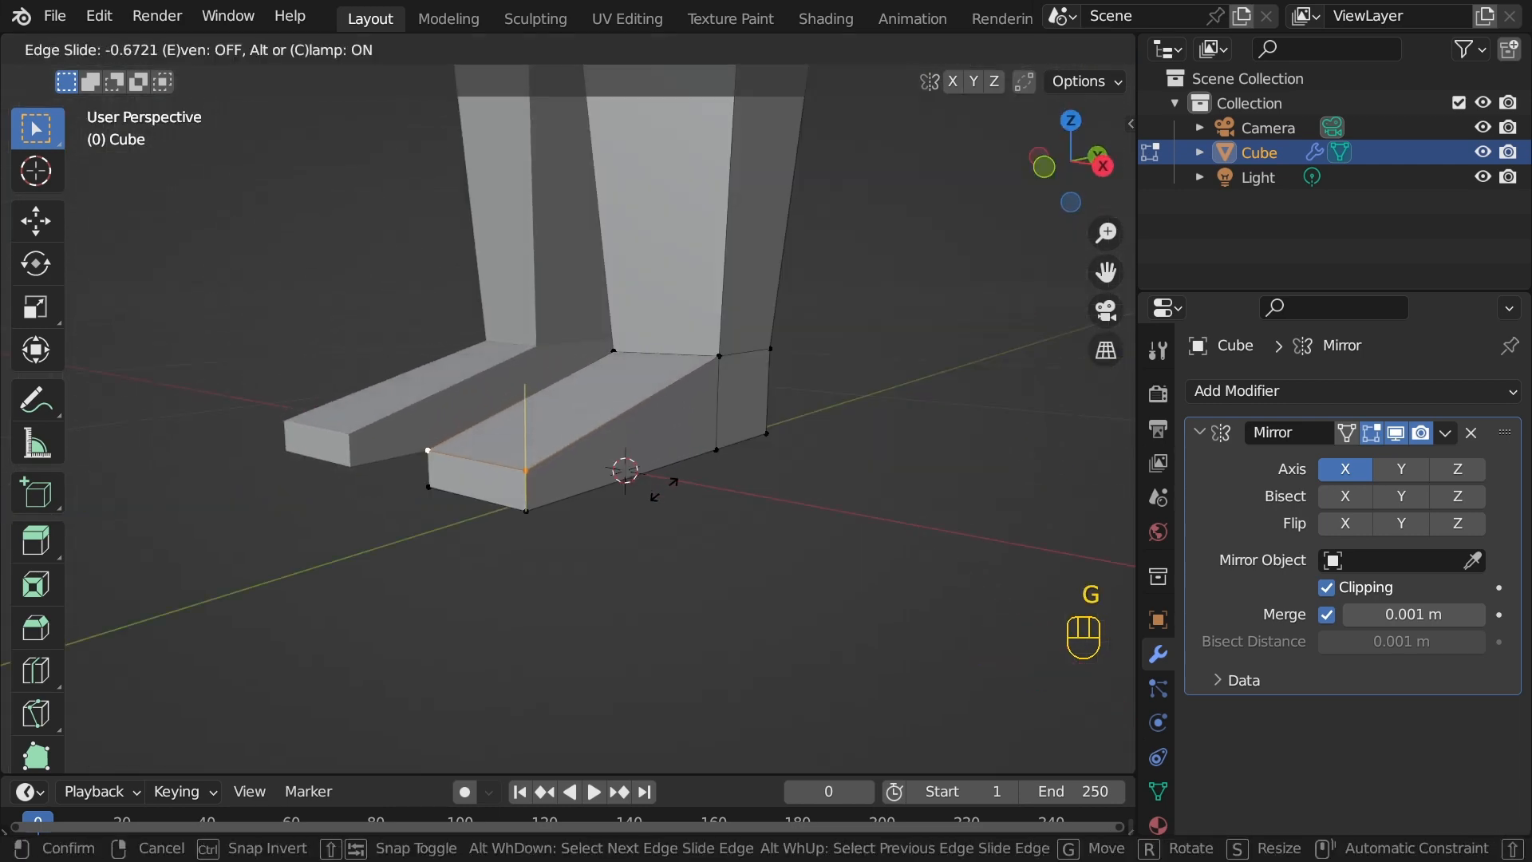
{"action": "left_click", "coordinate": [659, 491]}
Step: Select all four vertices of the toe end in the right side view with X-ray on
{"action": "key", "text": "KP_3"}
{"action": "key", "text": "alt+z"}
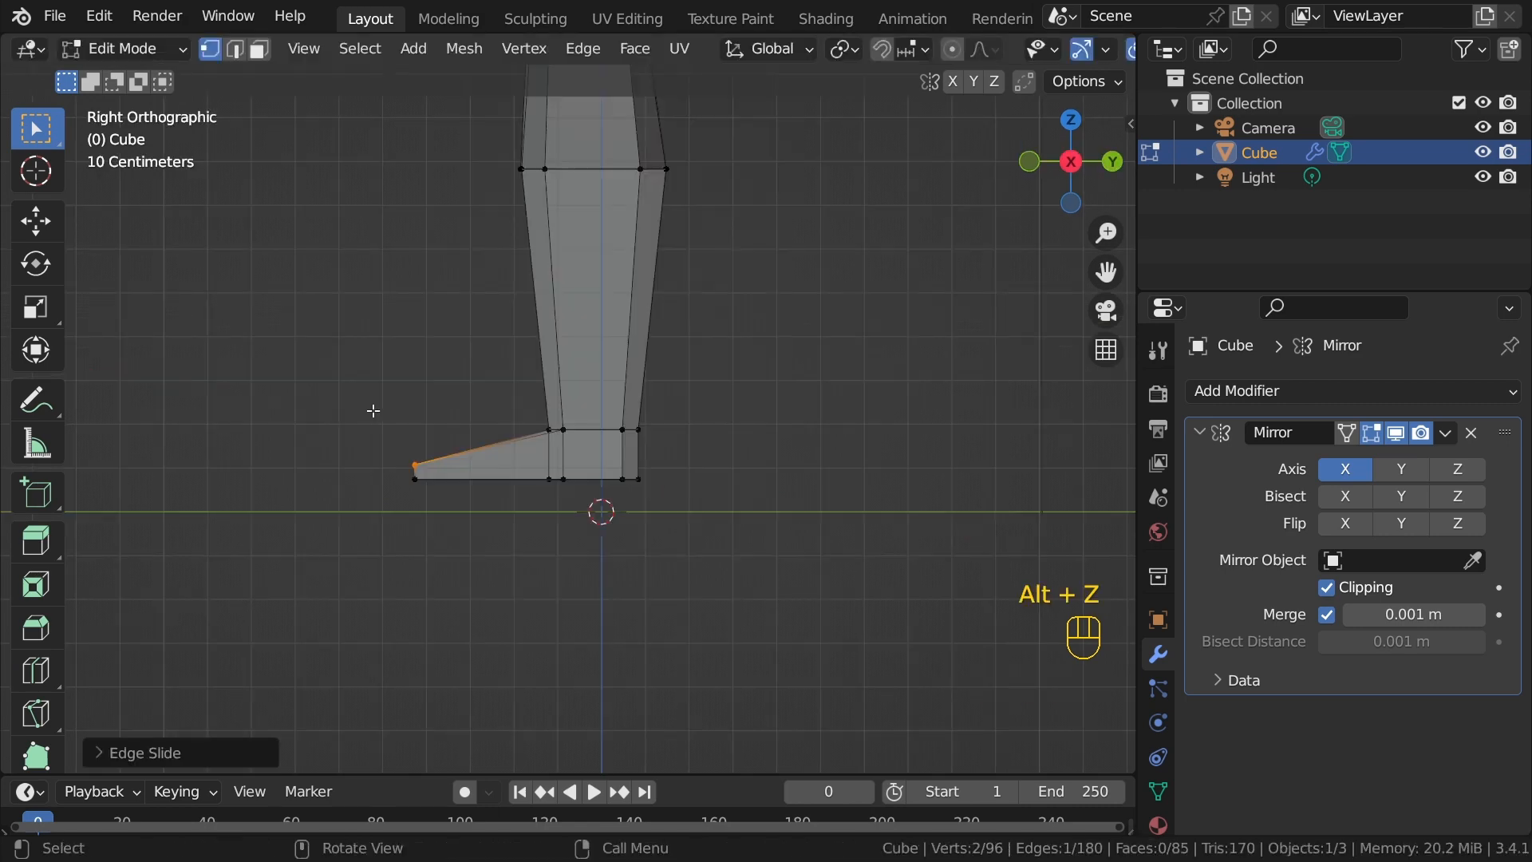
{"action": "left_click_drag", "start_coordinate": [372, 410], "coordinate": [450, 503]}
{"action": "scroll", "coordinate": [458, 513], "scroll_direction": "up", "scroll_amount": 5}
{"action": "middle_click_drag", "start_coordinate": [217, 546], "coordinate": [422, 464], "text": "shift"}
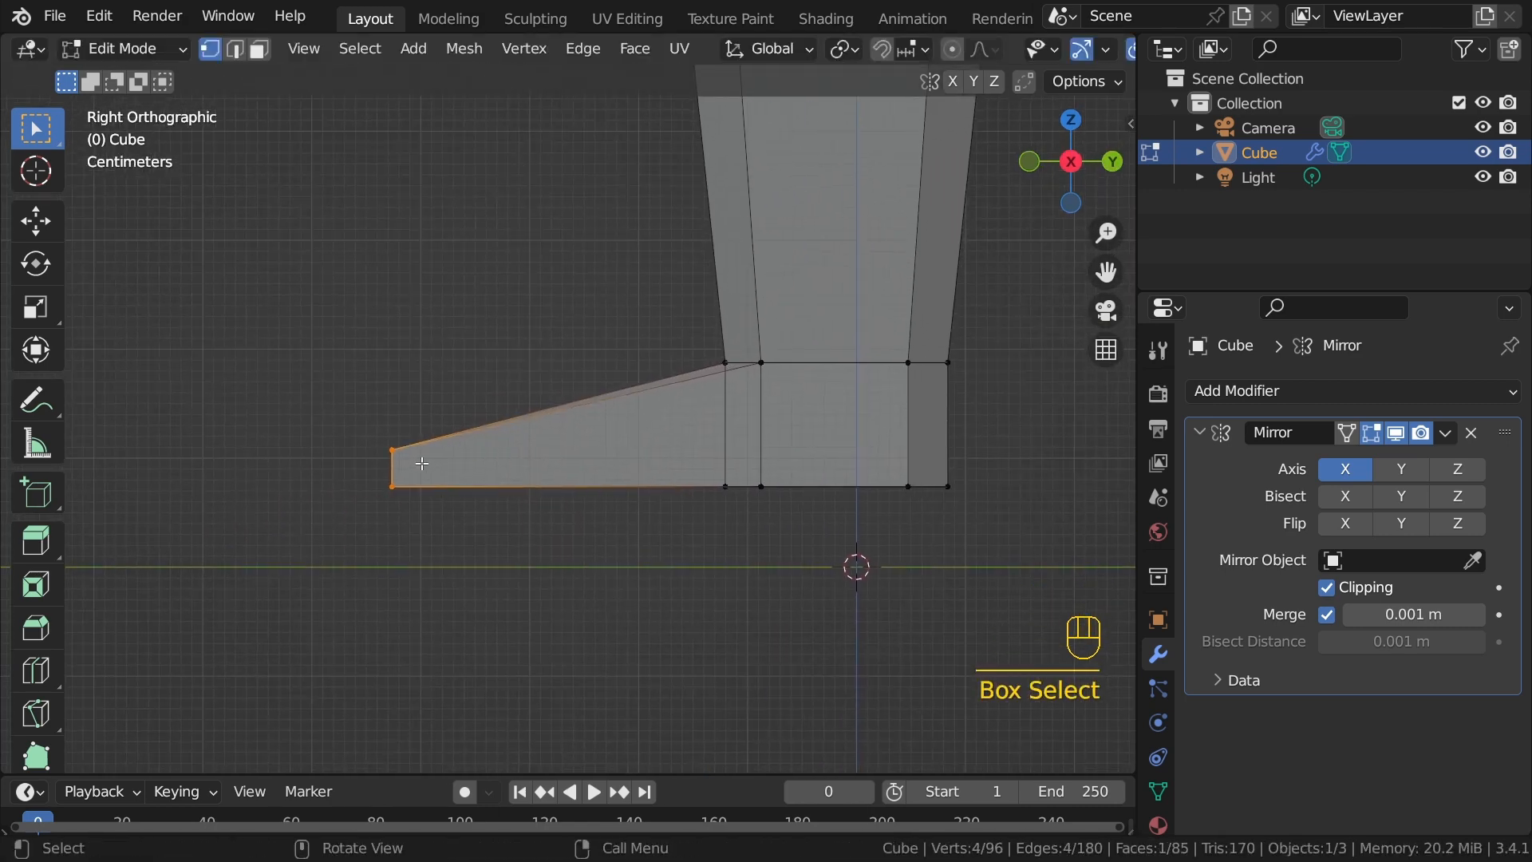
{"action": "key", "text": "g"}
{"action": "key", "text": "g"}
{"action": "right_click", "coordinate": [492, 456]}
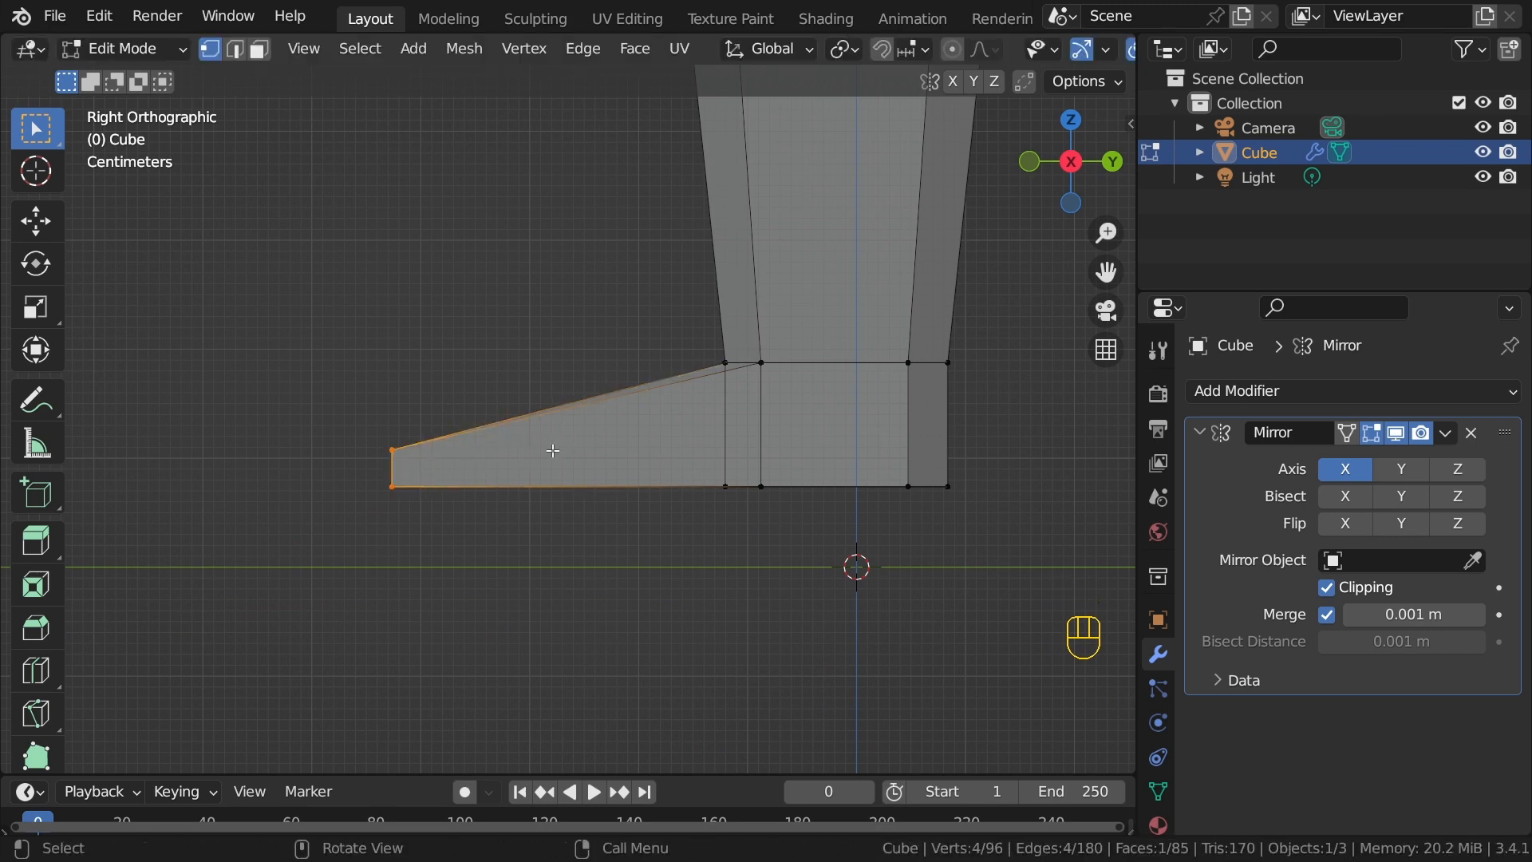
Step: Shorten the foot by moving the toe end back about 0.075 m along the global Y axis
{"action": "key", "text": "g"}
{"action": "key", "text": "y"}
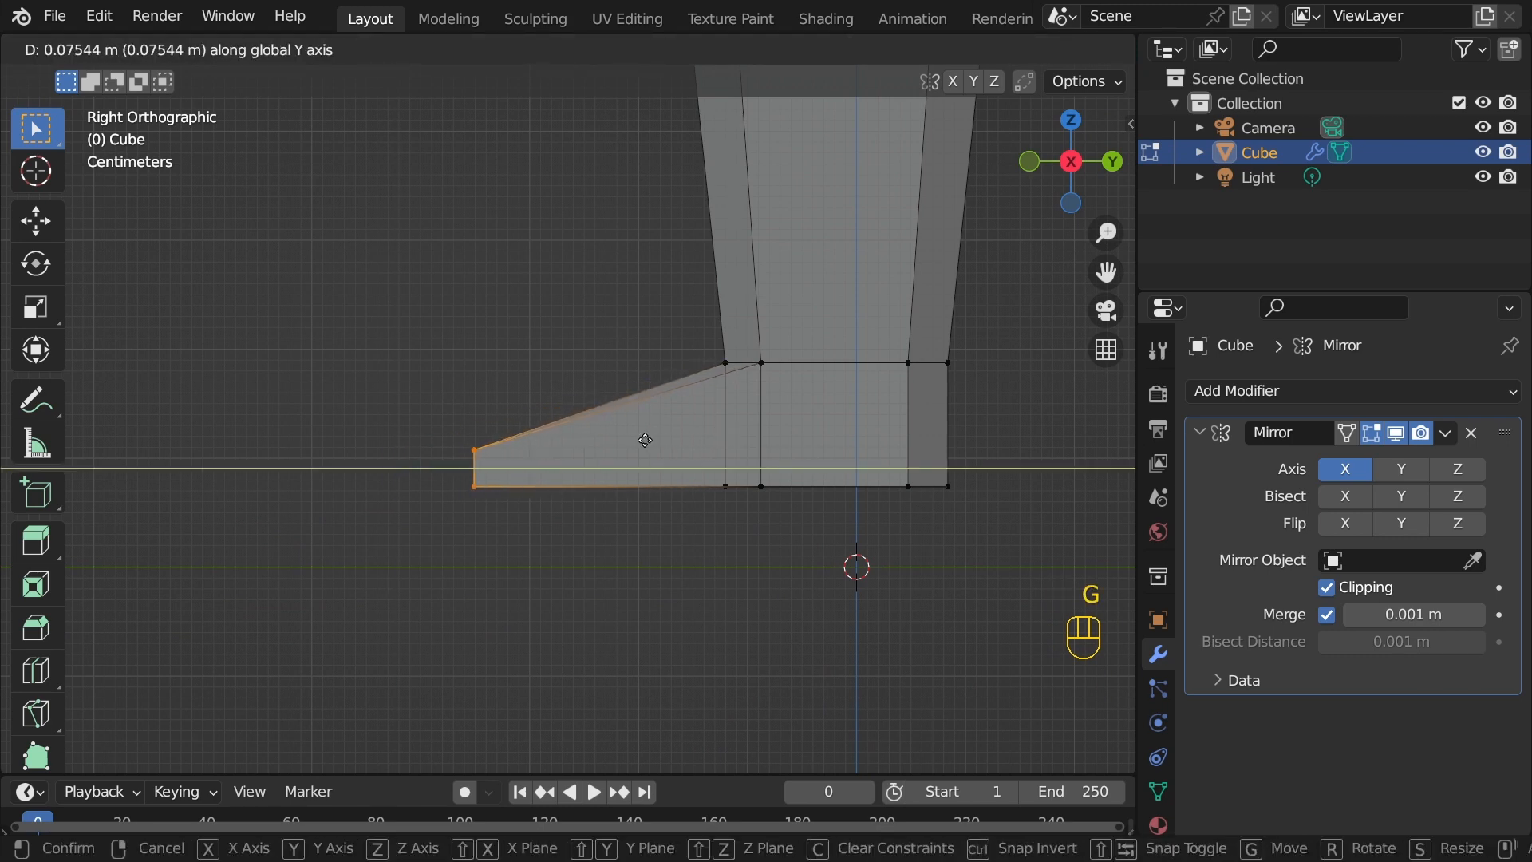
{"action": "left_click", "coordinate": [645, 440]}
{"action": "key", "text": "alt+z"}
Step: Select all vertices of the foot in the front view and move them about 0.07 m down along Z to the ground line
{"action": "middle_click_drag", "start_coordinate": [645, 440], "coordinate": [465, 524]}
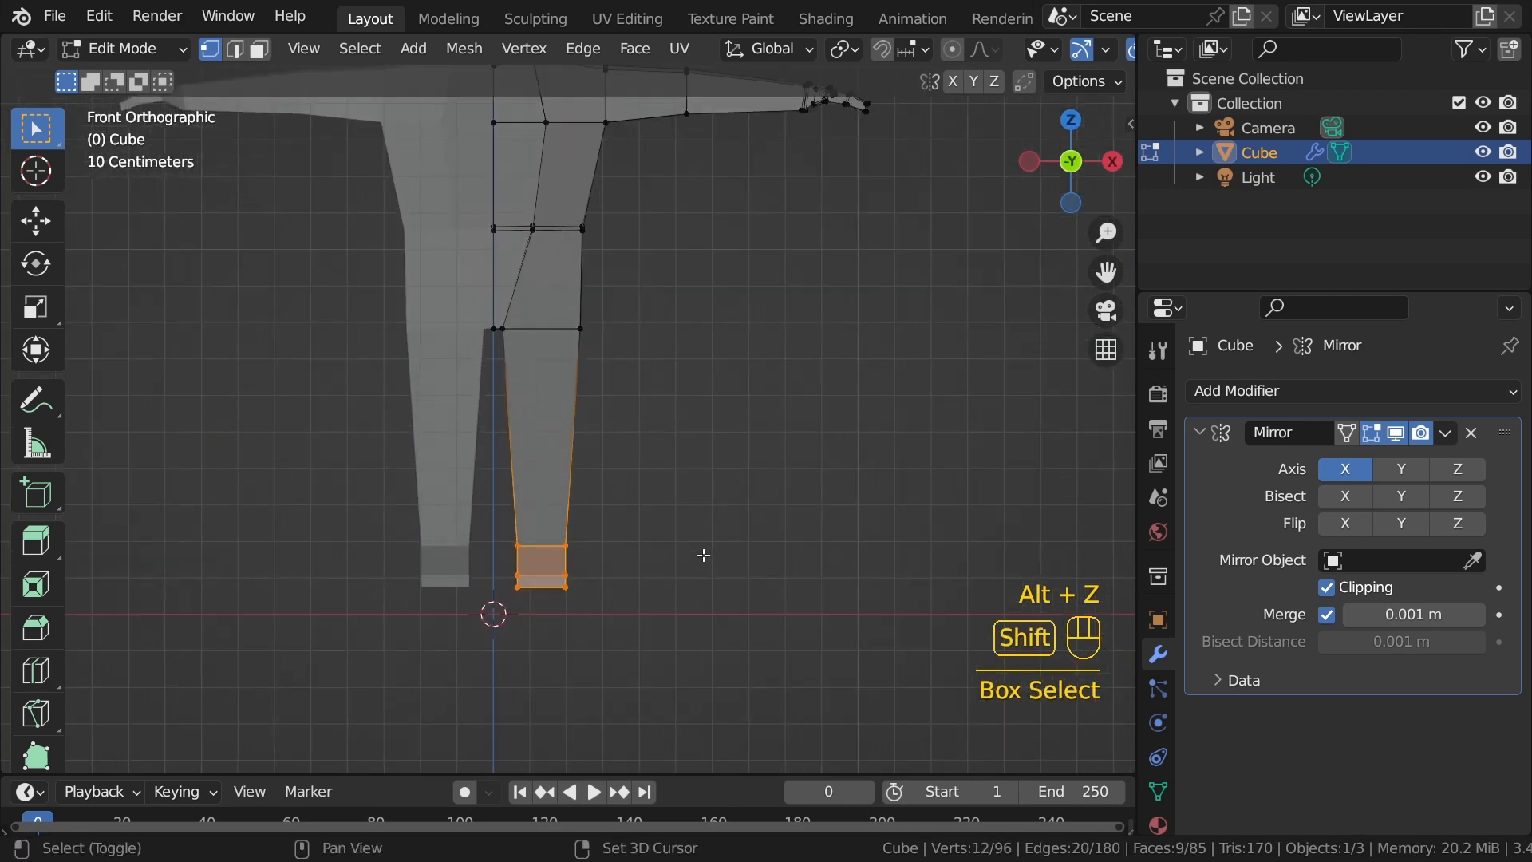
{"action": "middle_click_drag", "start_coordinate": [705, 554], "coordinate": [720, 469], "text": "shift"}
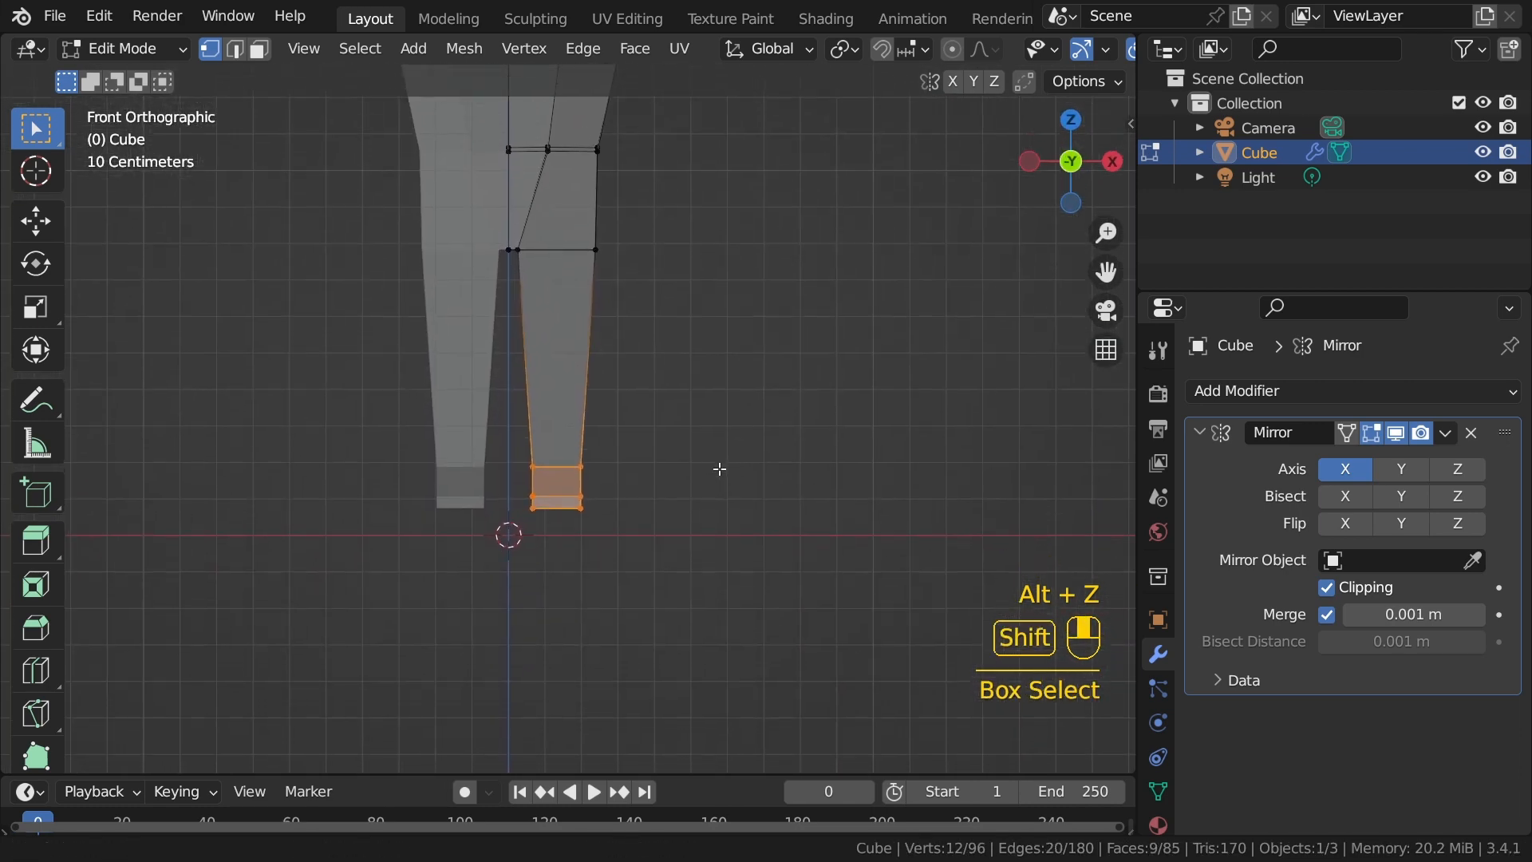
{"action": "scroll", "coordinate": [683, 477], "scroll_direction": "up", "scroll_amount": 4}
{"action": "scroll", "coordinate": [674, 452], "scroll_direction": "down", "scroll_amount": 4, "text": "shift"}
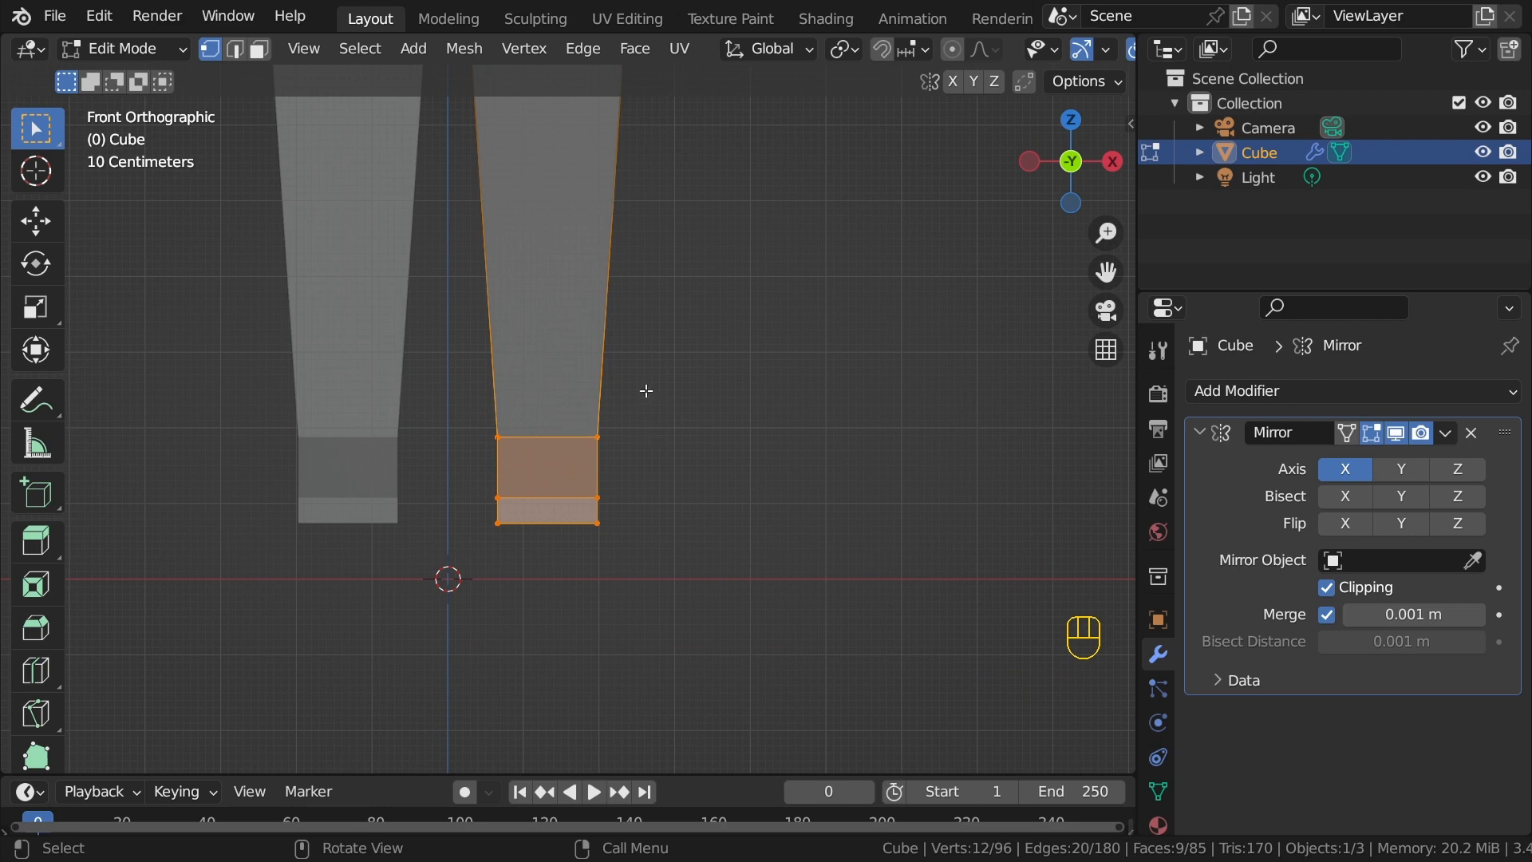
{"action": "key", "text": "g"}
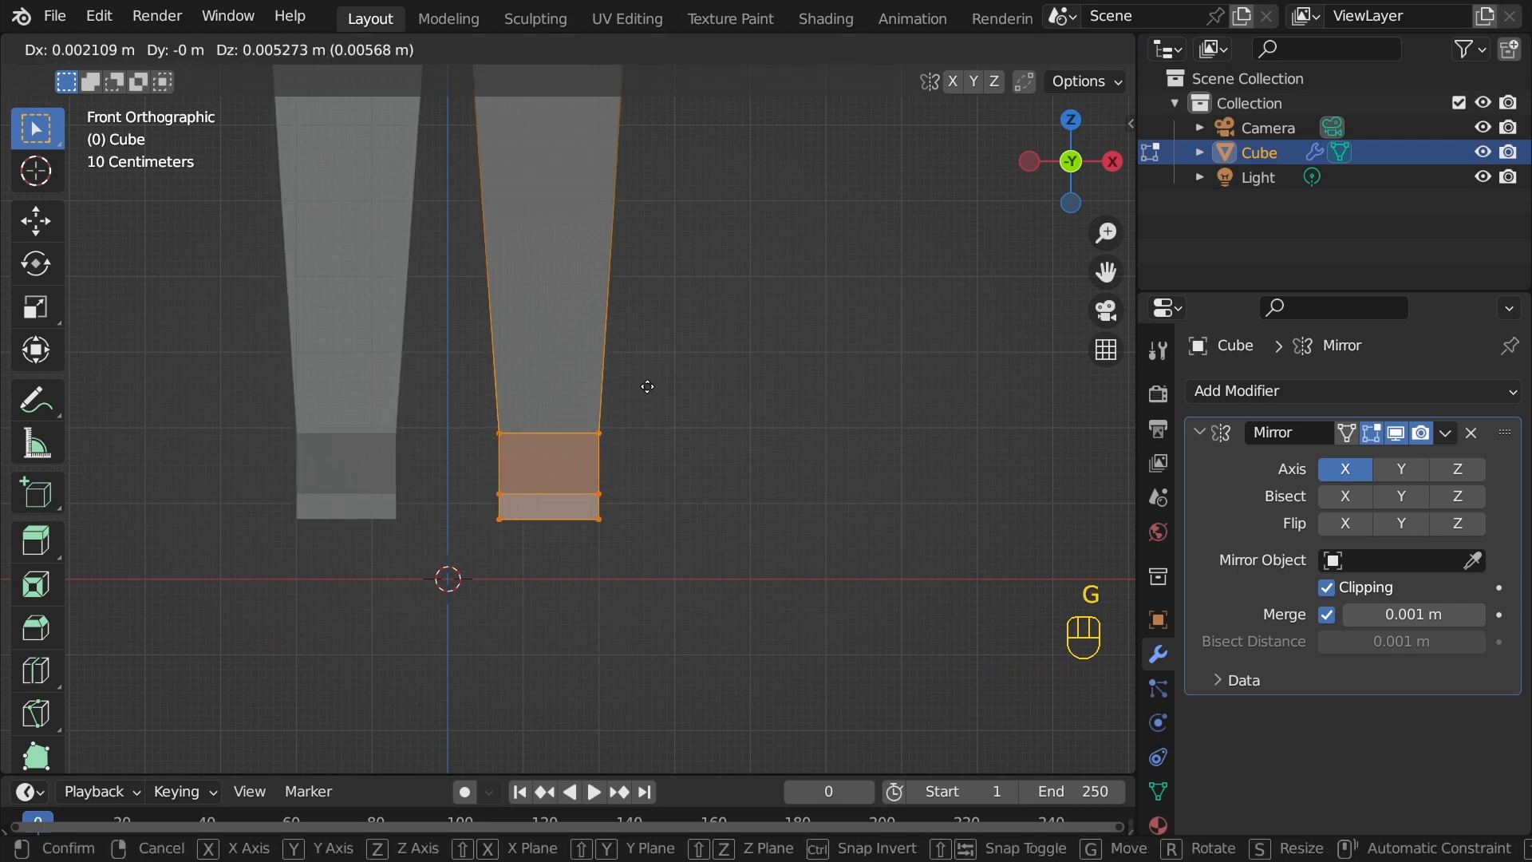
{"action": "key", "text": "z"}
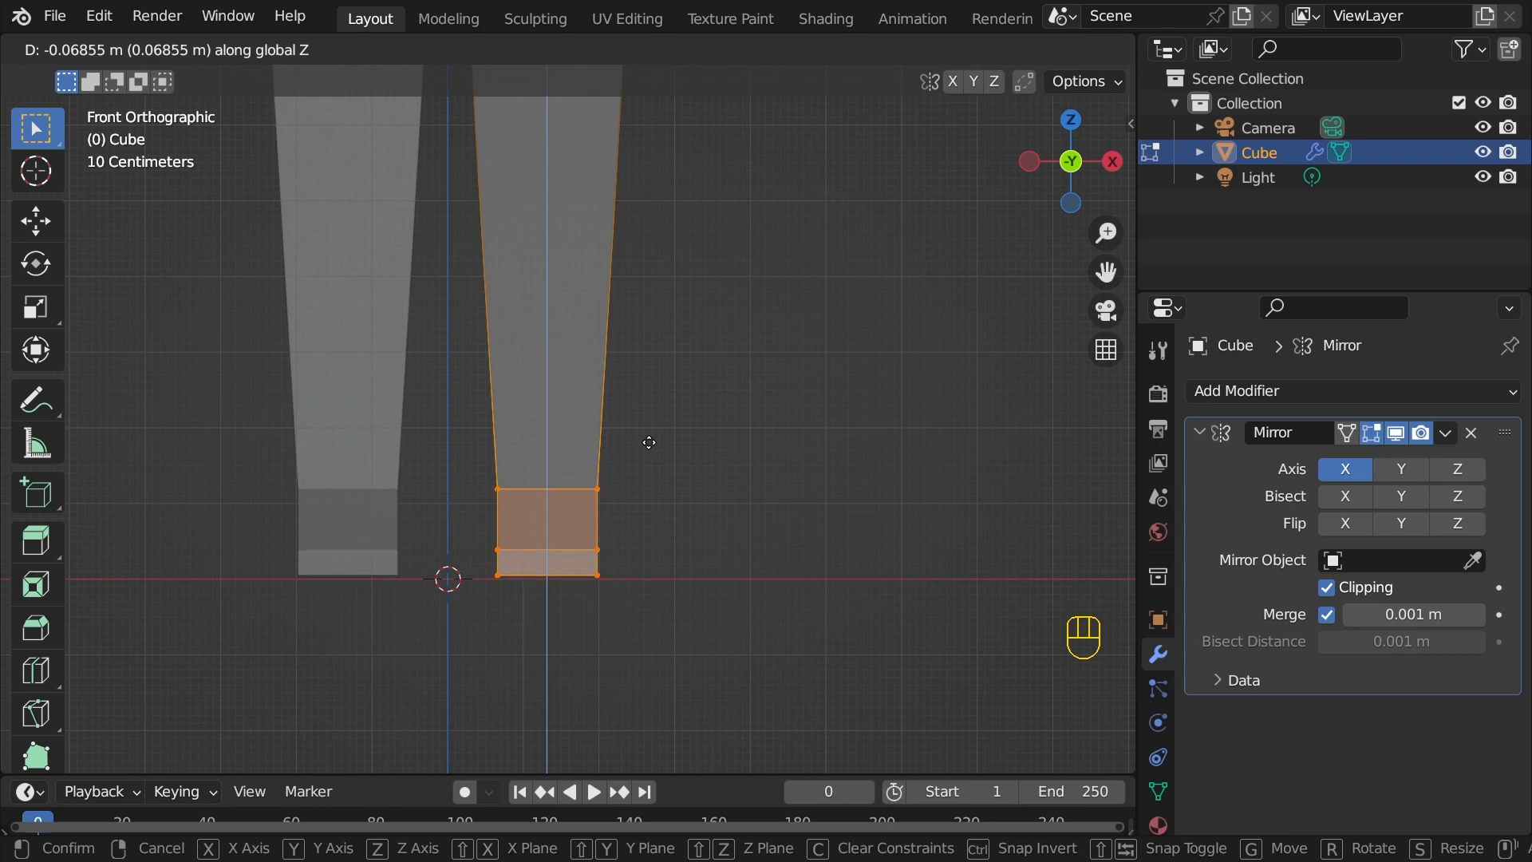
{"action": "left_click", "coordinate": [648, 442]}
Step: Add a loop cut around the leg at knee height, about halfway between the crotch and the ankle
{"action": "scroll", "coordinate": [647, 438], "scroll_direction": "down", "scroll_amount": 6}
{"action": "middle_click_drag", "start_coordinate": [643, 393], "coordinate": [639, 486], "text": "shift"}
{"action": "scroll", "coordinate": [639, 486], "scroll_direction": "up", "scroll_amount": 3}
{"action": "key", "text": "alt+z"}
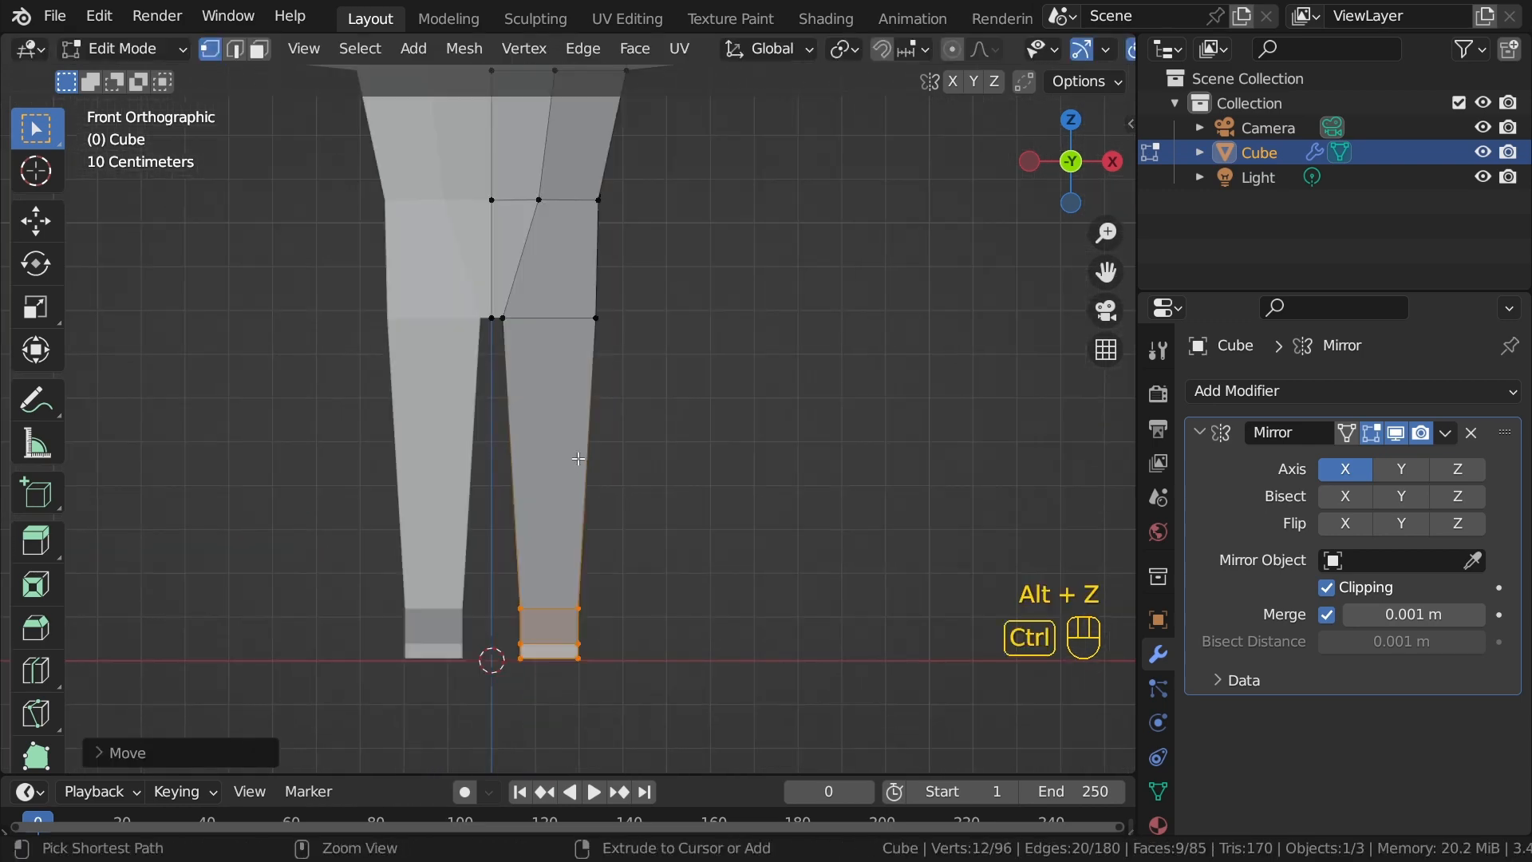
{"action": "key", "text": "ctrl+r"}
{"action": "left_click", "coordinate": [571, 460]}
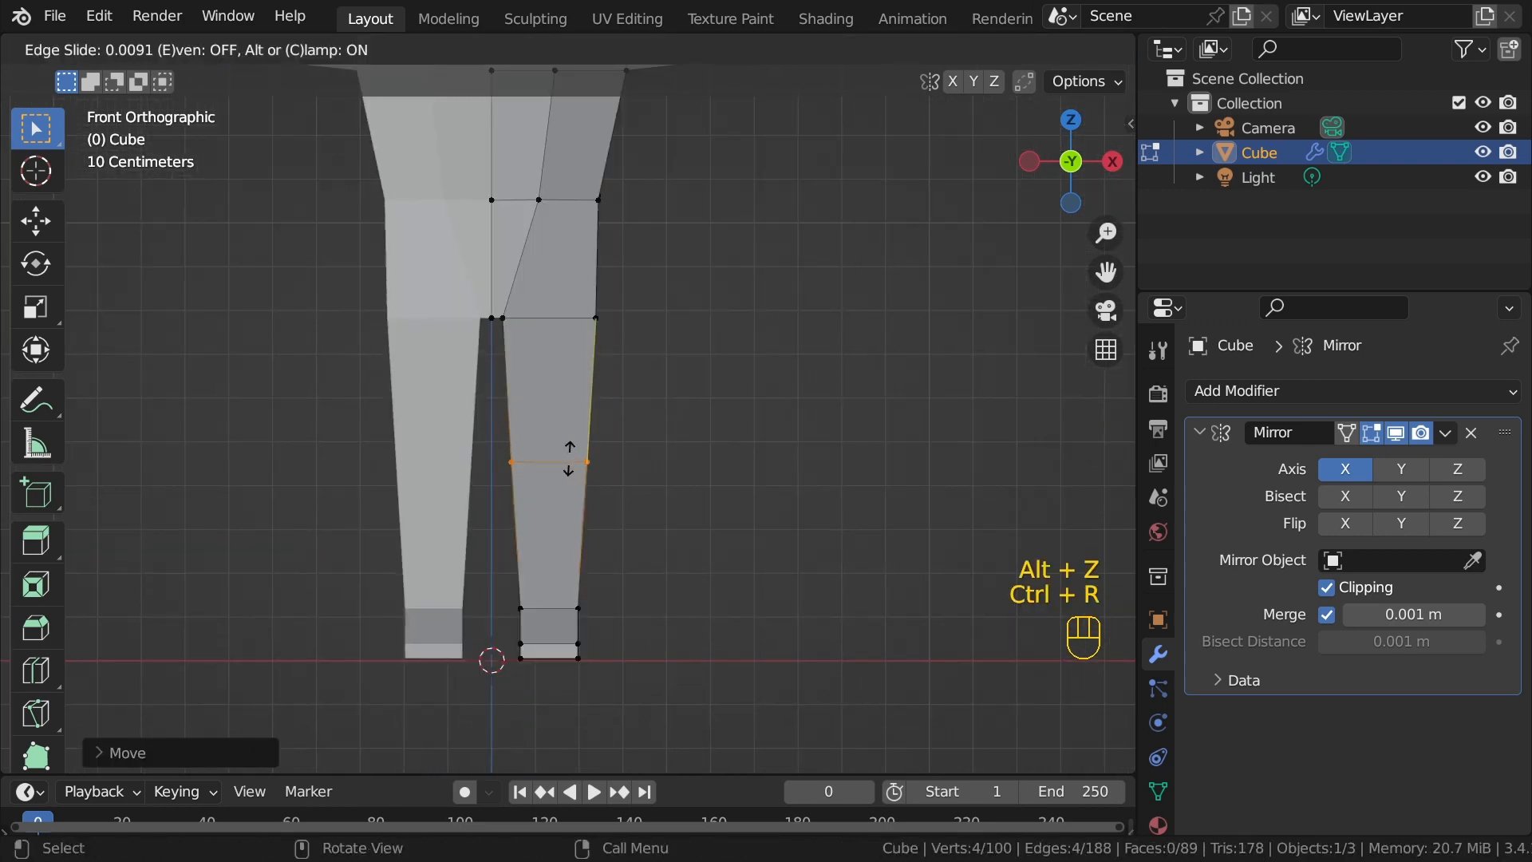
{"action": "left_click", "coordinate": [569, 452]}
Step: In the right side view, move the knee loop forward about 0.03 m and scale it to about 0.93
{"action": "middle_click_drag", "start_coordinate": [678, 441], "coordinate": [620, 379]}
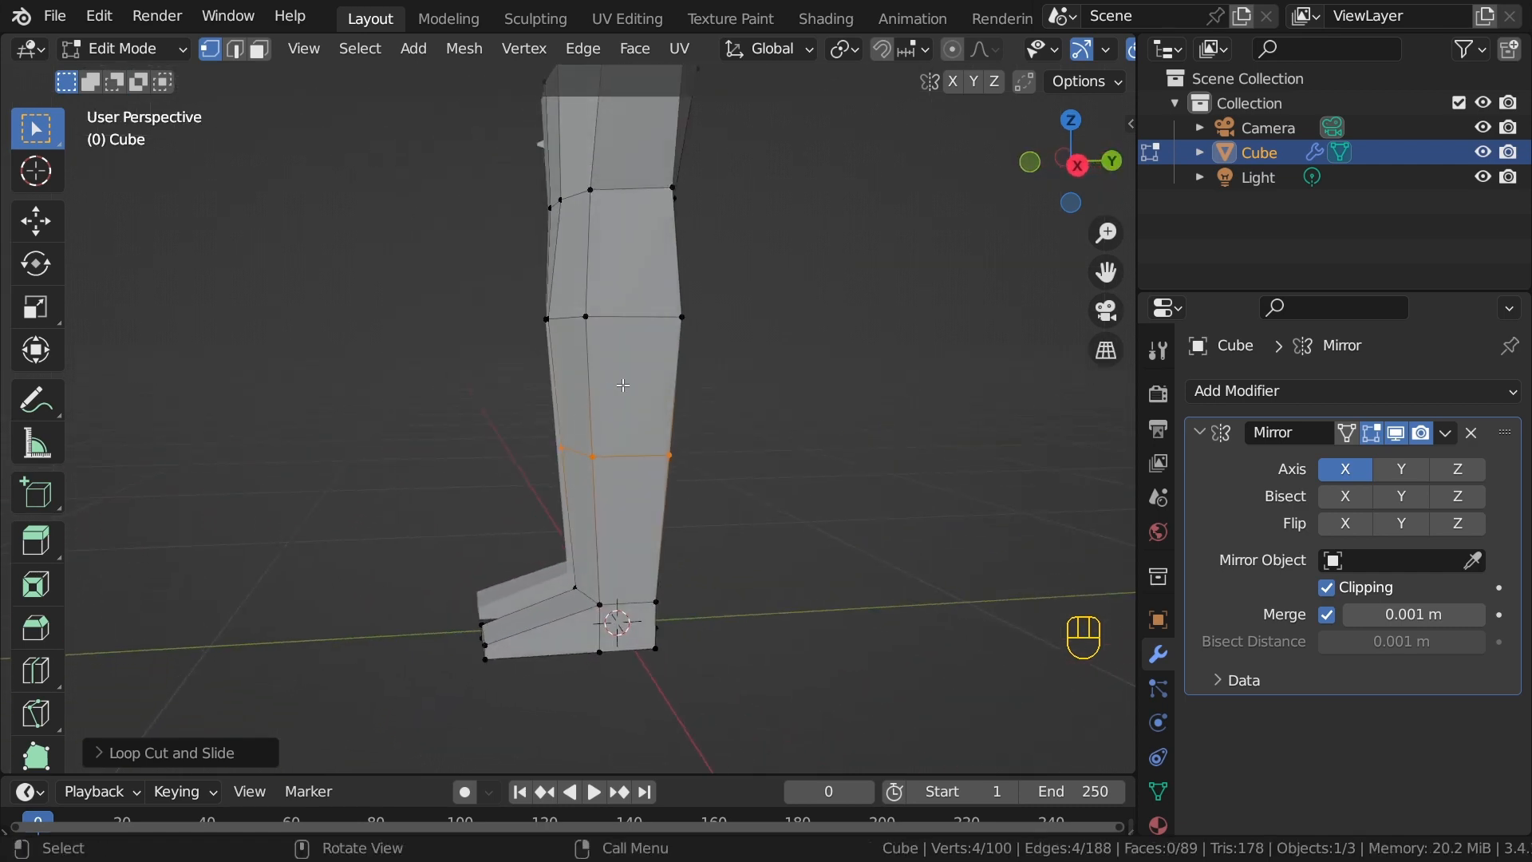
{"action": "key", "text": "grave"}
{"action": "left_click", "coordinate": [691, 370]}
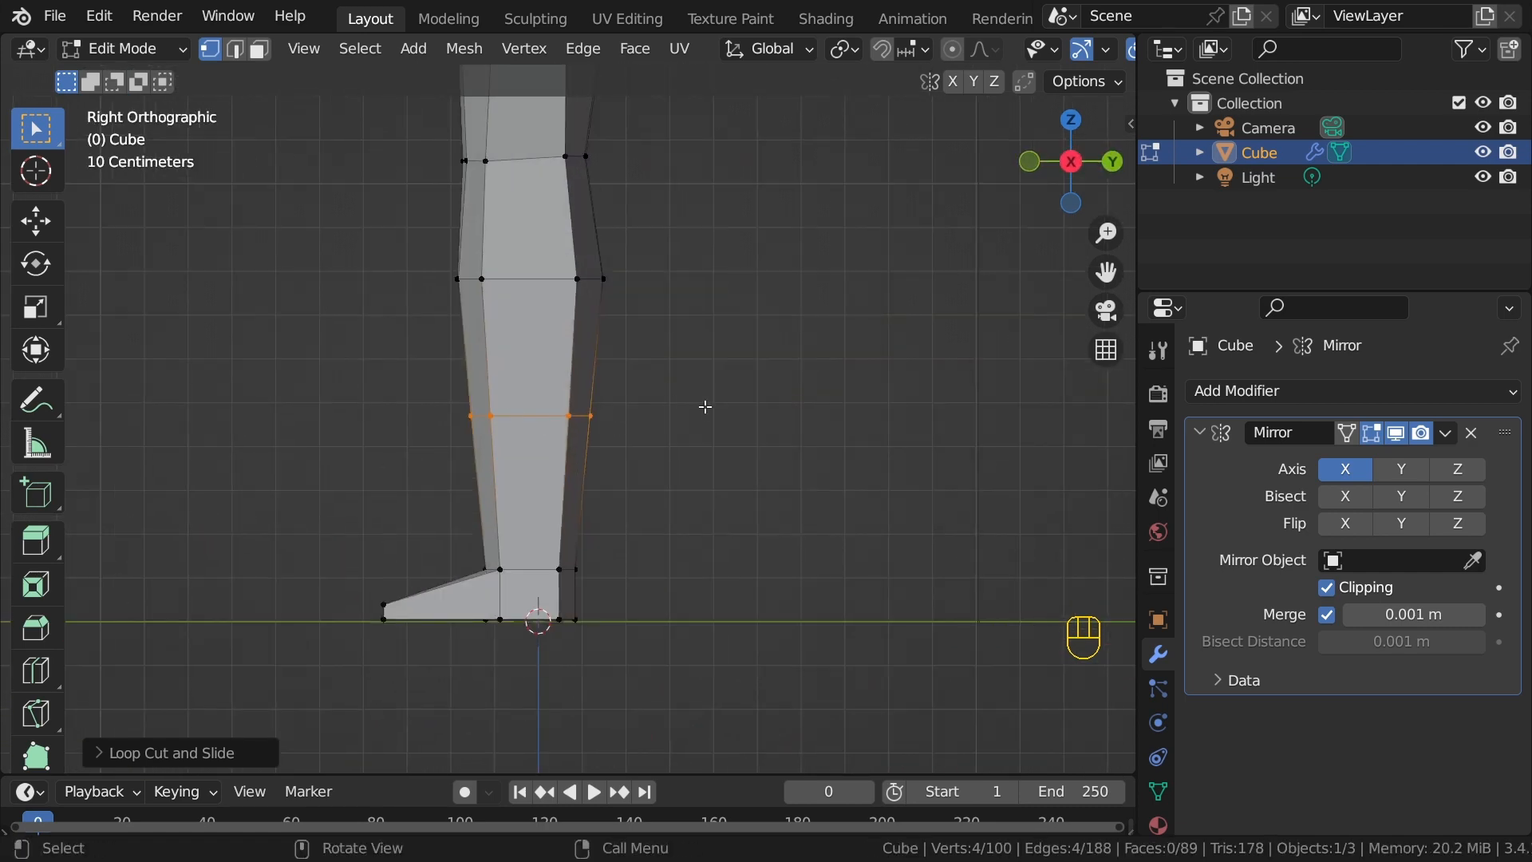
{"action": "key", "text": "g"}
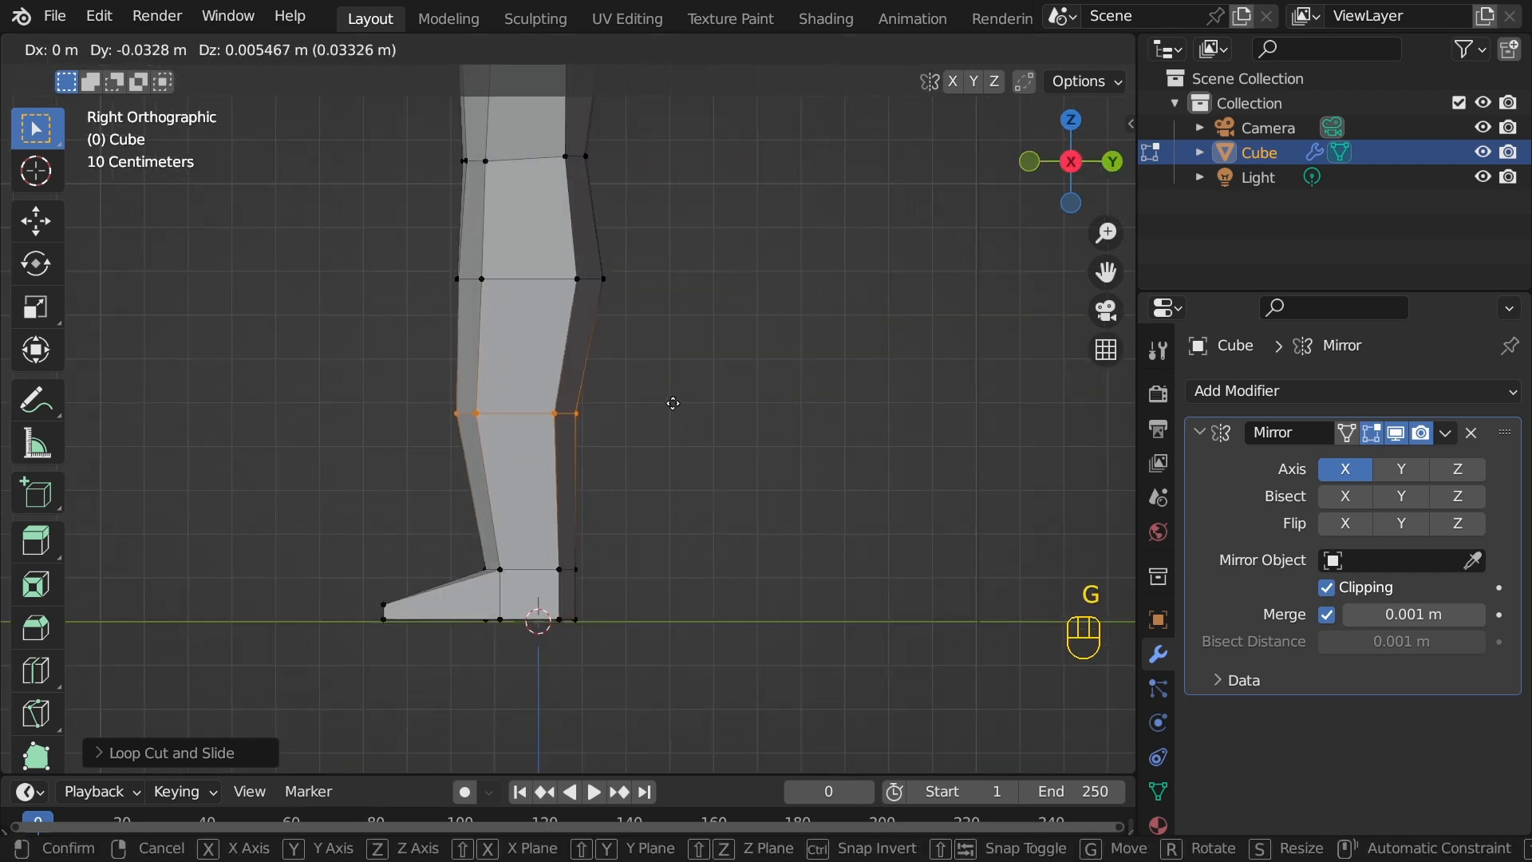
{"action": "left_click", "coordinate": [671, 404]}
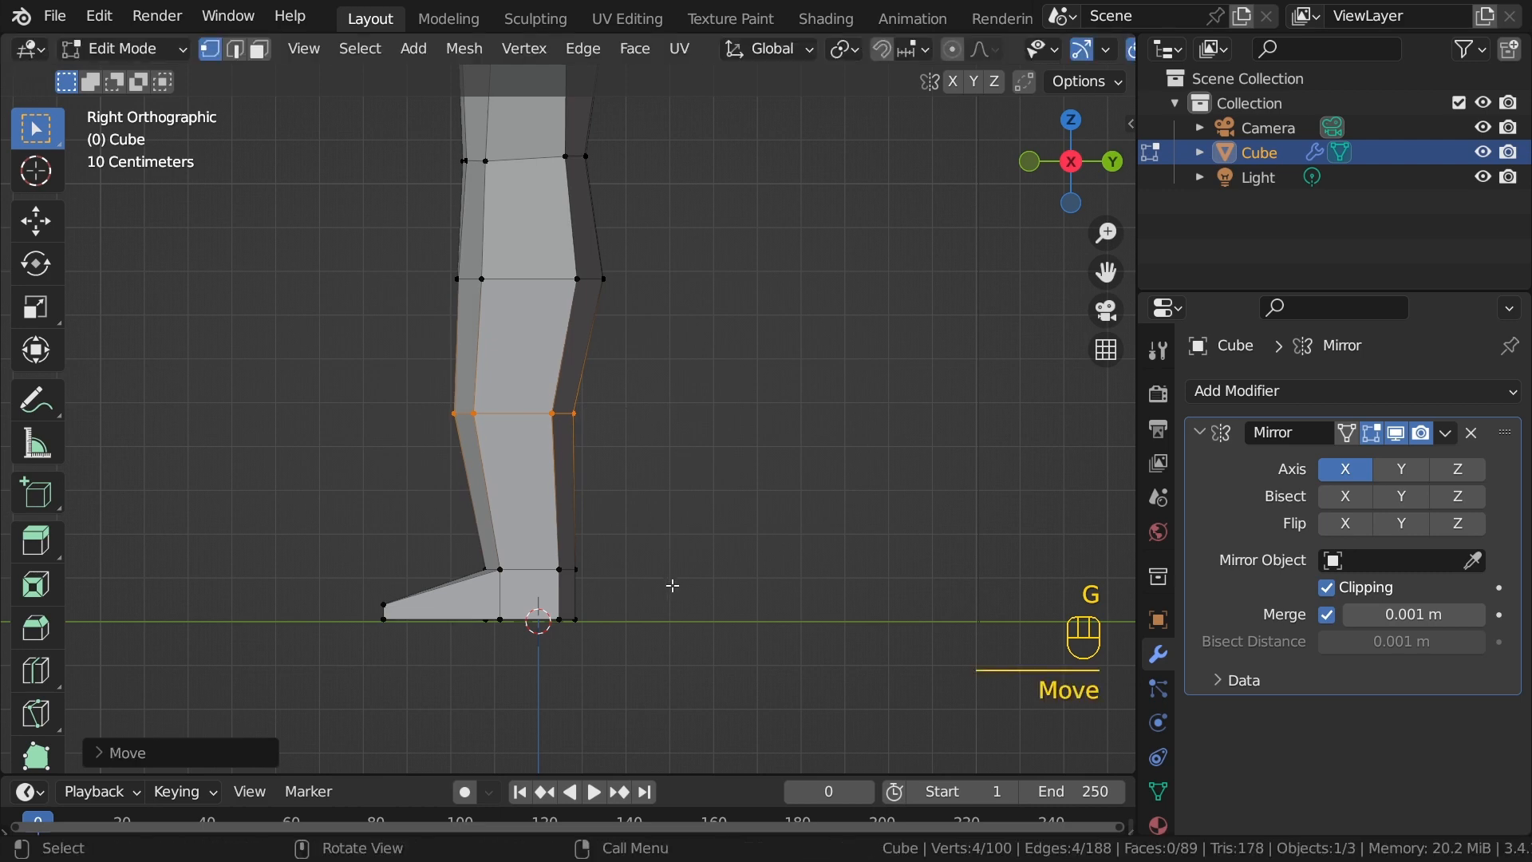
{"action": "key", "text": "s"}
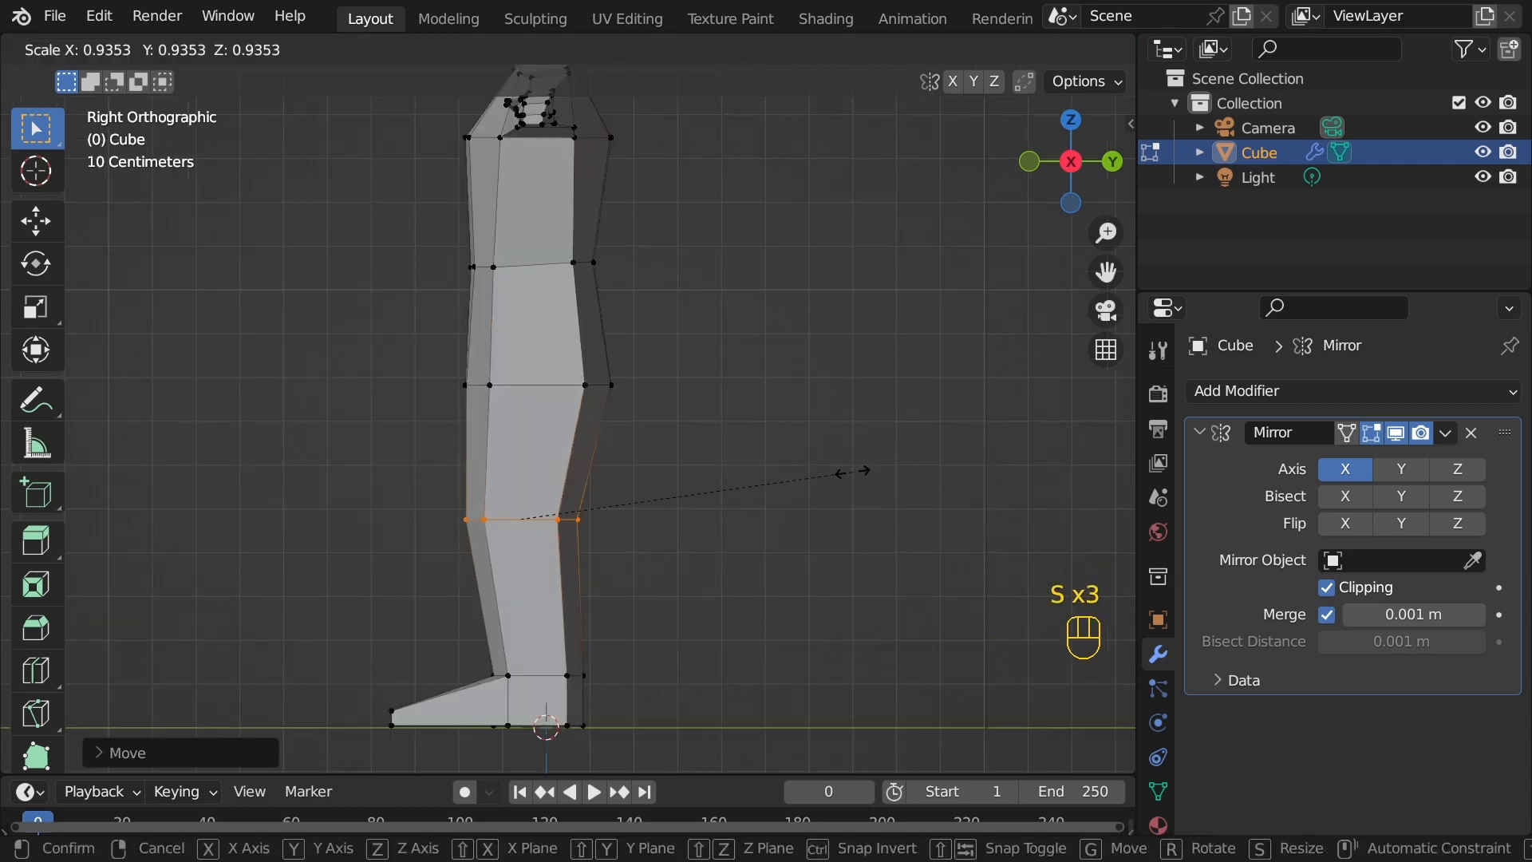
{"action": "left_click", "coordinate": [843, 474]}
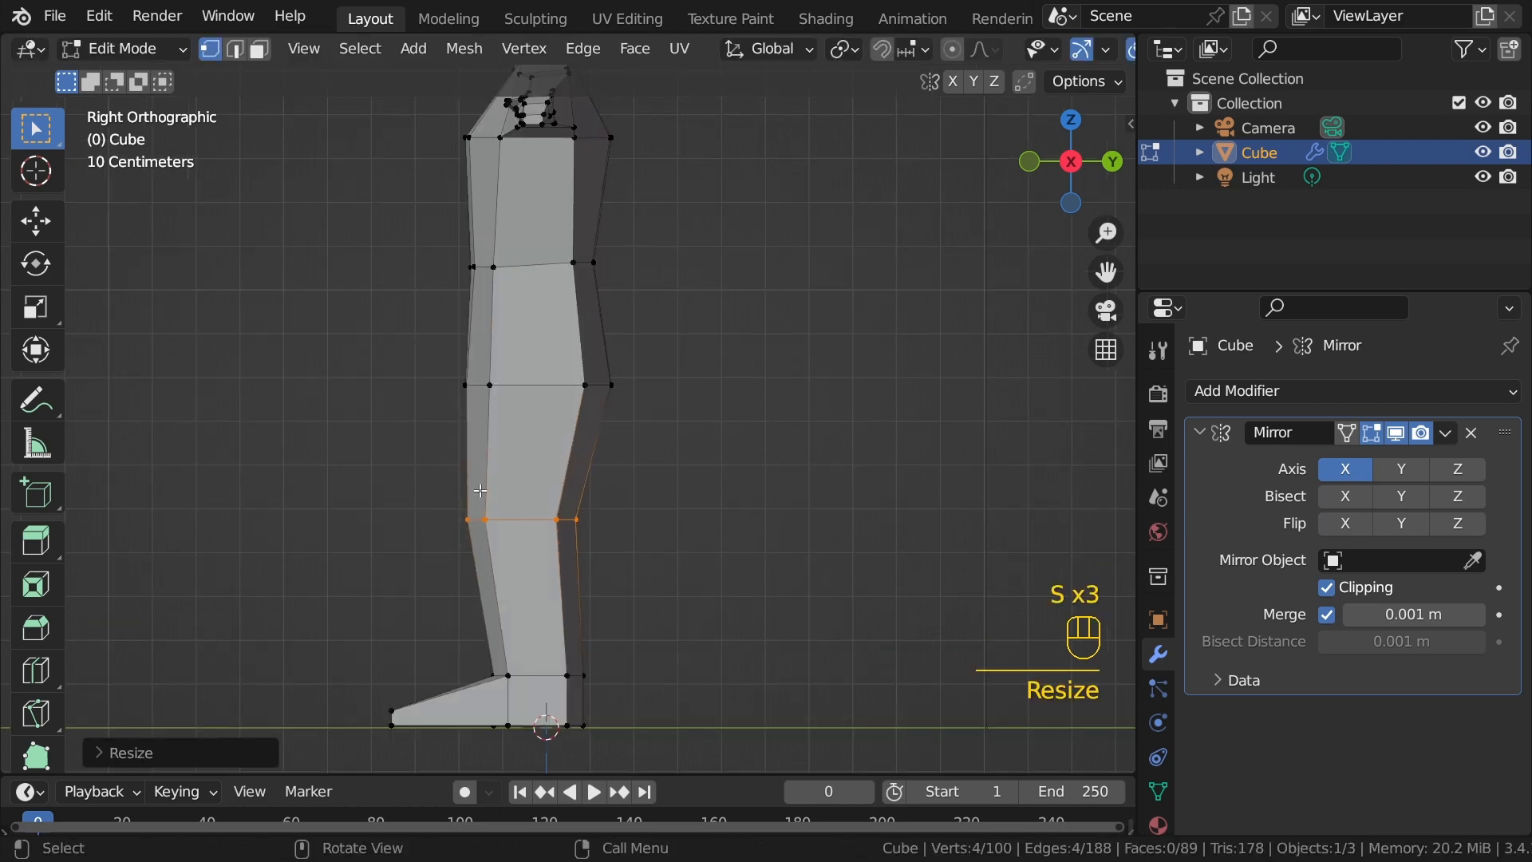
Step: Select the centre crotch vertices in the front view and move them up about 0.011 m along Z
{"action": "middle_click_drag", "start_coordinate": [481, 491], "coordinate": [607, 446]}
{"action": "key", "text": "alt+z"}
{"action": "middle_click_drag", "start_coordinate": [493, 558], "coordinate": [569, 379], "text": "shift"}
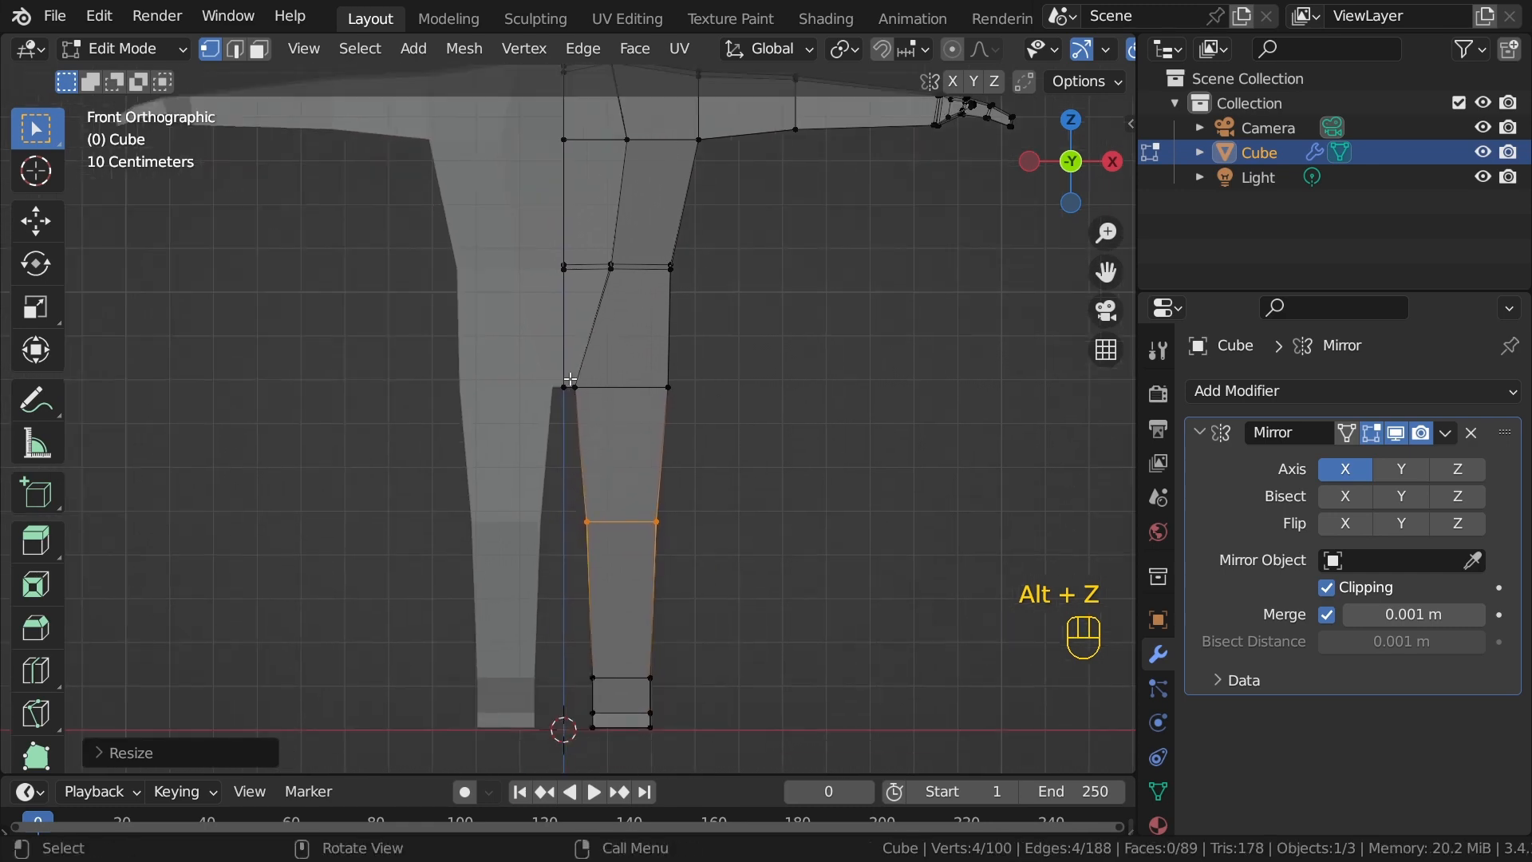
{"action": "scroll", "coordinate": [570, 379], "scroll_direction": "up", "scroll_amount": 6}
{"action": "left_click_drag", "start_coordinate": [539, 275], "coordinate": [562, 375]}
{"action": "middle_click_drag", "start_coordinate": [597, 296], "coordinate": [573, 413], "text": "shift"}
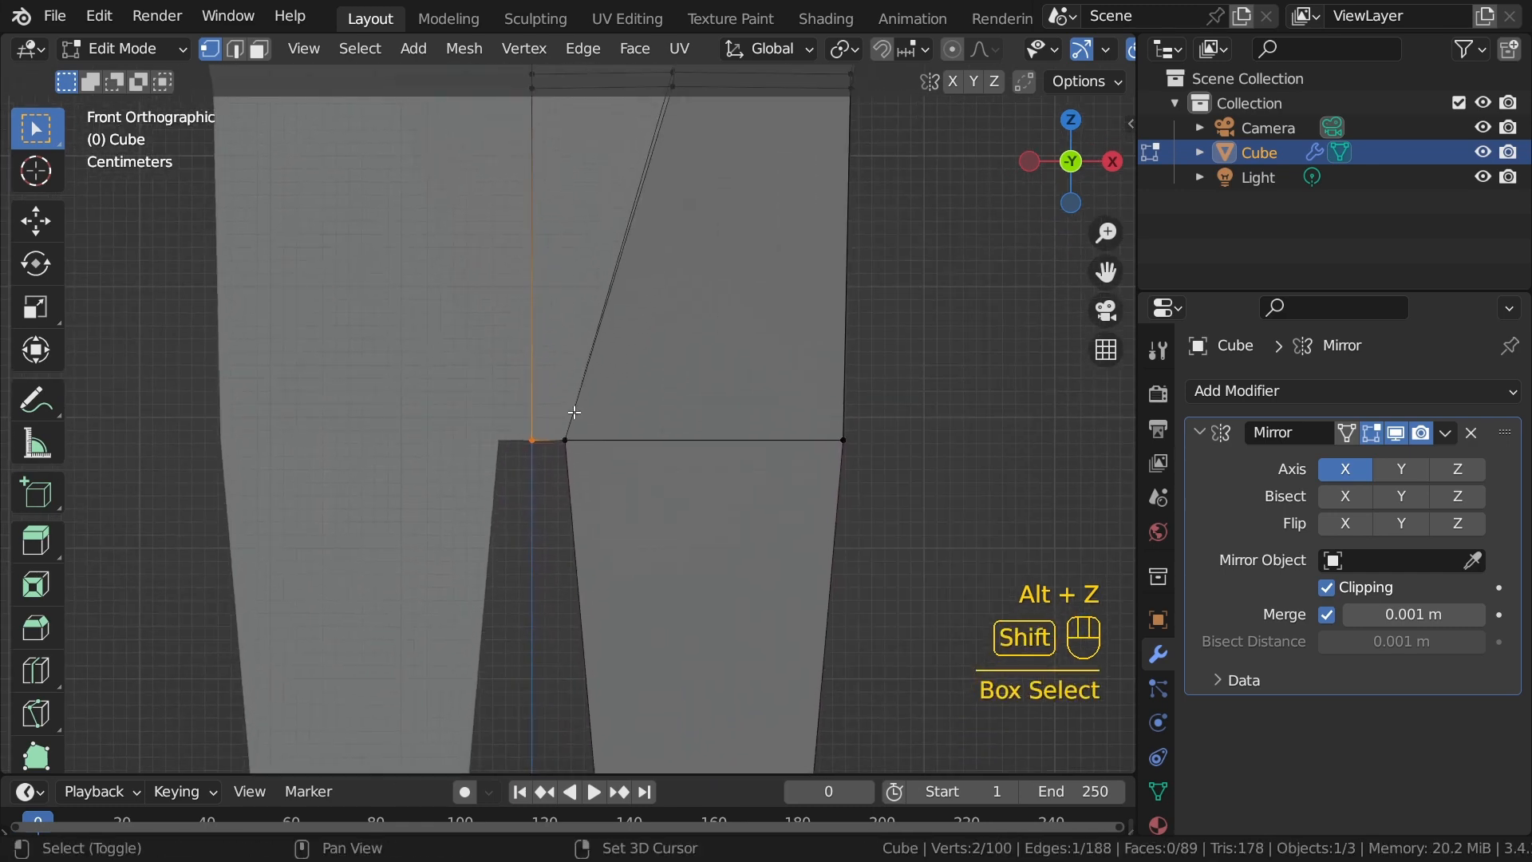
{"action": "scroll", "coordinate": [573, 412], "scroll_direction": "up", "scroll_amount": 4}
{"action": "key", "text": "g"}
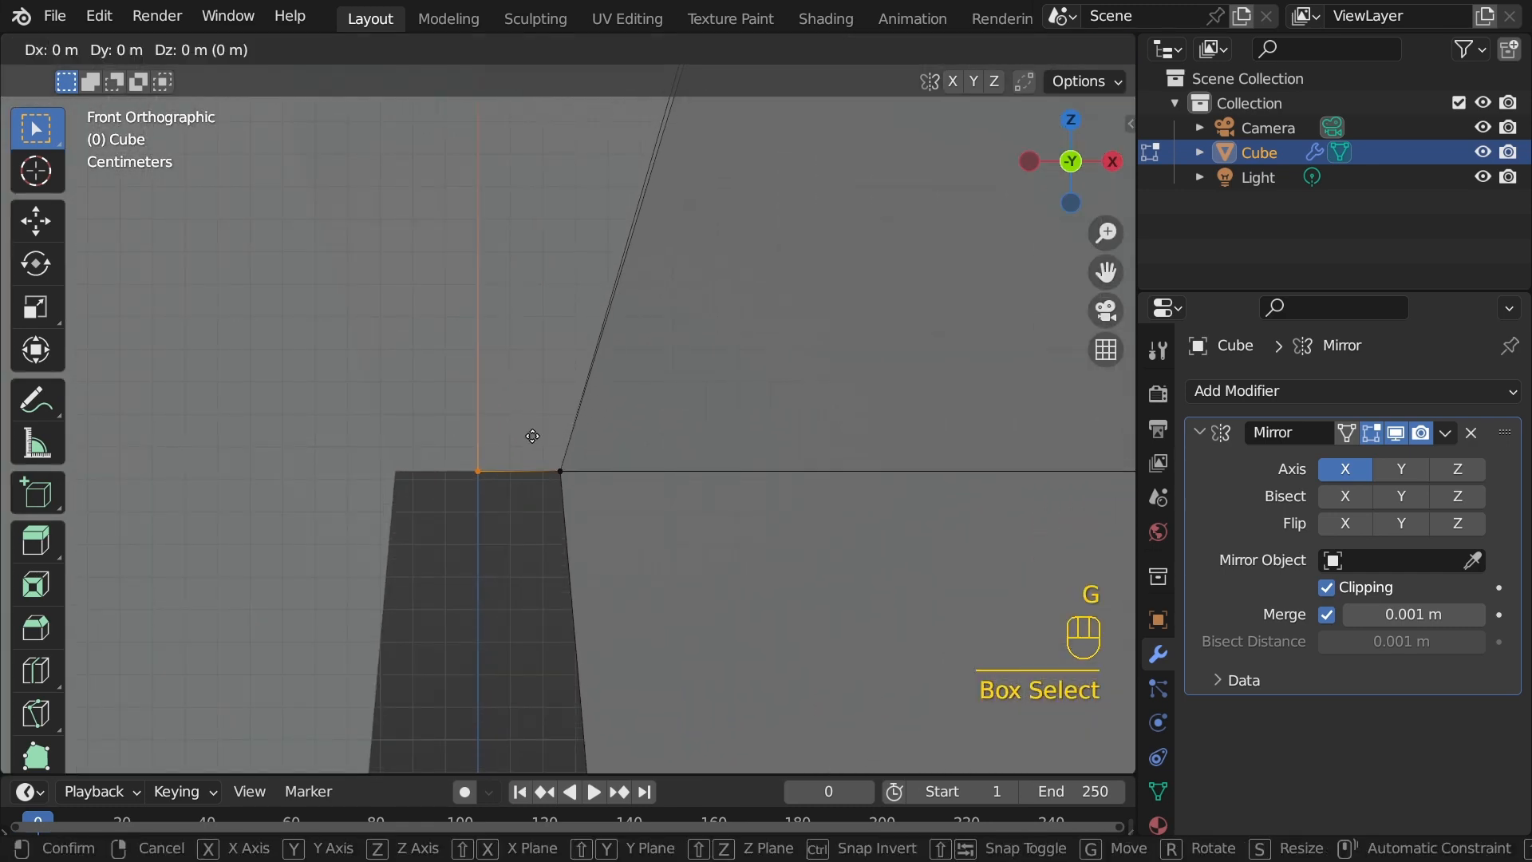
{"action": "key", "text": "z"}
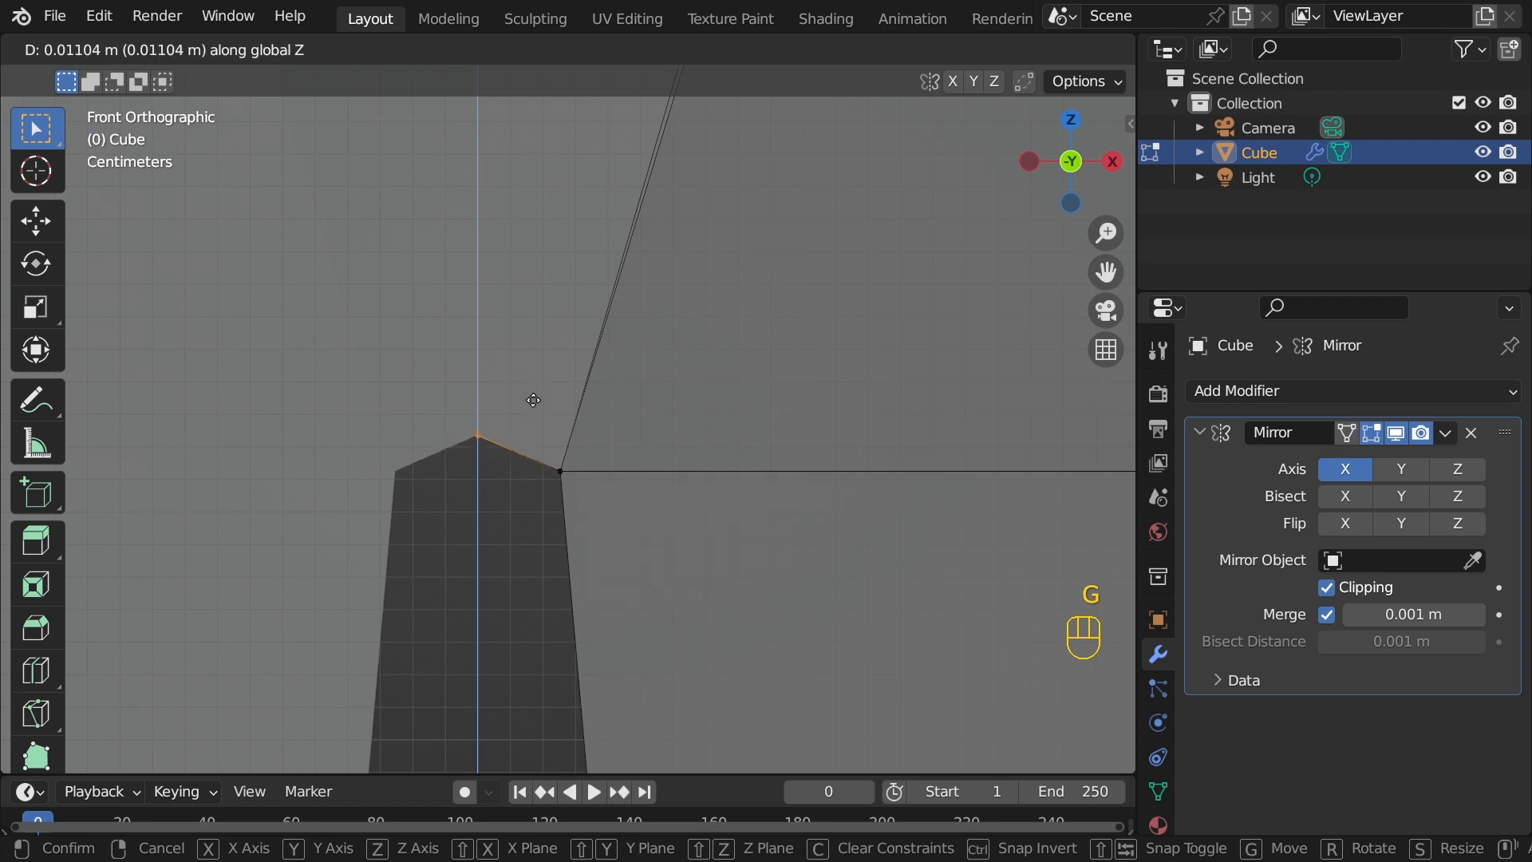
{"action": "left_click", "coordinate": [533, 400]}
Step: Examine the torso and hip proportions in the front view, selecting the row of waist vertices
{"action": "scroll", "coordinate": [606, 431], "scroll_direction": "down", "scroll_amount": 5}
{"action": "key", "text": "alt+z"}
{"action": "key", "text": "alt+z"}
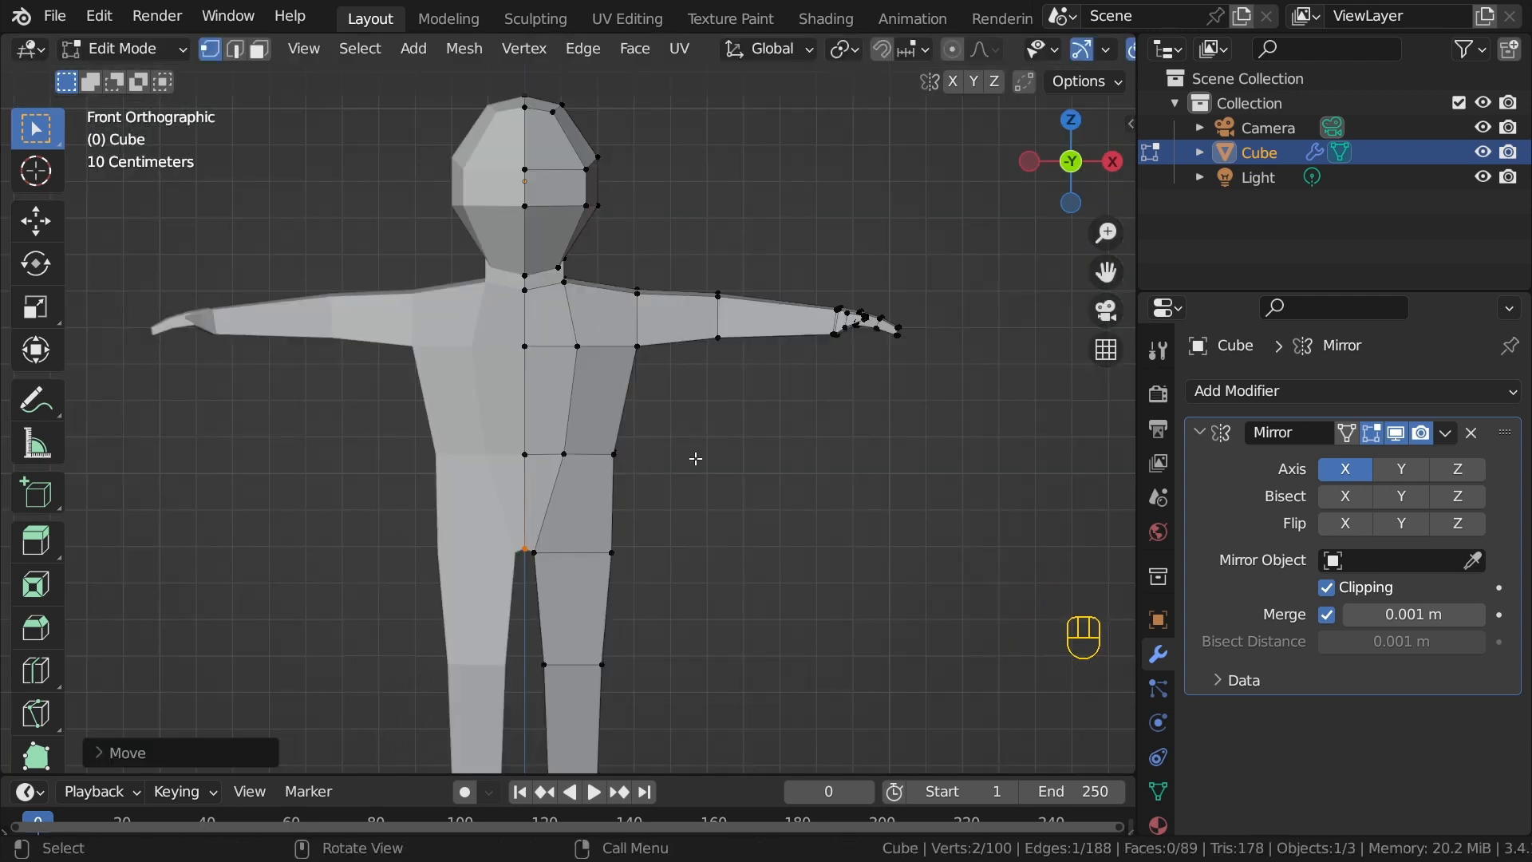
{"action": "middle_click_drag", "start_coordinate": [695, 458], "coordinate": [676, 387], "text": "shift"}
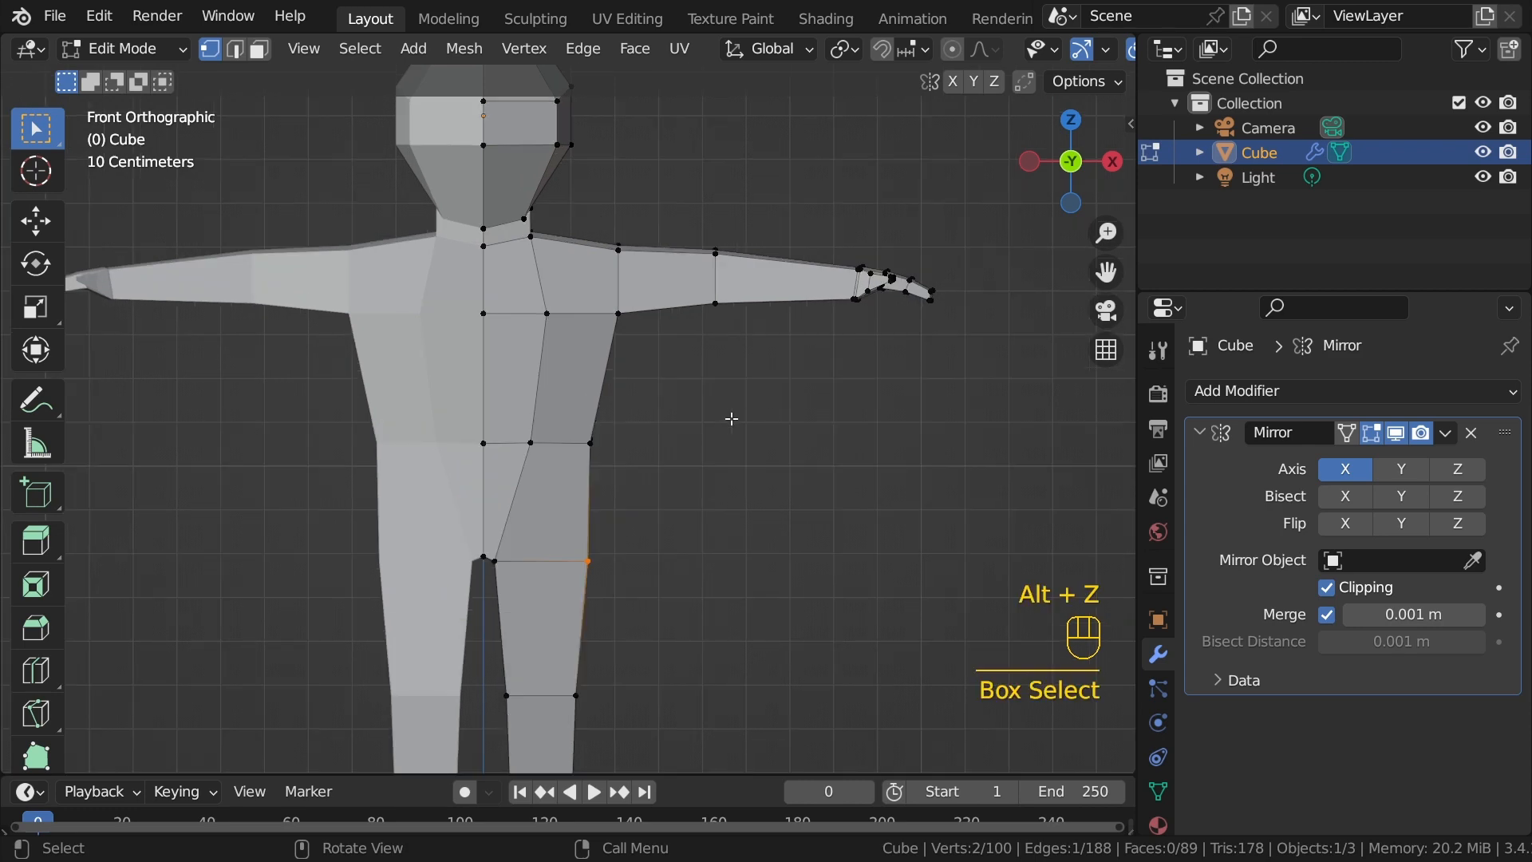
{"action": "key", "text": "alt+z"}
{"action": "left_click_drag", "start_coordinate": [423, 386], "coordinate": [674, 455], "text": "shift"}
{"action": "scroll", "coordinate": [674, 455], "scroll_direction": "up", "scroll_amount": 4}
{"action": "scroll", "coordinate": [514, 427], "scroll_direction": "up", "scroll_amount": 1}
{"action": "middle_click_drag", "start_coordinate": [515, 426], "coordinate": [562, 436], "text": "shift"}
{"action": "scroll", "coordinate": [550, 349], "scroll_direction": "down", "scroll_amount": 4}
{"action": "key", "text": "alt+z"}
{"action": "scroll", "coordinate": [574, 422], "scroll_direction": "down", "scroll_amount": 2}
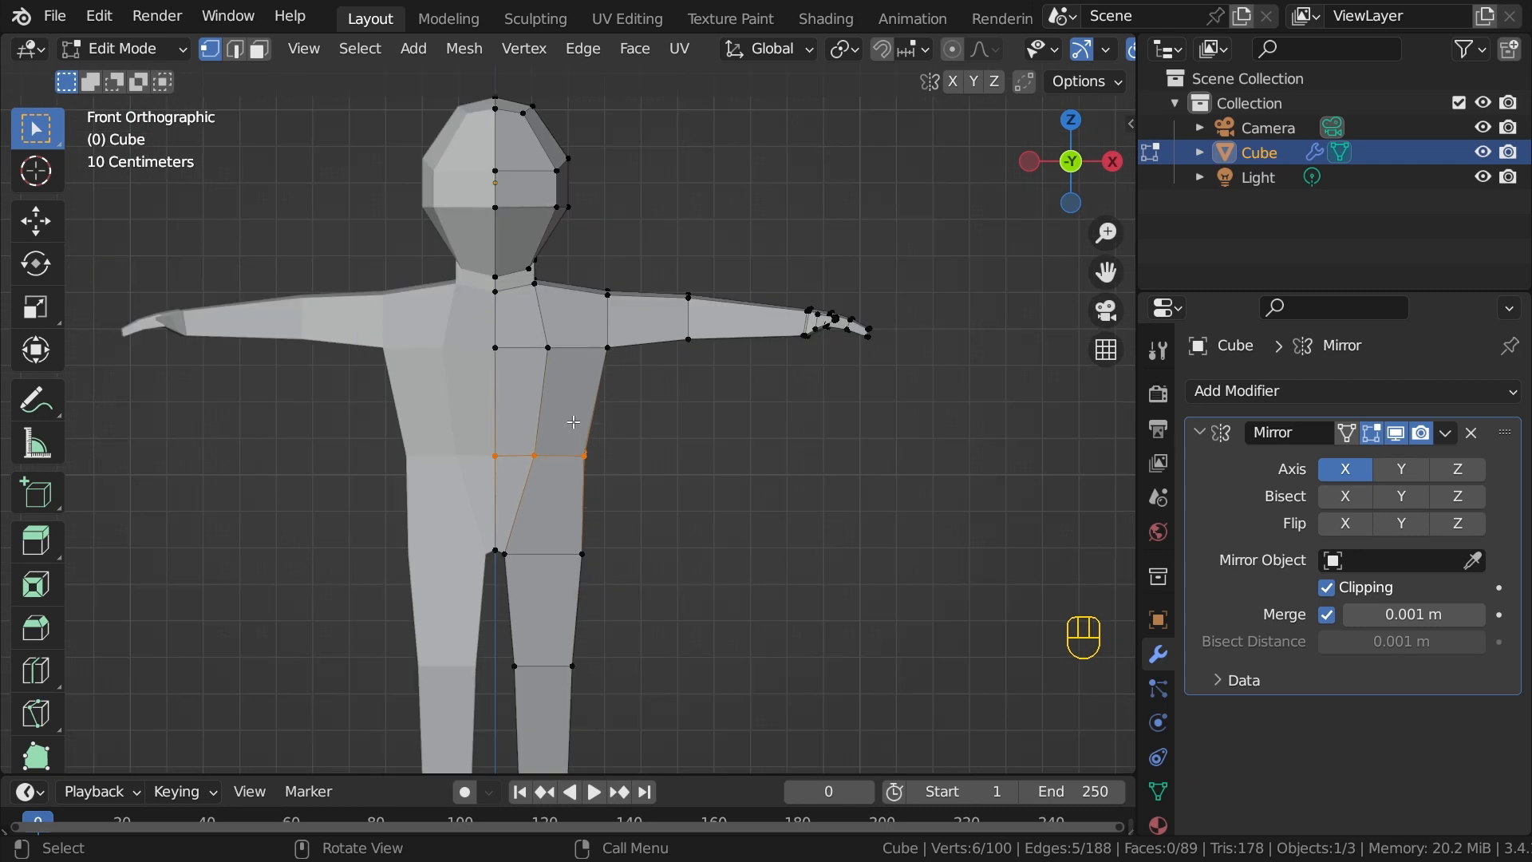
{"action": "middle_click_drag", "start_coordinate": [639, 378], "coordinate": [518, 392], "text": "shift"}
{"action": "scroll", "coordinate": [566, 423], "scroll_direction": "up", "scroll_amount": 2}
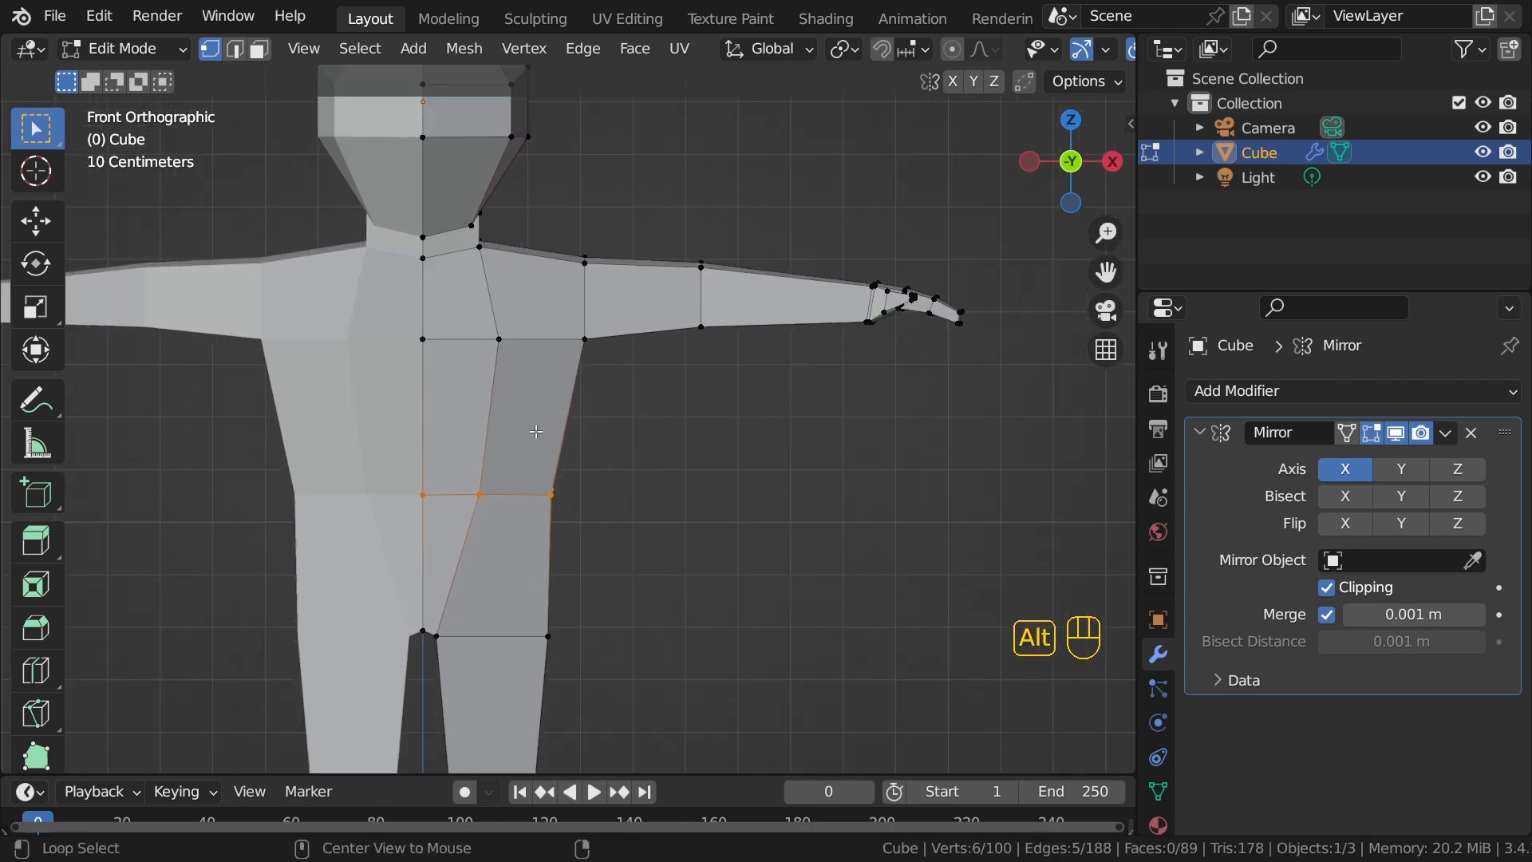
Step: Narrow the waist by selecting its outer side vertices through the mesh and moving them slightly inward
{"action": "key", "text": "alt+z"}
{"action": "left_click_drag", "start_coordinate": [529, 477], "coordinate": [592, 498]}
{"action": "key", "text": "g"}
{"action": "left_click", "coordinate": [593, 494]}
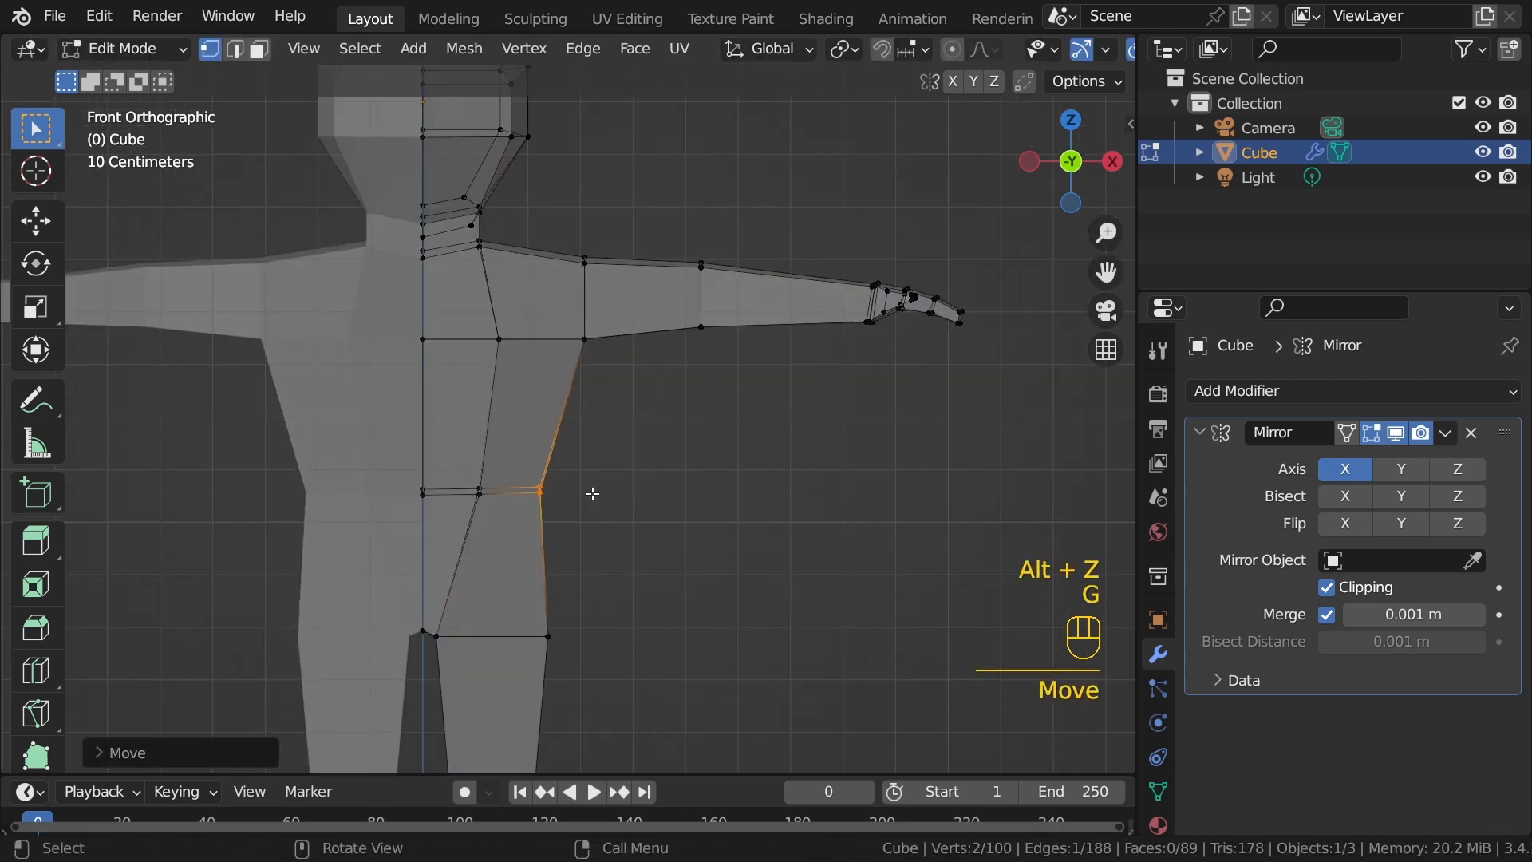
Step: Select the vertices where the arm joins the torso and move them inward about 0.05 m to narrow the shoulders
{"action": "left_click_drag", "start_coordinate": [546, 233], "coordinate": [575, 290]}
{"action": "left_click_drag", "start_coordinate": [628, 376], "coordinate": [629, 376]}
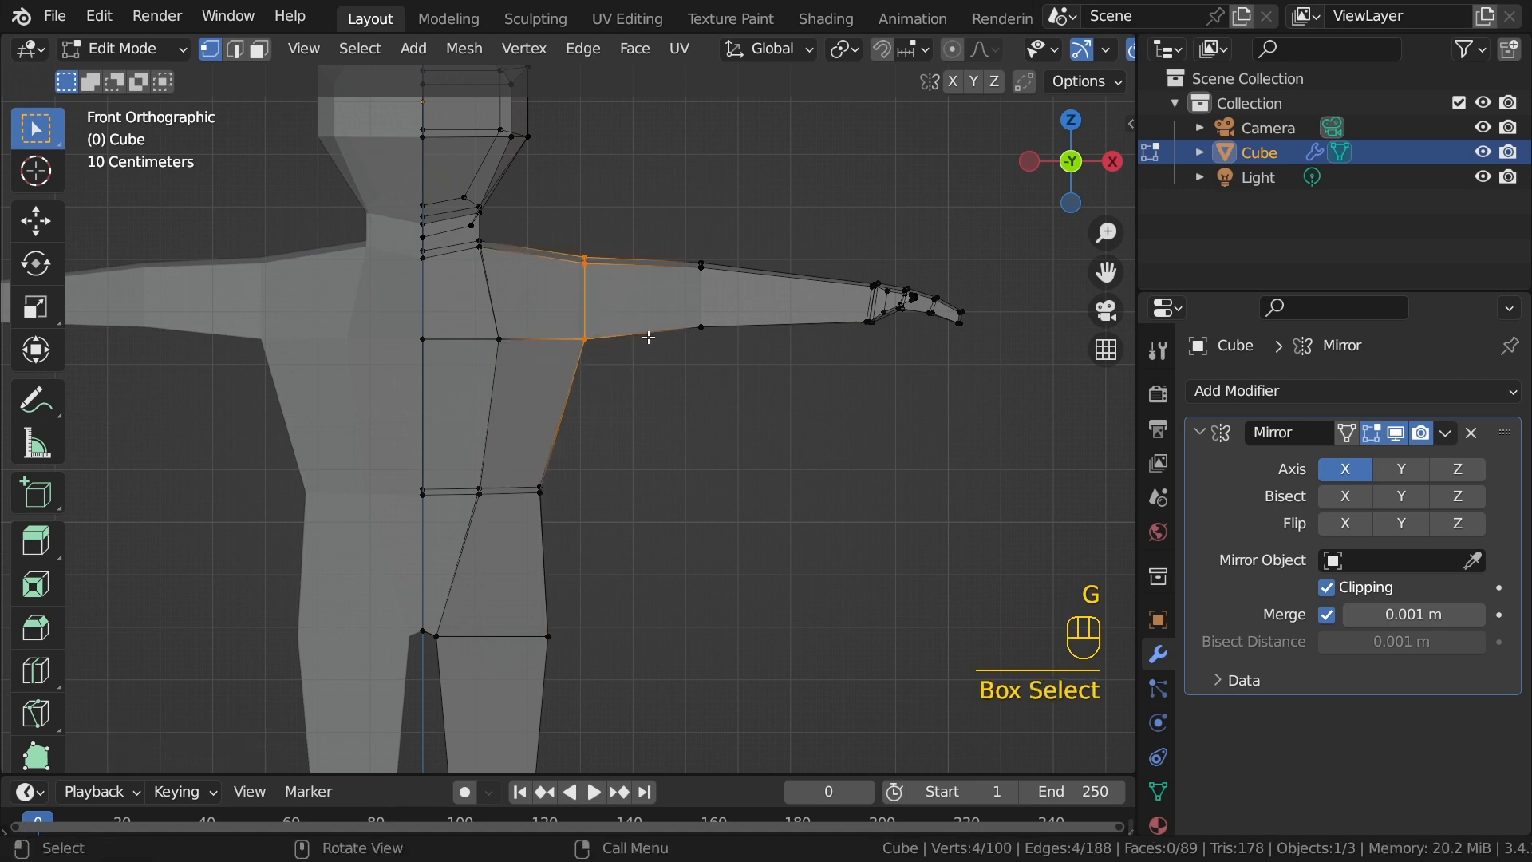
{"action": "key", "text": "g"}
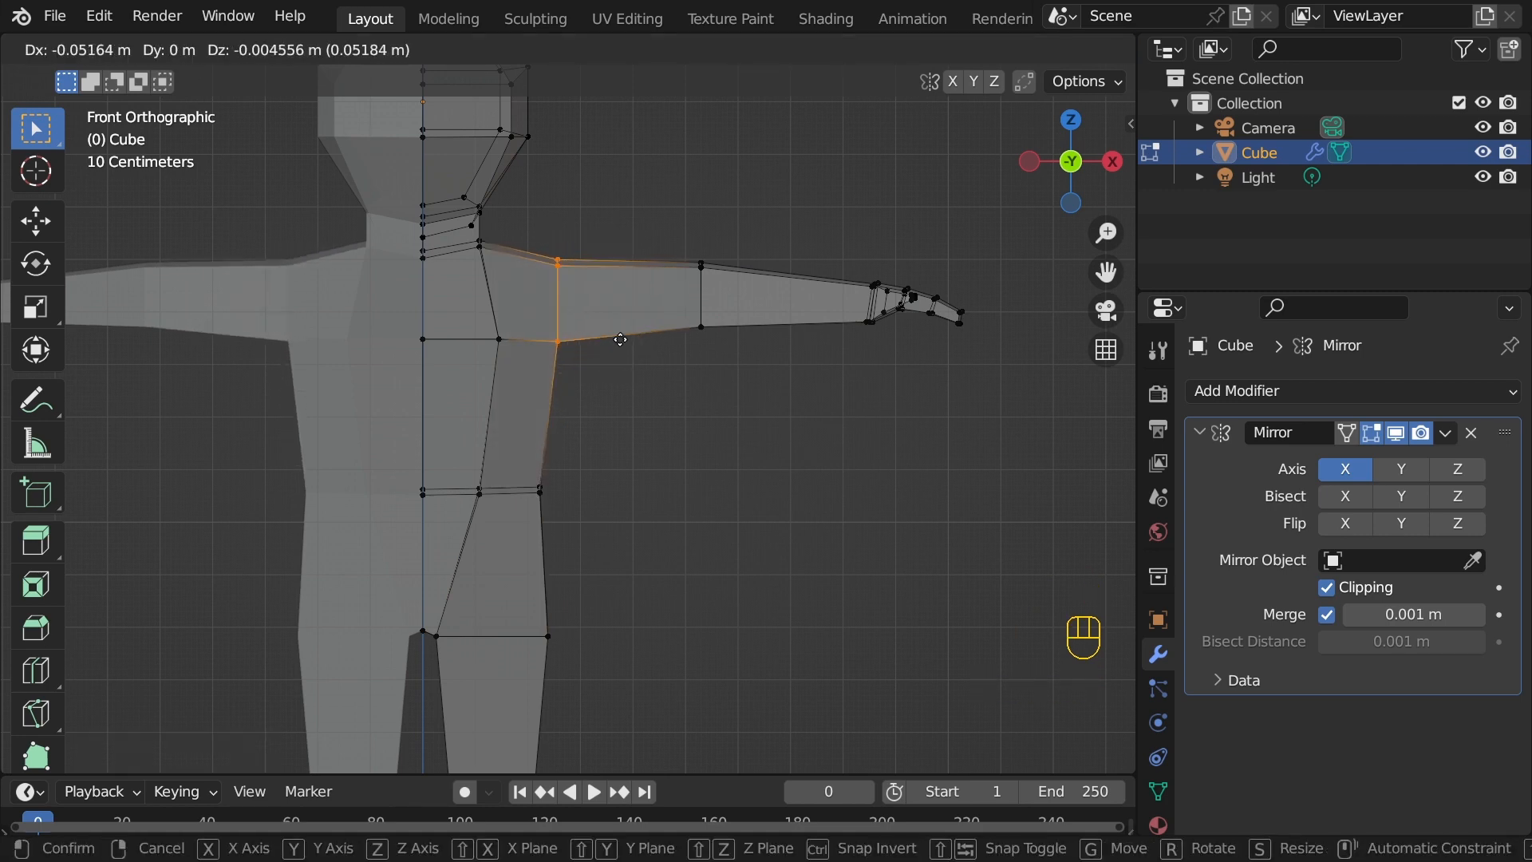
{"action": "left_click", "coordinate": [619, 339]}
Step: Select the middle chest-level vertices between the centre line and the armpit and move them slightly inward
{"action": "left_click_drag", "start_coordinate": [455, 307], "coordinate": [528, 385]}
{"action": "key", "text": "g"}
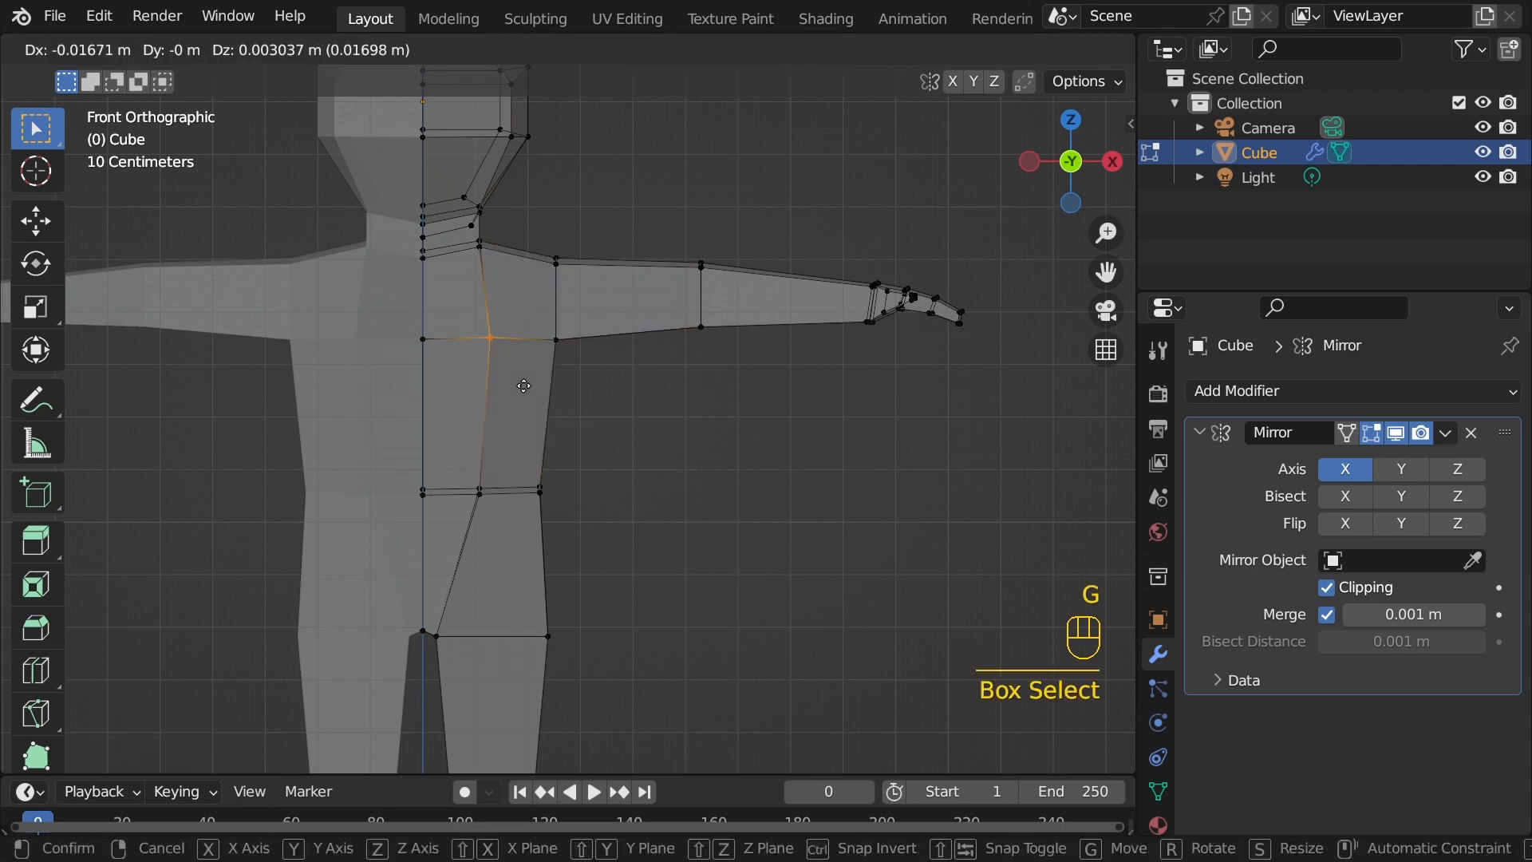
{"action": "left_click", "coordinate": [518, 386]}
Step: From behind, select the middle waist vertex on the back and vertex-slide it toward the centre line
{"action": "key", "text": "alt+z"}
{"action": "middle_click_drag", "start_coordinate": [516, 386], "coordinate": [532, 170], "text": "alt"}
{"action": "key", "text": "alt+z"}
{"action": "scroll", "coordinate": [633, 397], "scroll_direction": "up", "scroll_amount": 6}
{"action": "left_click", "coordinate": [436, 237]}
{"action": "key", "text": "g"}
{"action": "key", "text": "g"}
{"action": "left_click", "coordinate": [551, 285]}
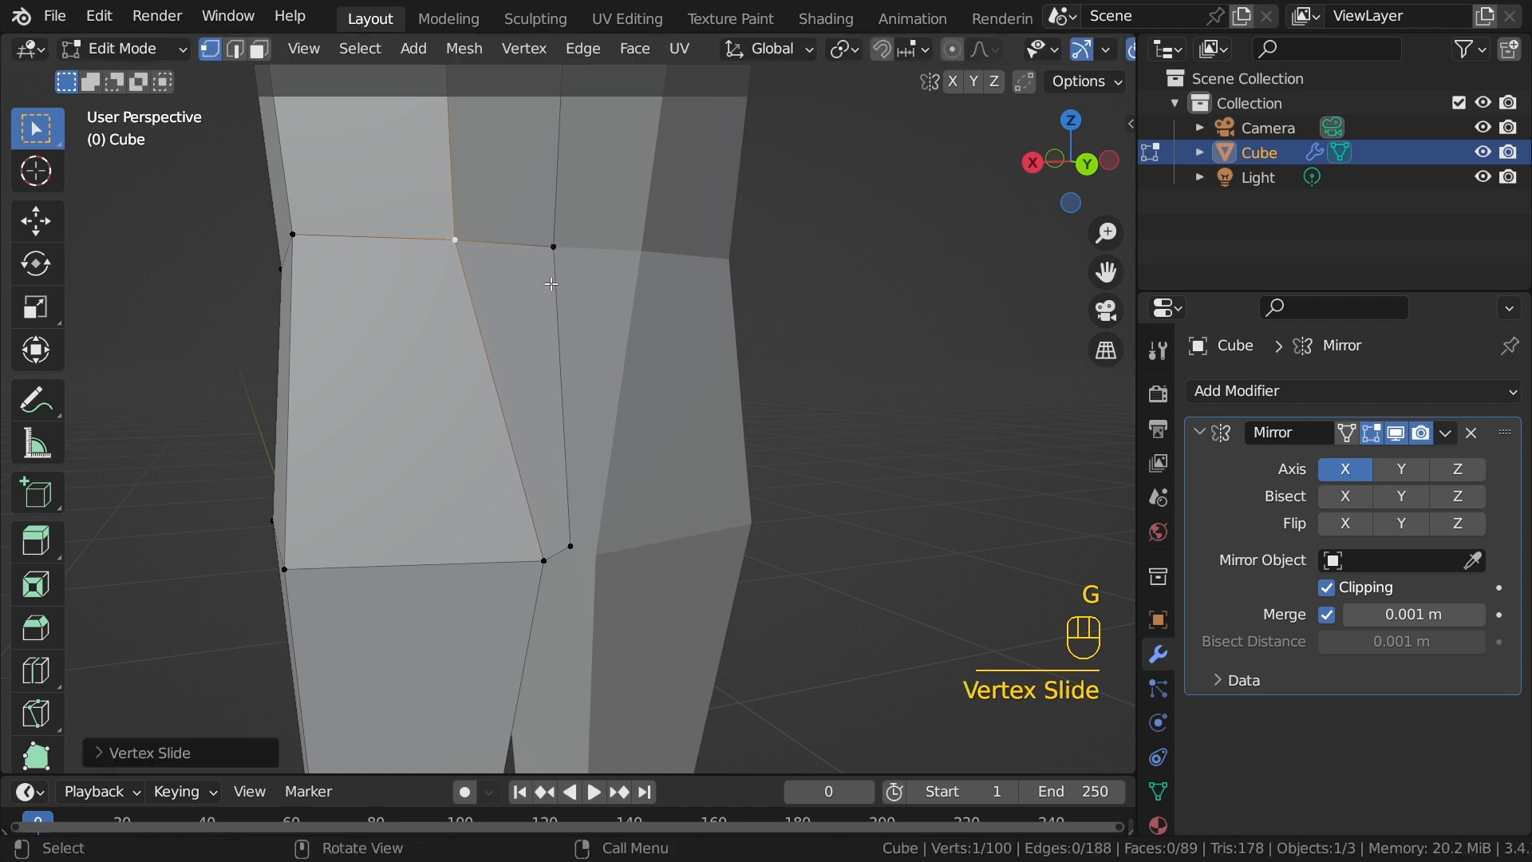
Step: Try moving the centre vertex of the upper back forward in the right side view, and undo the move
{"action": "middle_click_drag", "start_coordinate": [610, 194], "coordinate": [588, 420], "text": "shift"}
{"action": "scroll", "coordinate": [588, 423], "scroll_direction": "down", "scroll_amount": 3}
{"action": "middle_click_drag", "start_coordinate": [556, 317], "coordinate": [584, 351]}
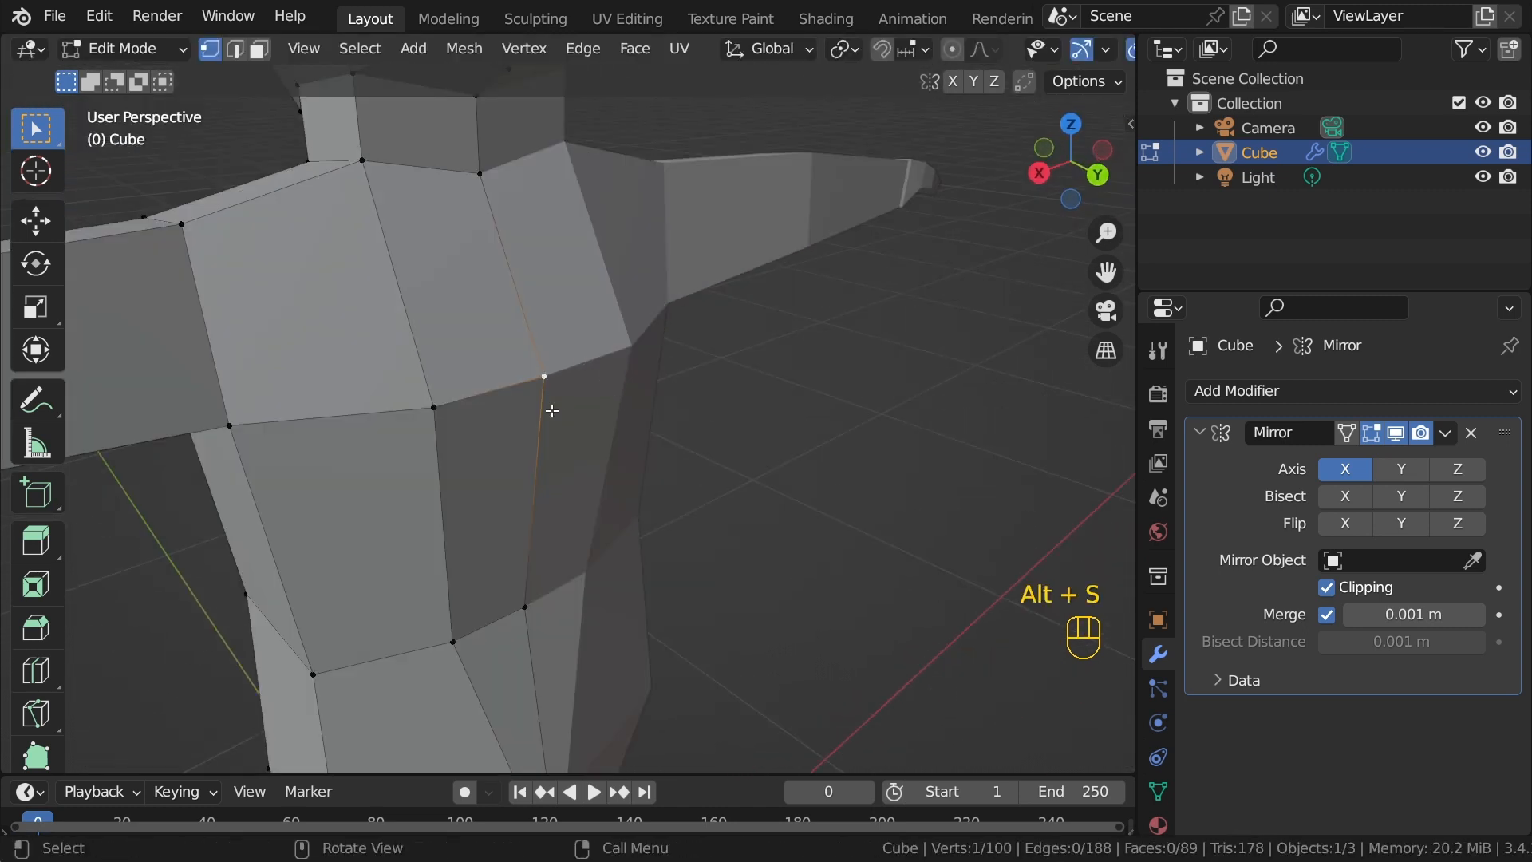
{"action": "middle_click_drag", "start_coordinate": [528, 406], "coordinate": [668, 403], "text": "alt"}
{"action": "key", "text": "alt+z"}
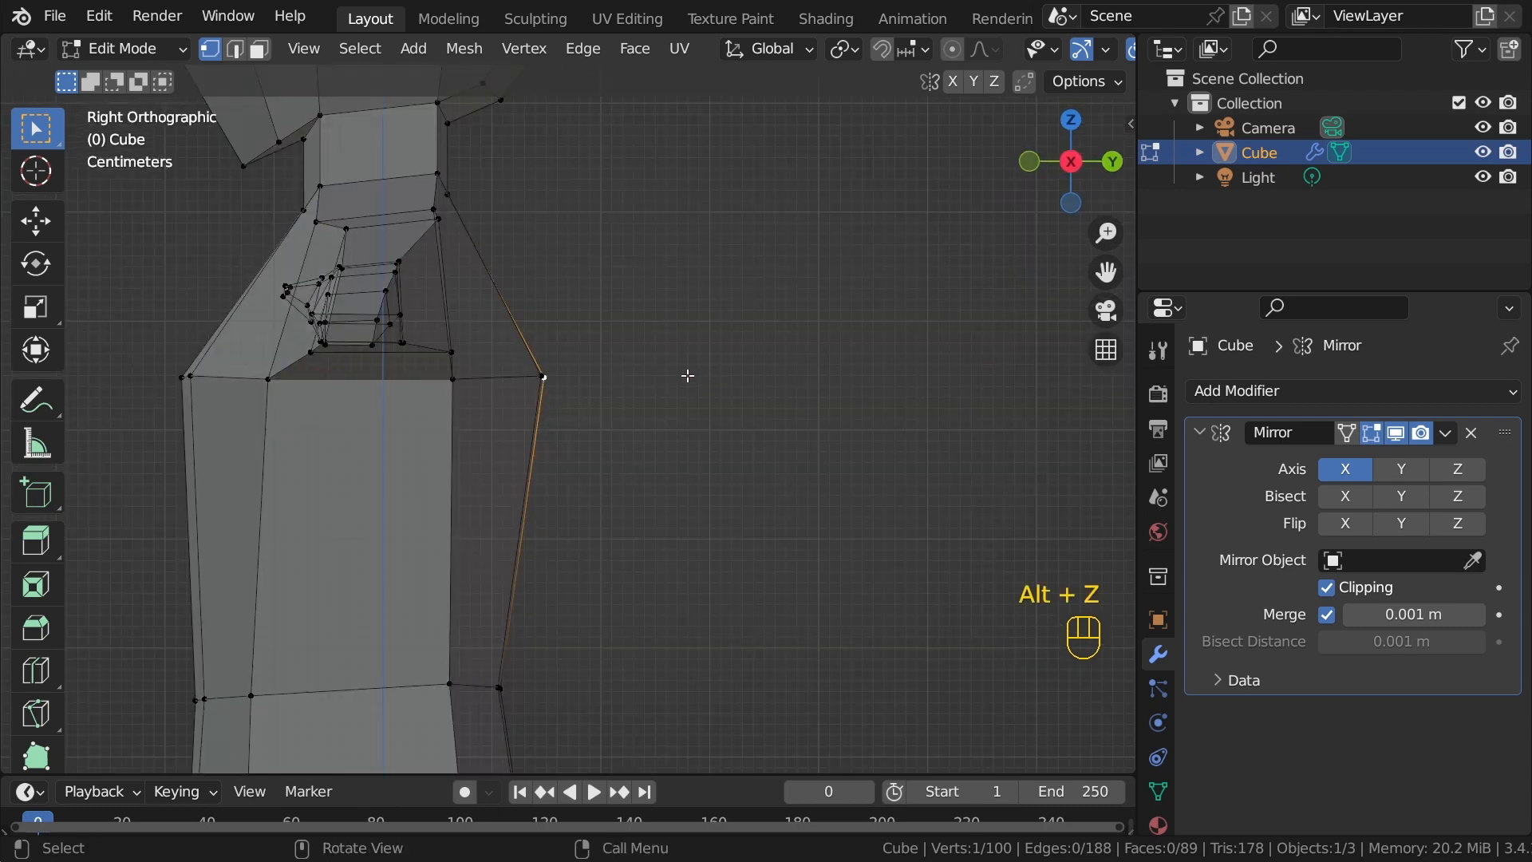
{"action": "key", "text": "g"}
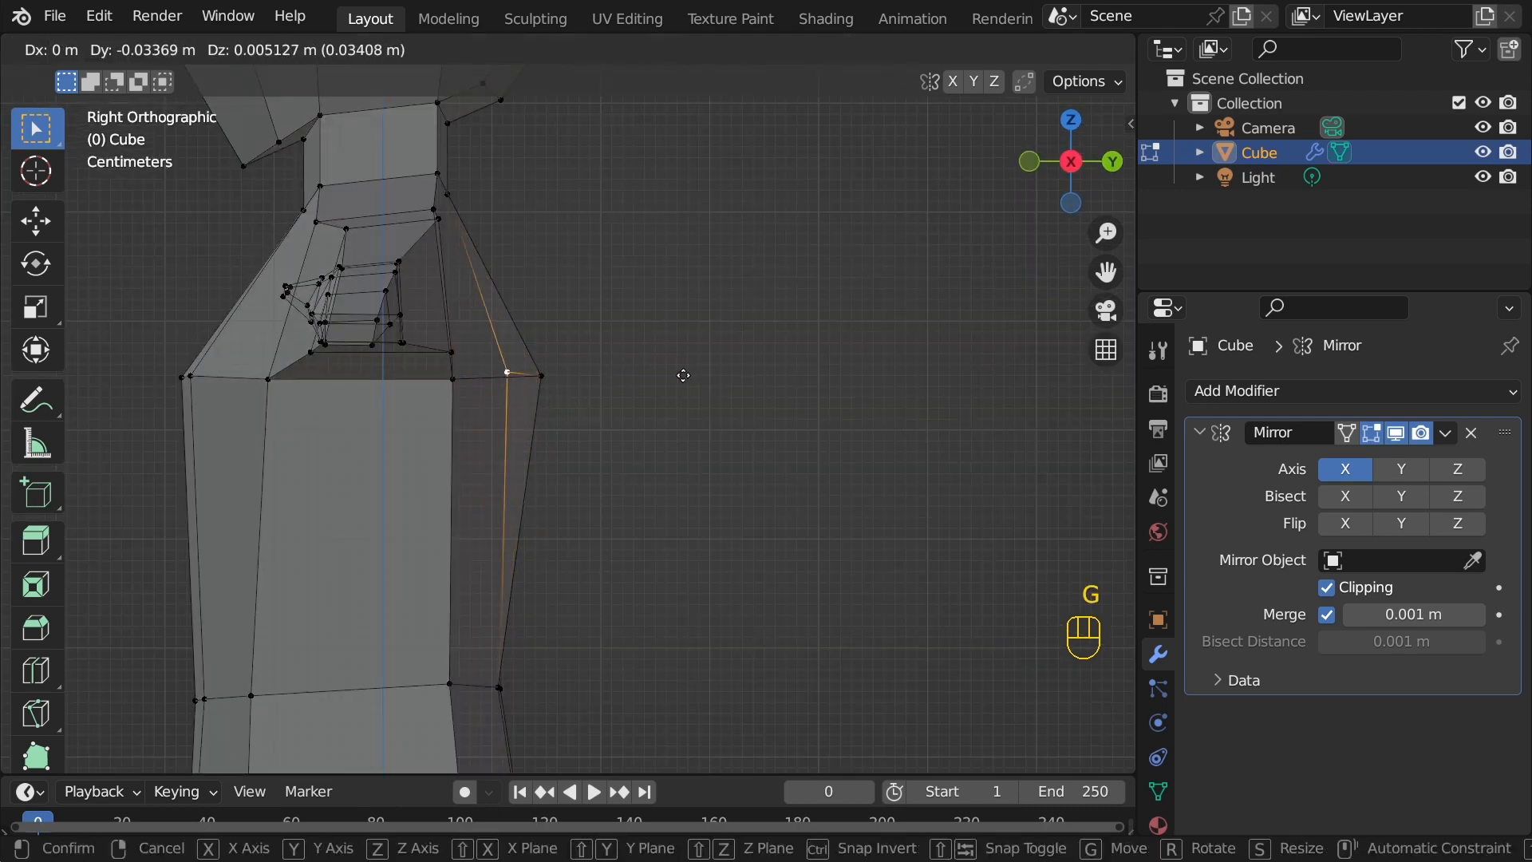
{"action": "left_click", "coordinate": [650, 378]}
{"action": "middle_click_drag", "start_coordinate": [649, 379], "coordinate": [530, 393]}
{"action": "key", "text": "ctrl+z"}
{"action": "key", "text": "alt+z"}
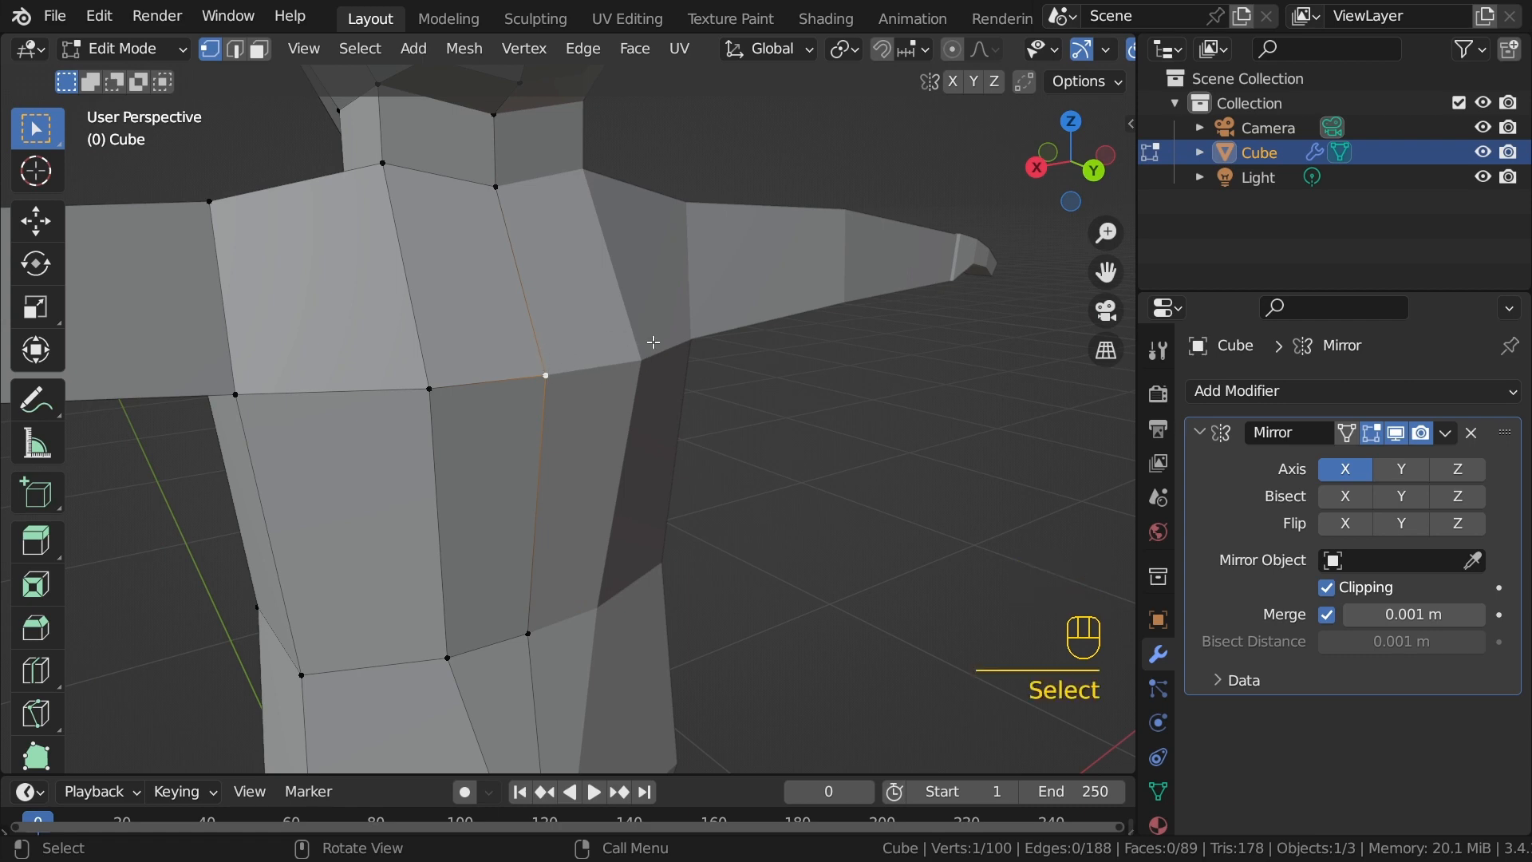
Step: Use Shrink/Fatten to push the centre vertex of the upper back inward and the centre vertex at the neck's rear base slightly outward
{"action": "key", "text": "alt+s"}
{"action": "right_click", "coordinate": [667, 252]}
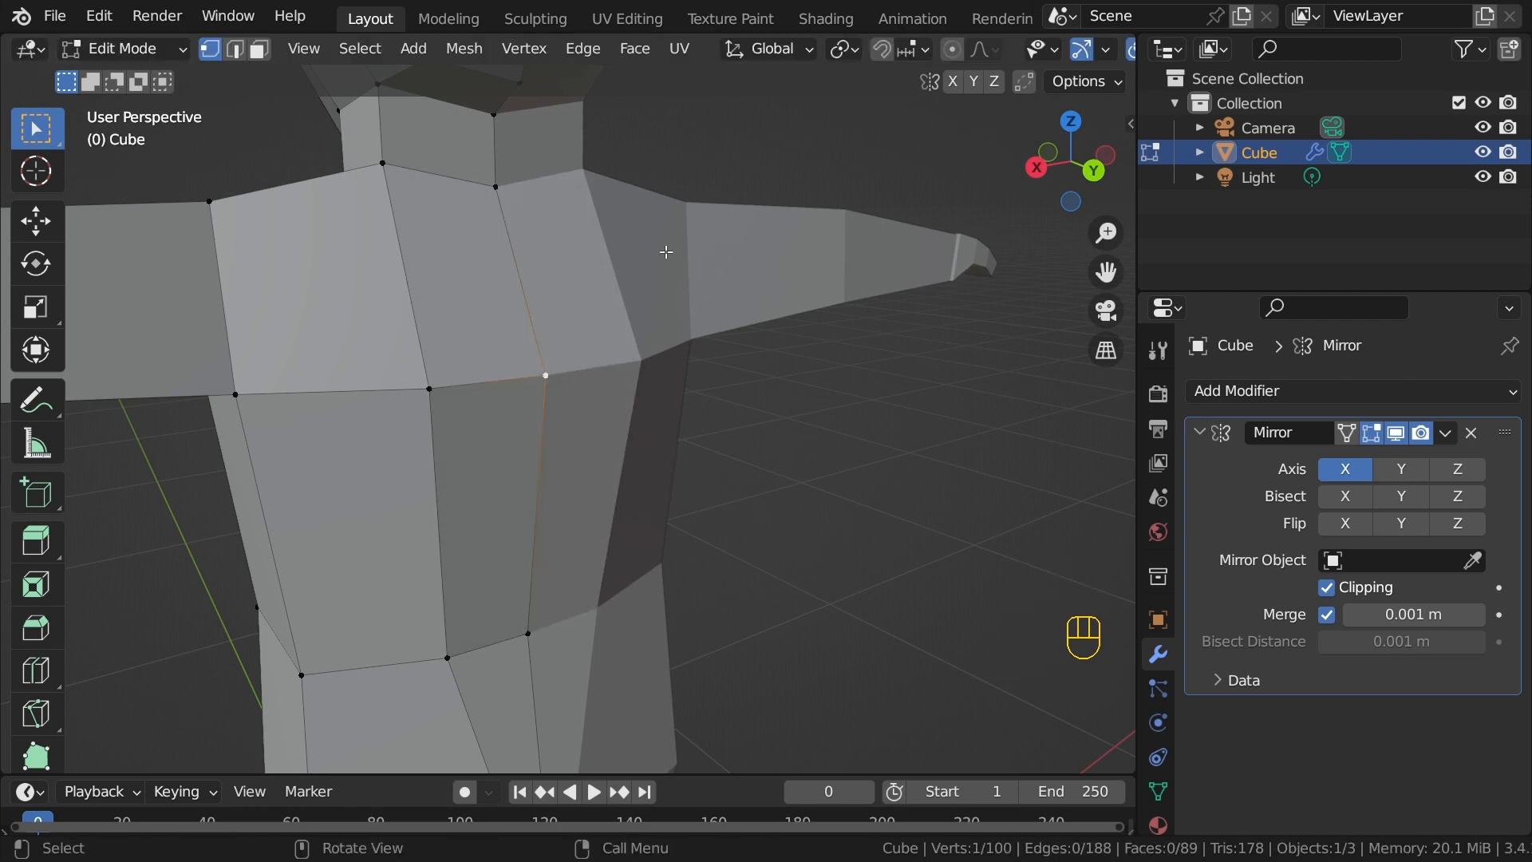
{"action": "key", "text": "alt+s"}
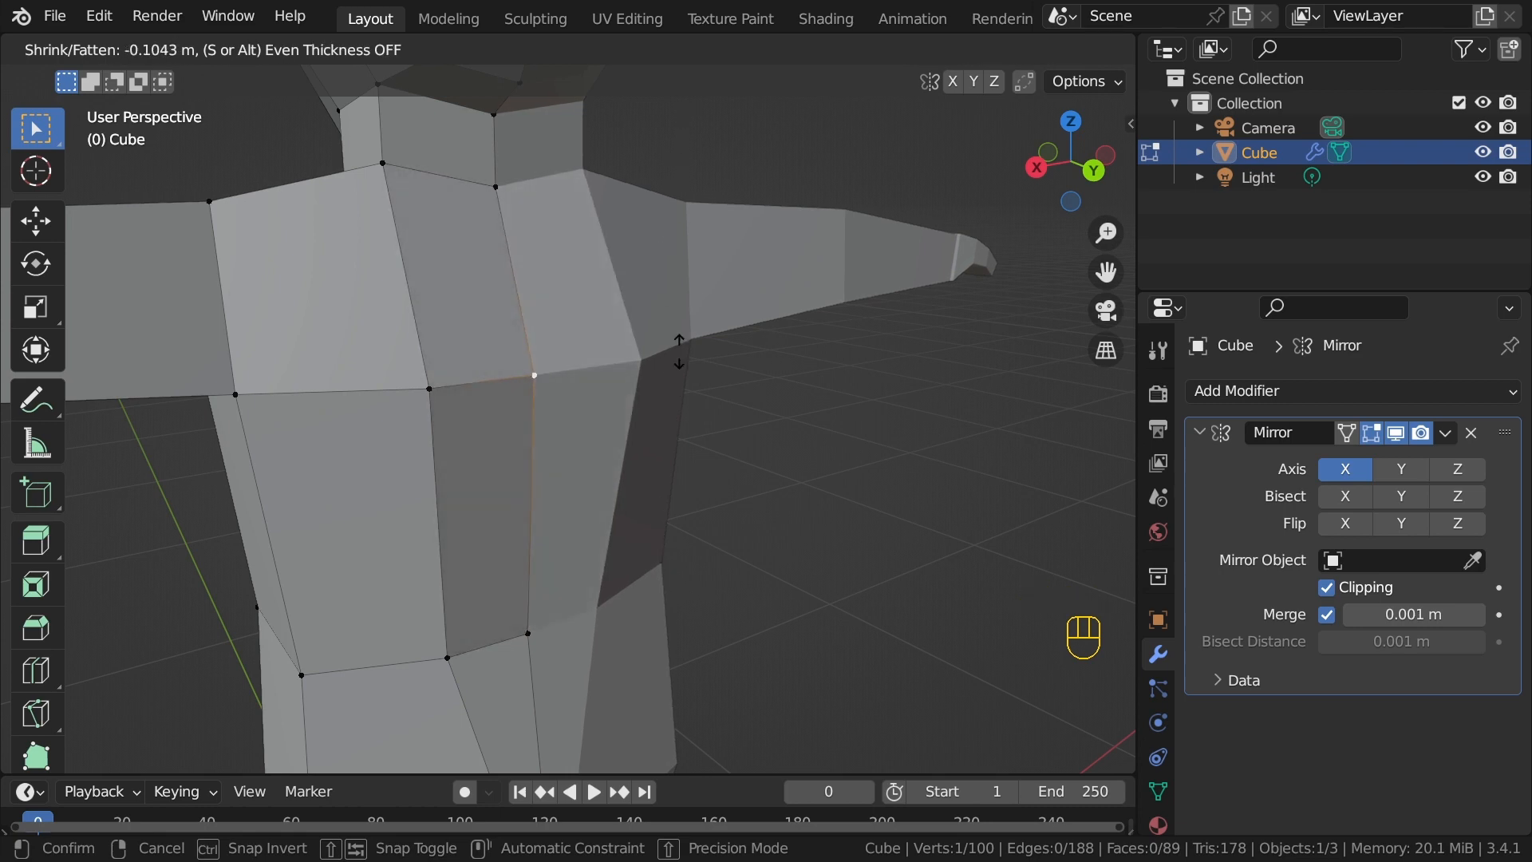
{"action": "left_click", "coordinate": [535, 325]}
{"action": "key", "text": "alt+s"}
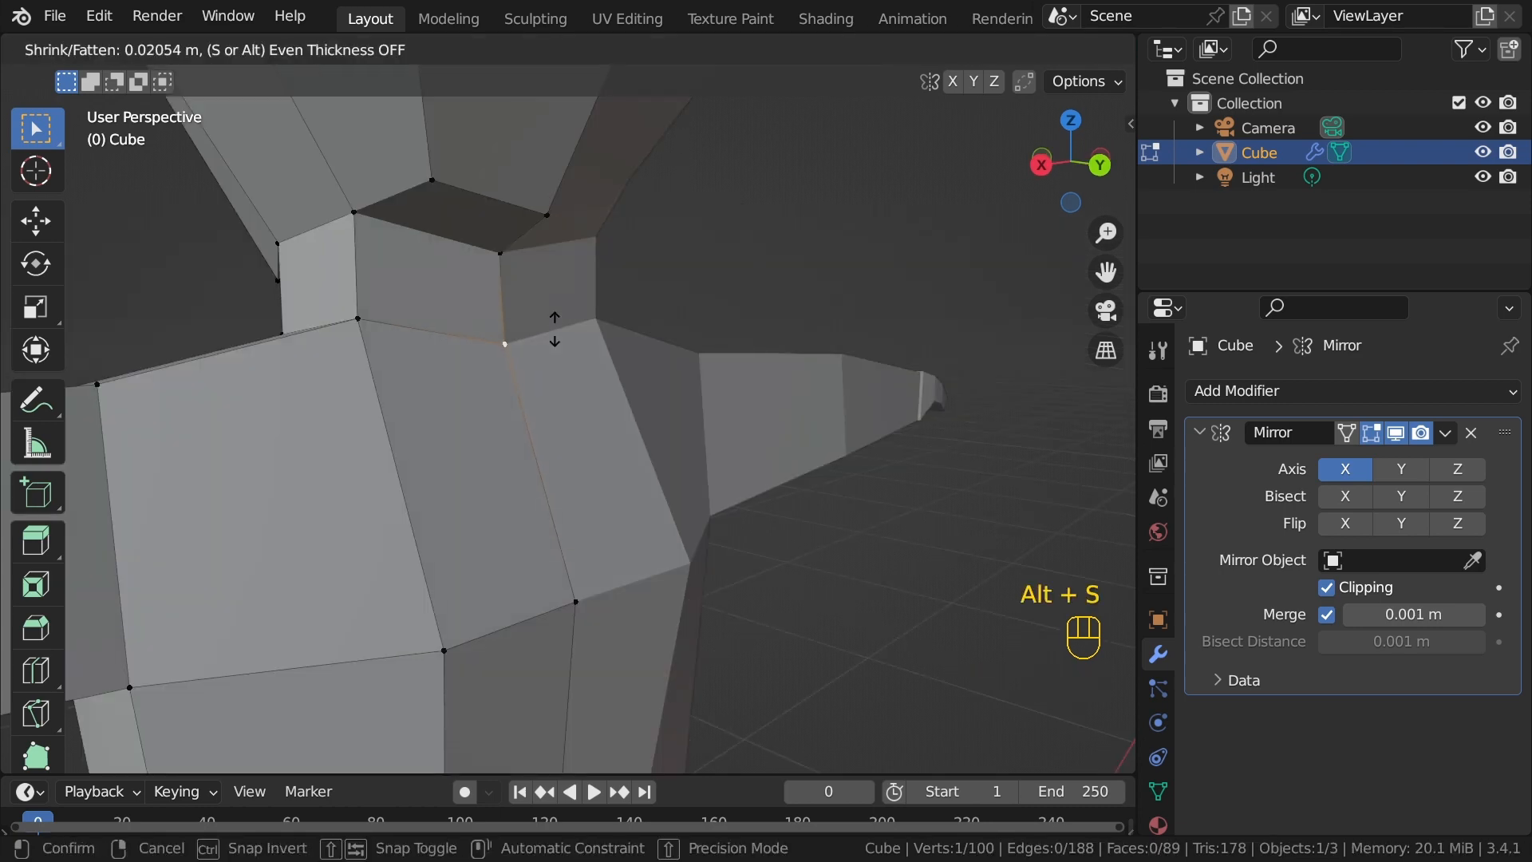
{"action": "left_click", "coordinate": [551, 317]}
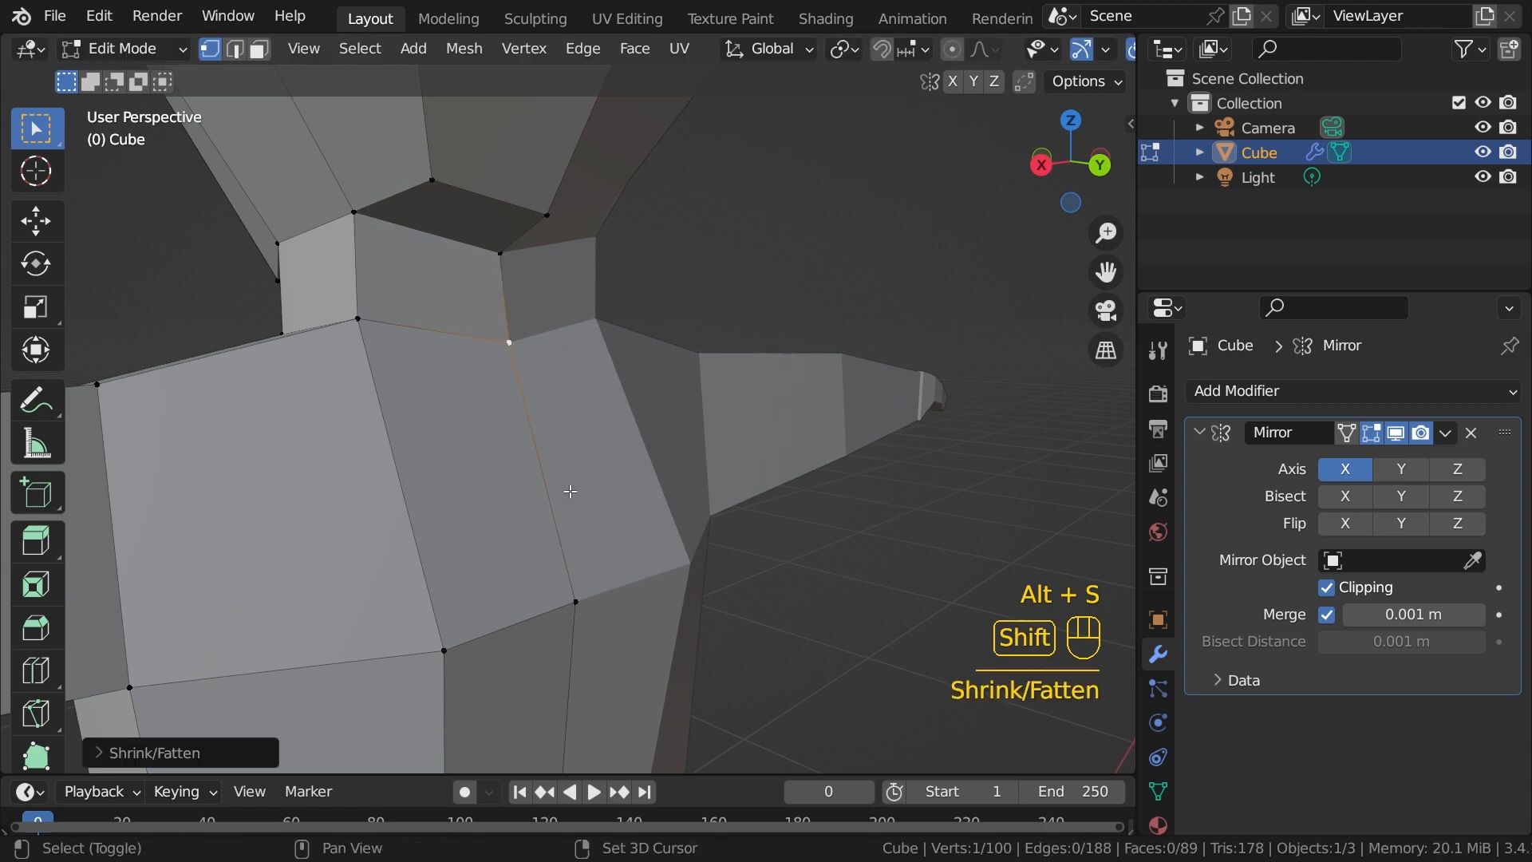
Step: Vertex-slide the upper-back vertex beside the centre line and the one above it at the neck base toward the centre
{"action": "middle_click_drag", "start_coordinate": [577, 496], "coordinate": [614, 348], "text": "shift"}
{"action": "middle_click_drag", "start_coordinate": [524, 398], "coordinate": [521, 400]}
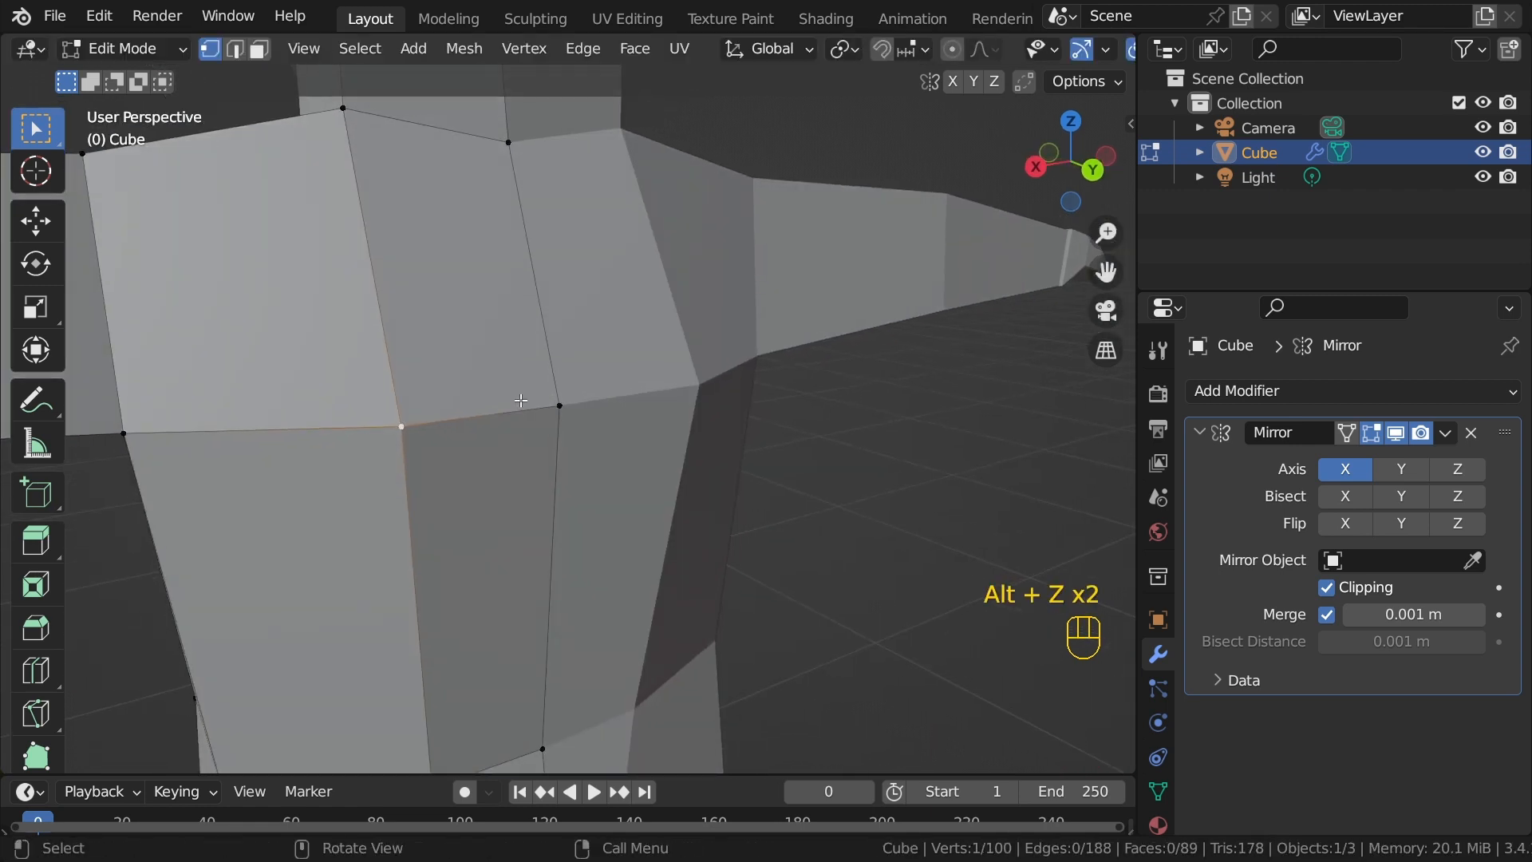
{"action": "key", "text": "g"}
{"action": "key", "text": "g"}
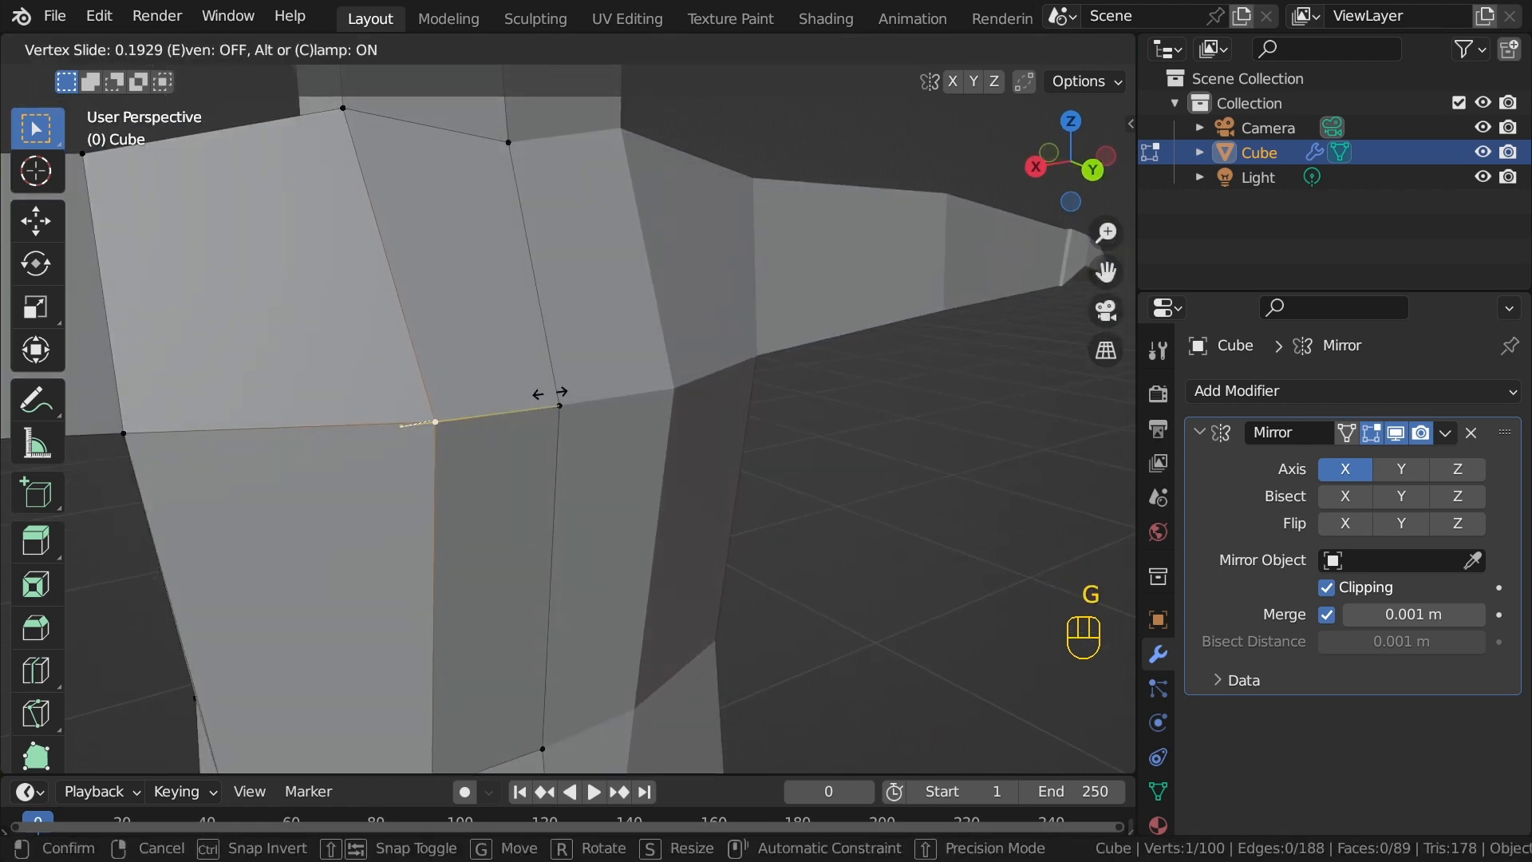
{"action": "left_click", "coordinate": [472, 187]}
{"action": "middle_click_drag", "start_coordinate": [471, 187], "coordinate": [525, 359], "text": "shift"}
{"action": "left_click", "coordinate": [412, 304]}
{"action": "key", "text": "g"}
{"action": "key", "text": "g"}
{"action": "left_click", "coordinate": [438, 308]}
{"action": "scroll", "coordinate": [494, 286], "scroll_direction": "down", "scroll_amount": 1}
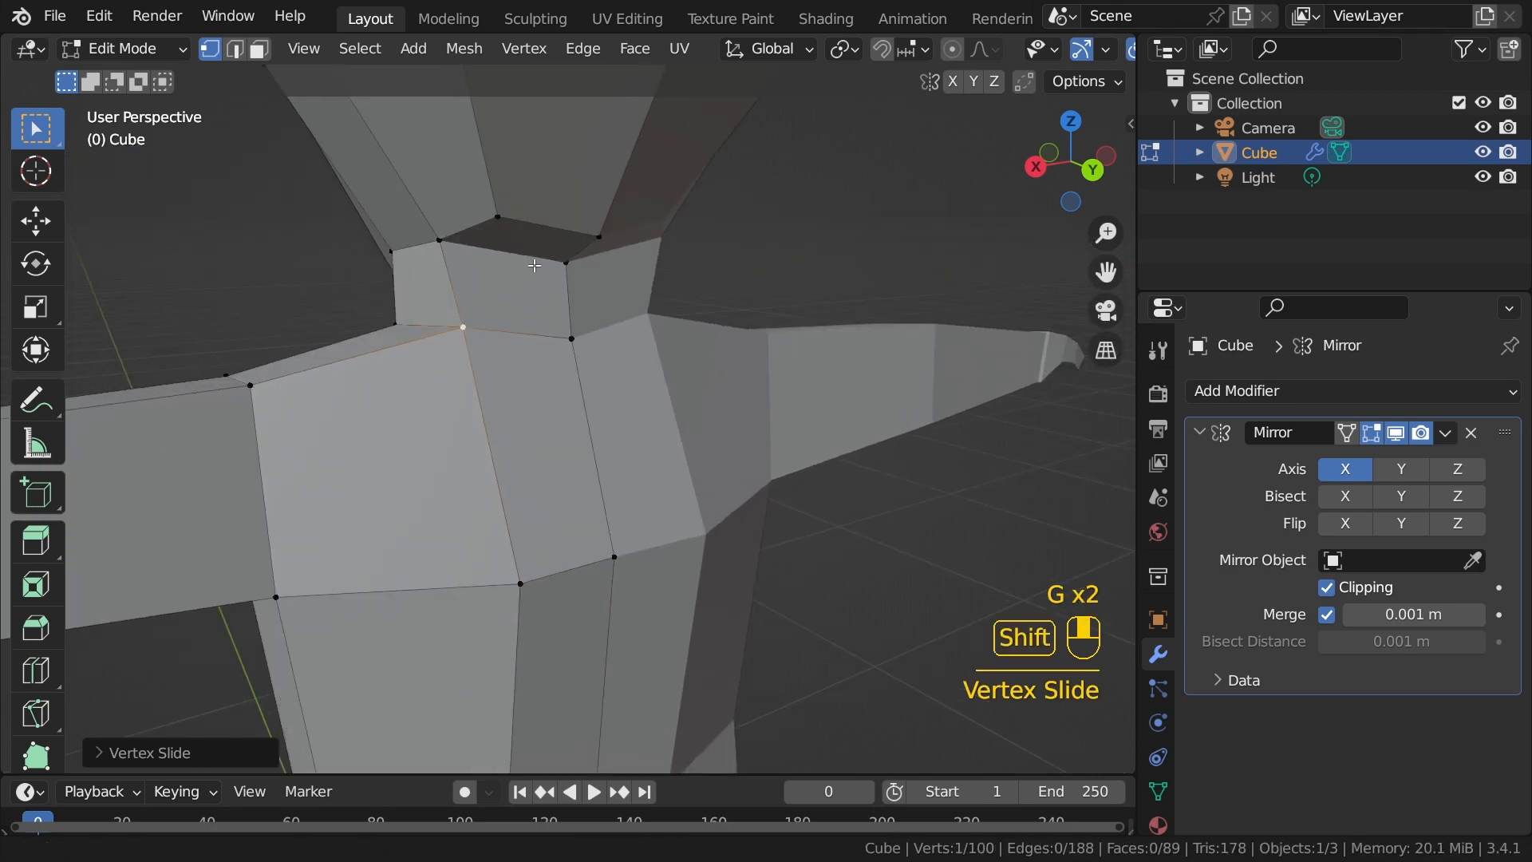
Step: In front view, select the two top vertices where the arm meets the shoulder and lower them along Z
{"action": "middle_click_drag", "start_coordinate": [535, 263], "coordinate": [565, 368], "text": "shift"}
{"action": "middle_click_drag", "start_coordinate": [558, 364], "coordinate": [670, 359]}
{"action": "middle_click_drag", "start_coordinate": [363, 380], "coordinate": [726, 383]}
{"action": "middle_click_drag", "start_coordinate": [914, 423], "coordinate": [641, 322], "text": "shift"}
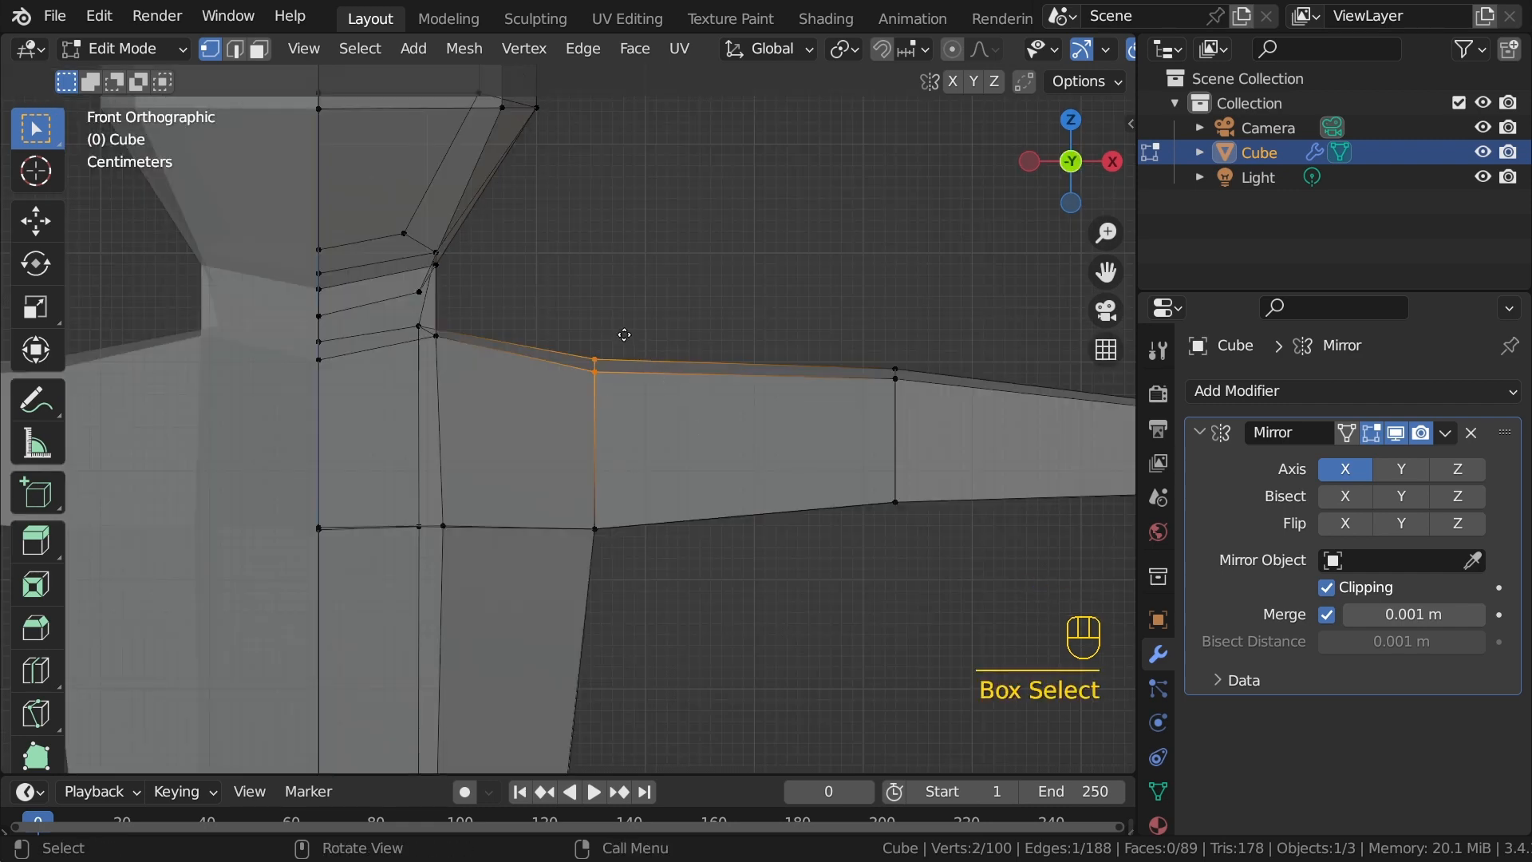
{"action": "key", "text": "g"}
{"action": "key", "text": "z"}
{"action": "left_click", "coordinate": [618, 364]}
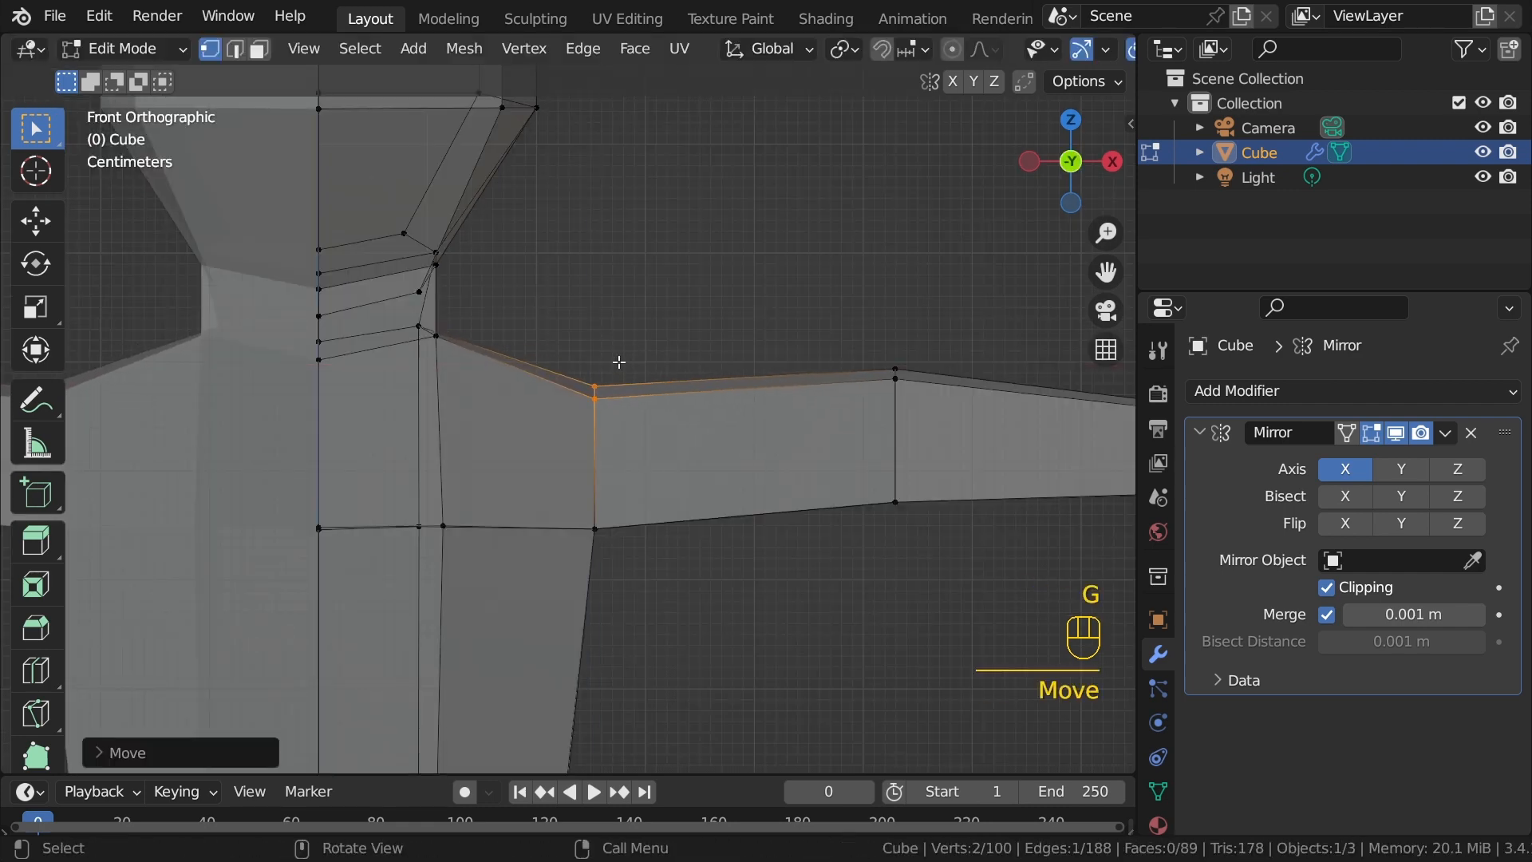
Step: Select the two top vertices at the elbow and move them along Z to even out the arm's upper line
{"action": "scroll", "coordinate": [883, 410], "scroll_direction": "down", "scroll_amount": 2}
{"action": "middle_click_drag", "start_coordinate": [882, 410], "coordinate": [655, 404], "text": "shift"}
{"action": "scroll", "coordinate": [654, 404], "scroll_direction": "up", "scroll_amount": 2}
{"action": "left_click_drag", "start_coordinate": [533, 389], "coordinate": [595, 311]}
{"action": "key", "text": "g"}
{"action": "key", "text": "z"}
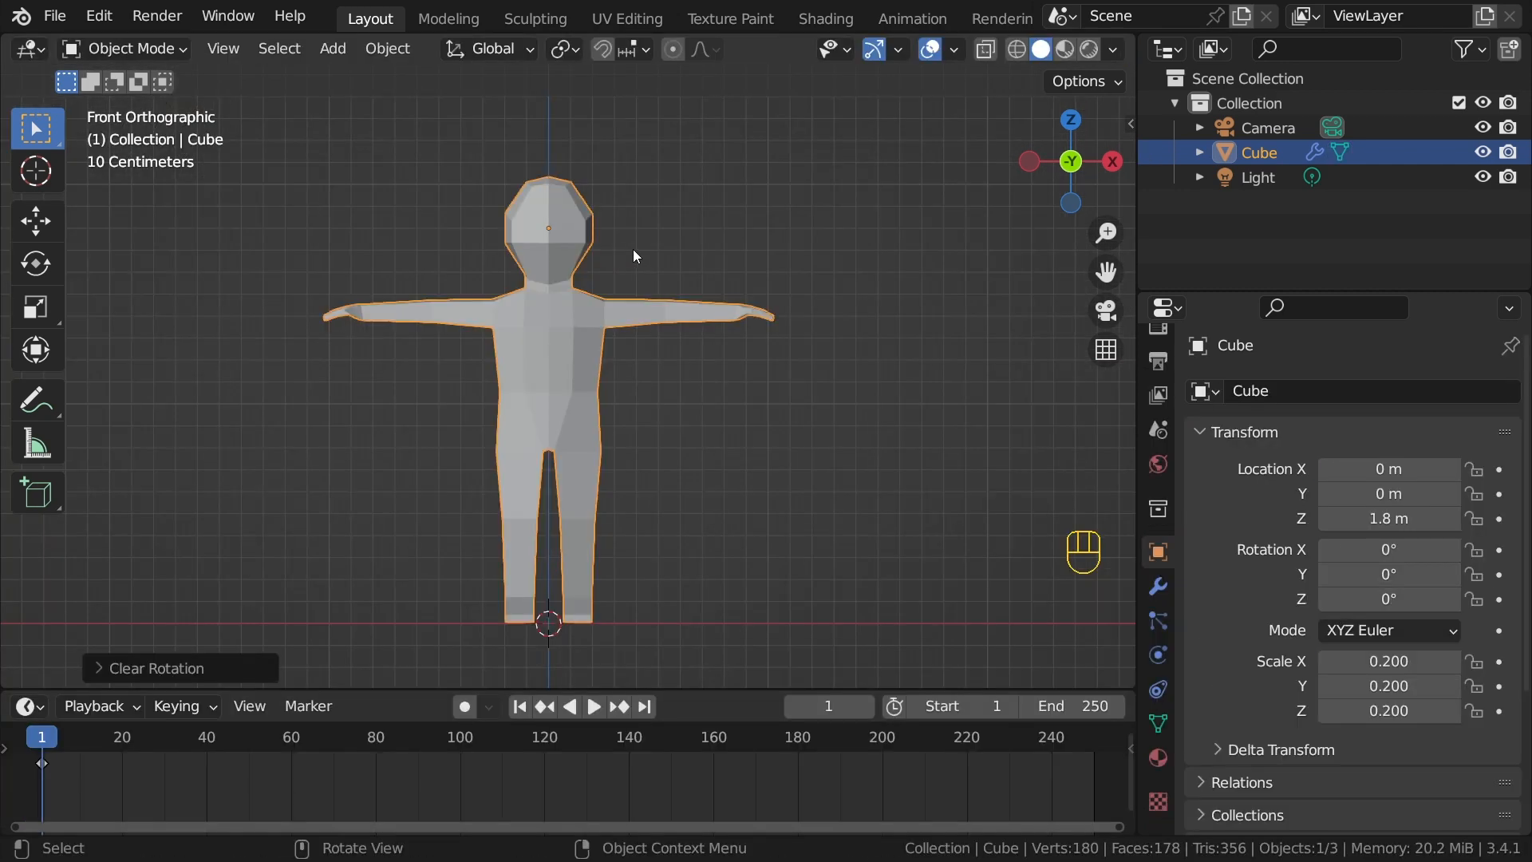
Step: In the right side view, select the faces covering the top, upper sides and back of the head in face mode
{"action": "middle_click_drag", "start_coordinate": [626, 239], "coordinate": [663, 394], "text": "shift"}
{"action": "scroll", "coordinate": [666, 395], "scroll_direction": "up", "scroll_amount": 5}
{"action": "key", "text": "KP_3"}
{"action": "key", "text": "Tab"}
{"action": "key", "text": "alt+z"}
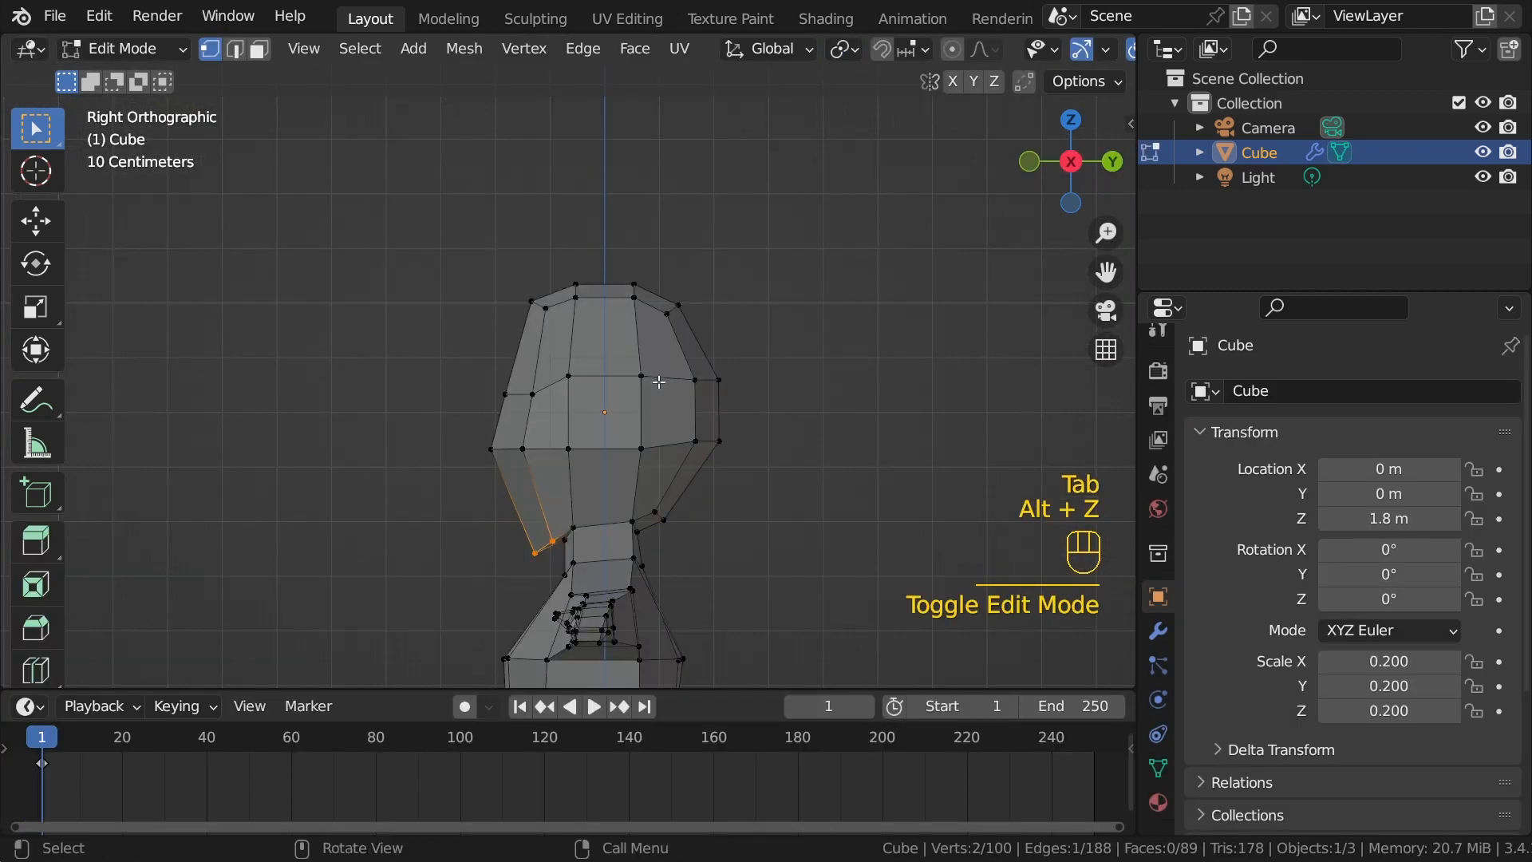
{"action": "key", "text": "3"}
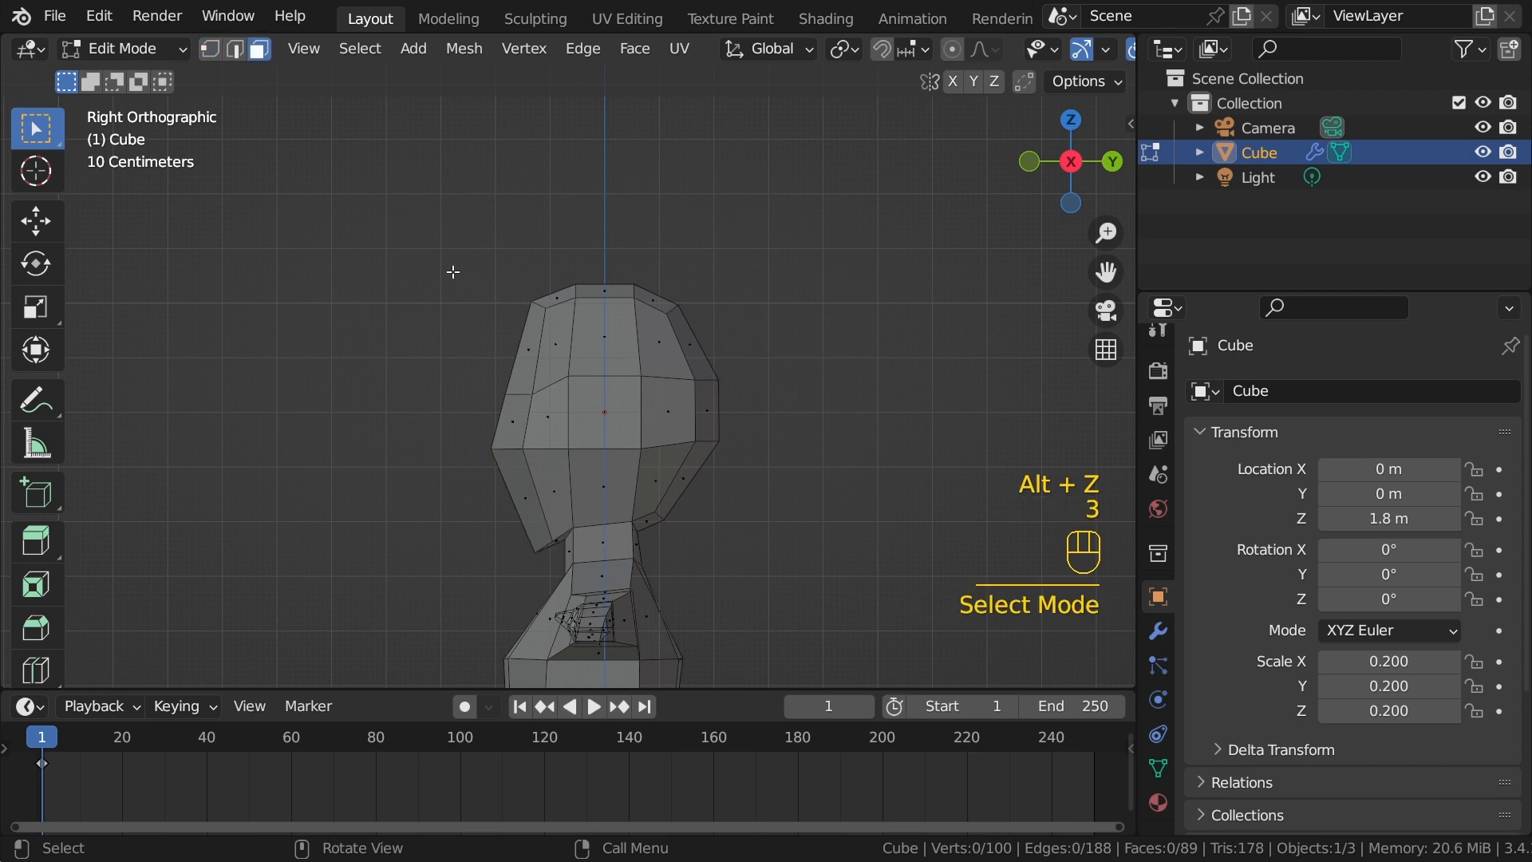
{"action": "left_click_drag", "start_coordinate": [458, 253], "coordinate": [744, 472]}
{"action": "left_click", "coordinate": [656, 481], "text": "shift"}
{"action": "left_click", "coordinate": [683, 479], "text": "shift"}
{"action": "key", "text": "alt+z"}
{"action": "middle_click_drag", "start_coordinate": [683, 478], "coordinate": [686, 391]}
{"action": "left_click", "coordinate": [636, 493], "text": "shift"}
Step: Duplicate the selected head faces in place, separate them into a new object, and select that object in Object Mode
{"action": "key", "text": "shift+d"}
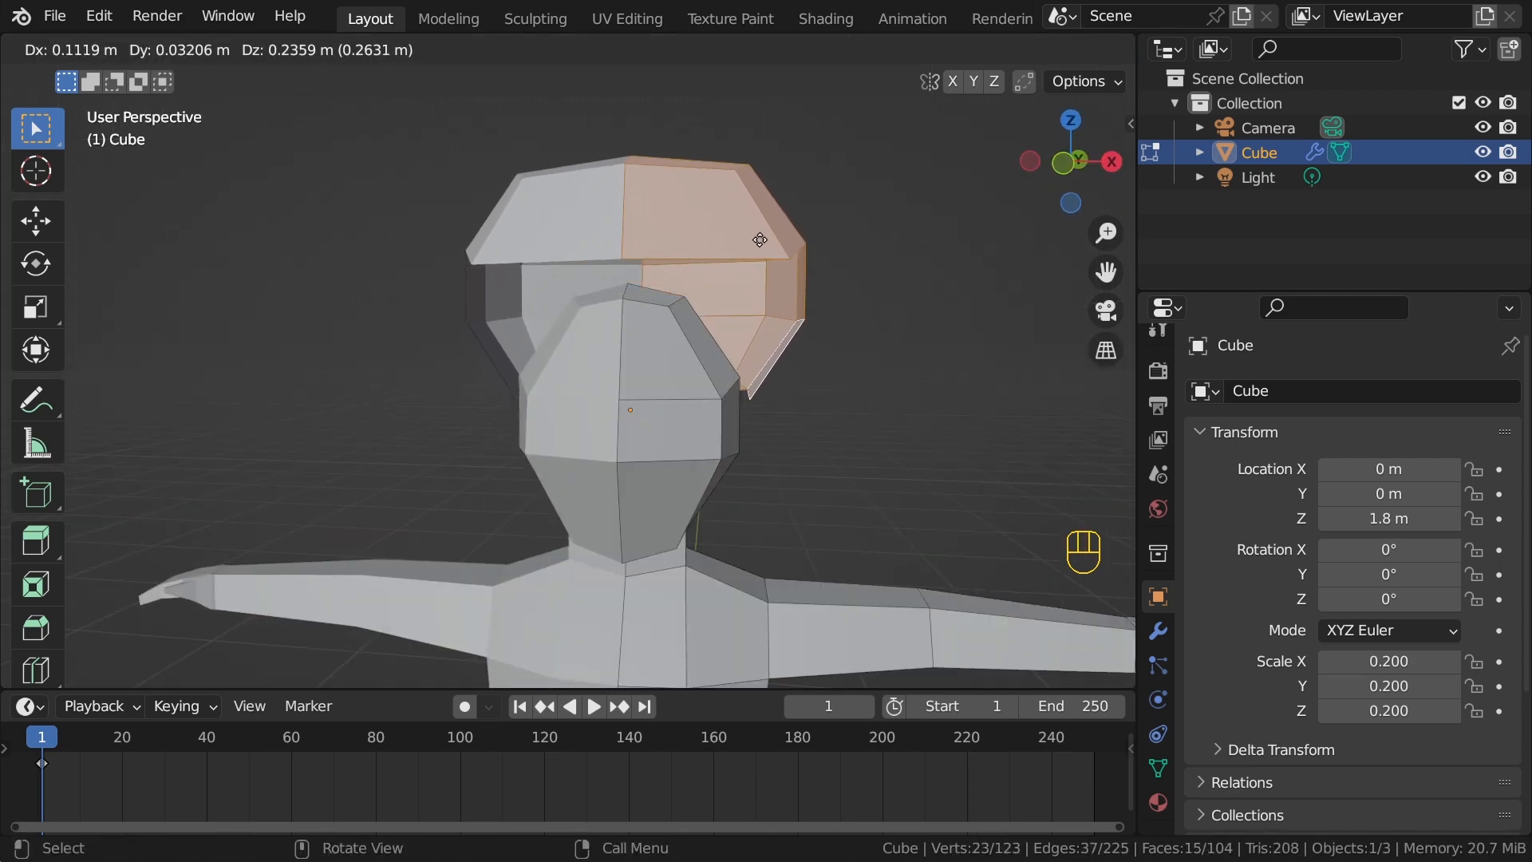
{"action": "right_click", "coordinate": [762, 241]}
{"action": "key", "text": "p"}
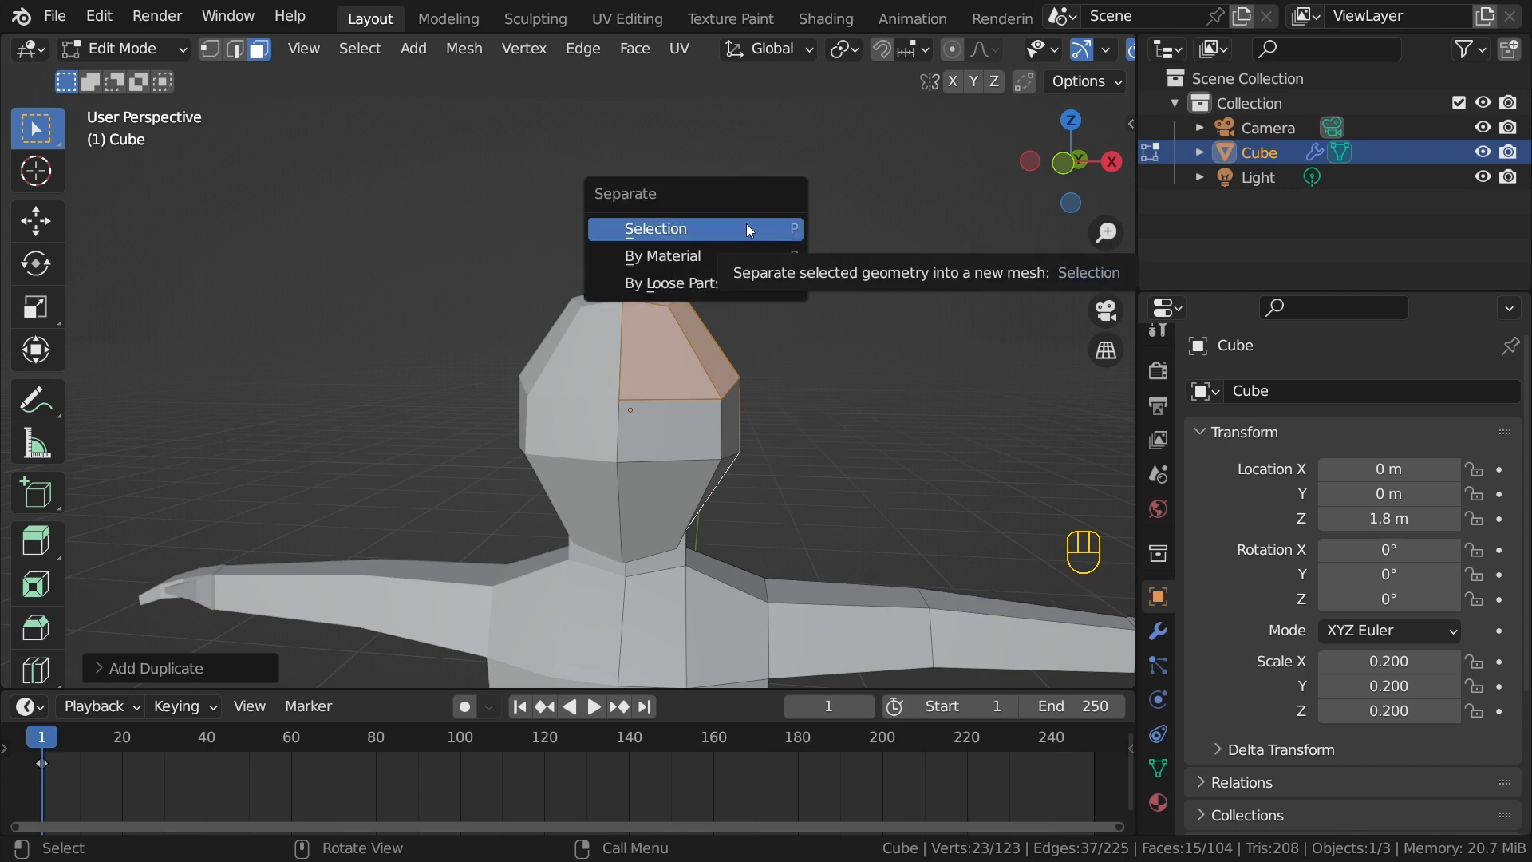
{"action": "left_click", "coordinate": [748, 229]}
{"action": "left_click", "coordinate": [163, 48]}
{"action": "left_click", "coordinate": [149, 72]}
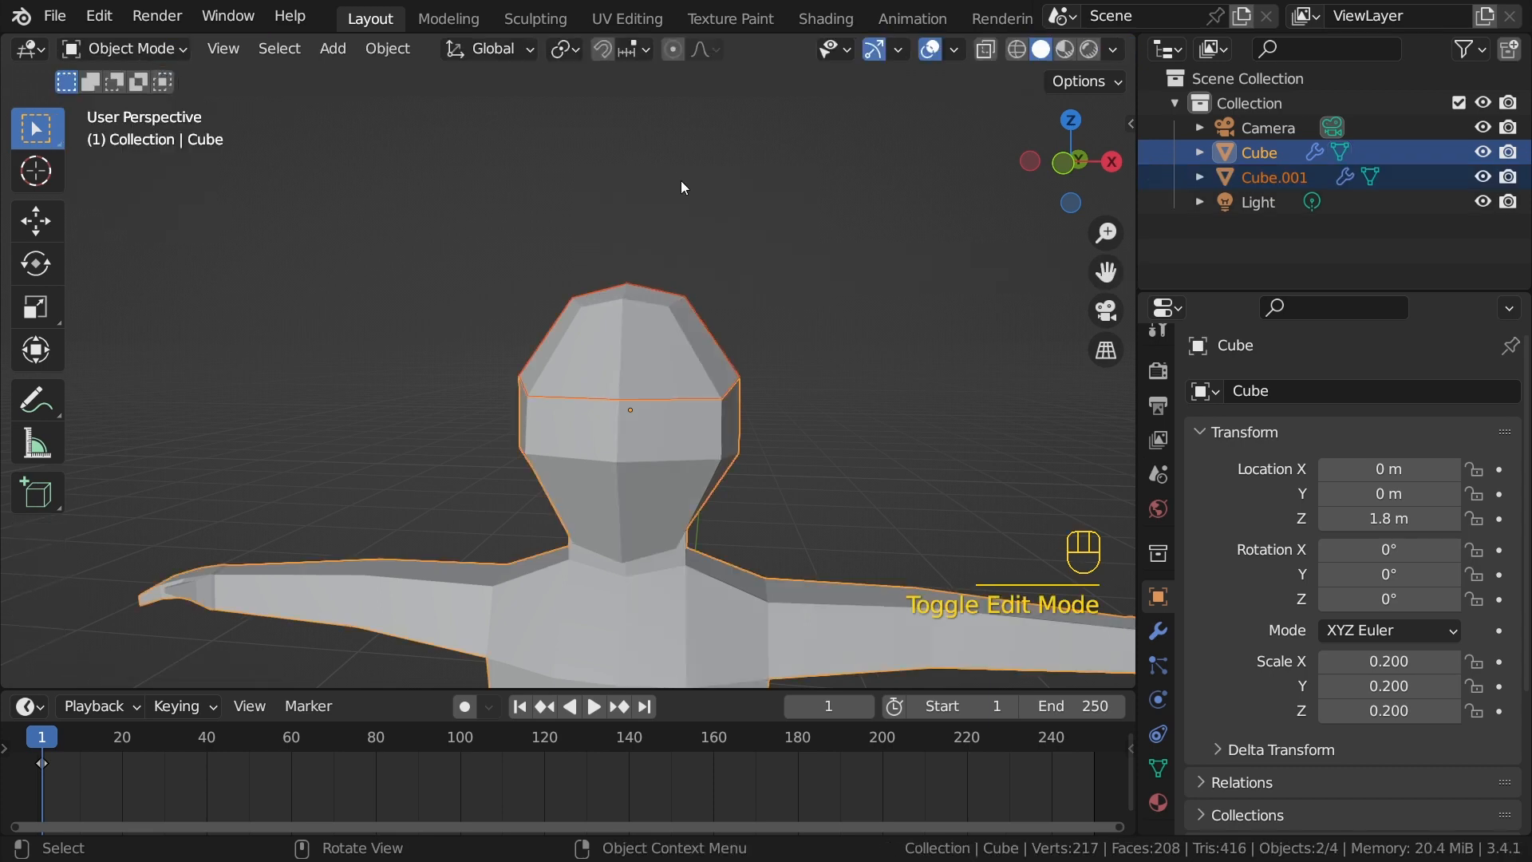
{"action": "scroll", "coordinate": [718, 232], "scroll_direction": "down", "scroll_amount": 2}
{"action": "left_click", "coordinate": [663, 343]}
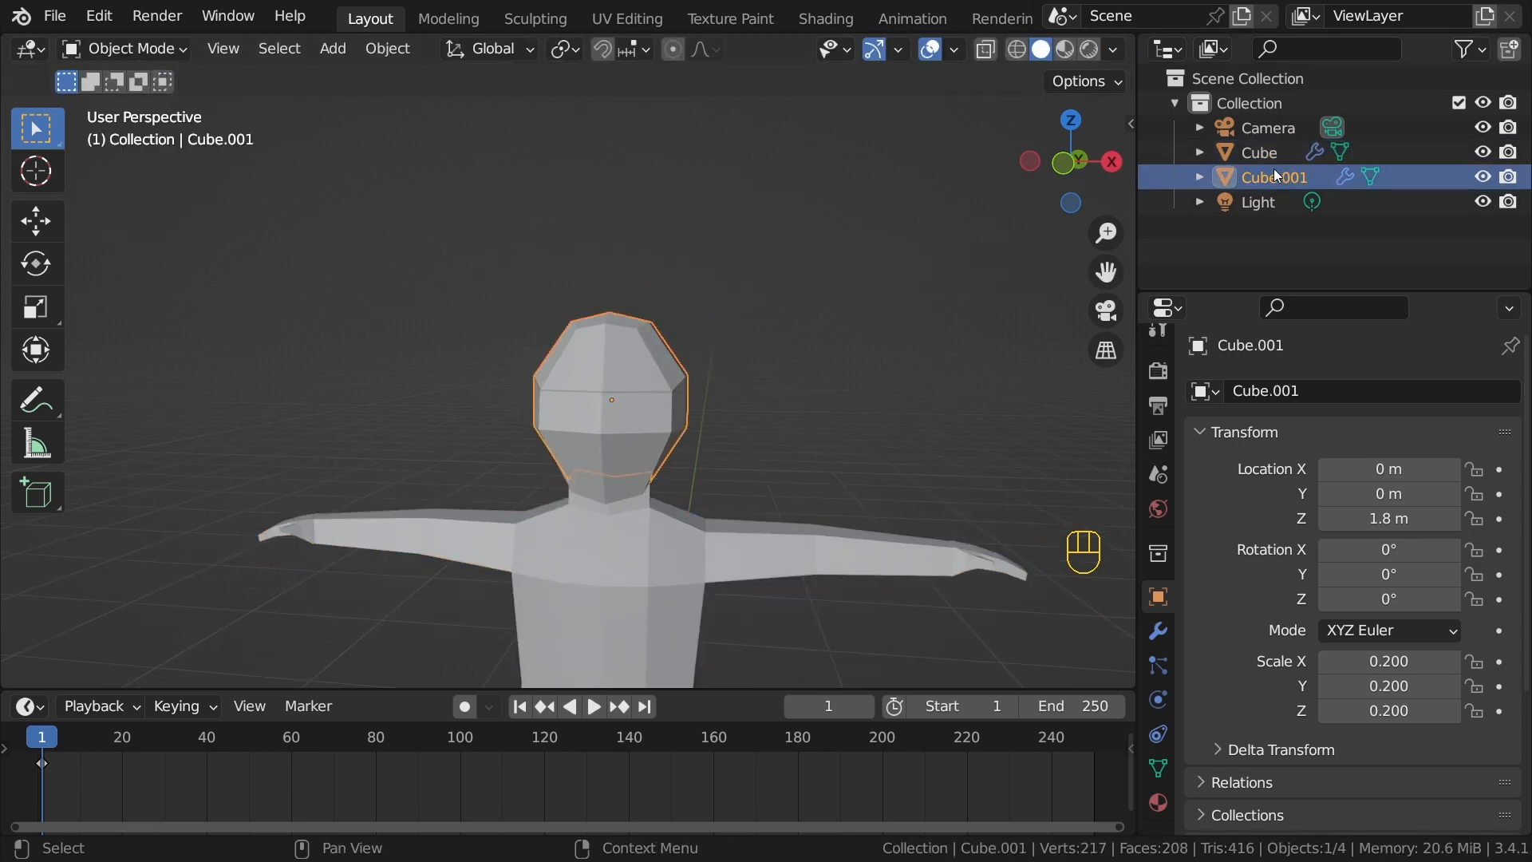
Step: Enable Shadow and Cavity in the viewport shading and set the object color to Random
{"action": "middle_click_drag", "start_coordinate": [640, 468], "coordinate": [624, 383], "text": "shift"}
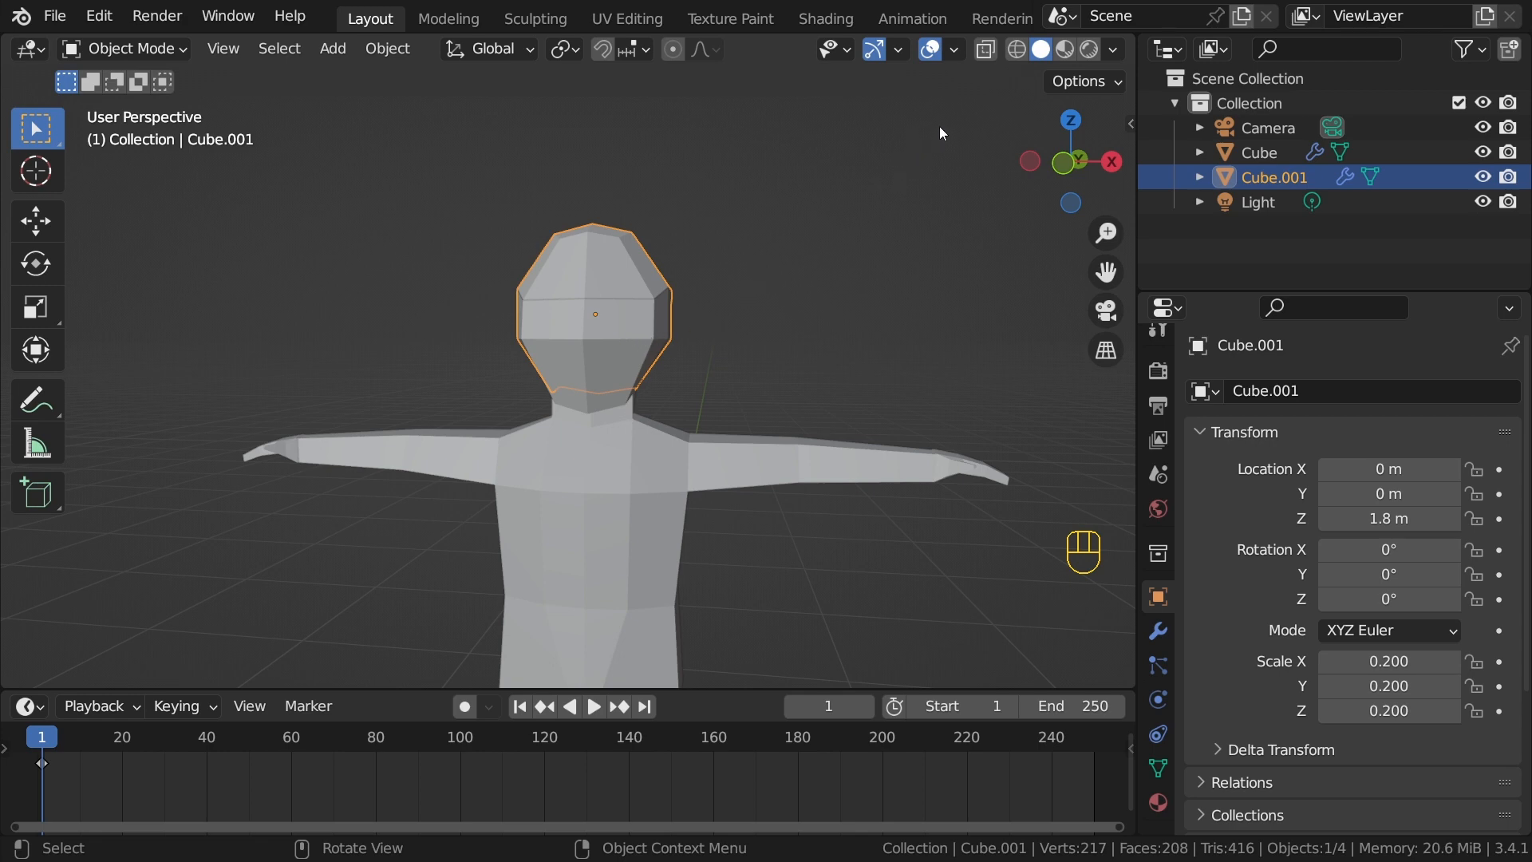
{"action": "left_click", "coordinate": [1114, 50]}
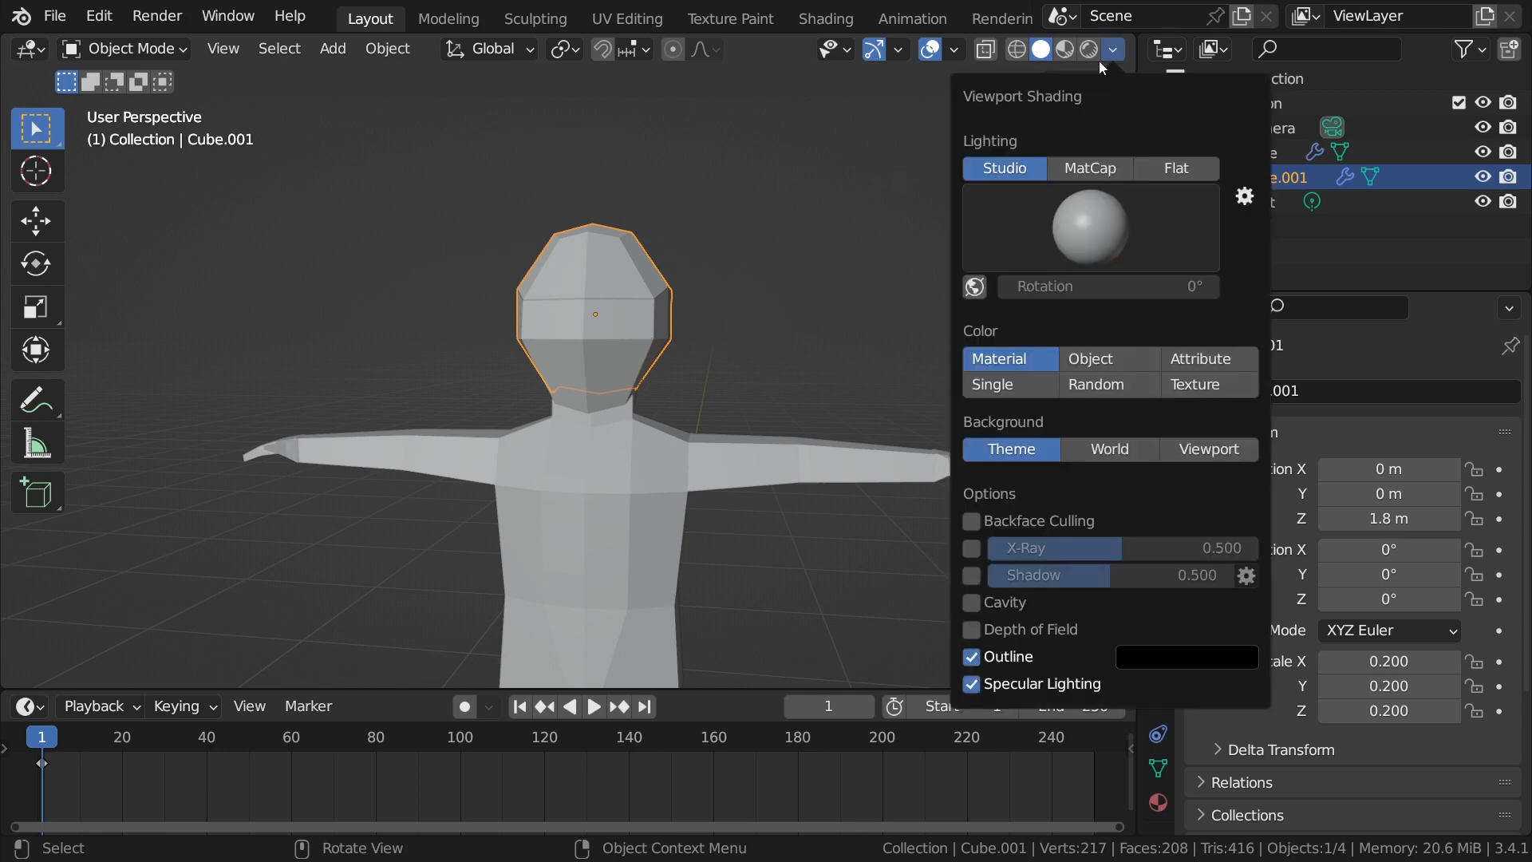
{"action": "left_click", "coordinate": [972, 576]}
{"action": "left_click", "coordinate": [972, 601]}
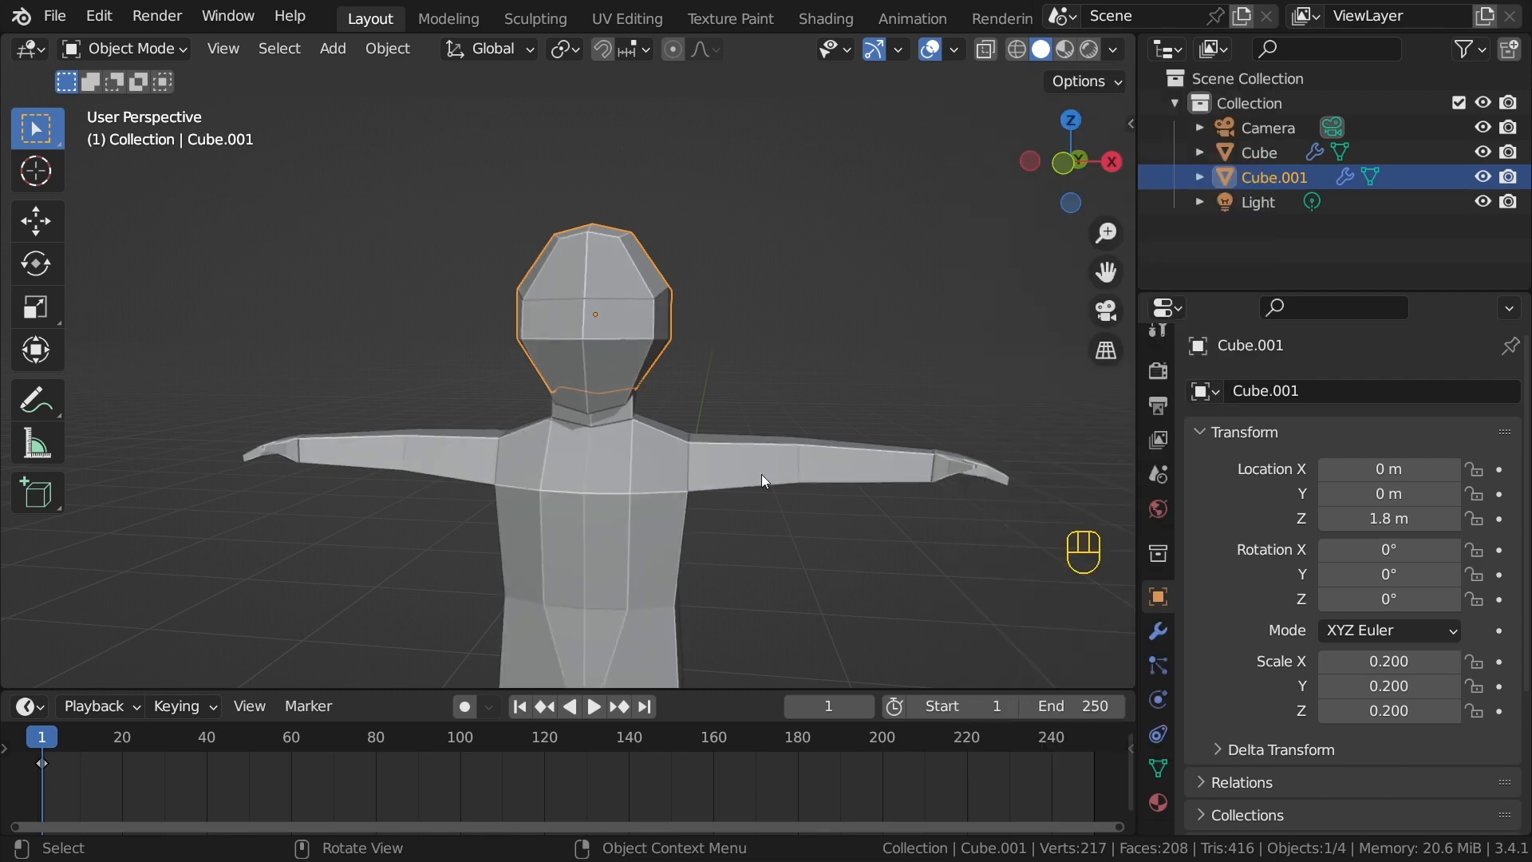
{"action": "left_click", "coordinate": [1116, 49]}
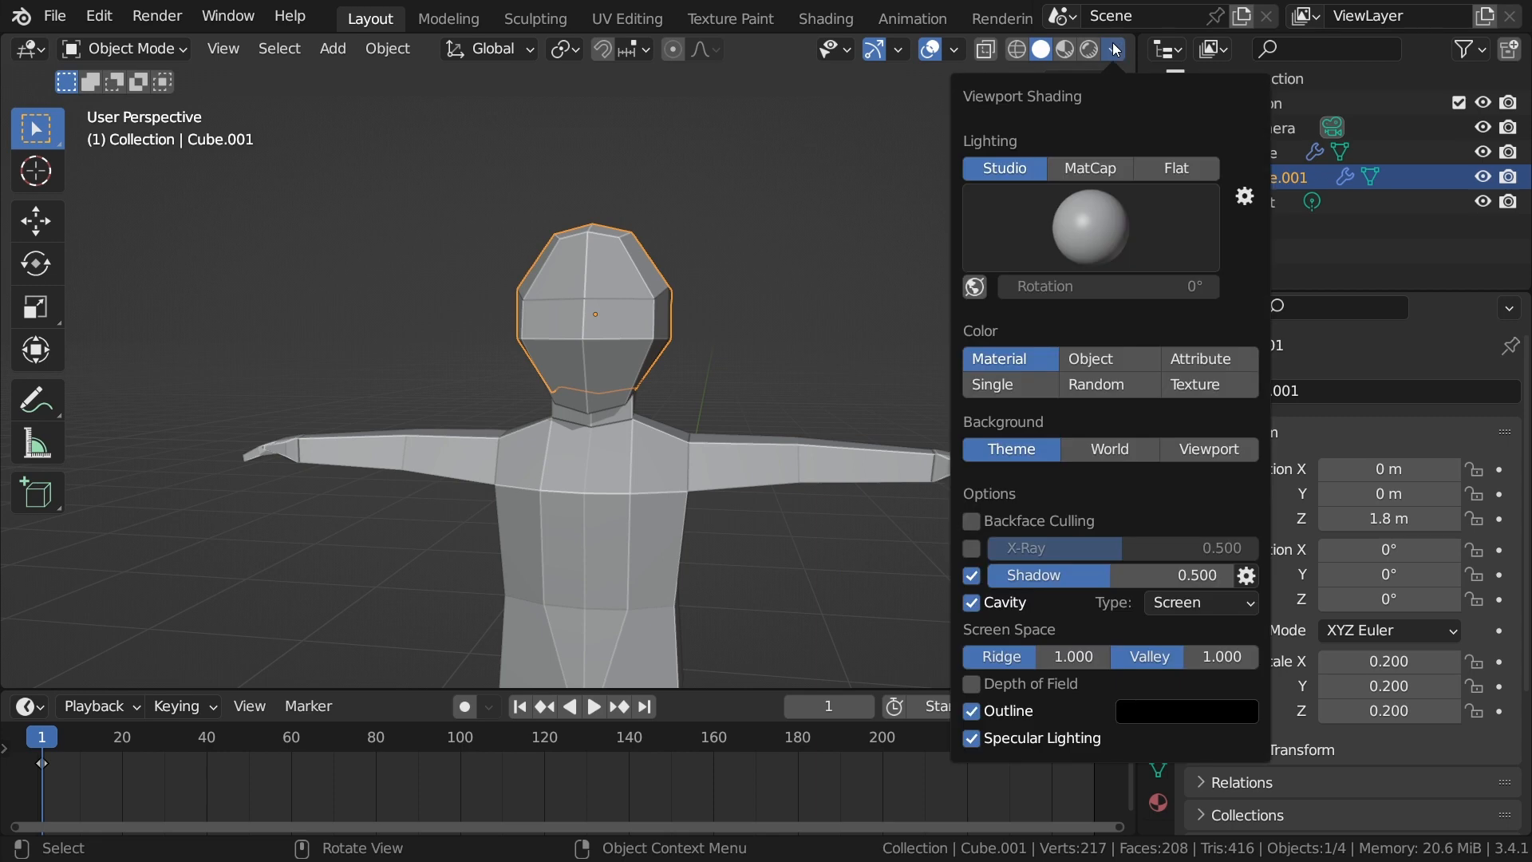
{"action": "left_click", "coordinate": [1104, 384]}
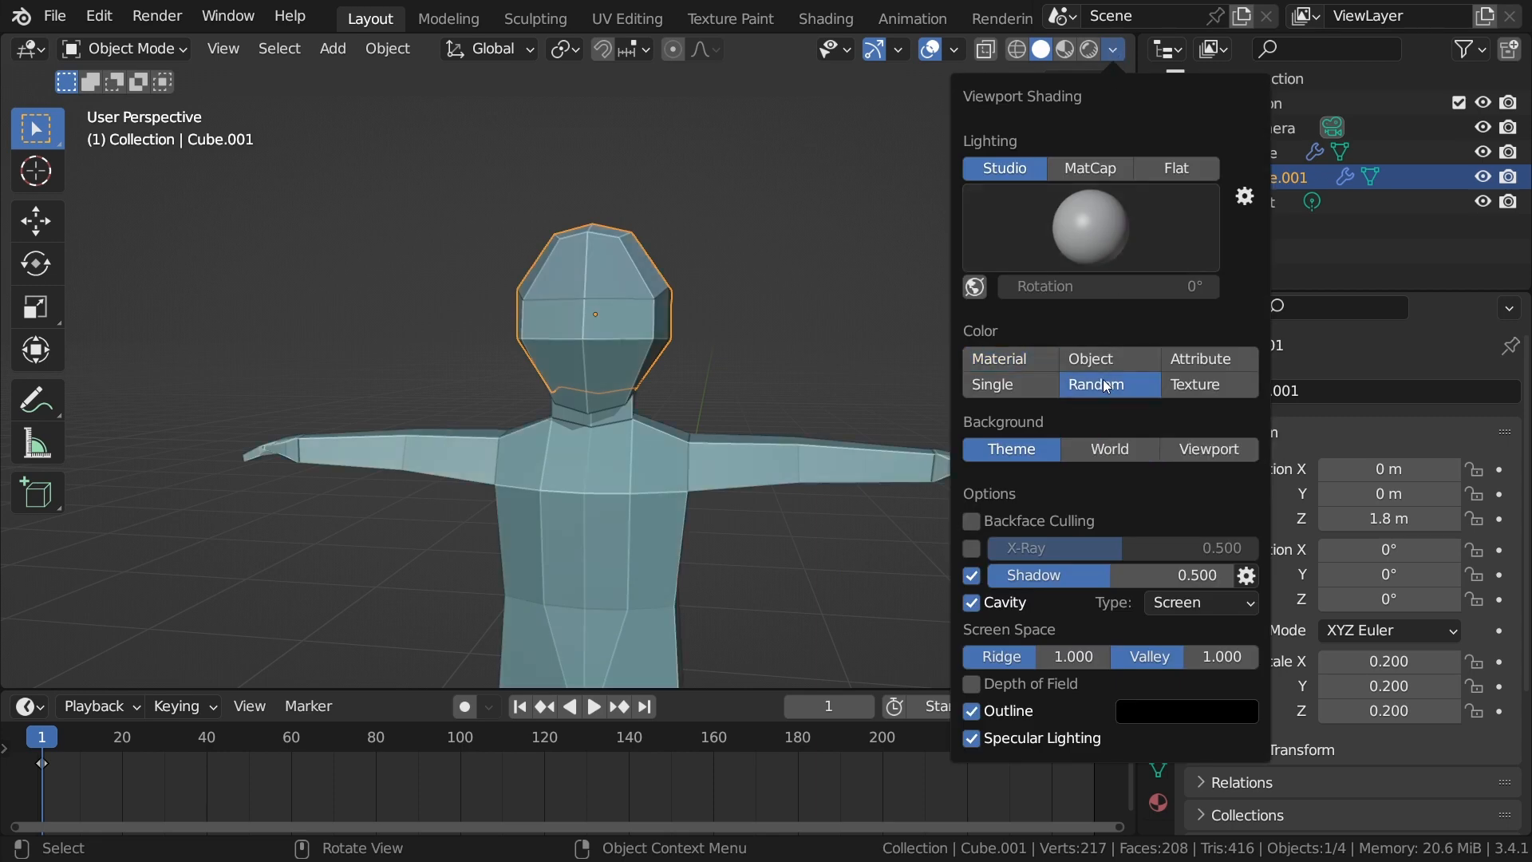
Step: Select Cube and Cube.001 alternately to compare them, and try moving Cube.001 away from the head
{"action": "middle_click_drag", "start_coordinate": [691, 282], "coordinate": [703, 346], "text": "shift"}
{"action": "left_click", "coordinate": [1262, 151]}
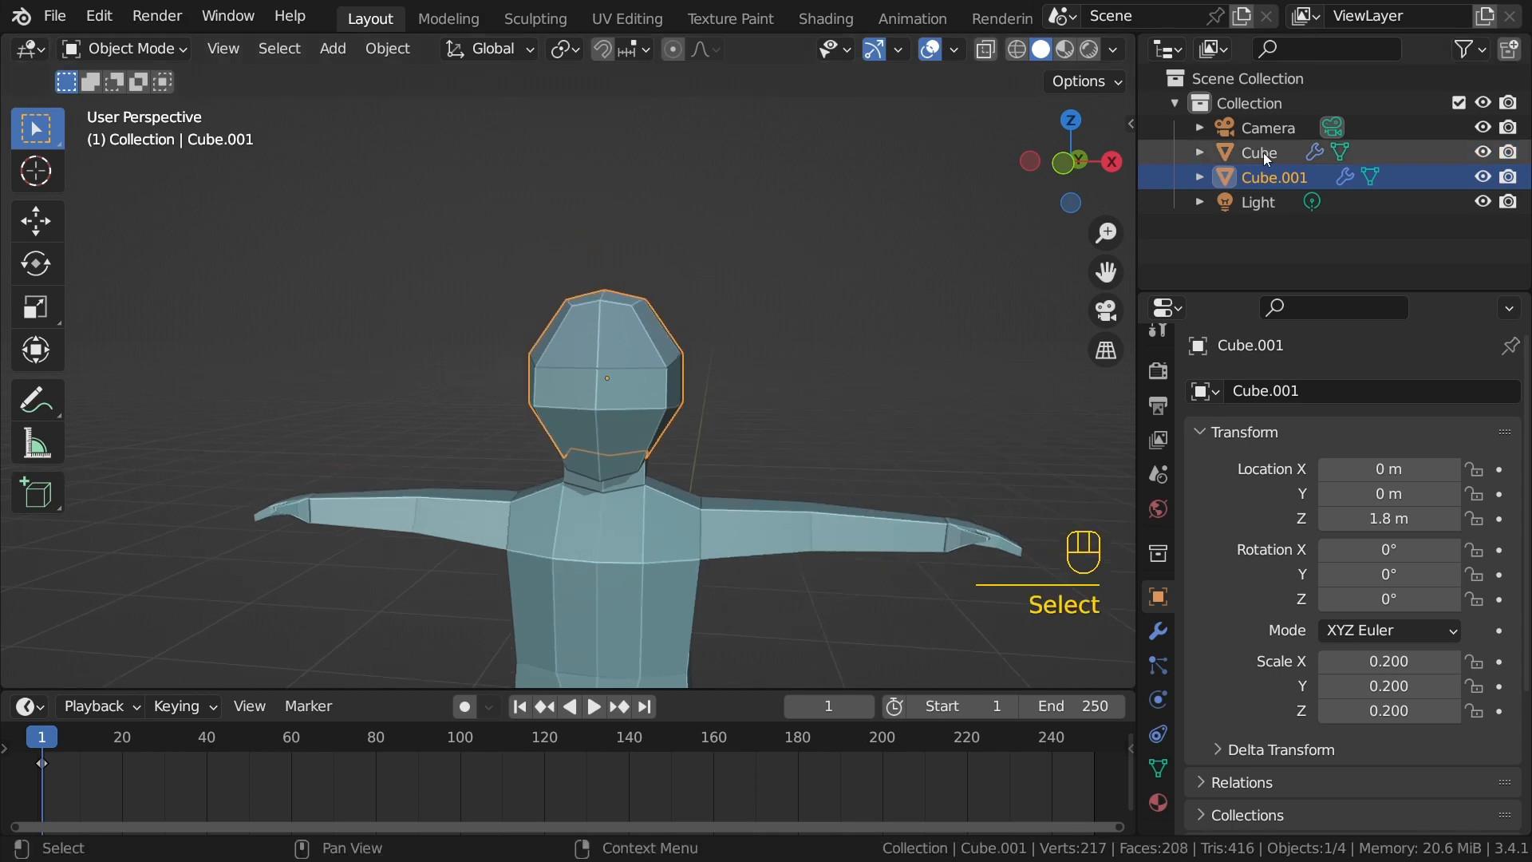
{"action": "left_click", "coordinate": [1264, 177]}
{"action": "left_click", "coordinate": [1262, 155]}
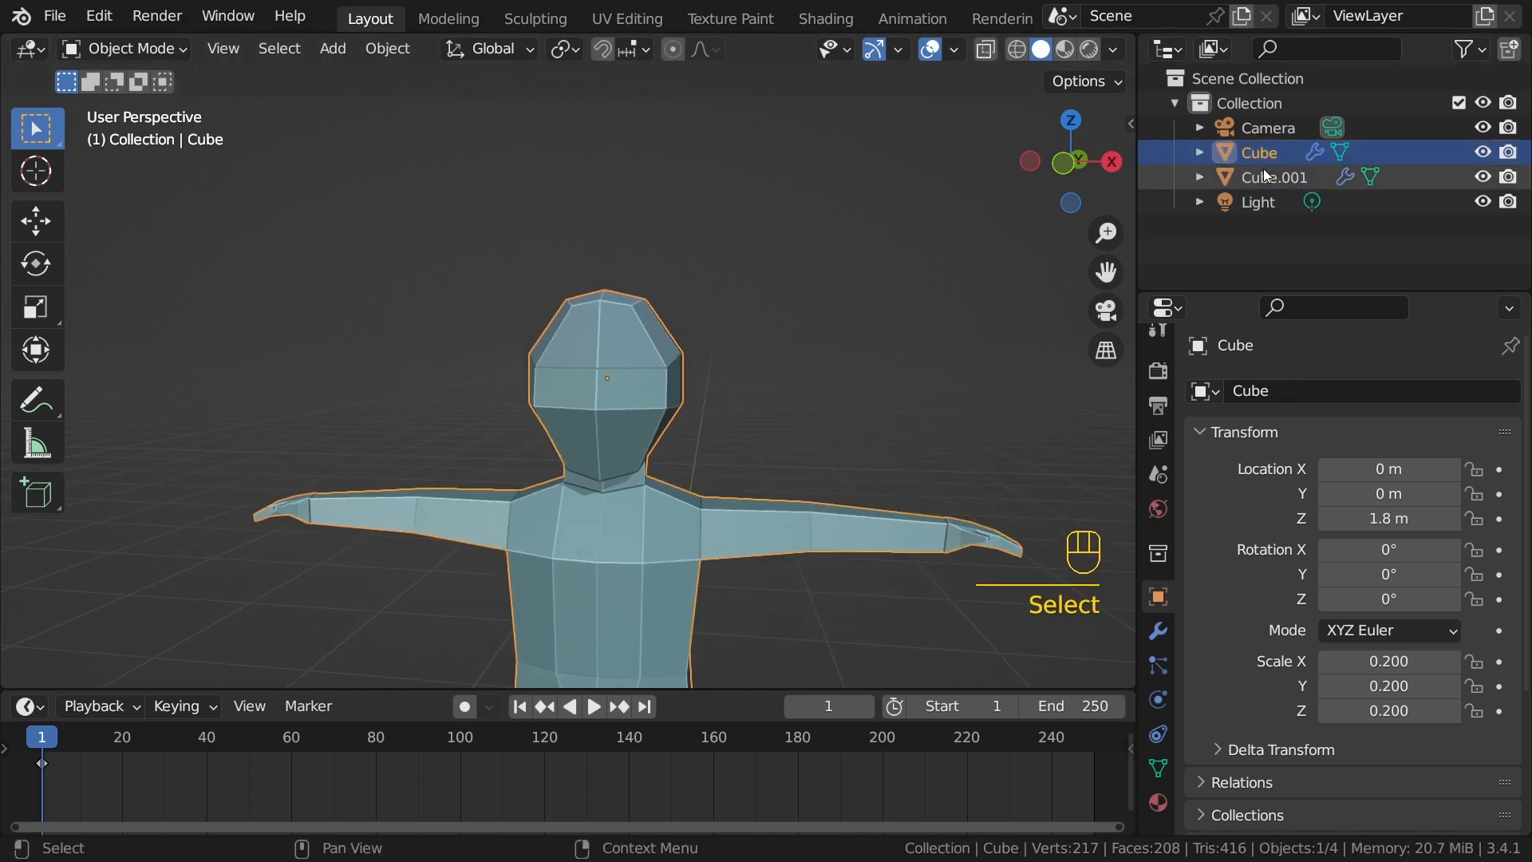
{"action": "left_click", "coordinate": [1262, 172]}
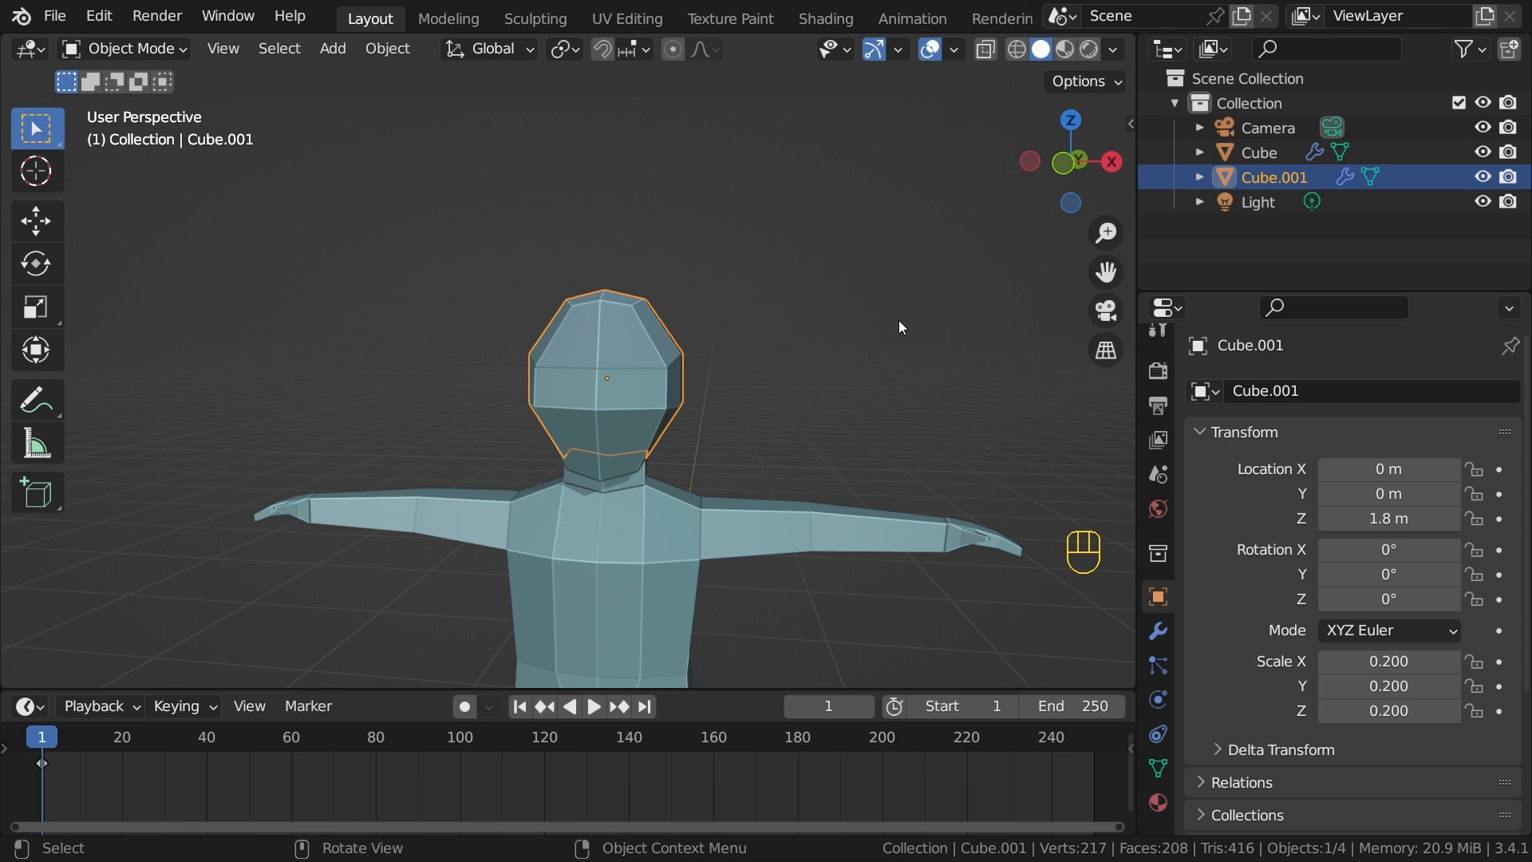
{"action": "scroll", "coordinate": [886, 323], "scroll_direction": "up", "scroll_amount": 3}
{"action": "middle_click_drag", "start_coordinate": [872, 324], "coordinate": [622, 284]}
{"action": "key", "text": "g"}
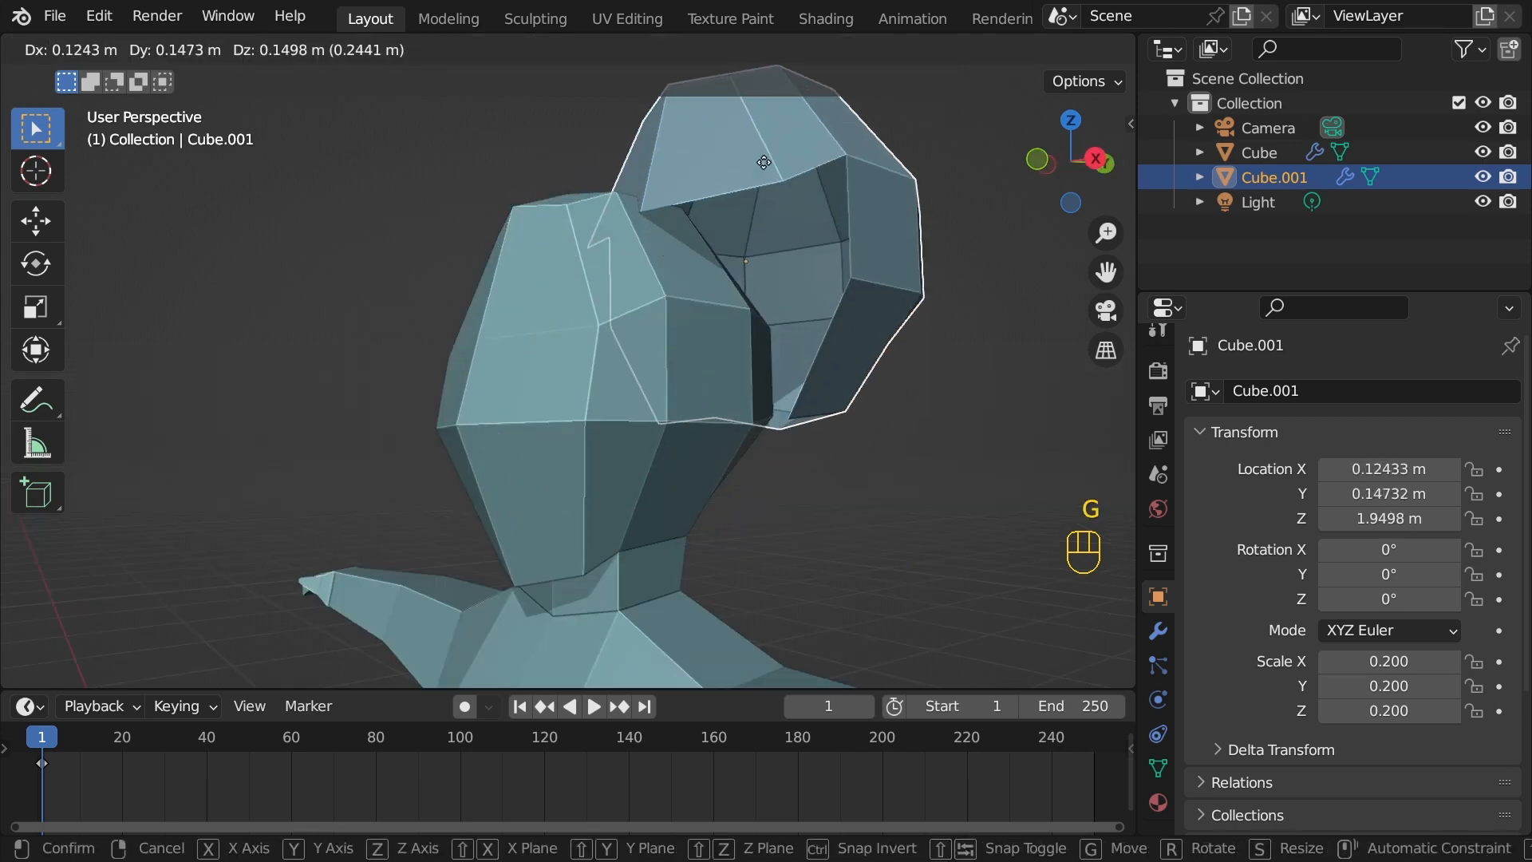
{"action": "right_click", "coordinate": [790, 186]}
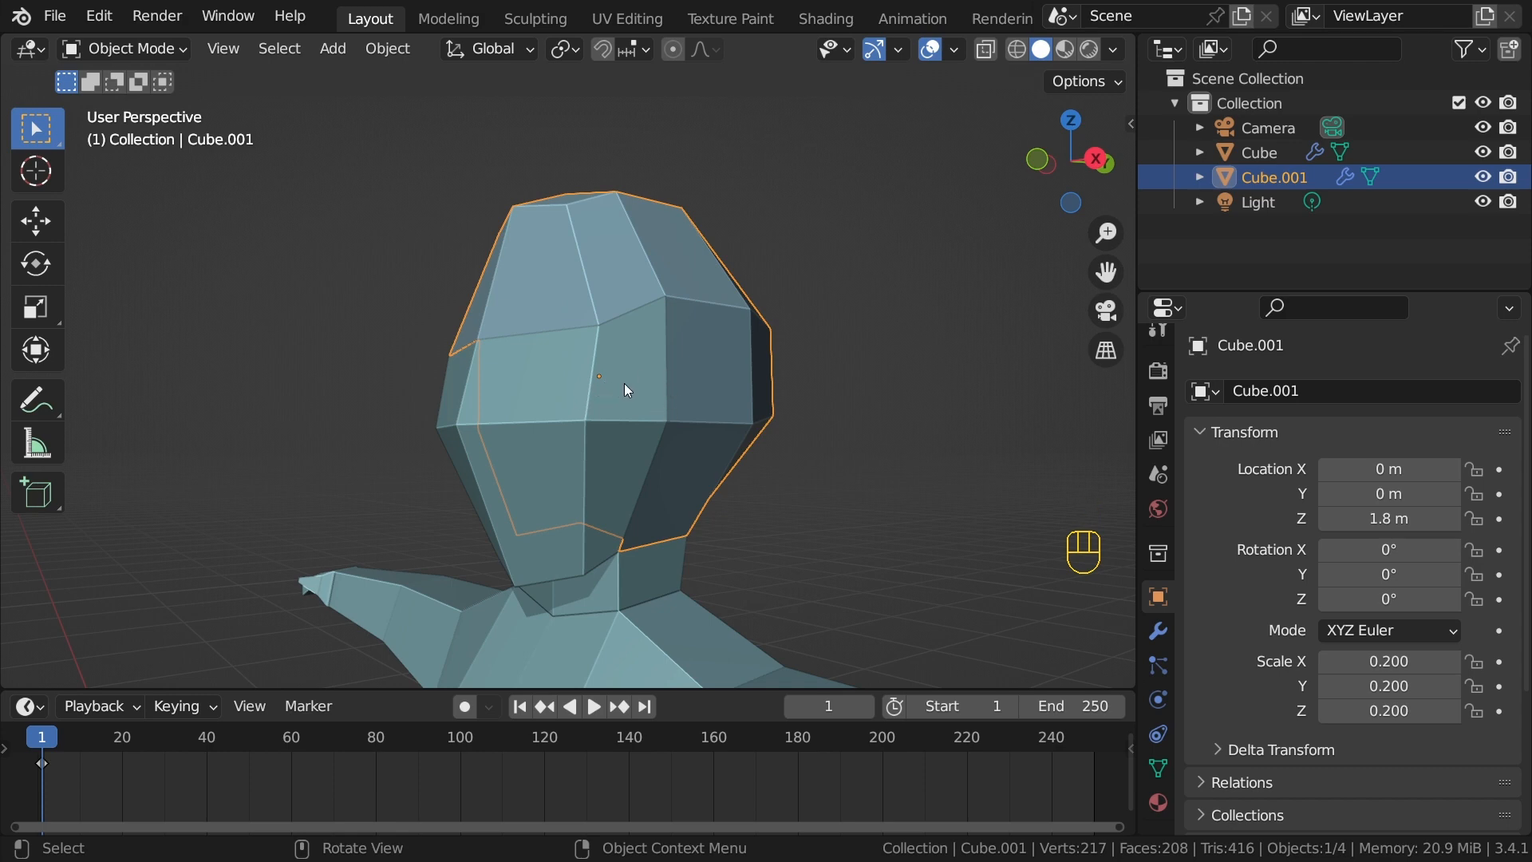
Step: Rename the Cube.001 object to "hair"
{"action": "double_click", "coordinate": [1289, 178]}
{"action": "key", "text": "BackSpace"}
{"action": "type", "text": "hair"}
{"action": "key", "text": "Return"}
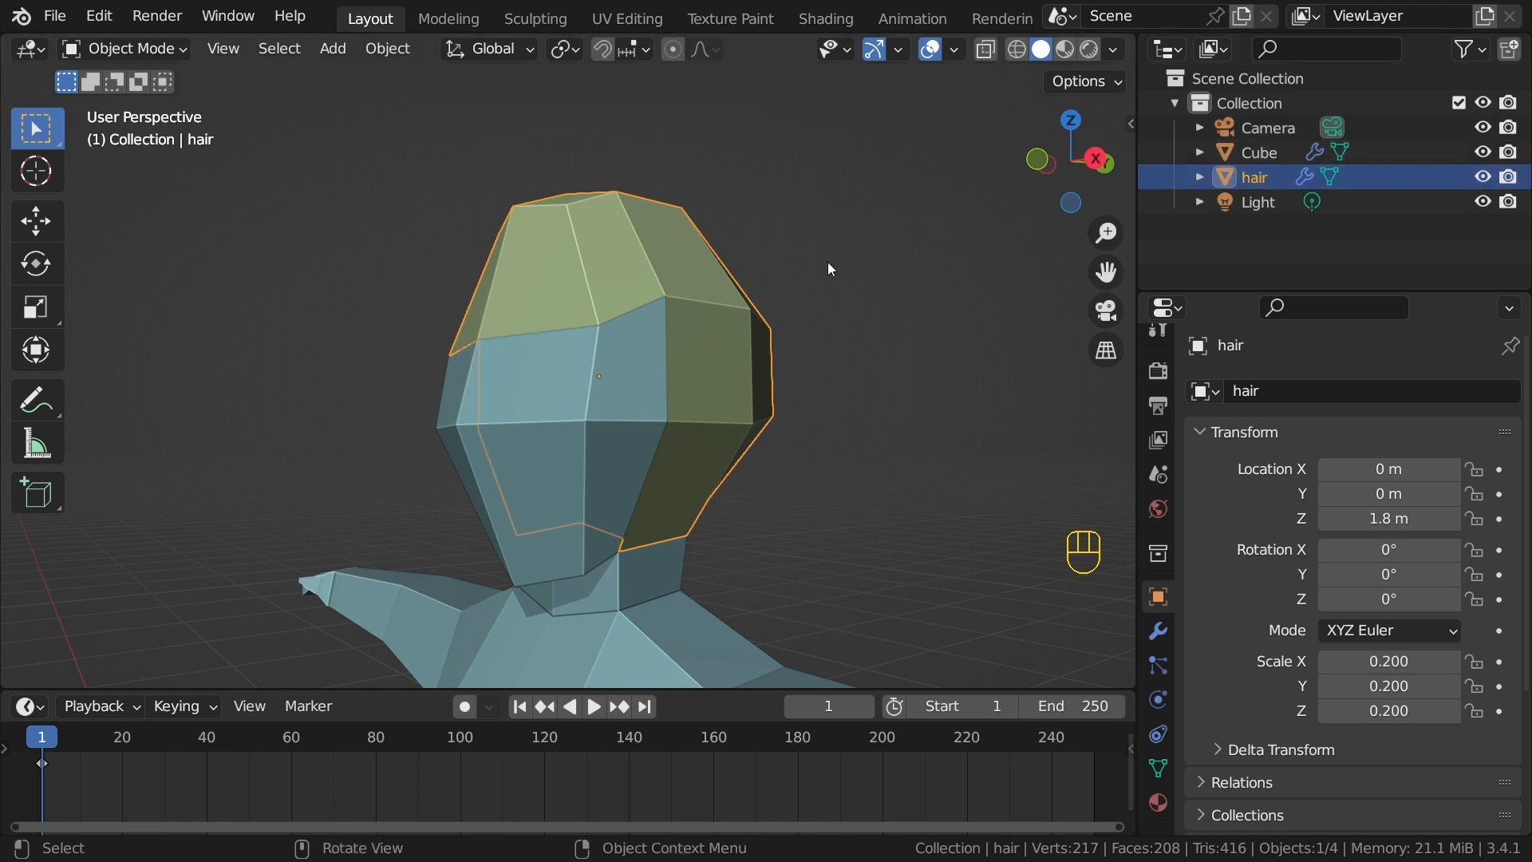
Step: Try the names "hair1" and "hair2" for the hair object to vary its random viewport color
{"action": "left_click", "coordinate": [1273, 180]}
{"action": "double_click", "coordinate": [1274, 181]}
{"action": "type", "text": "1"}
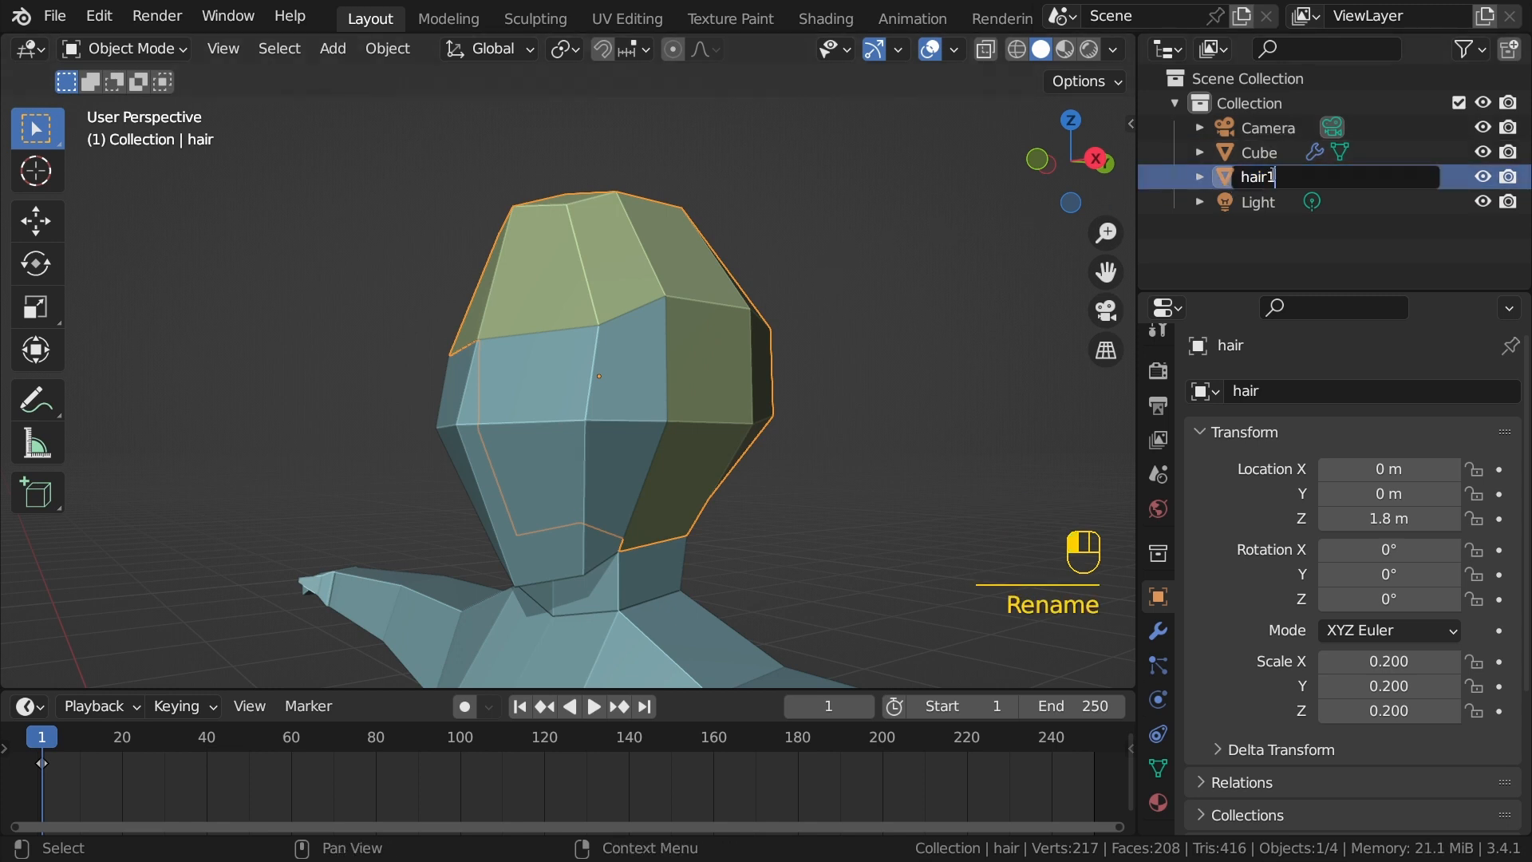
{"action": "key", "text": "Return"}
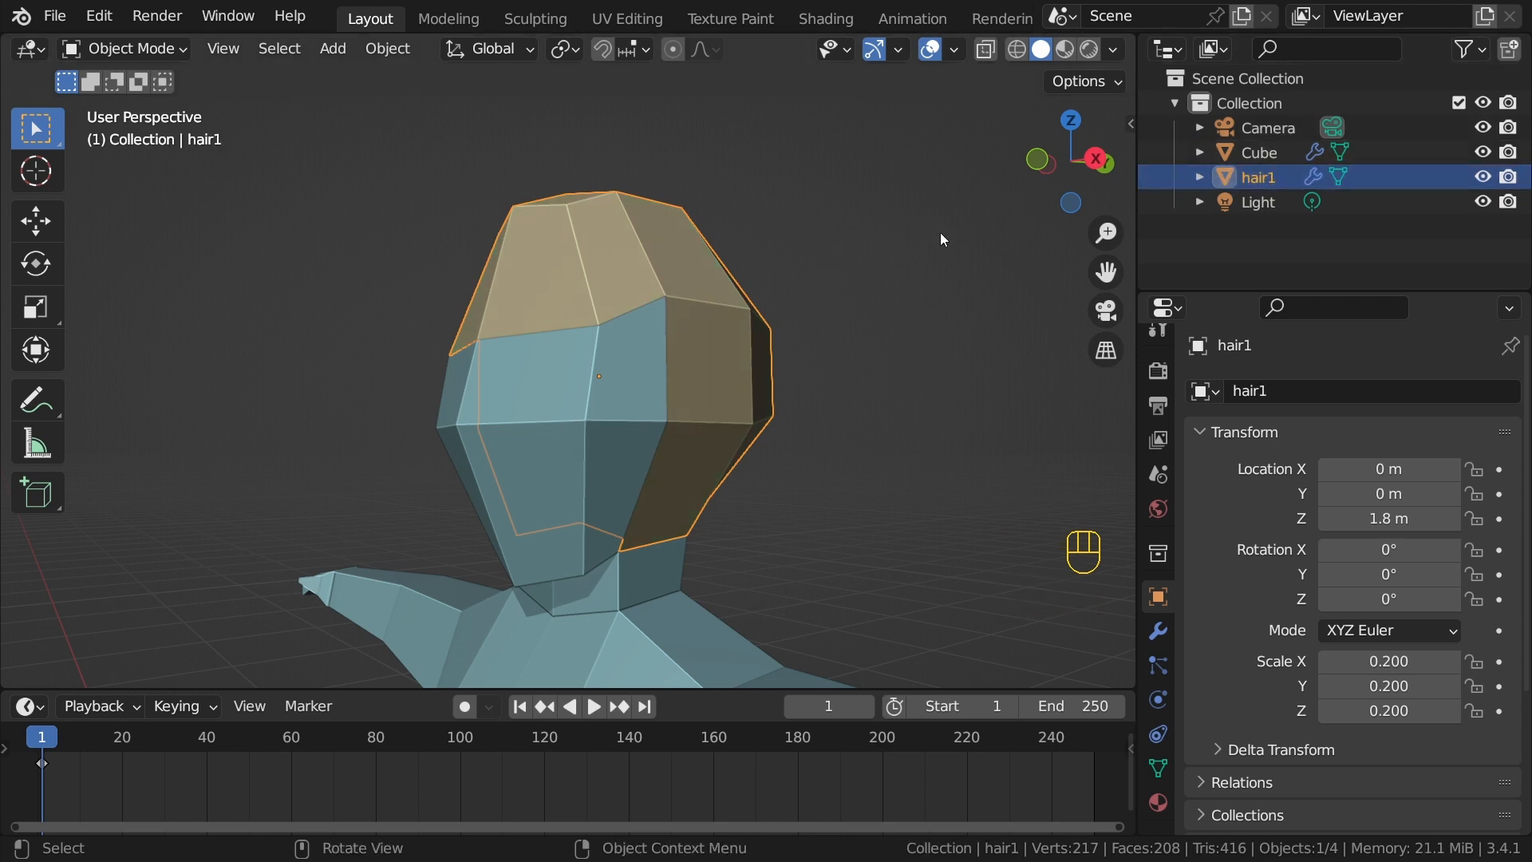
{"action": "double_click", "coordinate": [1249, 180]}
{"action": "left_click_drag", "start_coordinate": [1266, 177], "coordinate": [1294, 174]}
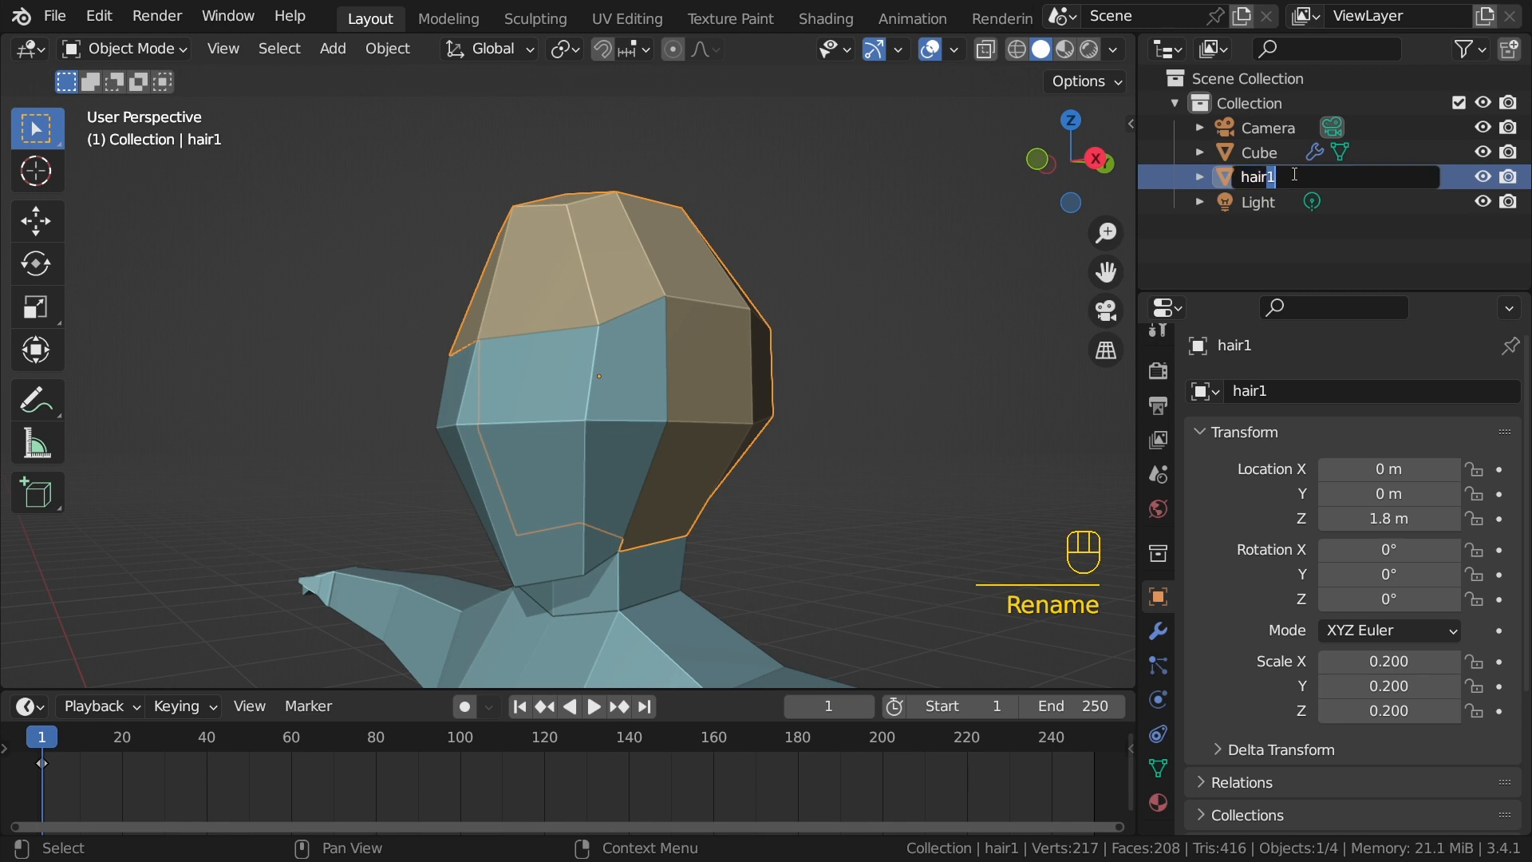
{"action": "type", "text": "2"}
{"action": "key", "text": "Return"}
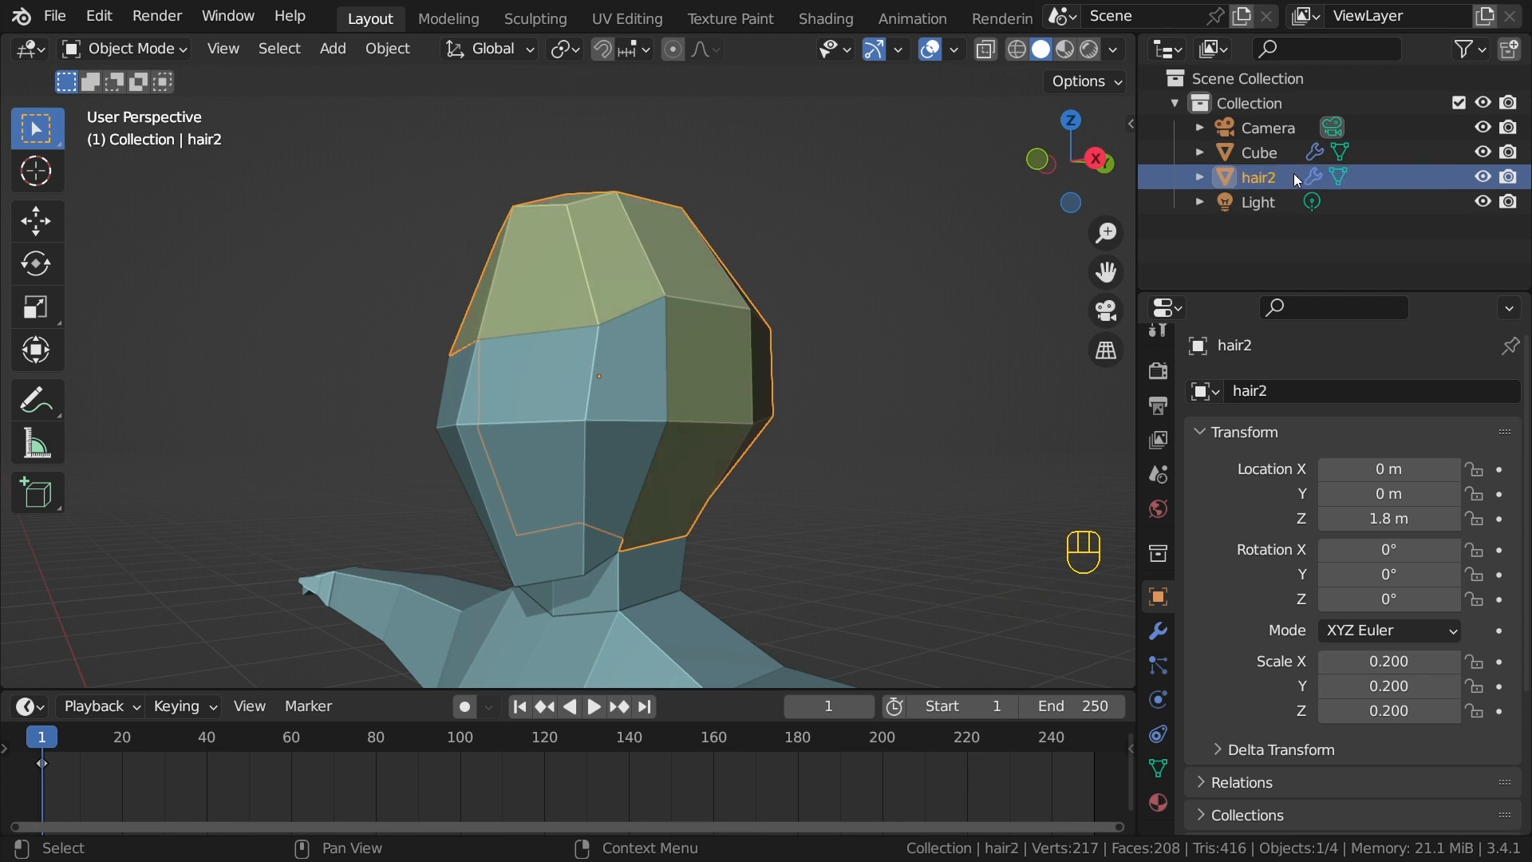
Step: Rename the hair object to "hair3" for a more distinct random color
{"action": "double_click", "coordinate": [1270, 178]}
{"action": "type", "text": "3"}
{"action": "key", "text": "Return"}
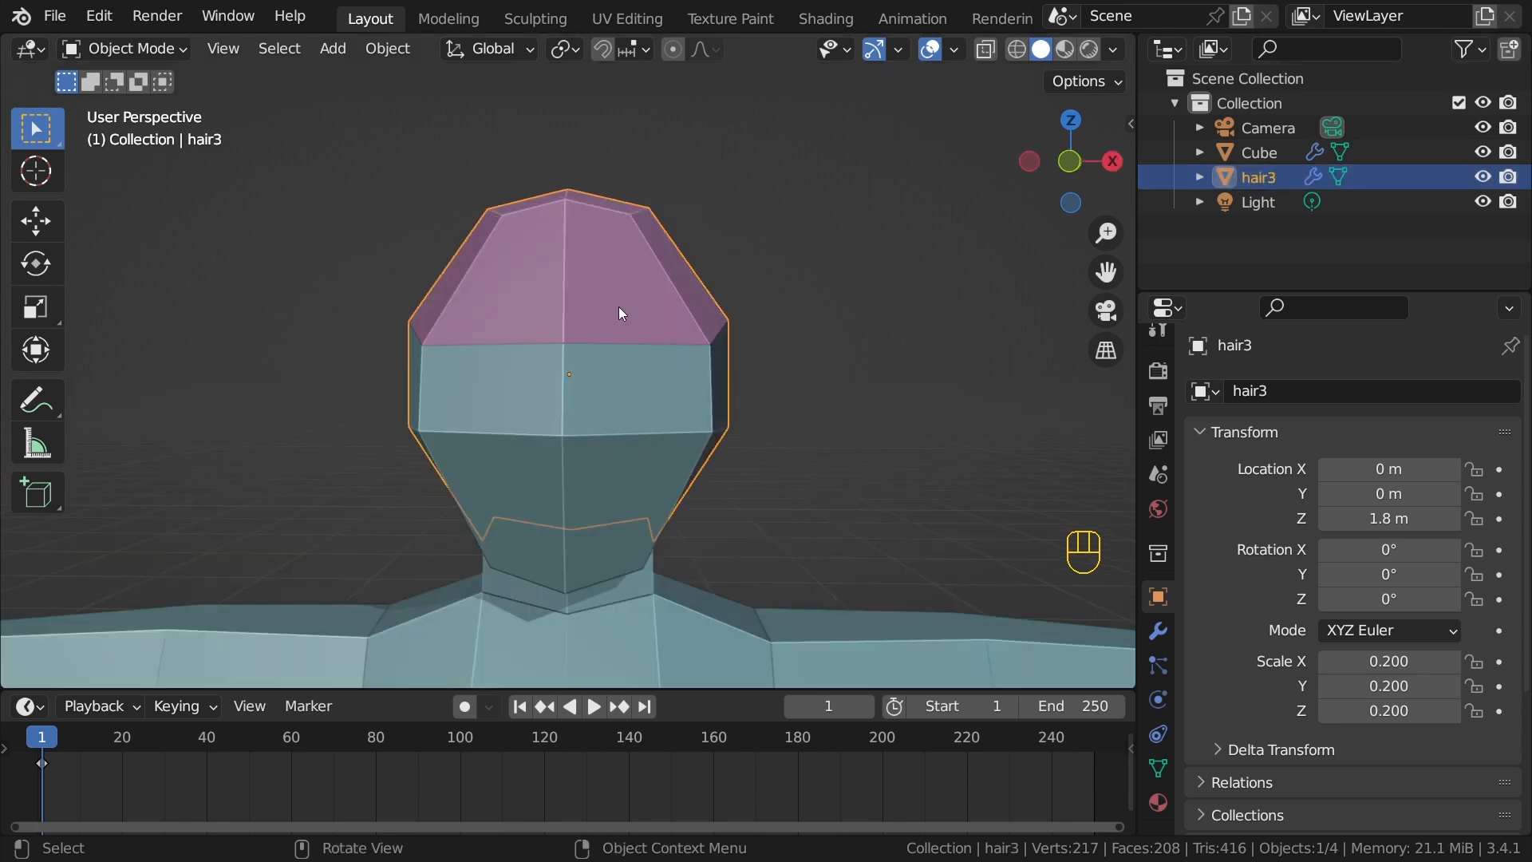
Step: Select the hair3 object and enter Edit Mode with vertex selection
{"action": "key", "text": "Tab"}
{"action": "key", "text": "Tab"}
{"action": "middle_click_drag", "start_coordinate": [725, 349], "coordinate": [664, 300]}
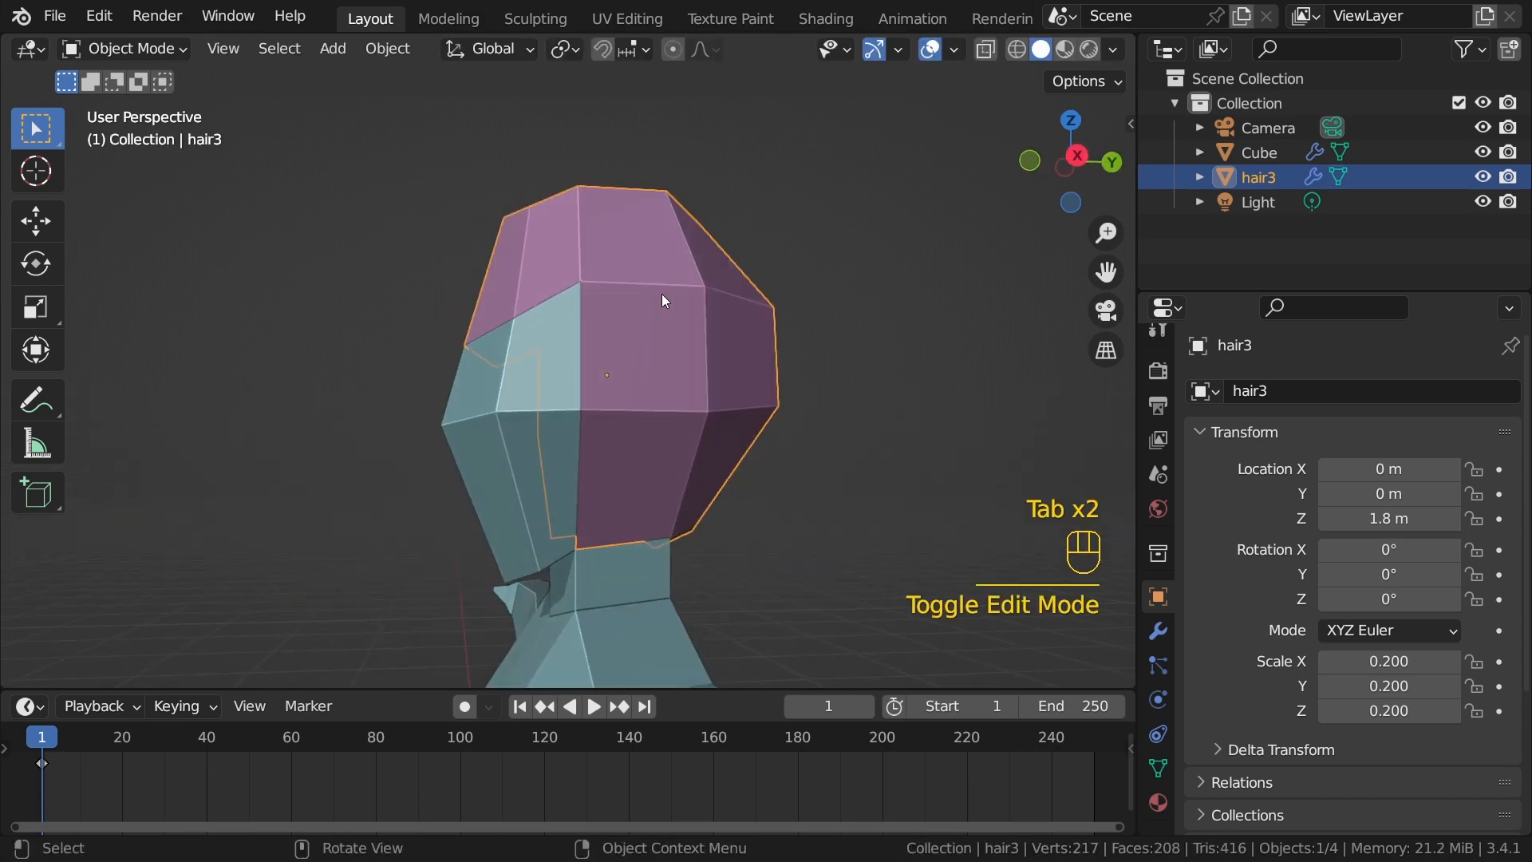
{"action": "left_click", "coordinate": [672, 260]}
{"action": "key", "text": "Tab"}
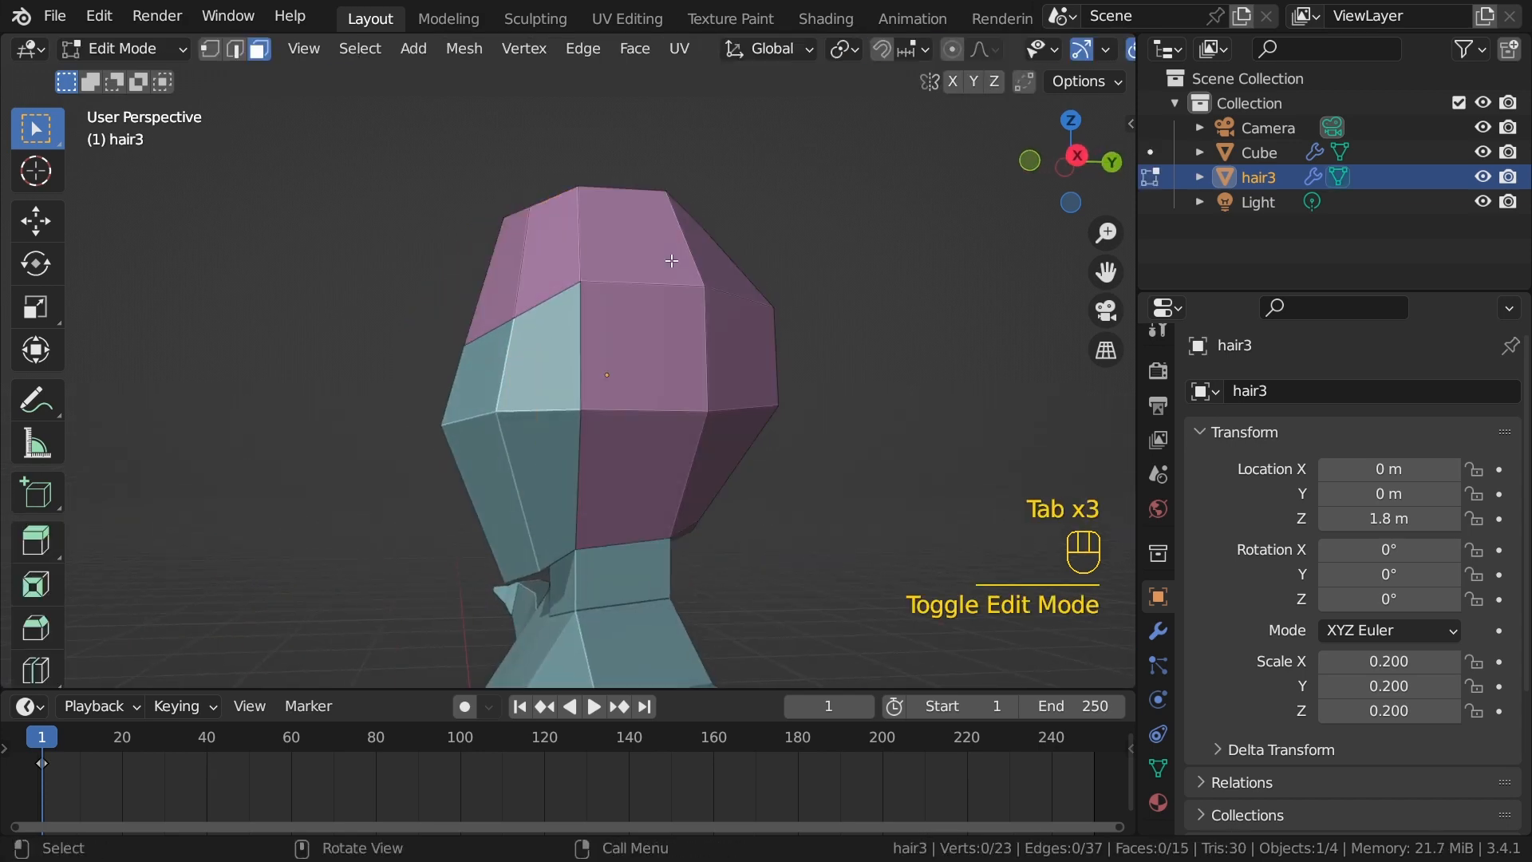
{"action": "key", "text": "1"}
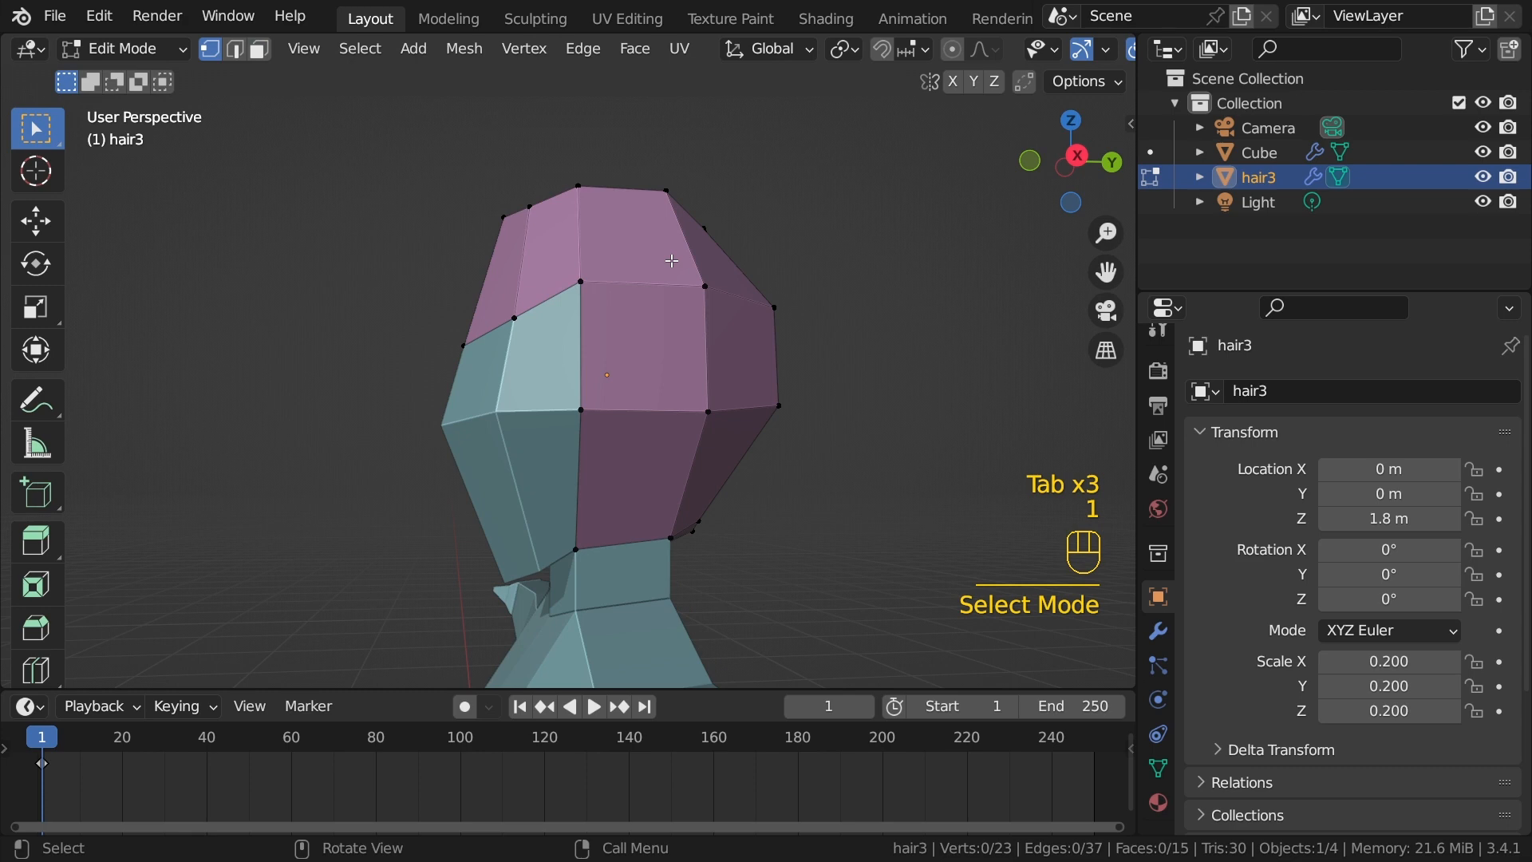
Step: In the right side view, knife-cut a stepped hairline across the hair from the upper front vertex past the temple down to the neck corner
{"action": "middle_click_drag", "start_coordinate": [721, 301], "coordinate": [637, 296], "text": "alt"}
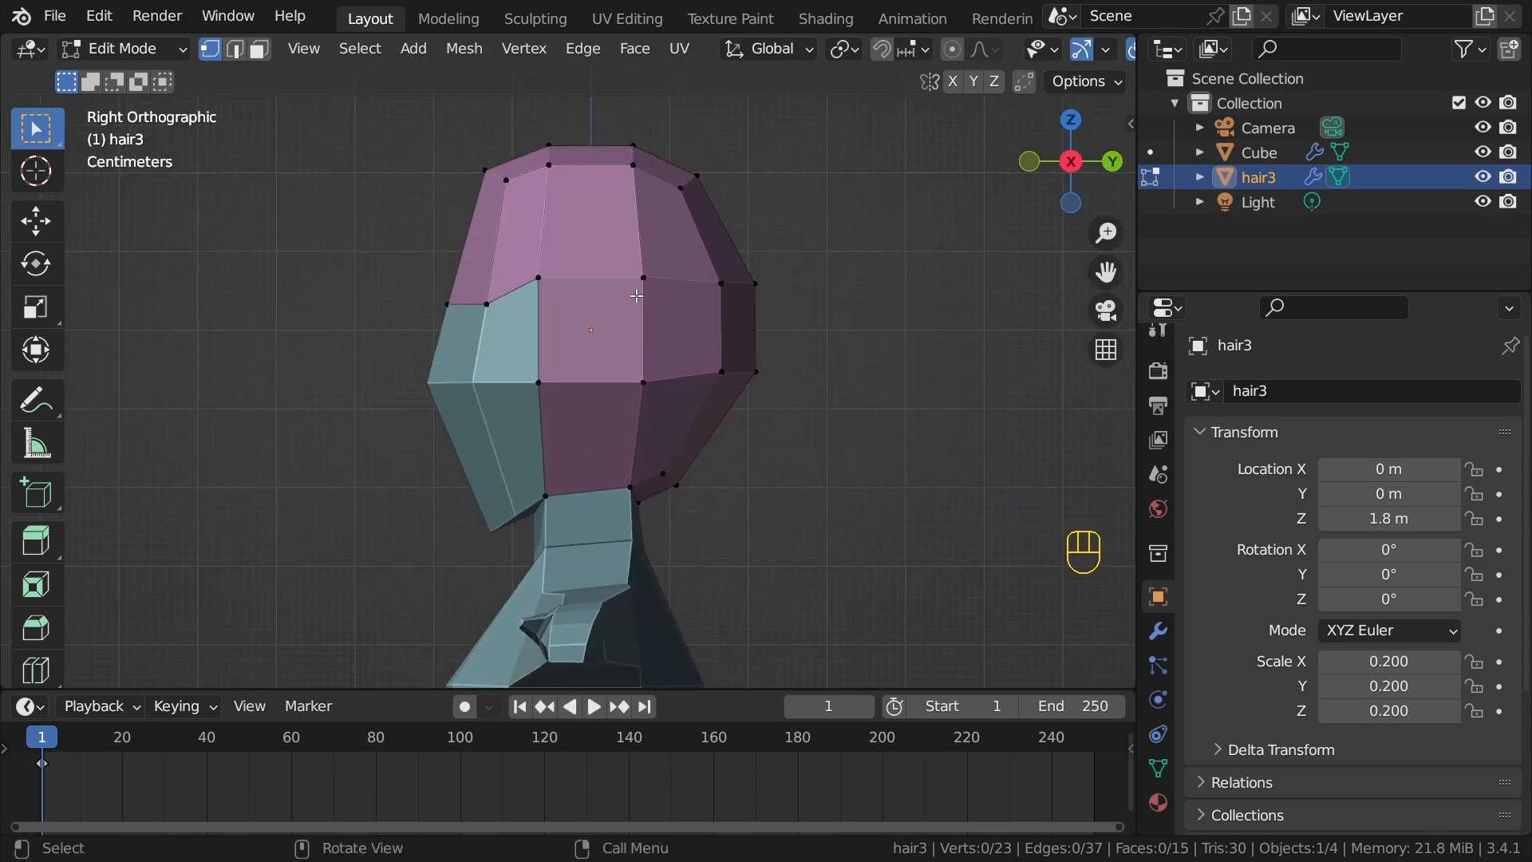
{"action": "key", "text": "k"}
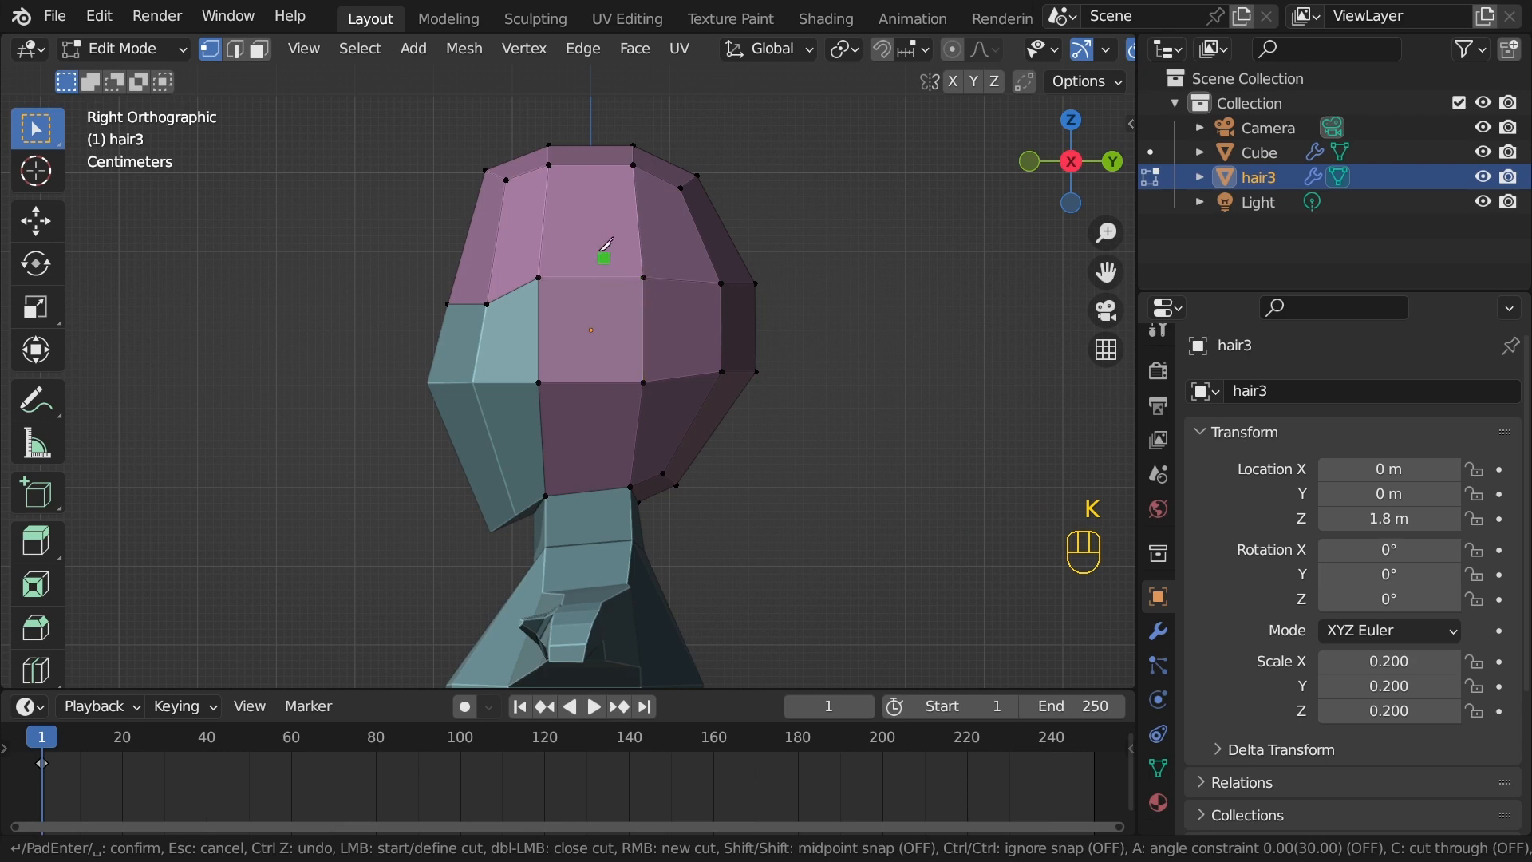
{"action": "left_click", "coordinate": [508, 180]}
{"action": "left_click", "coordinate": [588, 250]}
{"action": "left_click", "coordinate": [588, 299]}
{"action": "left_click", "coordinate": [557, 345]}
{"action": "left_click", "coordinate": [539, 383]}
{"action": "left_click", "coordinate": [565, 462]}
{"action": "left_click", "coordinate": [600, 475]}
{"action": "left_click", "coordinate": [631, 486]}
{"action": "key", "text": "Return"}
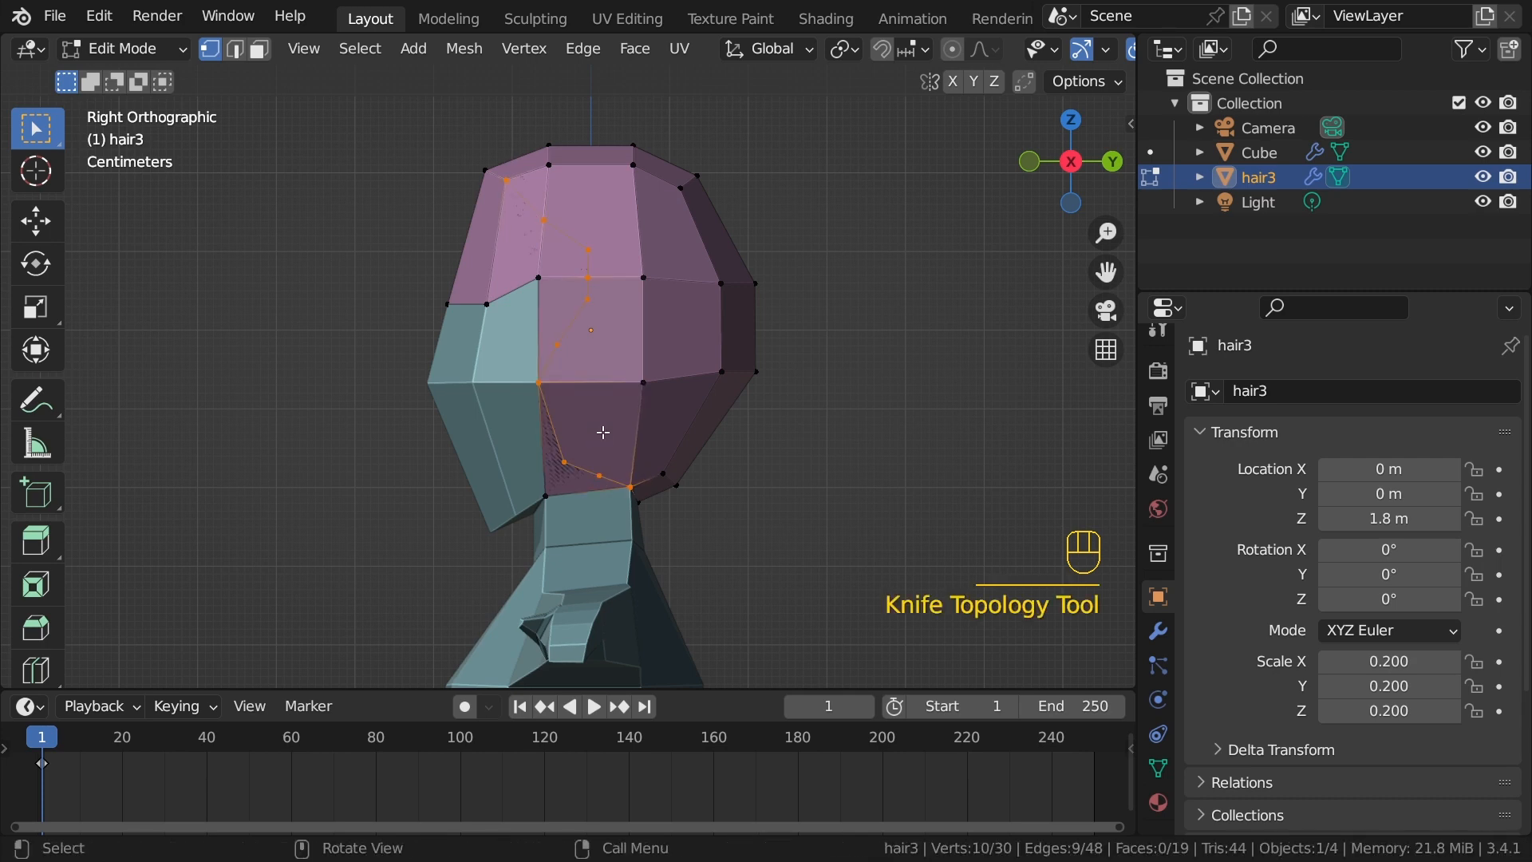
Step: Delete the four hair faces in front of the new hairline cut at the forehead, temple, cheek and neck
{"action": "key", "text": "3"}
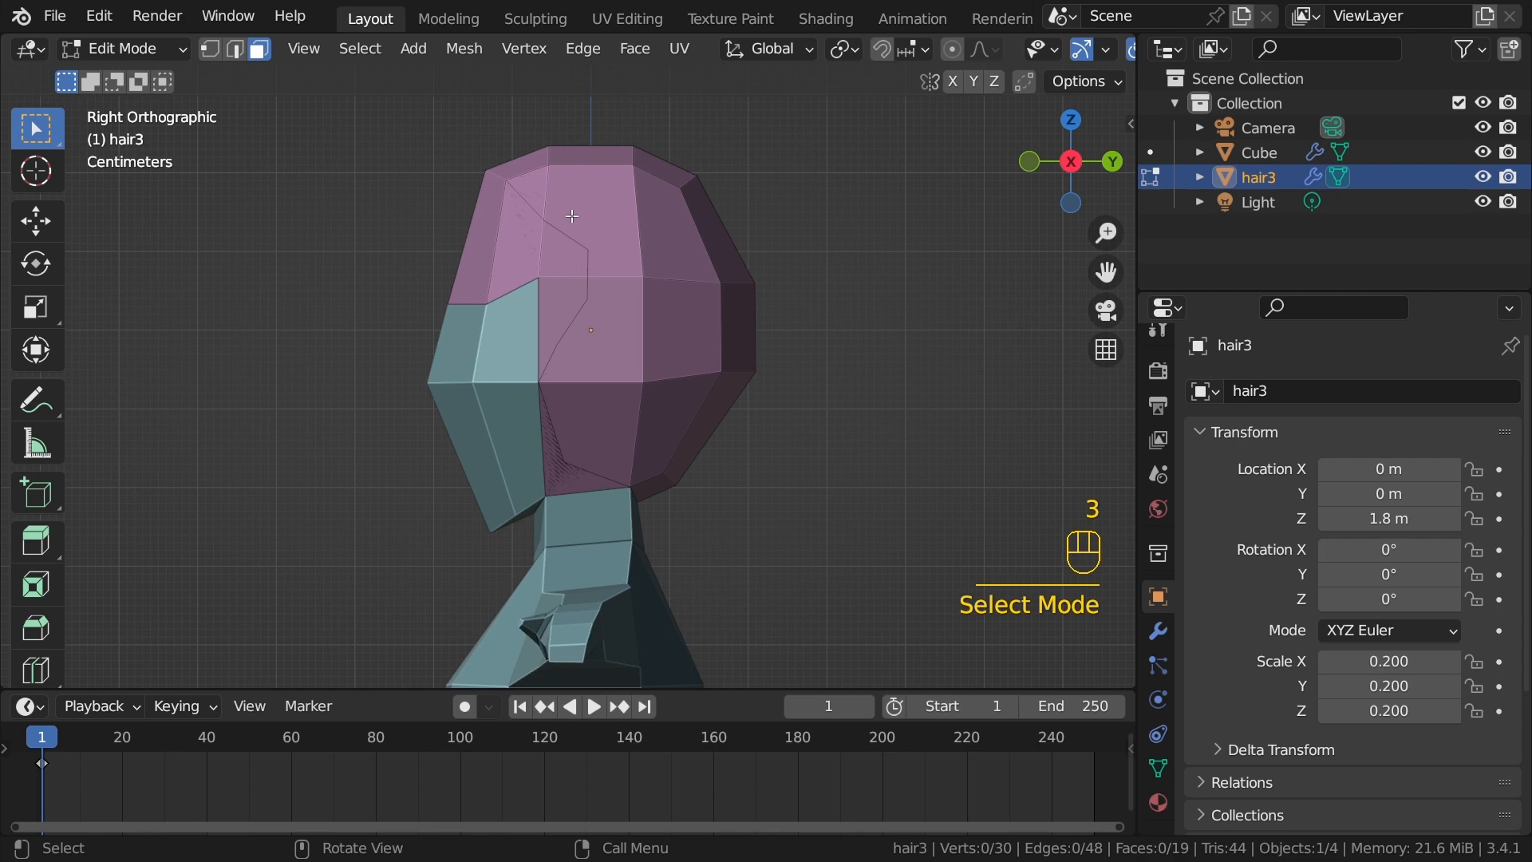
{"action": "left_click", "coordinate": [530, 242], "text": "shift"}
{"action": "left_click", "coordinate": [562, 235], "text": "shift"}
{"action": "left_click", "coordinate": [562, 335], "text": "shift"}
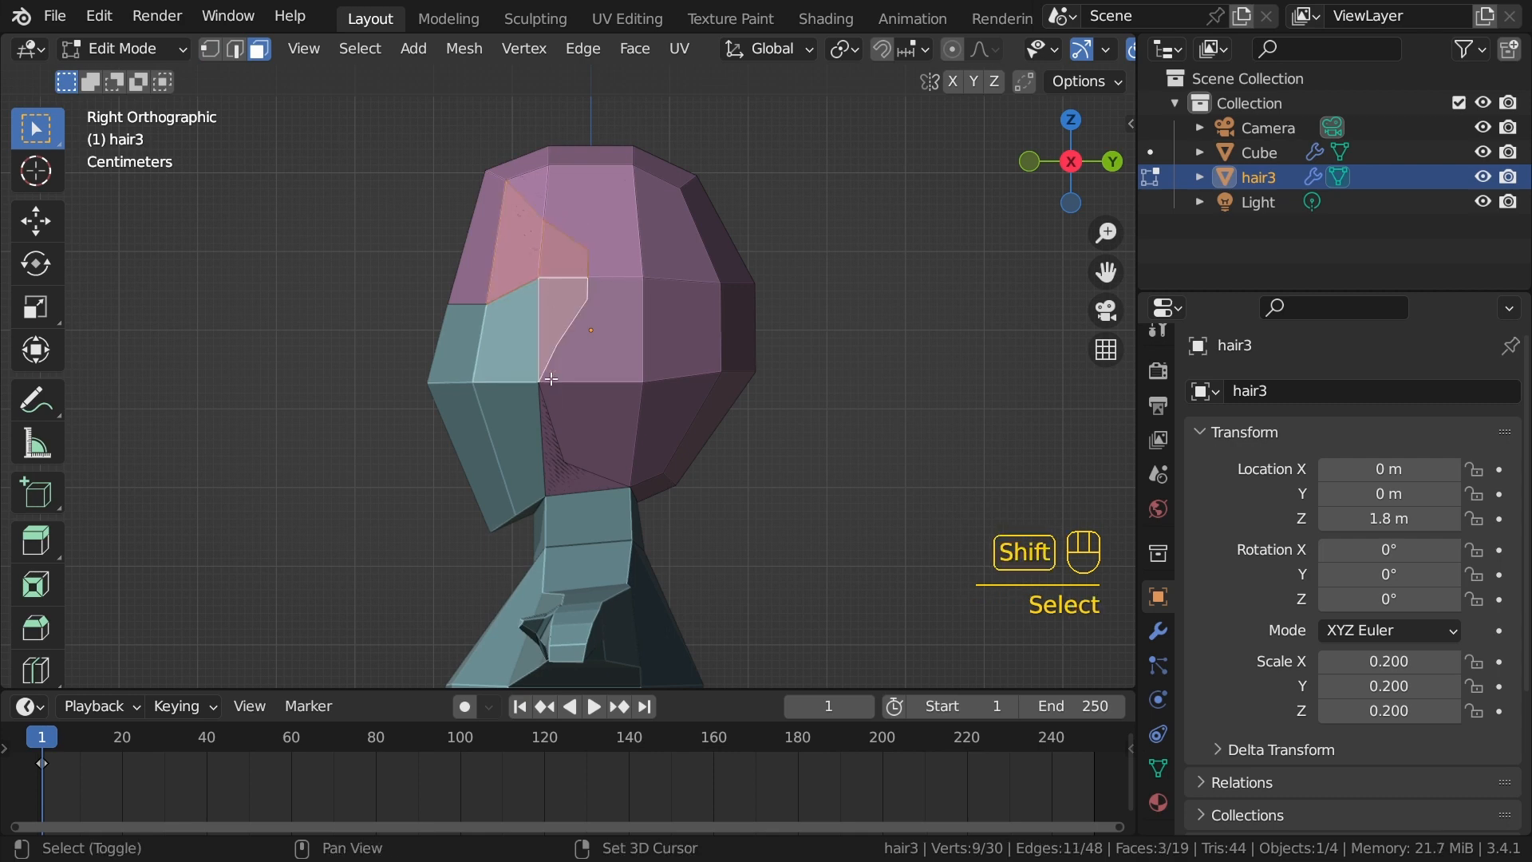
{"action": "left_click", "coordinate": [568, 459], "text": "shift"}
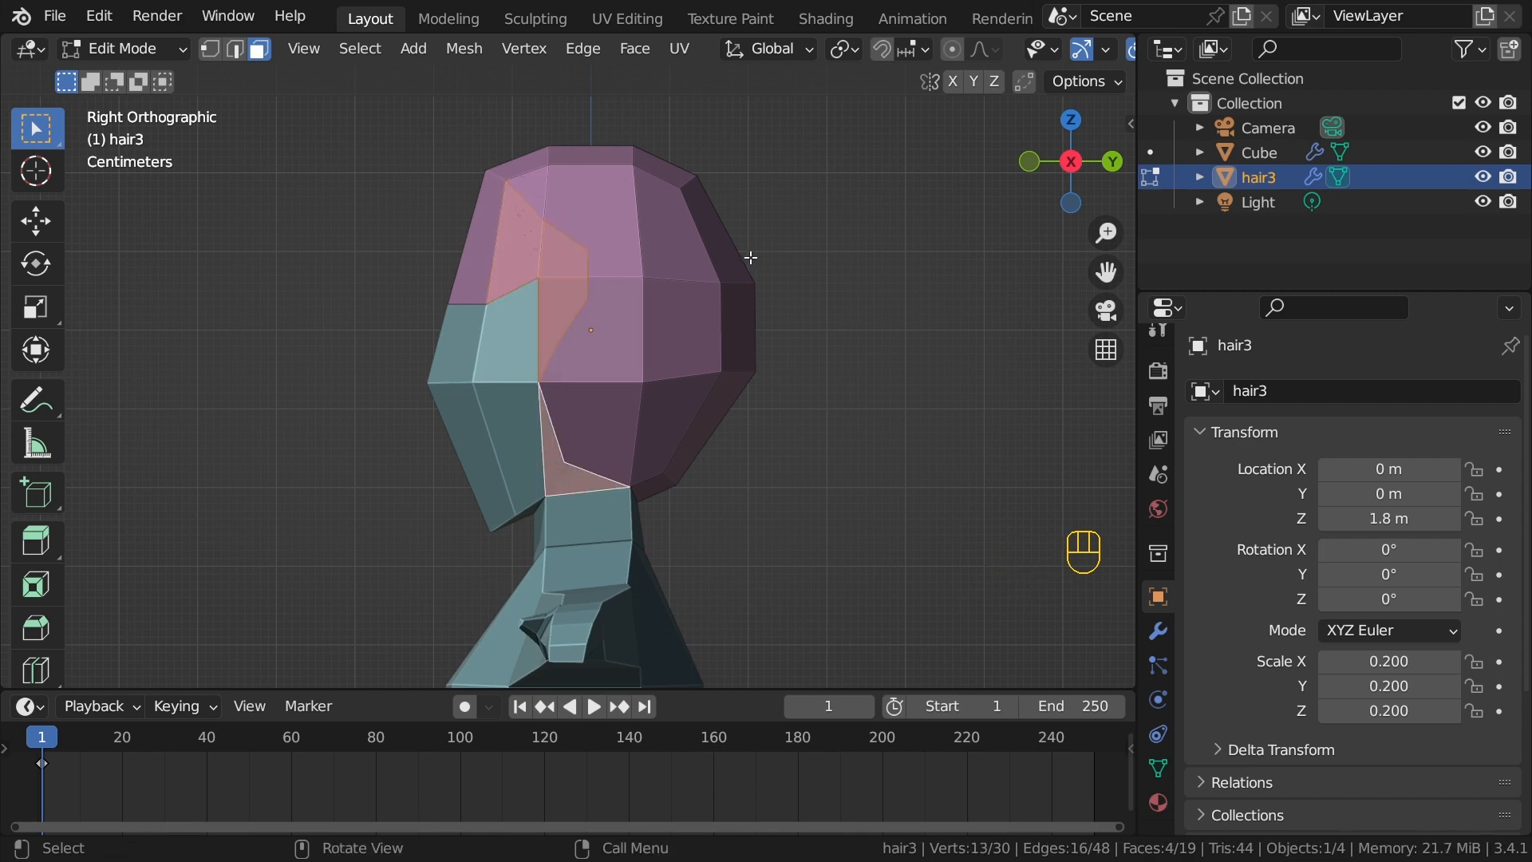
{"action": "key", "text": "x"}
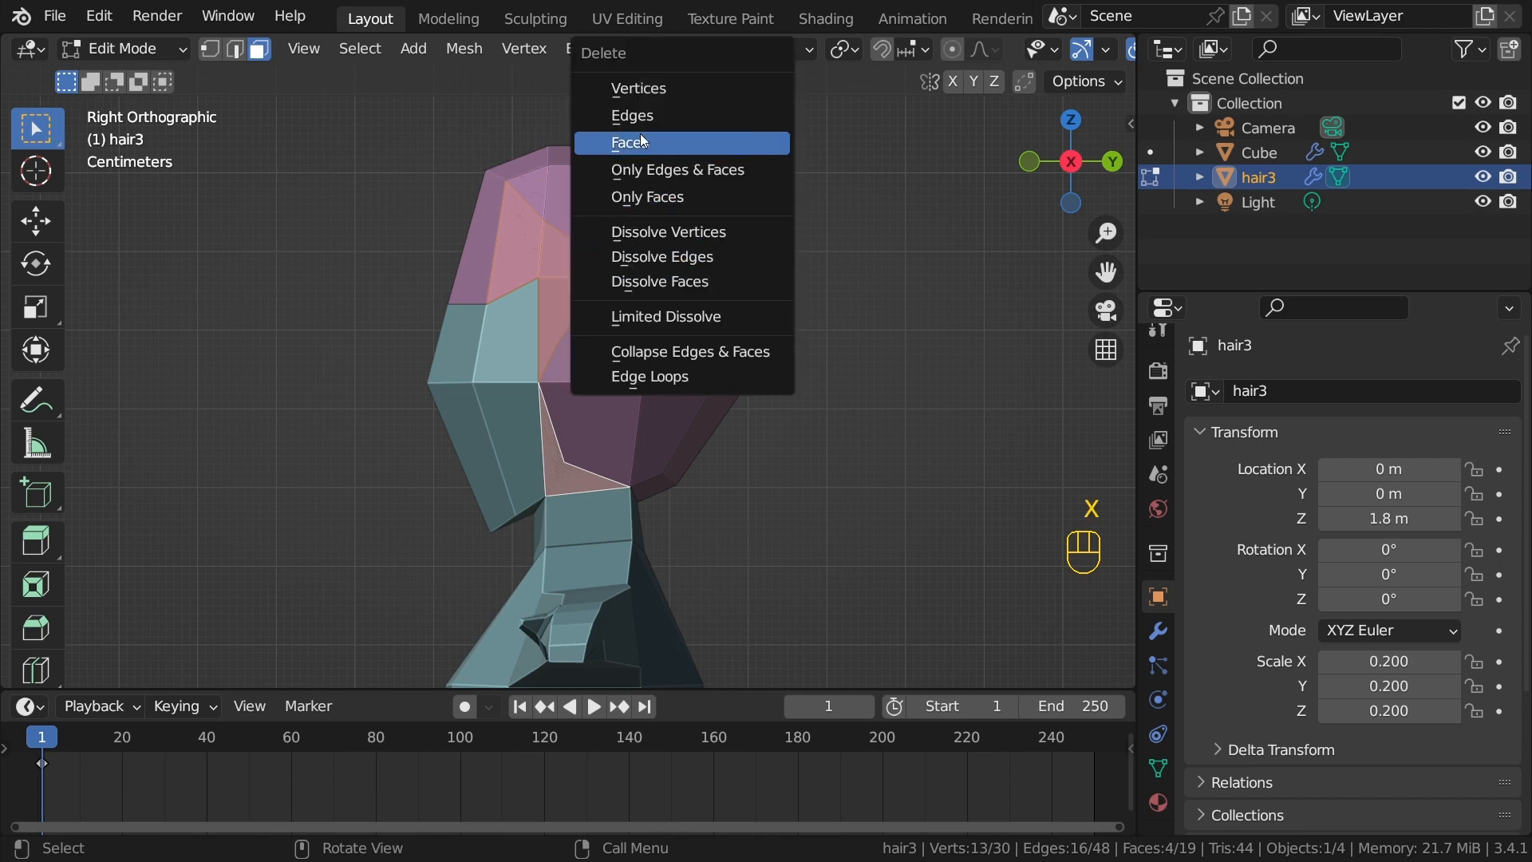
{"action": "left_click", "coordinate": [667, 142]}
Step: Delete the two stray vertices left at the front of the hair mesh and return to Object Mode
{"action": "key", "text": "1"}
{"action": "middle_click_drag", "start_coordinate": [667, 148], "coordinate": [662, 319]}
{"action": "left_click", "coordinate": [661, 345]}
{"action": "left_click", "coordinate": [649, 313], "text": "shift"}
{"action": "key", "text": "x"}
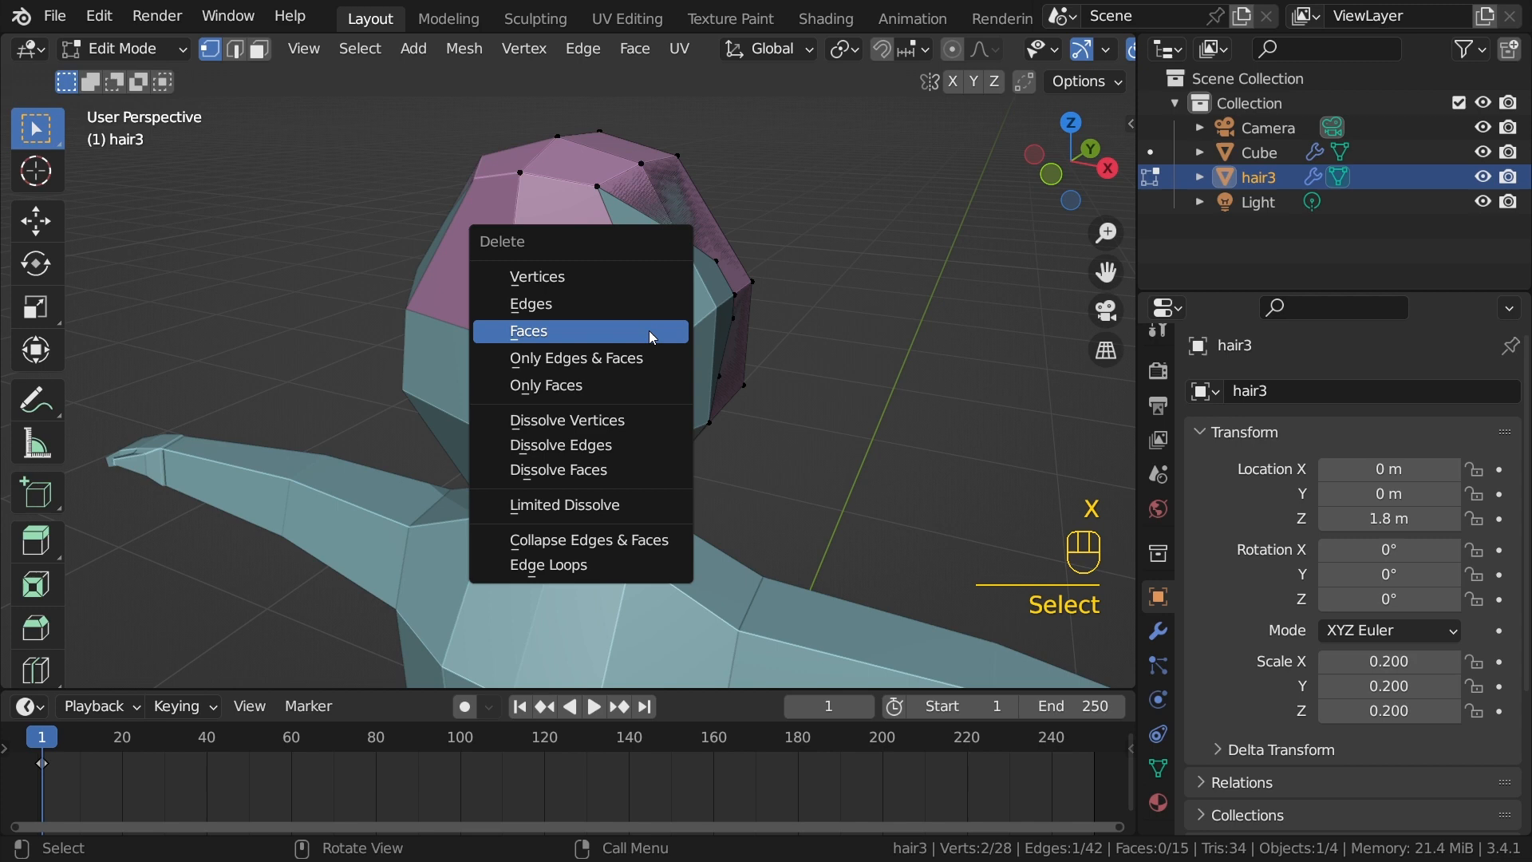
{"action": "left_click", "coordinate": [571, 276]}
{"action": "middle_click_drag", "start_coordinate": [572, 276], "coordinate": [709, 261]}
{"action": "key", "text": "Tab"}
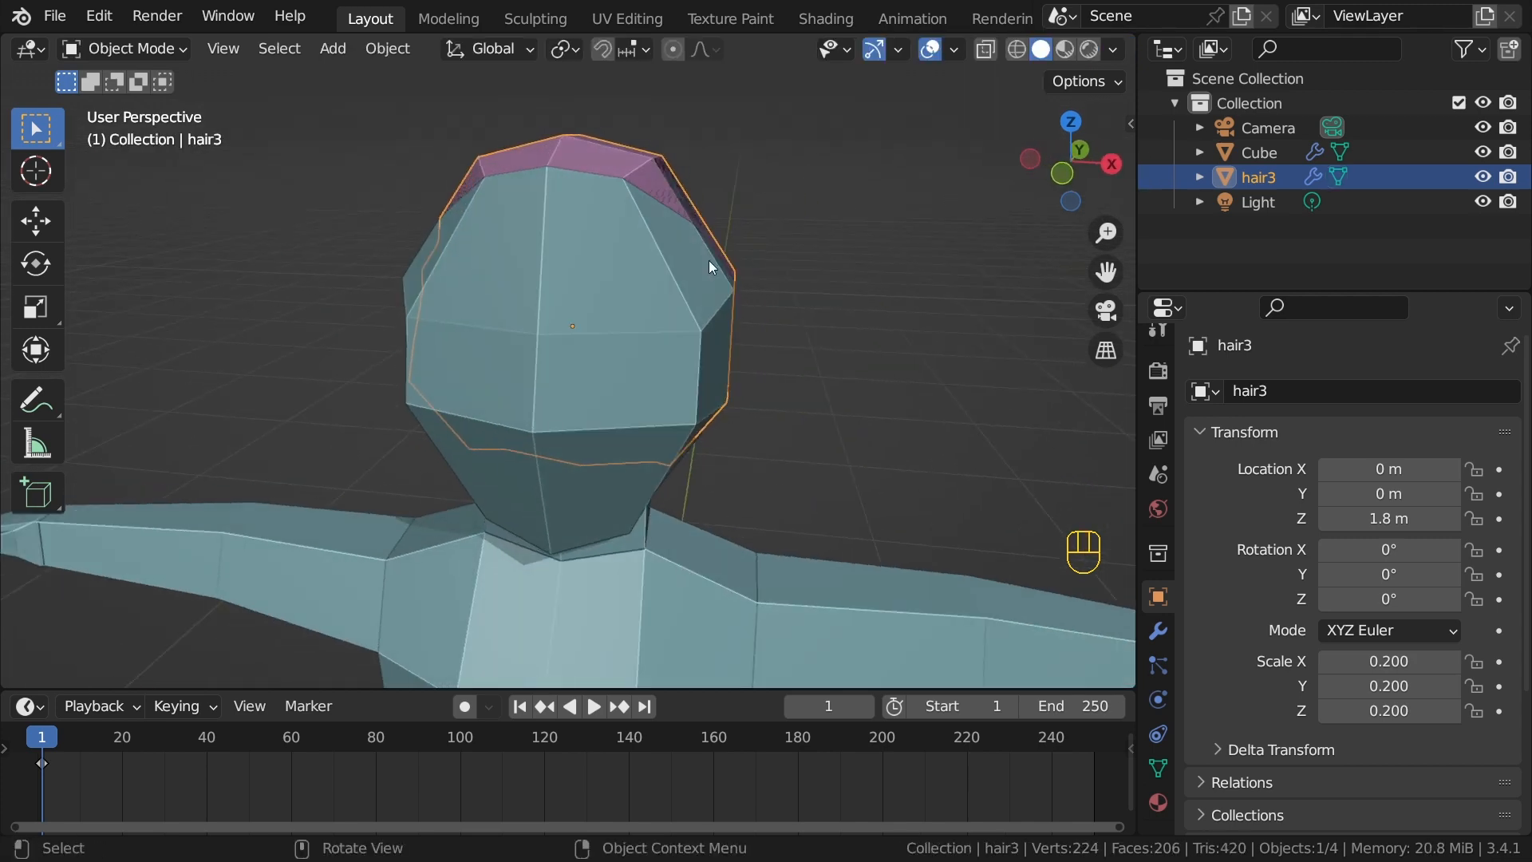
Step: Apply the Mirror modifier on the hair3 object
{"action": "left_click", "coordinate": [1158, 631]}
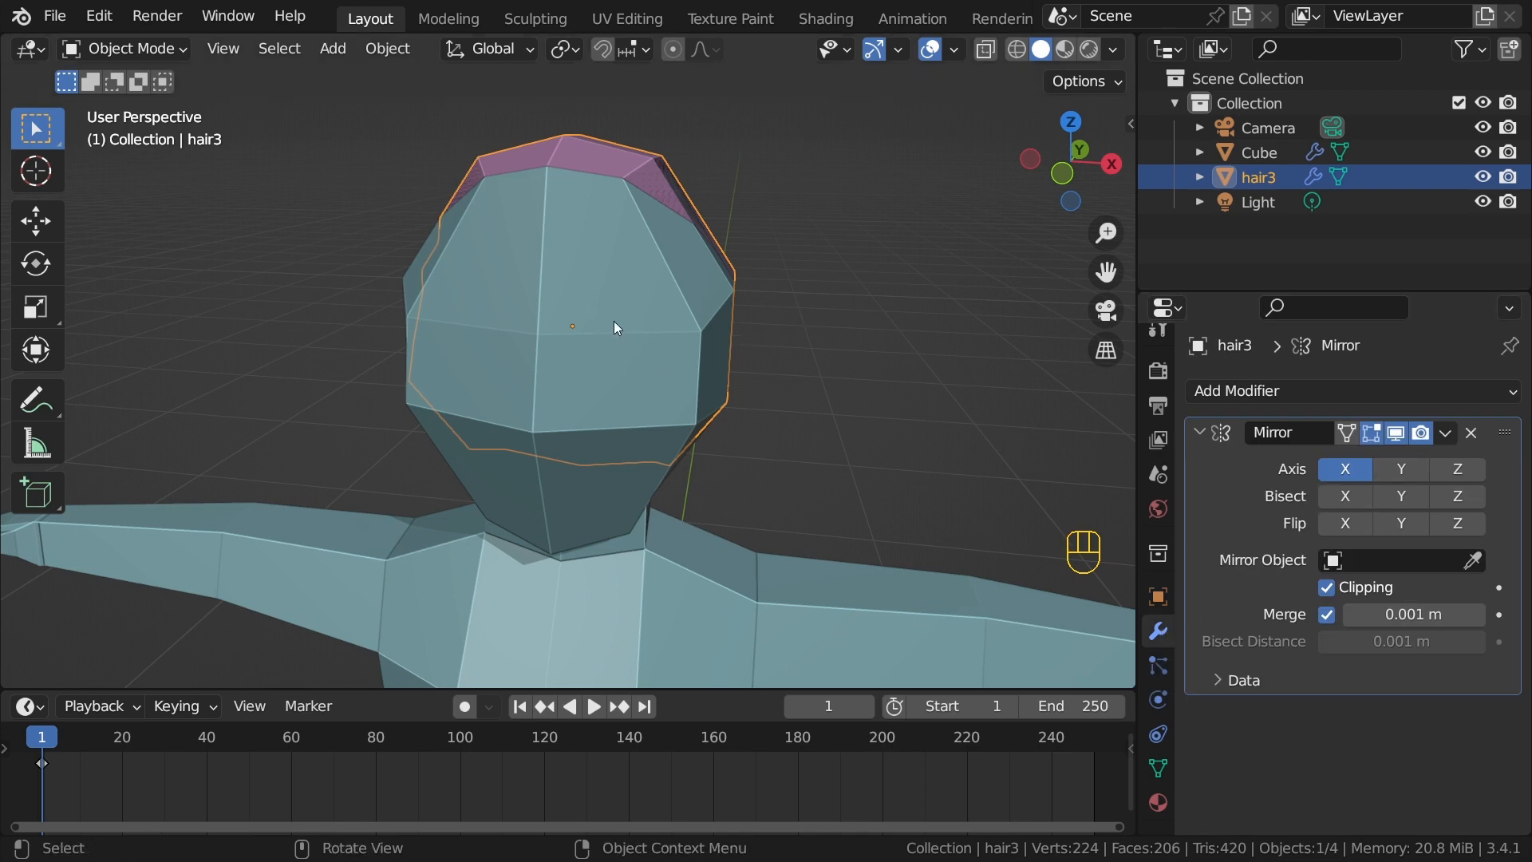
{"action": "middle_click_drag", "start_coordinate": [617, 328], "coordinate": [622, 288]}
{"action": "left_click", "coordinate": [1445, 432]}
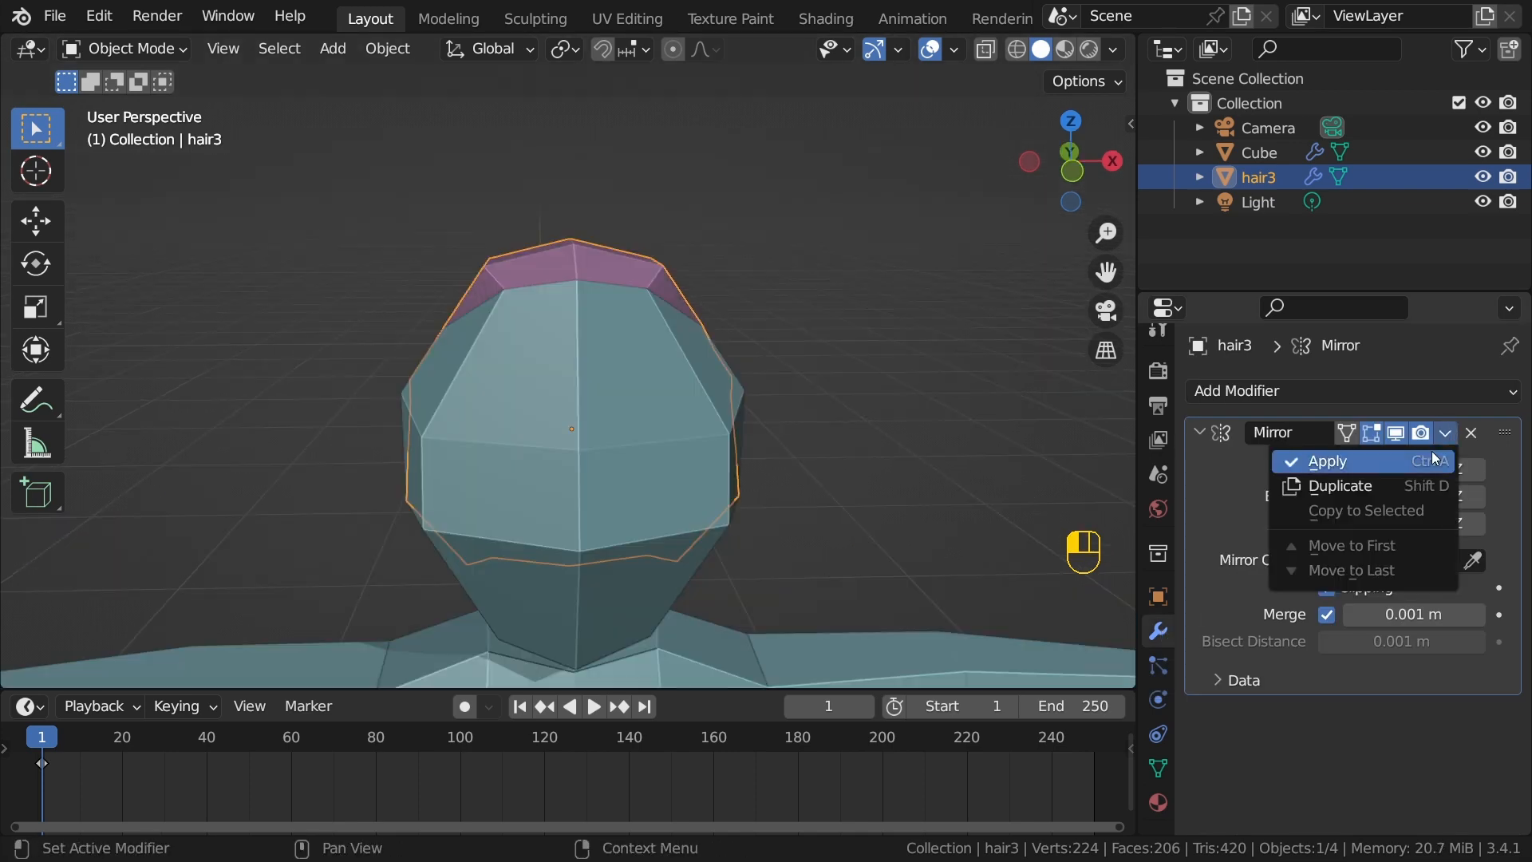
{"action": "left_click", "coordinate": [1373, 457]}
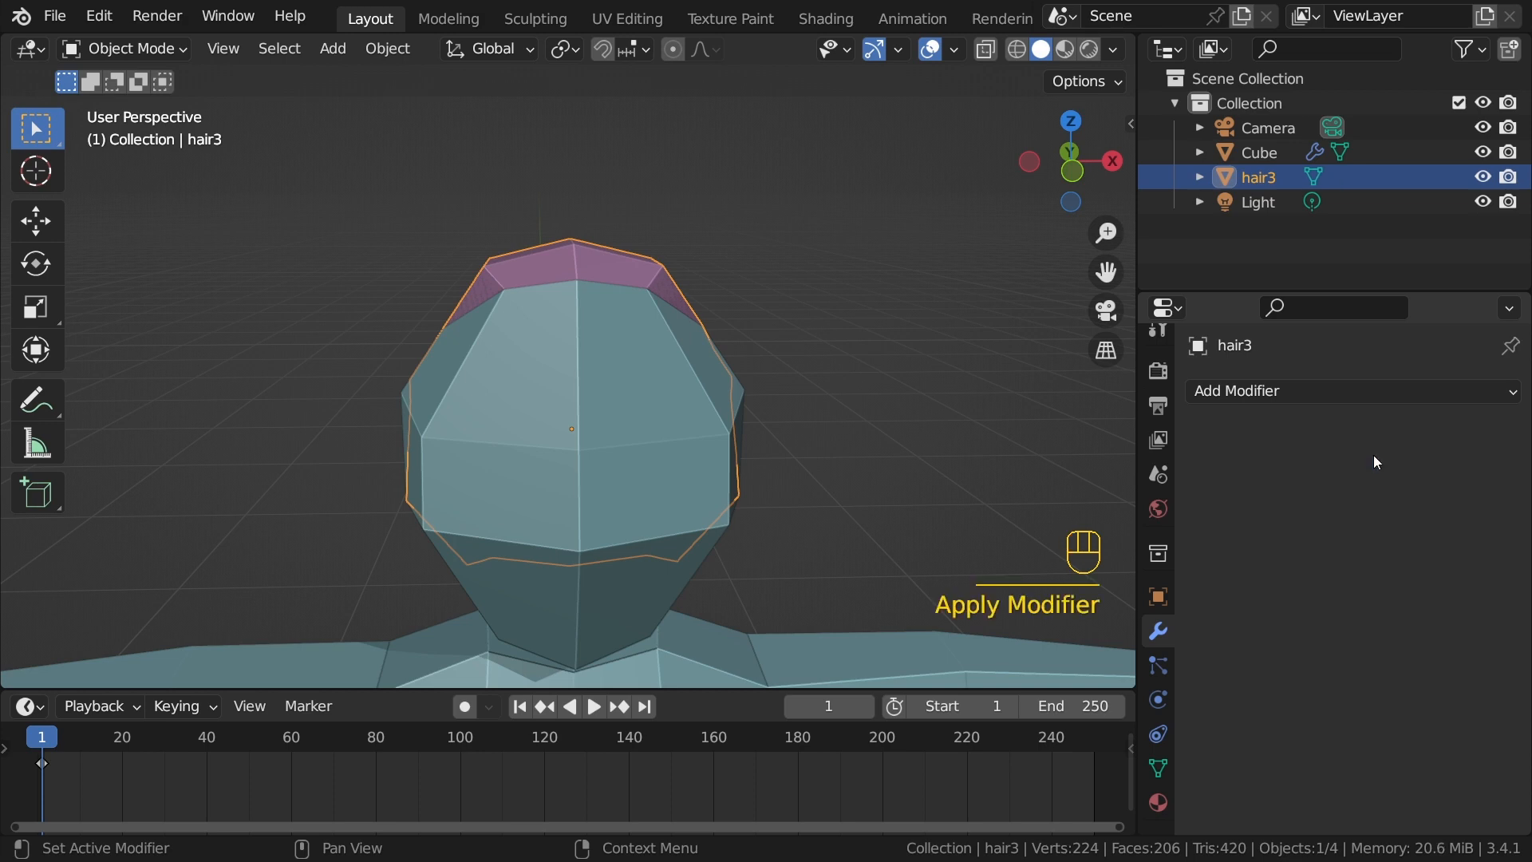
Step: Add a Solidify modifier to the hair with offset 1 and thickness 0.03 m
{"action": "middle_click_drag", "start_coordinate": [848, 304], "coordinate": [1119, 423]}
{"action": "left_click", "coordinate": [1262, 392]}
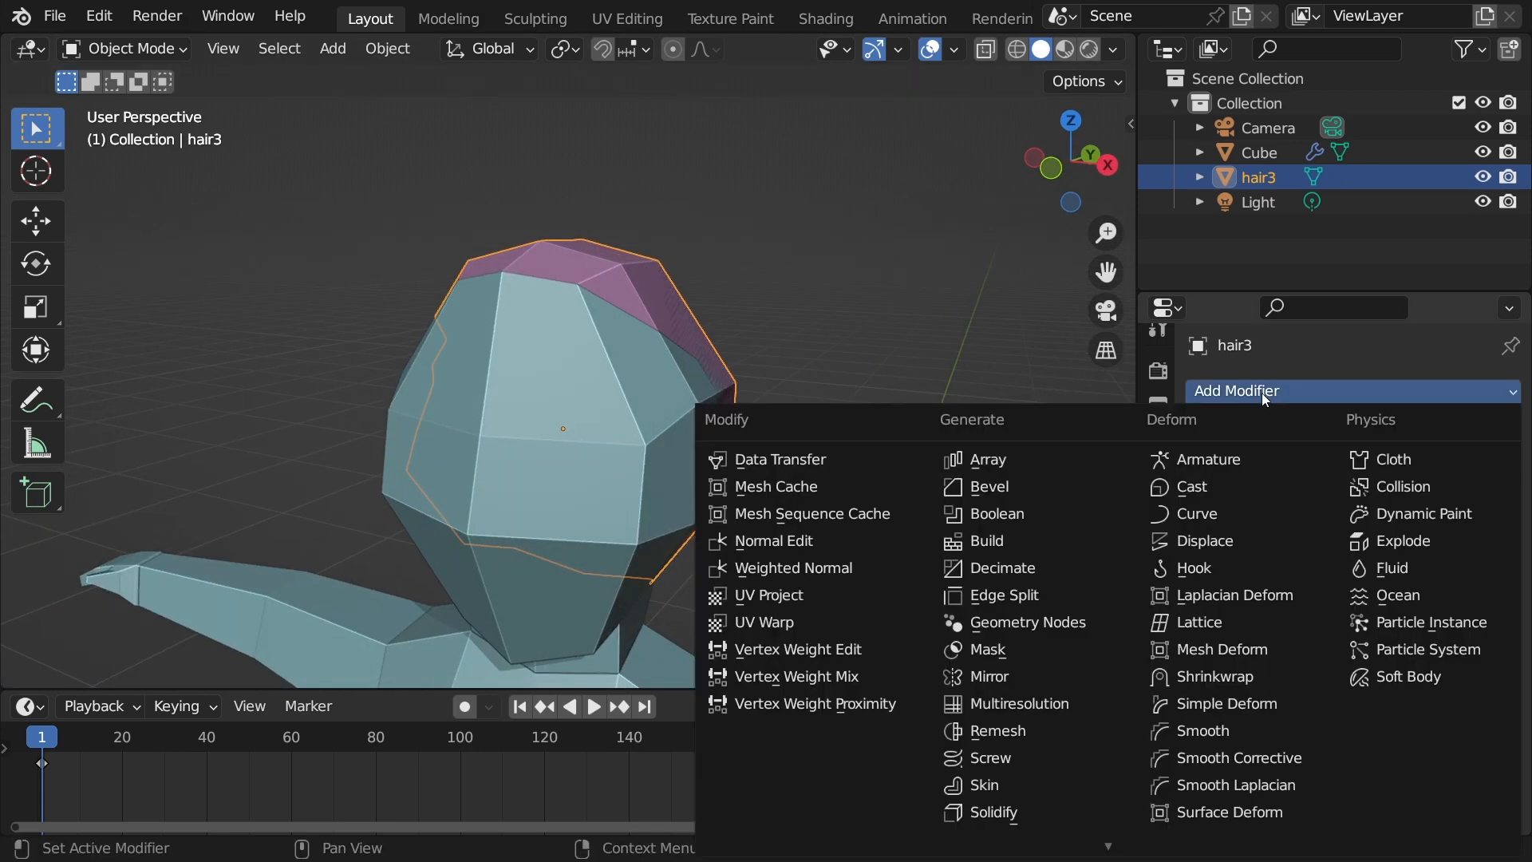
{"action": "scroll", "coordinate": [1026, 816], "scroll_direction": "down", "scroll_amount": 2}
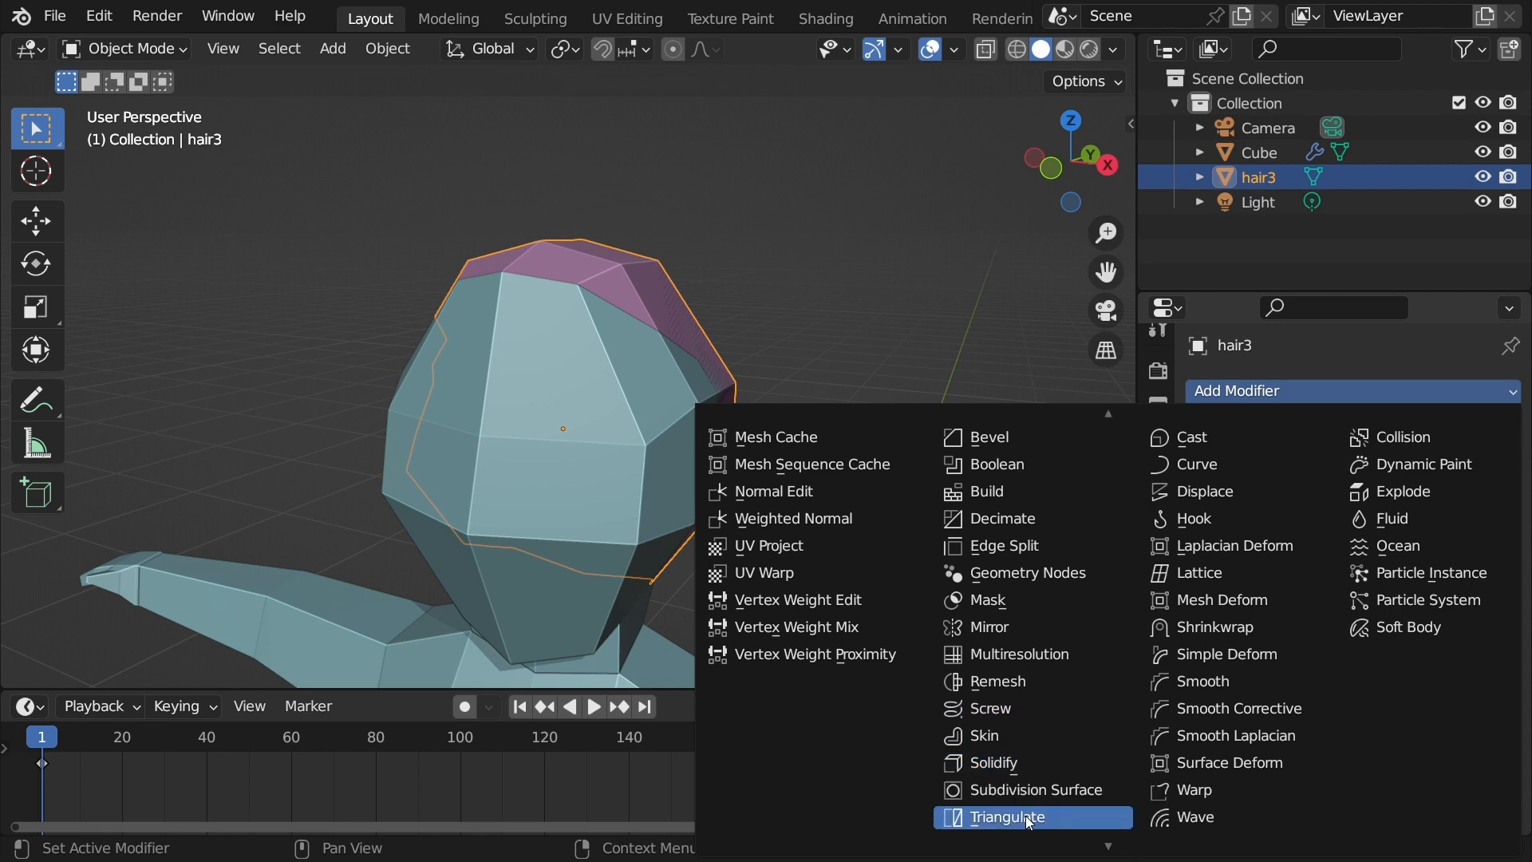
{"action": "left_click", "coordinate": [1000, 754]}
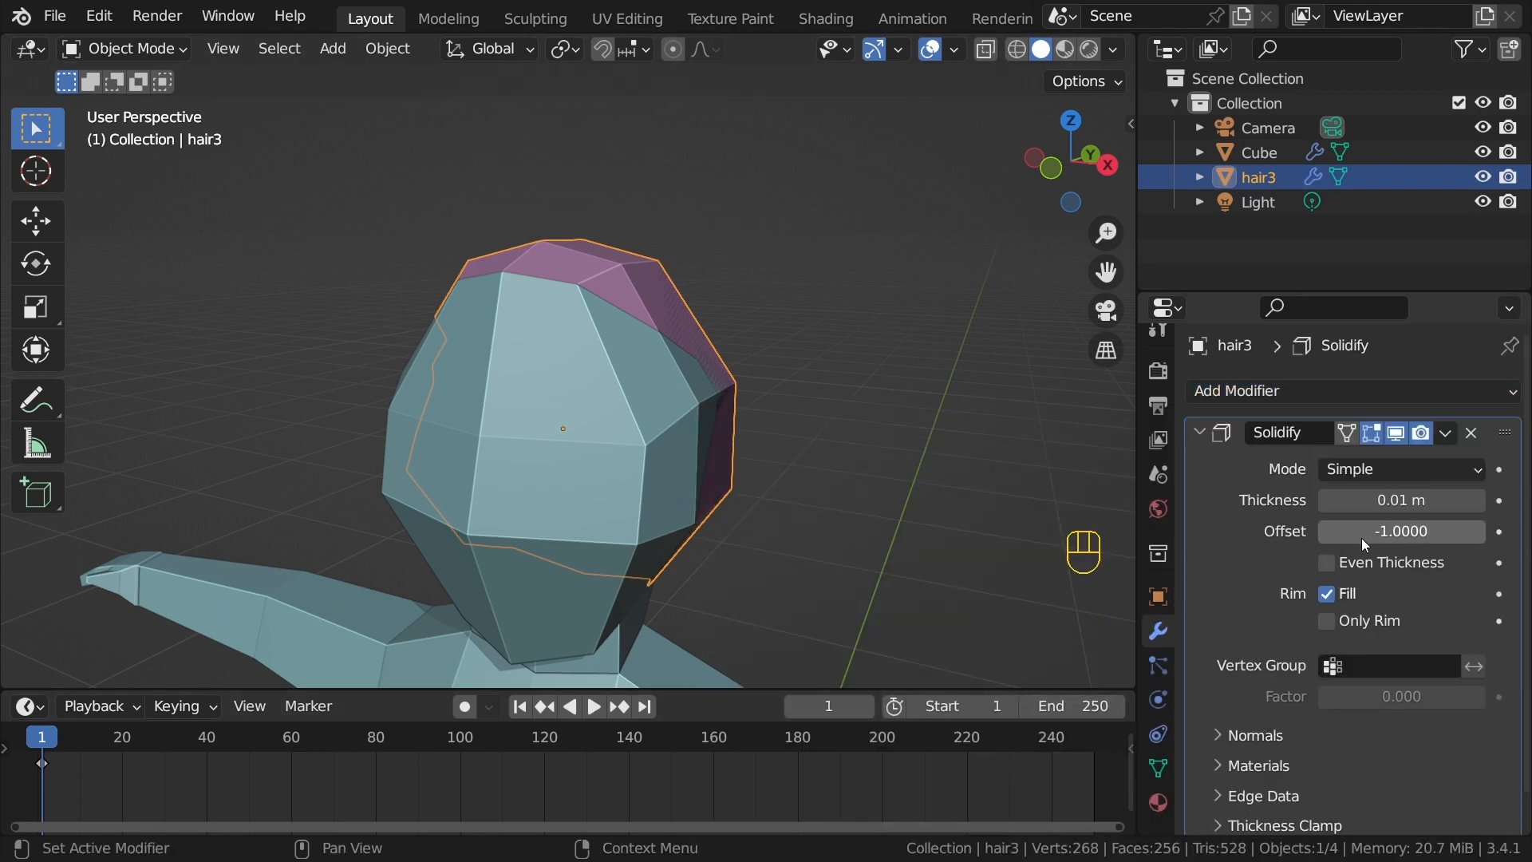
{"action": "left_click_drag", "start_coordinate": [1363, 538], "coordinate": [1500, 537]}
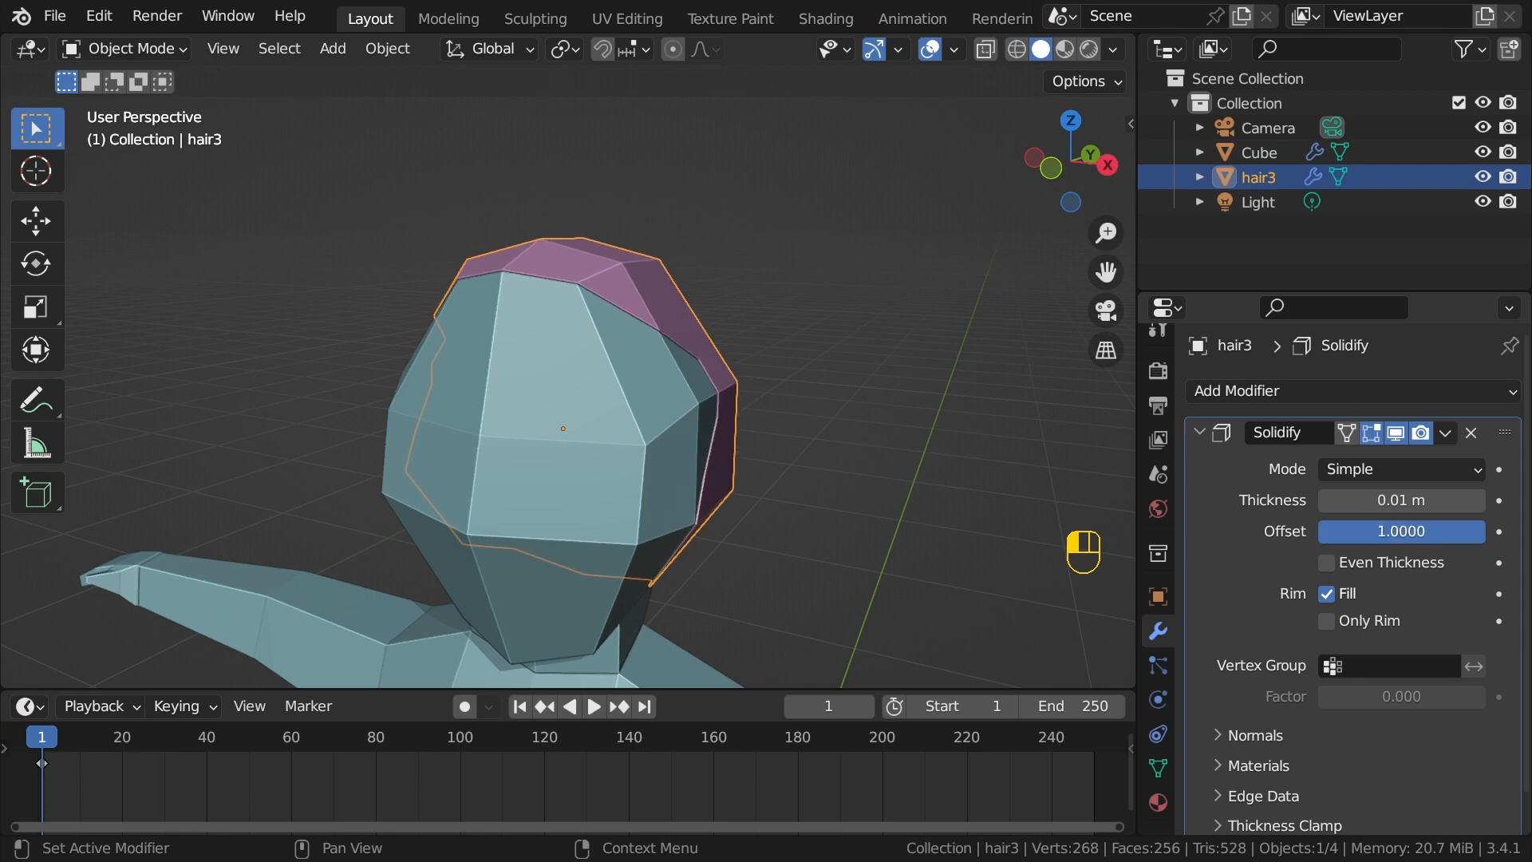
{"action": "left_click", "coordinate": [1383, 501]}
{"action": "left_click_drag", "start_coordinate": [1362, 501], "coordinate": [1352, 500]}
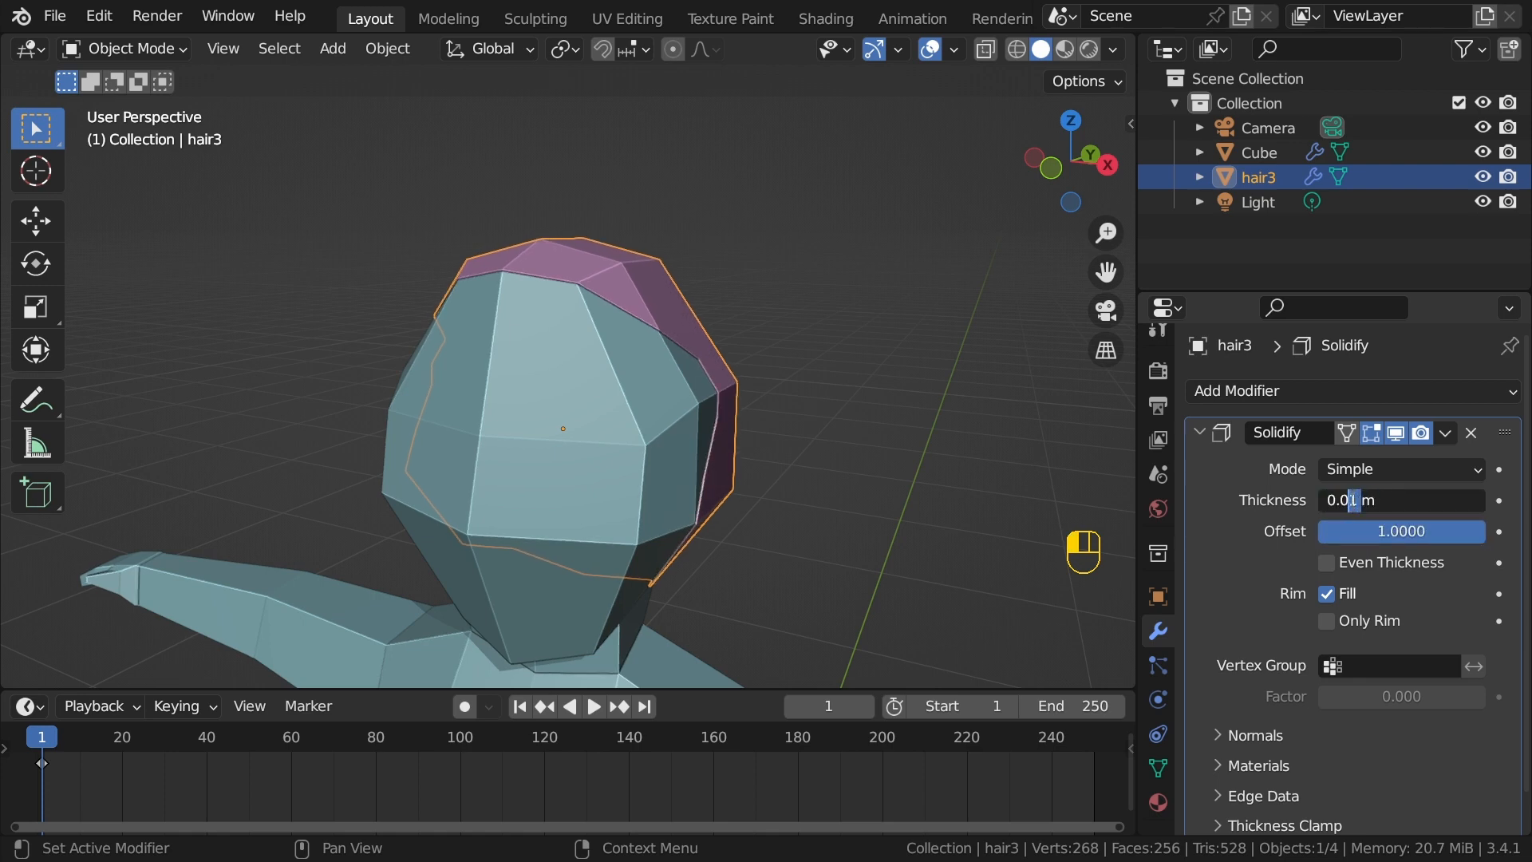
{"action": "type", "text": "3"}
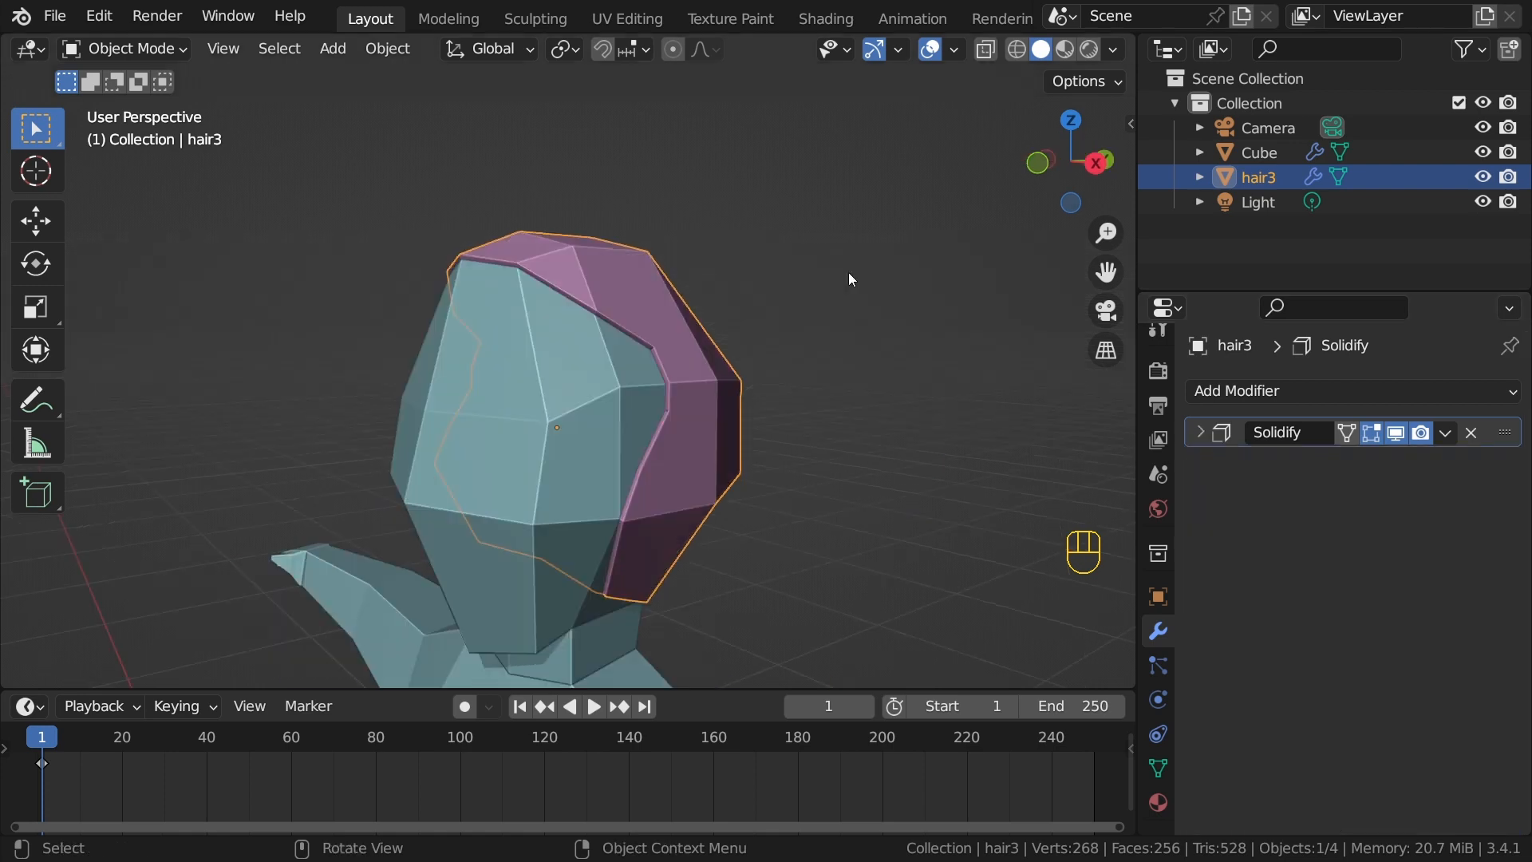
Step: On the Cube body mesh, move the two front face vertices at eye level slightly back into the head in the right side view
{"action": "left_click", "coordinate": [536, 427]}
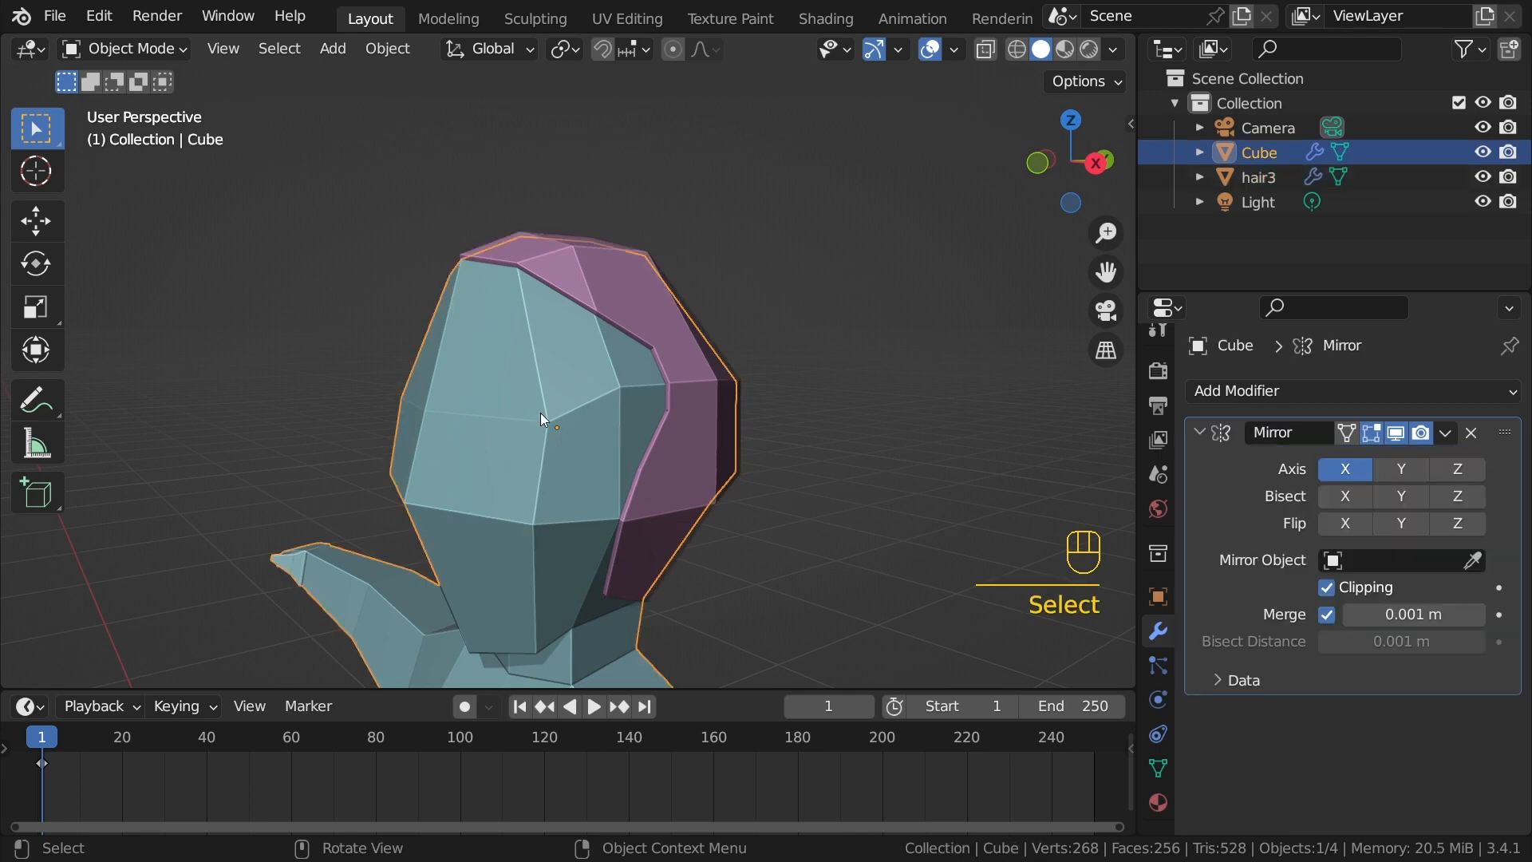
{"action": "key", "text": "Tab"}
{"action": "middle_click", "coordinate": [540, 418], "text": "alt"}
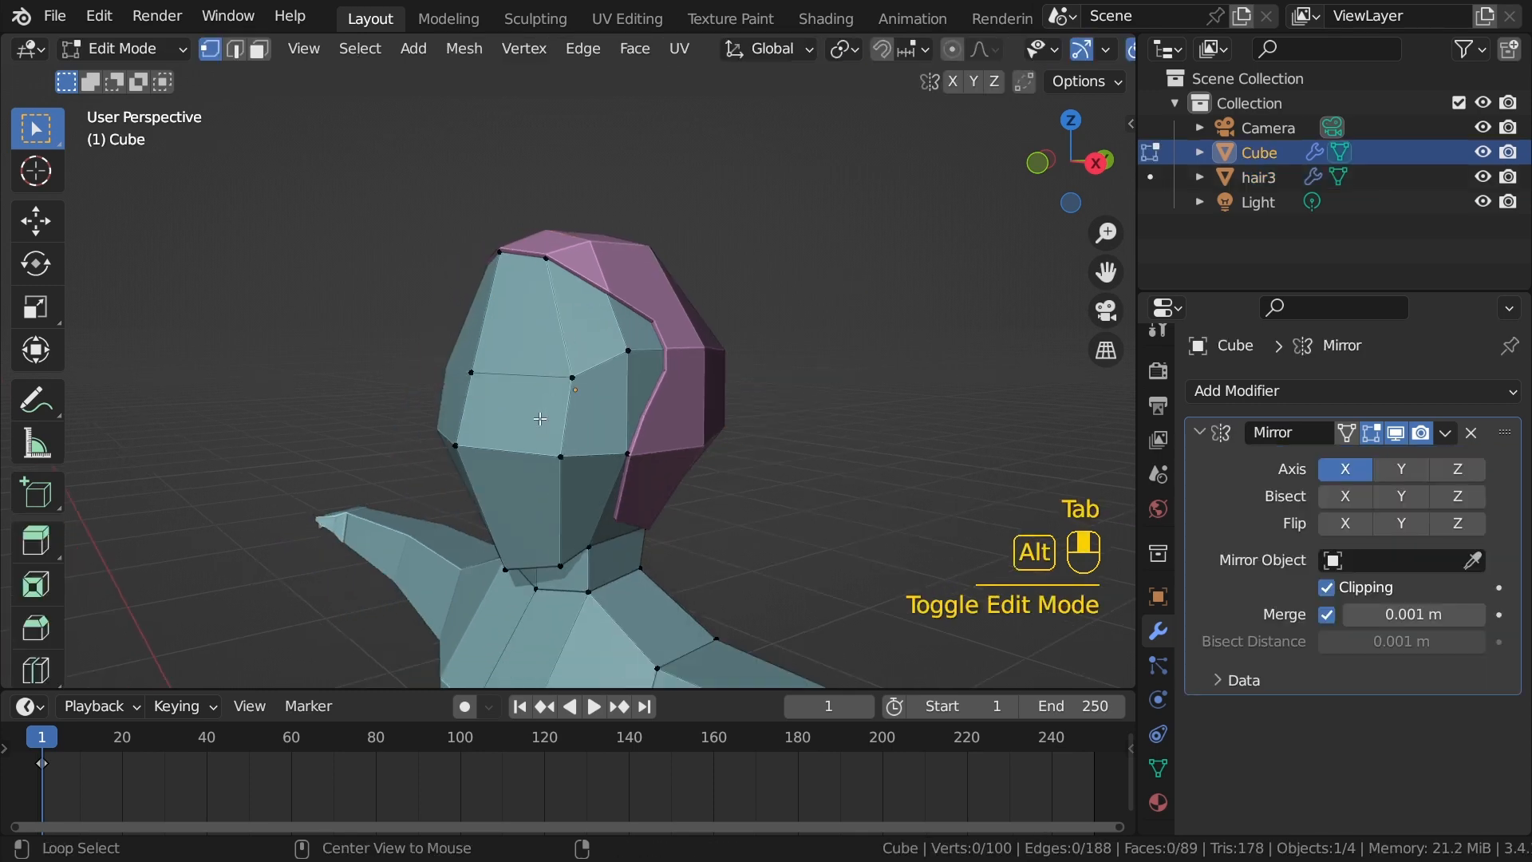
{"action": "middle_click_drag", "start_coordinate": [540, 418], "coordinate": [527, 439], "text": "alt"}
{"action": "key", "text": "alt+z"}
{"action": "left_click", "coordinate": [521, 438]}
{"action": "key", "text": "g"}
{"action": "left_click", "coordinate": [565, 440]}
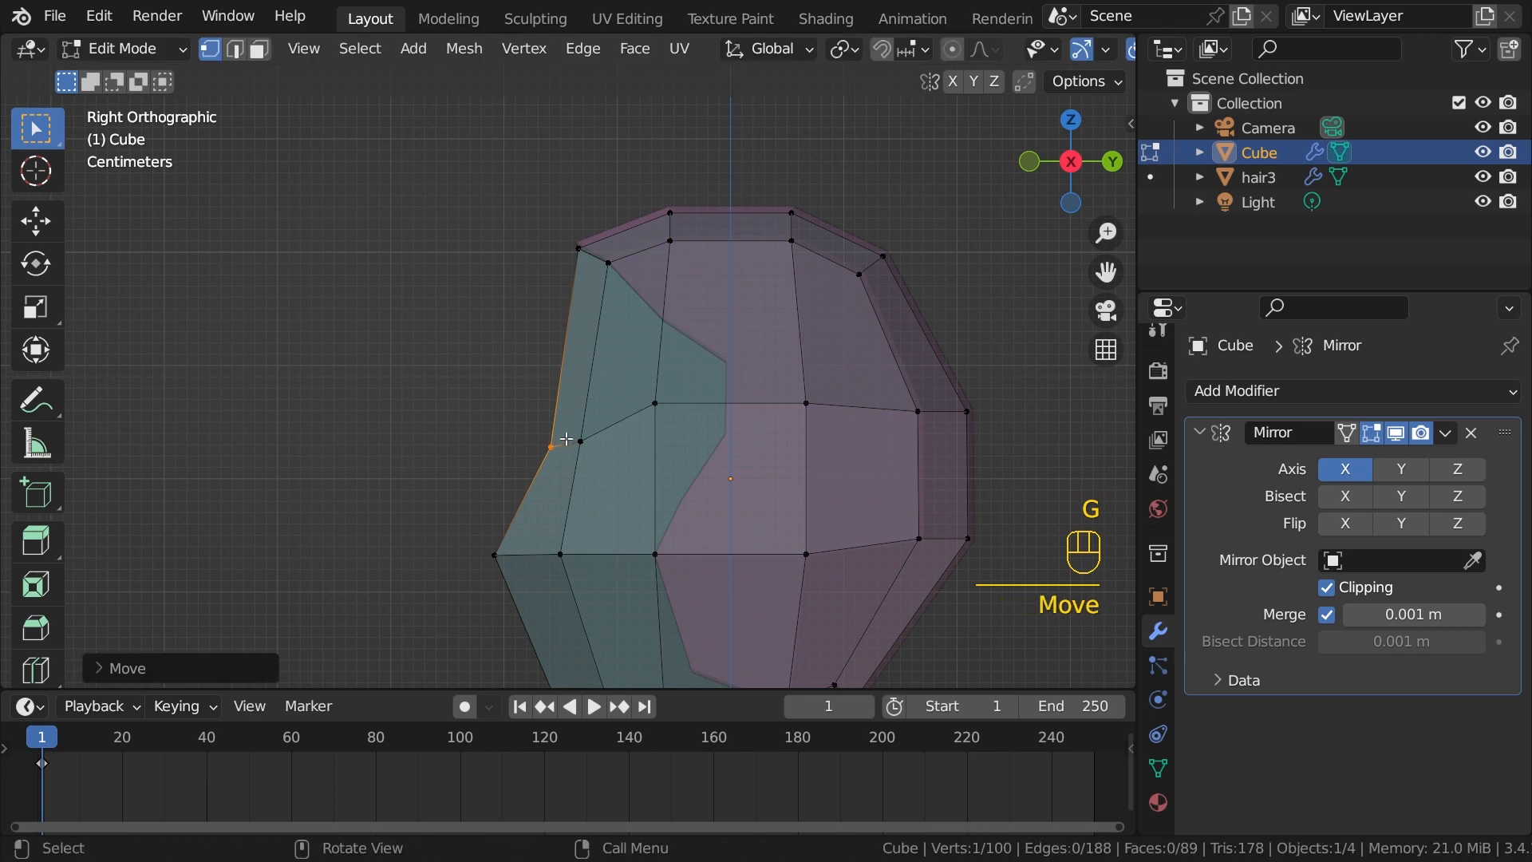
{"action": "left_click", "coordinate": [565, 439]}
{"action": "key", "text": "g"}
{"action": "left_click", "coordinate": [568, 443]}
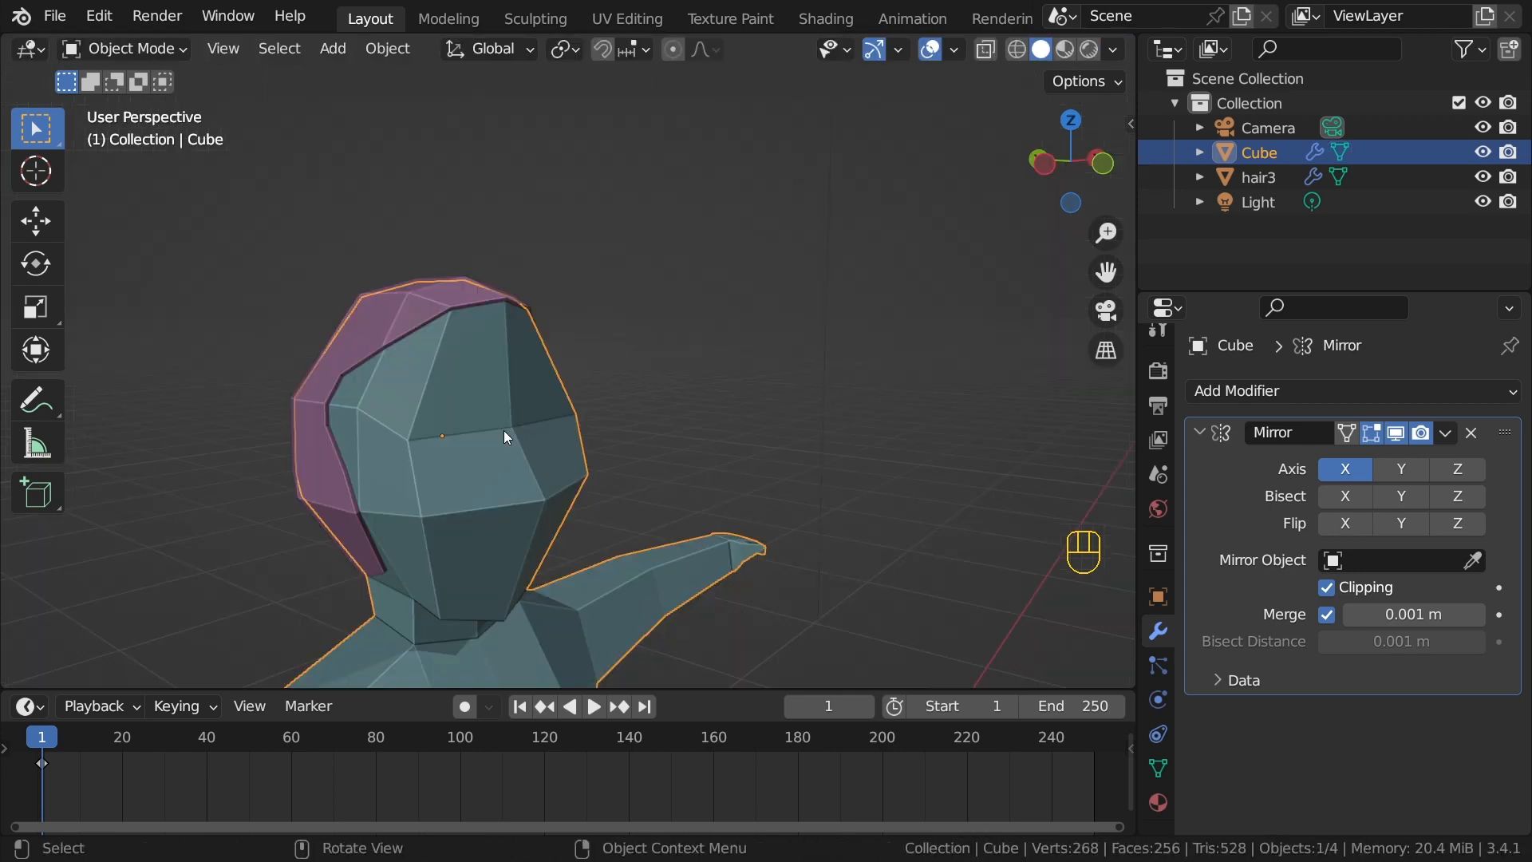
Step: Select the hair3 object and enter Edit Mode with X-ray off
{"action": "middle_click_drag", "start_coordinate": [607, 397], "coordinate": [673, 331]}
{"action": "left_click", "coordinate": [695, 315]}
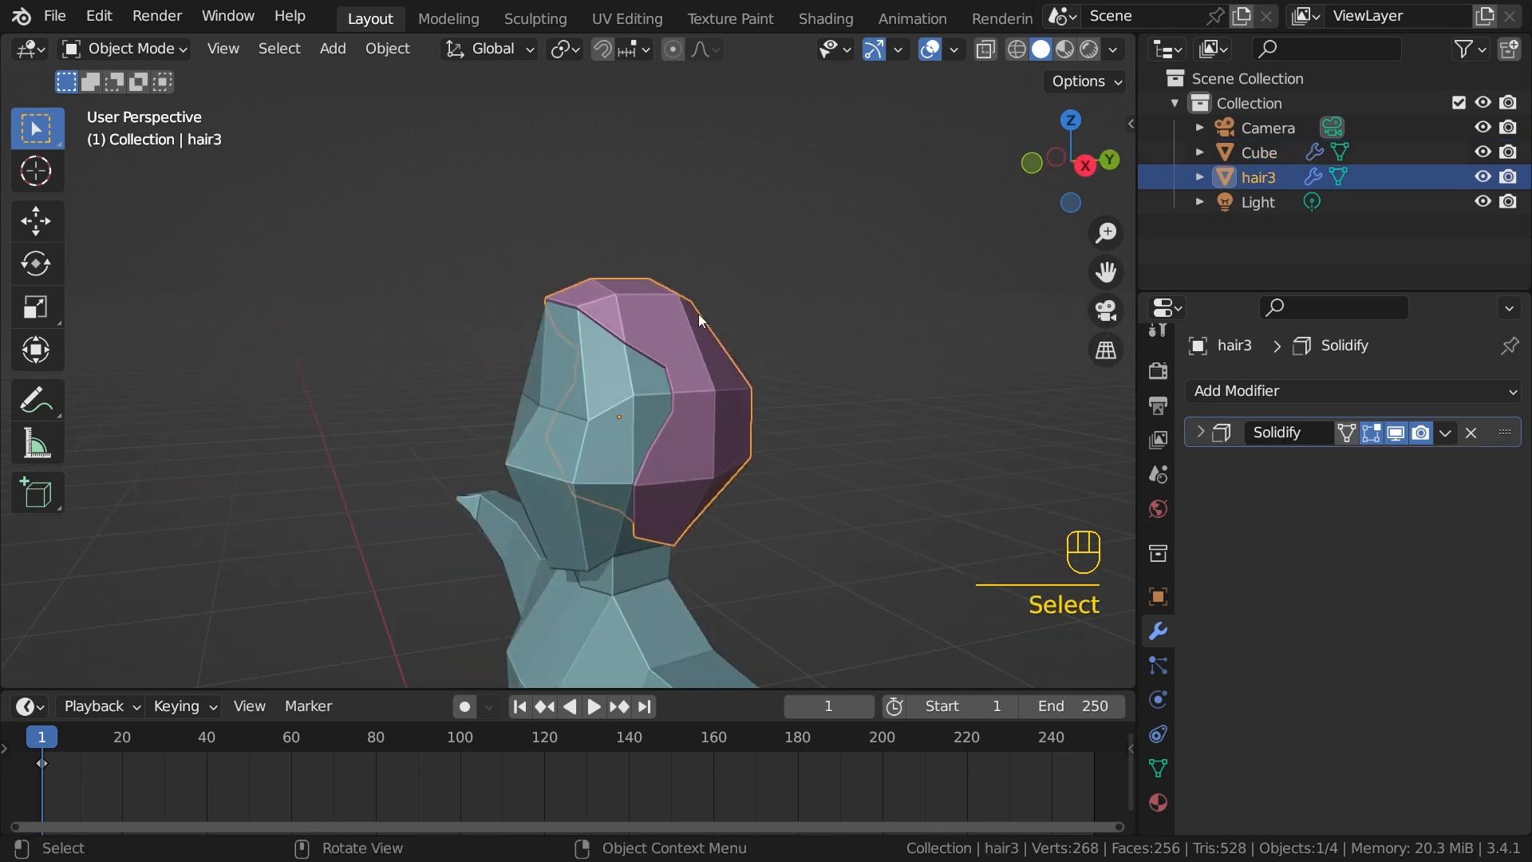
{"action": "middle_click_drag", "start_coordinate": [529, 338], "coordinate": [568, 371], "text": "shift"}
{"action": "key", "text": "Tab"}
{"action": "key", "text": "Tab"}
{"action": "key", "text": "Tab"}
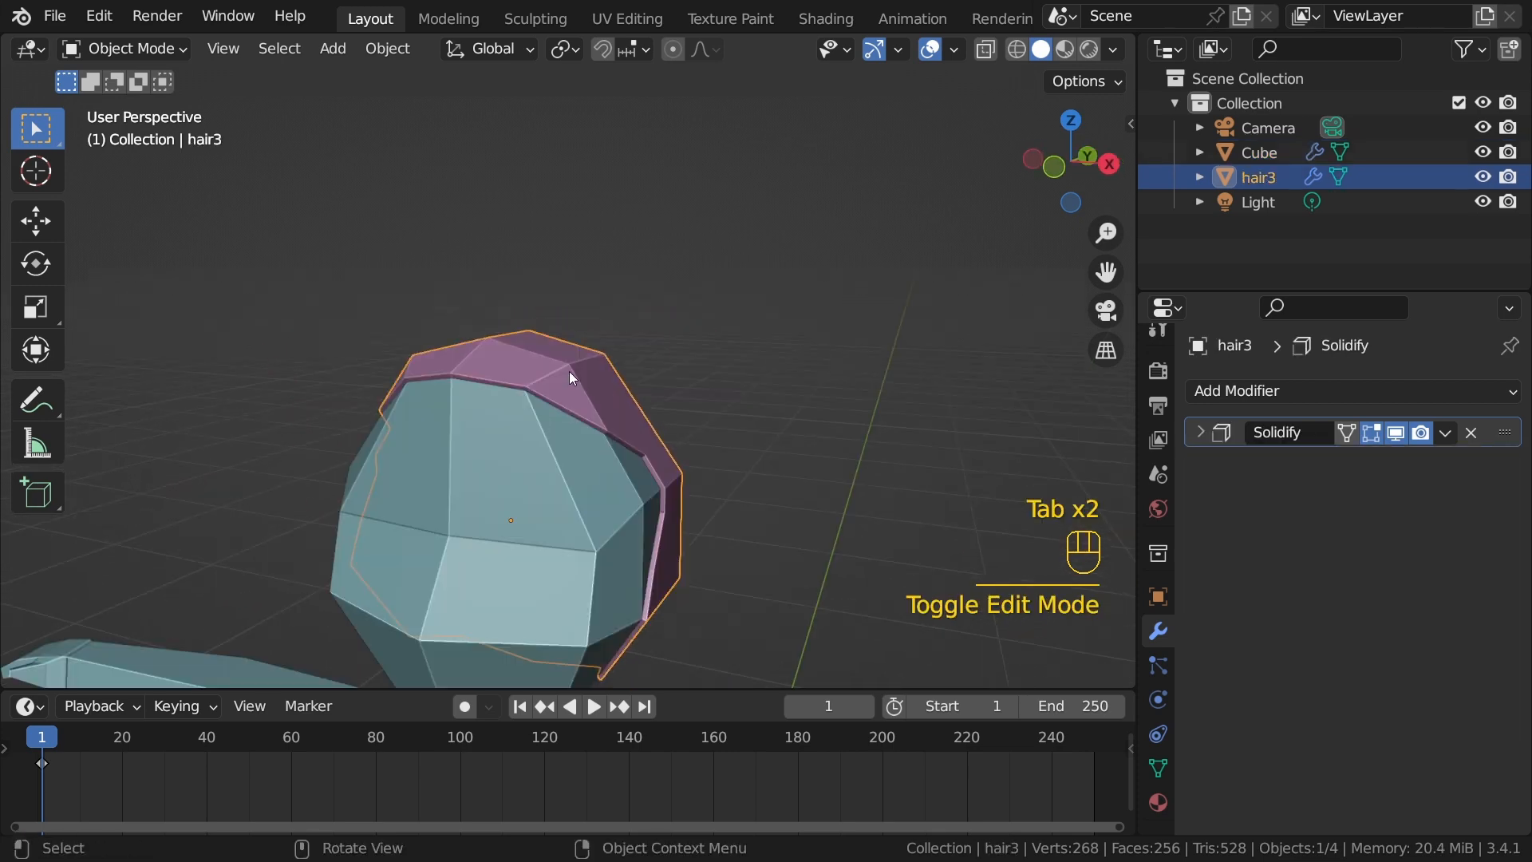
{"action": "key", "text": "alt+z"}
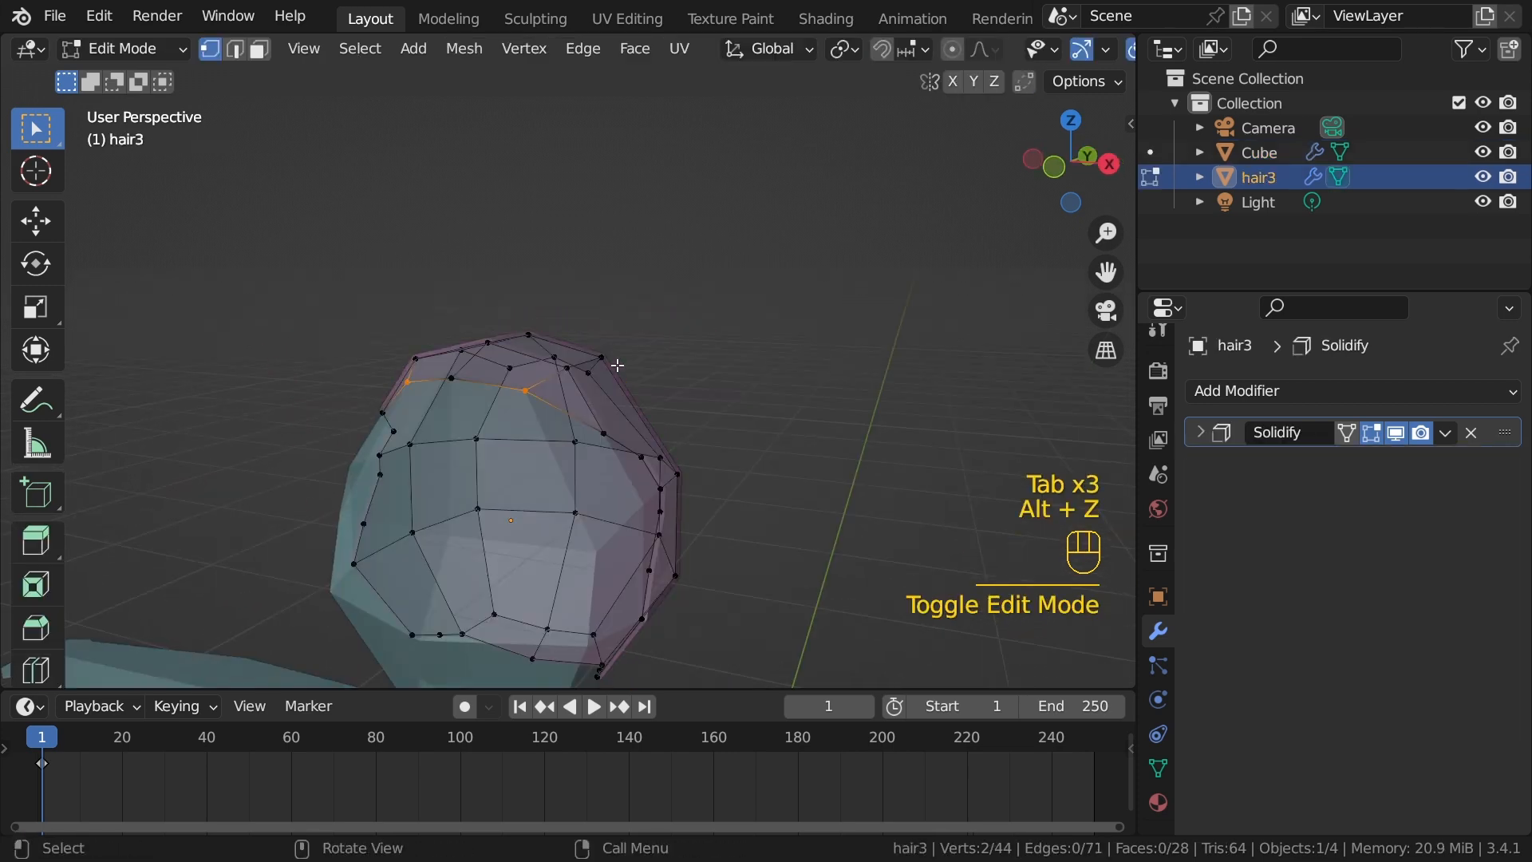
{"action": "key", "text": "alt+z"}
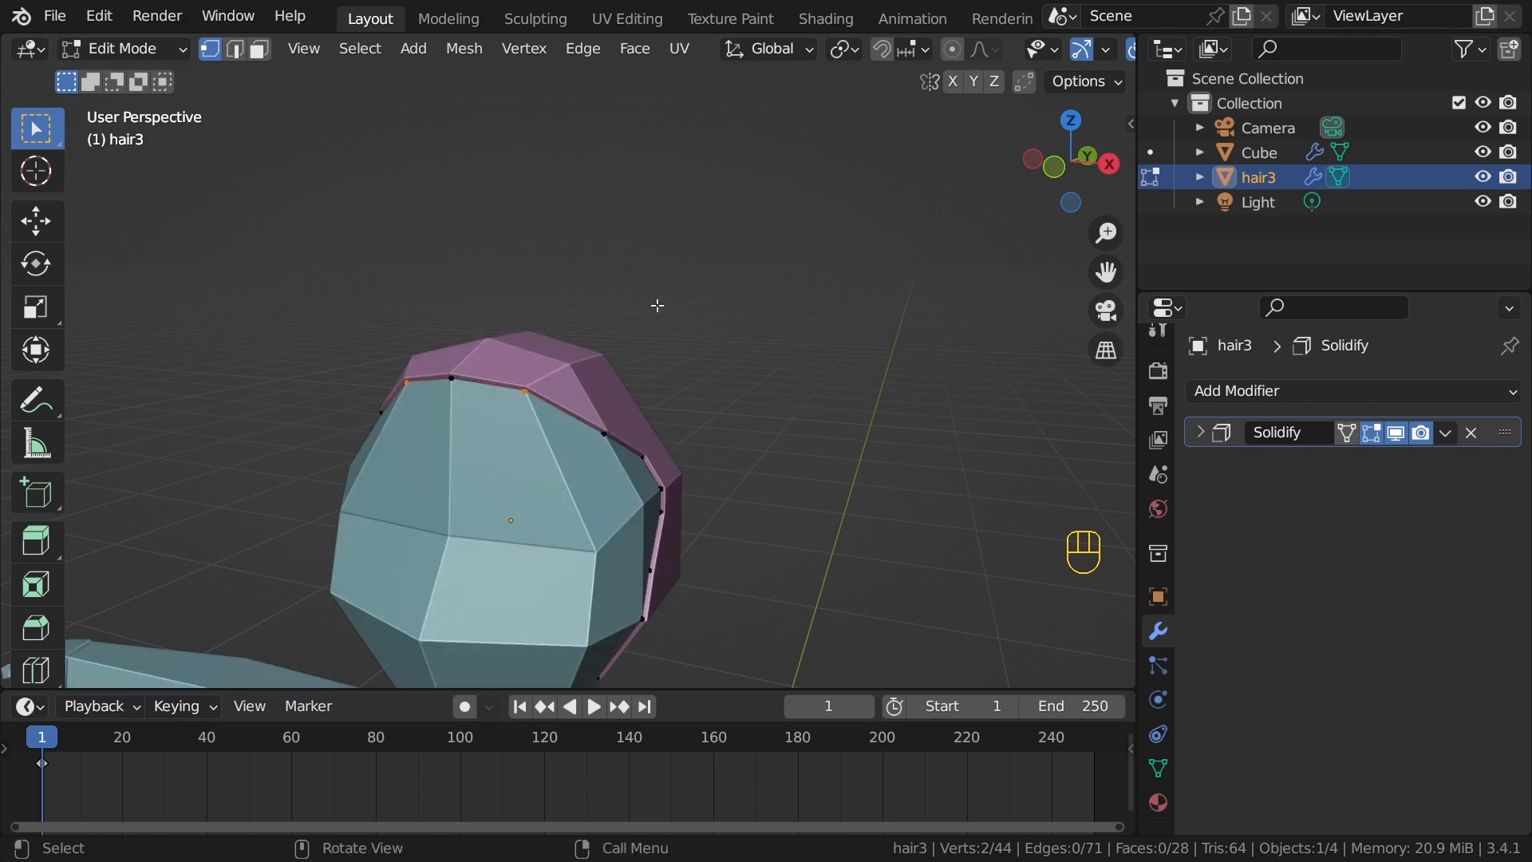
Step: Turn snapping on and set it to Face Project with Project Individual Elements
{"action": "left_click", "coordinate": [914, 50]}
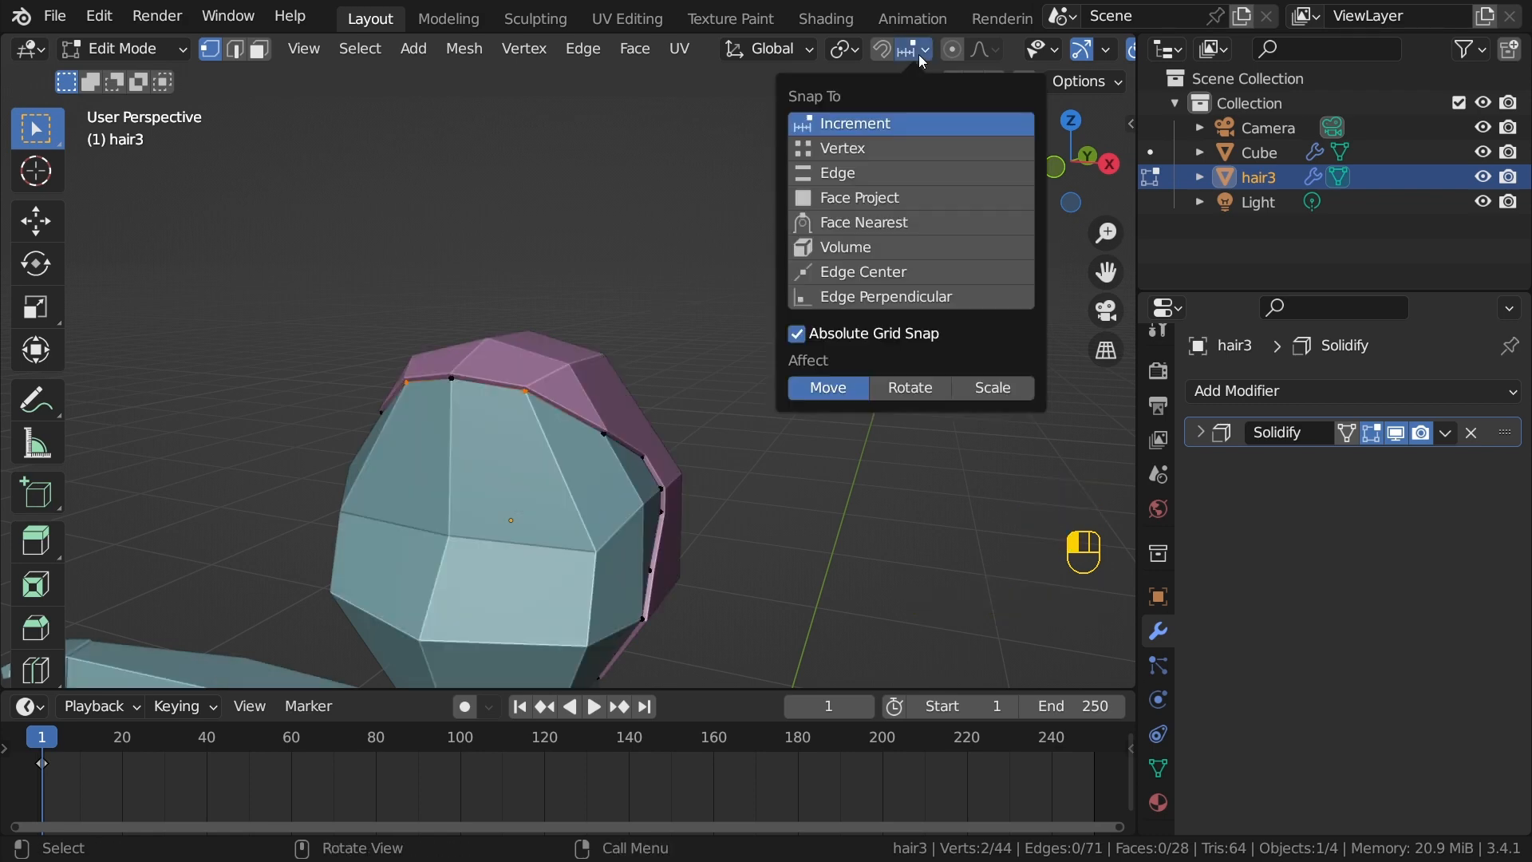
{"action": "left_click", "coordinate": [861, 197]}
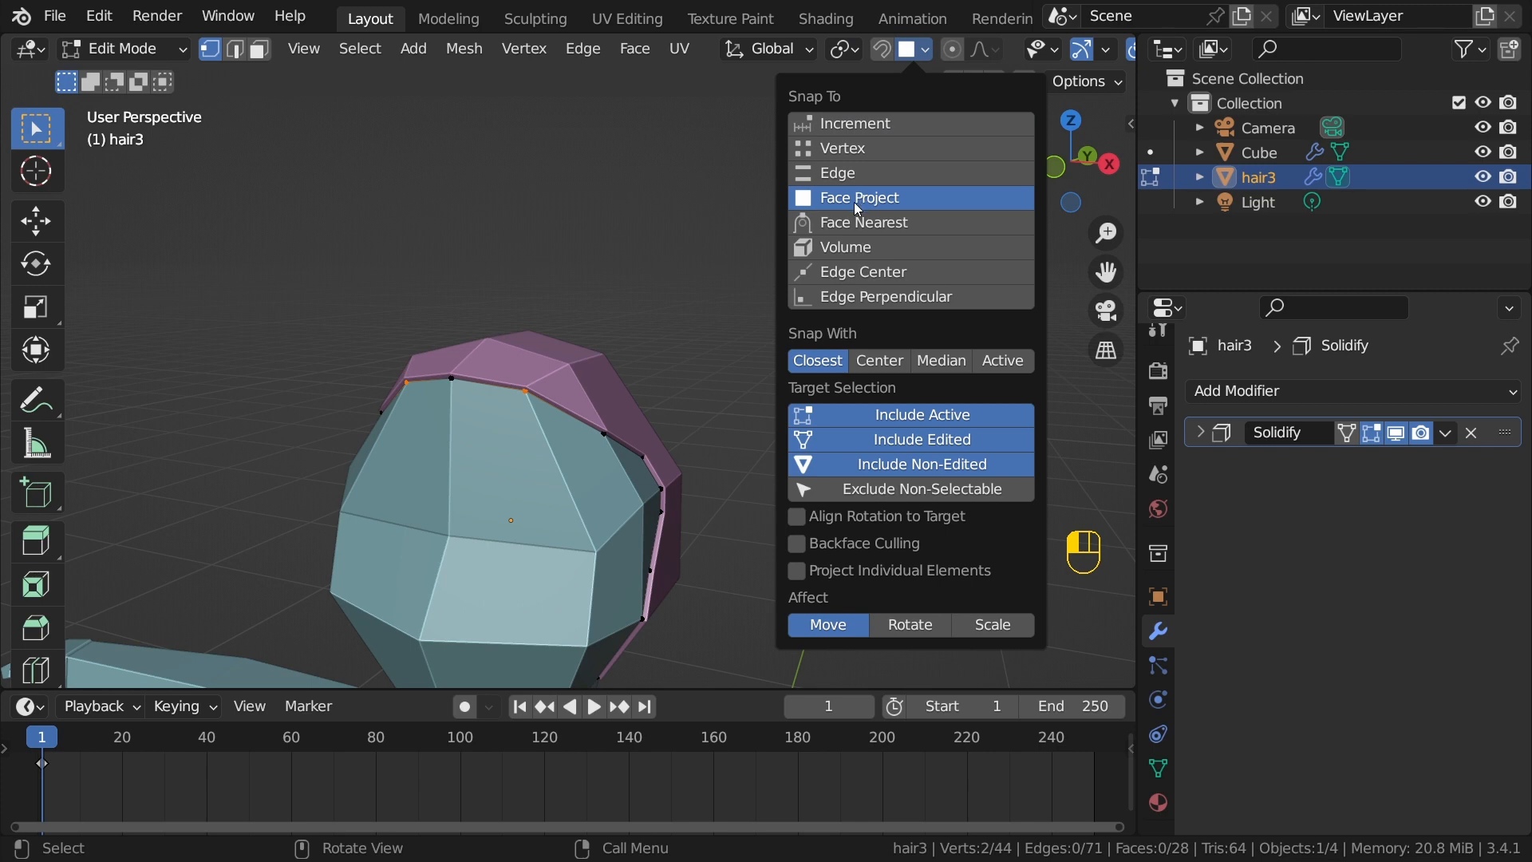
{"action": "left_click", "coordinate": [798, 572]}
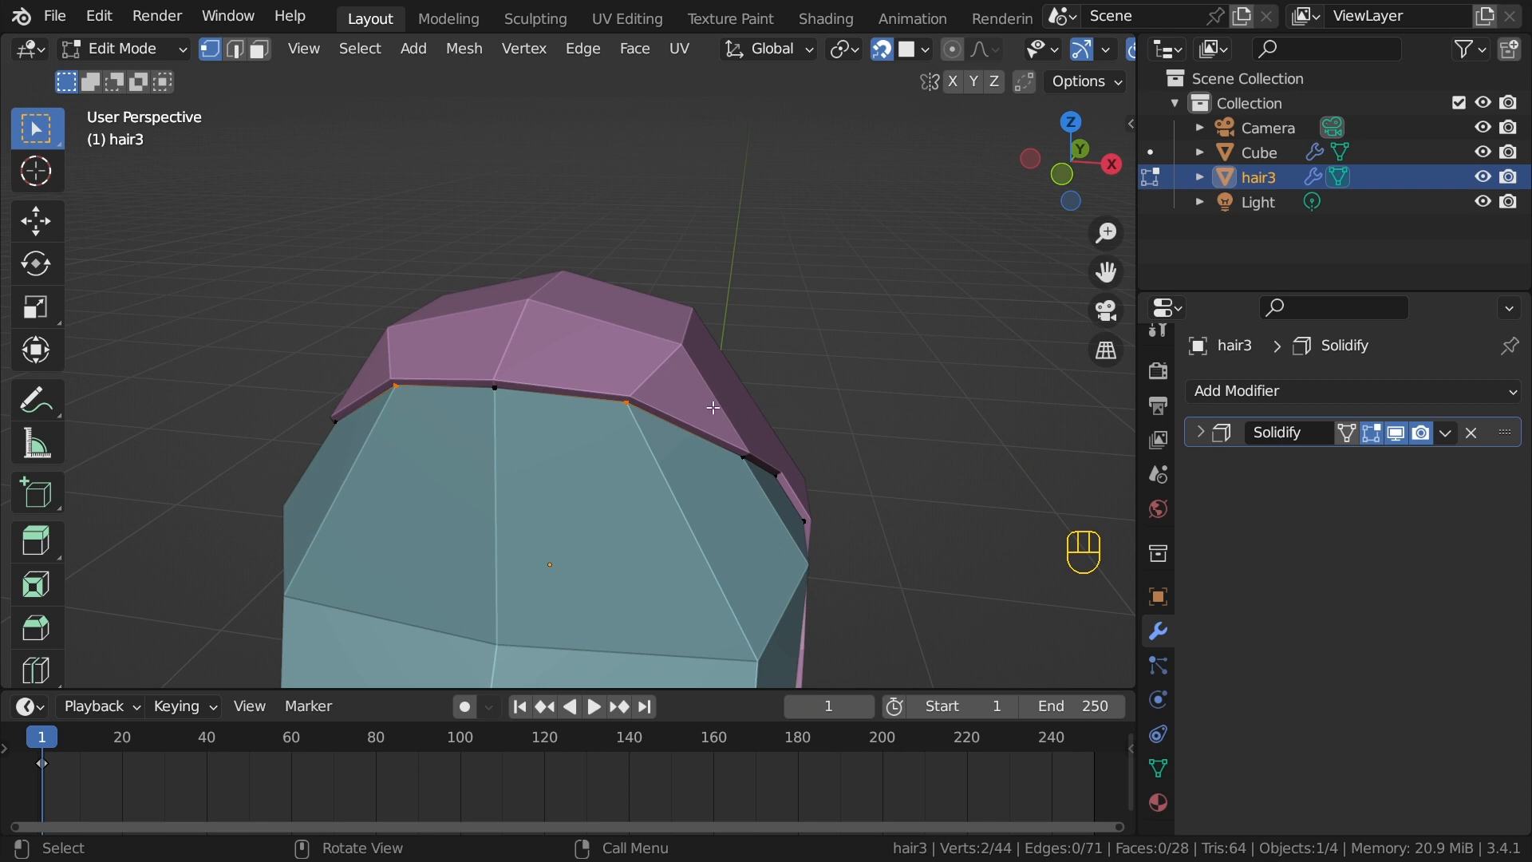
Step: Hide the Solidify modifier in the viewport and fatten the whole hair mesh outward by about 0.008 m
{"action": "left_click", "coordinate": [1396, 433]}
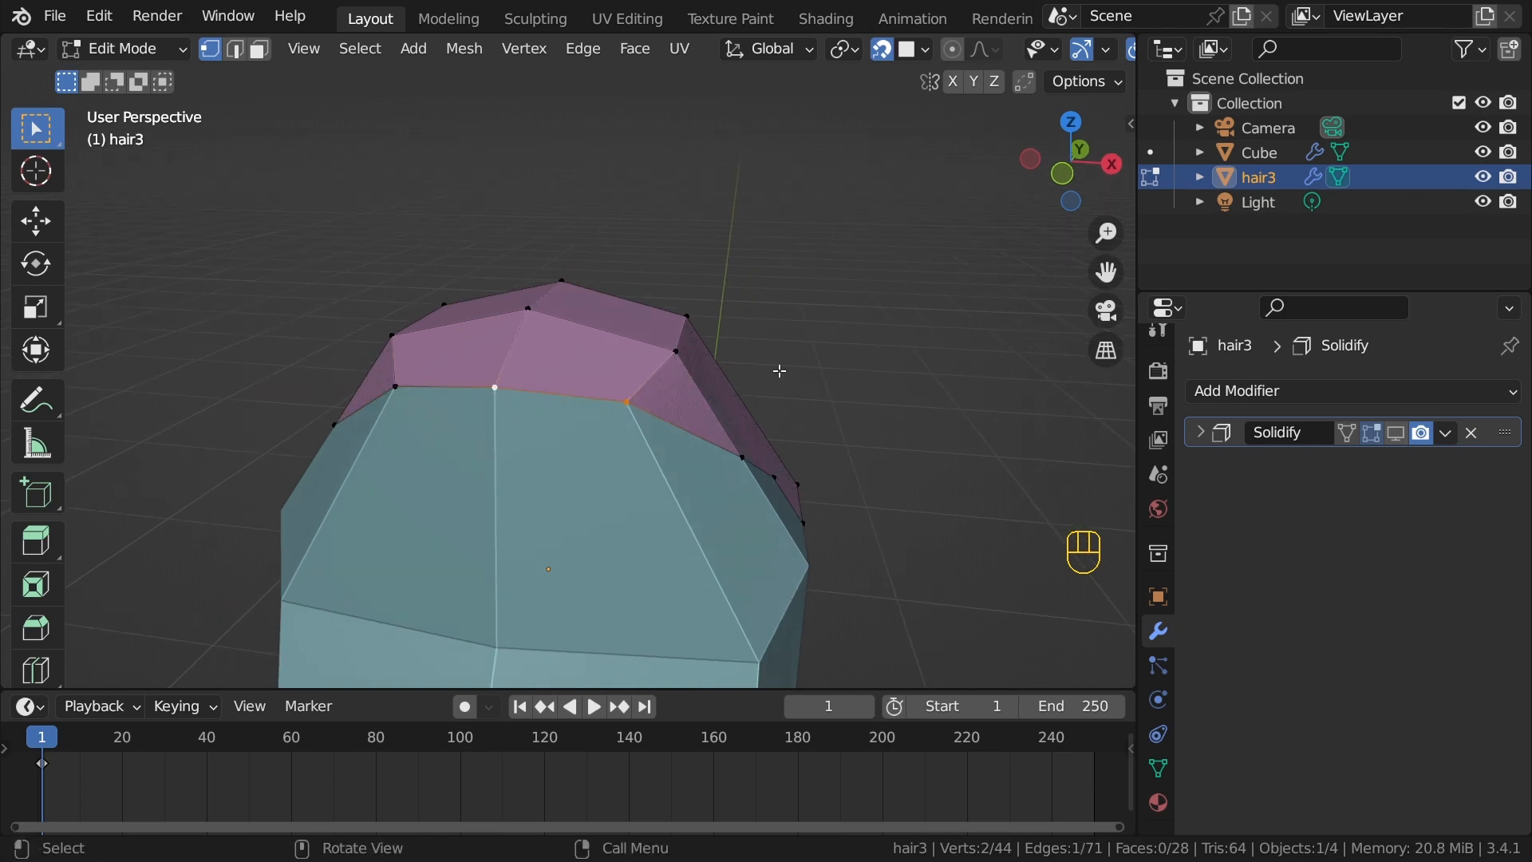
{"action": "key", "text": "a"}
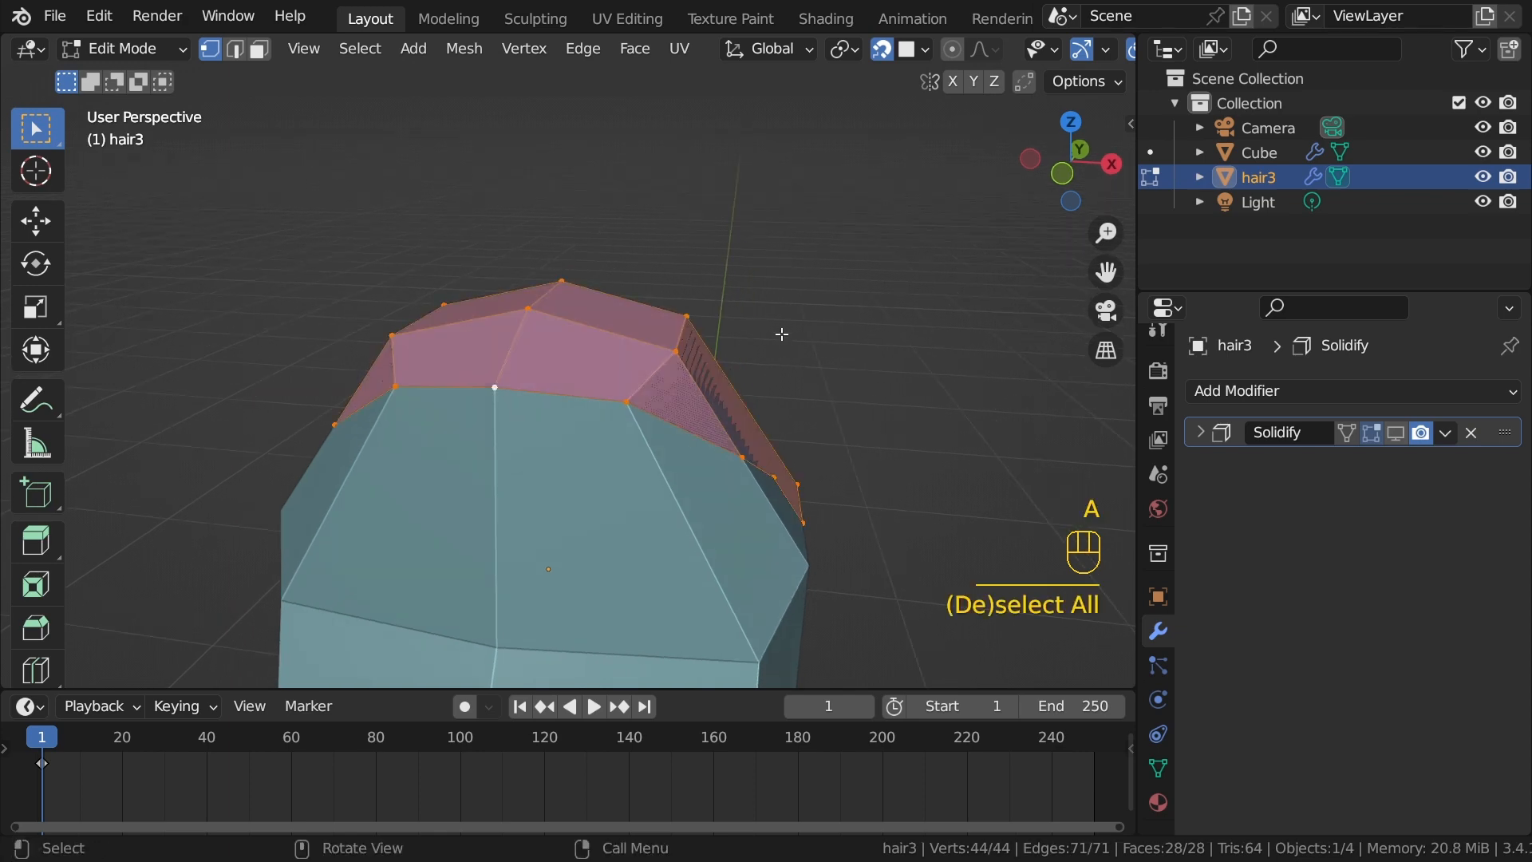
{"action": "key", "text": "alt+s"}
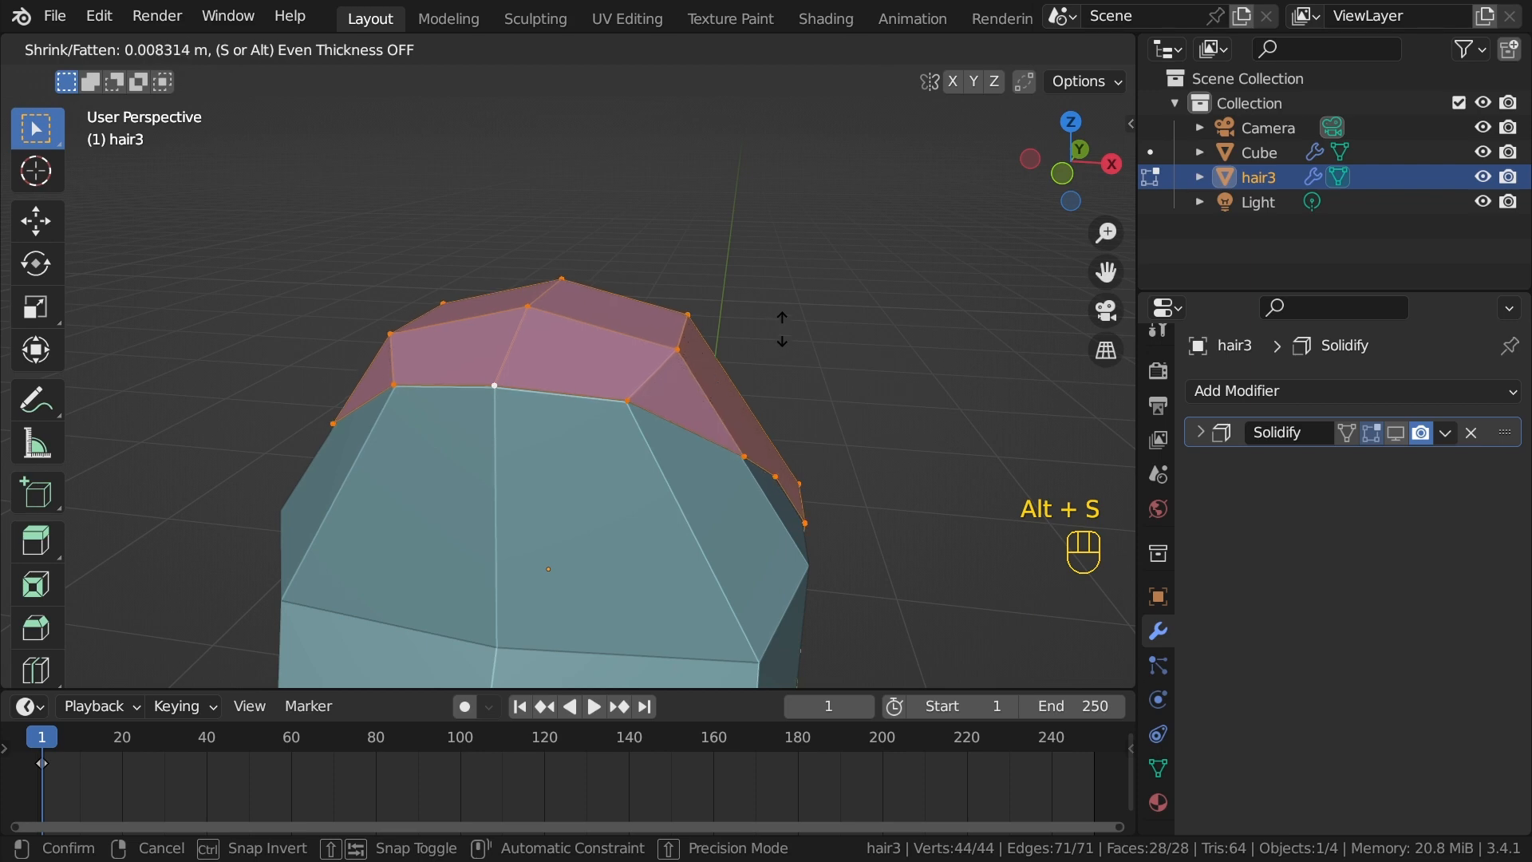
{"action": "left_click", "coordinate": [782, 329]}
Step: Subdivide the entire hair mesh once and turn on X-ray
{"action": "middle_click_drag", "start_coordinate": [718, 364], "coordinate": [665, 339]}
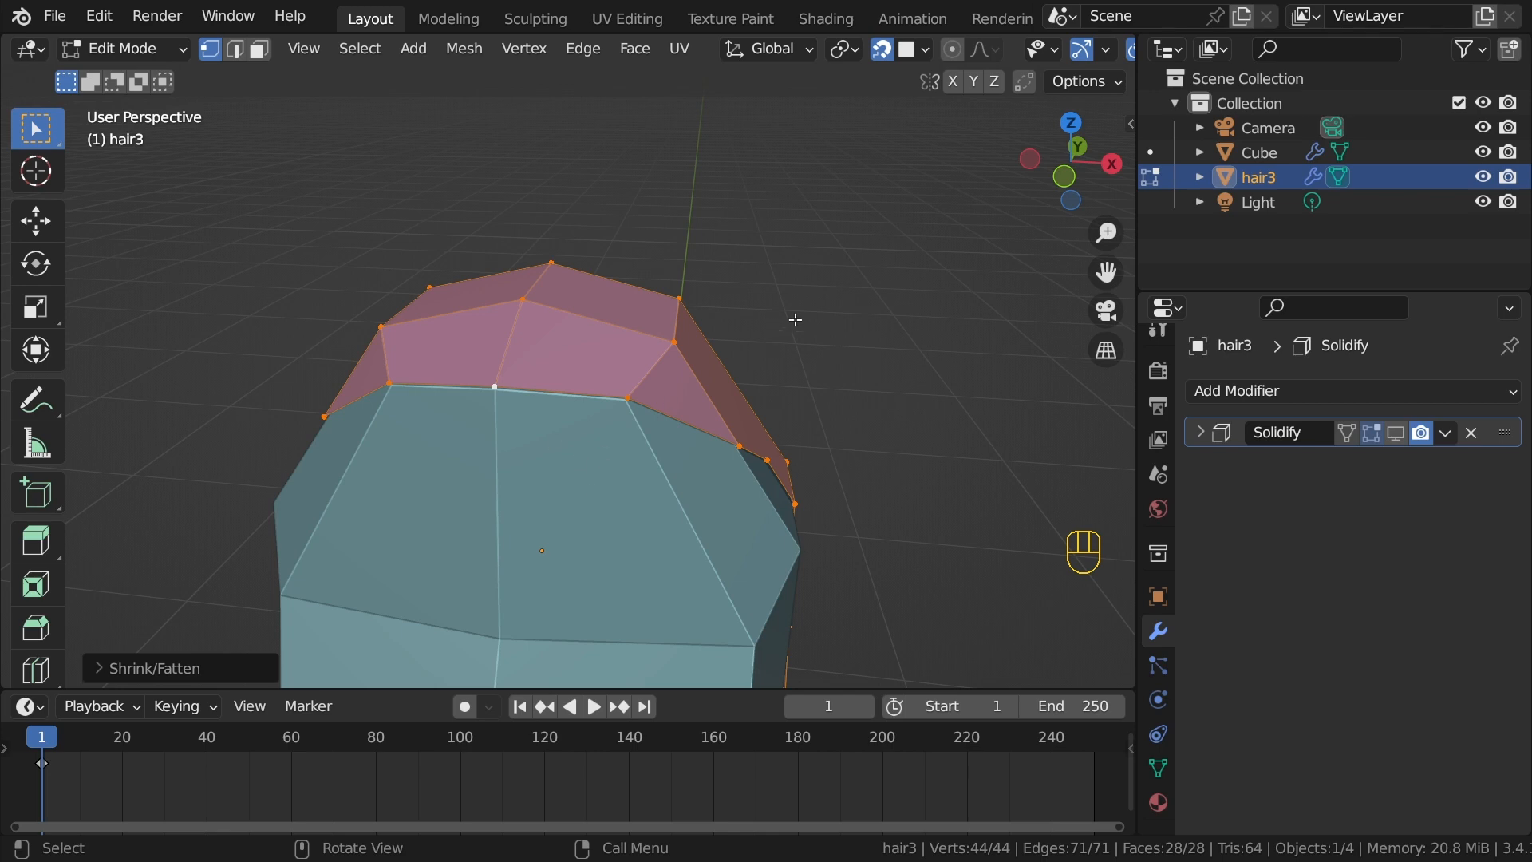
{"action": "right_click", "coordinate": [631, 294]}
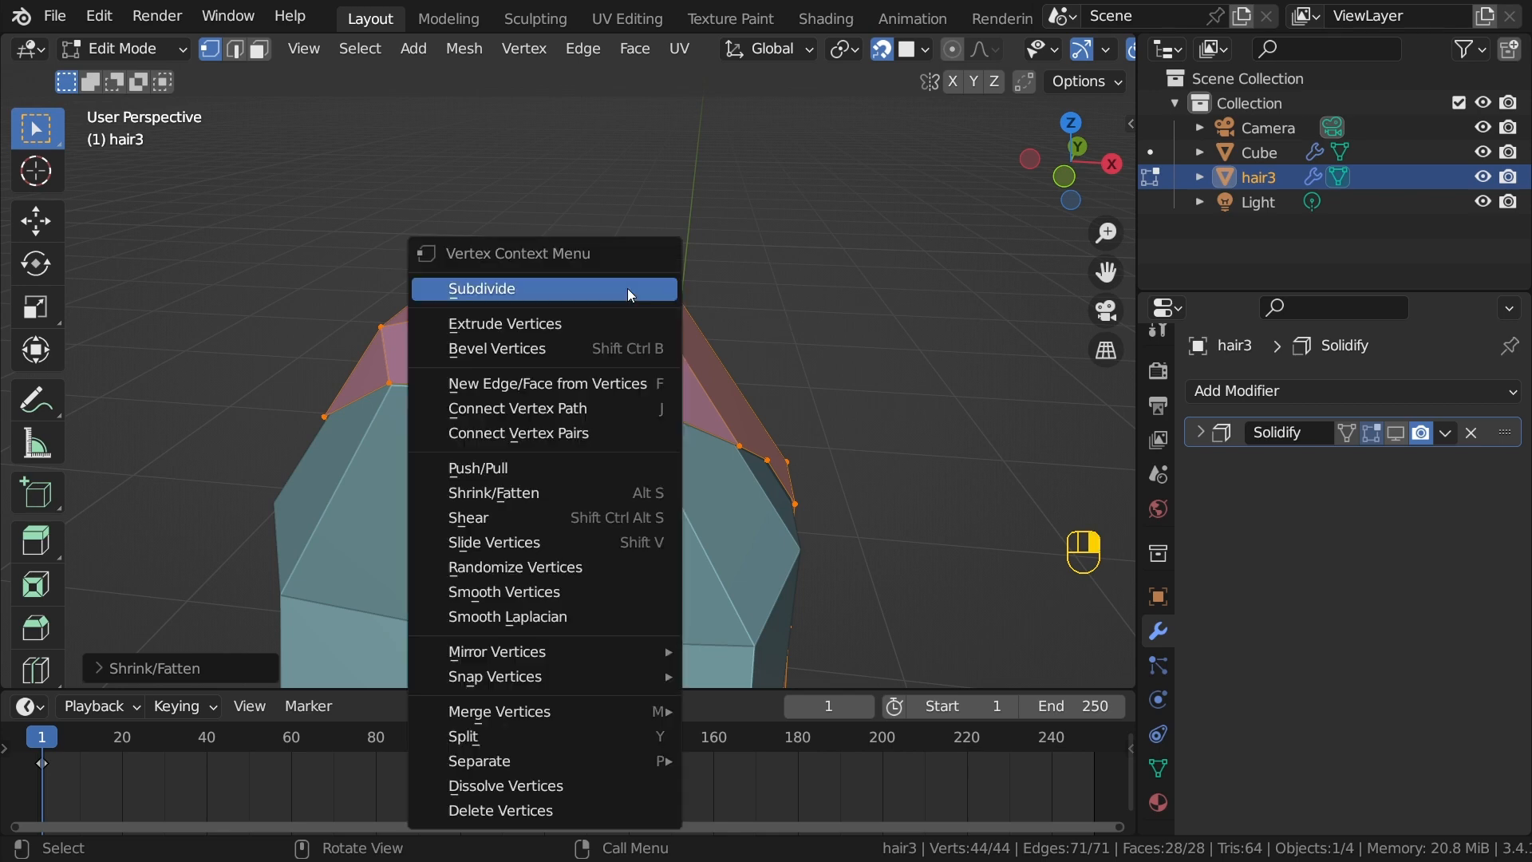
{"action": "left_click", "coordinate": [560, 299]}
{"action": "middle_click_drag", "start_coordinate": [623, 311], "coordinate": [626, 352]}
{"action": "key", "text": "alt+z"}
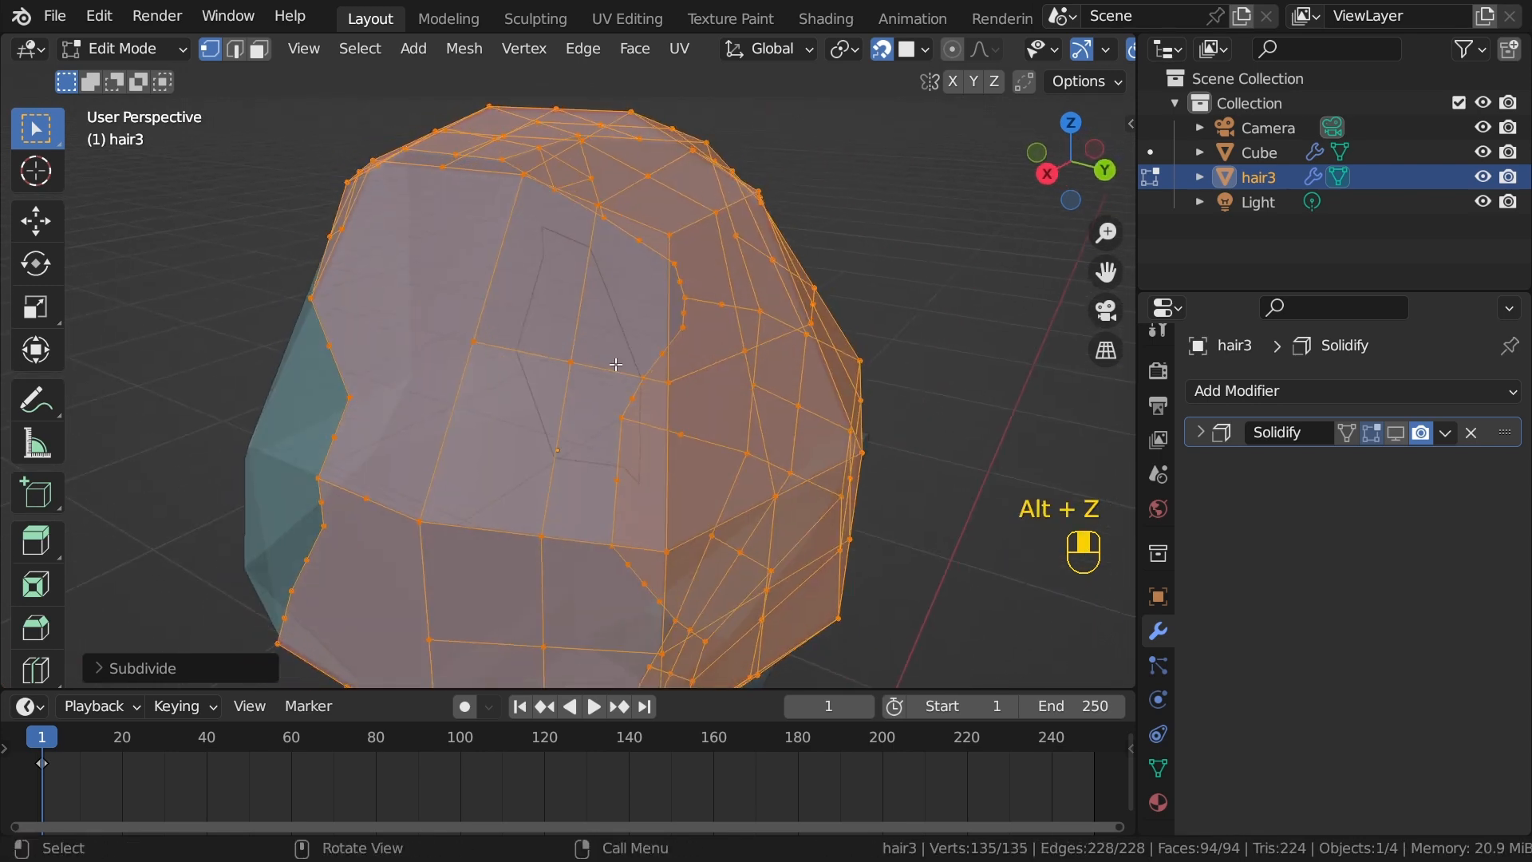
Step: Turn off X-ray and push one vertex on each upper side of the hair outward with Shrink/Fatten to cover the head
{"action": "left_click", "coordinate": [582, 362]}
{"action": "key", "text": "alt+z"}
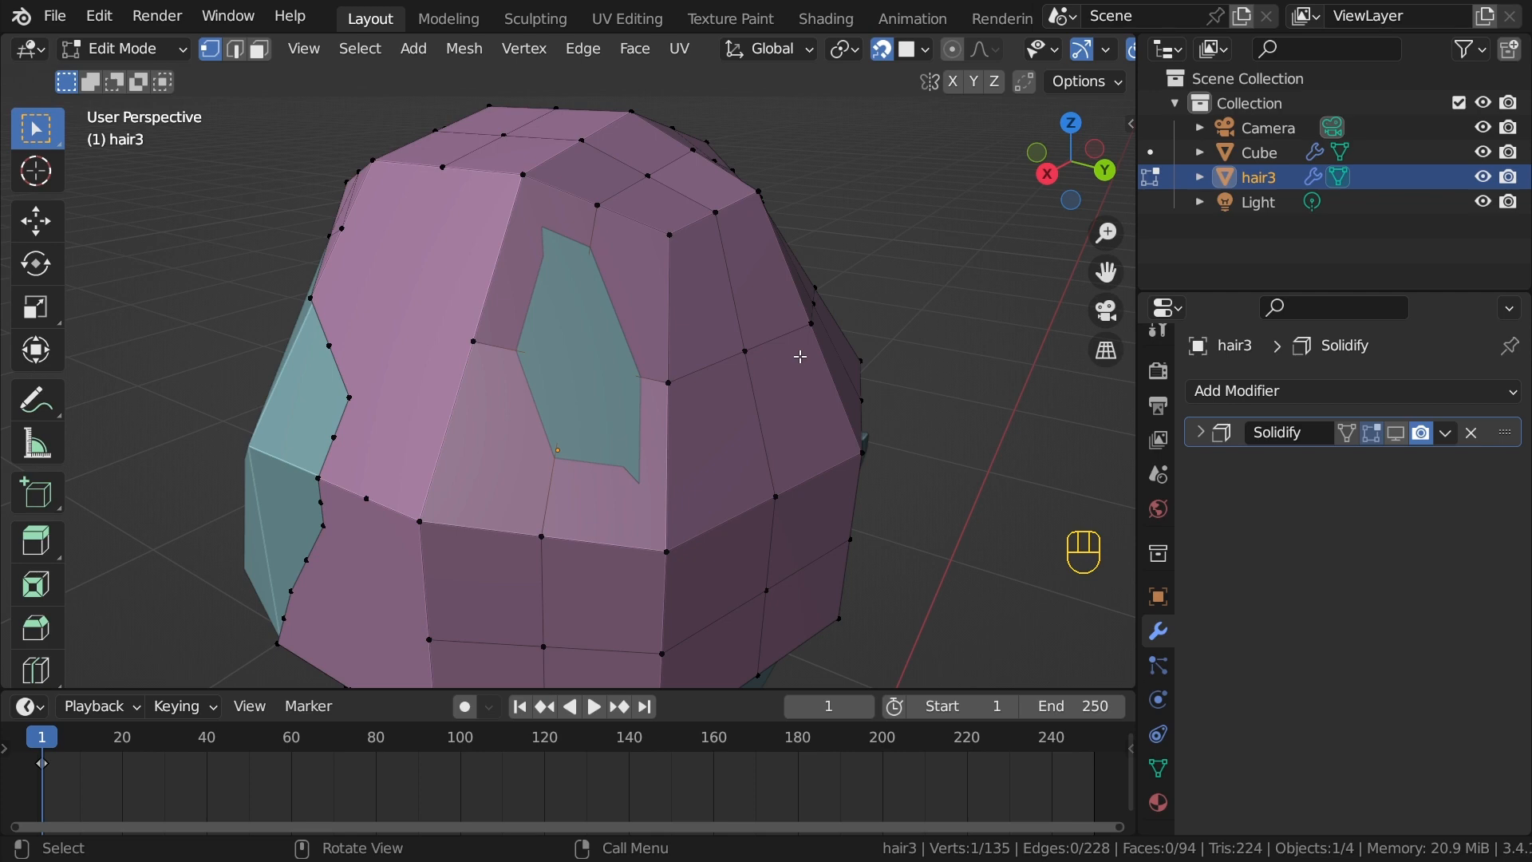
{"action": "key", "text": "alt+s"}
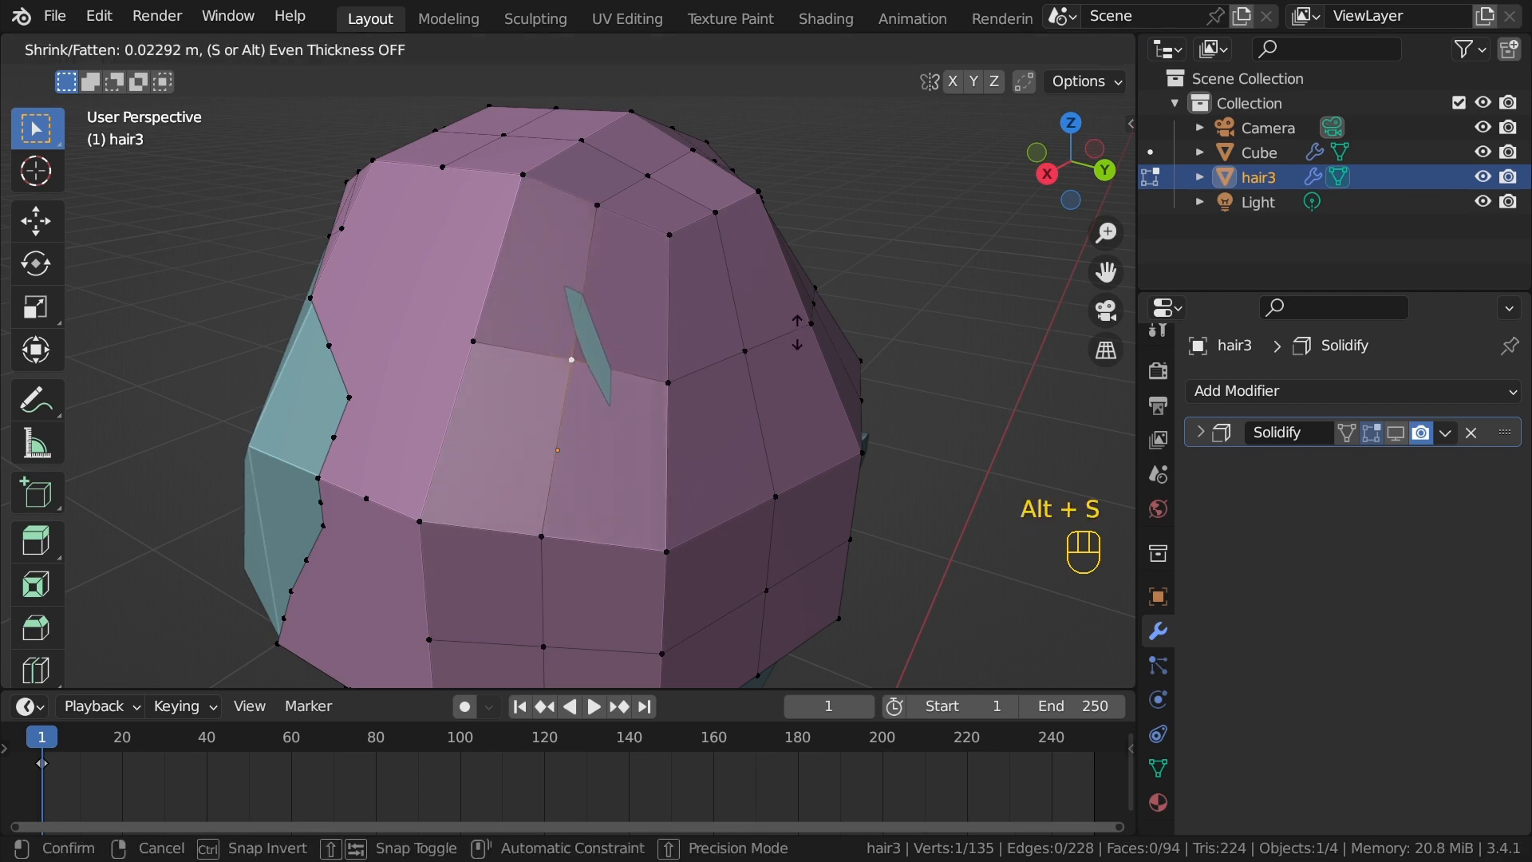
{"action": "left_click", "coordinate": [796, 329]}
{"action": "middle_click_drag", "start_coordinate": [797, 329], "coordinate": [485, 335]}
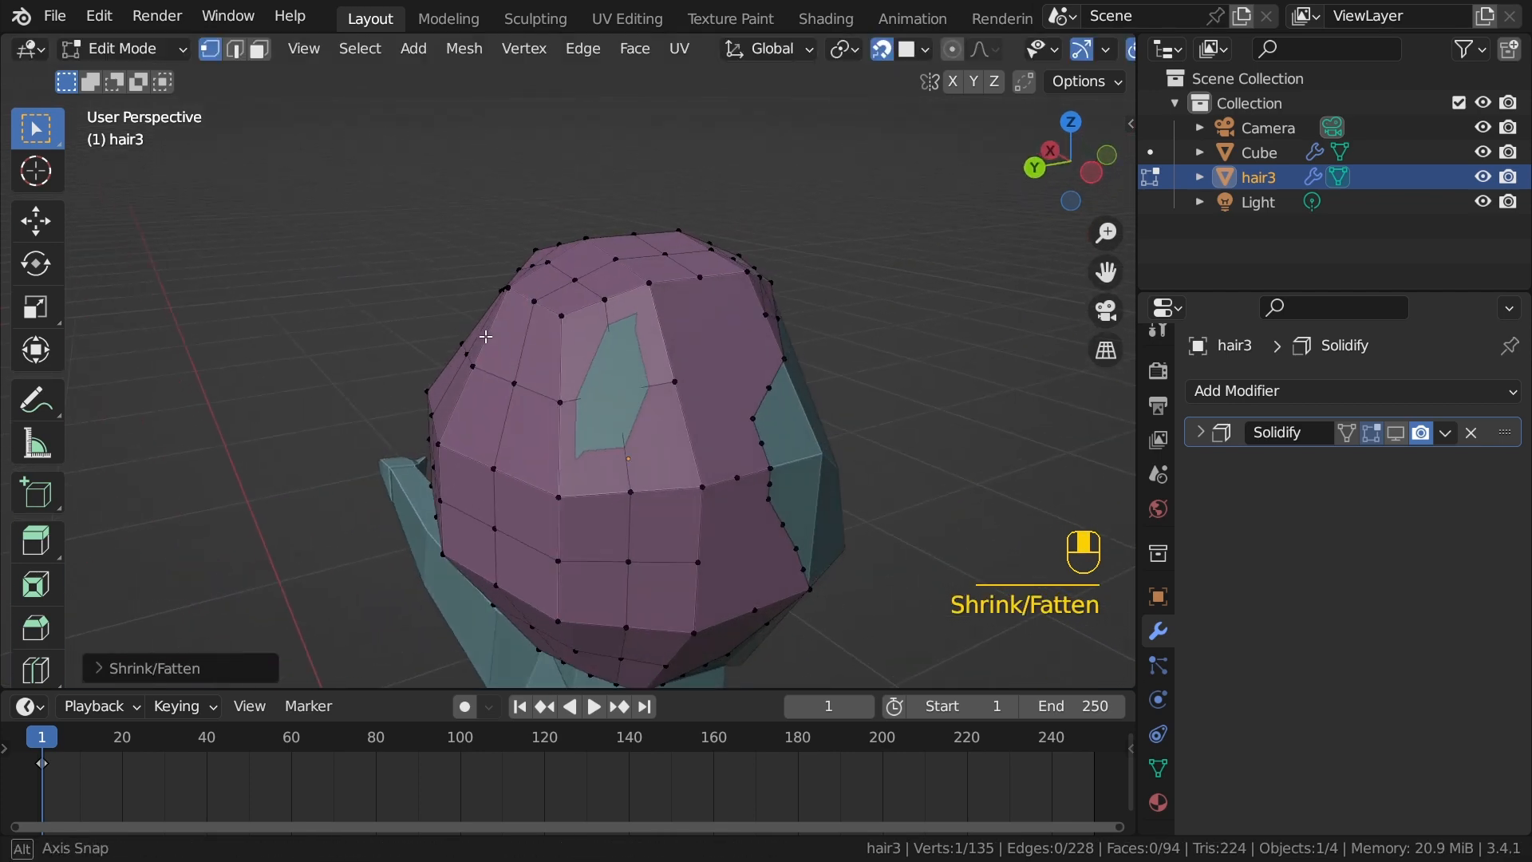
{"action": "left_click", "coordinate": [630, 390]}
{"action": "key", "text": "alt+s"}
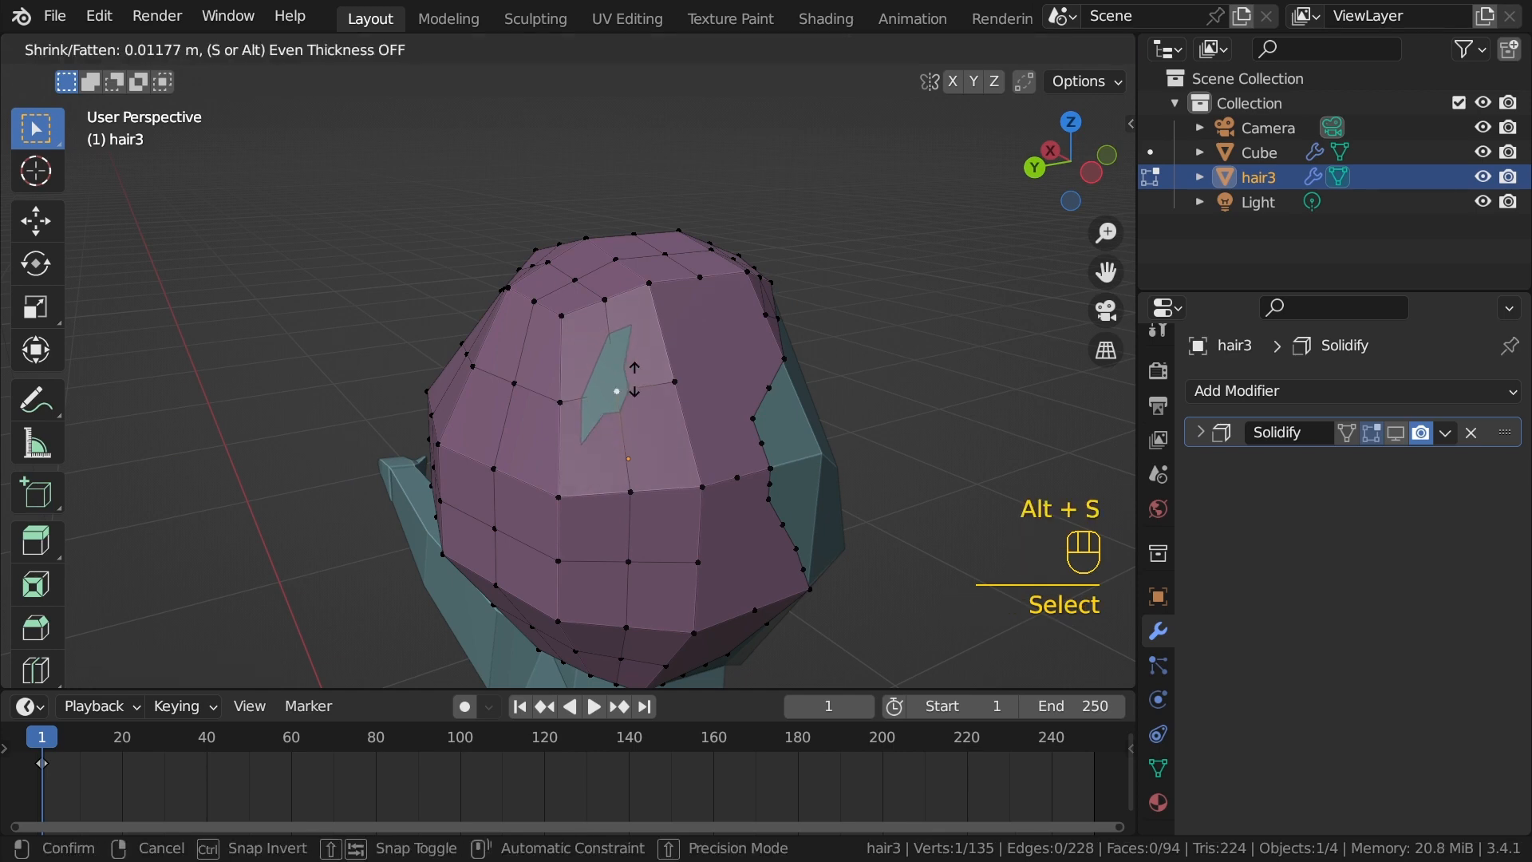
{"action": "left_click", "coordinate": [634, 370]}
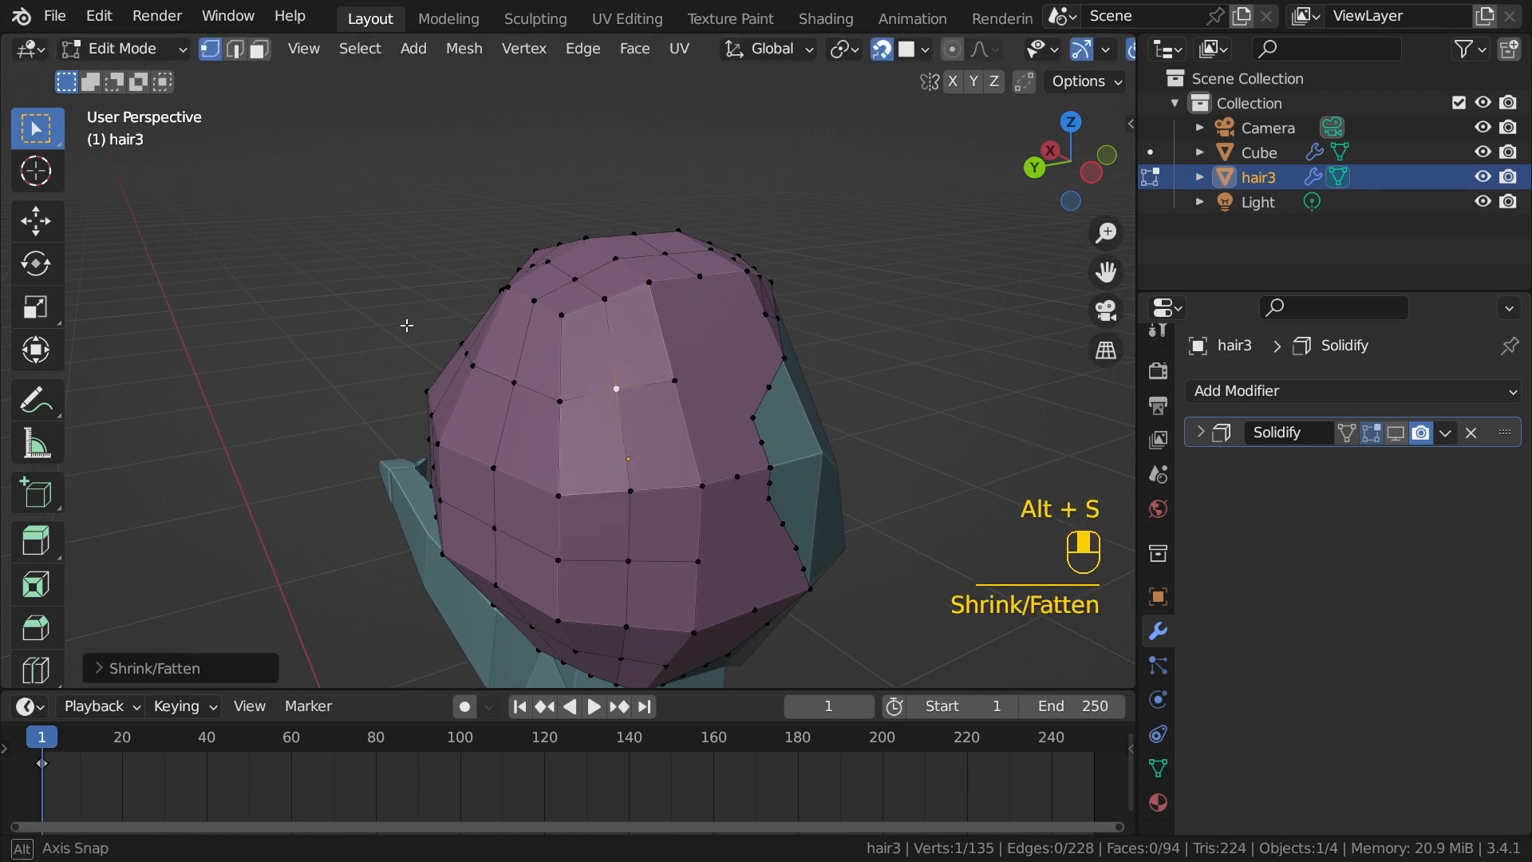
Step: Select the front hairline edge segment just to the +X side of the centre on the hair mesh
{"action": "middle_click_drag", "start_coordinate": [407, 326], "coordinate": [551, 326]}
{"action": "left_click", "coordinate": [551, 326], "text": "shift"}
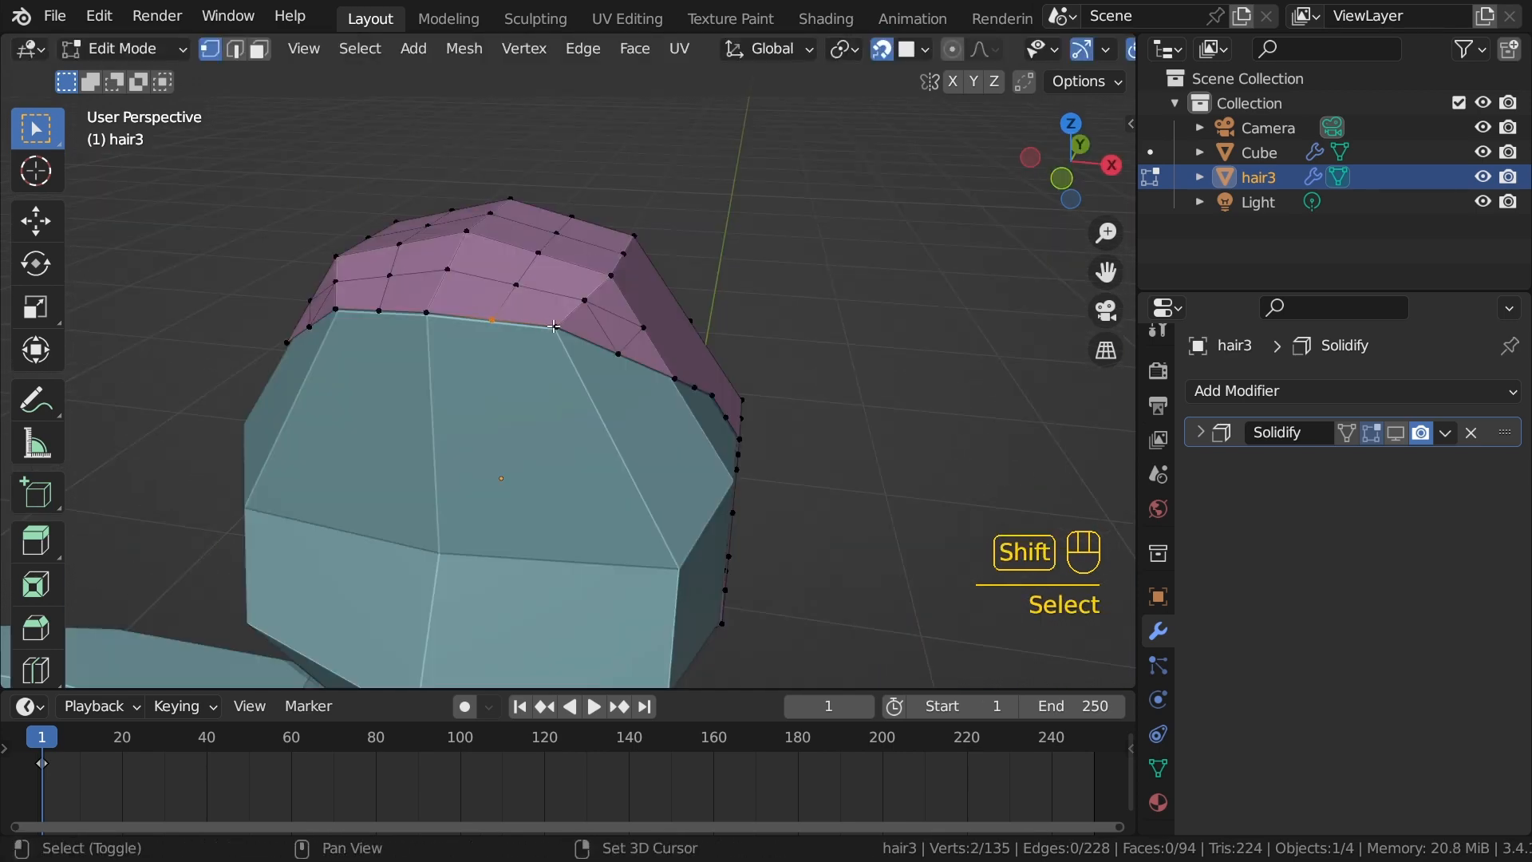
{"action": "left_click", "coordinate": [554, 327], "text": "shift"}
{"action": "middle_click_drag", "start_coordinate": [527, 392], "coordinate": [528, 369], "text": "shift"}
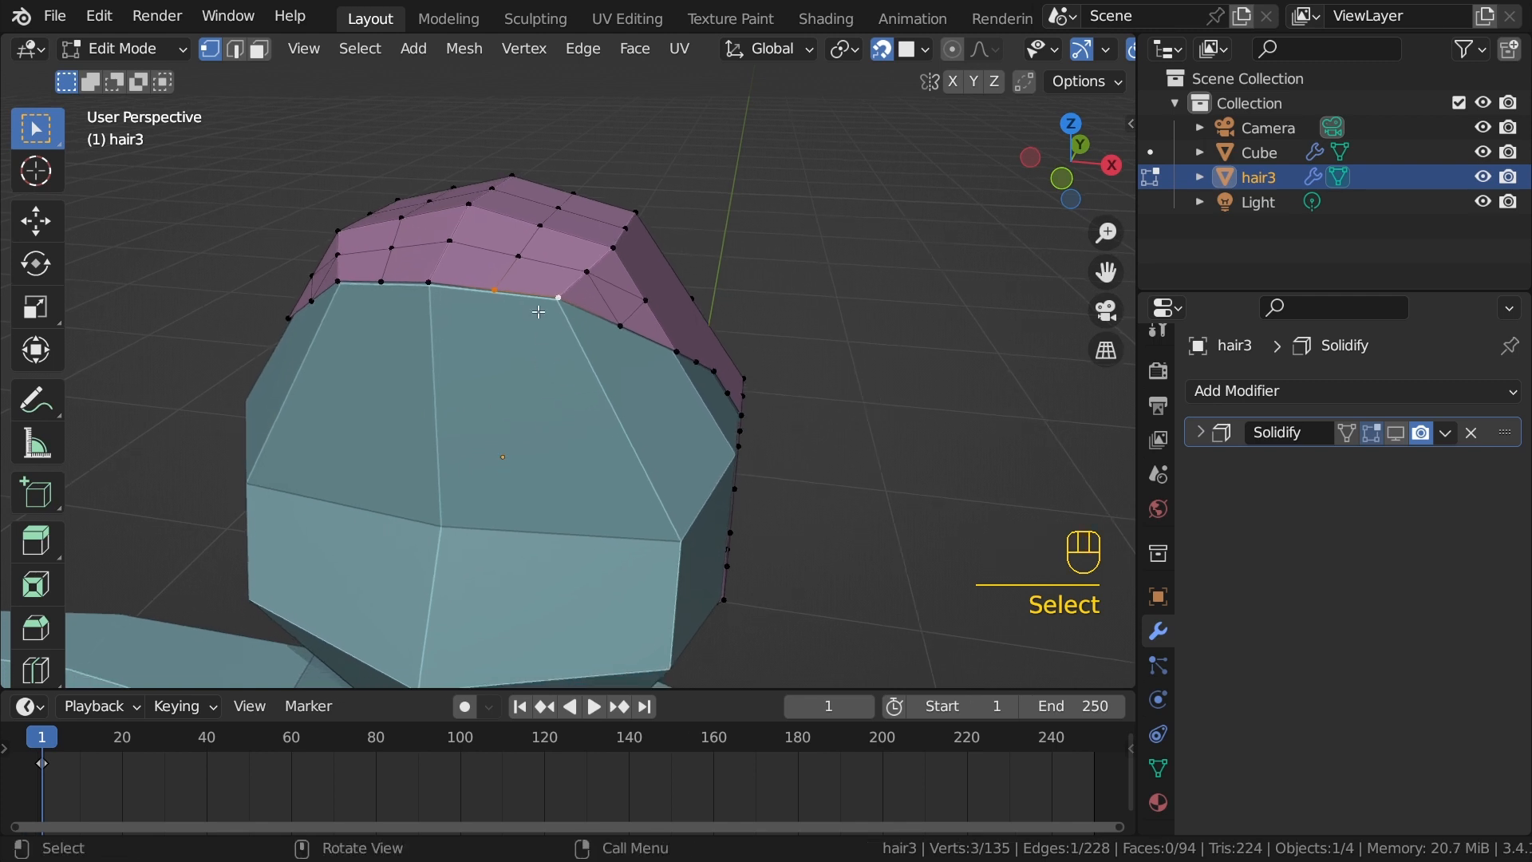
Step: Try to extrude the selected hairline edge down the forehead, and undo the extrusion
{"action": "key", "text": "e"}
{"action": "left_click", "coordinate": [519, 355]}
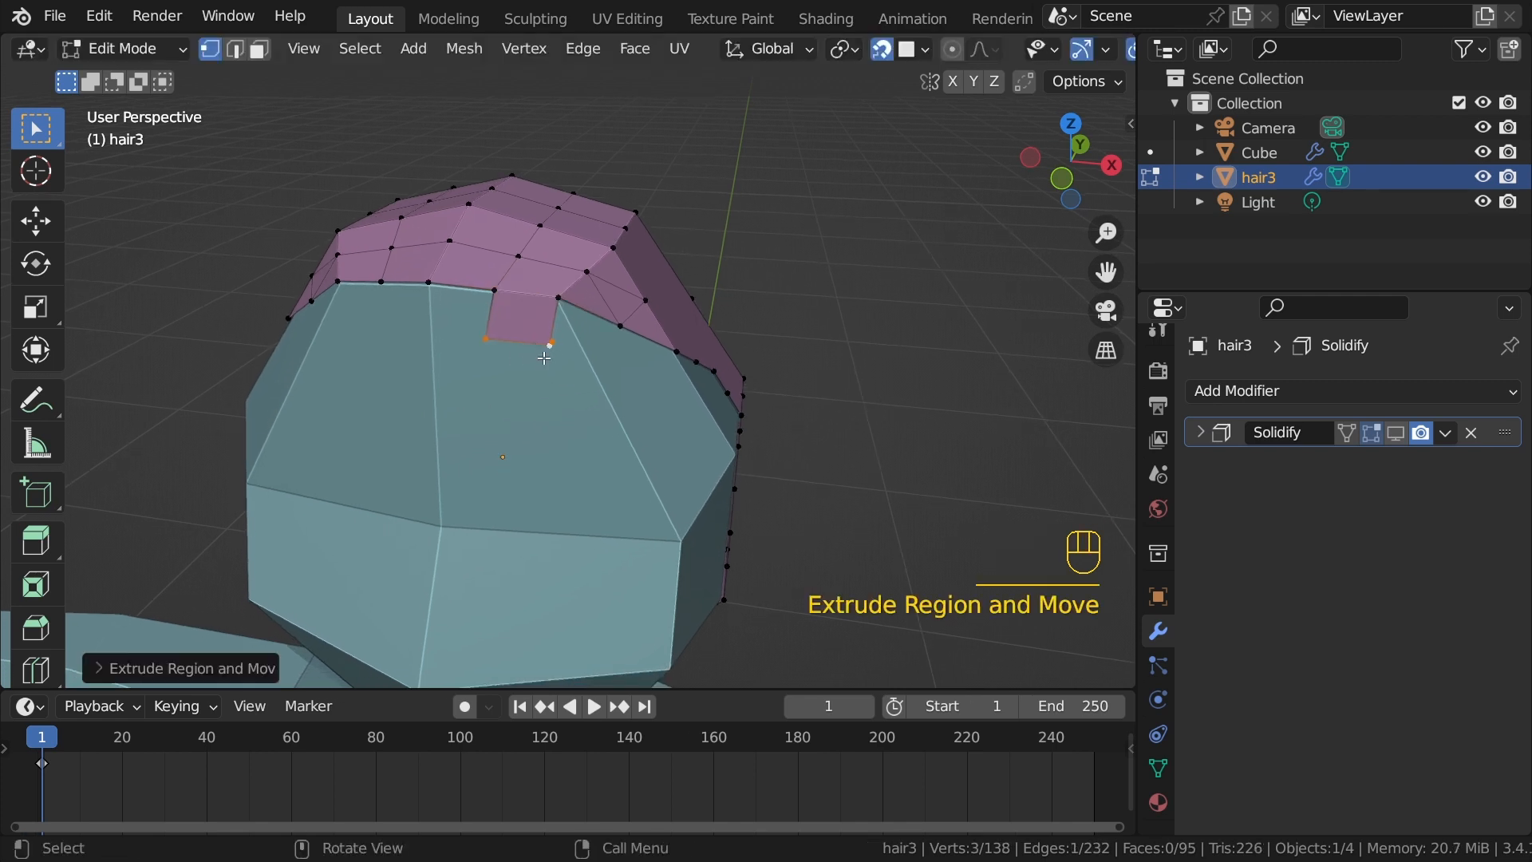
{"action": "middle_click_drag", "start_coordinate": [536, 364], "coordinate": [548, 328]}
{"action": "scroll", "coordinate": [548, 329], "scroll_direction": "up", "scroll_amount": 3}
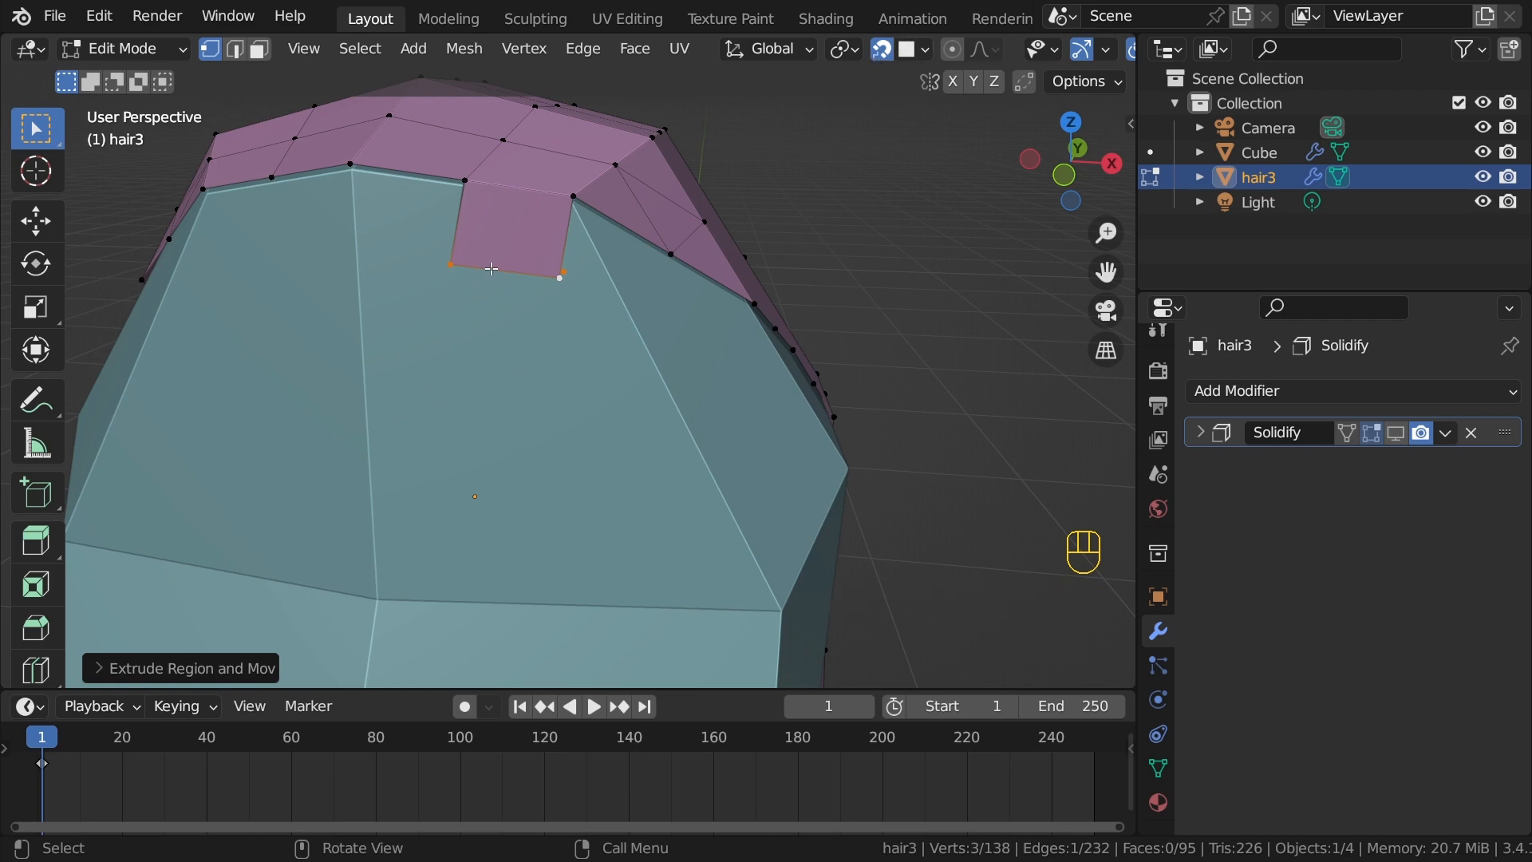
{"action": "key", "text": "ctrl+z"}
{"action": "key", "text": "alt+z"}
{"action": "scroll", "coordinate": [487, 285], "scroll_direction": "down", "scroll_amount": 3}
{"action": "key", "text": "ctrl+z"}
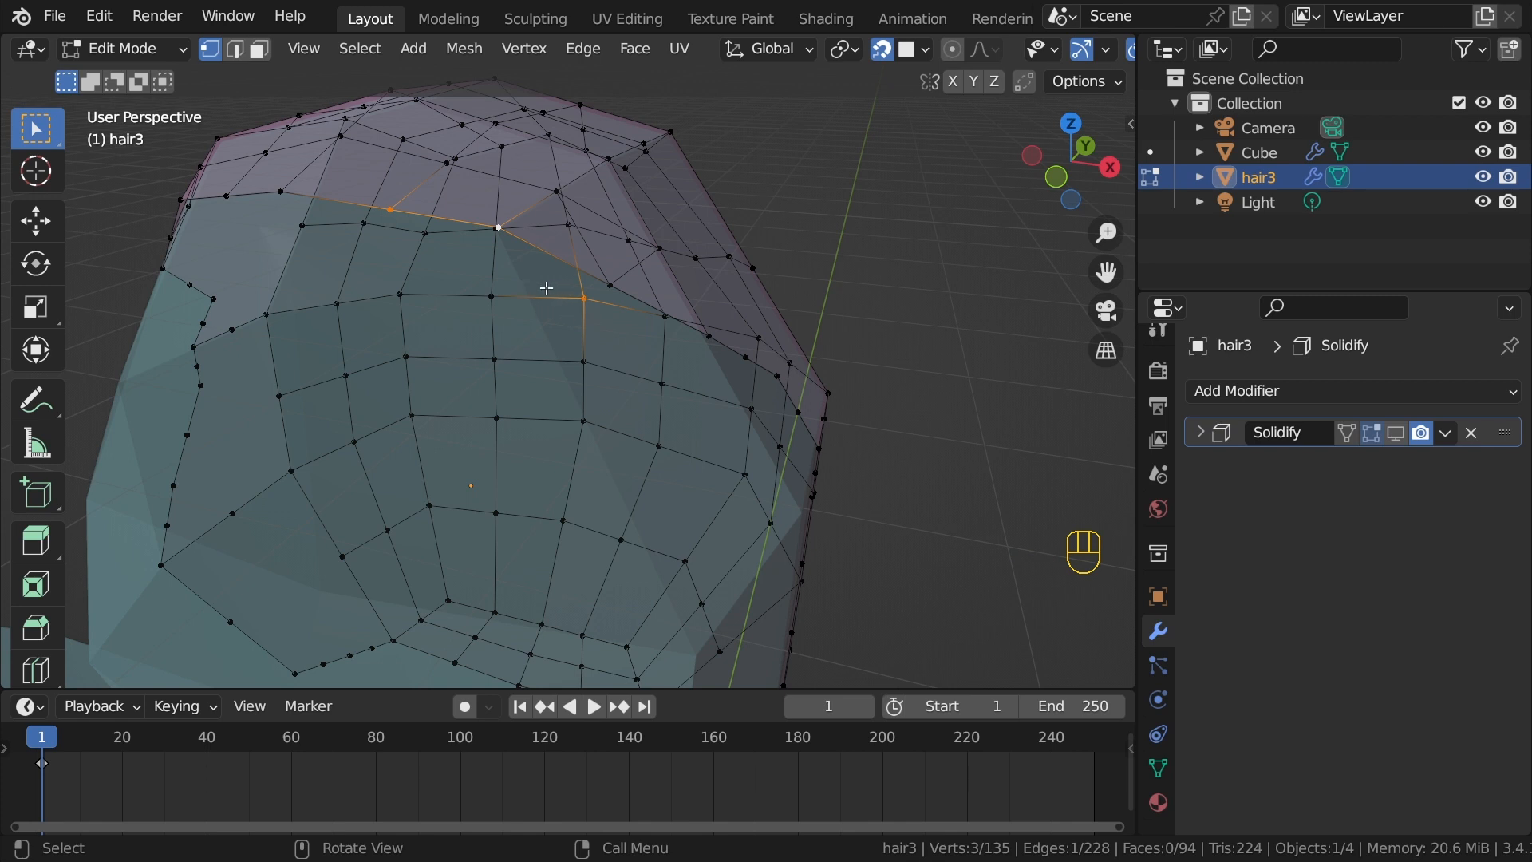
Step: Deselect the stray extra vertex and extrude the front hairline edge a short way down the forehead
{"action": "left_click_drag", "start_coordinate": [530, 276], "coordinate": [631, 335], "text": "ctrl"}
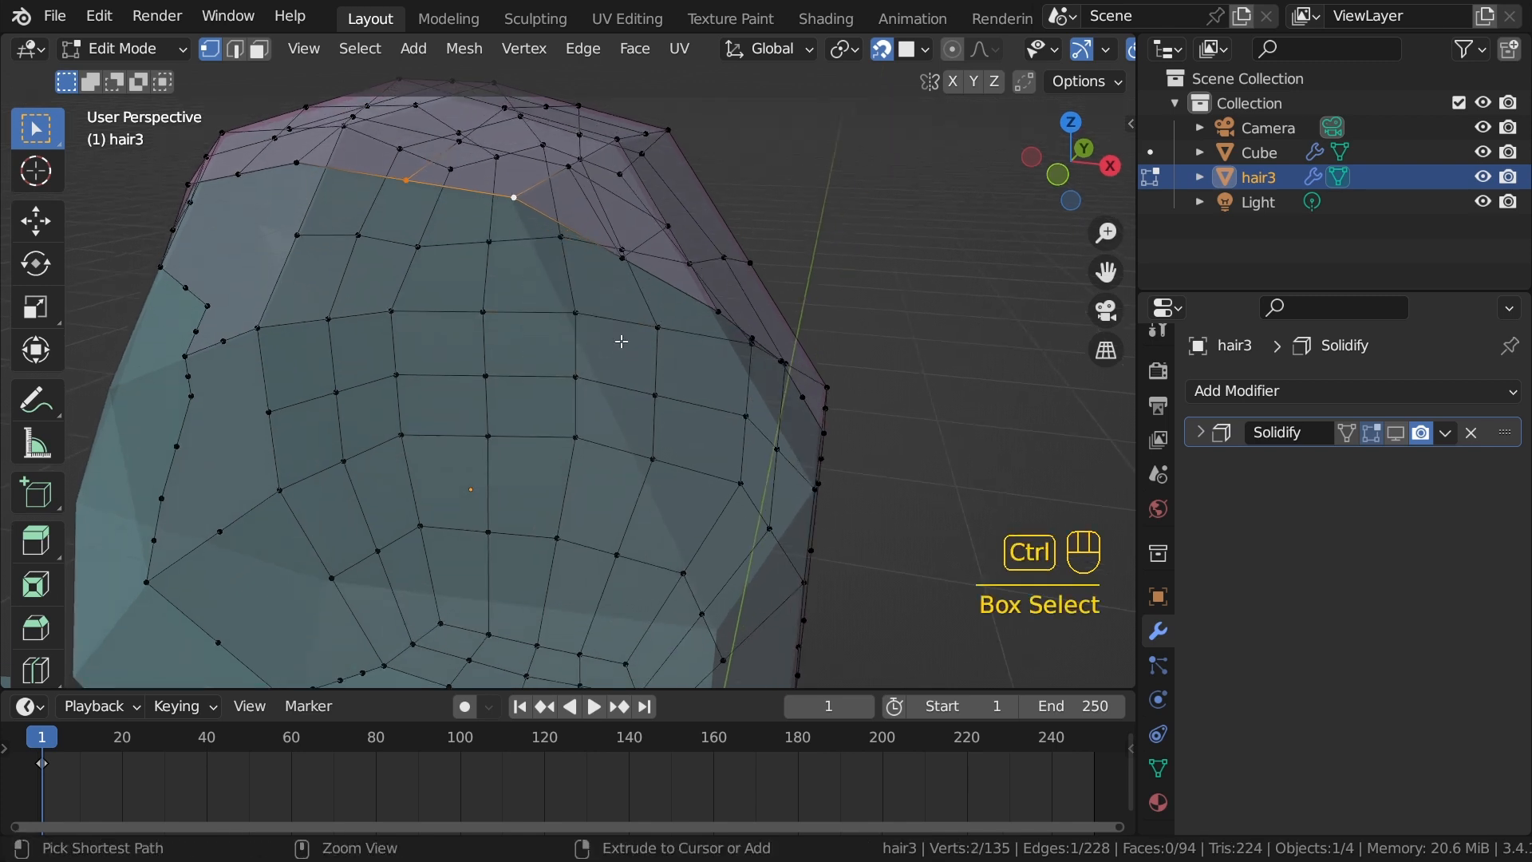
{"action": "key", "text": "alt+z"}
{"action": "middle_click_drag", "start_coordinate": [565, 330], "coordinate": [490, 255]}
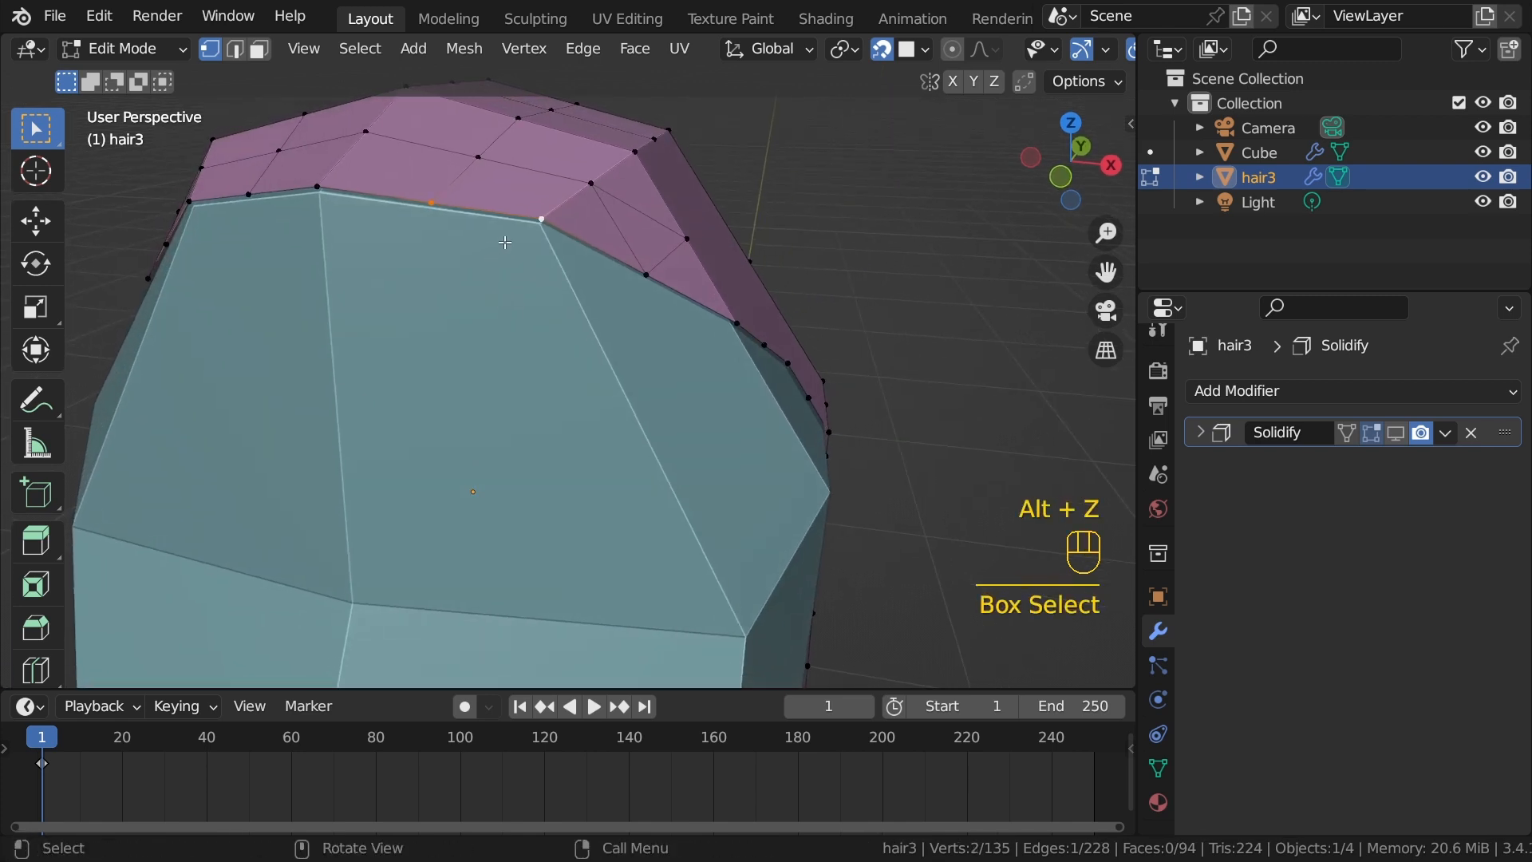
{"action": "key", "text": "e"}
{"action": "left_click", "coordinate": [473, 307]}
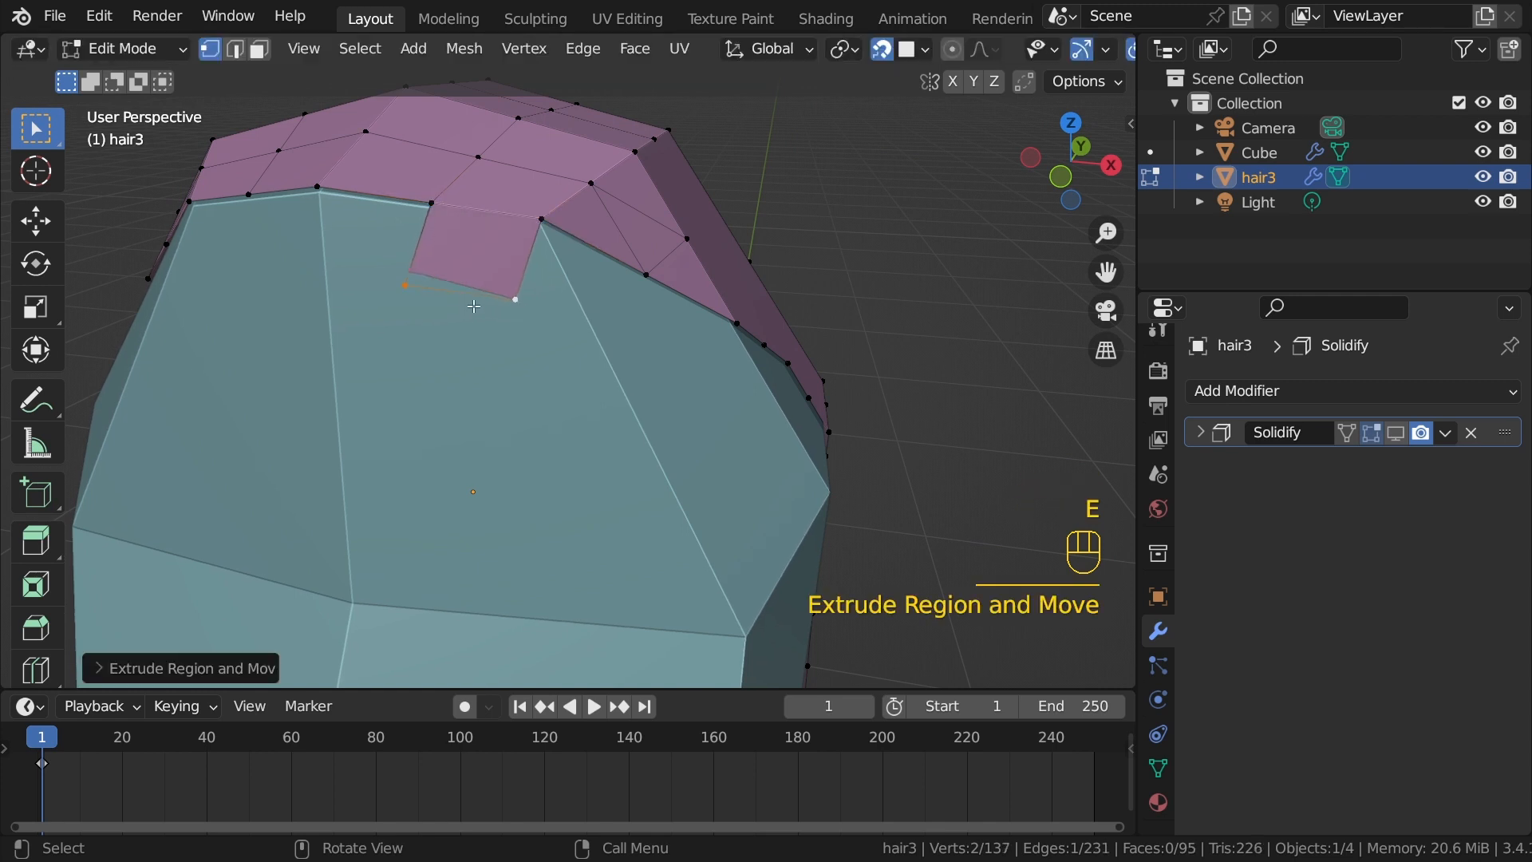
Step: Extrude the end of the forehead strand twice more, curving it down toward the +X side
{"action": "key", "text": "e"}
{"action": "left_click", "coordinate": [490, 416]}
{"action": "key", "text": "alt+z"}
{"action": "key", "text": "alt+z"}
{"action": "key", "text": "alt+s"}
{"action": "right_click", "coordinate": [535, 365]}
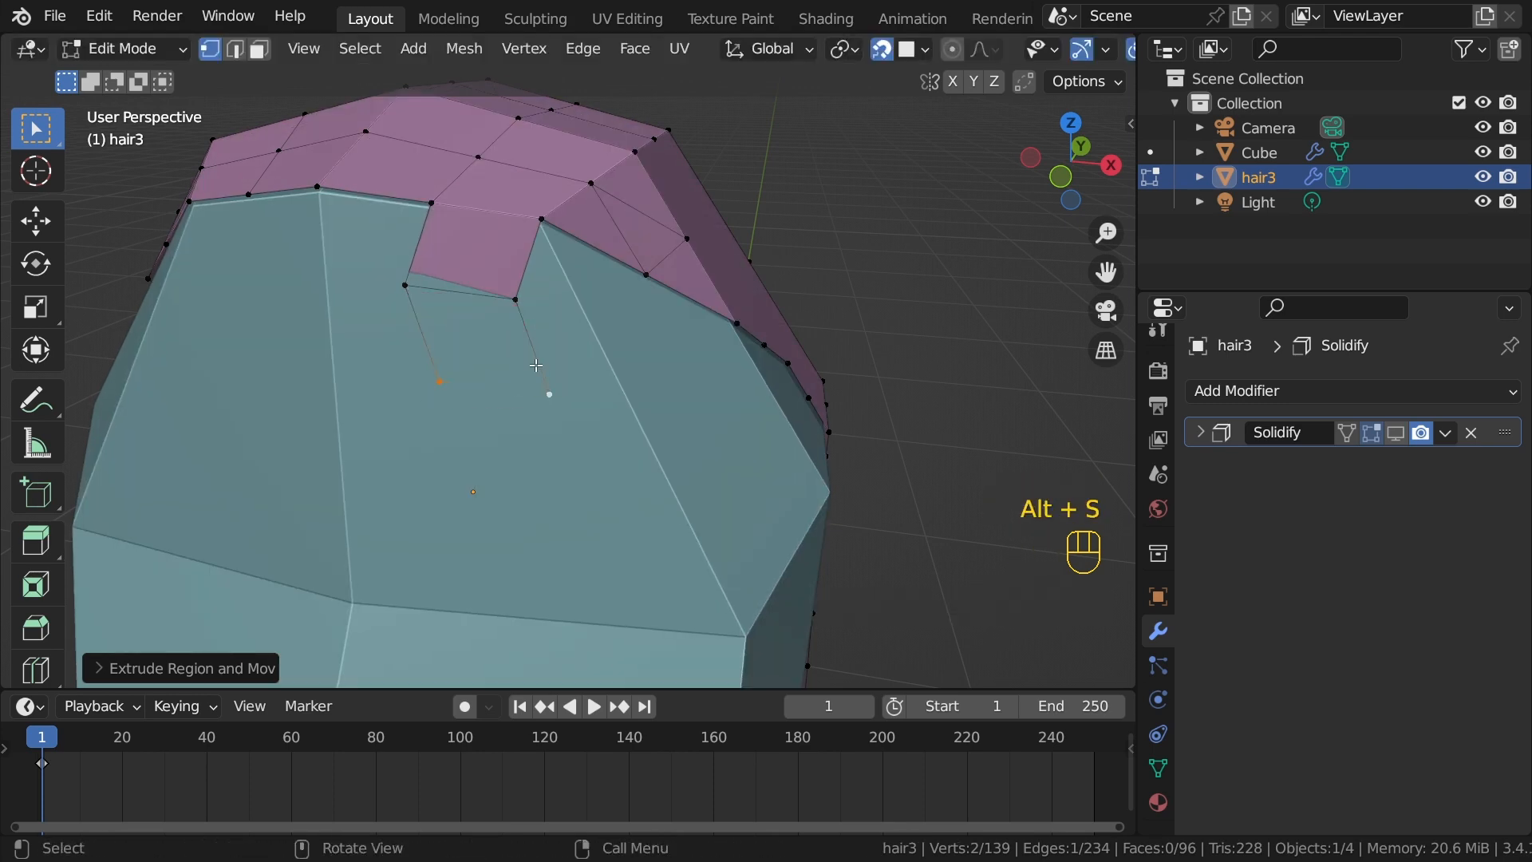
{"action": "key", "text": "e"}
{"action": "left_click", "coordinate": [604, 486]}
{"action": "middle_click_drag", "start_coordinate": [604, 486], "coordinate": [576, 439]}
Step: Show the Solidify modifier in the viewport again
{"action": "left_click", "coordinate": [424, 216]}
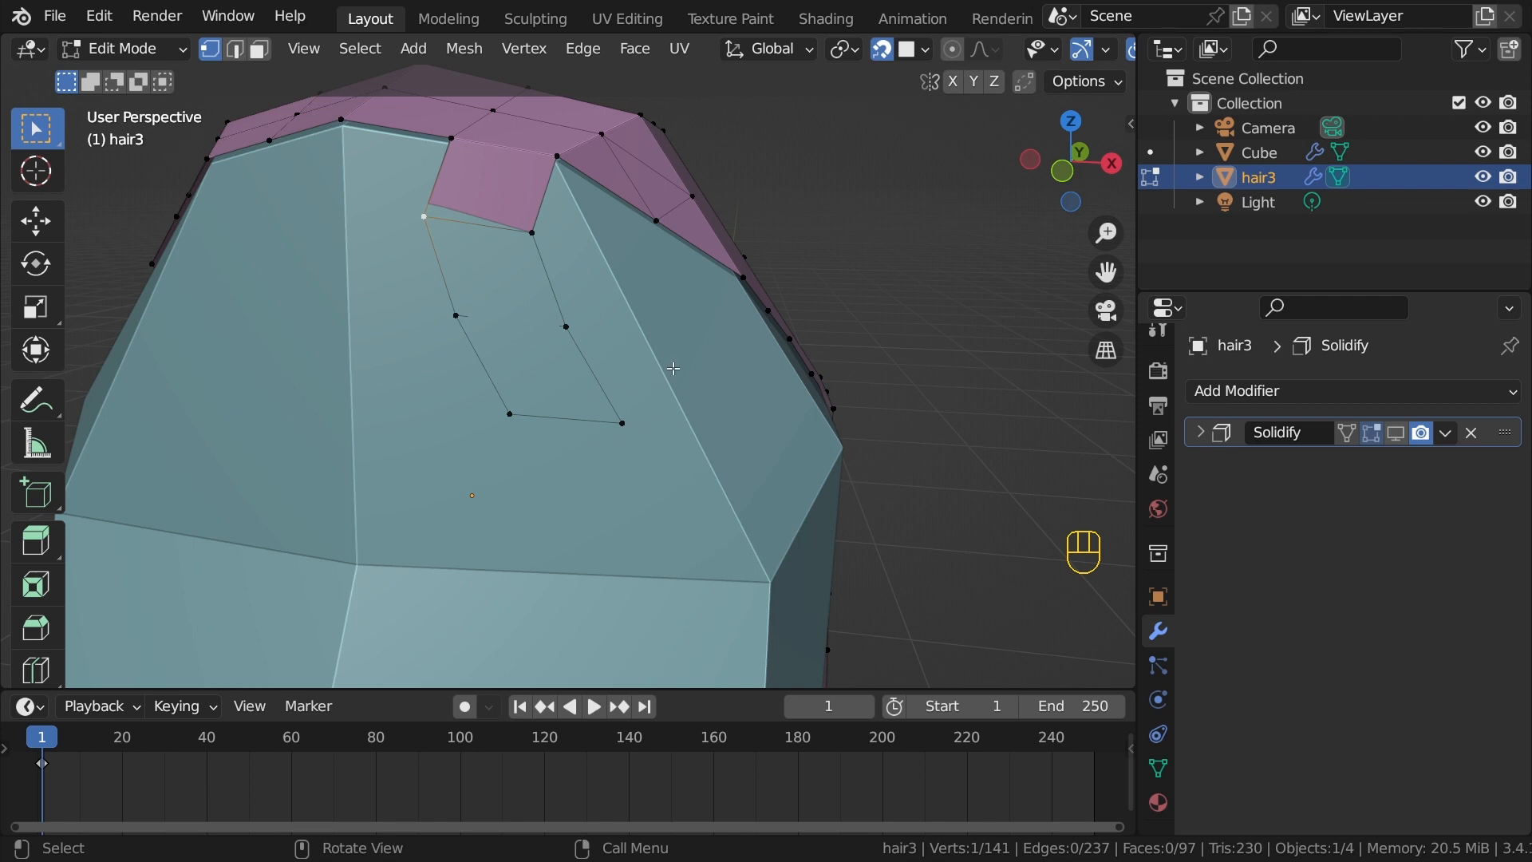
{"action": "left_click", "coordinate": [1396, 434]}
{"action": "scroll", "coordinate": [585, 291], "scroll_direction": "down", "scroll_amount": 2}
{"action": "middle_click_drag", "start_coordinate": [585, 291], "coordinate": [548, 320], "text": "shift"}
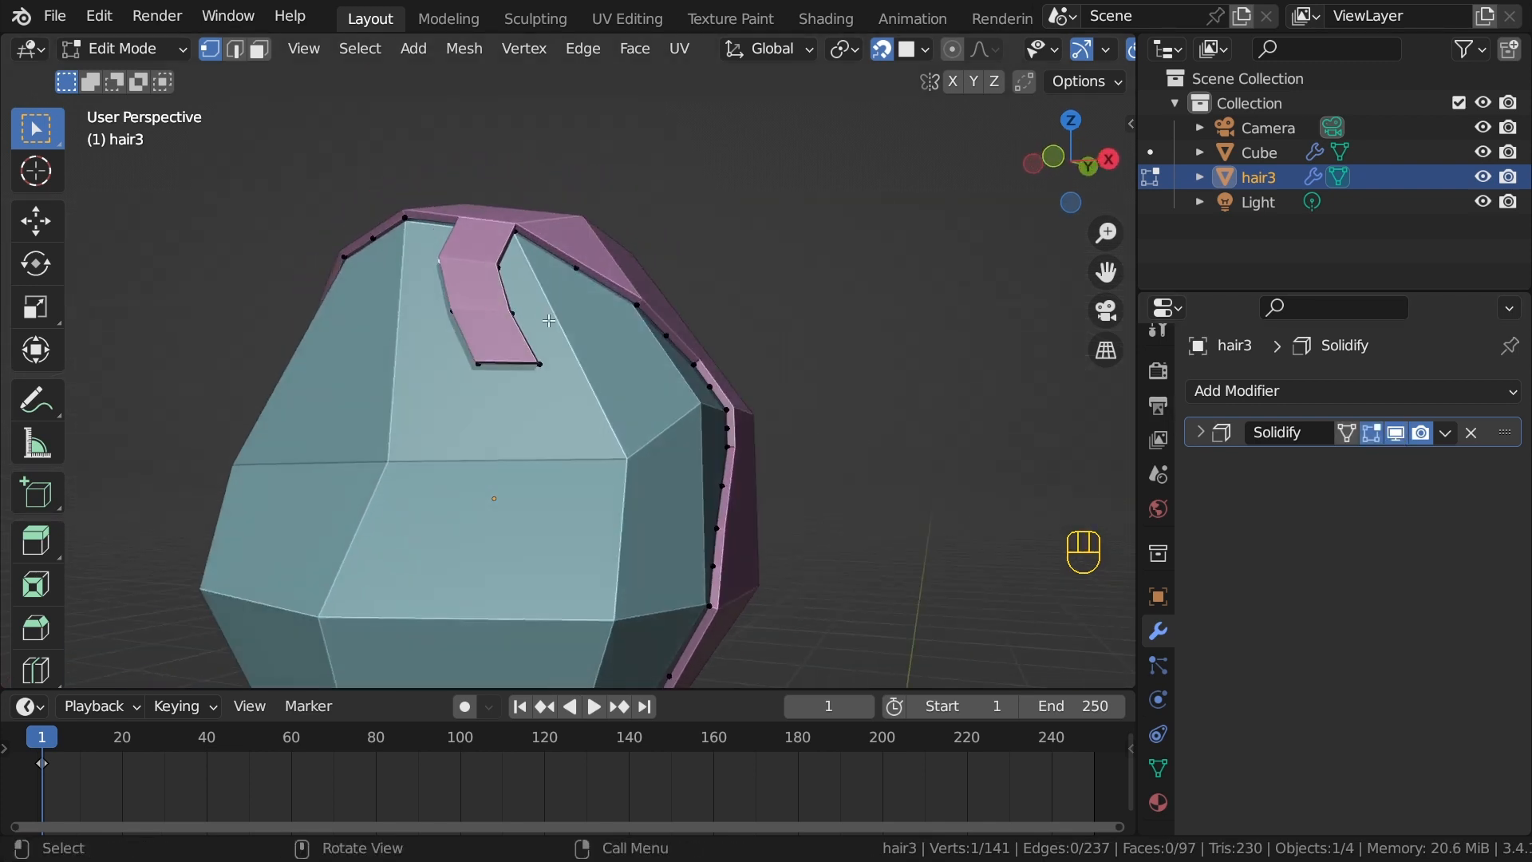
Step: Taper the forehead strand by scaling down its tip edge and the edge rows above it
{"action": "left_click", "coordinate": [467, 363]}
{"action": "left_click", "coordinate": [539, 367], "text": "shift"}
{"action": "scroll", "coordinate": [540, 367], "scroll_direction": "up", "scroll_amount": 2}
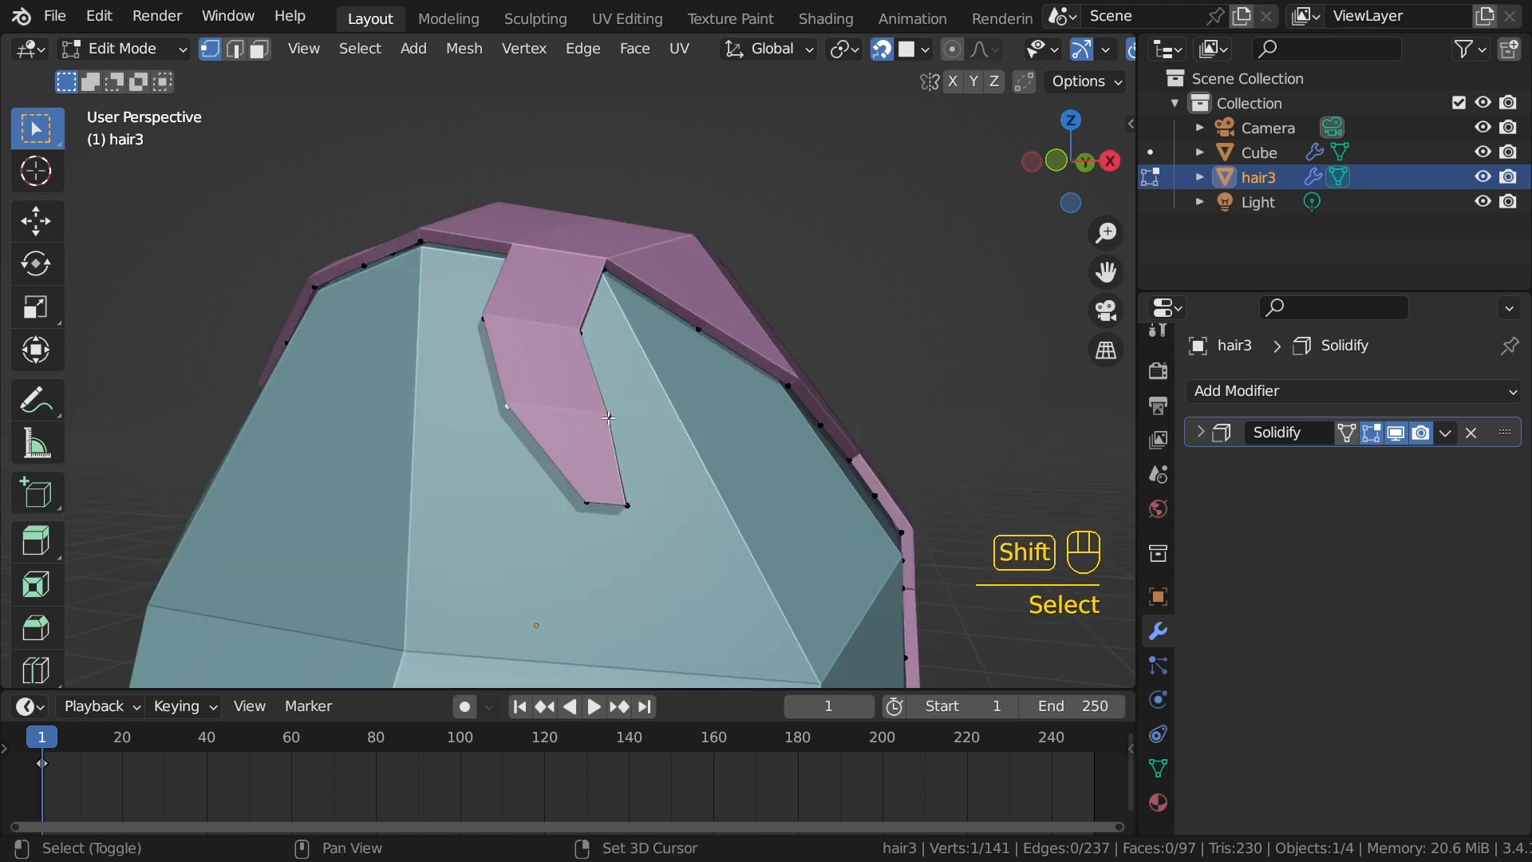
{"action": "key", "text": "s"}
{"action": "left_click", "coordinate": [675, 399]}
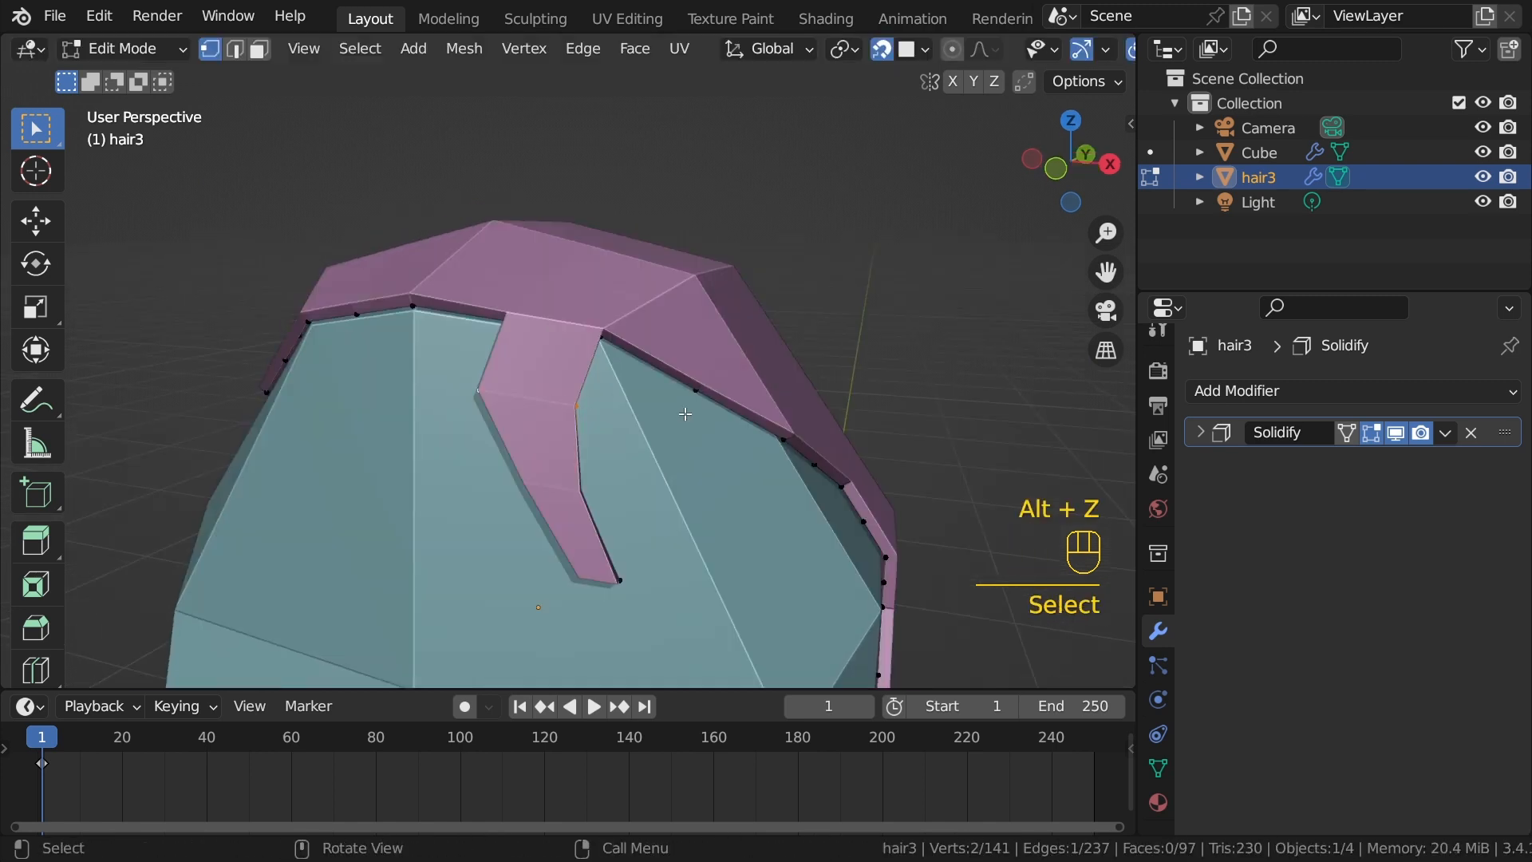
{"action": "key", "text": "s"}
{"action": "left_click", "coordinate": [613, 398]}
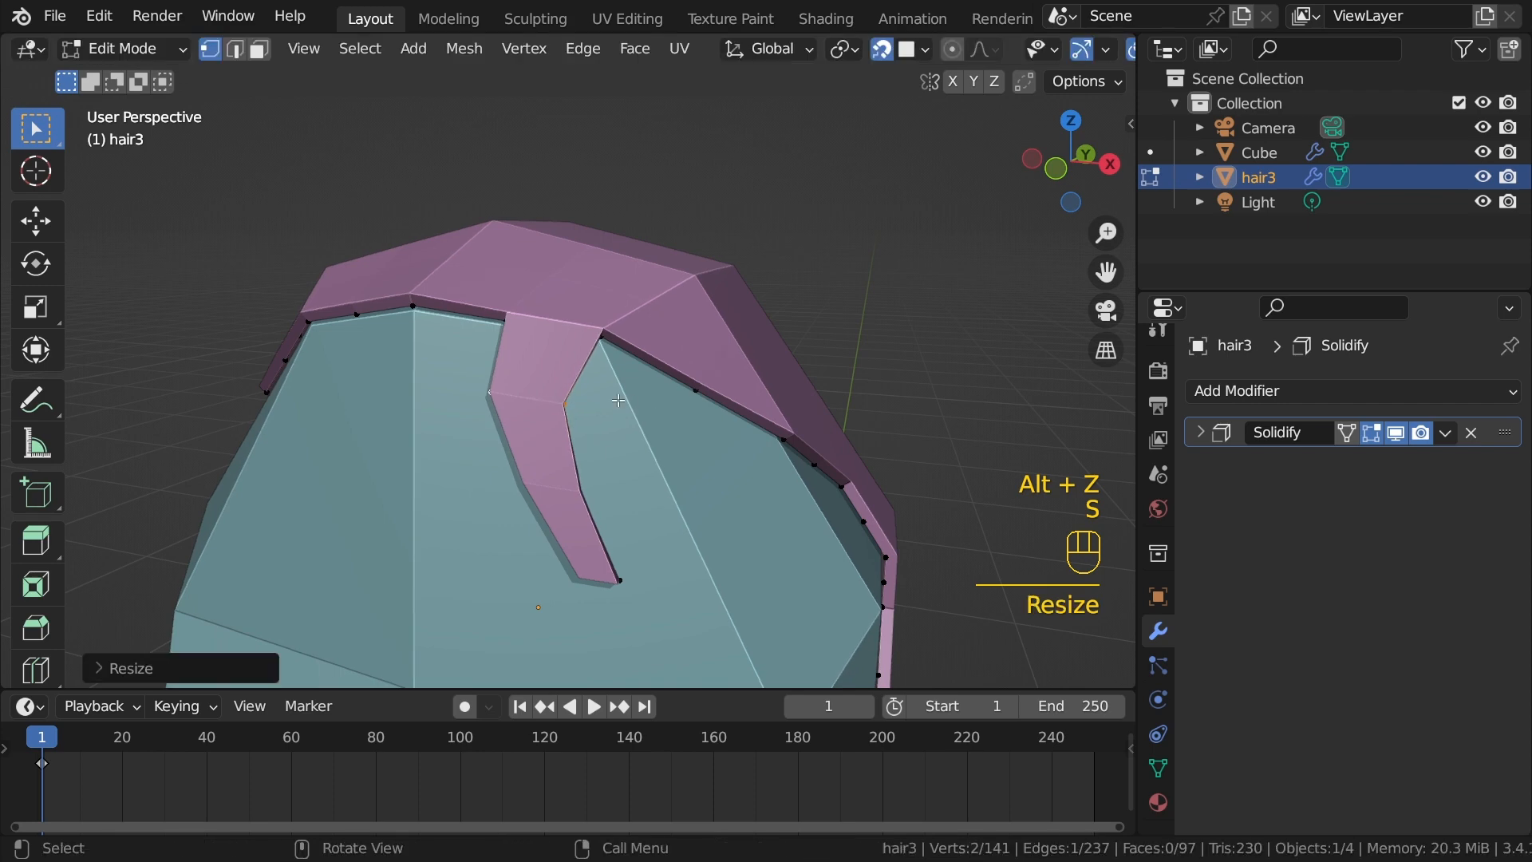
{"action": "middle_click_drag", "start_coordinate": [511, 385], "coordinate": [570, 343]}
{"action": "key", "text": "Tab"}
{"action": "scroll", "coordinate": [461, 375], "scroll_direction": "down", "scroll_amount": 4}
{"action": "key", "text": "Tab"}
Step: Select six neighbouring hair edge vertices beside the face on the -X side and move them forward along the global Y axis
{"action": "scroll", "coordinate": [373, 433], "scroll_direction": "up", "scroll_amount": 5}
{"action": "key", "text": "alt+z"}
{"action": "key", "text": "alt+z"}
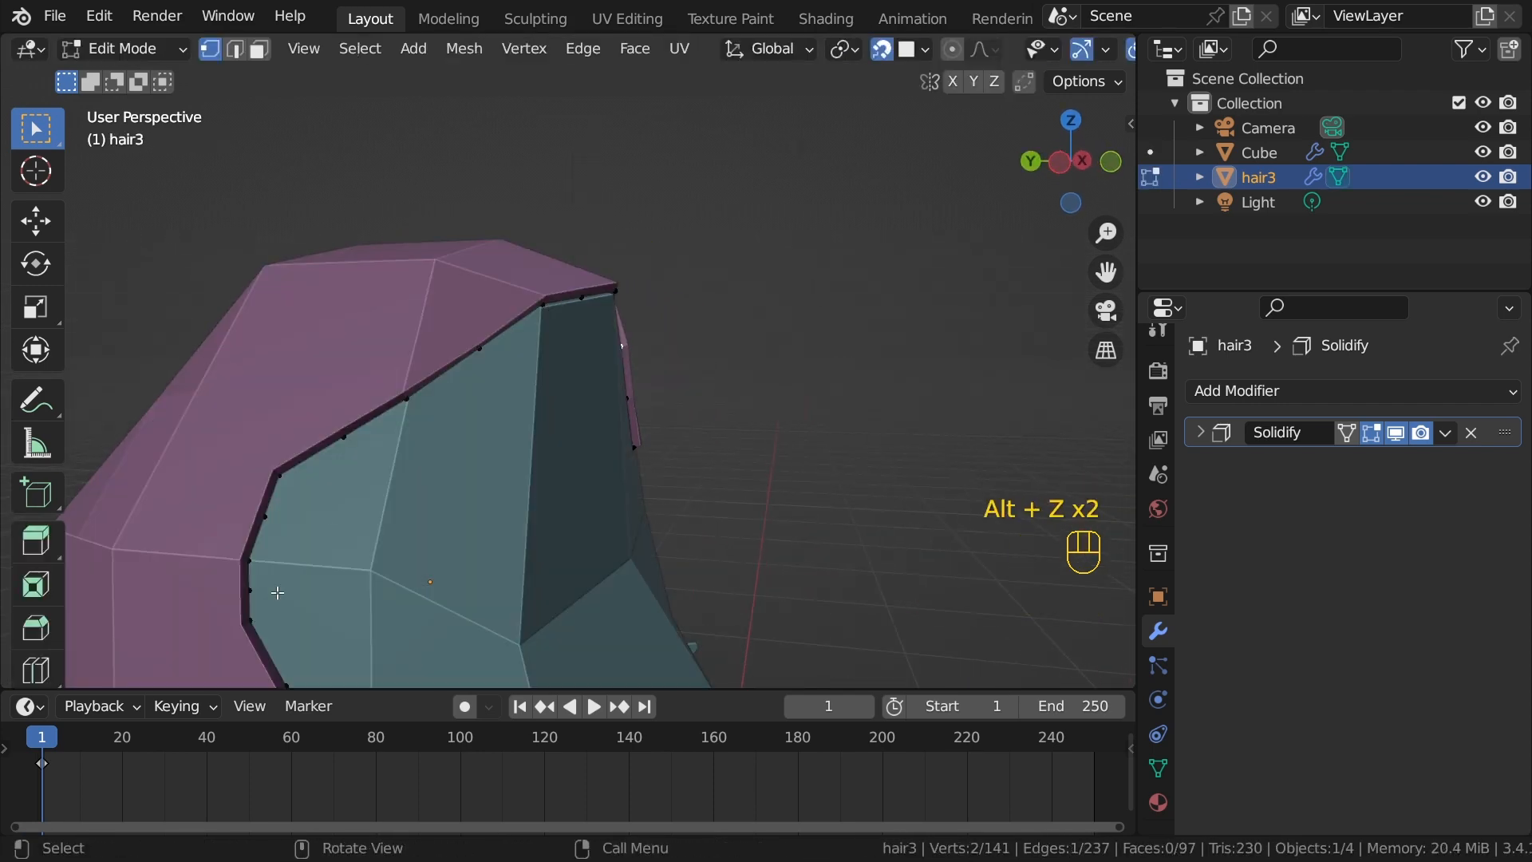
{"action": "left_click", "coordinate": [279, 475]}
{"action": "left_click", "coordinate": [264, 517], "text": "shift"}
{"action": "left_click", "coordinate": [249, 560], "text": "shift"}
{"action": "middle_click_drag", "start_coordinate": [324, 575], "coordinate": [328, 462], "text": "shift"}
{"action": "left_click", "coordinate": [255, 489], "text": "shift"}
{"action": "left_click", "coordinate": [292, 553], "text": "shift"}
{"action": "key", "text": "g"}
{"action": "key", "text": "y"}
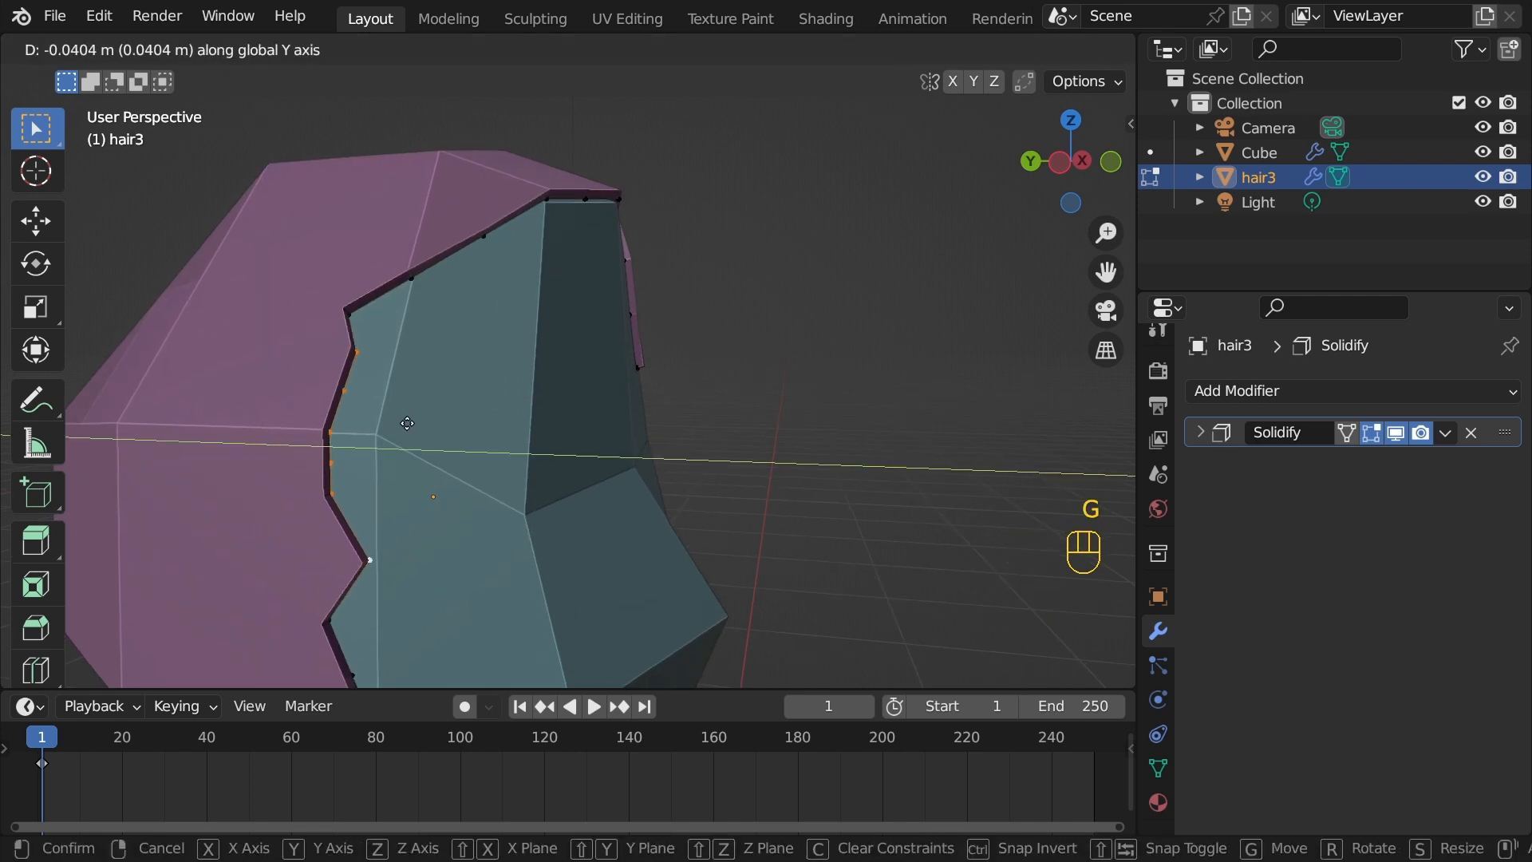
{"action": "left_click", "coordinate": [383, 431]}
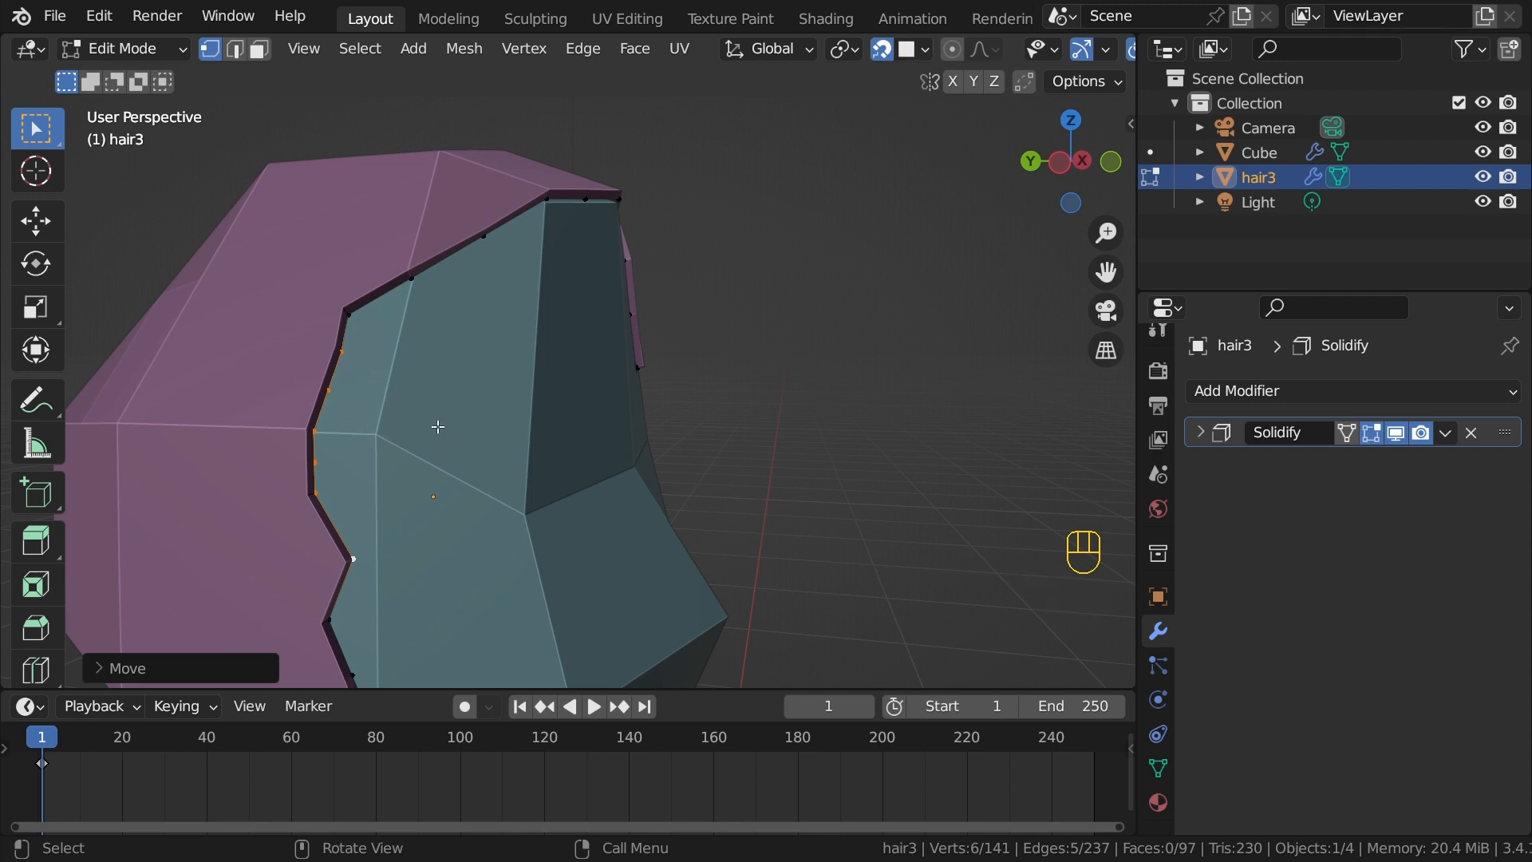
Step: Select the front hairline edge on the -X side of the centre and extrude it to the cursor five times as a curved strand
{"action": "middle_click_drag", "start_coordinate": [539, 382], "coordinate": [389, 434]}
{"action": "key", "text": "alt+z"}
{"action": "key", "text": "alt+z"}
{"action": "left_click", "coordinate": [394, 232]}
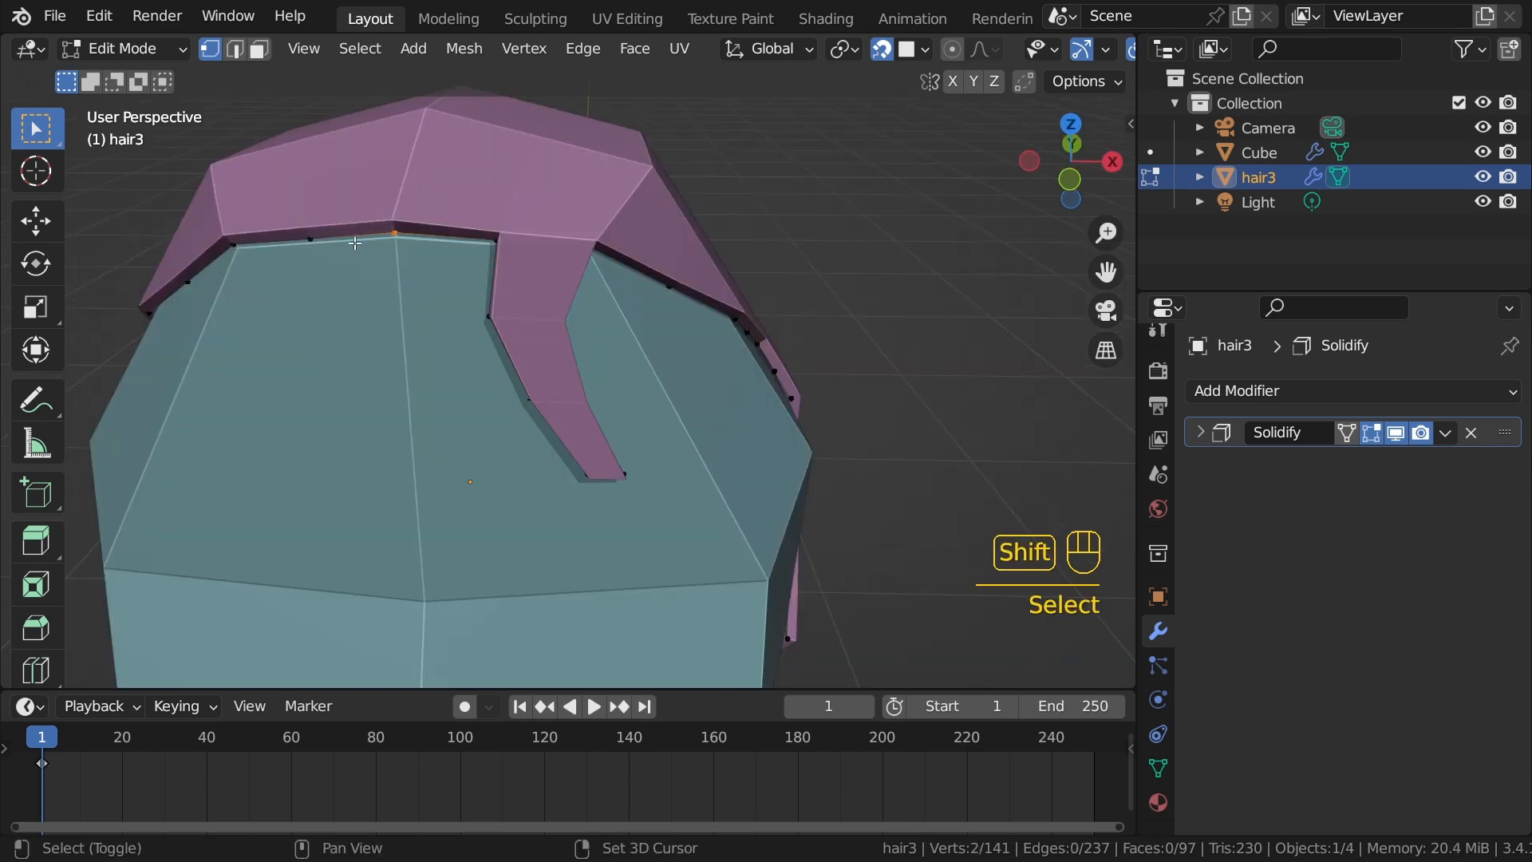
{"action": "key", "text": "alt+z"}
{"action": "middle_click_drag", "start_coordinate": [355, 284], "coordinate": [356, 325]}
{"action": "left_click", "coordinate": [299, 309]}
{"action": "left_click", "coordinate": [391, 320], "text": "shift"}
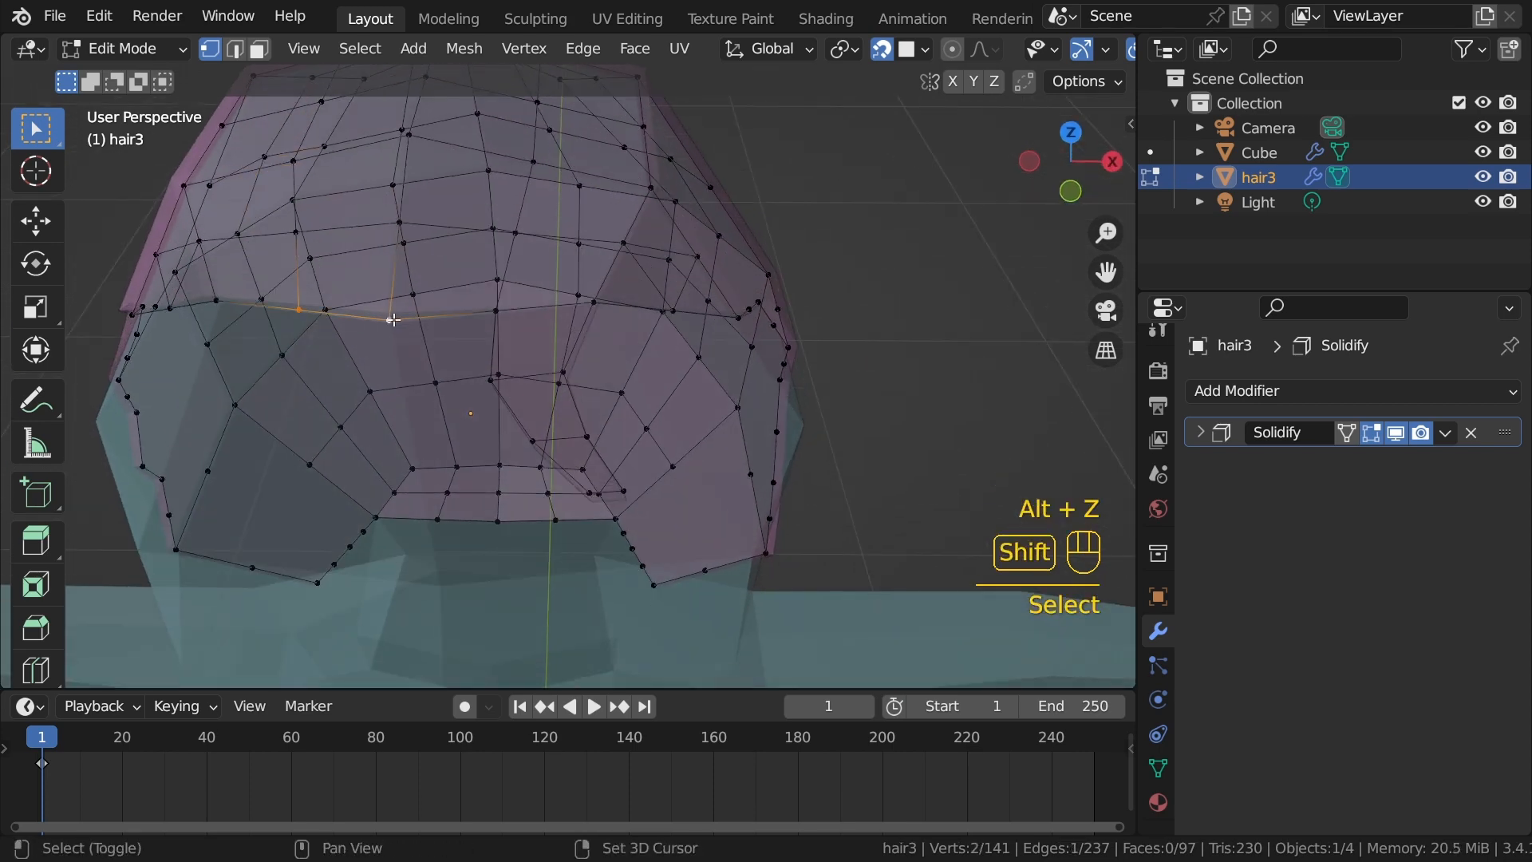
{"action": "key", "text": "alt+z"}
{"action": "middle_click_drag", "start_coordinate": [396, 376], "coordinate": [396, 287]}
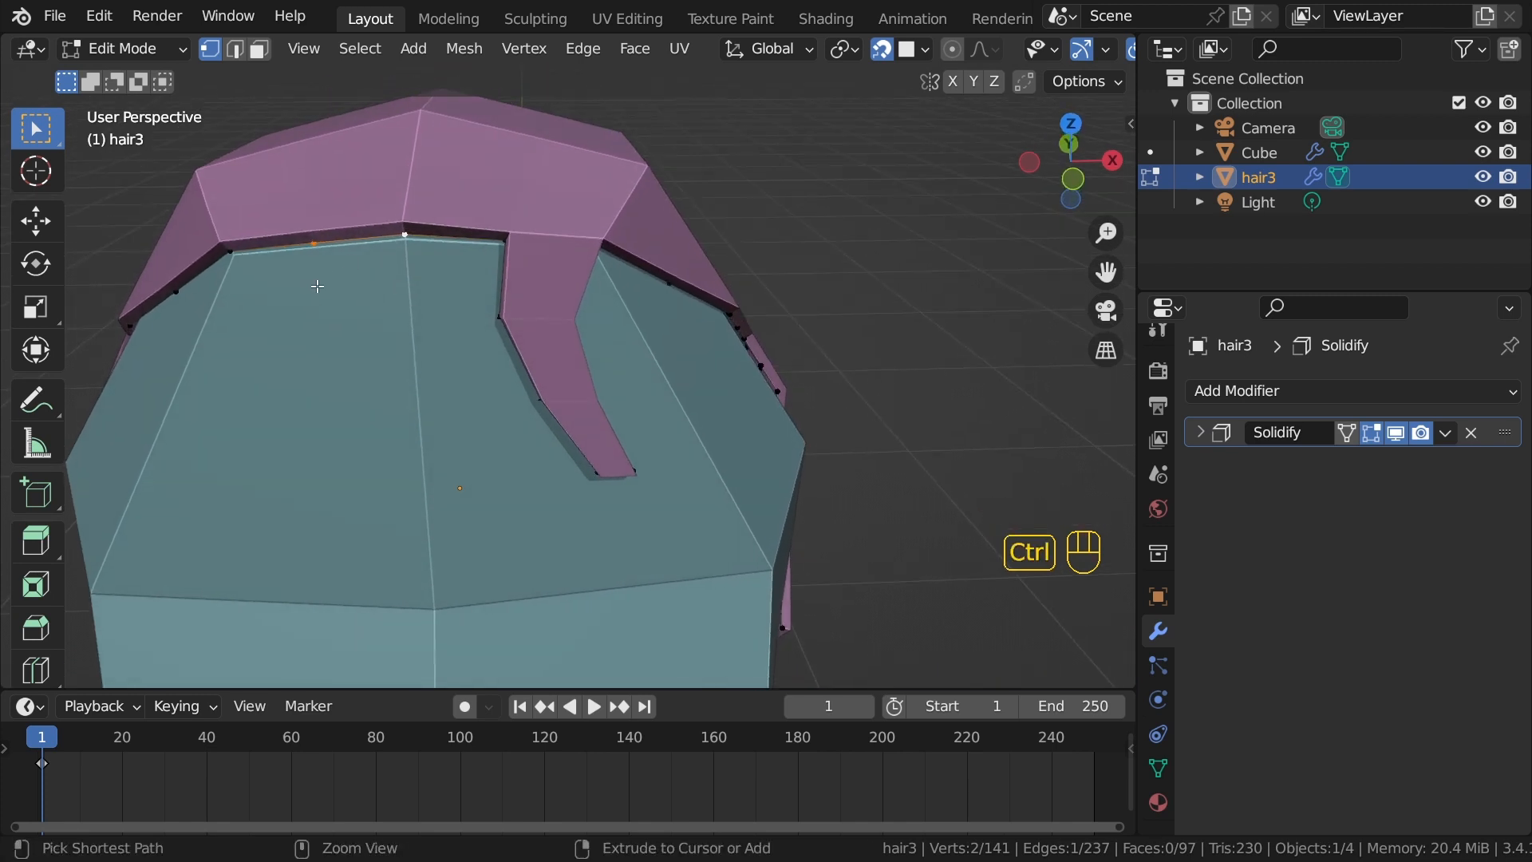
{"action": "right_click", "coordinate": [321, 289], "text": "ctrl"}
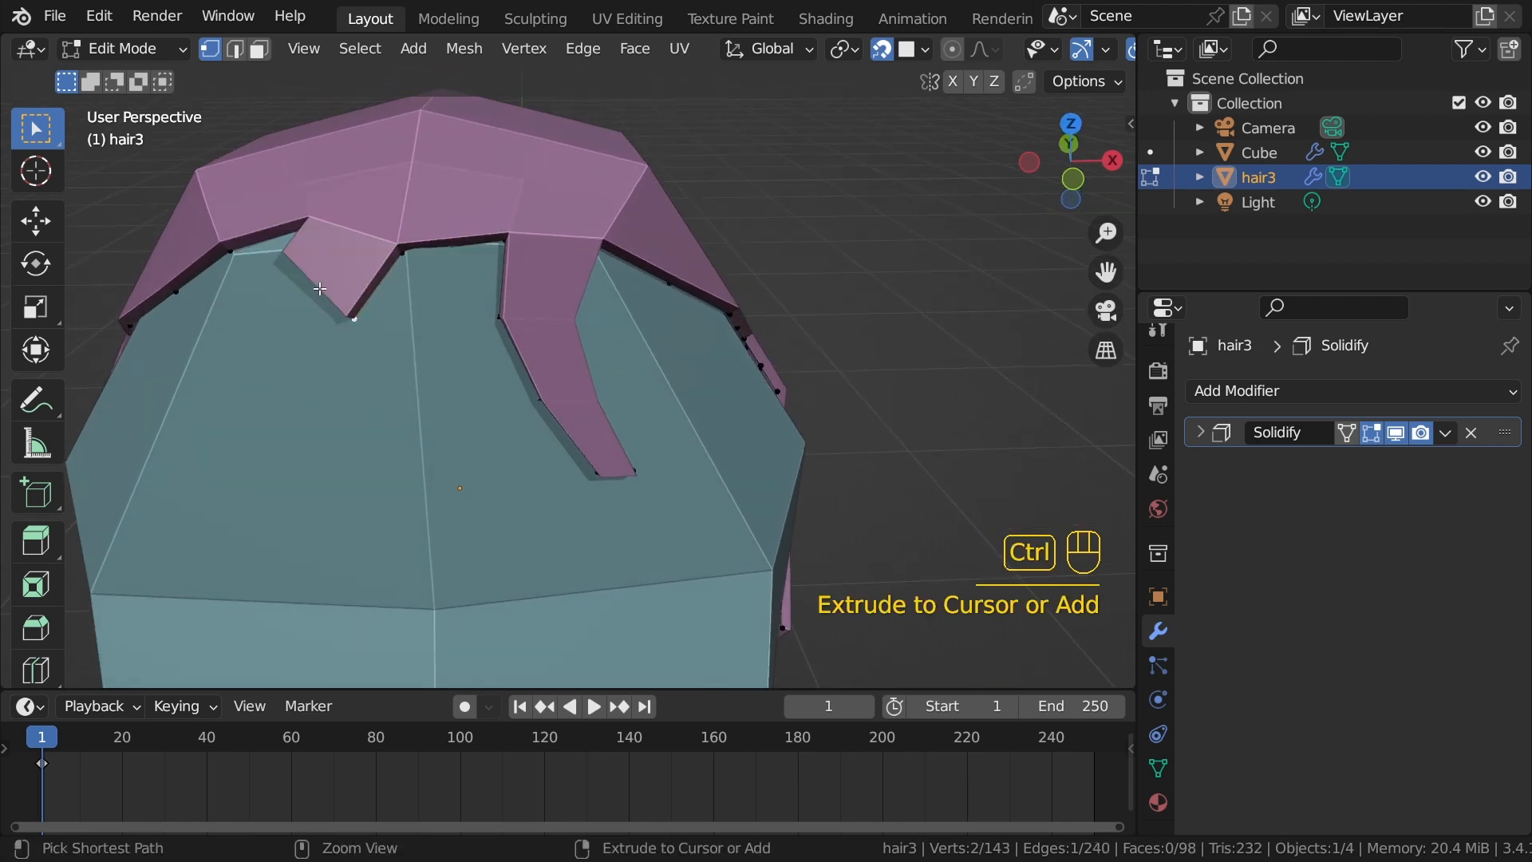
{"action": "right_click", "coordinate": [280, 343], "text": "ctrl"}
{"action": "right_click", "coordinate": [240, 434], "text": "ctrl"}
{"action": "right_click", "coordinate": [242, 523], "text": "ctrl"}
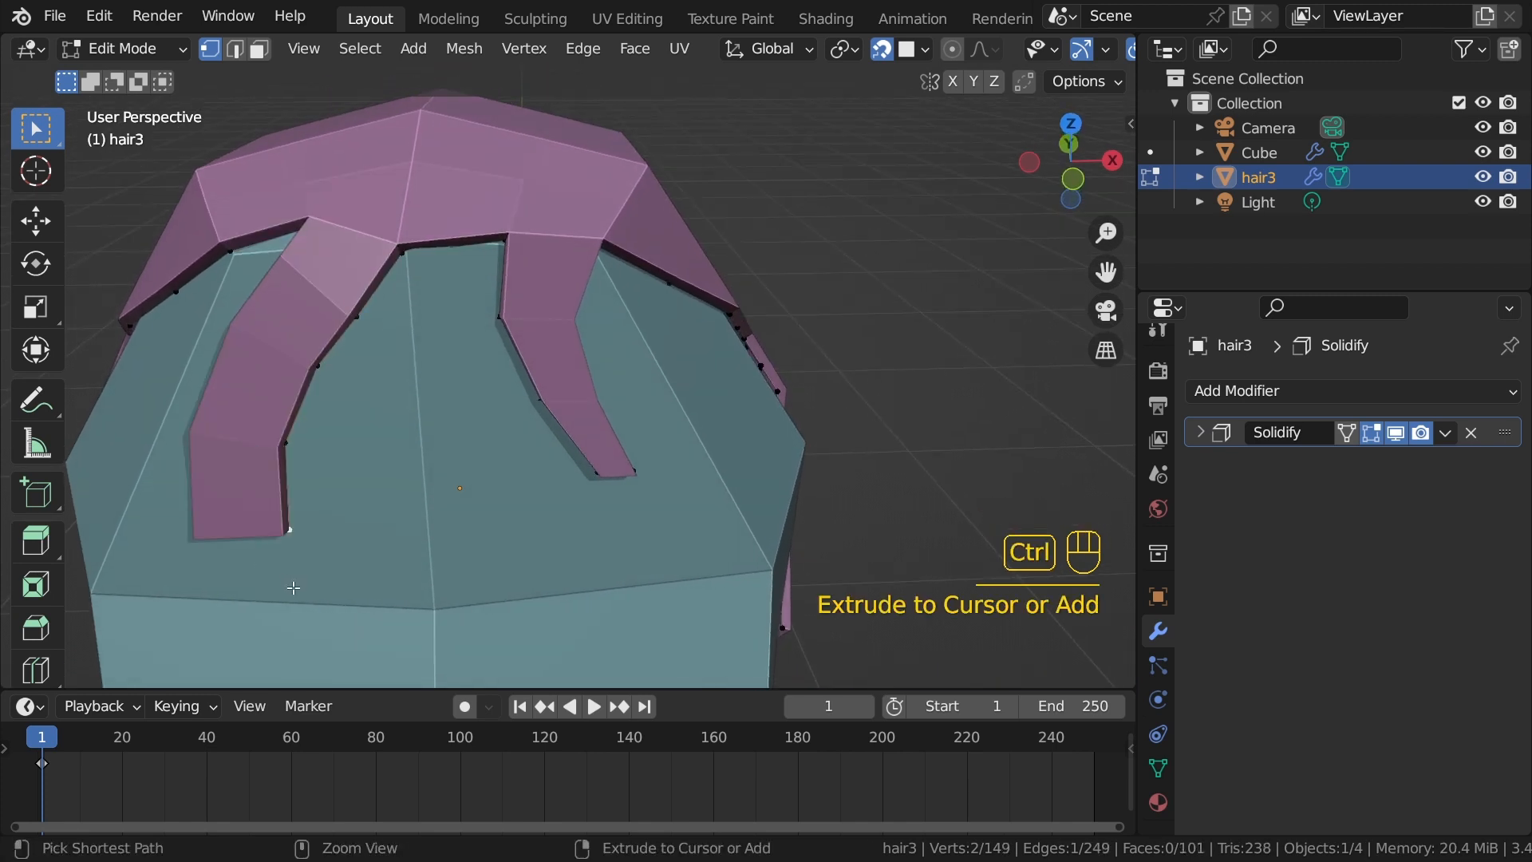
{"action": "right_click", "coordinate": [294, 588], "text": "ctrl"}
{"action": "scroll", "coordinate": [526, 401], "scroll_direction": "down", "scroll_amount": 3}
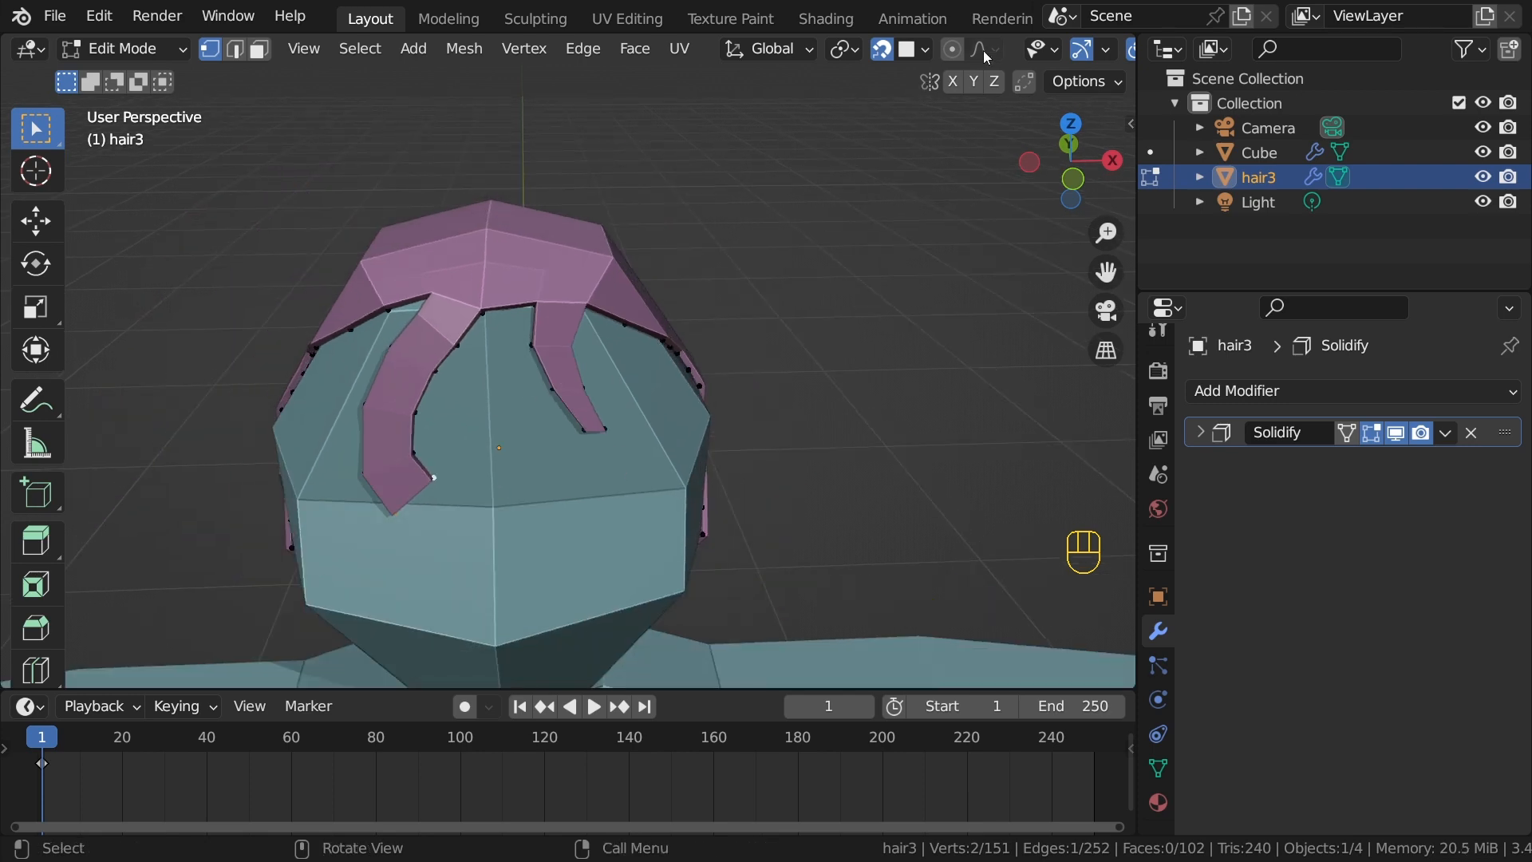
{"action": "left_click", "coordinate": [954, 49]}
{"action": "key", "text": "s"}
{"action": "scroll", "coordinate": [727, 347], "scroll_direction": "up", "scroll_amount": 13}
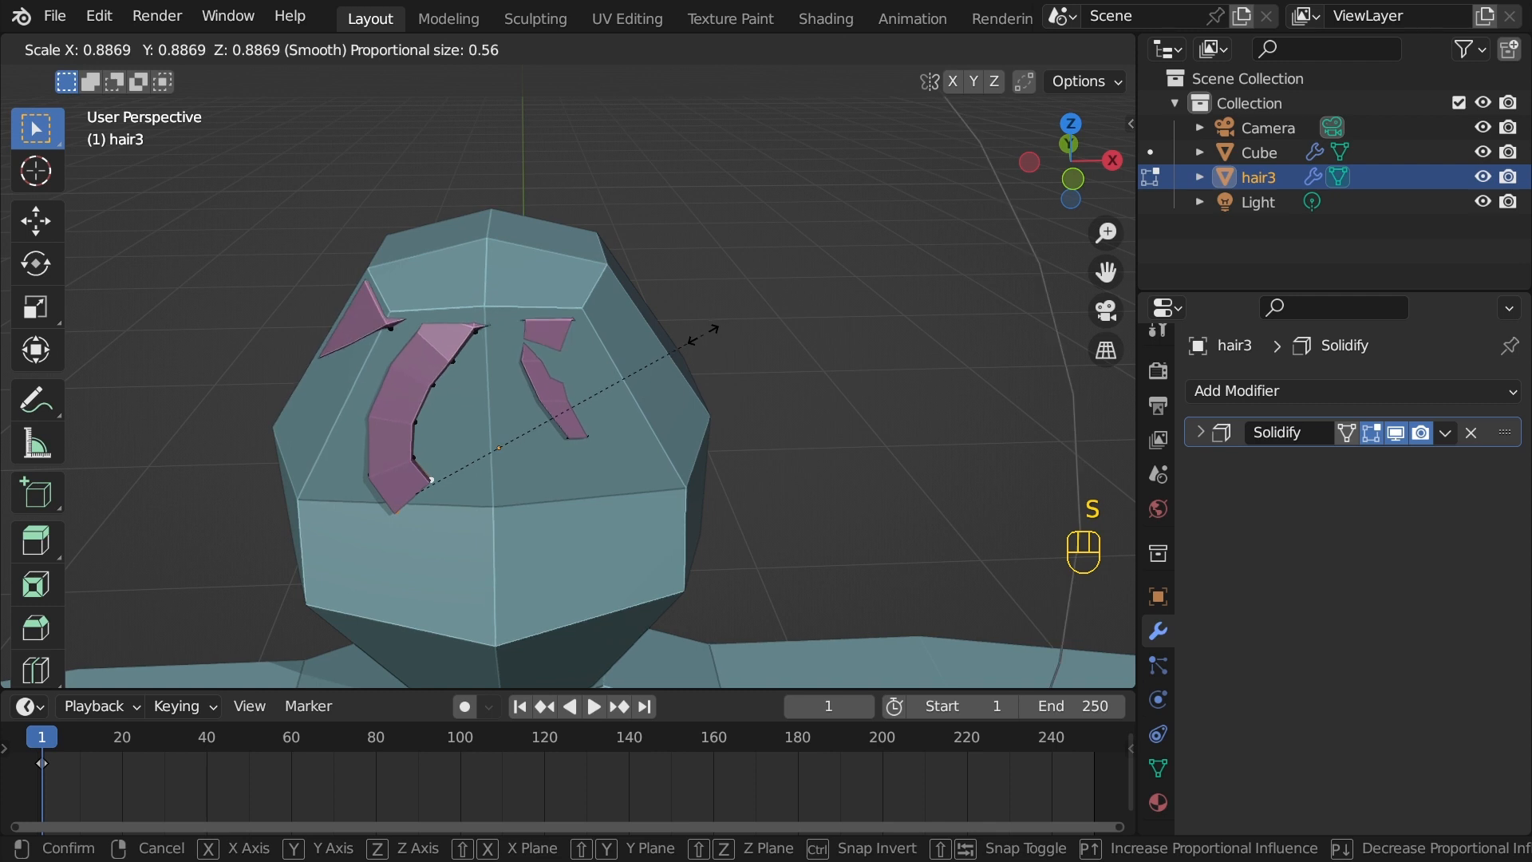
{"action": "scroll", "coordinate": [686, 339], "scroll_direction": "up", "scroll_amount": 11}
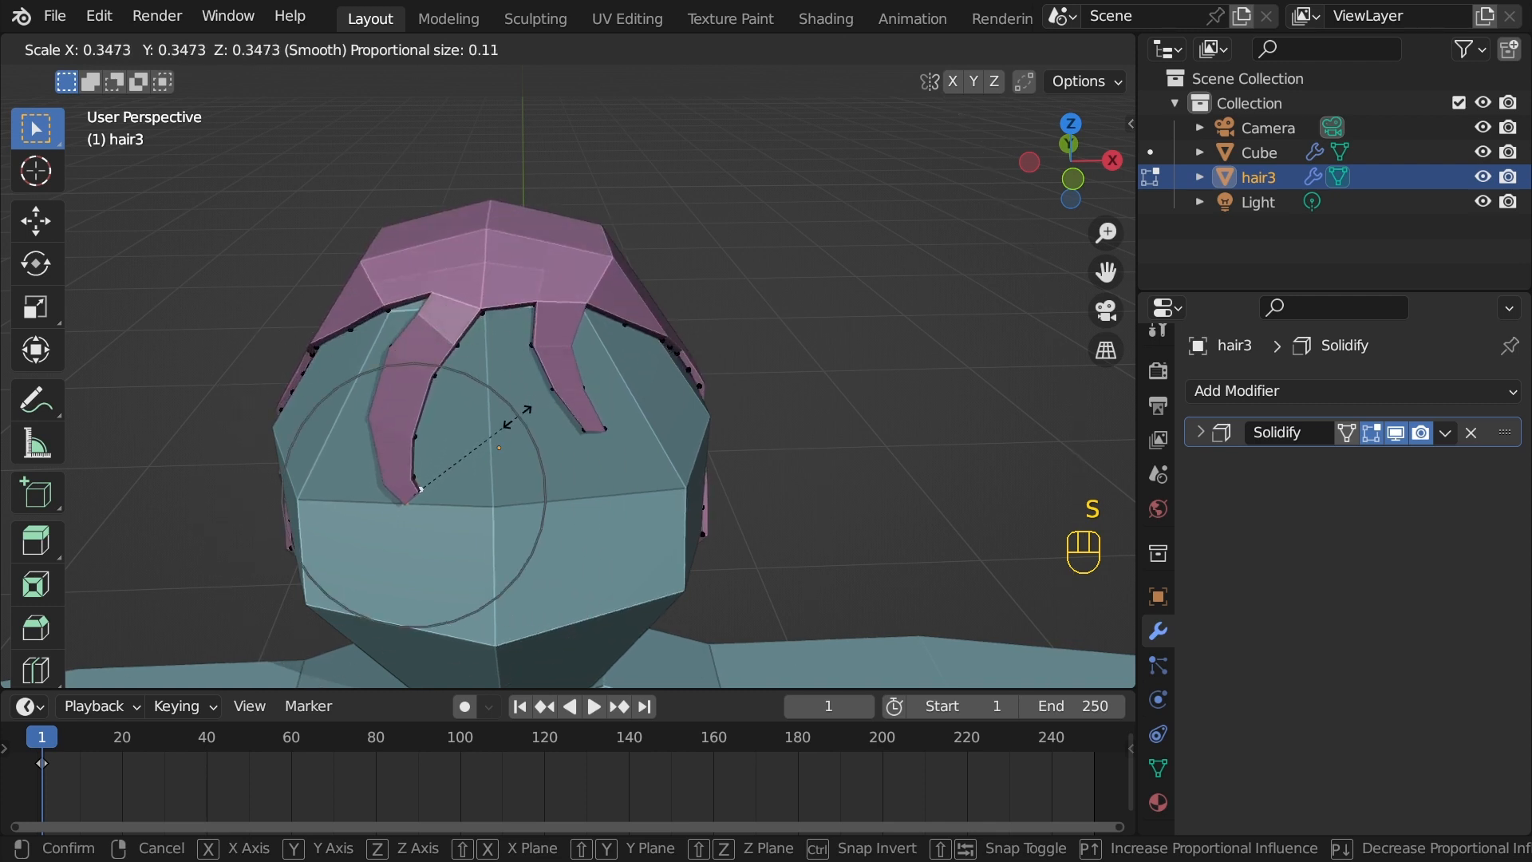
{"action": "right_click", "coordinate": [586, 443]}
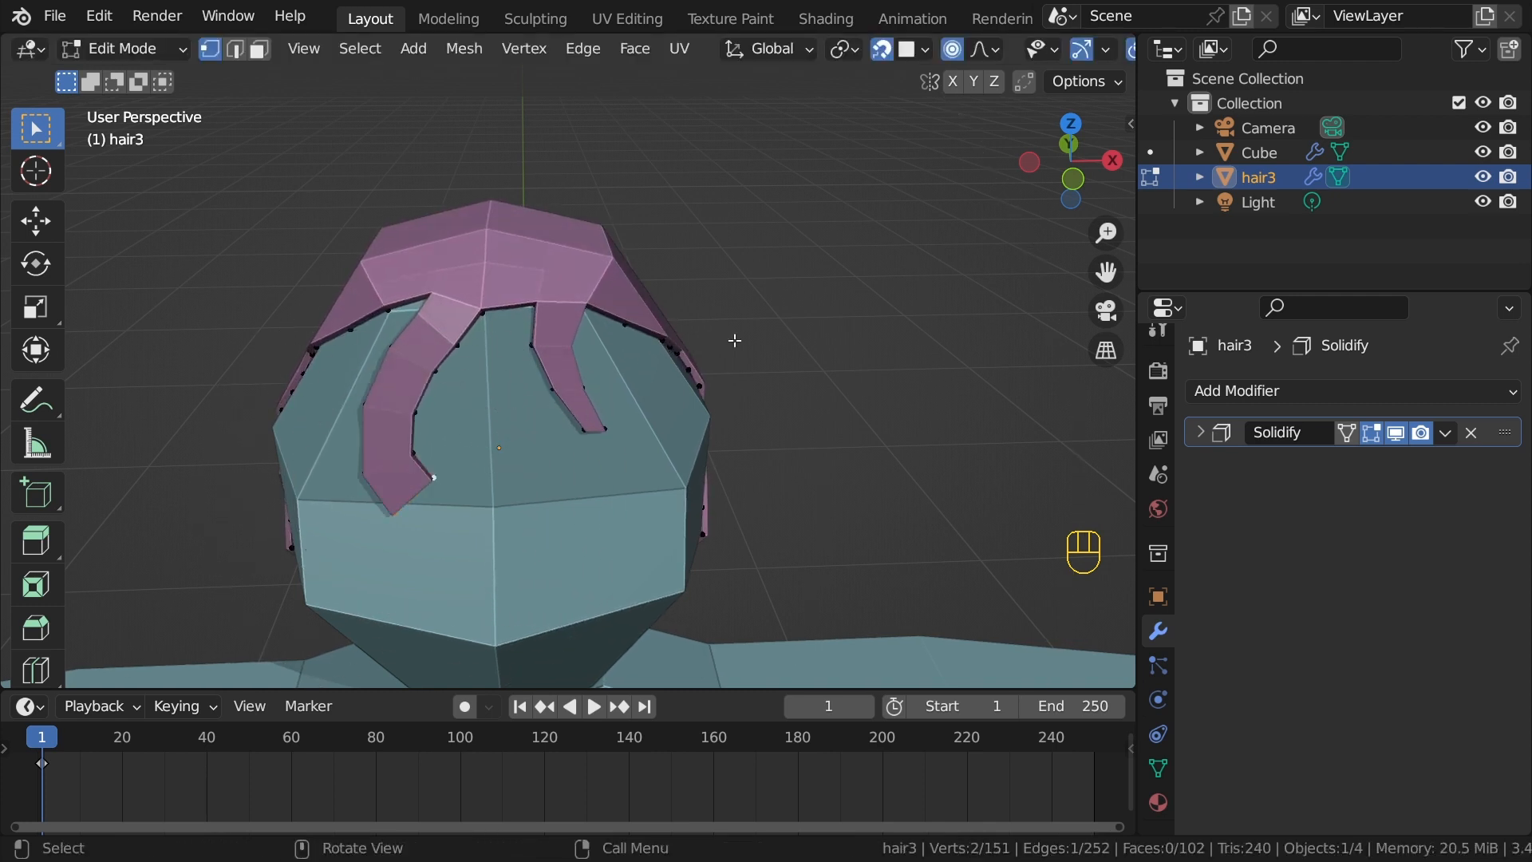
{"action": "left_click", "coordinate": [955, 49]}
Step: Taper the second strand by scaling down its tip edge and the edge row above it
{"action": "key", "text": "s"}
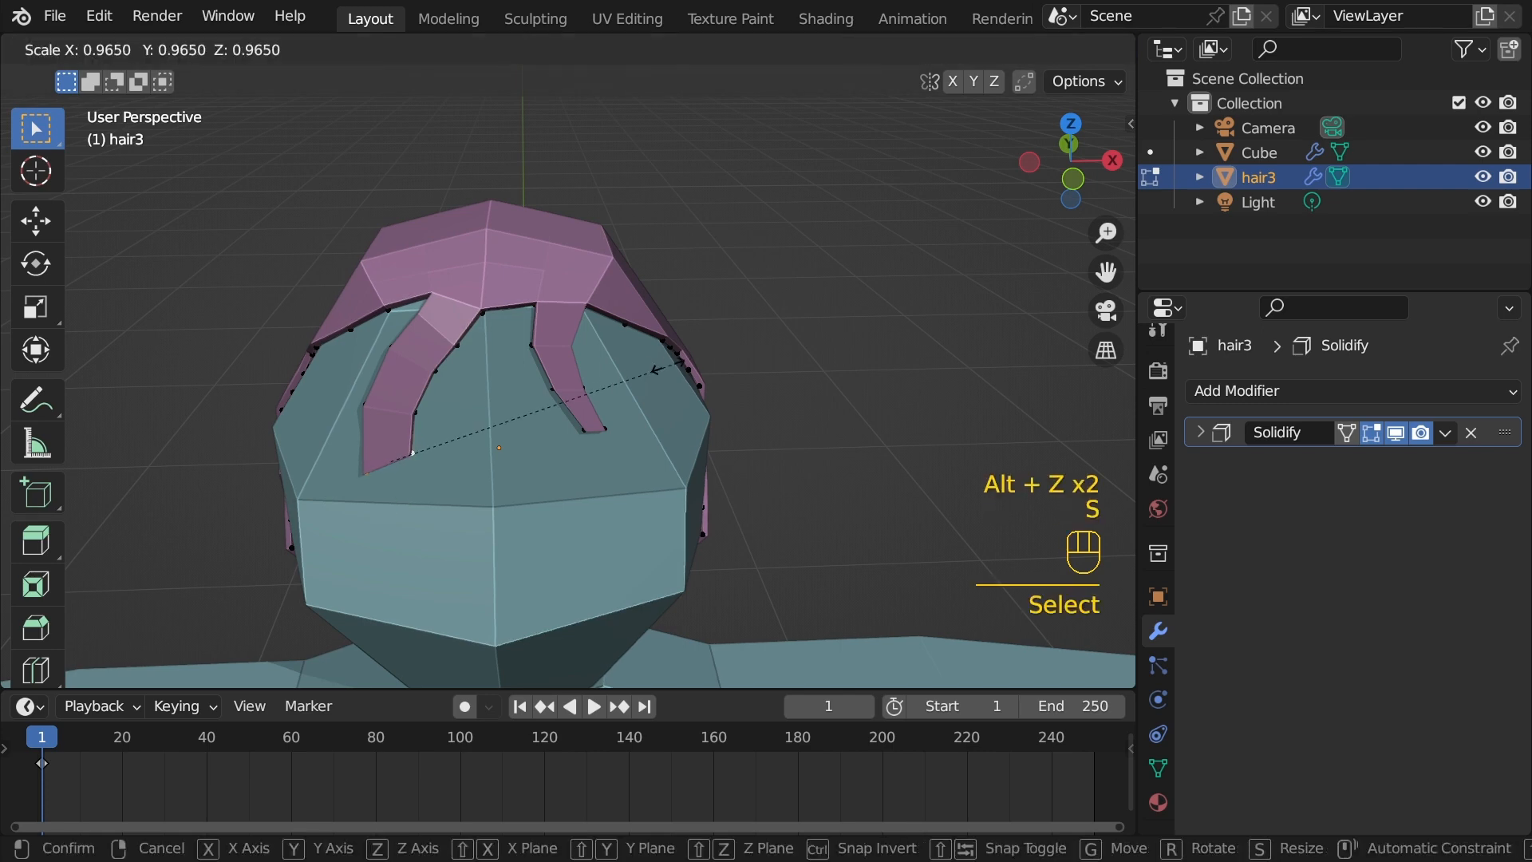
{"action": "left_click", "coordinate": [446, 416]}
{"action": "left_click", "coordinate": [391, 420]}
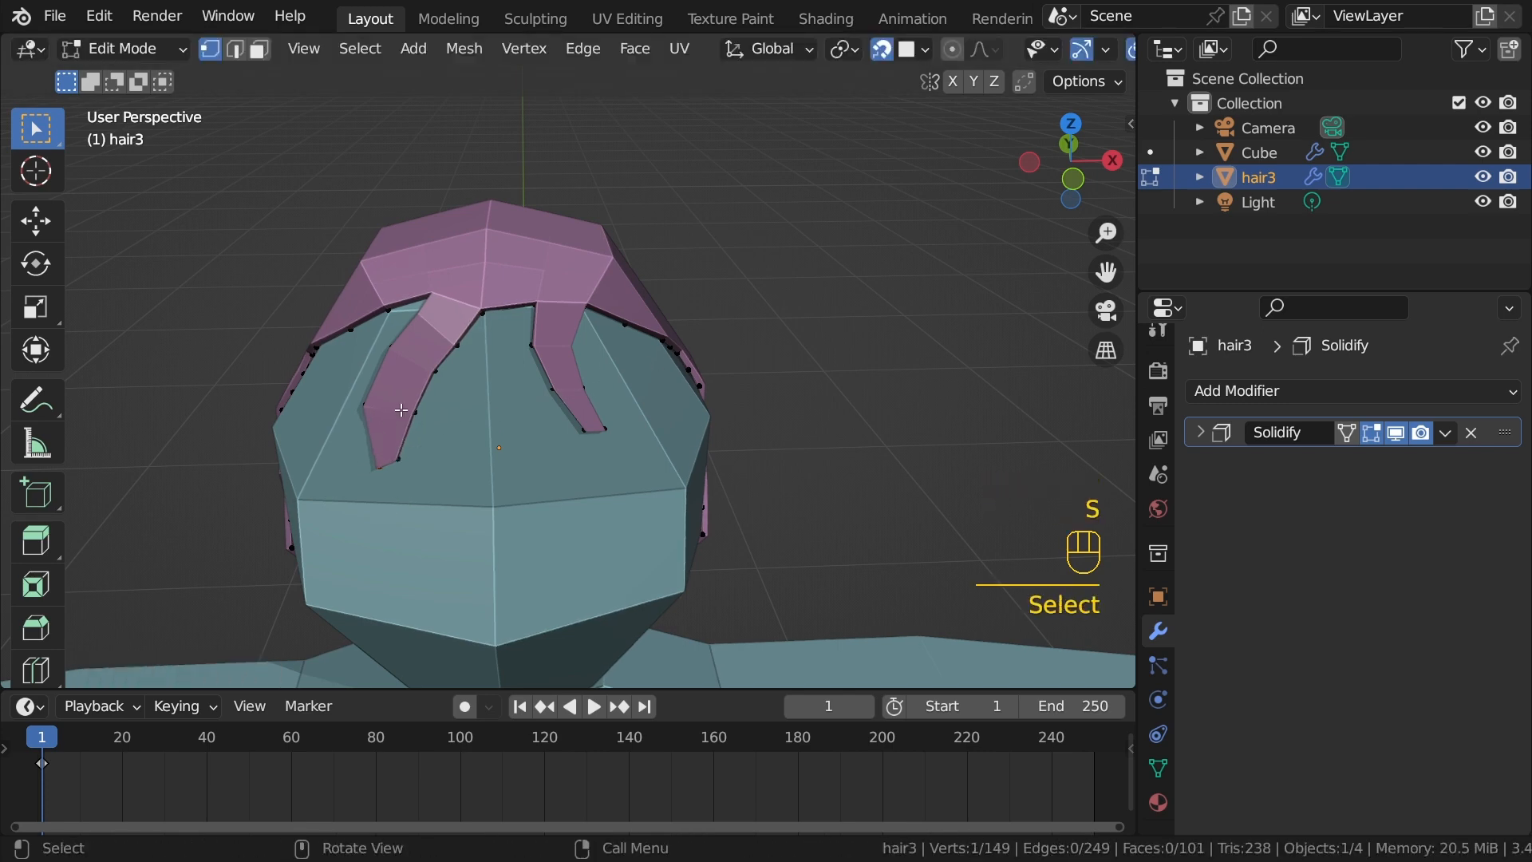
{"action": "scroll", "coordinate": [402, 411], "scroll_direction": "up", "scroll_amount": 2}
{"action": "left_click", "coordinate": [393, 405], "text": "shift"}
{"action": "left_click", "coordinate": [320, 397], "text": "shift"}
{"action": "key", "text": "alt+z"}
{"action": "middle_click_drag", "start_coordinate": [513, 414], "coordinate": [558, 406]}
{"action": "left_click_drag", "start_coordinate": [458, 388], "coordinate": [506, 439], "text": "ctrl"}
{"action": "key", "text": "alt+z"}
{"action": "middle_click_drag", "start_coordinate": [615, 435], "coordinate": [672, 426]}
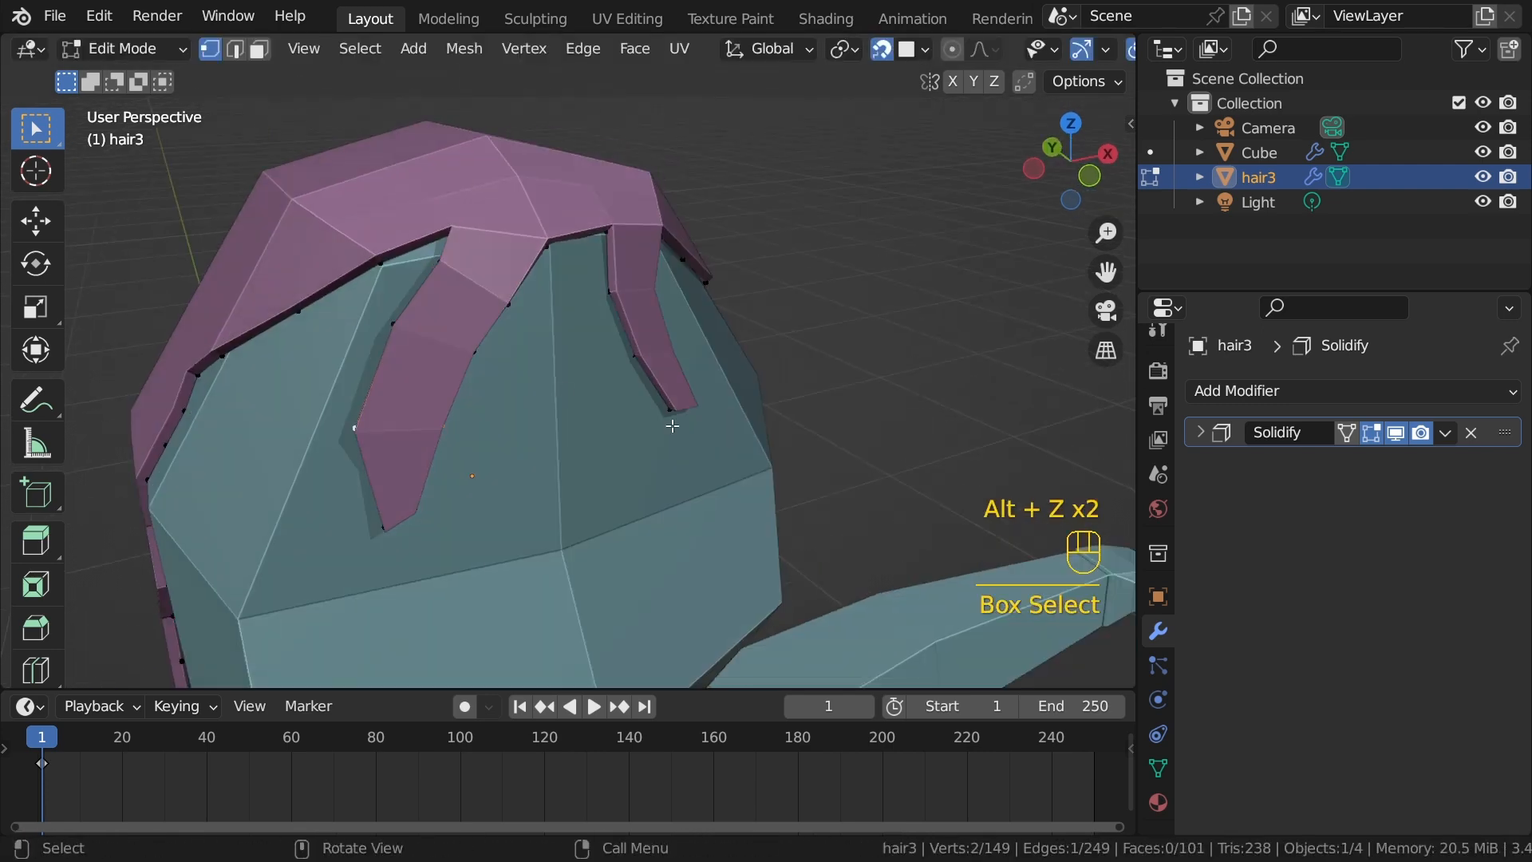
{"action": "key", "text": "s"}
{"action": "left_click", "coordinate": [568, 349]}
Step: Move the selected hairline vertices beside the face on the +X side forward along the global Y axis
{"action": "key", "text": "g"}
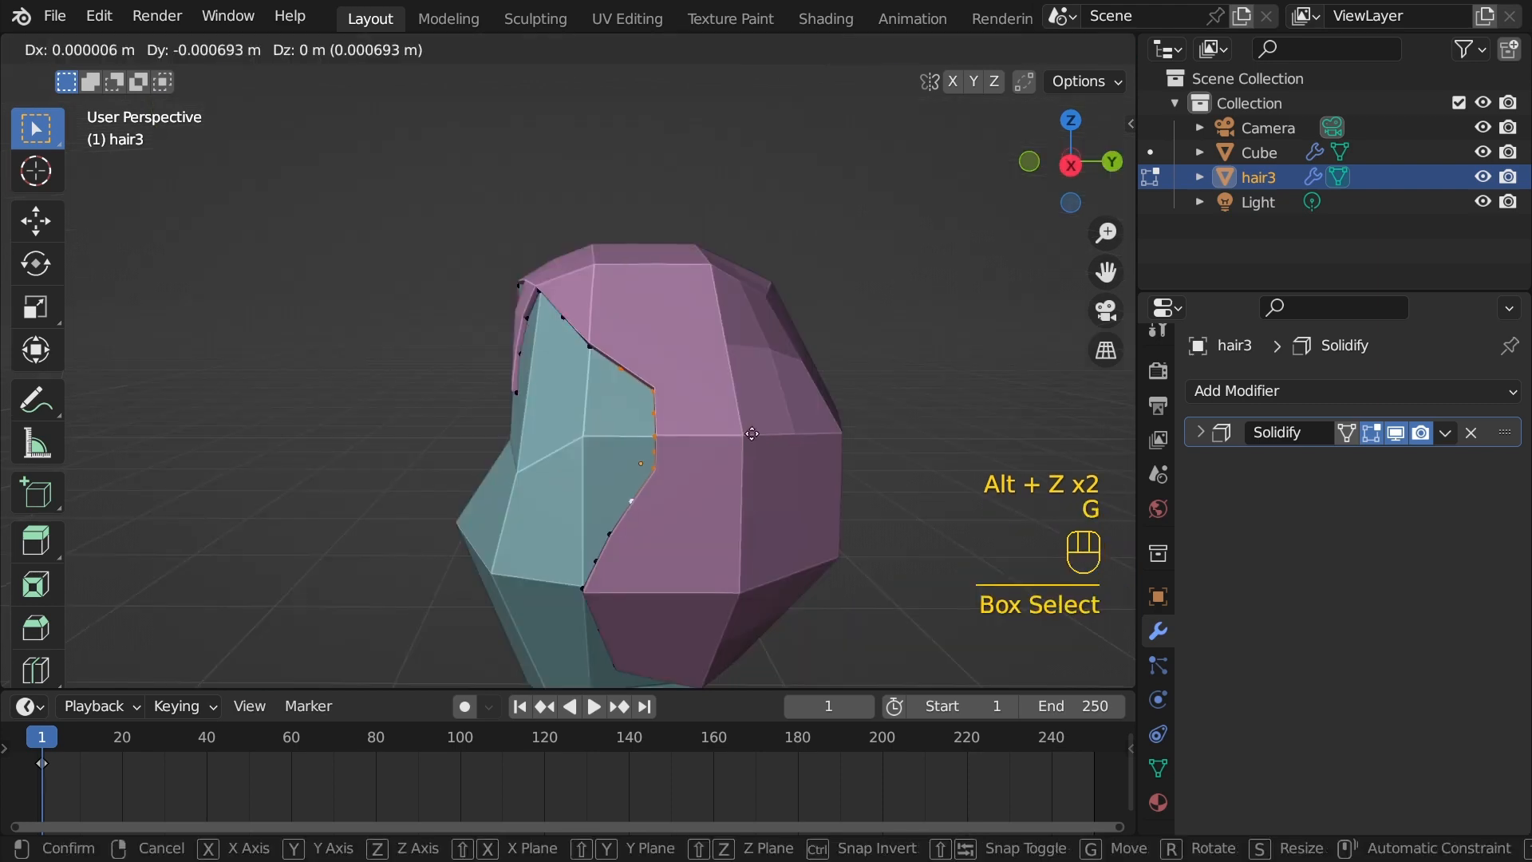
{"action": "key", "text": "y"}
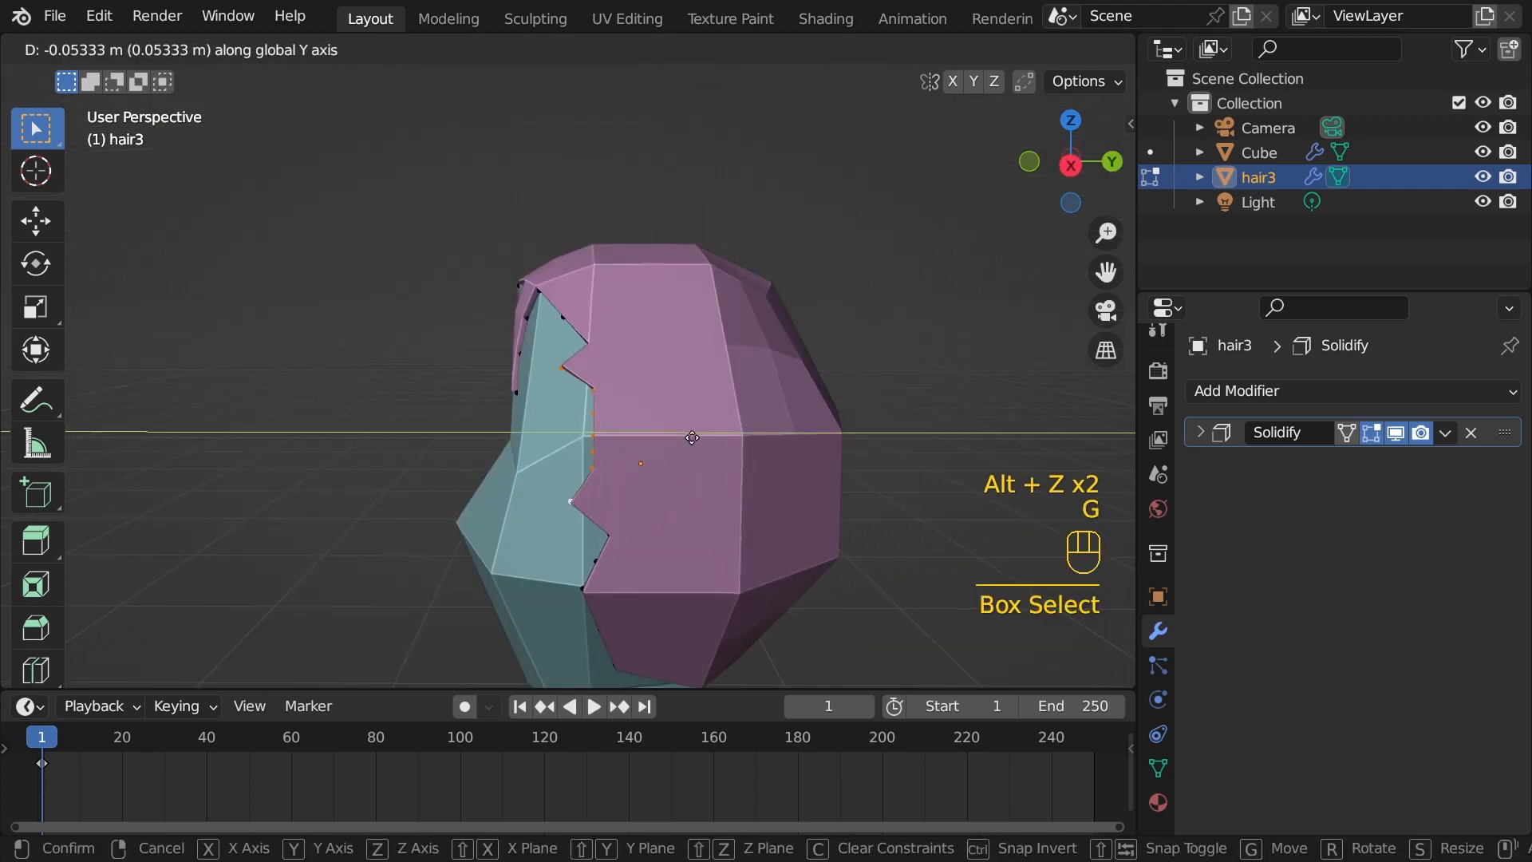
{"action": "left_click", "coordinate": [680, 441]}
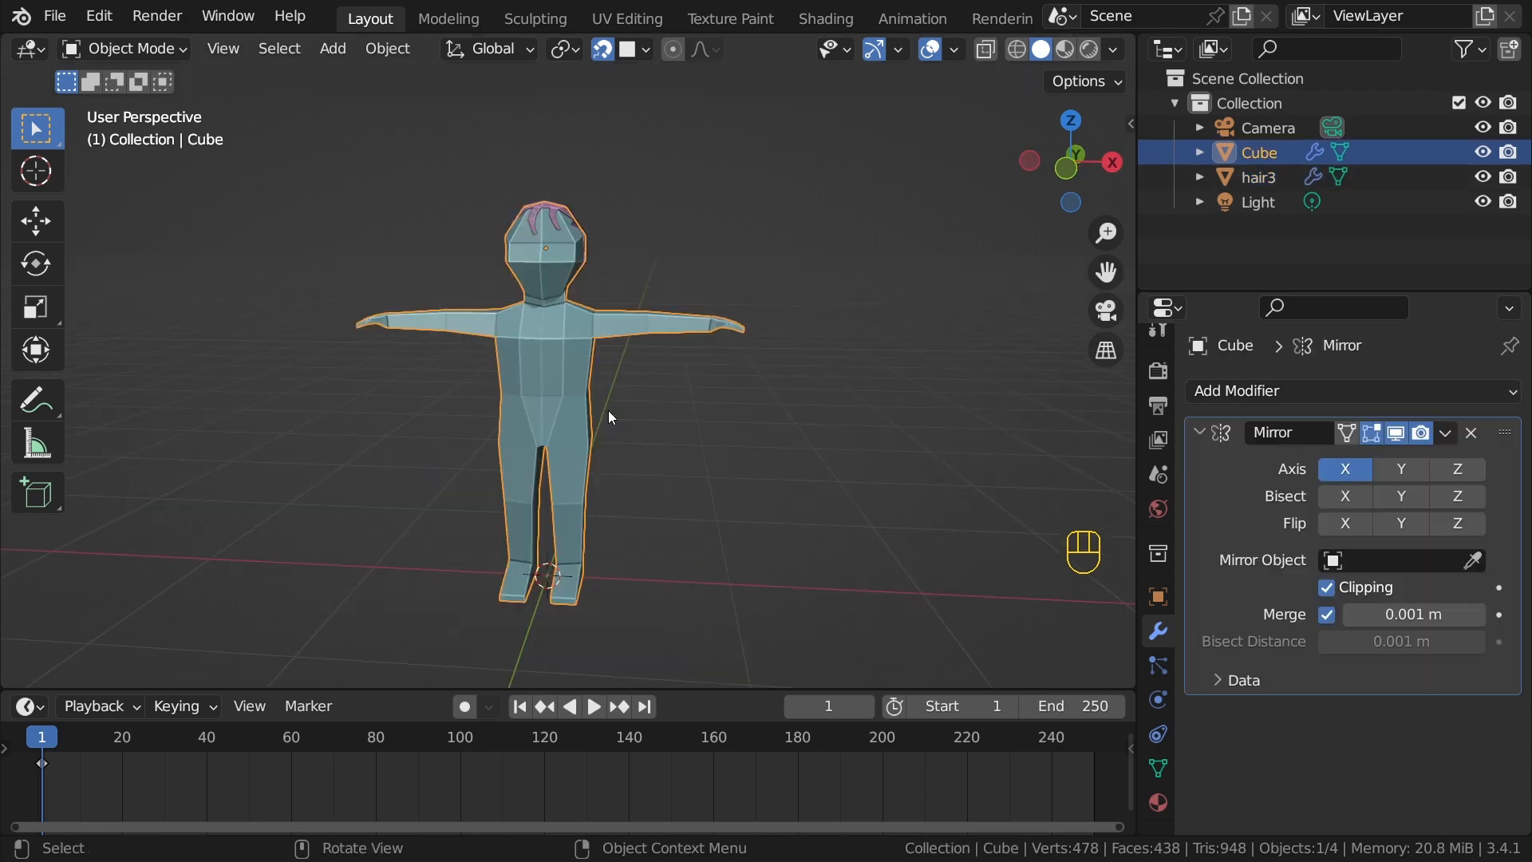
Step: Duplicate the character's body mesh, keeping the copy in the same place as the original
{"action": "middle_click_drag", "start_coordinate": [608, 410], "coordinate": [631, 327]}
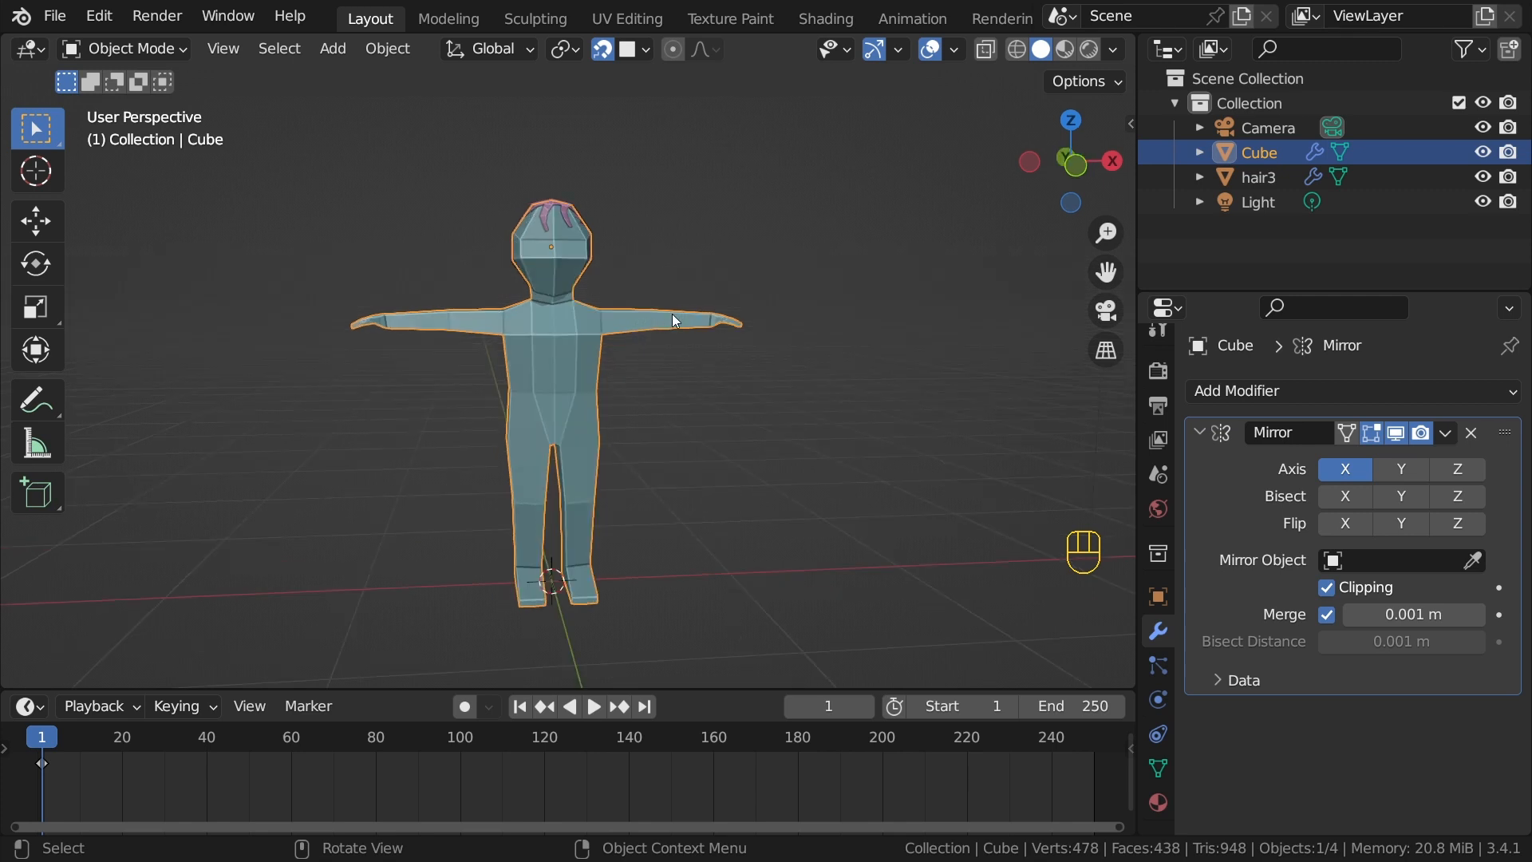
{"action": "left_click", "coordinate": [585, 348]}
{"action": "key", "text": "shift+d"}
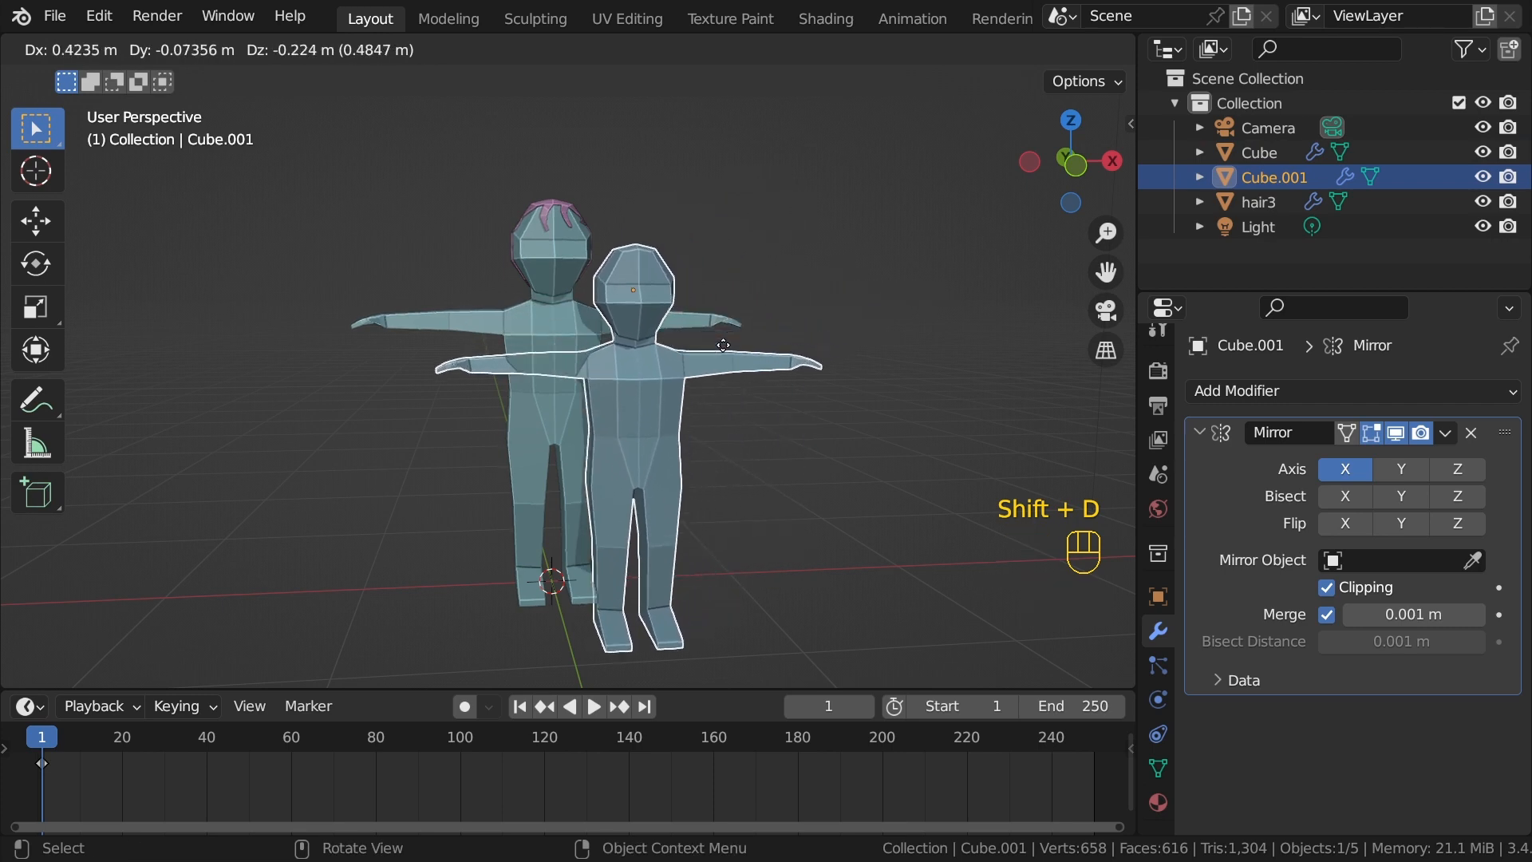
{"action": "right_click", "coordinate": [661, 347]}
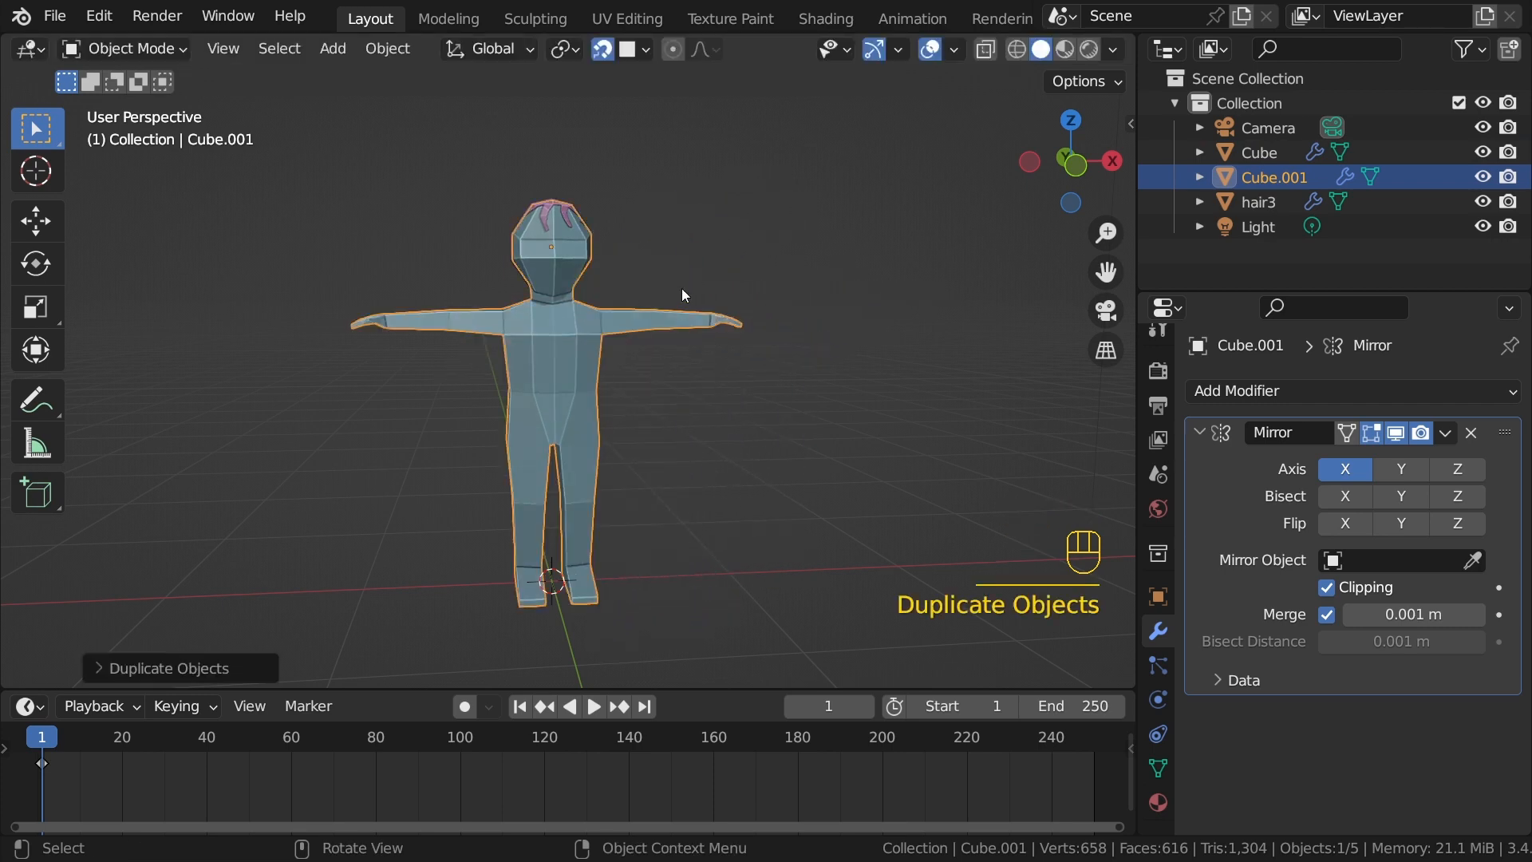
Step: Rename the original Cube object "Low poly character" and hide it in both the viewport and renders
{"action": "double_click", "coordinate": [1261, 149]}
{"action": "type", "text": "Low poly character"}
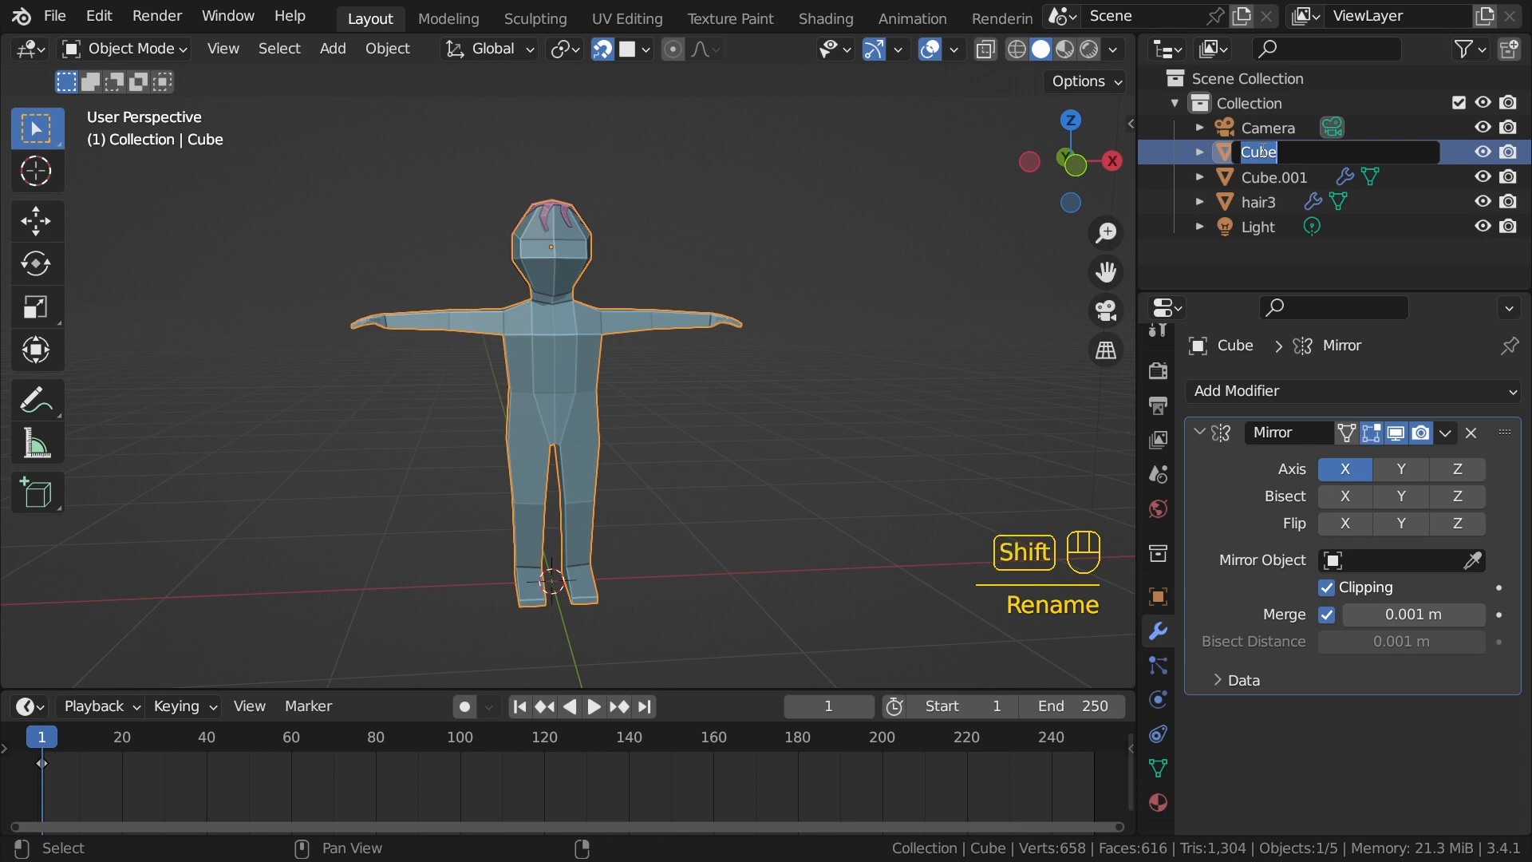
{"action": "key", "text": "Return"}
{"action": "left_click", "coordinate": [1262, 149]}
{"action": "left_click", "coordinate": [1481, 225]}
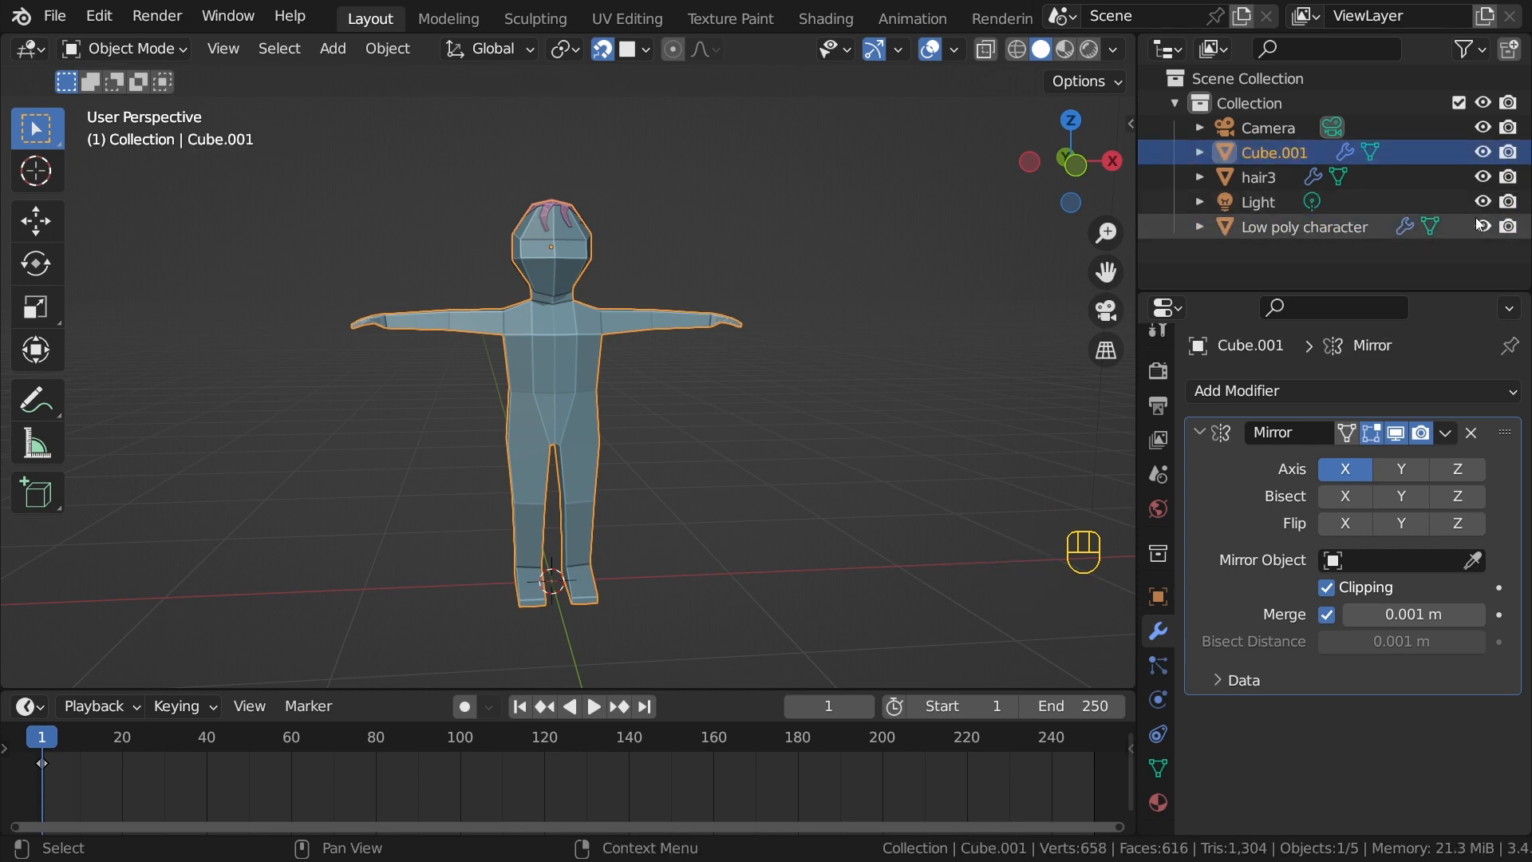
{"action": "left_click", "coordinate": [1509, 227]}
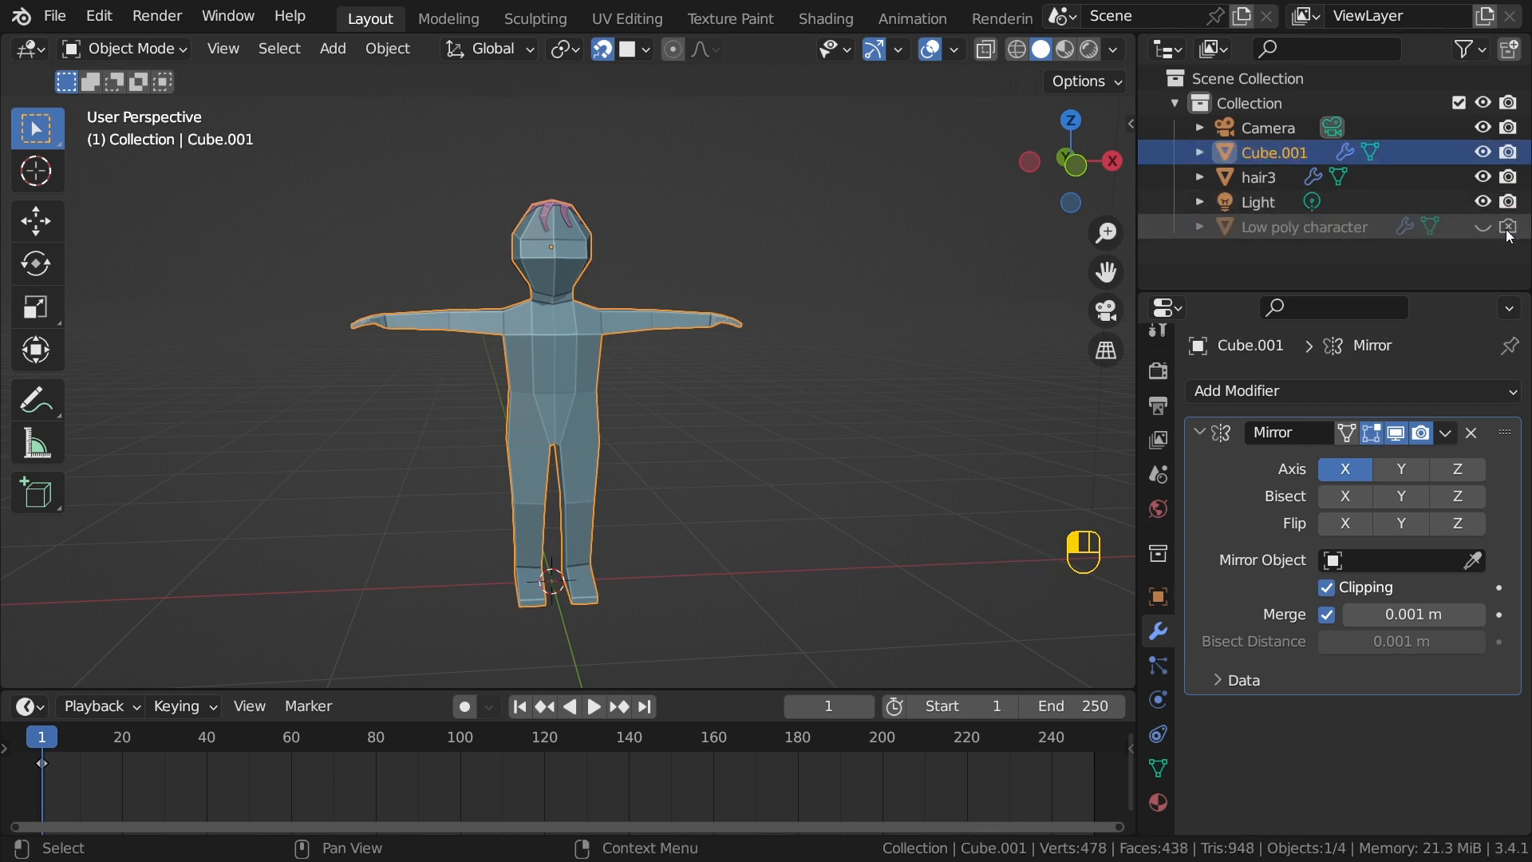
Step: Rename the duplicated body Cube.001 as "with clothes"
{"action": "left_click", "coordinate": [1290, 151]}
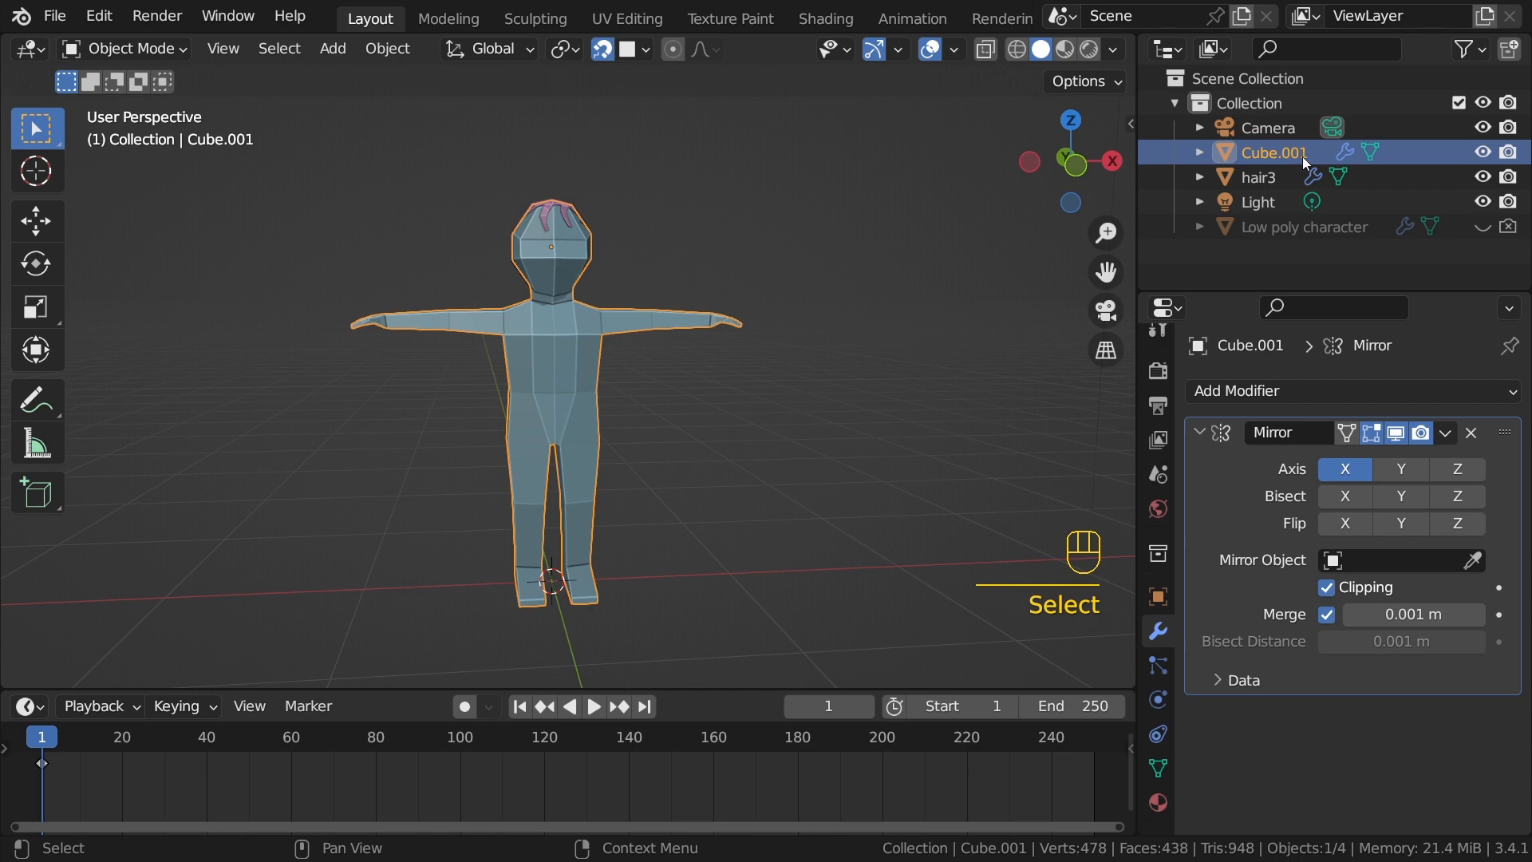
{"action": "double_click", "coordinate": [1296, 156]}
{"action": "type", "text": "with clothes"}
{"action": "key", "text": "Return"}
Step: Add two closely spaced edge loops around the lower leg just above the ankle, and switch to face selection
{"action": "middle_click_drag", "start_coordinate": [527, 494], "coordinate": [588, 452]}
{"action": "scroll", "coordinate": [595, 423], "scroll_direction": "up", "scroll_amount": 5}
{"action": "mouse_move", "coordinate": [599, 394]}
{"action": "middle_mouse_down", "text": "shift"}
{"action": "mouse_move", "coordinate": [605, 438]}
{"action": "mouse_move", "coordinate": [605, 407]}
{"action": "middle_mouse_up", "text": "shift"}
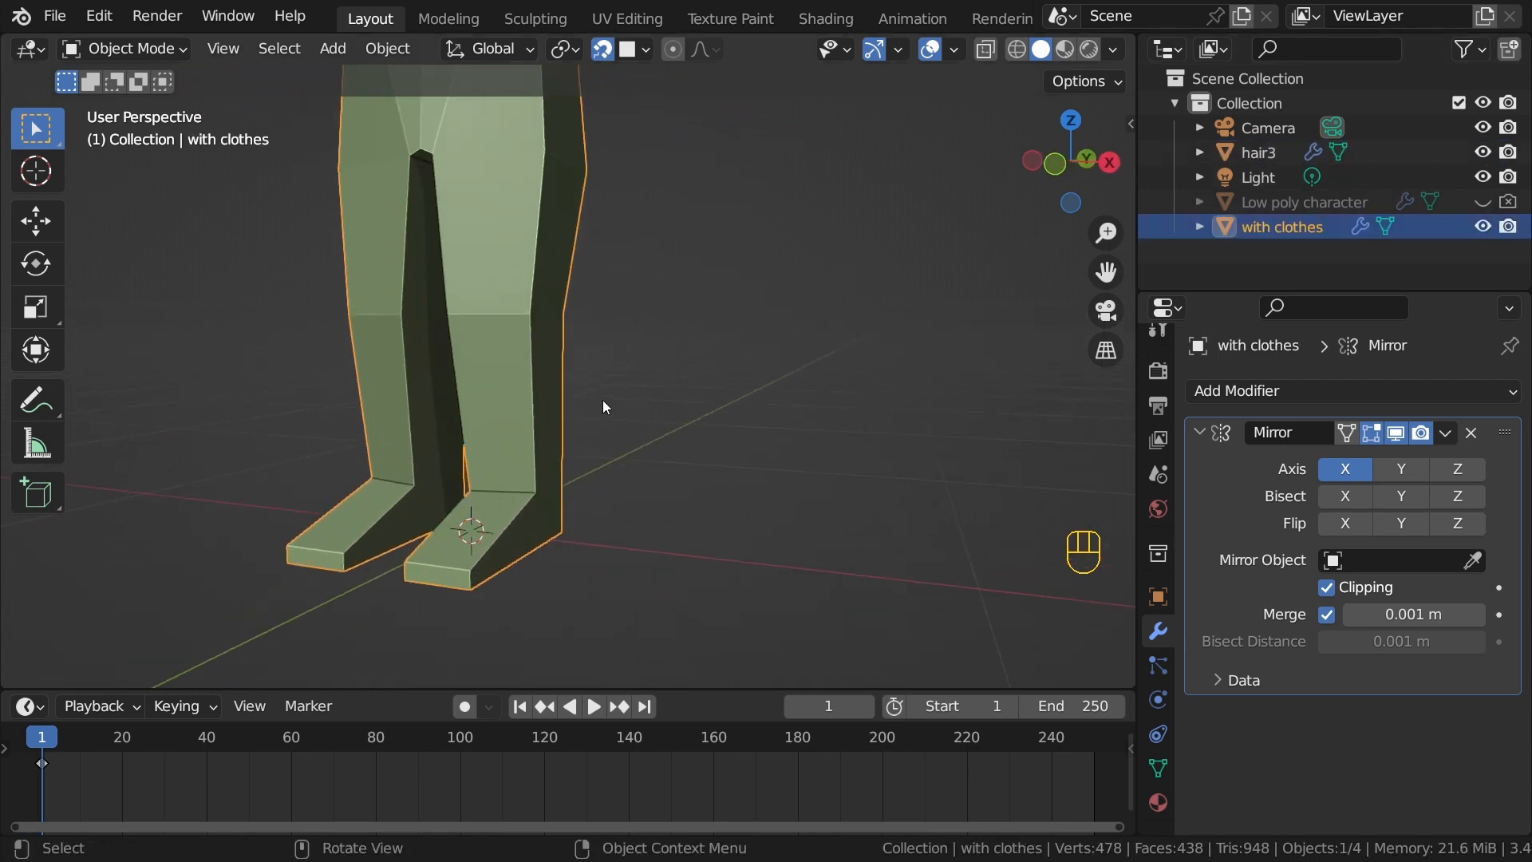
{"action": "key", "text": "Tab"}
{"action": "key", "text": "ctrl+r"}
{"action": "left_click", "coordinate": [575, 327]}
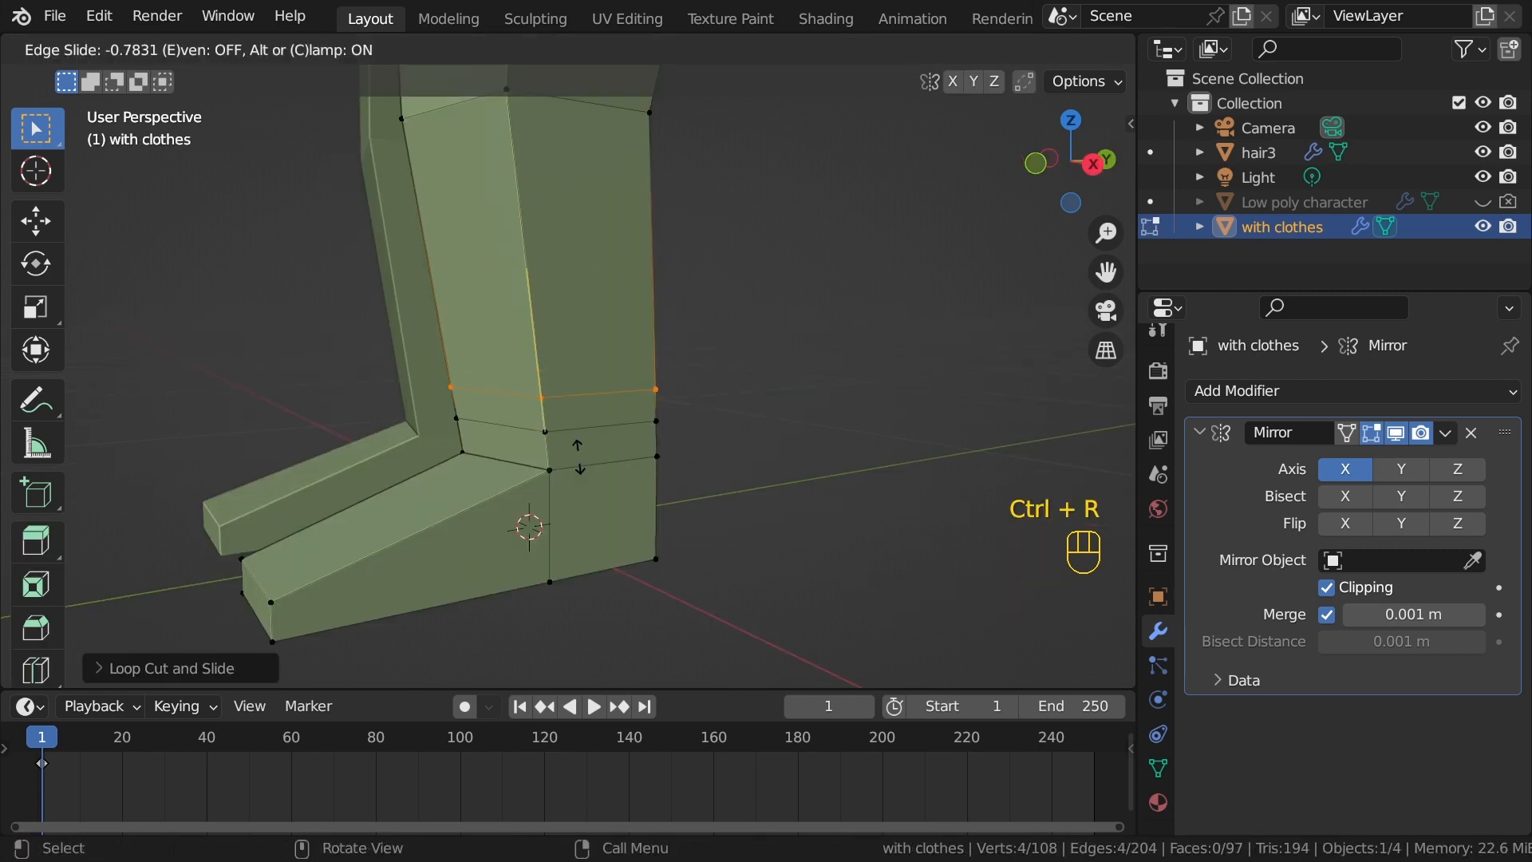
{"action": "left_click", "coordinate": [581, 467]}
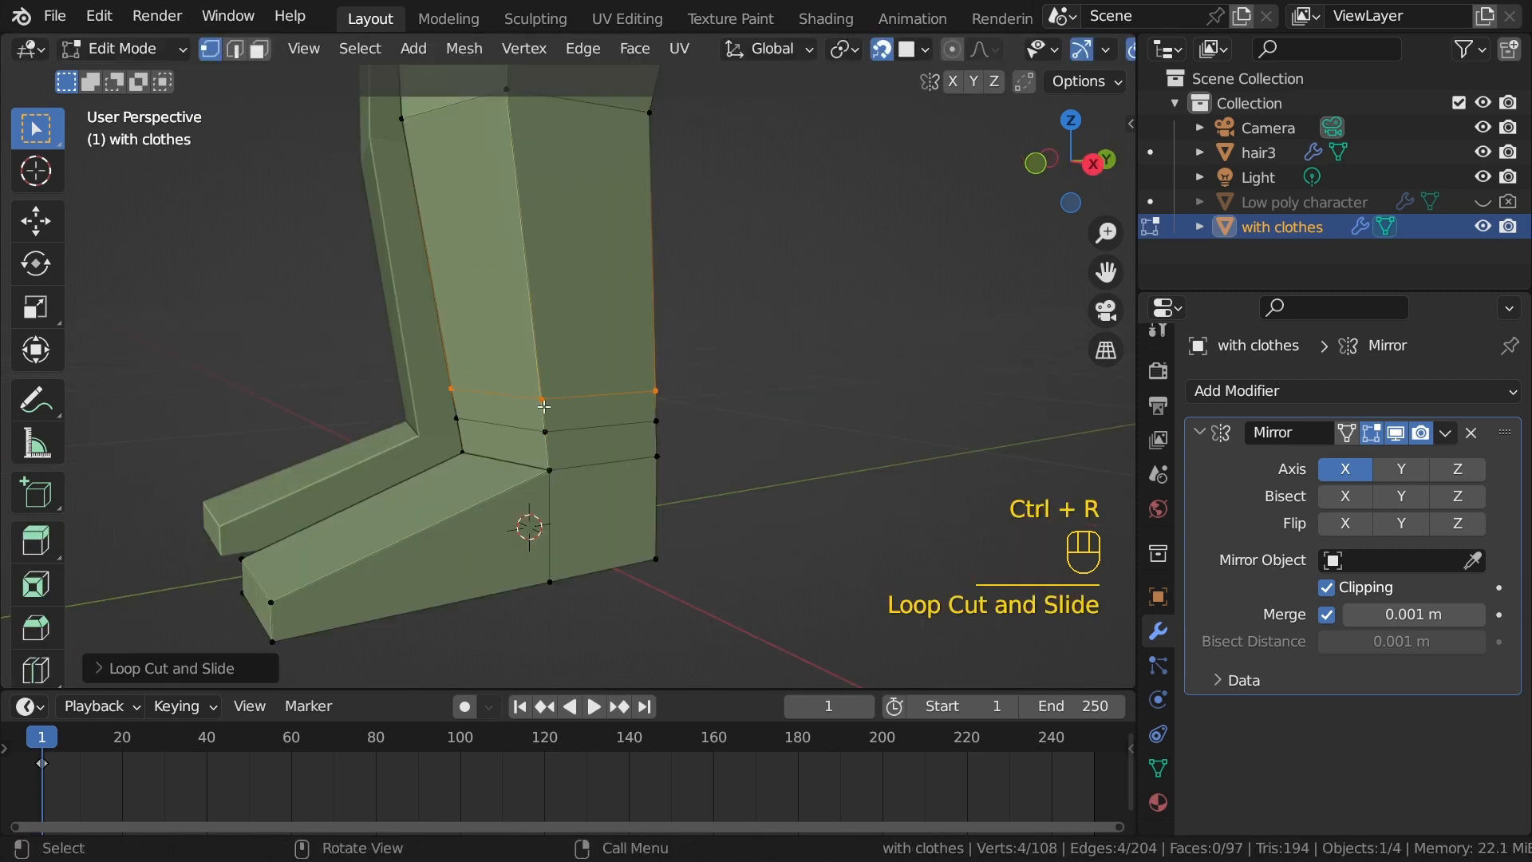
{"action": "middle_click_drag", "start_coordinate": [545, 407], "coordinate": [633, 418]}
{"action": "scroll", "coordinate": [623, 401], "scroll_direction": "up", "scroll_amount": 3}
{"action": "key", "text": "3"}
{"action": "left_click", "coordinate": [633, 451]}
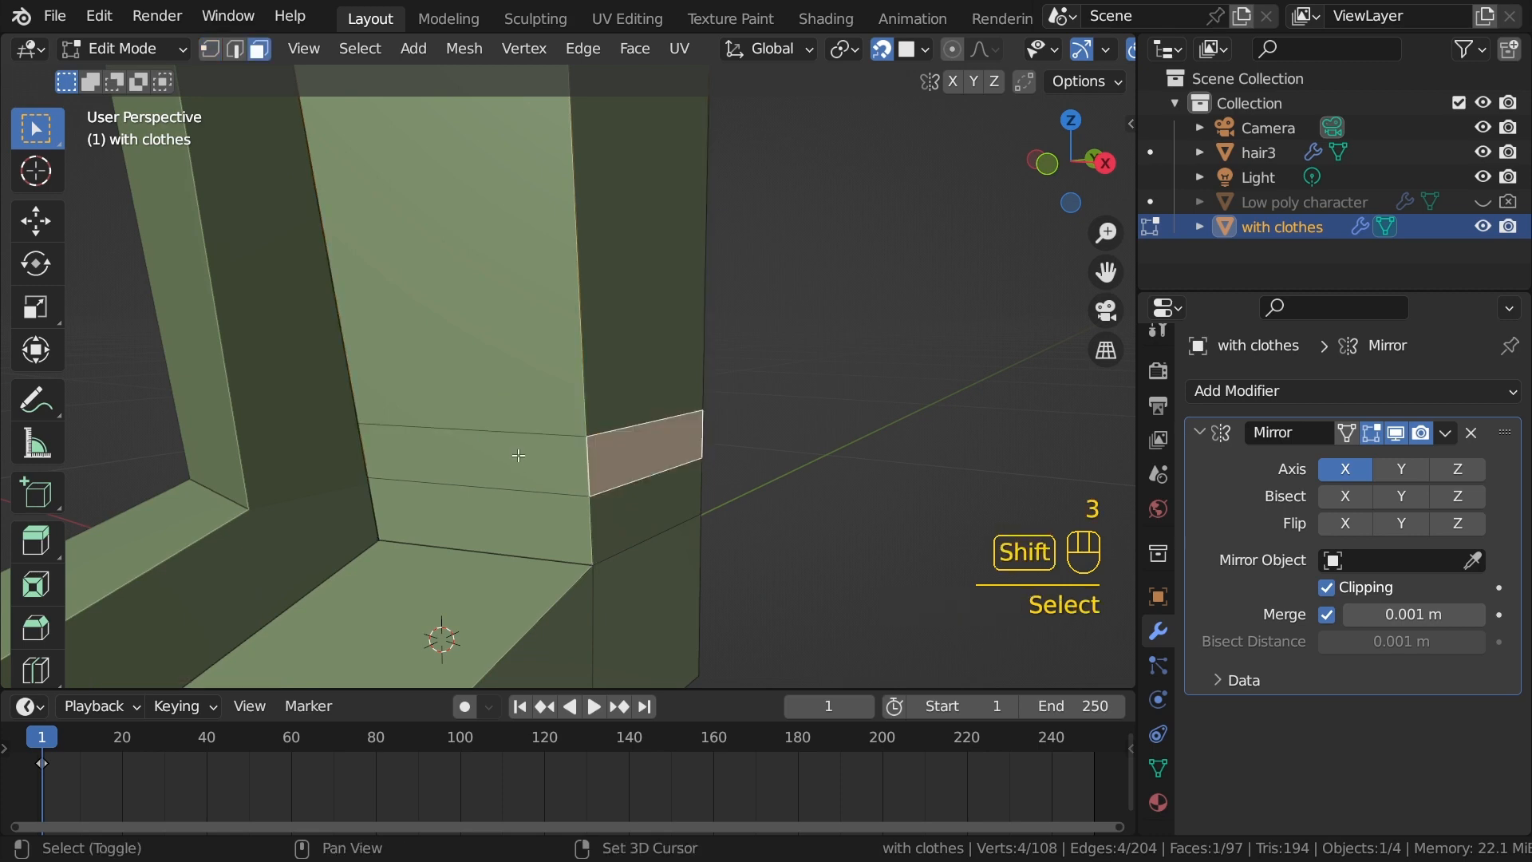
{"action": "left_click", "coordinate": [518, 456], "text": "shift"}
{"action": "middle_click_drag", "start_coordinate": [373, 455], "coordinate": [615, 438]}
{"action": "left_click", "coordinate": [482, 450], "text": "shift"}
{"action": "middle_click_drag", "start_coordinate": [481, 450], "coordinate": [1003, 452]}
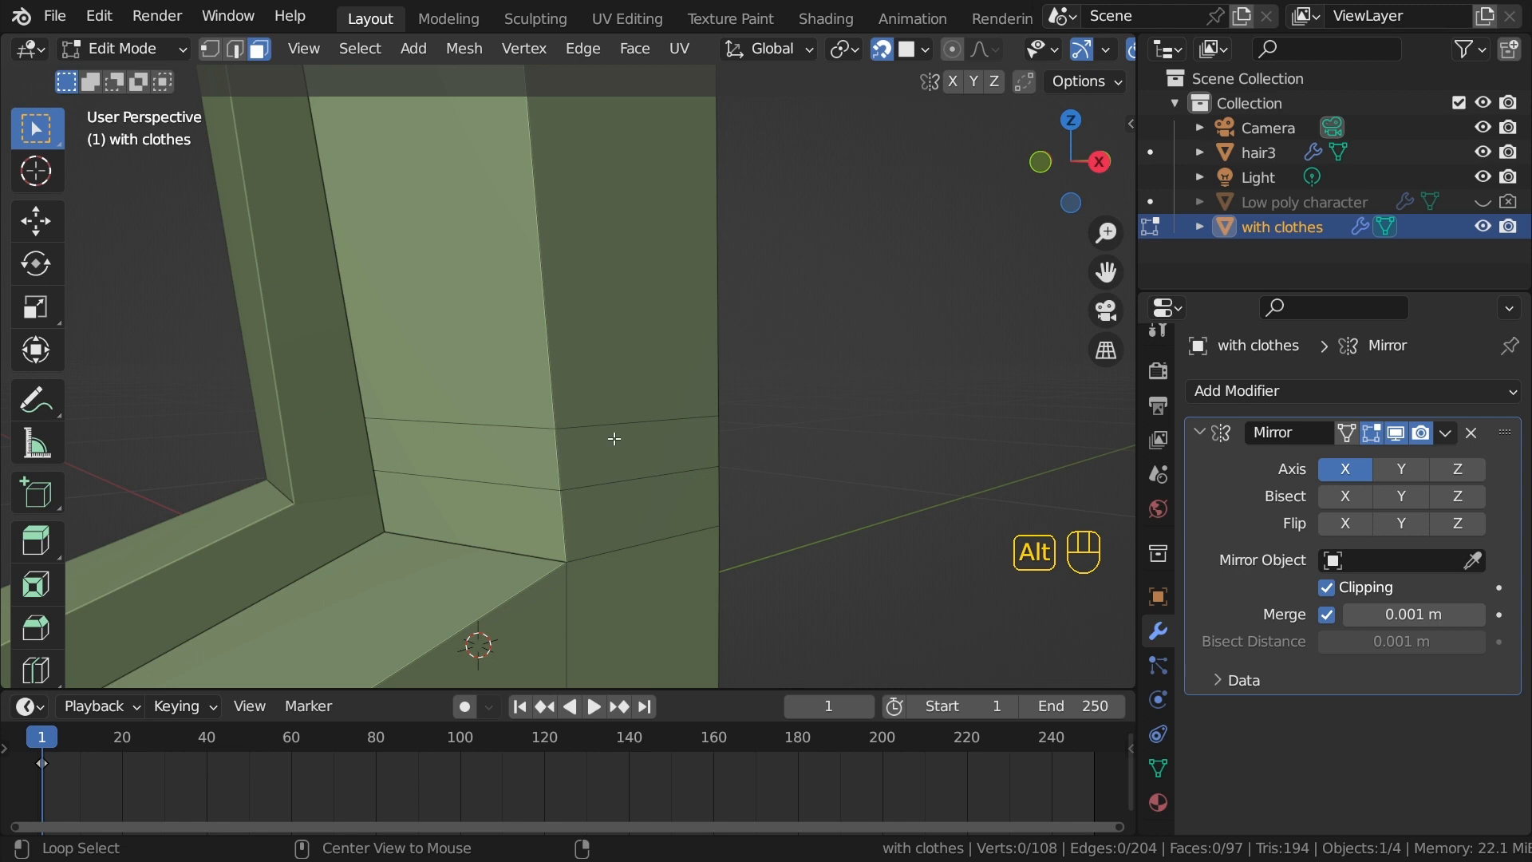
Step: Select the face ring between the two ankle loops and extrude it inward along its normals as a trouser-cuff groove
{"action": "left_click", "coordinate": [566, 454], "text": "alt"}
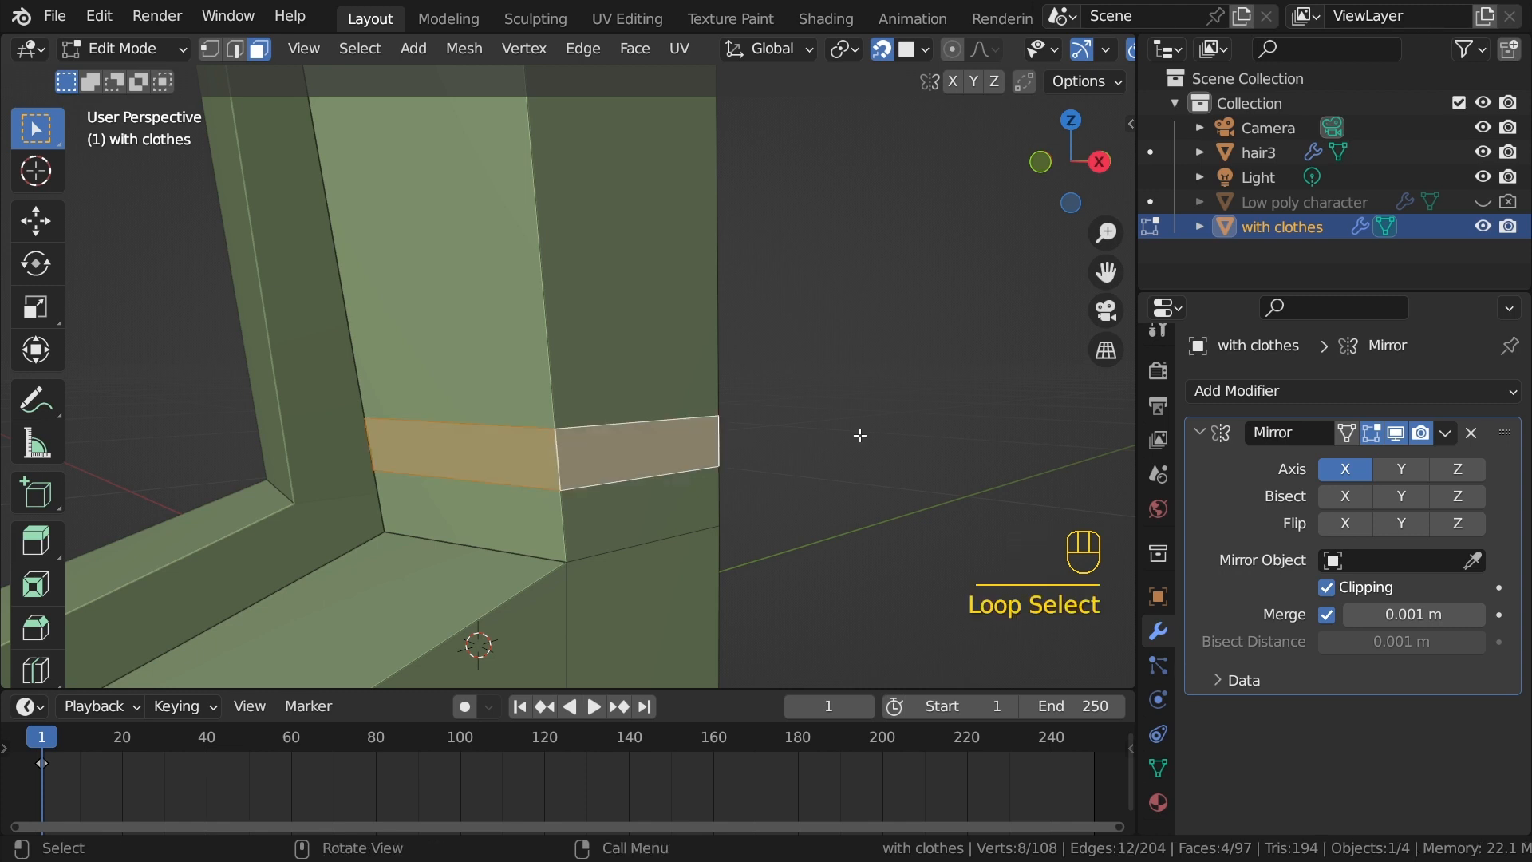
{"action": "middle_click_drag", "start_coordinate": [860, 435], "coordinate": [656, 452]}
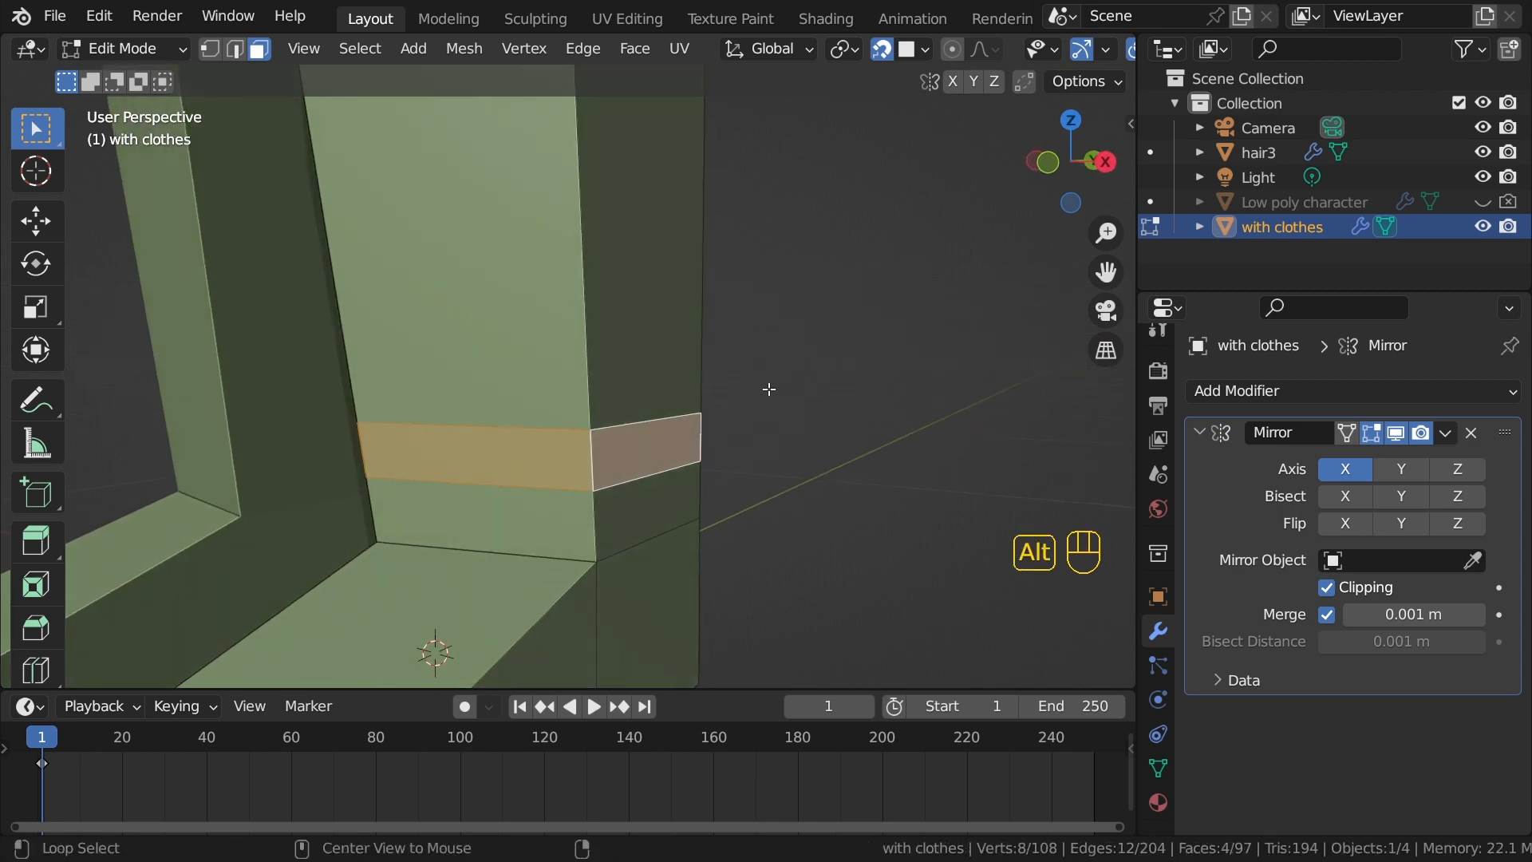
{"action": "key", "text": "alt+e"}
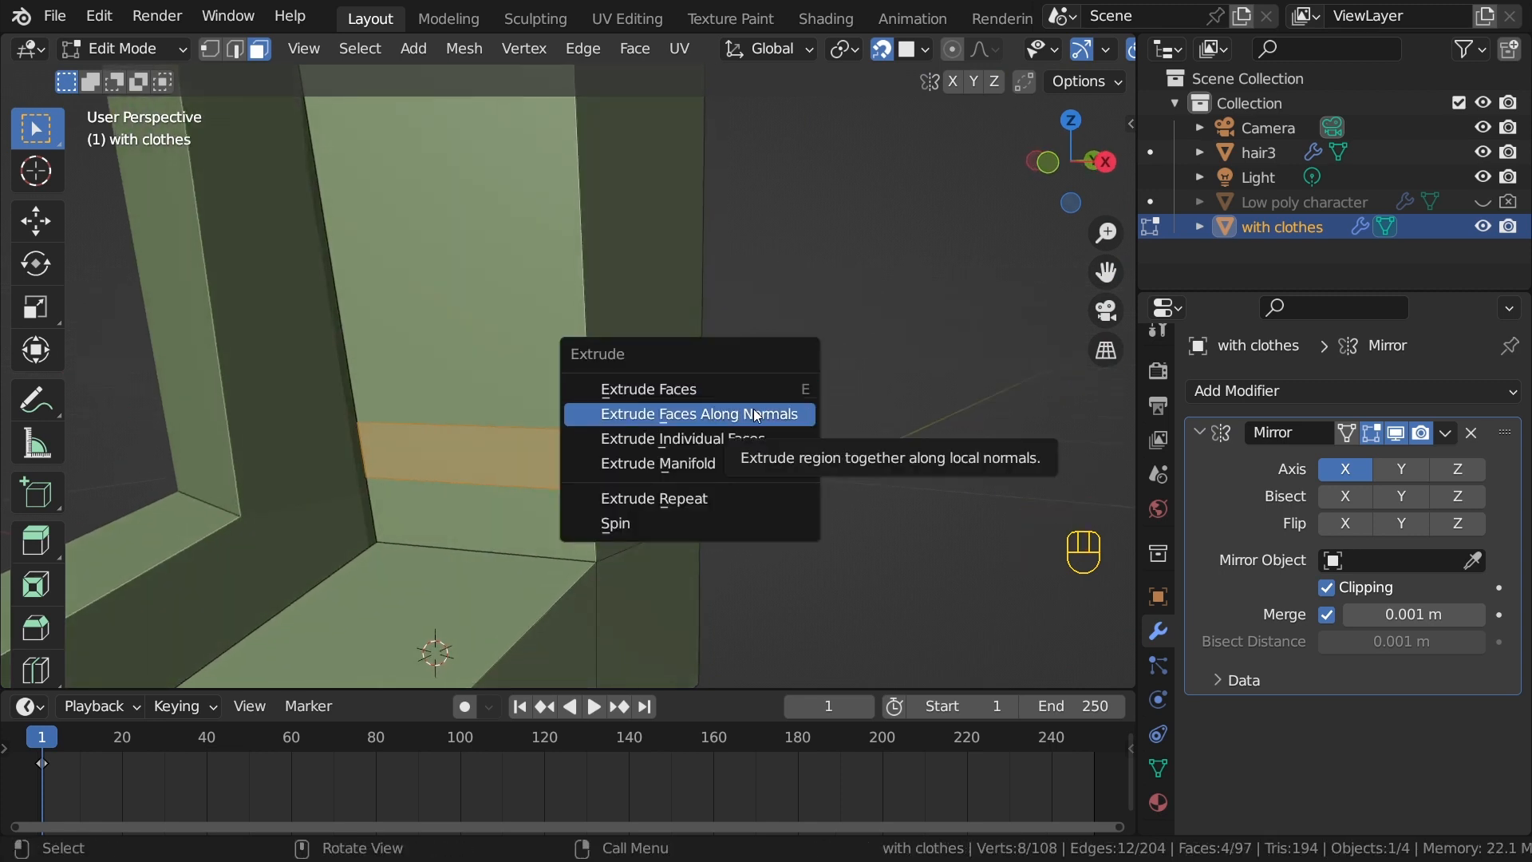
{"action": "left_click", "coordinate": [758, 415]}
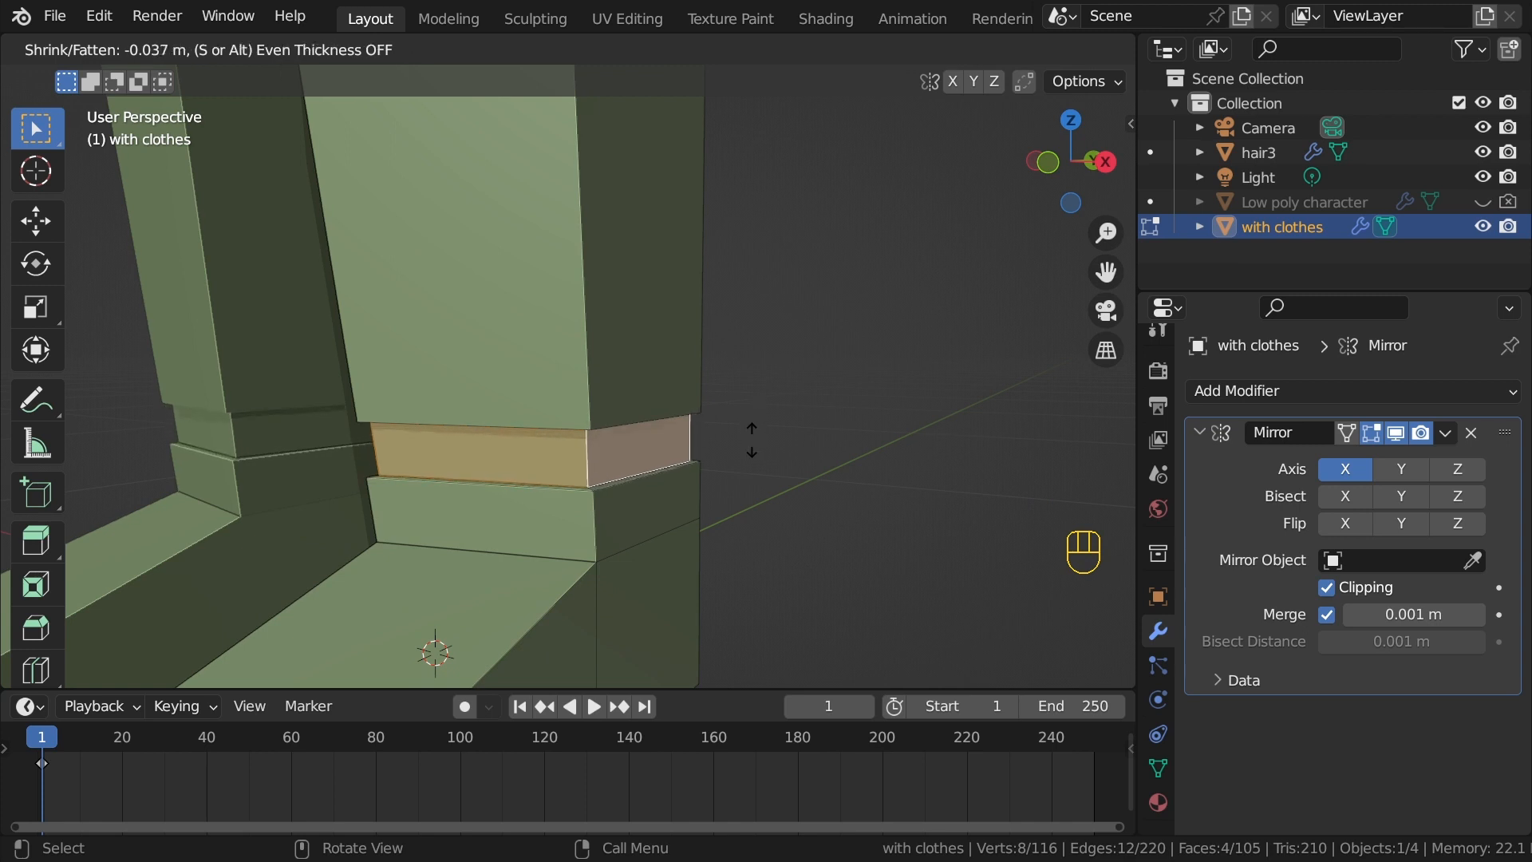
{"action": "left_click", "coordinate": [750, 467]}
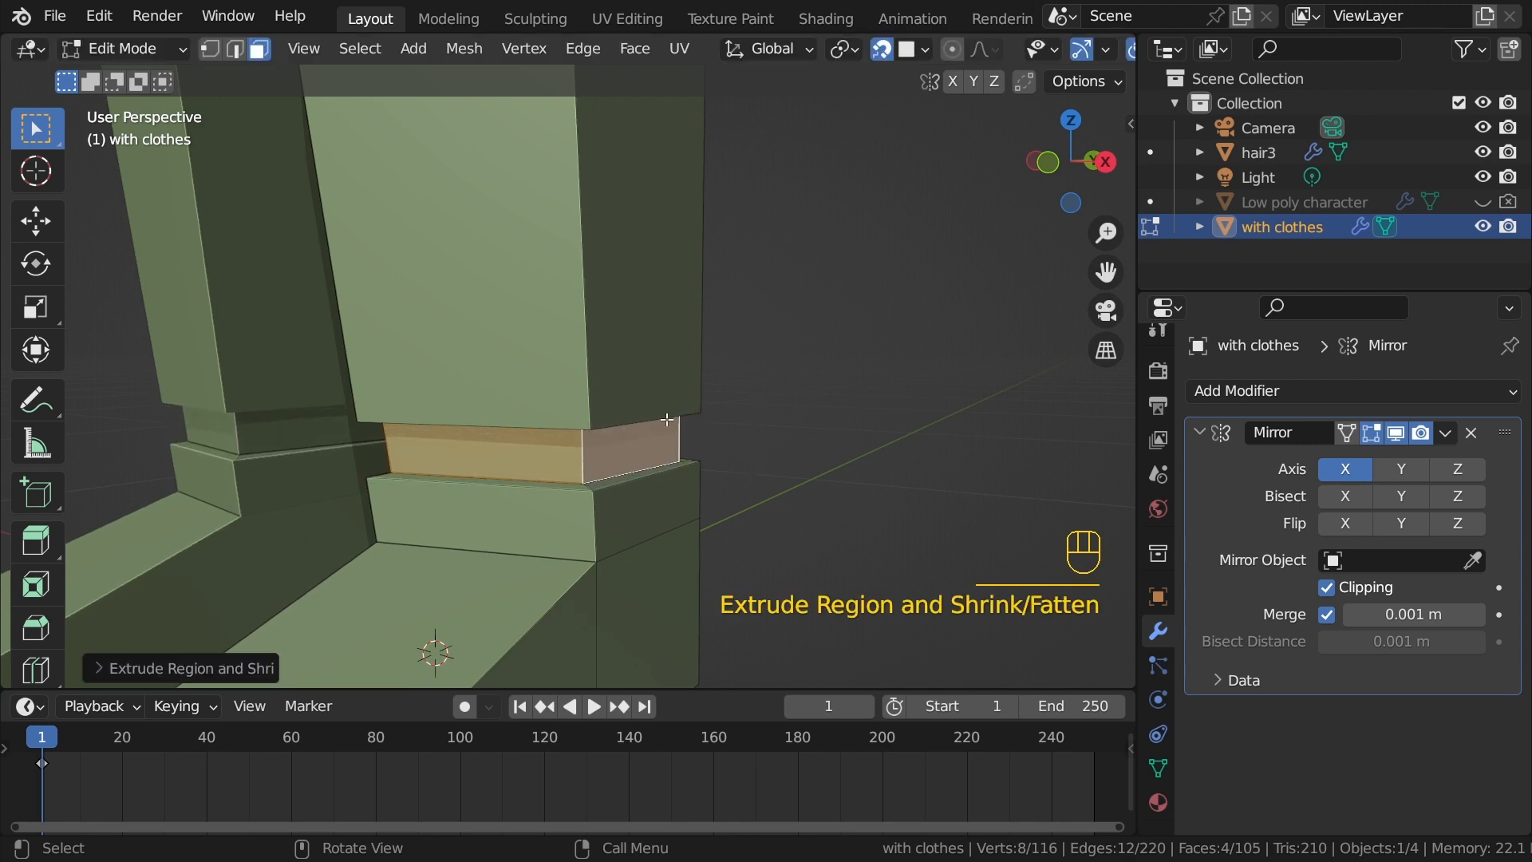
{"action": "scroll", "coordinate": [679, 431], "scroll_direction": "down", "scroll_amount": 3}
{"action": "middle_click_drag", "start_coordinate": [635, 416], "coordinate": [648, 410]}
{"action": "scroll", "coordinate": [638, 422], "scroll_direction": "up", "scroll_amount": 3}
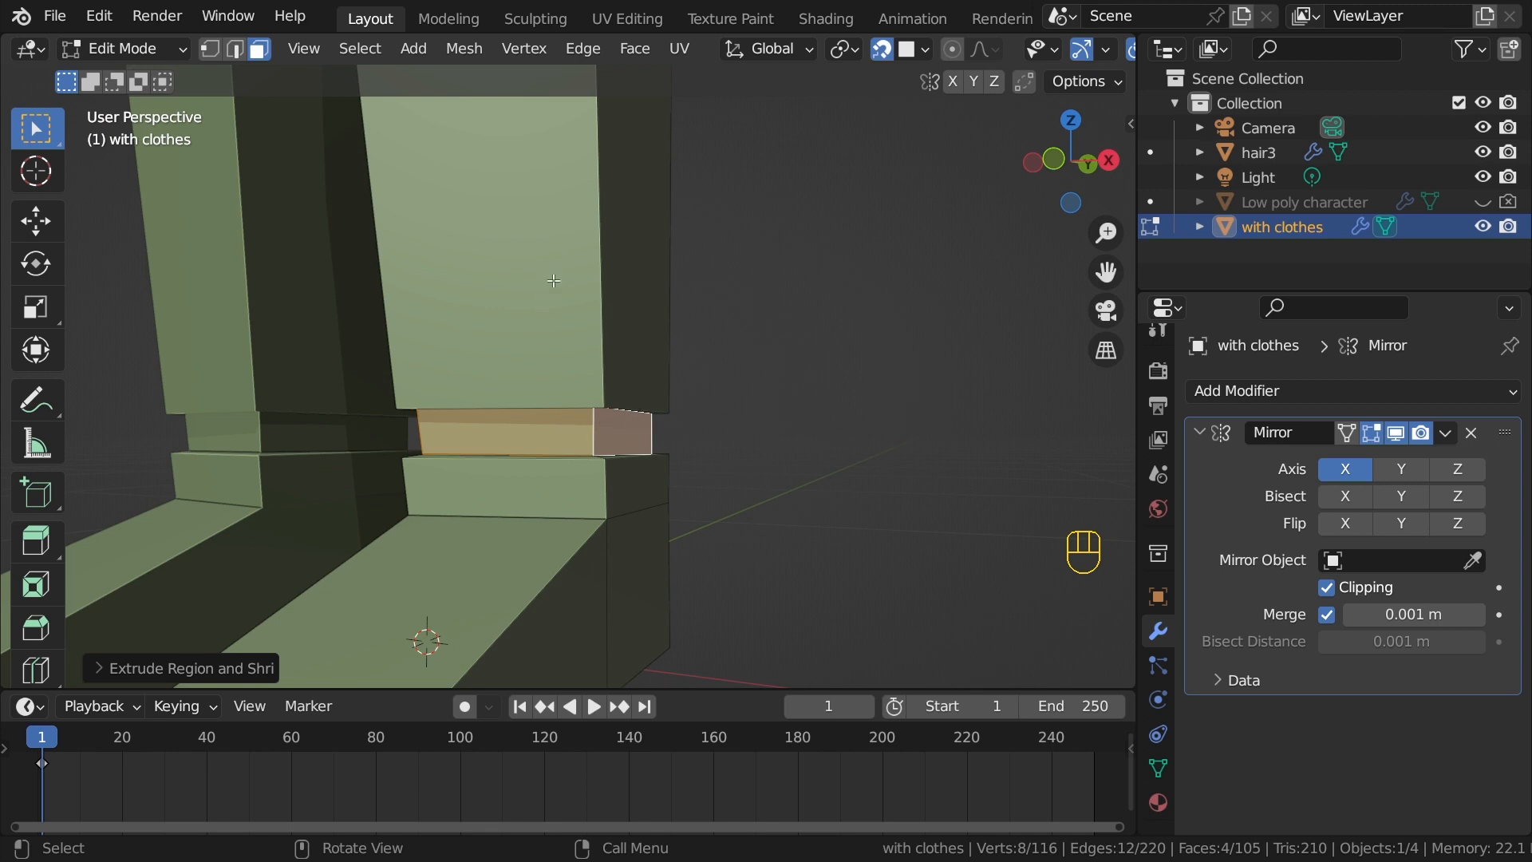
Step: Add an edge loop around the forearm and slide it close to the wrist on the +X arm
{"action": "scroll", "coordinate": [607, 277], "scroll_direction": "down", "scroll_amount": 8}
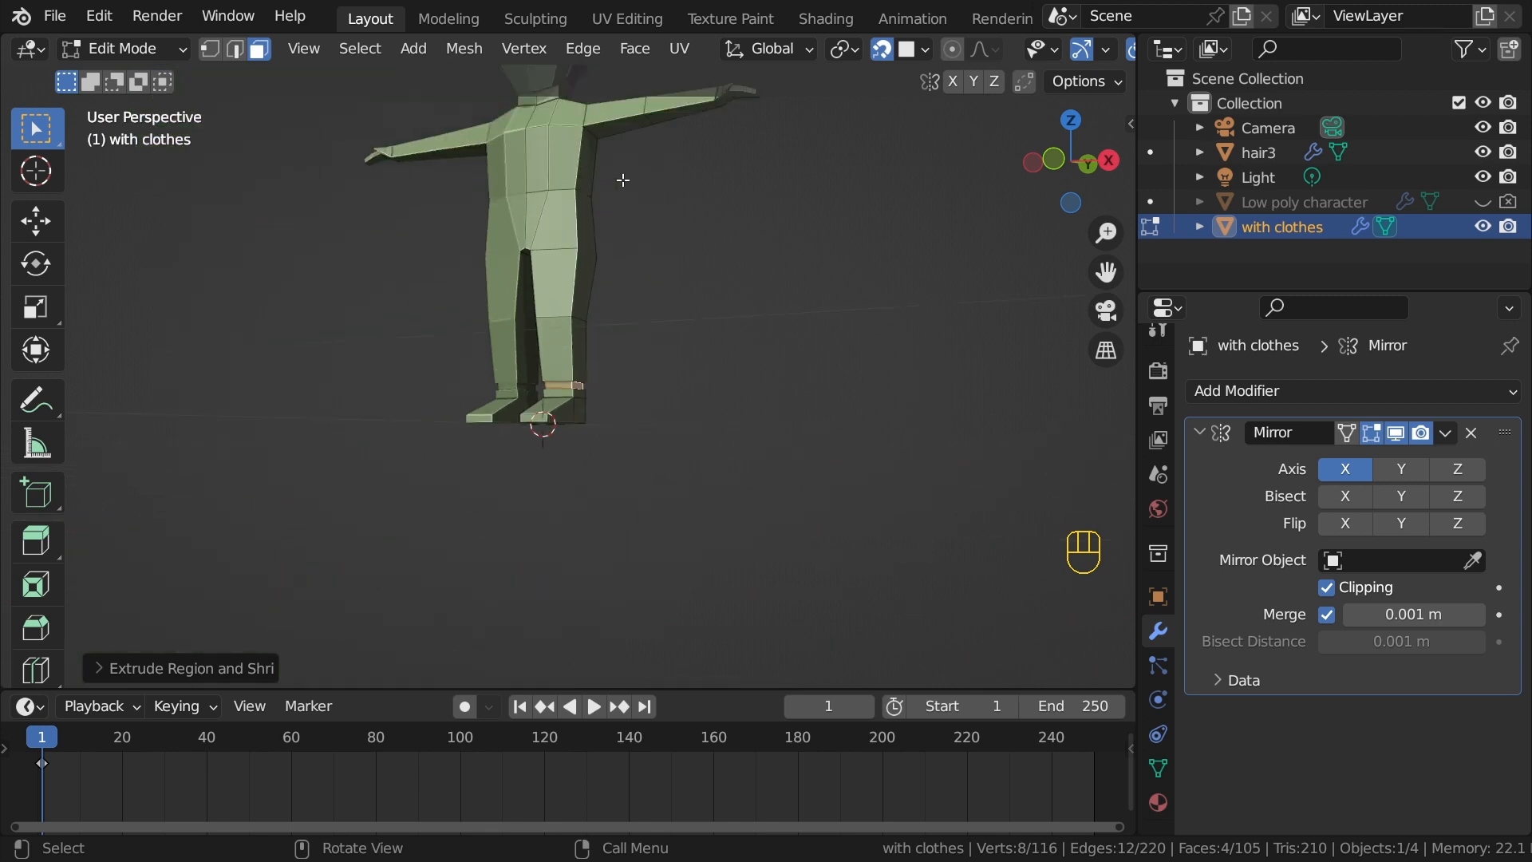
{"action": "scroll", "coordinate": [613, 463], "scroll_direction": "up", "scroll_amount": 2}
{"action": "middle_click_drag", "start_coordinate": [613, 463], "coordinate": [661, 493]}
{"action": "middle_click_drag", "start_coordinate": [660, 492], "coordinate": [555, 551], "text": "shift"}
{"action": "scroll", "coordinate": [479, 431], "scroll_direction": "up", "scroll_amount": 8}
{"action": "key", "text": "ctrl+r"}
{"action": "left_click", "coordinate": [408, 413]}
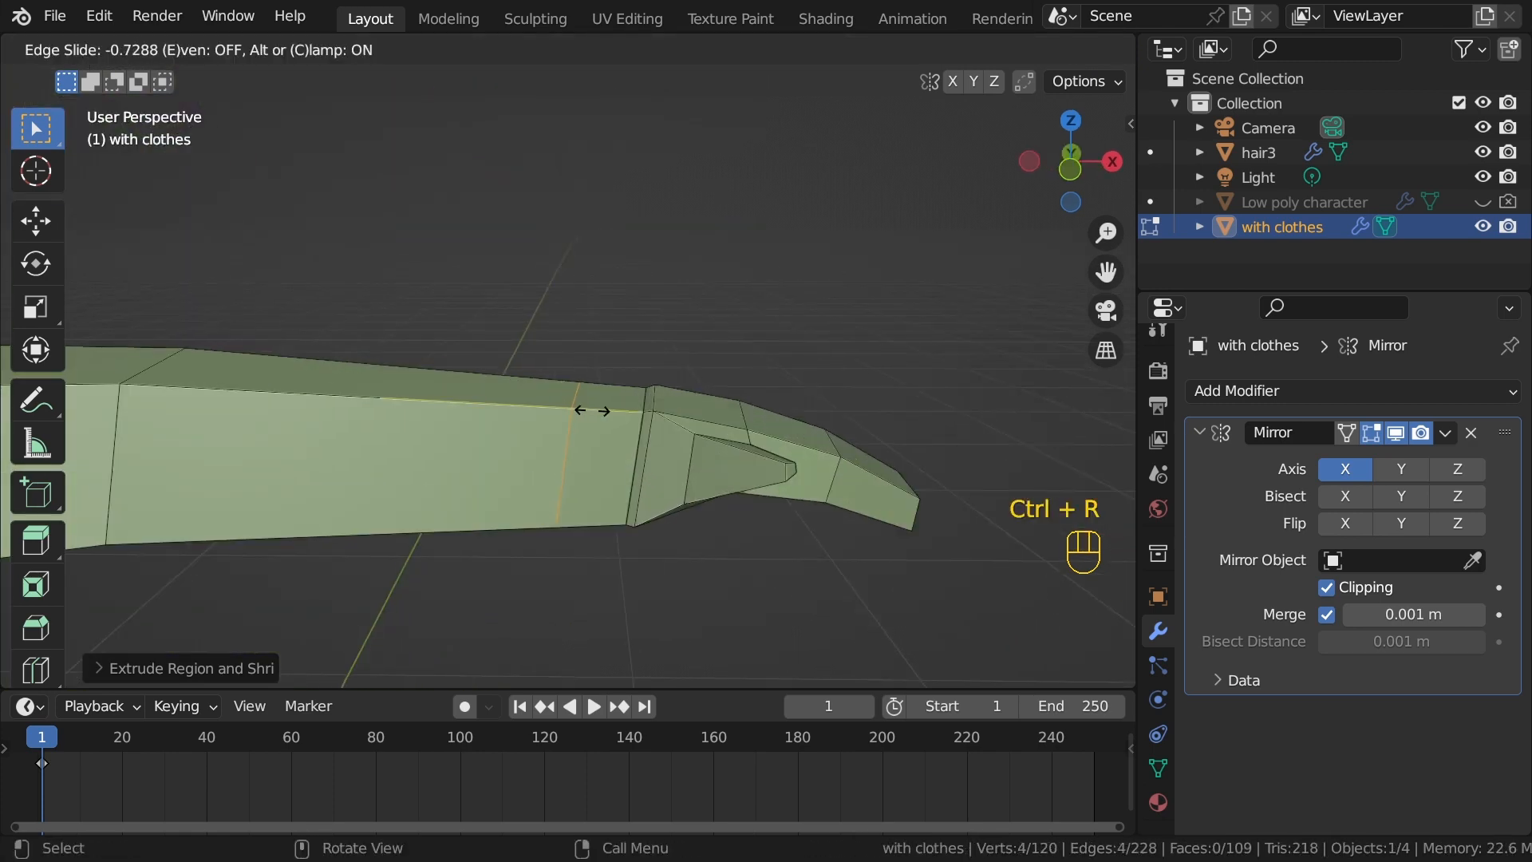
{"action": "left_click", "coordinate": [620, 413]}
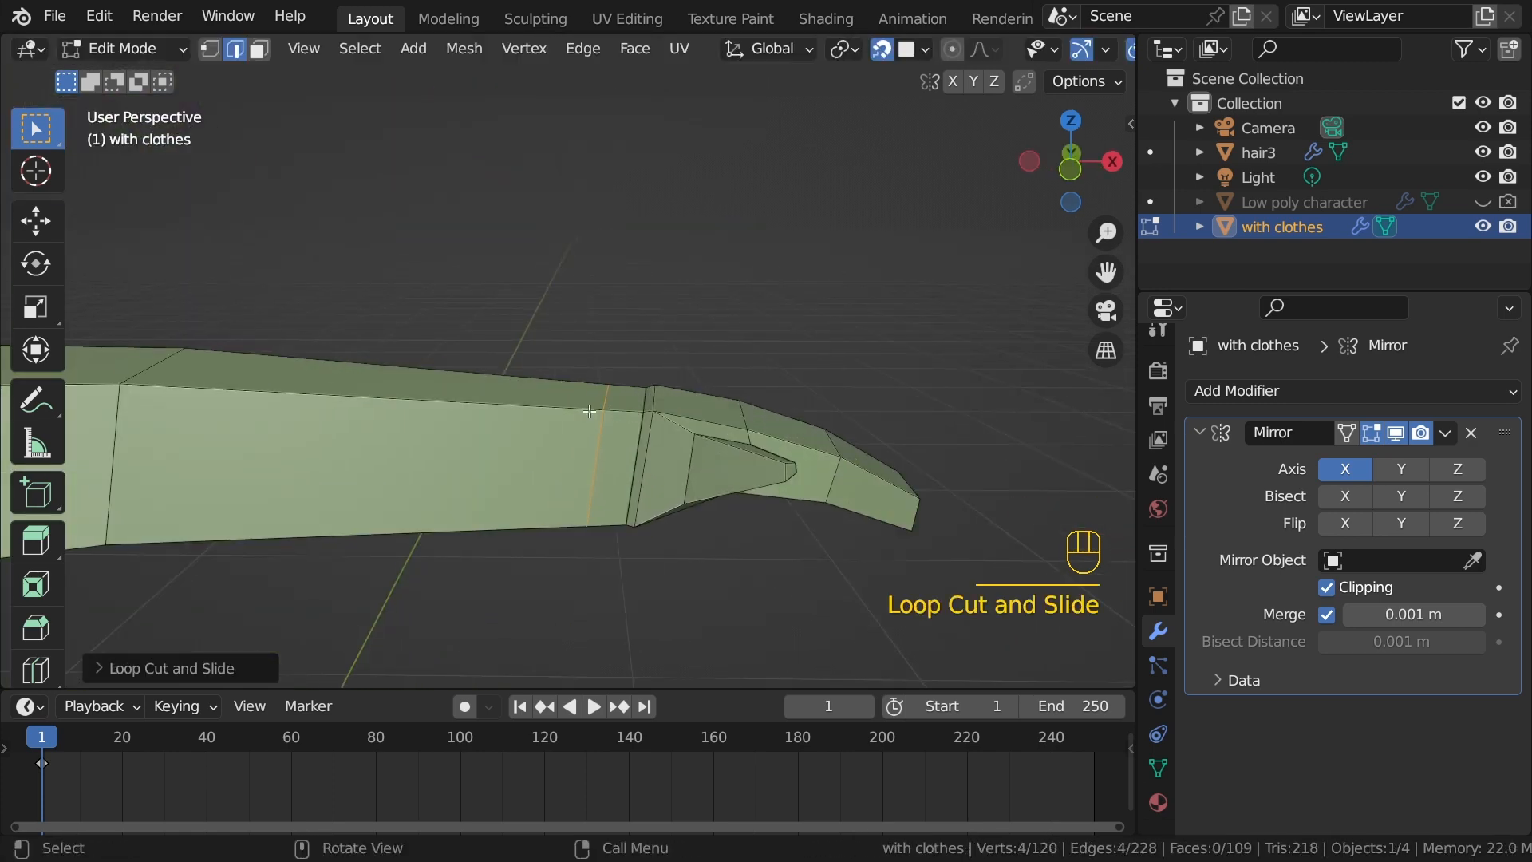
{"action": "key", "text": "ctrl+r"}
{"action": "left_click", "coordinate": [402, 403]}
{"action": "left_click", "coordinate": [584, 419]}
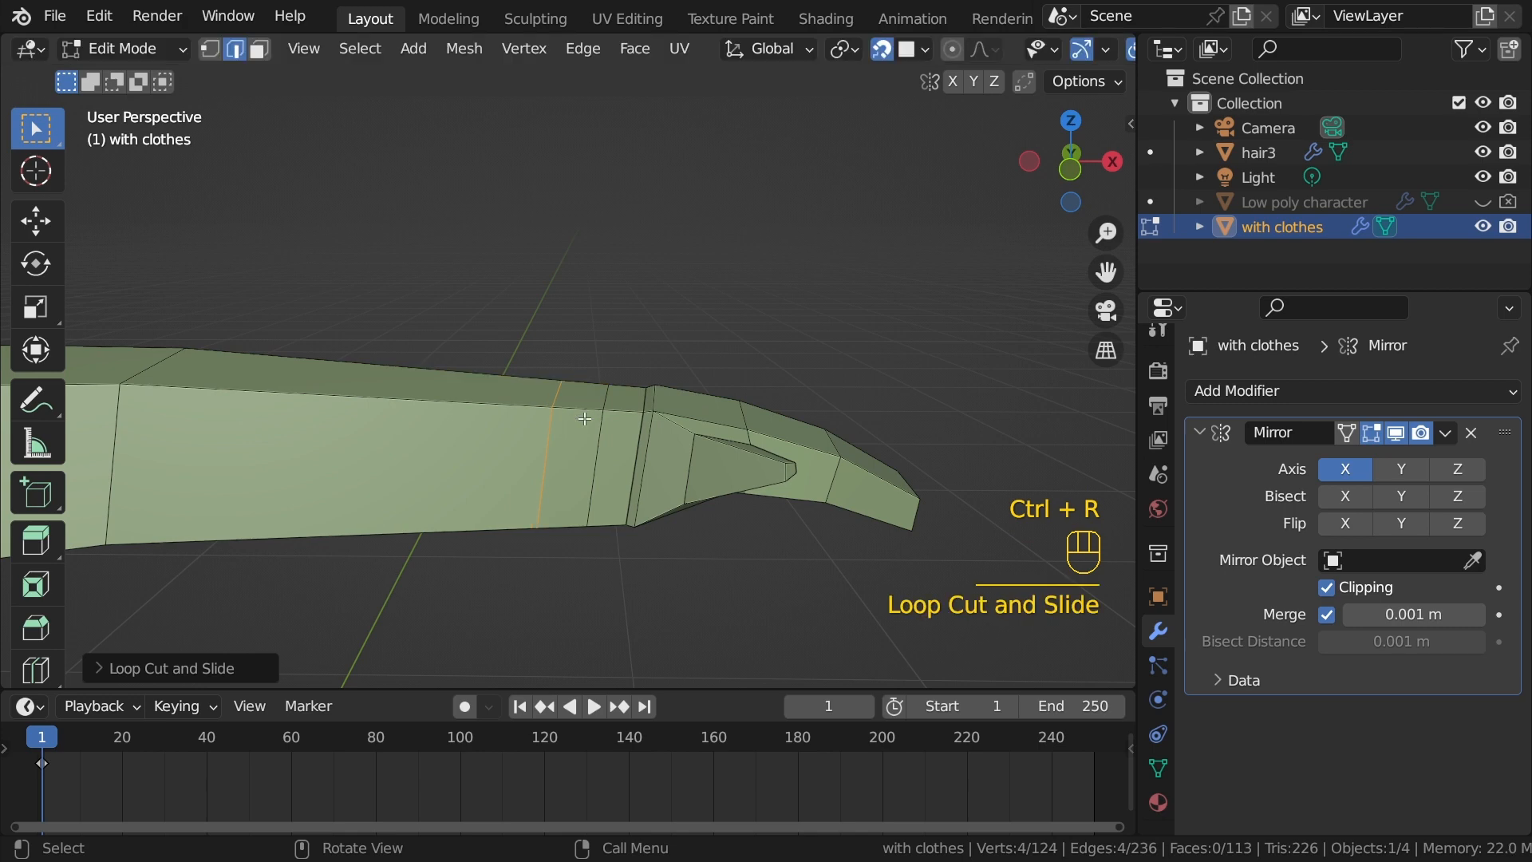
{"action": "key", "text": "ctrl+z"}
Step: Slide the forearm edge loop slightly away from the wrist and bevel it into a one-segment face band
{"action": "key", "text": "g"}
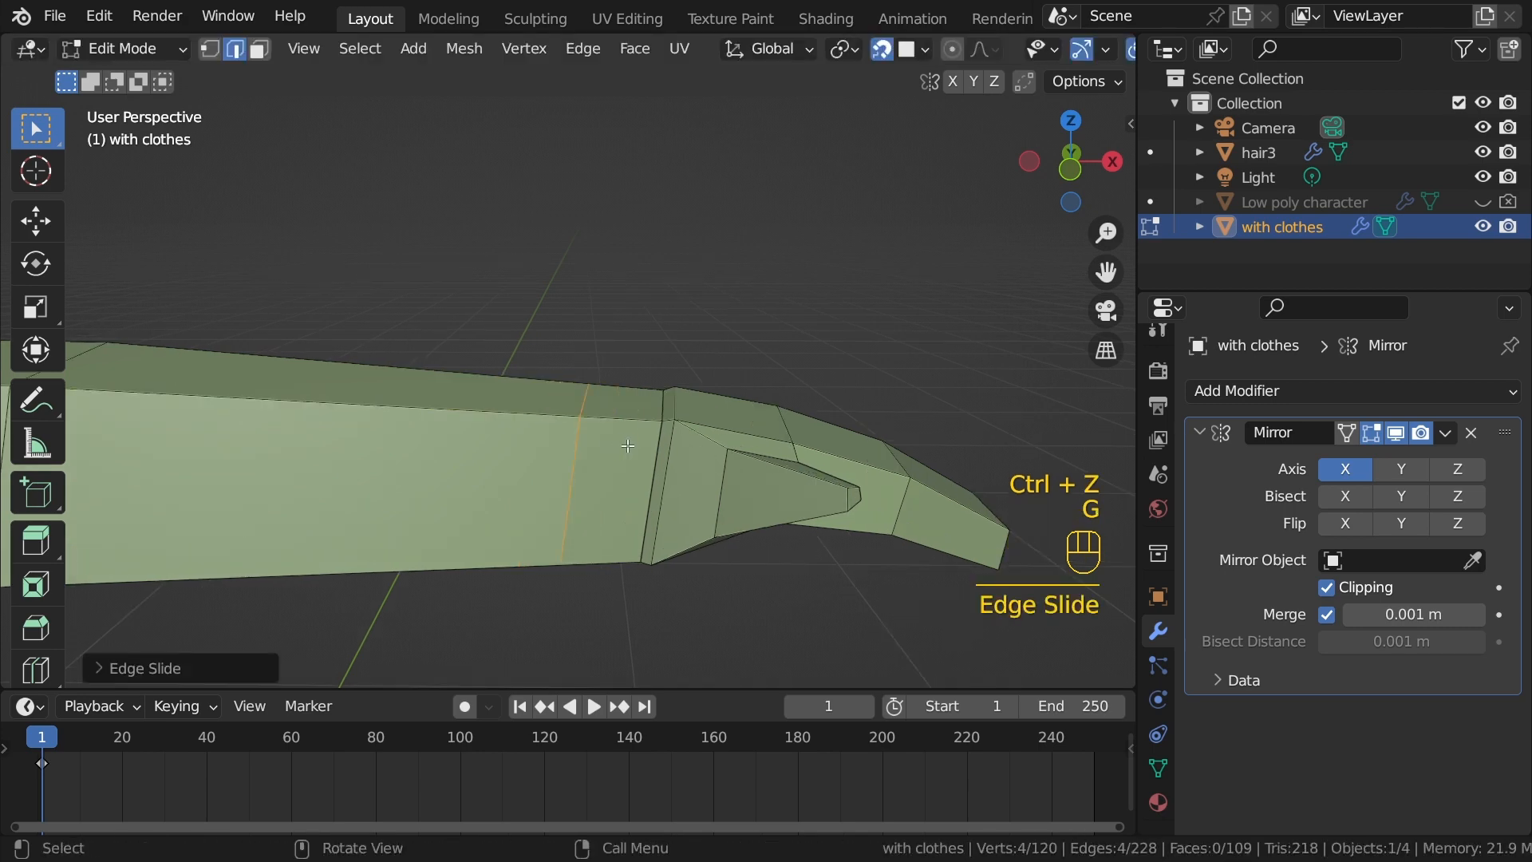
{"action": "key", "text": "ctrl"}
{"action": "key", "text": "ctrl+b"}
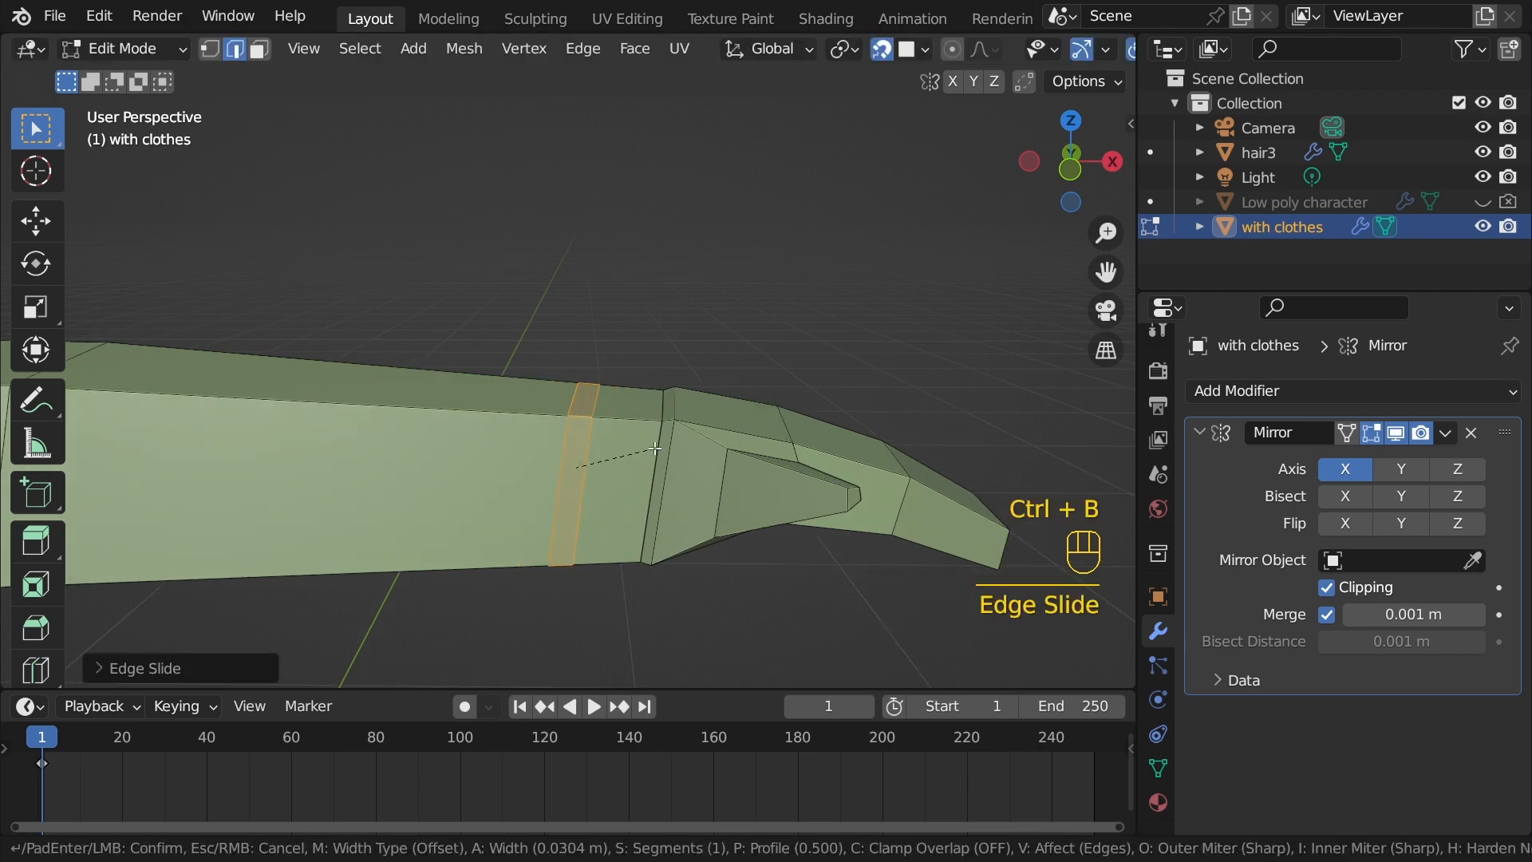
{"action": "left_click", "coordinate": [652, 450]}
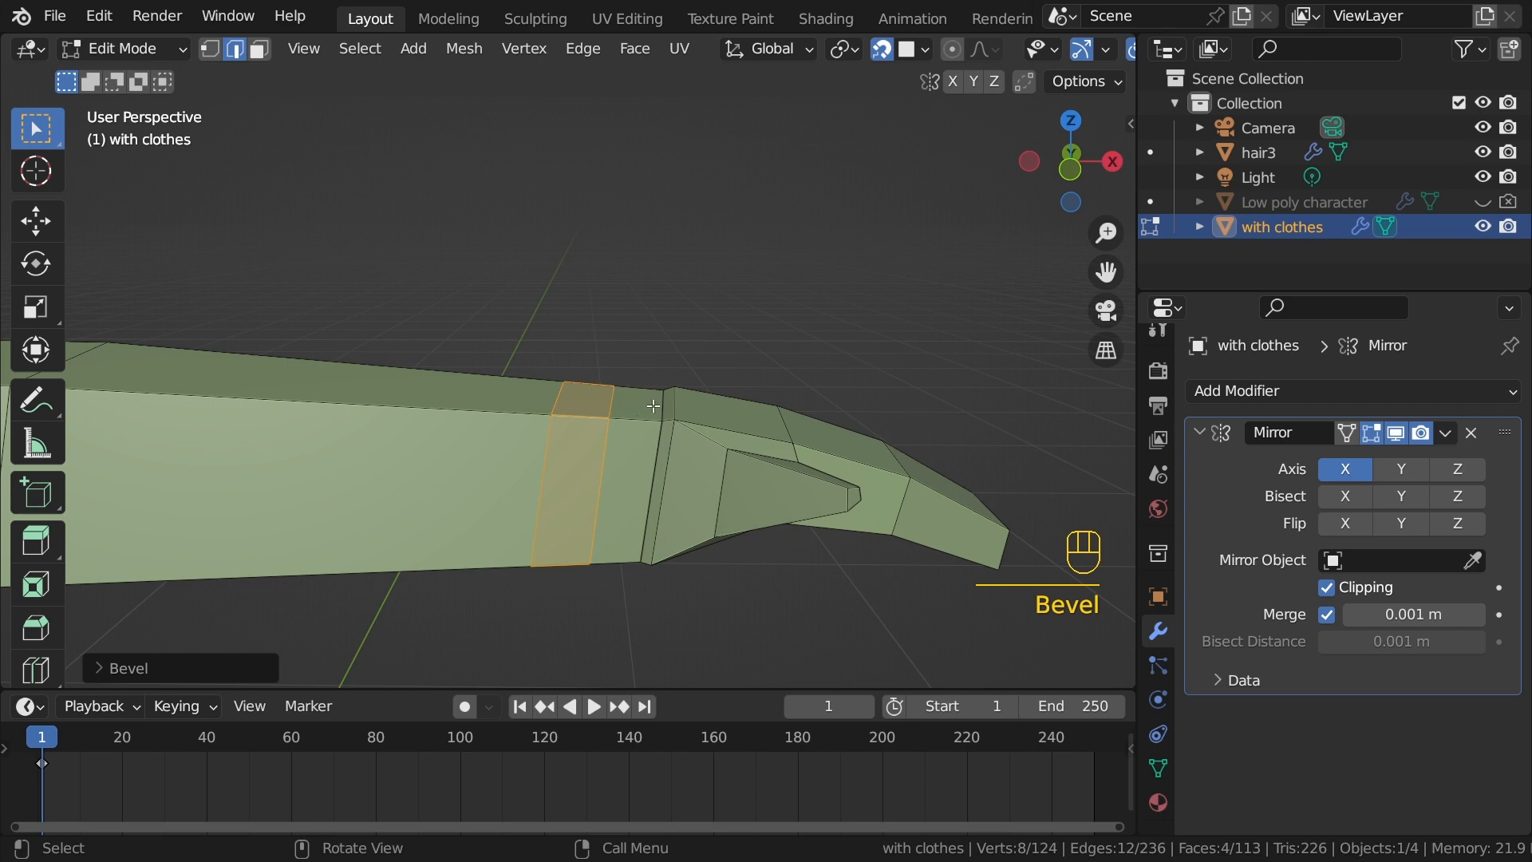
Step: Extrude the forearm face band outward along its normals by about 0.042 m to form a sleeve cuff
{"action": "middle_click_drag", "start_coordinate": [653, 406], "coordinate": [654, 444], "text": "shift"}
{"action": "key", "text": "alt"}
{"action": "key", "text": "alt+e"}
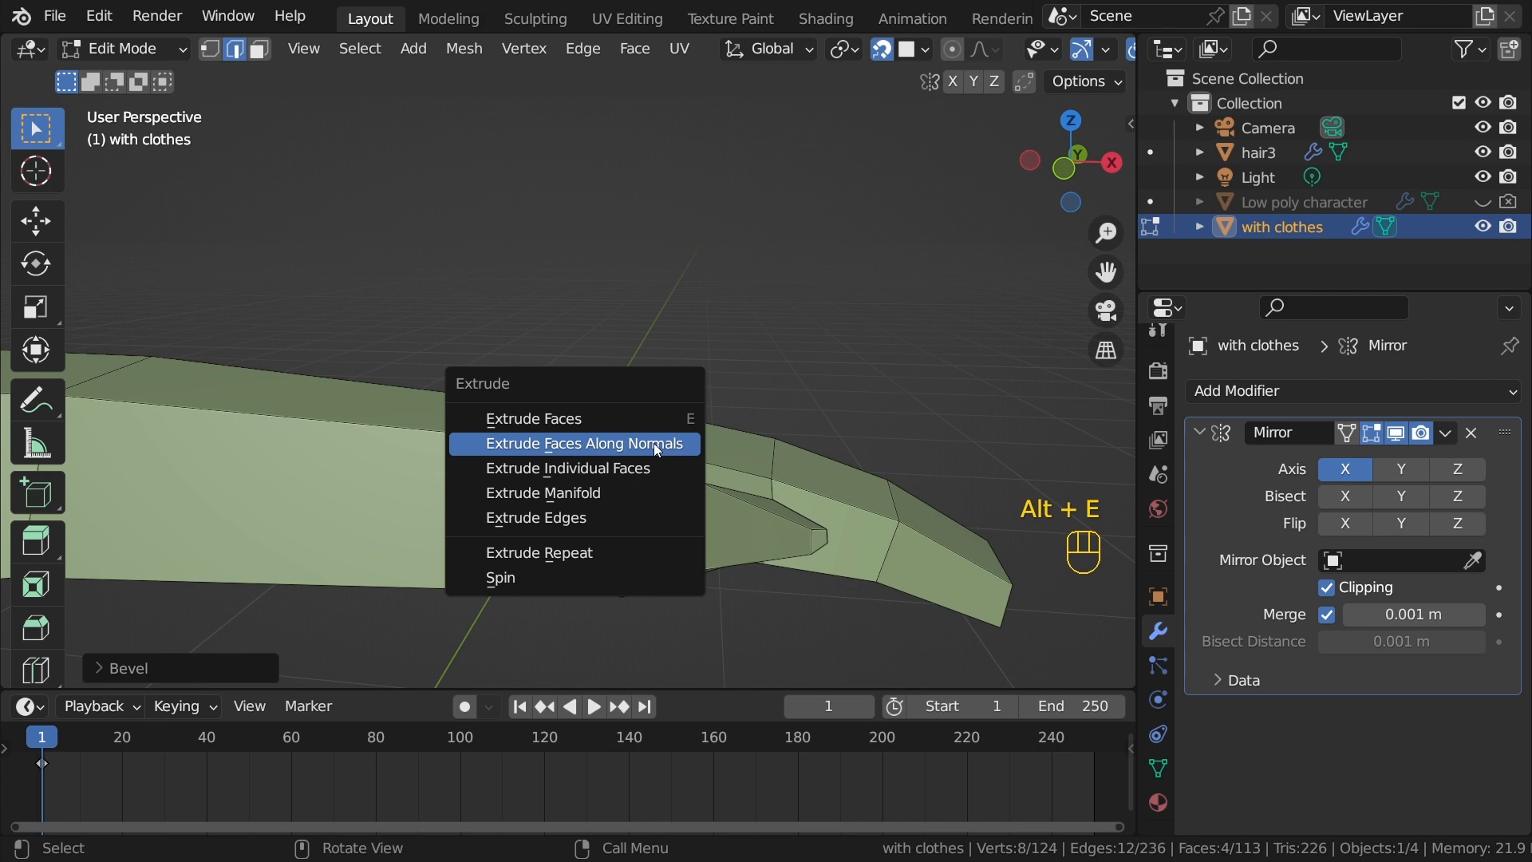
{"action": "left_click", "coordinate": [654, 444]}
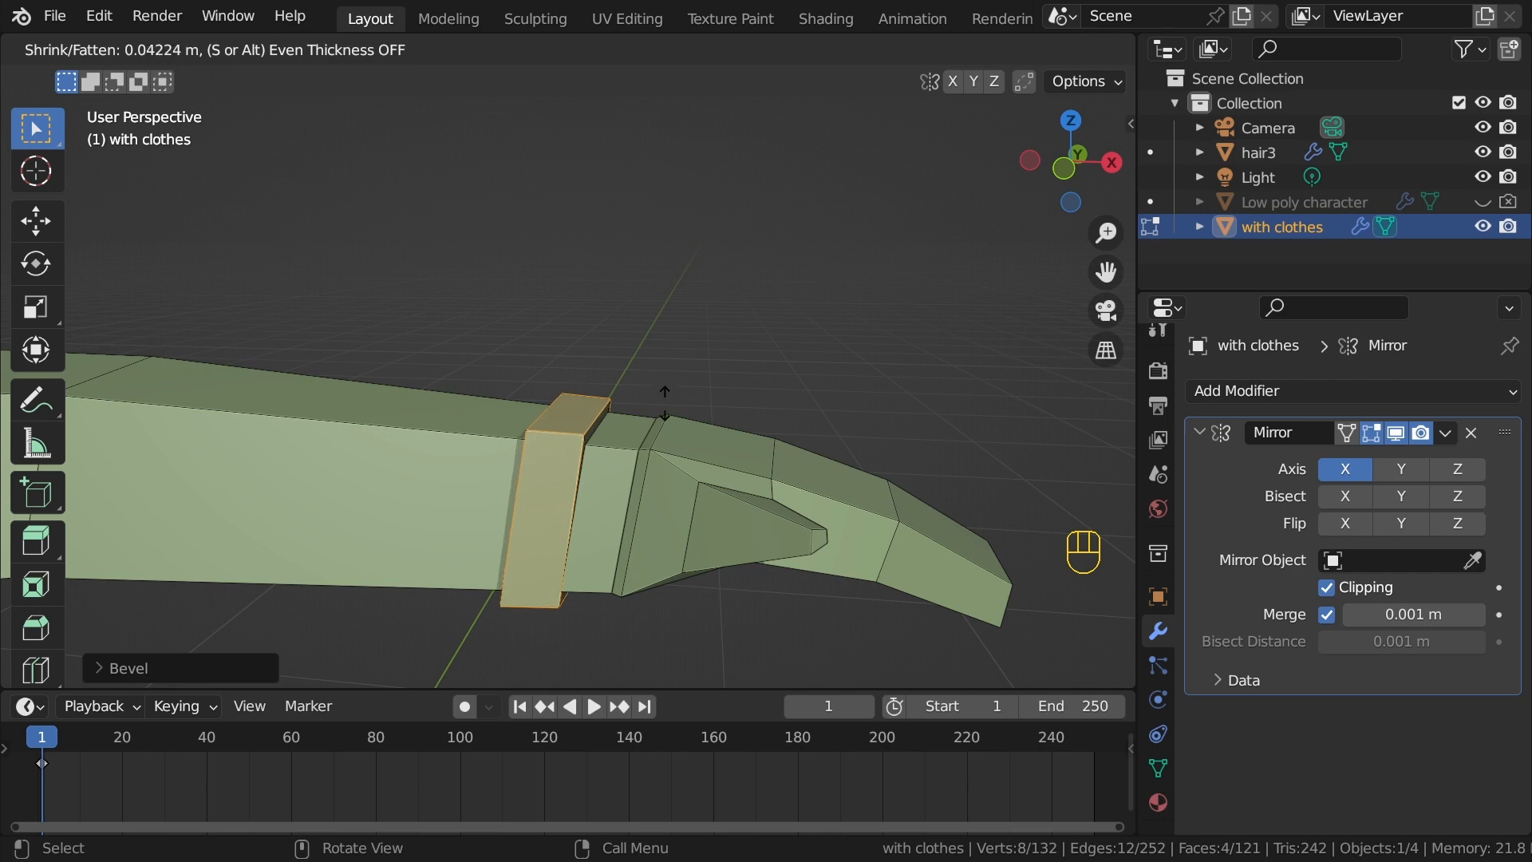
{"action": "left_click", "coordinate": [665, 404]}
Step: Show the scene in Material Preview shading and rename the clothed character's material as Skin
{"action": "key", "text": "Tab"}
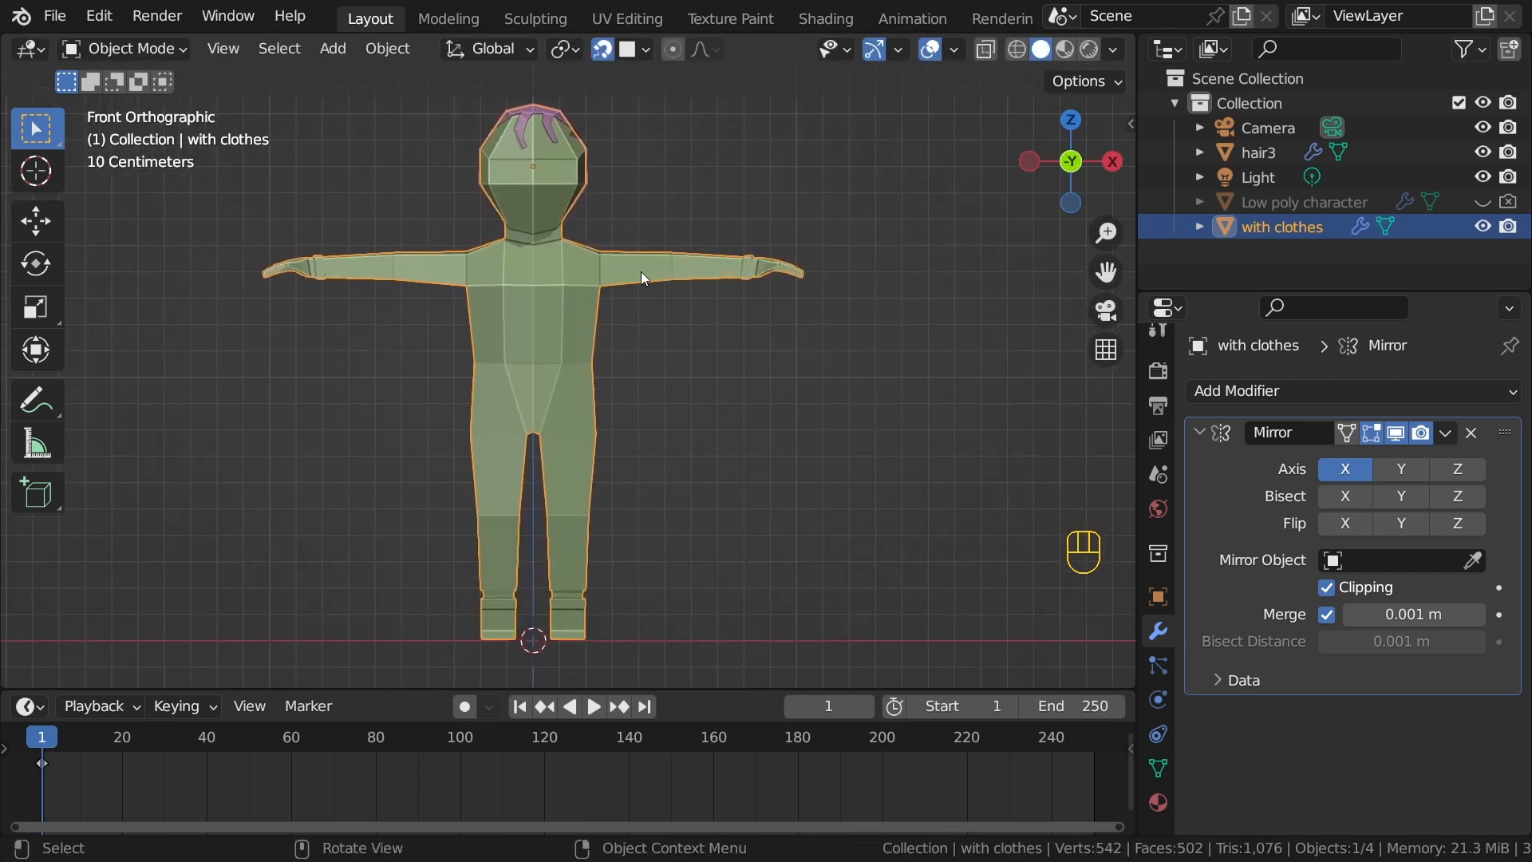
{"action": "left_click", "coordinate": [1064, 50]}
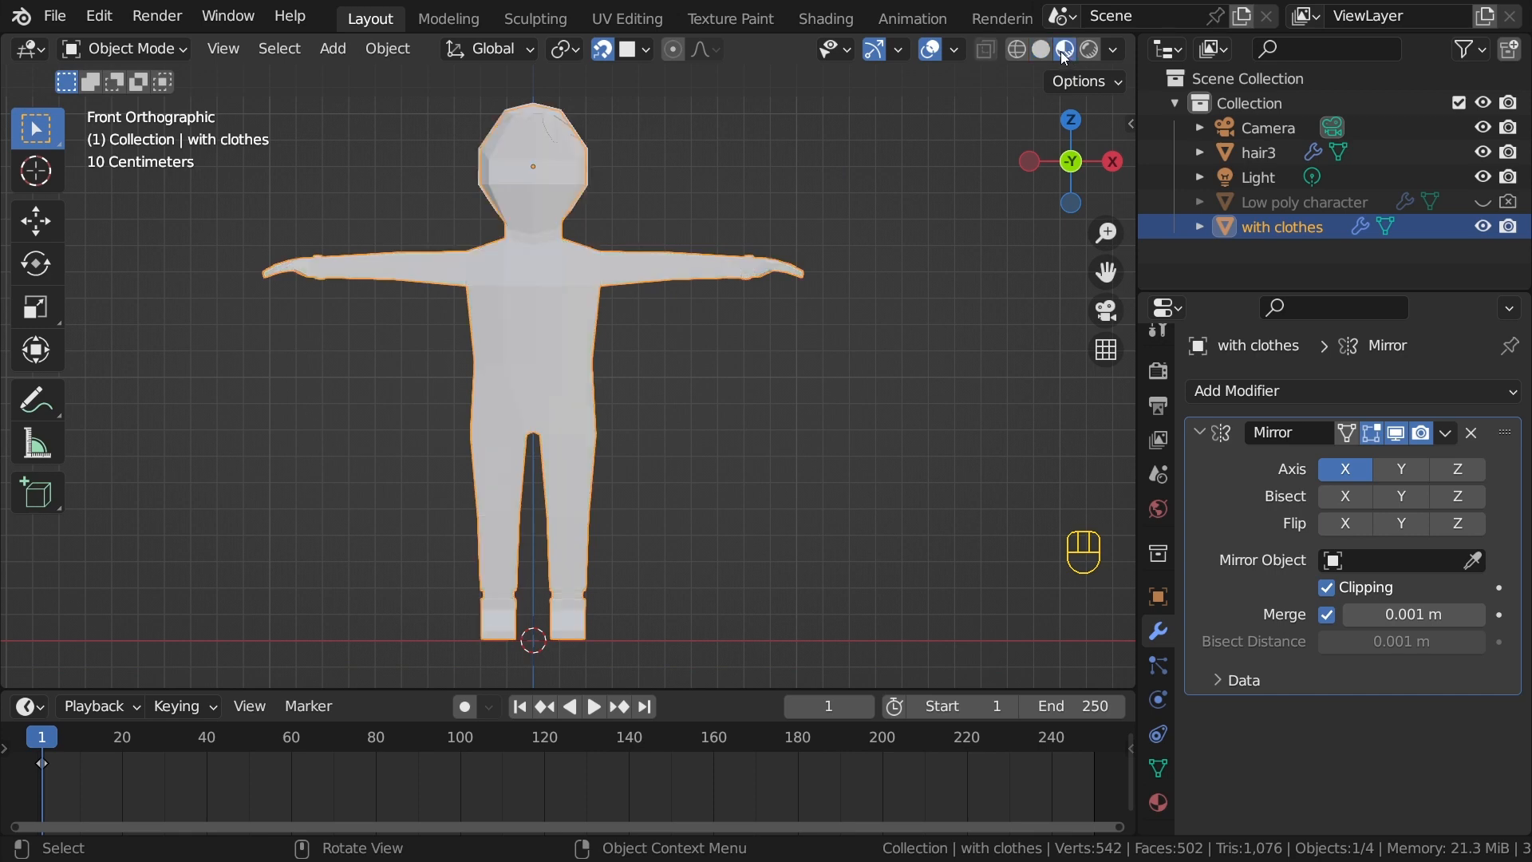
{"action": "scroll", "coordinate": [1149, 726], "scroll_direction": "down", "scroll_amount": 2}
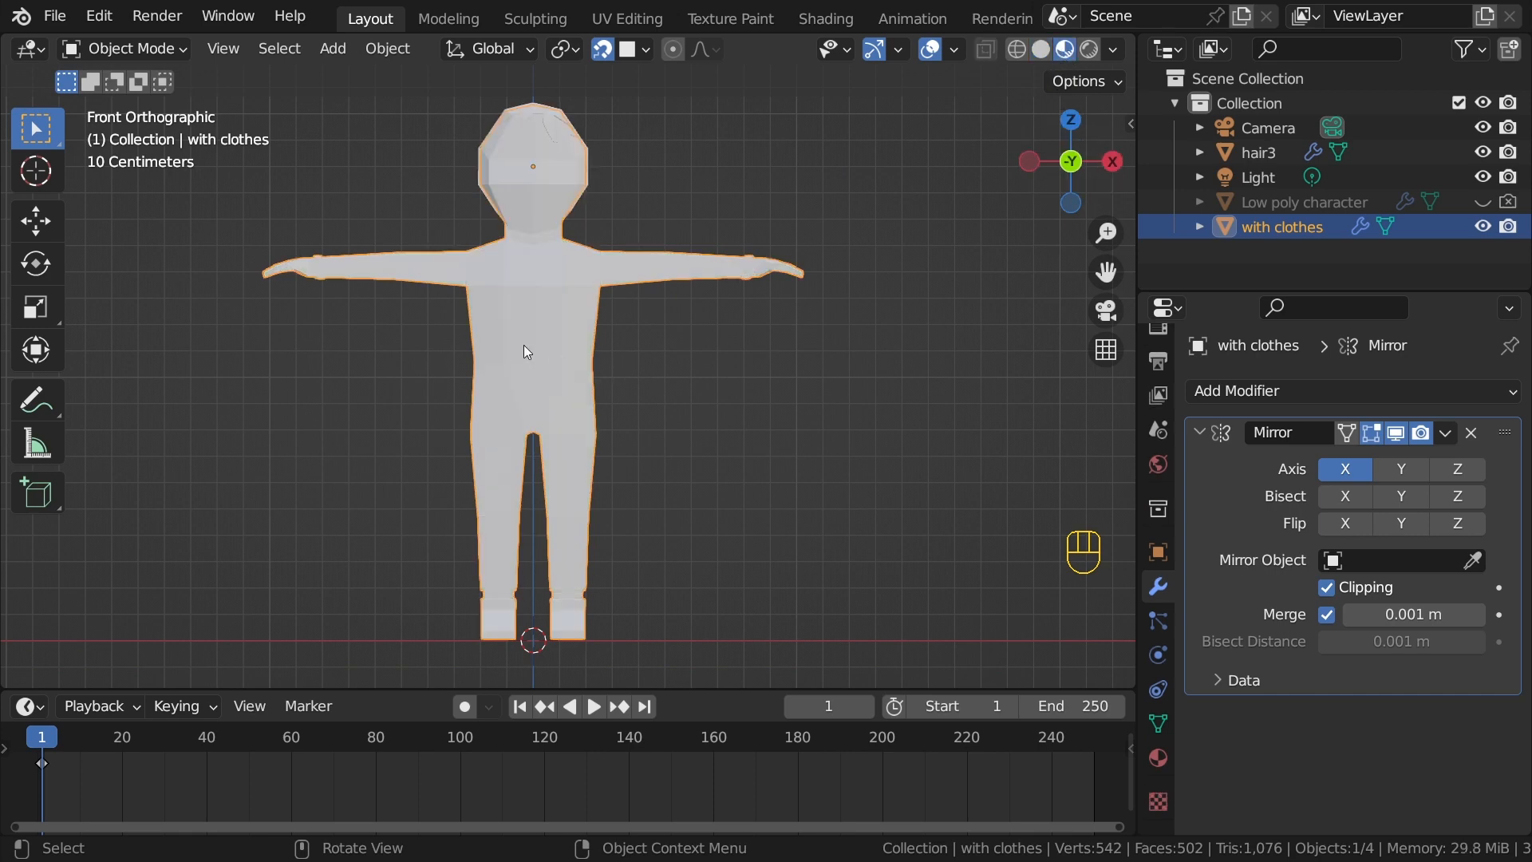
{"action": "left_click", "coordinate": [1158, 760]}
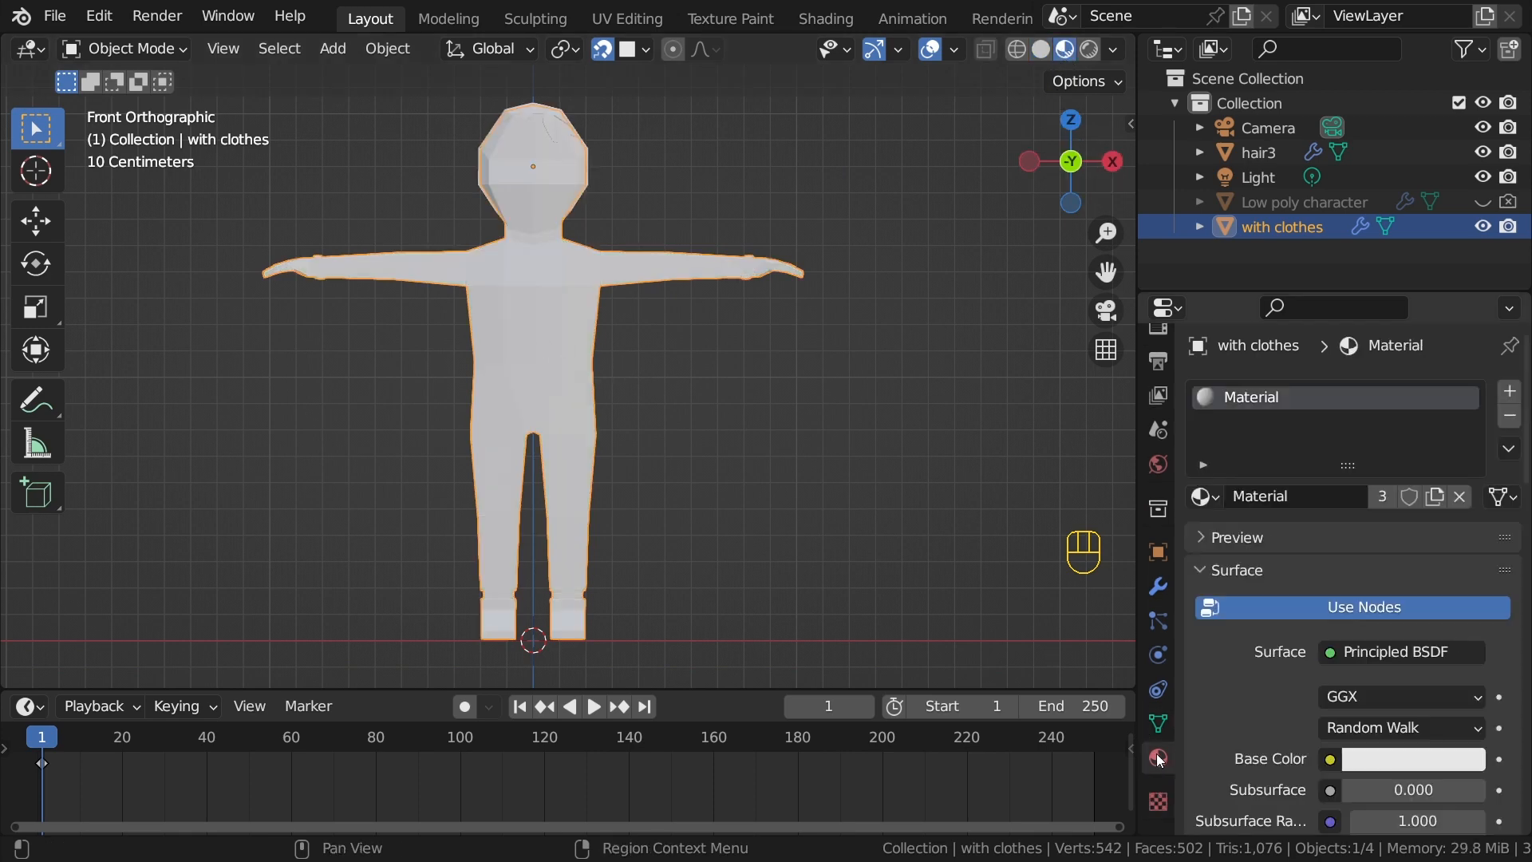
{"action": "double_click", "coordinate": [1251, 397]}
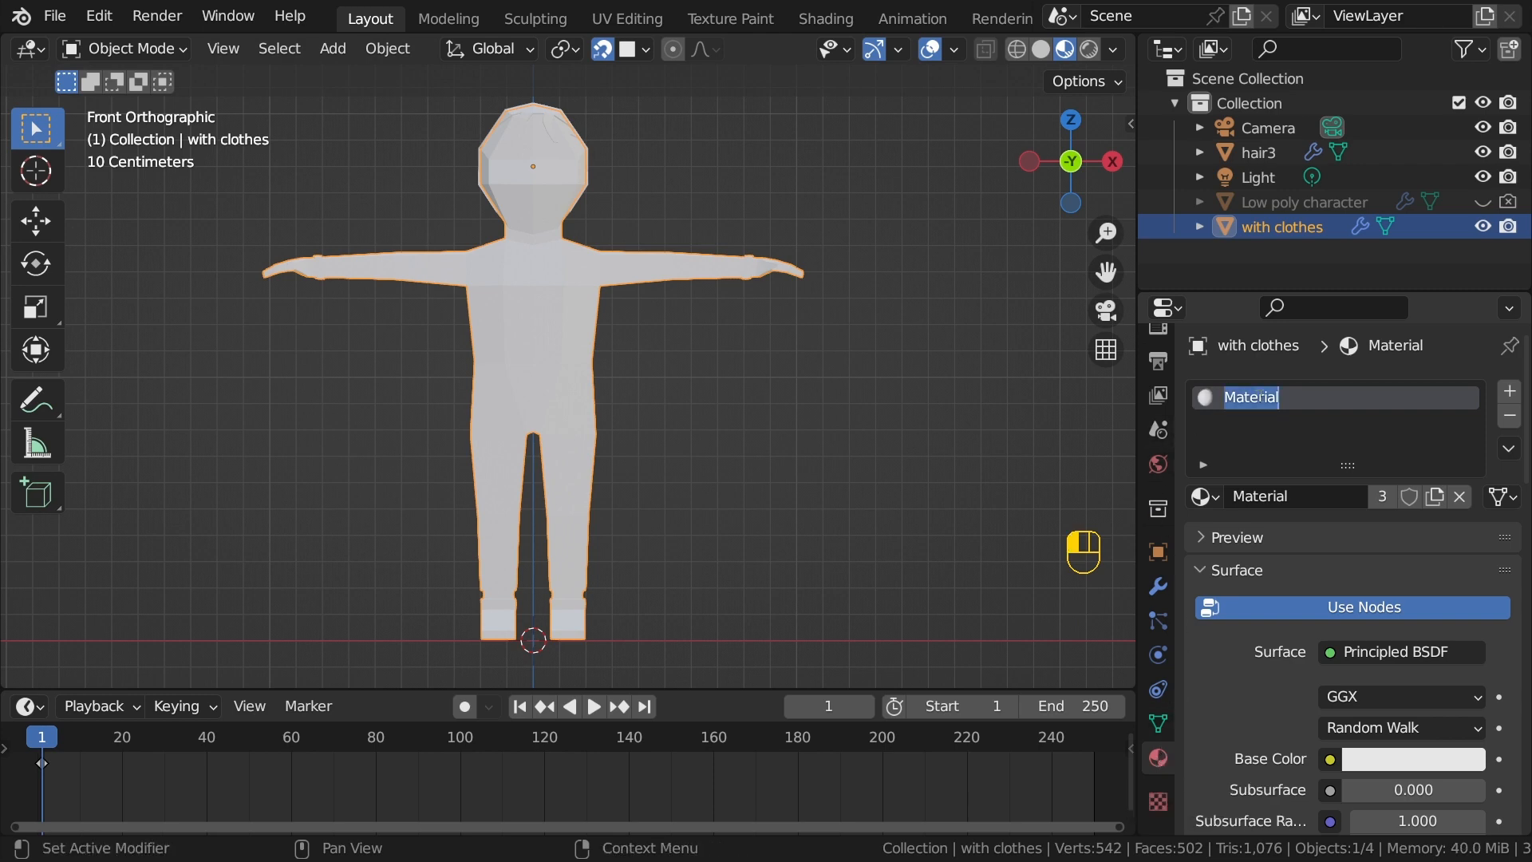
{"action": "type", "text": "Skin"}
{"action": "key", "text": "Return"}
Step: Set the Skin material's base color to a tan yellow with hue 0.102, saturation 0.806 and value 0.800
{"action": "scroll", "coordinate": [1392, 635], "scroll_direction": "down", "scroll_amount": 4}
{"action": "left_click", "coordinate": [1391, 635]}
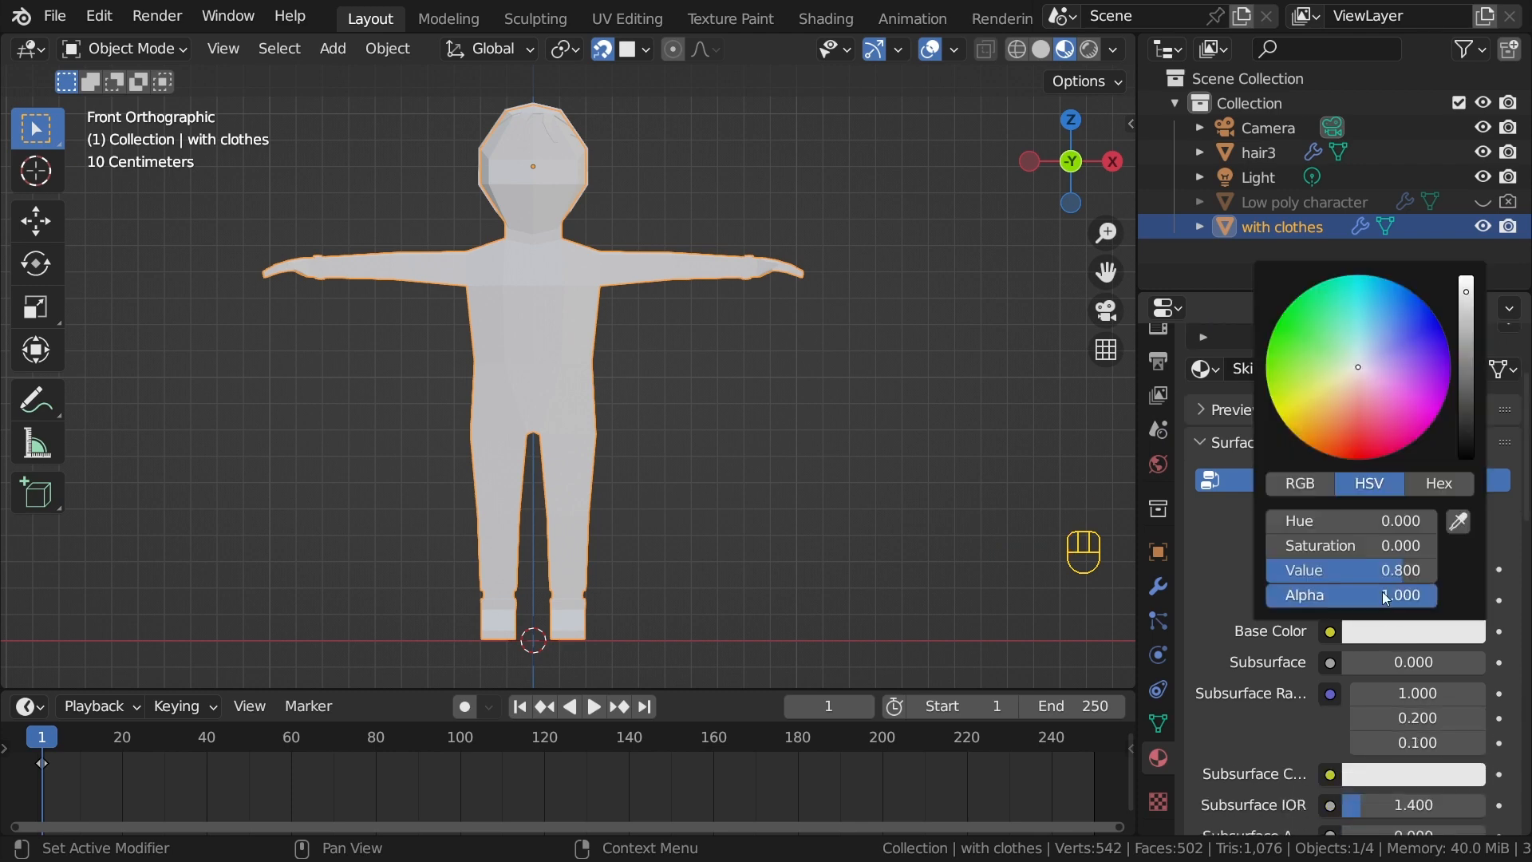
{"action": "left_click_drag", "start_coordinate": [1329, 401], "coordinate": [1326, 403]}
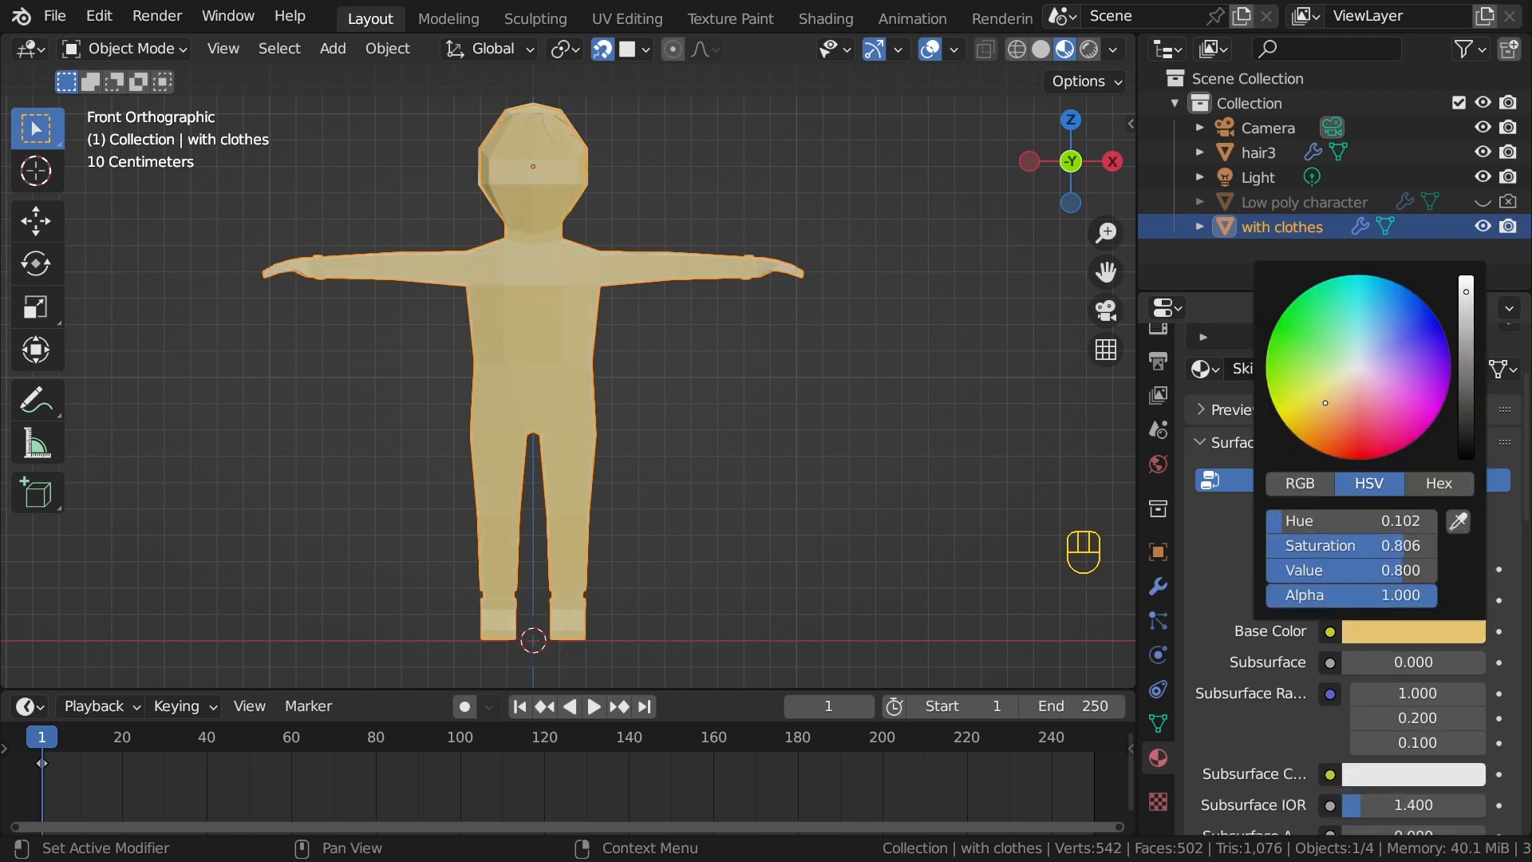
Step: Replace the hair object's existing material slot with a new material named Hairs
{"action": "left_click", "coordinate": [533, 99]}
{"action": "scroll", "coordinate": [1197, 393], "scroll_direction": "up", "scroll_amount": 4}
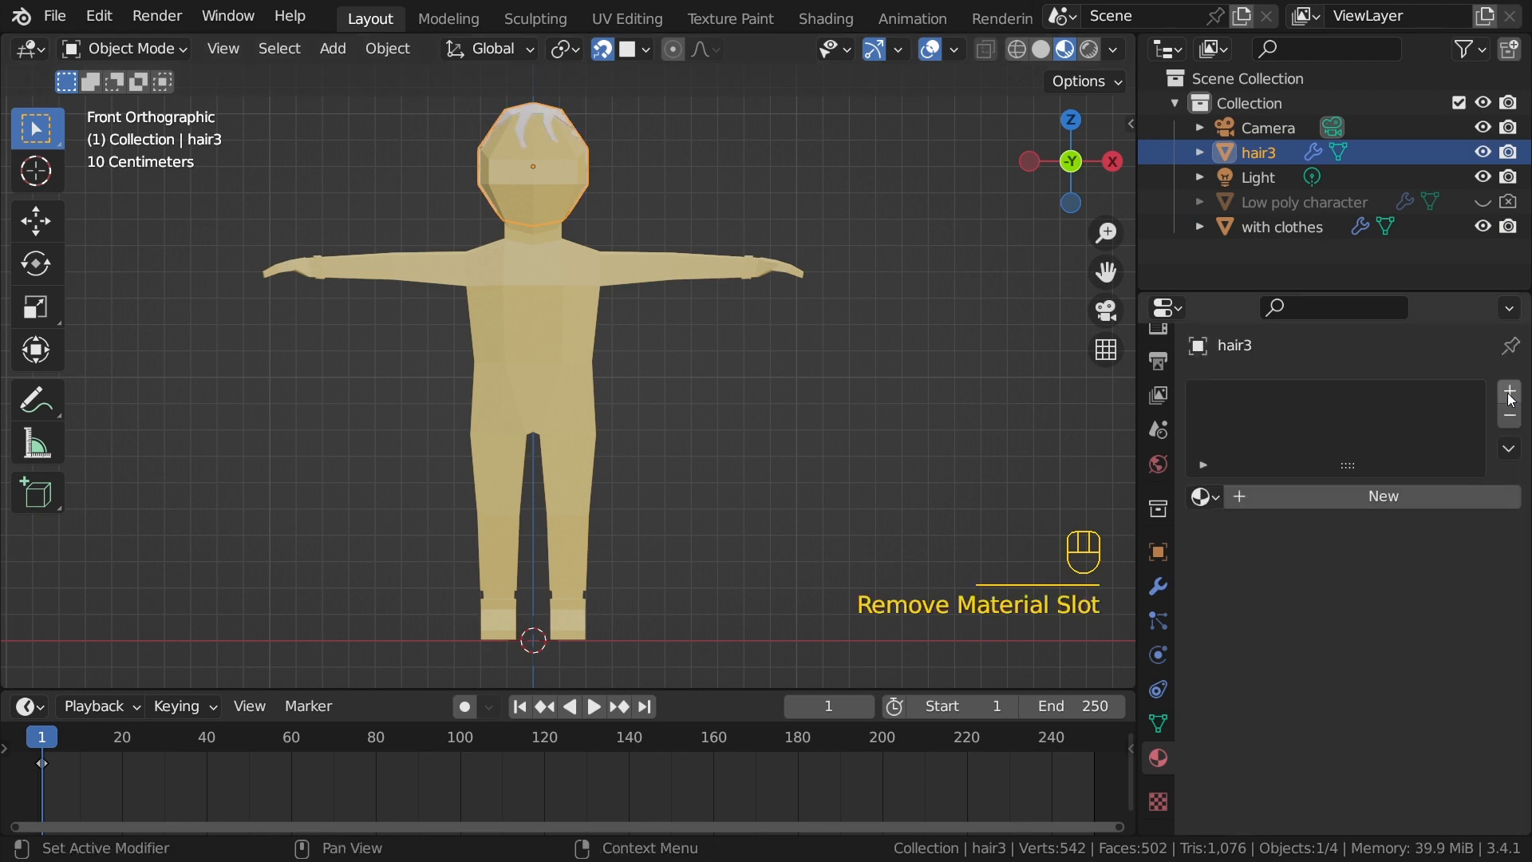
{"action": "left_click", "coordinate": [1509, 393]}
{"action": "left_click", "coordinate": [1328, 494]}
{"action": "double_click", "coordinate": [1279, 397]}
{"action": "type", "text": "Hairs"}
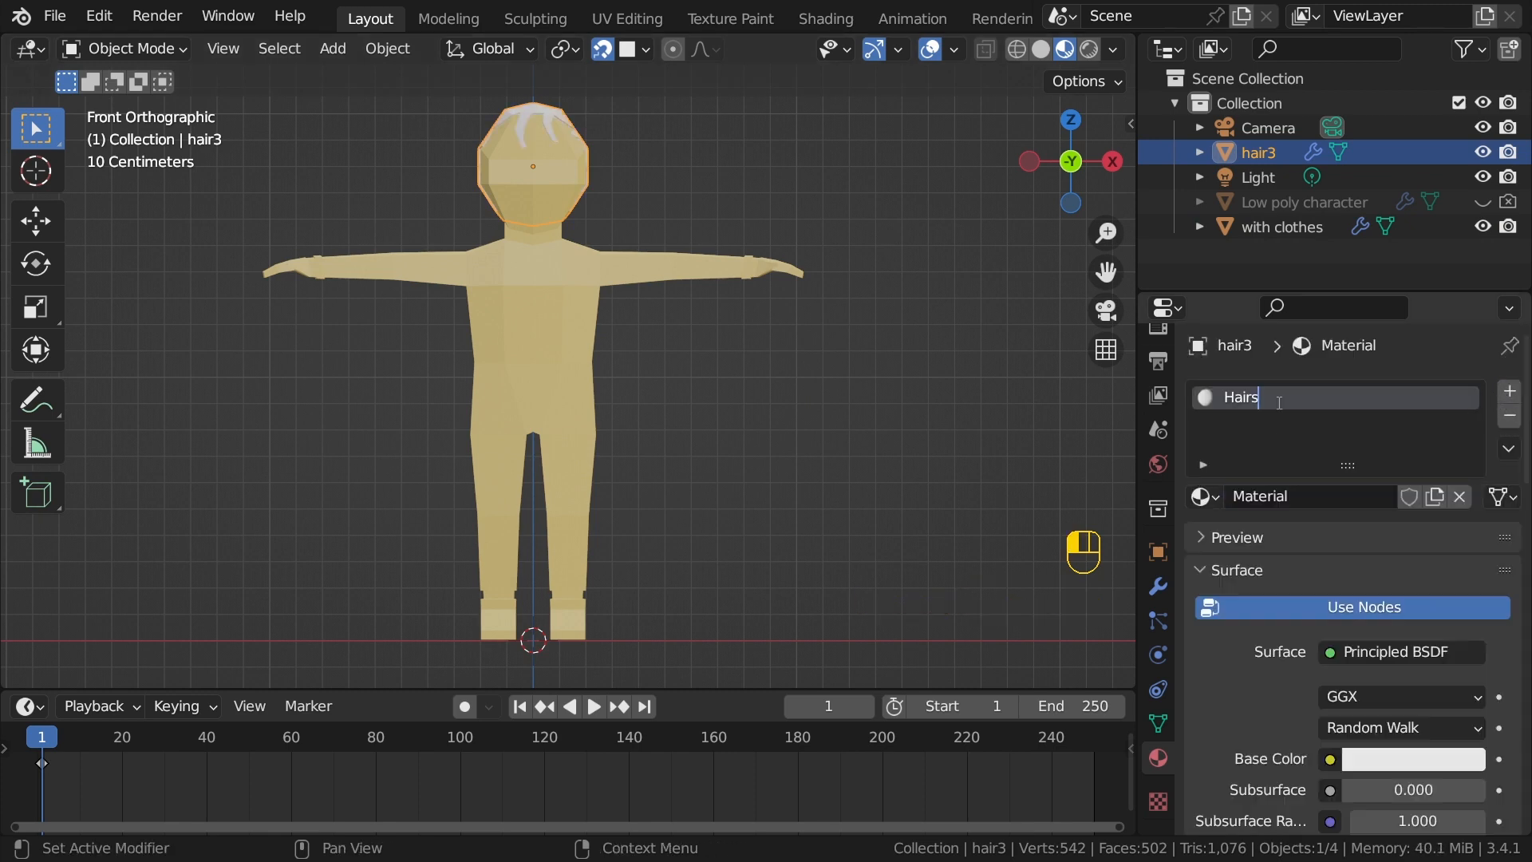
{"action": "key", "text": "Return"}
Step: Darken the Hairs material's base color to a dark grey by lowering its value
{"action": "left_click", "coordinate": [1452, 758]}
{"action": "scroll", "coordinate": [1345, 482], "scroll_direction": "down", "scroll_amount": 15}
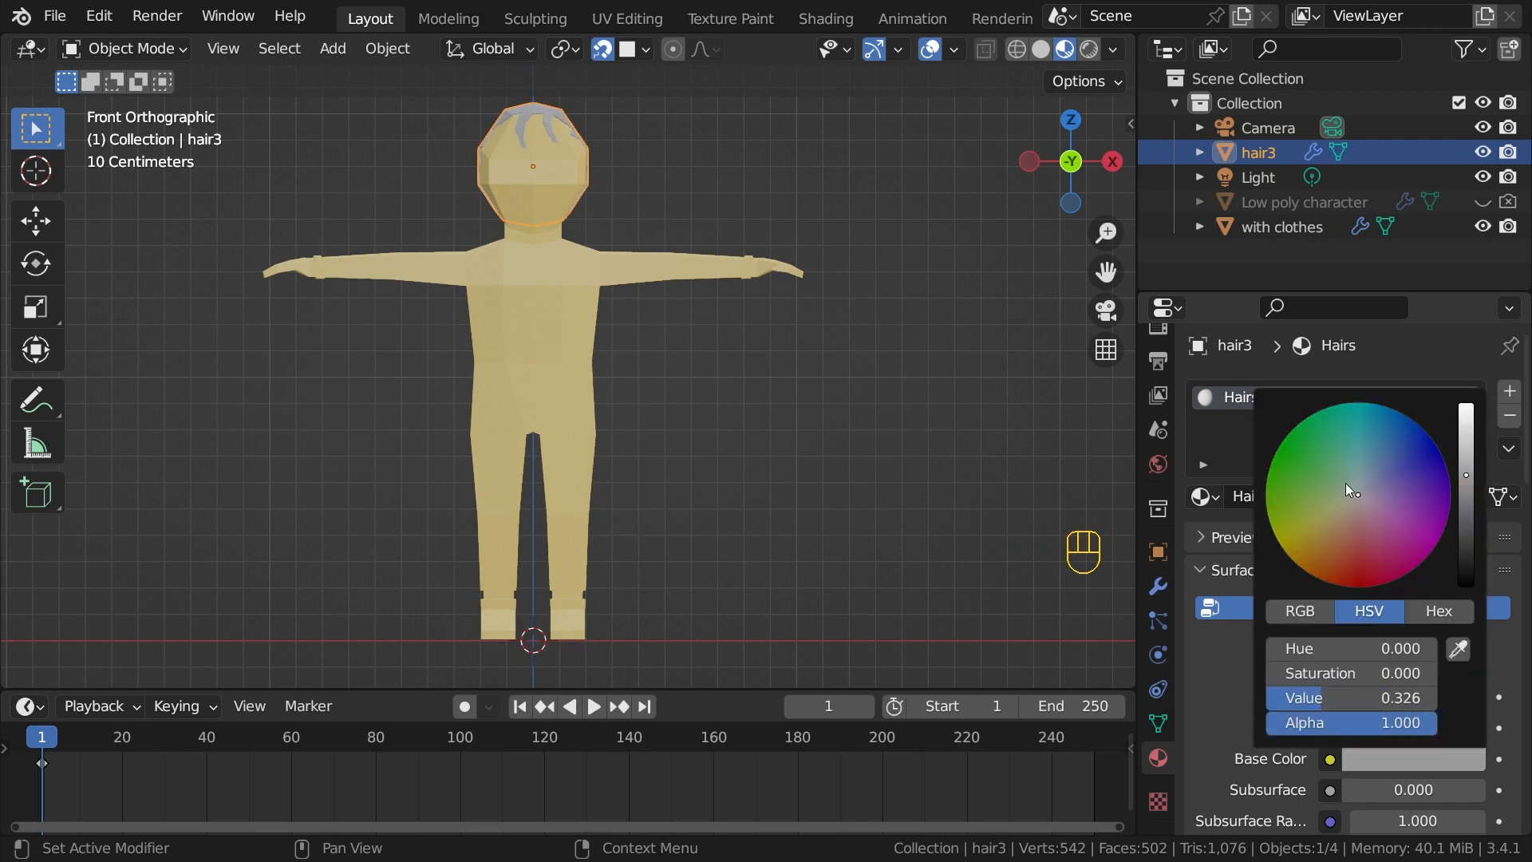
{"action": "scroll", "coordinate": [1346, 481], "scroll_direction": "down", "scroll_amount": 2}
Step: Add an edge loop around the clothed character's hips and slide it down to just above the crotch
{"action": "key", "text": "ctrl+r"}
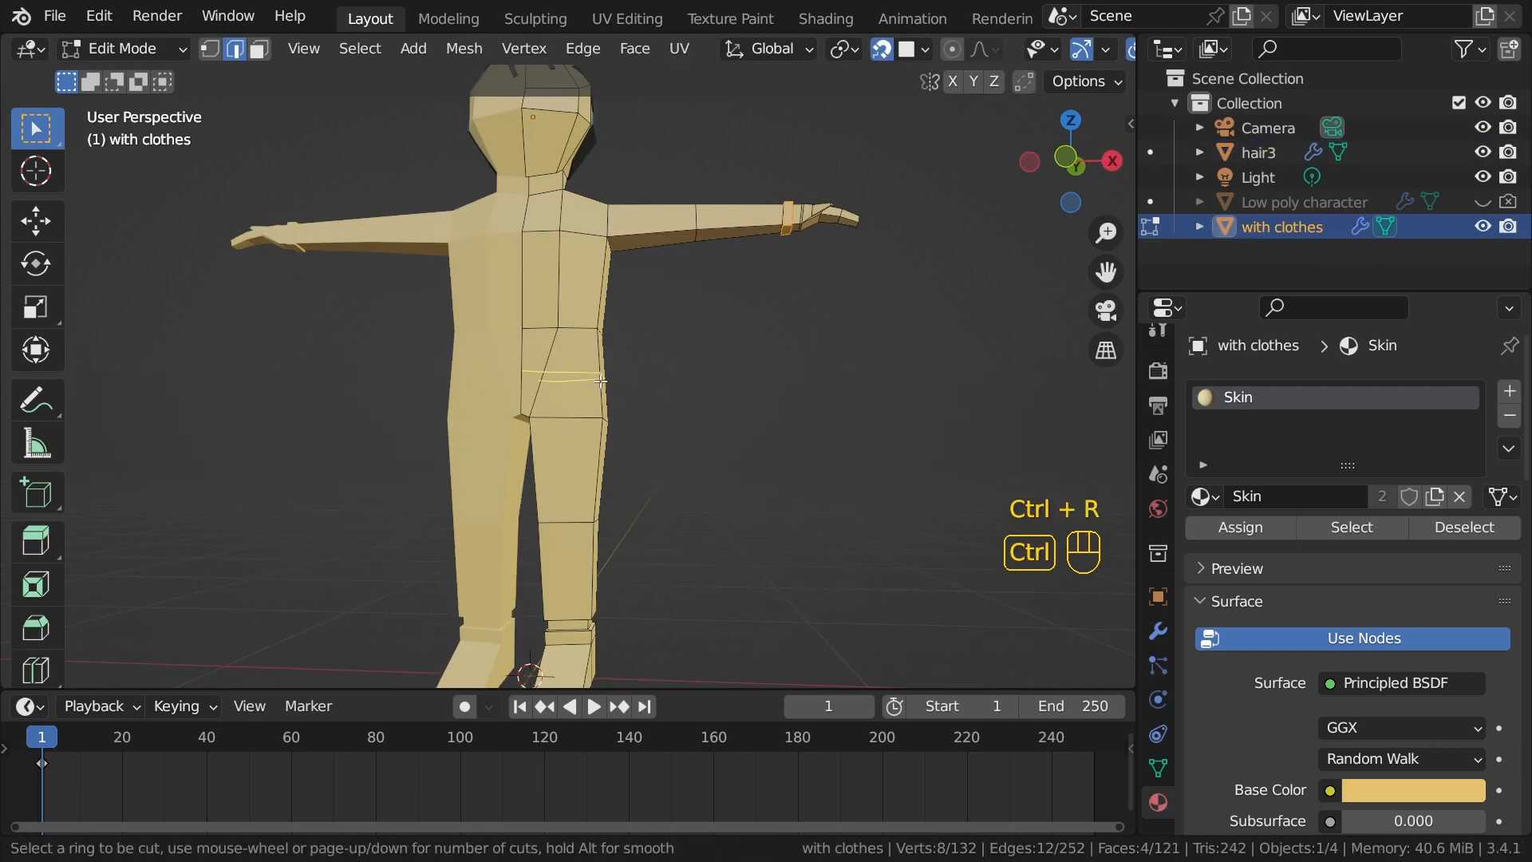
{"action": "left_click", "coordinate": [601, 382]}
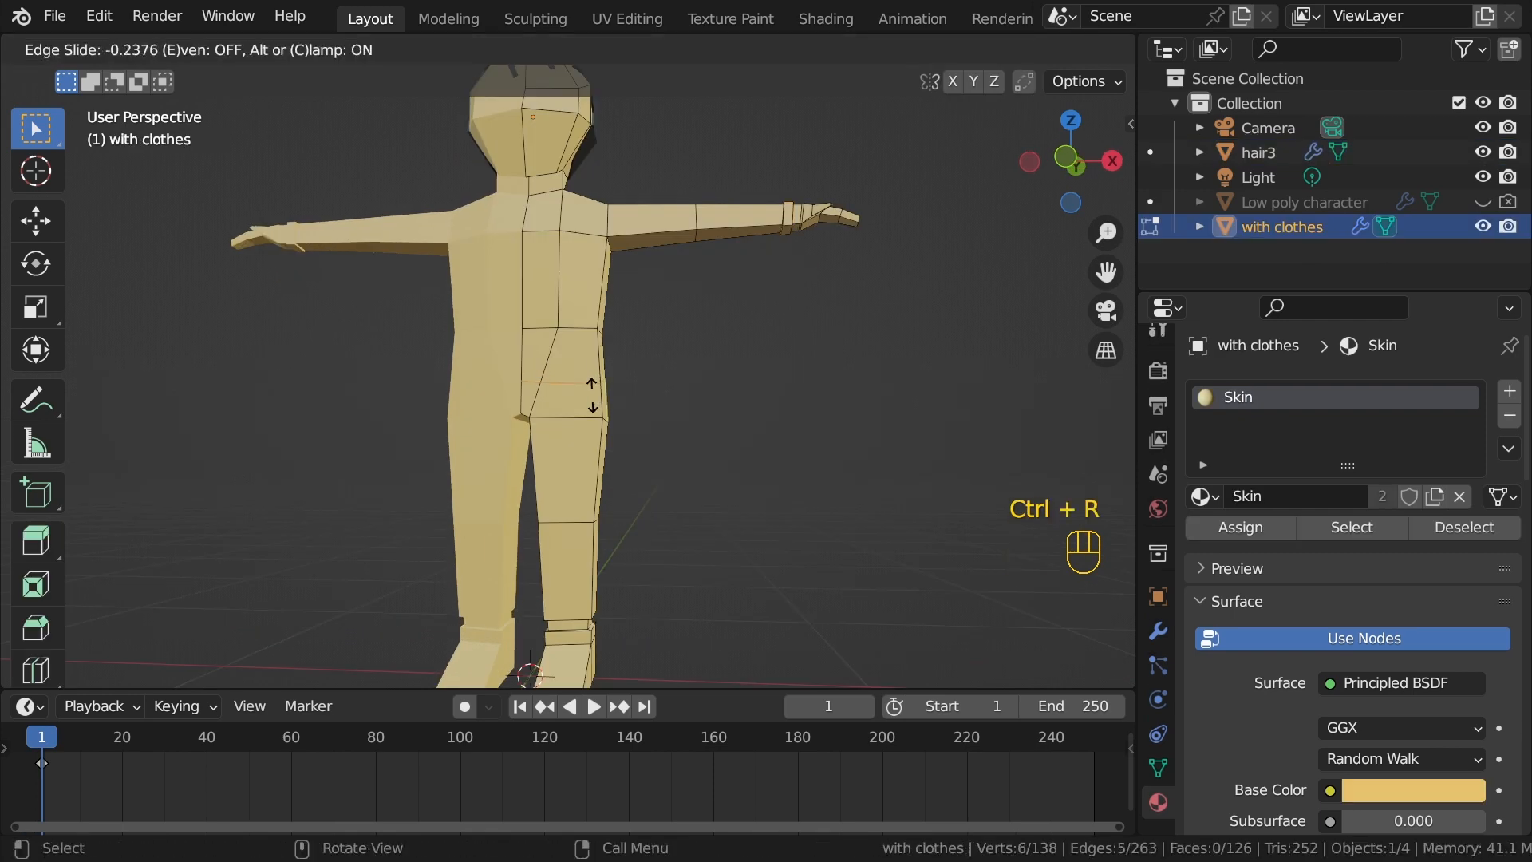
{"action": "left_click", "coordinate": [595, 404]}
Step: Select all leg faces on the +X side, front and back, from the new hip loop down to the ankle groove
{"action": "key", "text": "3"}
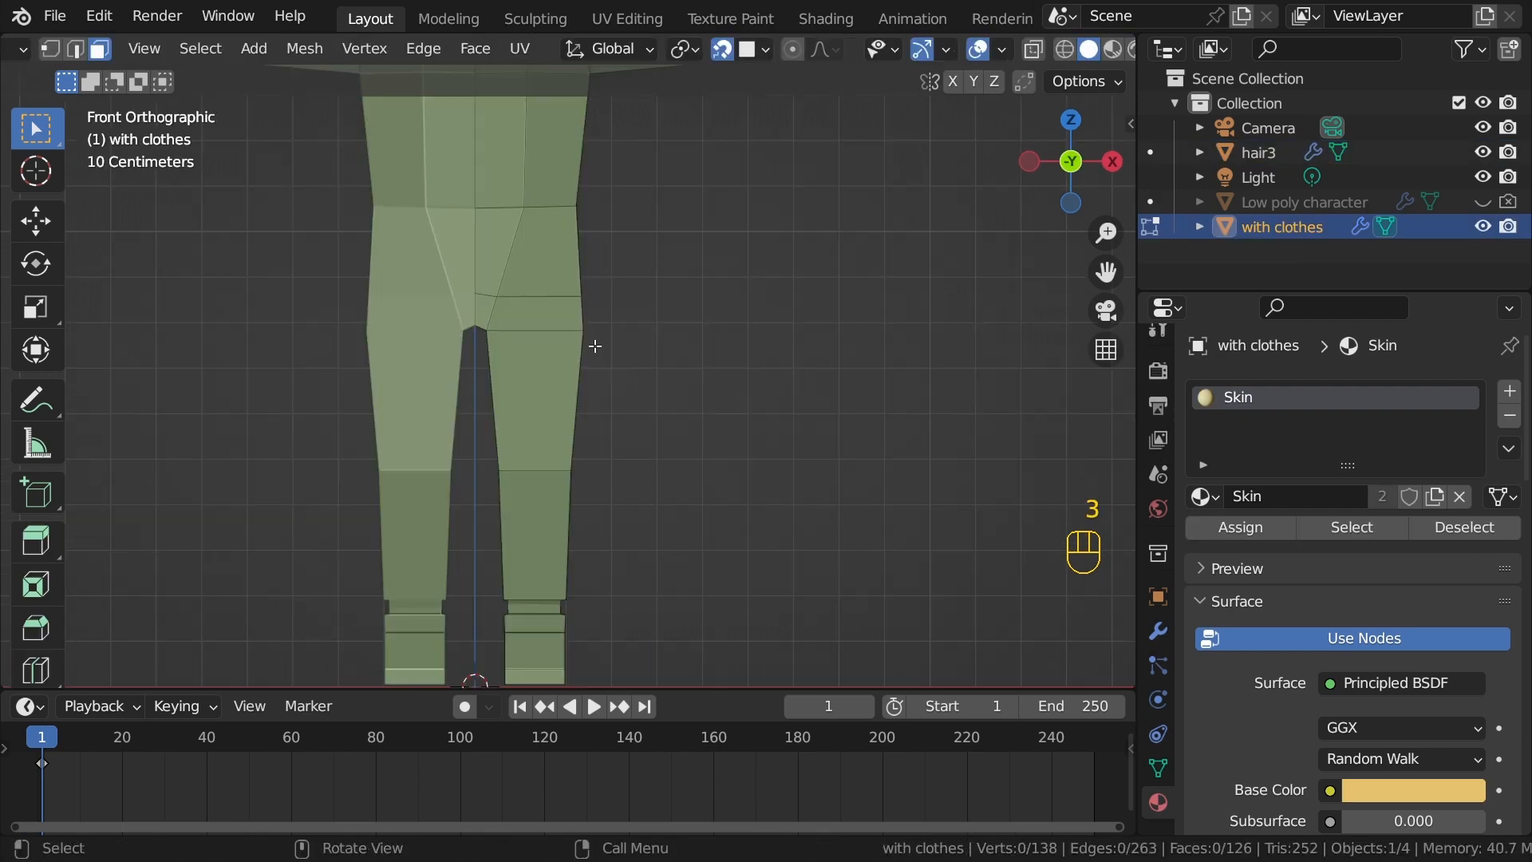
{"action": "key", "text": "alt+z"}
{"action": "left_click_drag", "start_coordinate": [467, 306], "coordinate": [730, 431]}
{"action": "middle_click_drag", "start_coordinate": [647, 478], "coordinate": [629, 373], "text": "shift"}
{"action": "left_click_drag", "start_coordinate": [468, 333], "coordinate": [659, 444], "text": "shift"}
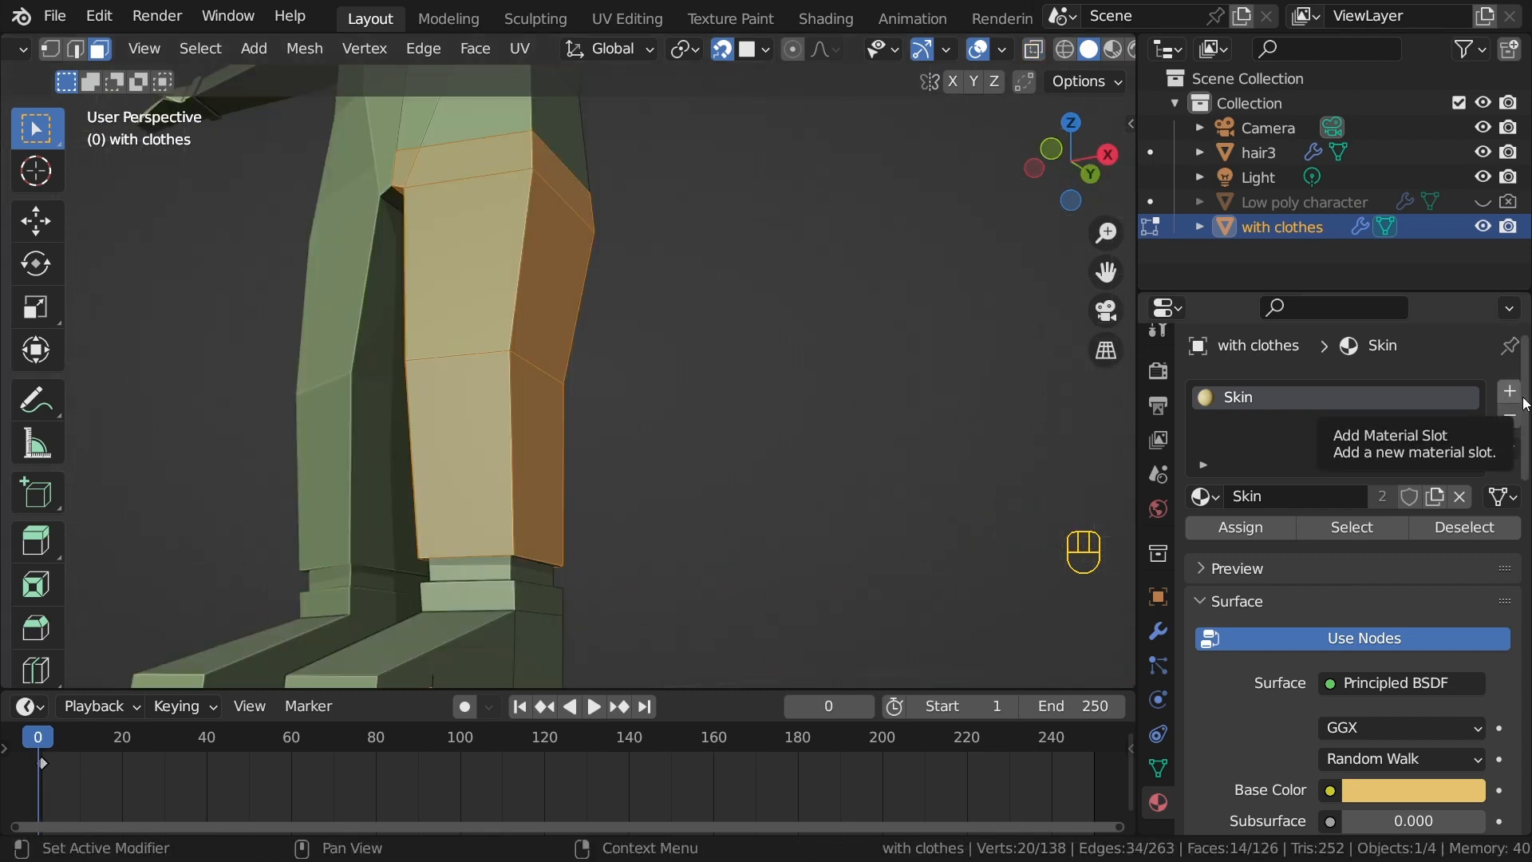
Step: Add a second material named Pant to the clothed character and assign it to the selected leg faces
{"action": "left_click", "coordinate": [1510, 395]}
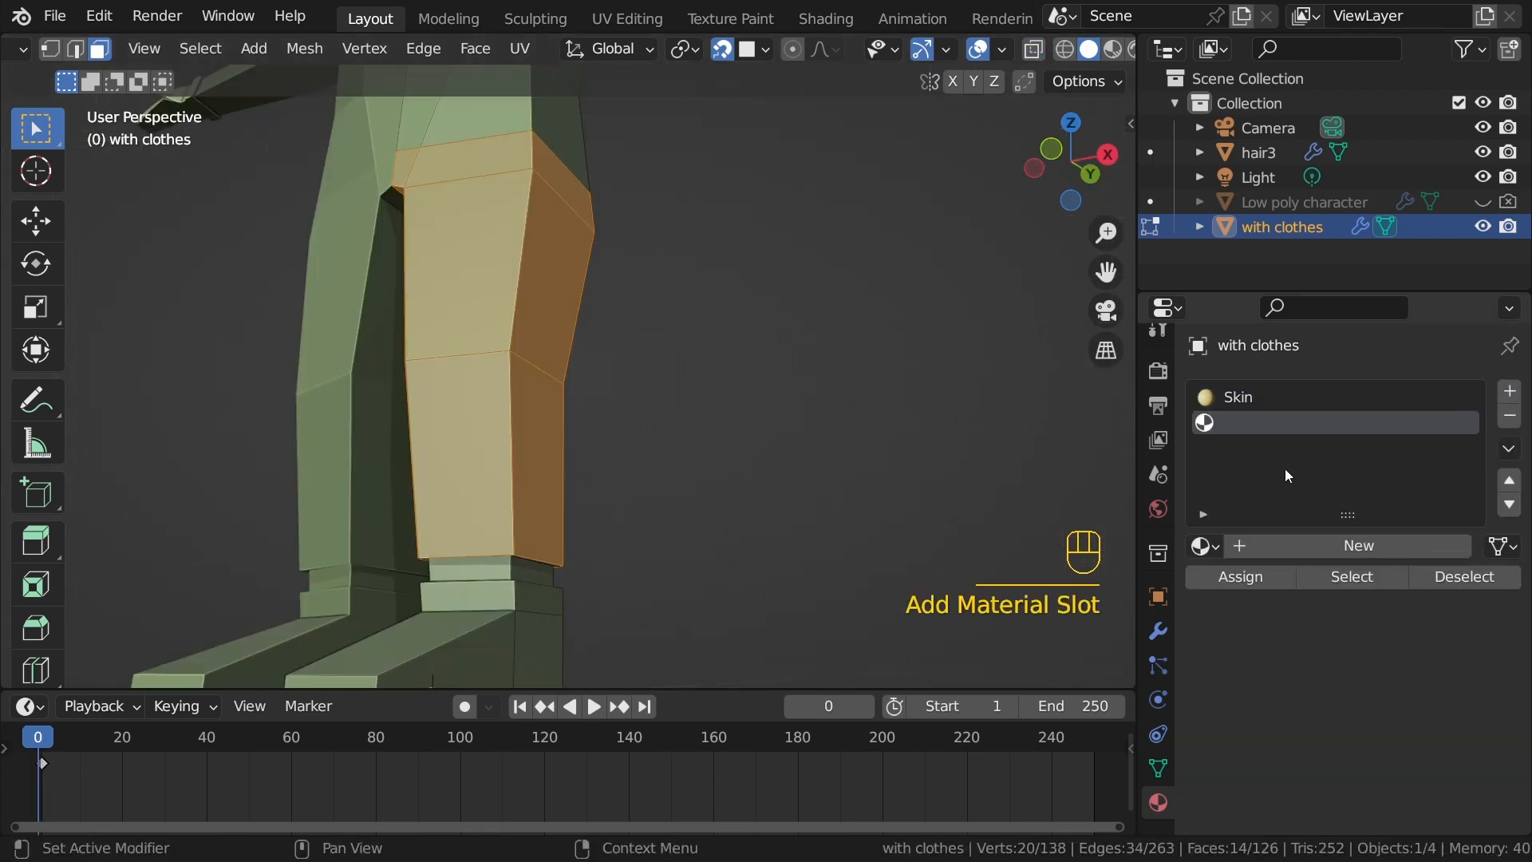
{"action": "left_click", "coordinate": [1315, 538]}
{"action": "double_click", "coordinate": [1267, 422]}
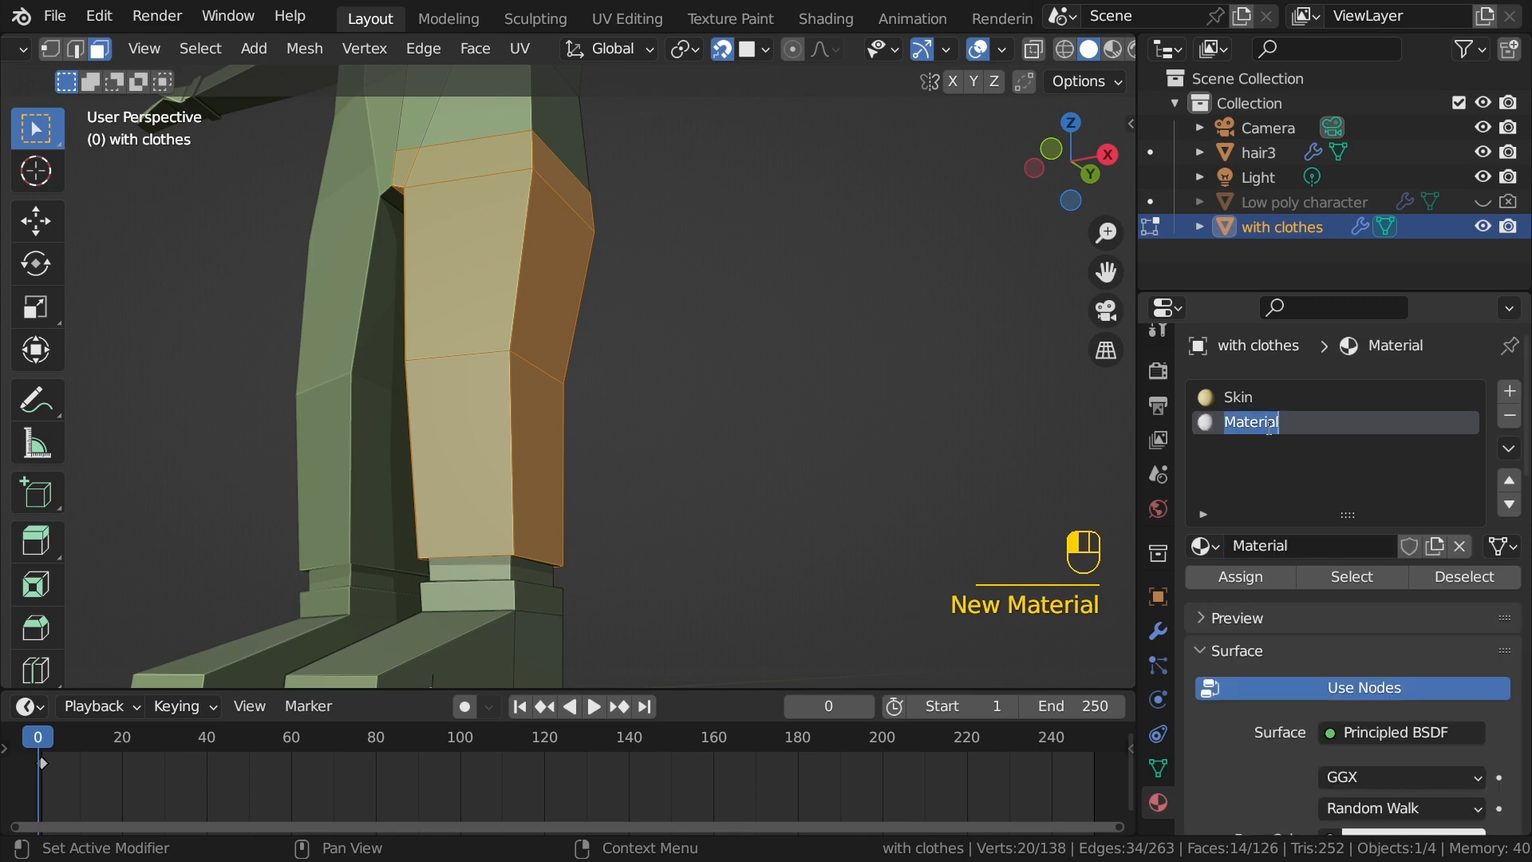
{"action": "type", "text": "Pant"}
{"action": "key", "text": "Return"}
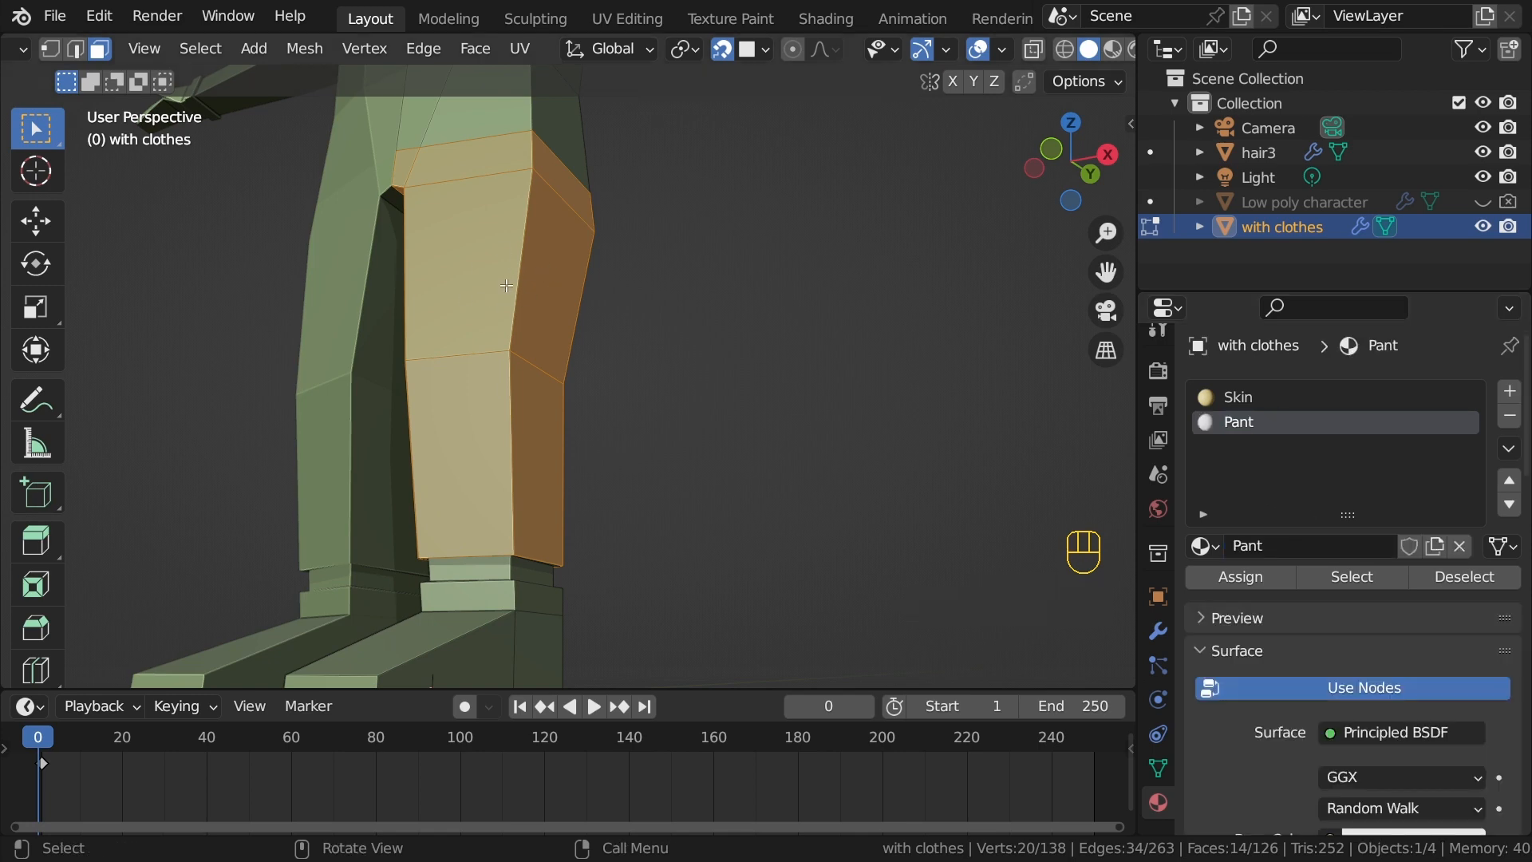
{"action": "left_click", "coordinate": [1251, 578]}
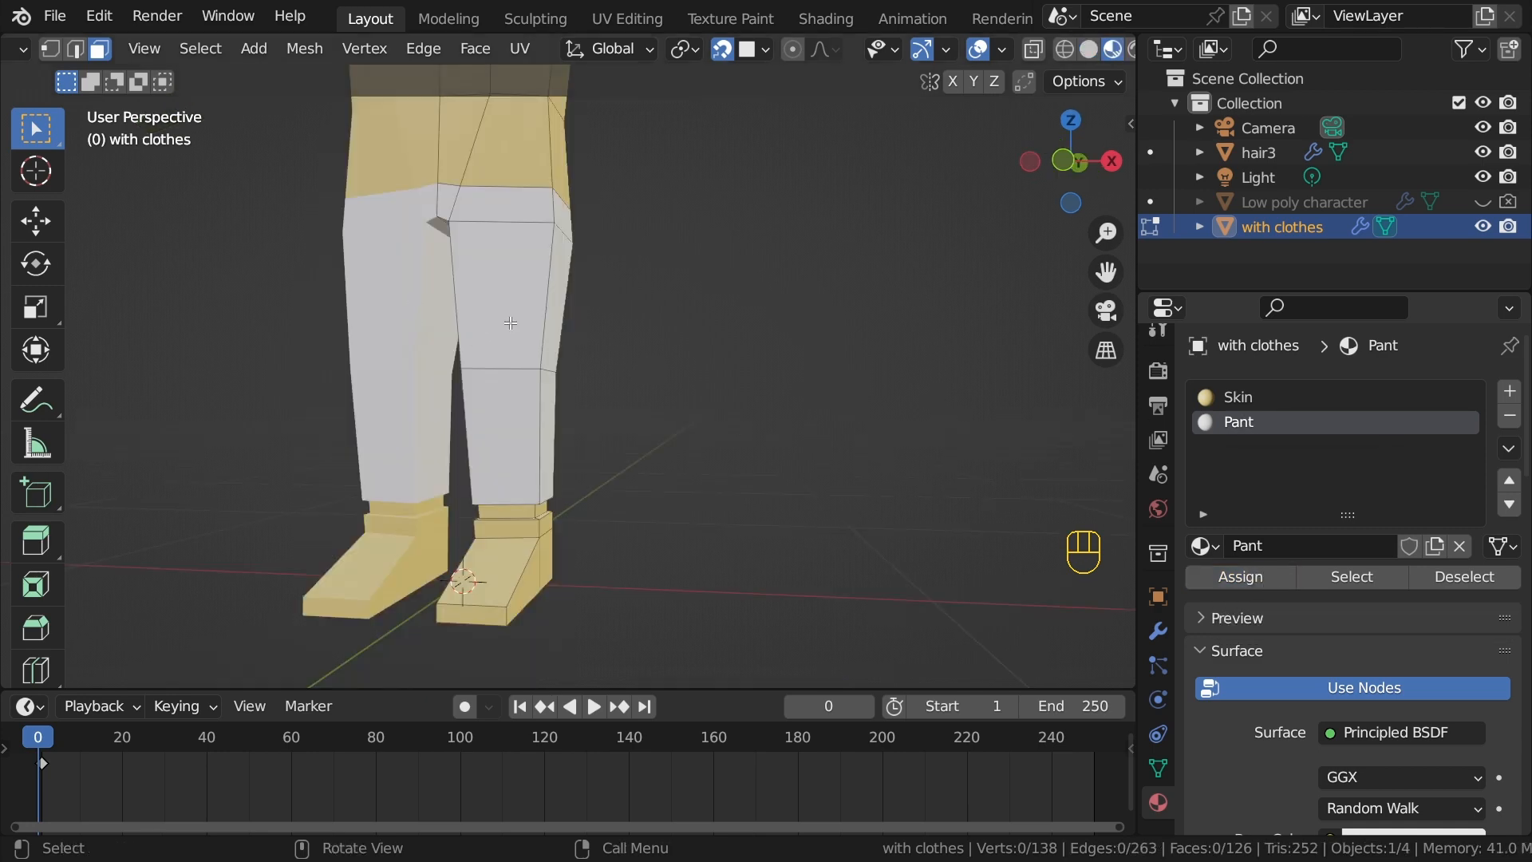
Step: Set the Pant material's base color to a saturated blue
{"action": "scroll", "coordinate": [1406, 694], "scroll_direction": "down", "scroll_amount": 4}
{"action": "left_click", "coordinate": [1406, 709]}
{"action": "left_click_drag", "start_coordinate": [1378, 463], "coordinate": [1437, 399]}
Step: Select the face ring on the underside of the trouser hem above the ankle and assign the Pant material to it
{"action": "middle_click_drag", "start_coordinate": [694, 506], "coordinate": [574, 367]}
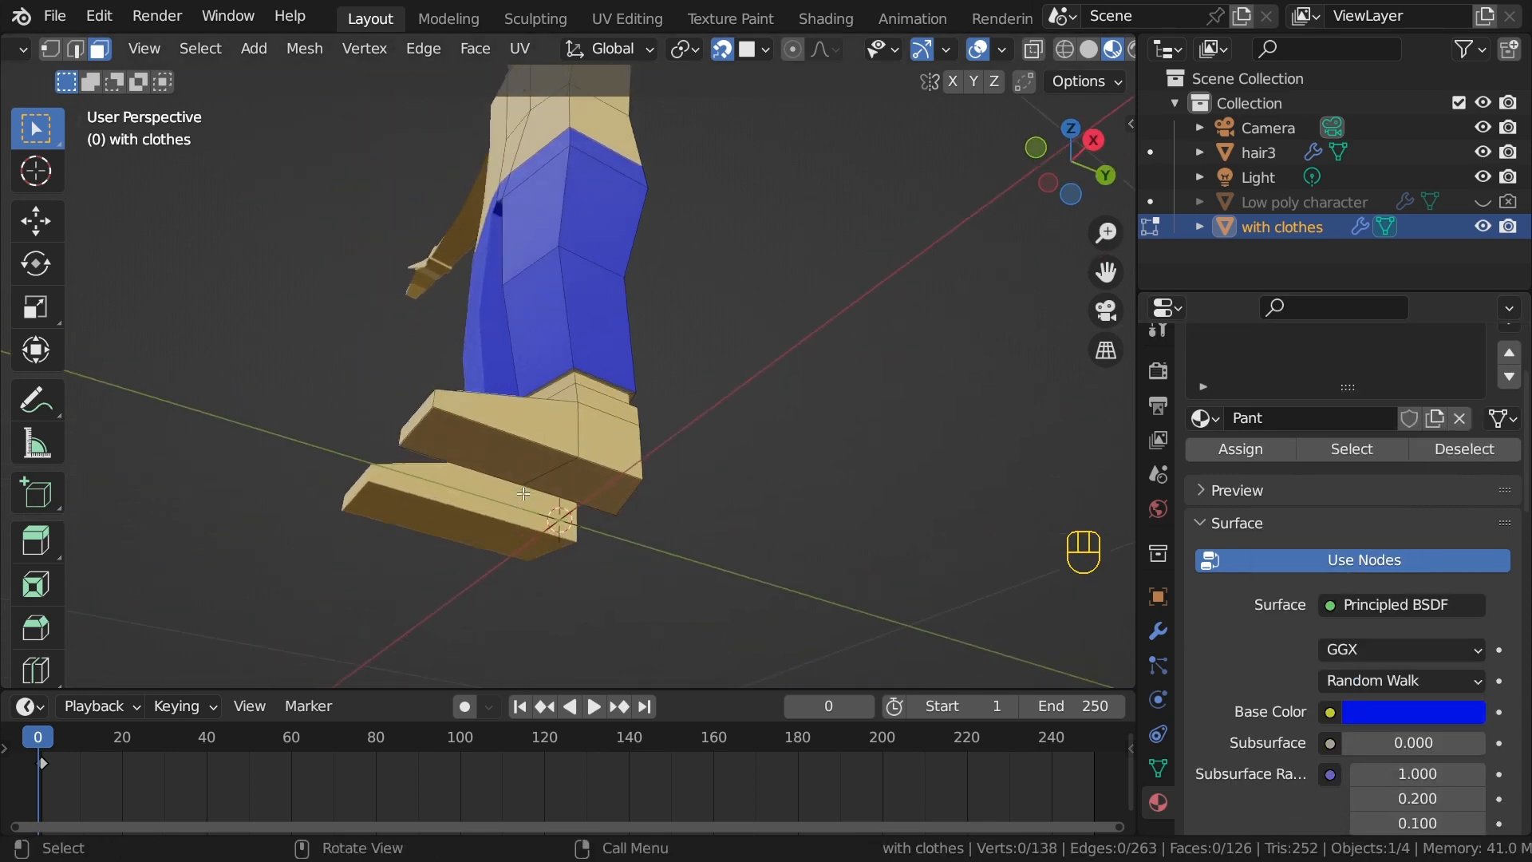
{"action": "scroll", "coordinate": [681, 423], "scroll_direction": "up", "scroll_amount": 9}
{"action": "middle_click_drag", "start_coordinate": [858, 411], "coordinate": [663, 442]}
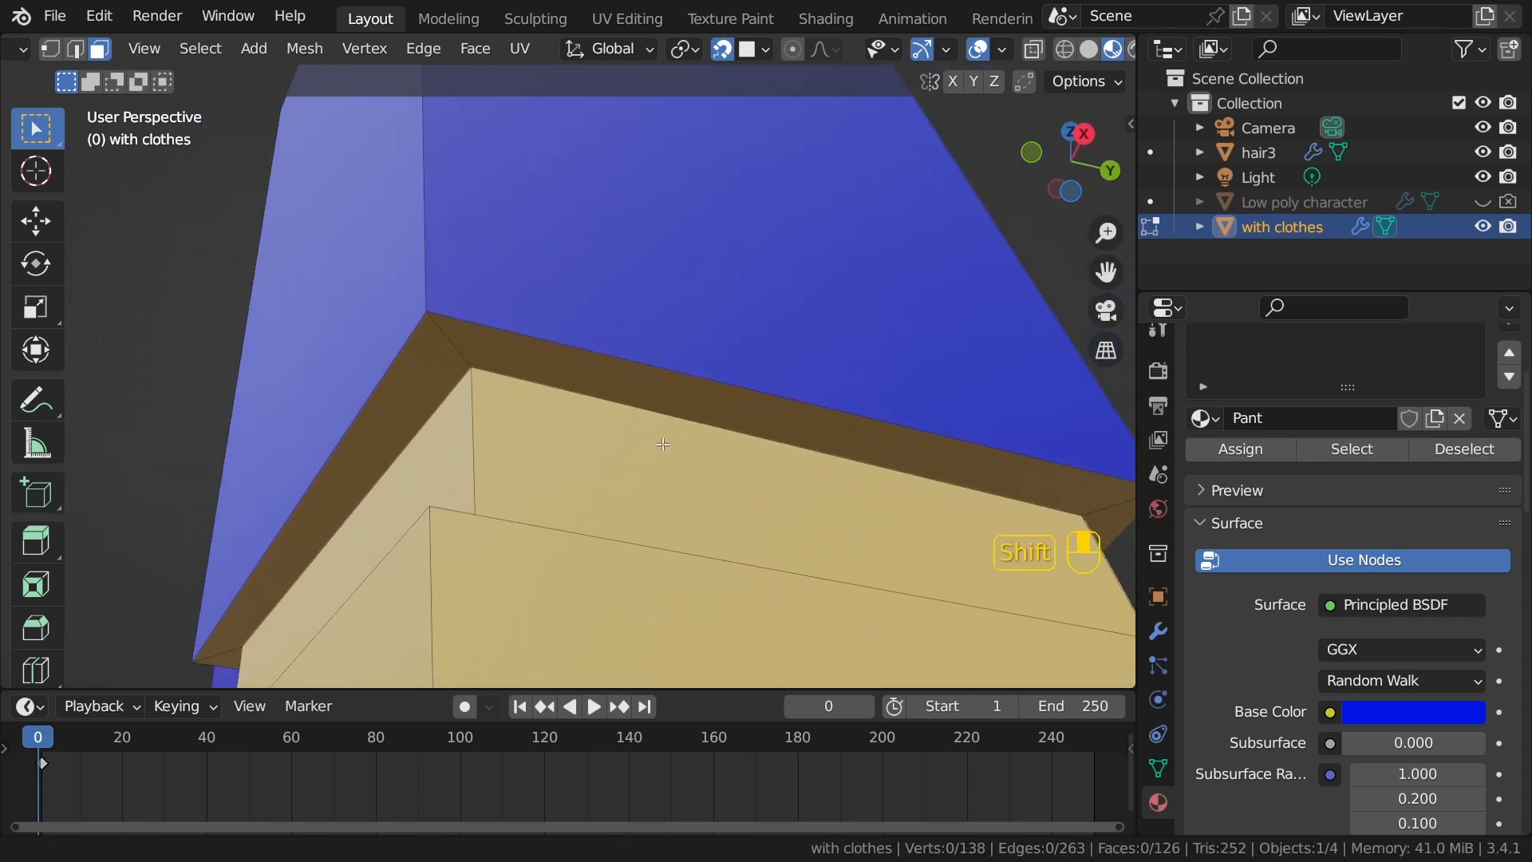
{"action": "left_click", "coordinate": [443, 345], "text": "alt"}
{"action": "scroll", "coordinate": [1279, 592], "scroll_direction": "up", "scroll_amount": 3}
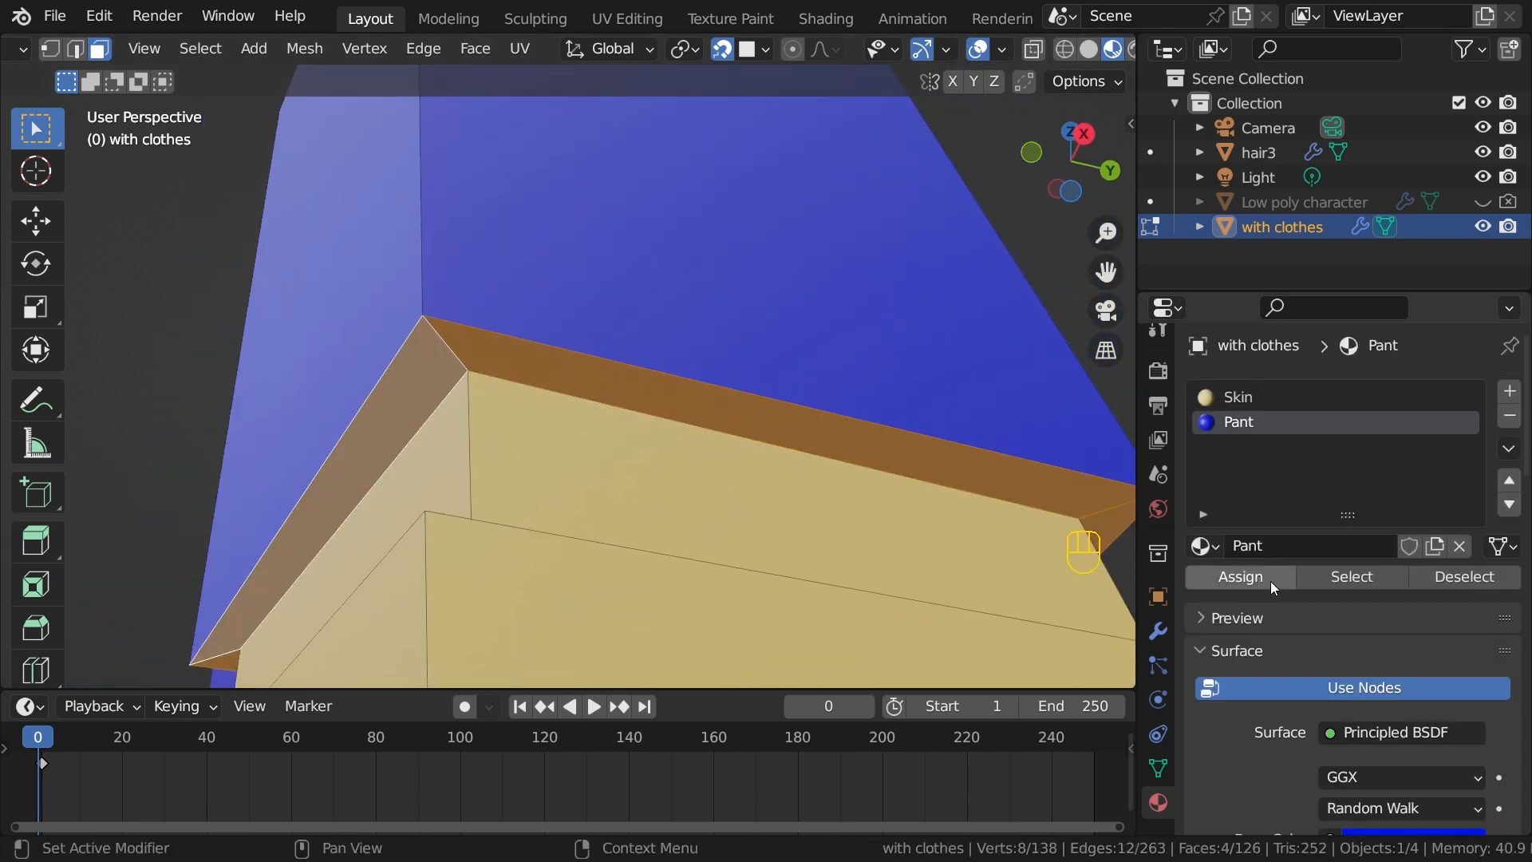
{"action": "left_click", "coordinate": [1270, 580]}
Step: Return to solid viewport shading in front view and set its color mode to Material
{"action": "mouse_move", "coordinate": [622, 463]}
{"action": "middle_mouse_down"}
{"action": "mouse_move", "coordinate": [589, 444]}
{"action": "mouse_move", "coordinate": [619, 444]}
{"action": "middle_mouse_up"}
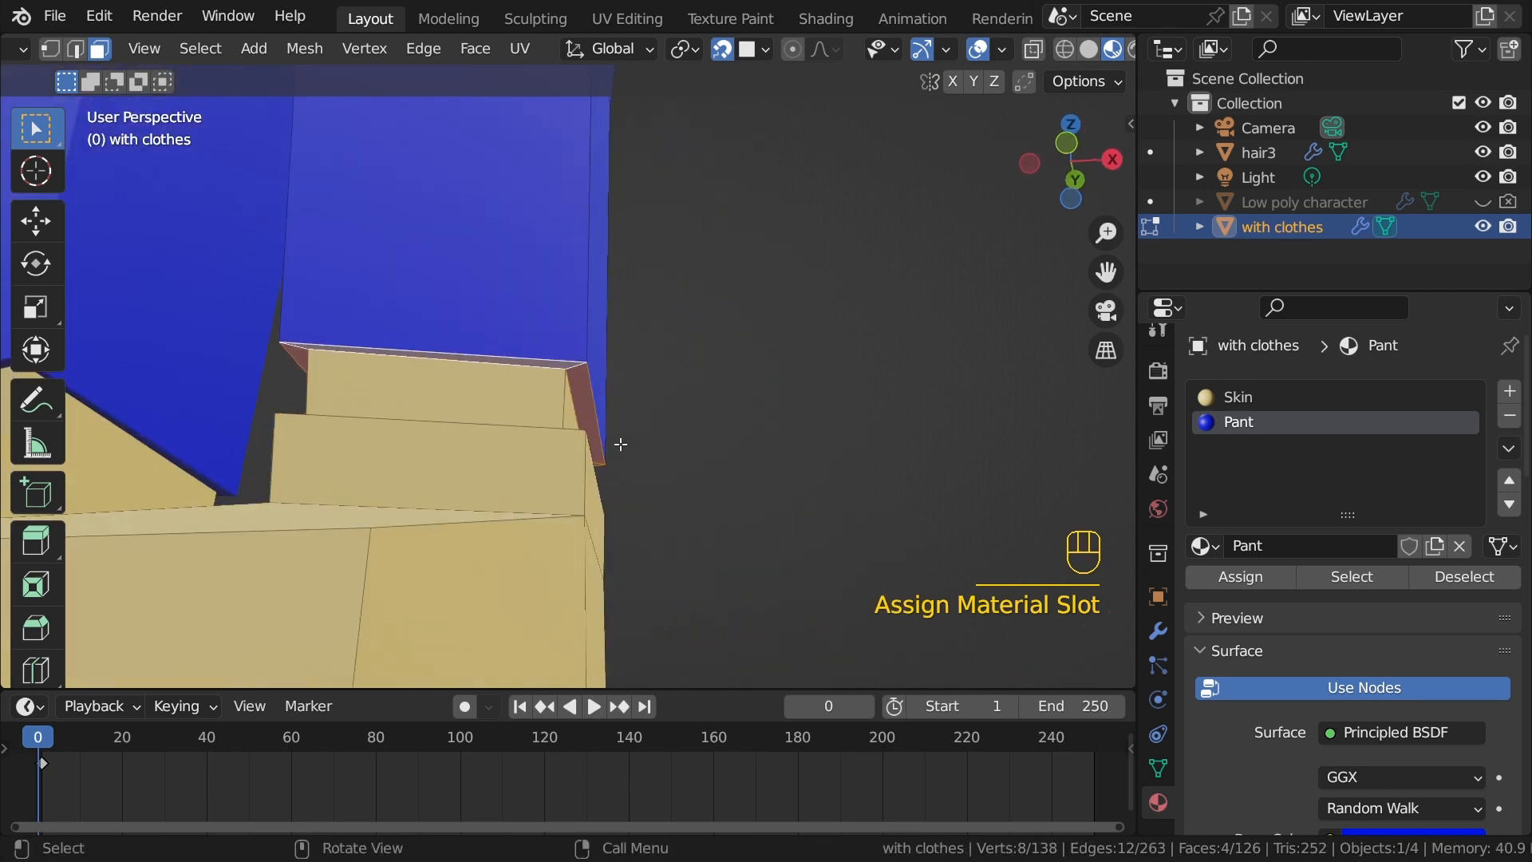
{"action": "scroll", "coordinate": [606, 383], "scroll_direction": "down", "scroll_amount": 8}
{"action": "middle_click_drag", "start_coordinate": [589, 314], "coordinate": [608, 606], "text": "shift"}
{"action": "middle_click_drag", "start_coordinate": [681, 287], "coordinate": [648, 521], "text": "shift"}
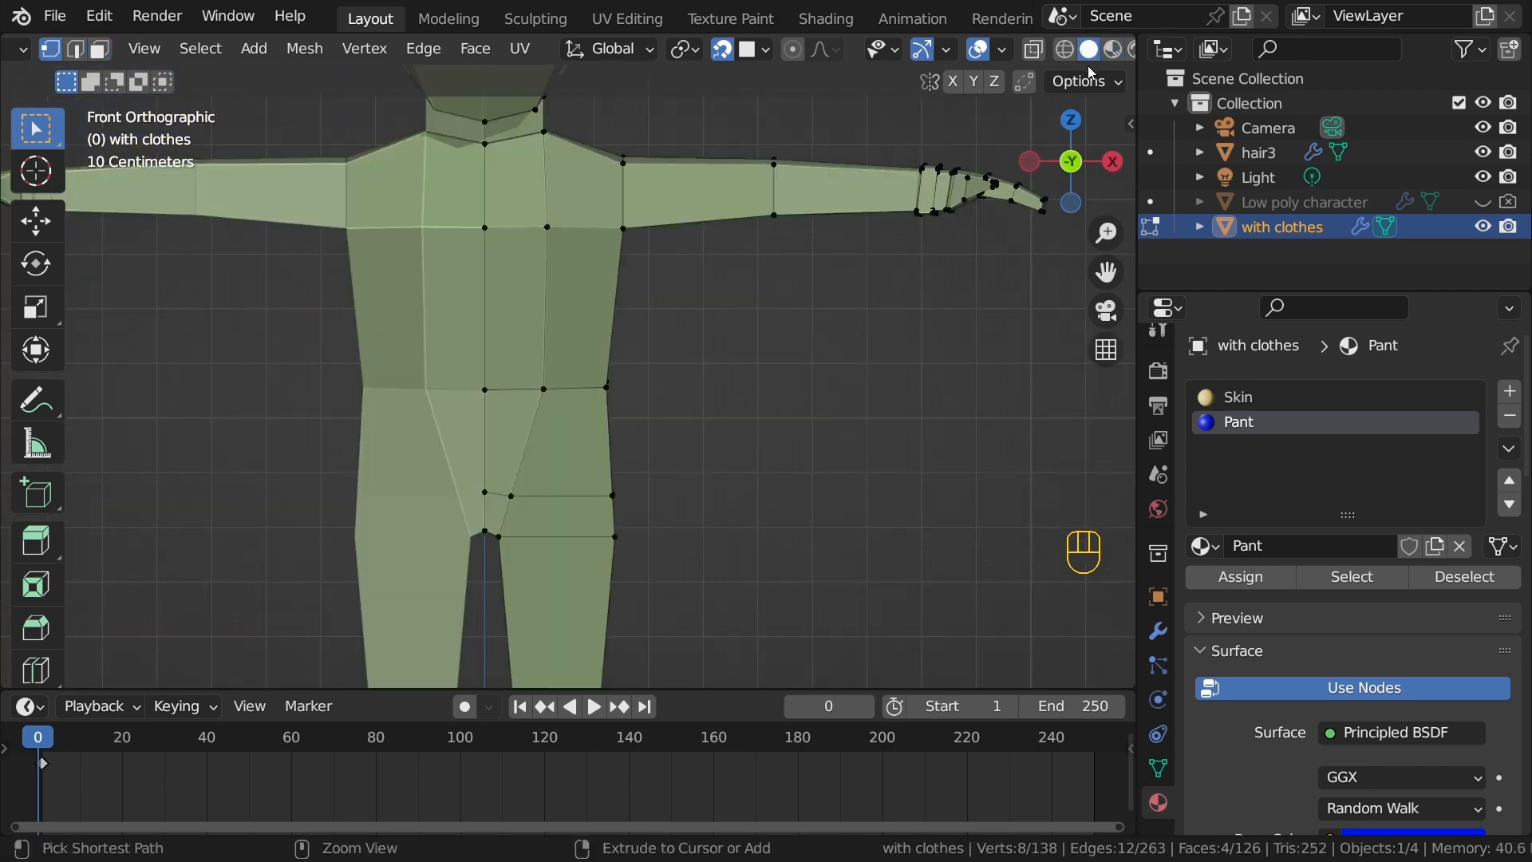
{"action": "scroll", "coordinate": [1110, 51], "scroll_direction": "down", "scroll_amount": 2}
{"action": "left_click", "coordinate": [1117, 51]}
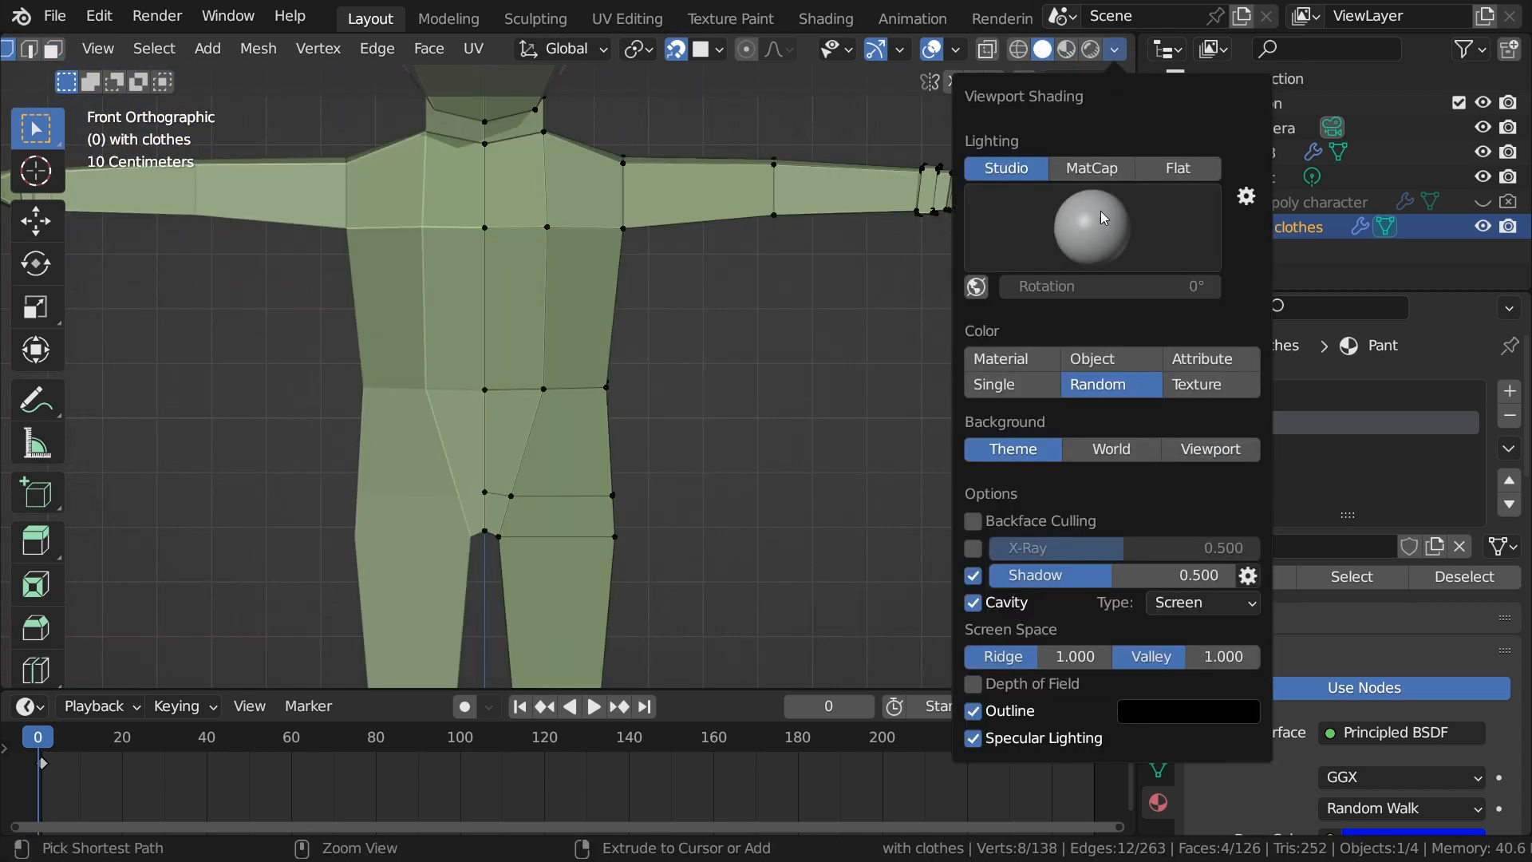
{"action": "left_click", "coordinate": [981, 367]}
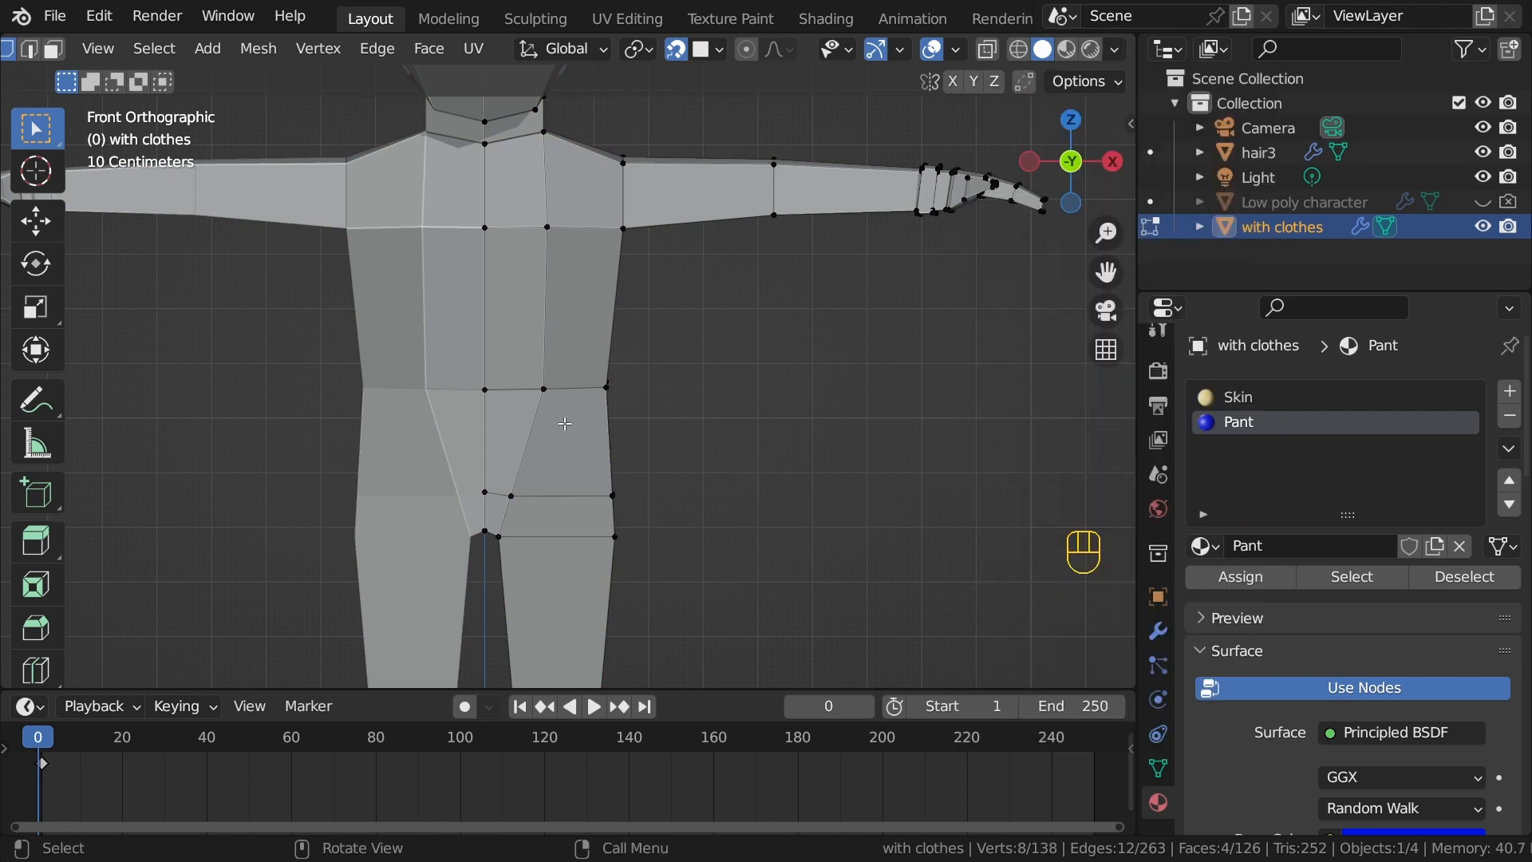
Step: Slide the front centre neckline vertex down the chest to form a V-shaped collar
{"action": "scroll", "coordinate": [565, 423], "scroll_direction": "up", "scroll_amount": 5}
{"action": "left_click", "coordinate": [447, 332]}
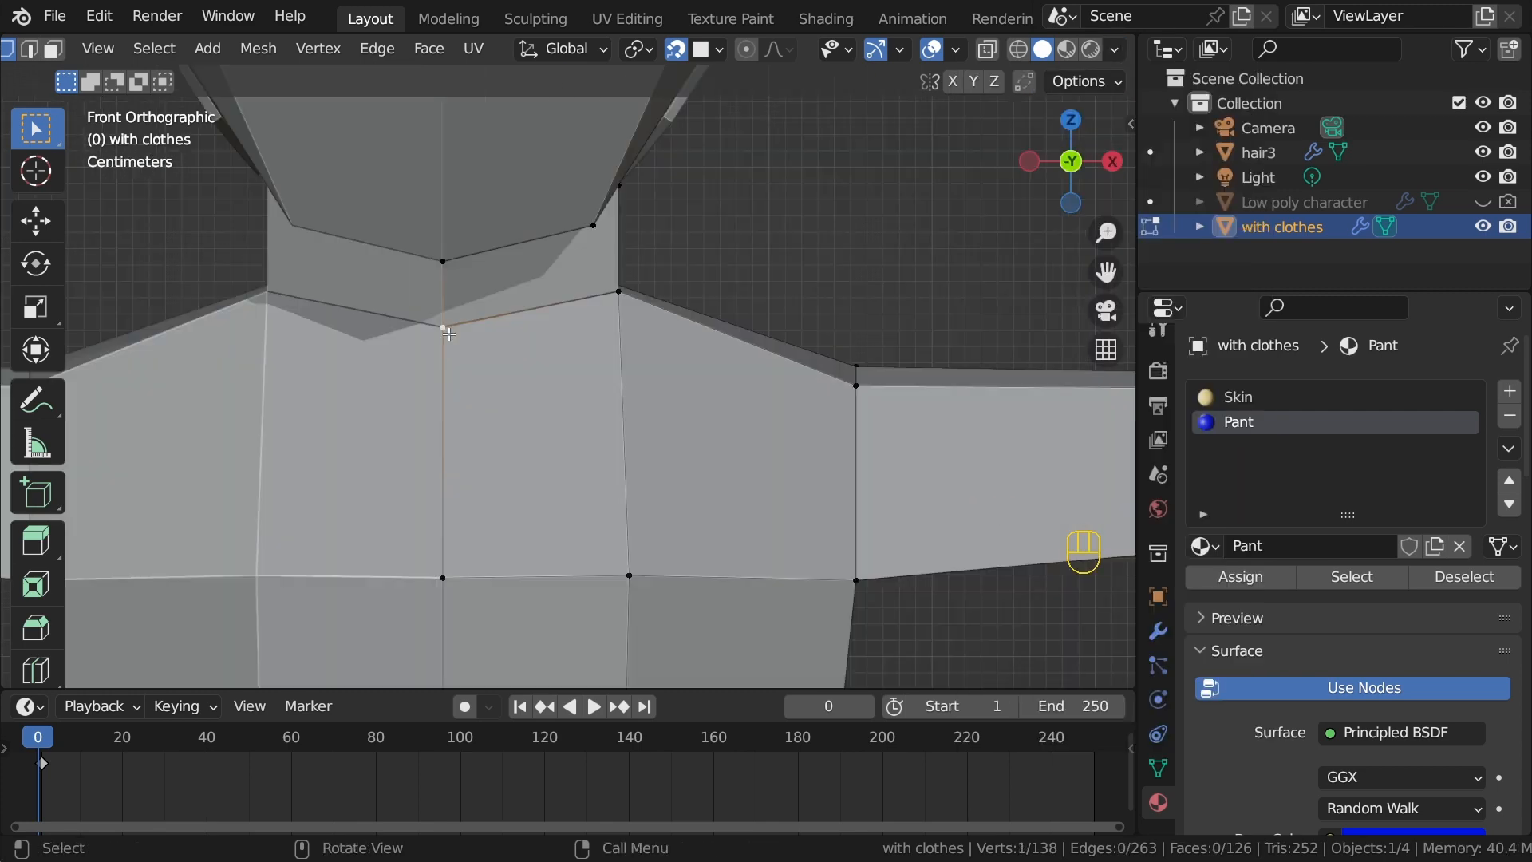
{"action": "key", "text": "g"}
{"action": "key", "text": "g"}
{"action": "left_click", "coordinate": [507, 358]}
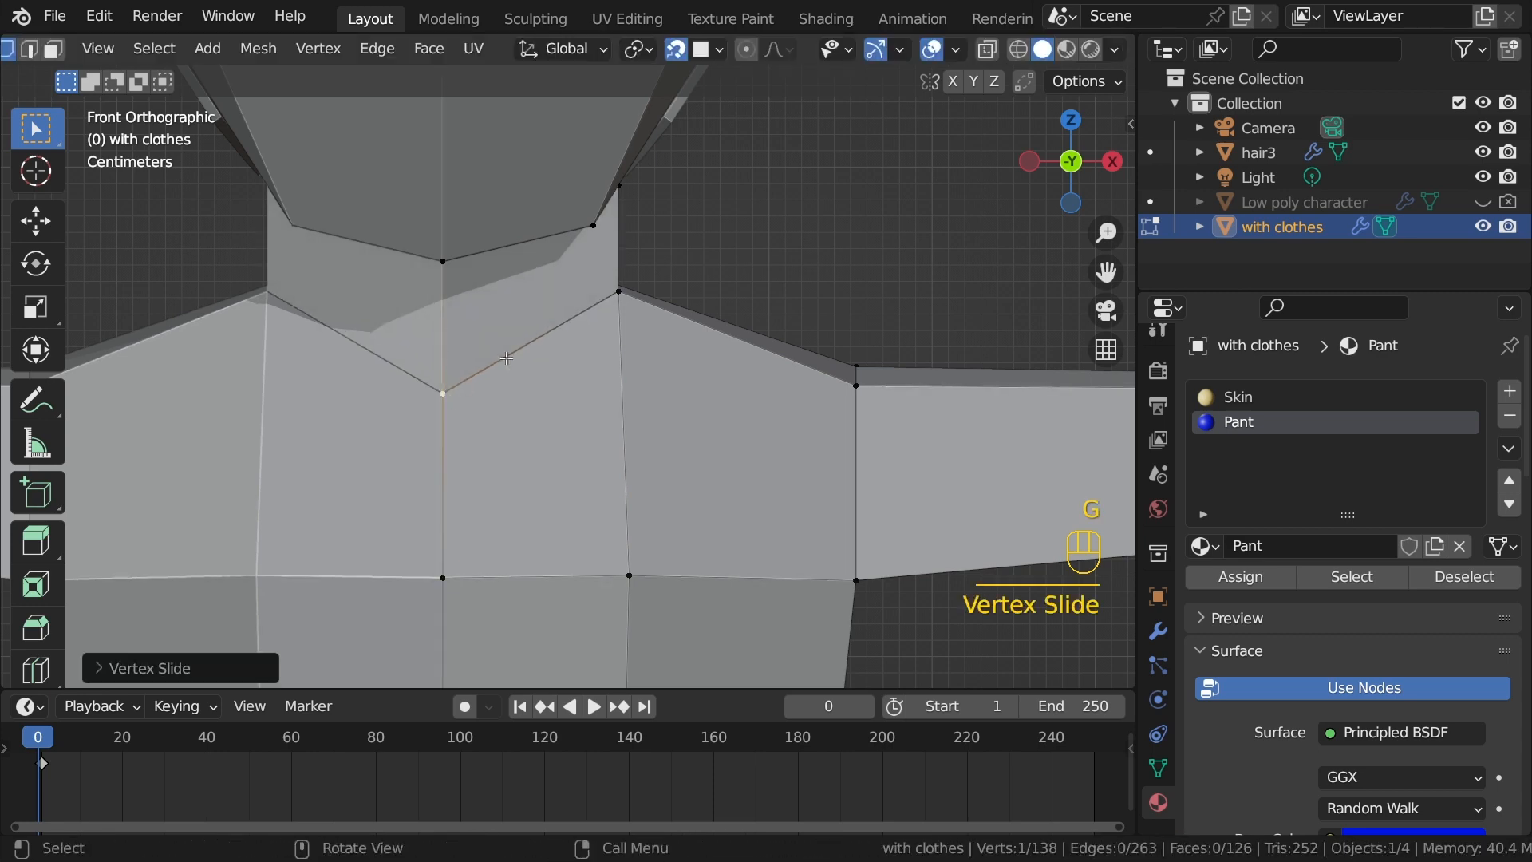
Step: Slide the neckline's side vertices and back centre vertex down along their edges to lower the collar around the neck
{"action": "left_click", "coordinate": [618, 292]}
{"action": "key", "text": "g"}
{"action": "key", "text": "g"}
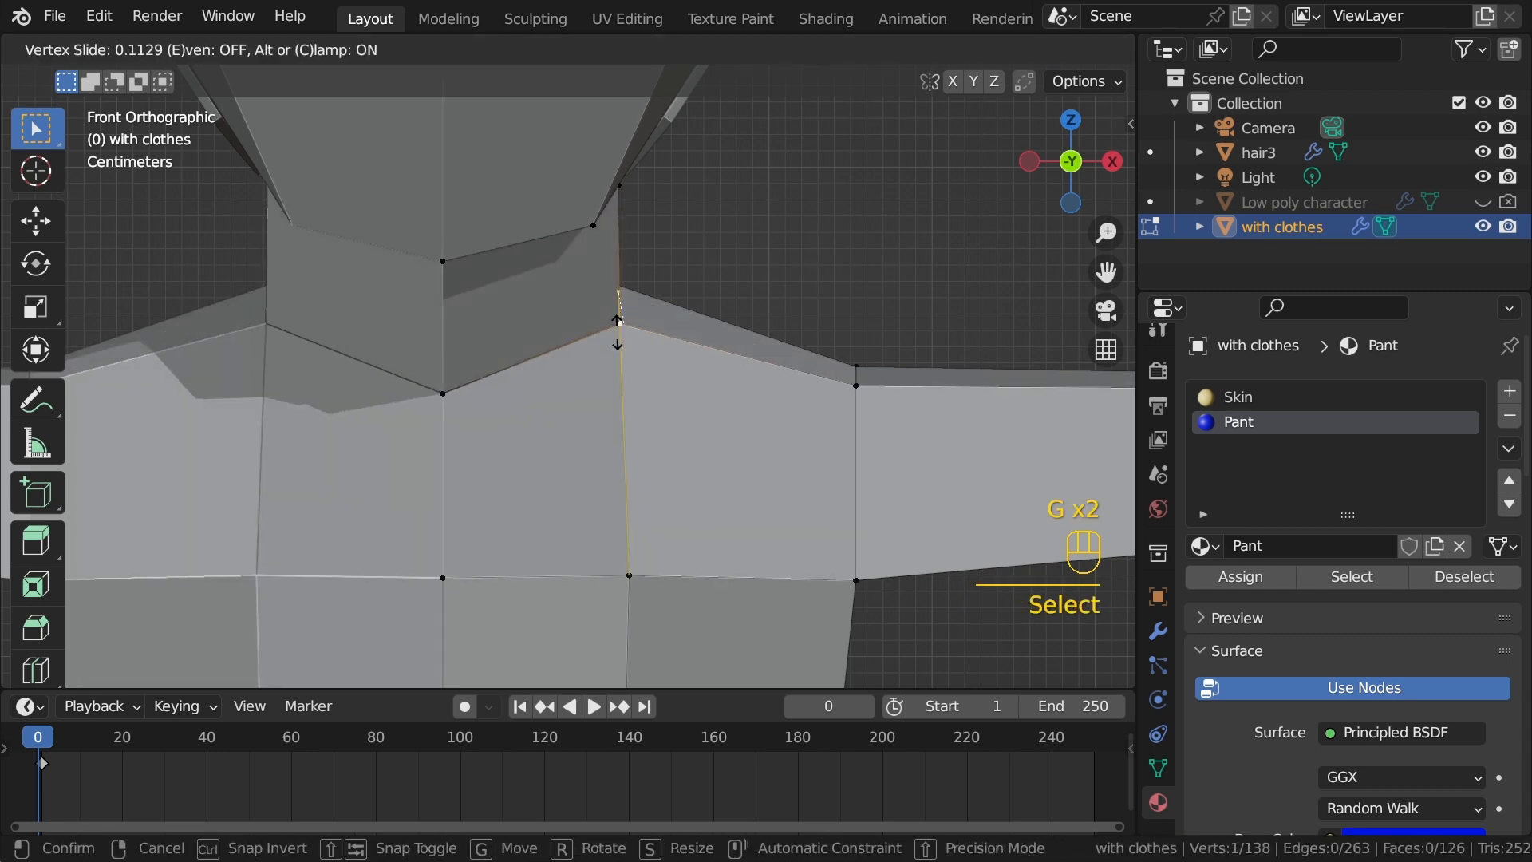
{"action": "middle_click_drag", "start_coordinate": [749, 289], "coordinate": [865, 359]}
{"action": "left_click", "coordinate": [853, 418]}
{"action": "left_click", "coordinate": [878, 342]}
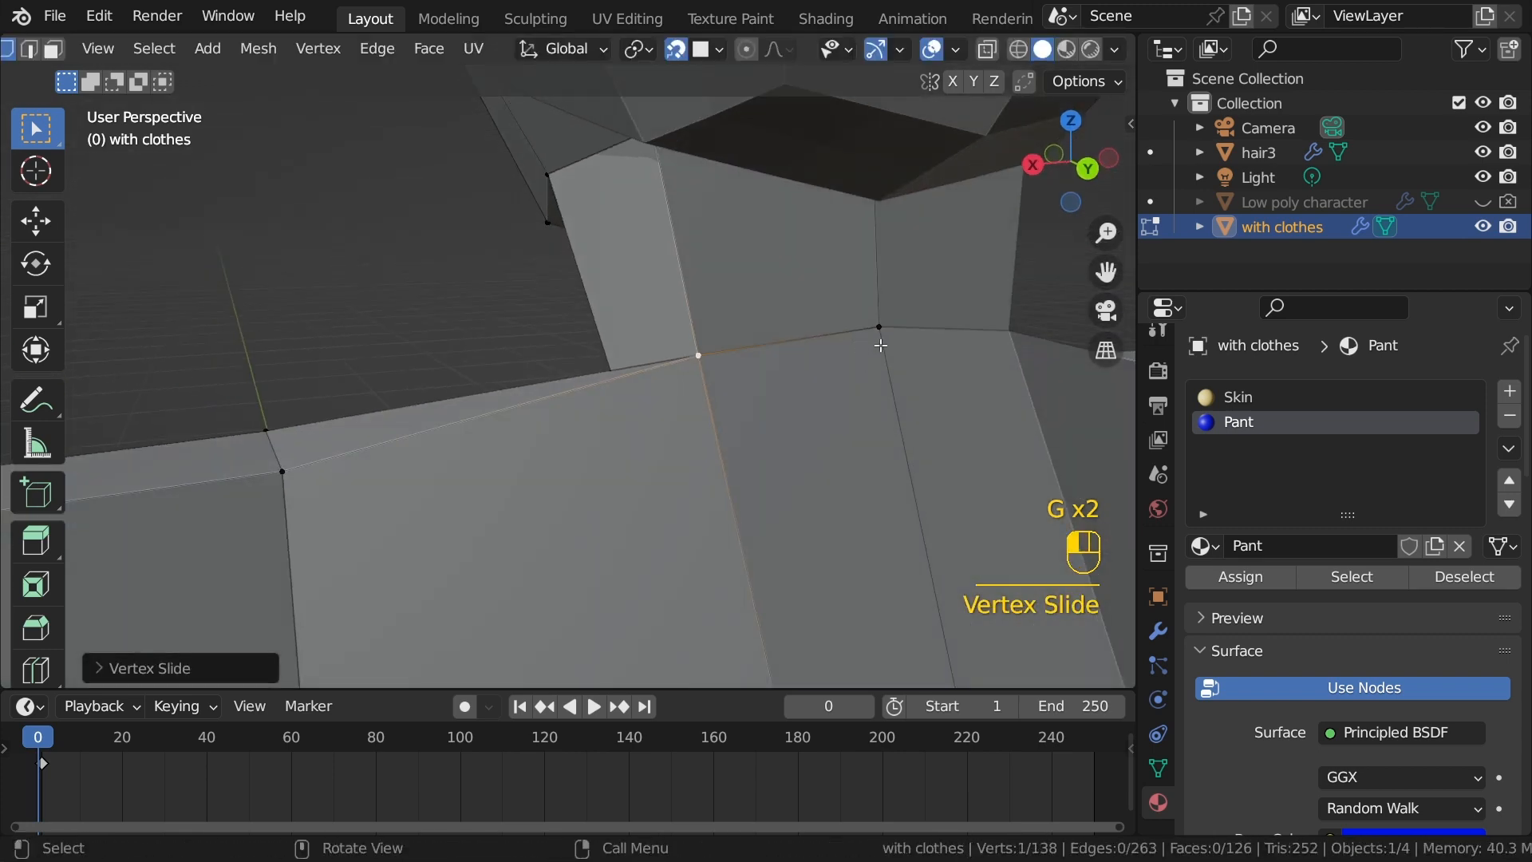
{"action": "key", "text": "g"}
{"action": "key", "text": "g"}
{"action": "left_click", "coordinate": [884, 394]}
Step: Select the shirt faces through the mesh, covering the torso from neckline to hip loop and the +X arm up to the sleeve cuff
{"action": "key", "text": "3"}
{"action": "key", "text": "alt+z"}
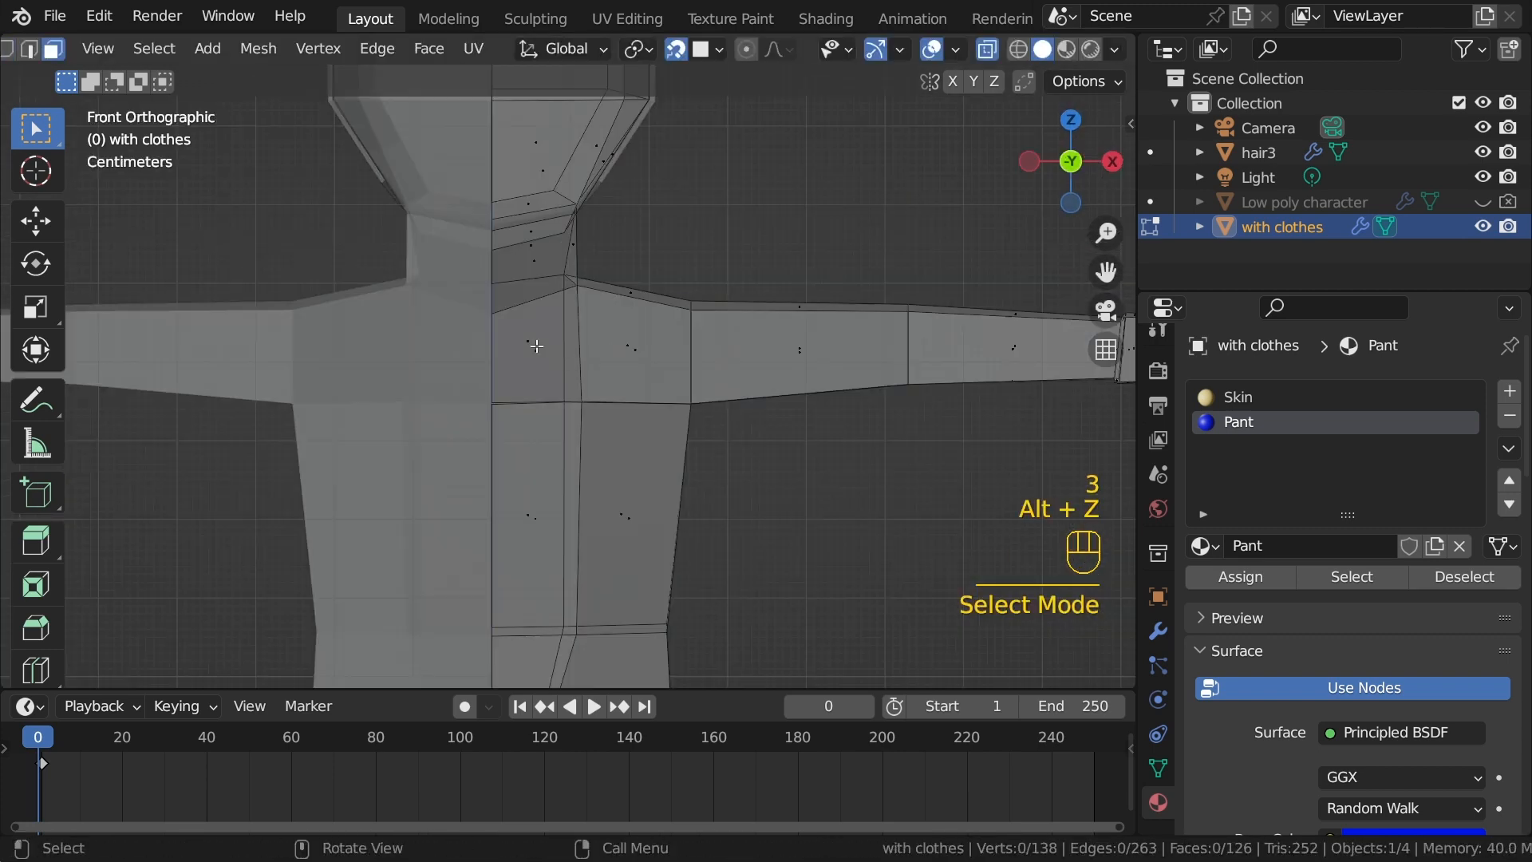
{"action": "left_click_drag", "start_coordinate": [517, 323], "coordinate": [656, 453]}
{"action": "left_click", "coordinate": [631, 293], "text": "shift"}
{"action": "middle_click_drag", "start_coordinate": [708, 355], "coordinate": [556, 359], "text": "shift"}
{"action": "left_click_drag", "start_coordinate": [547, 250], "coordinate": [911, 507], "text": "shift"}
{"action": "middle_click_drag", "start_coordinate": [842, 454], "coordinate": [906, 288], "text": "shift"}
{"action": "left_click_drag", "start_coordinate": [419, 307], "coordinate": [636, 466], "text": "shift"}
{"action": "middle_click_drag", "start_coordinate": [636, 466], "coordinate": [763, 316], "text": "shift"}
{"action": "left_click_drag", "start_coordinate": [526, 342], "coordinate": [889, 428], "text": "shift"}
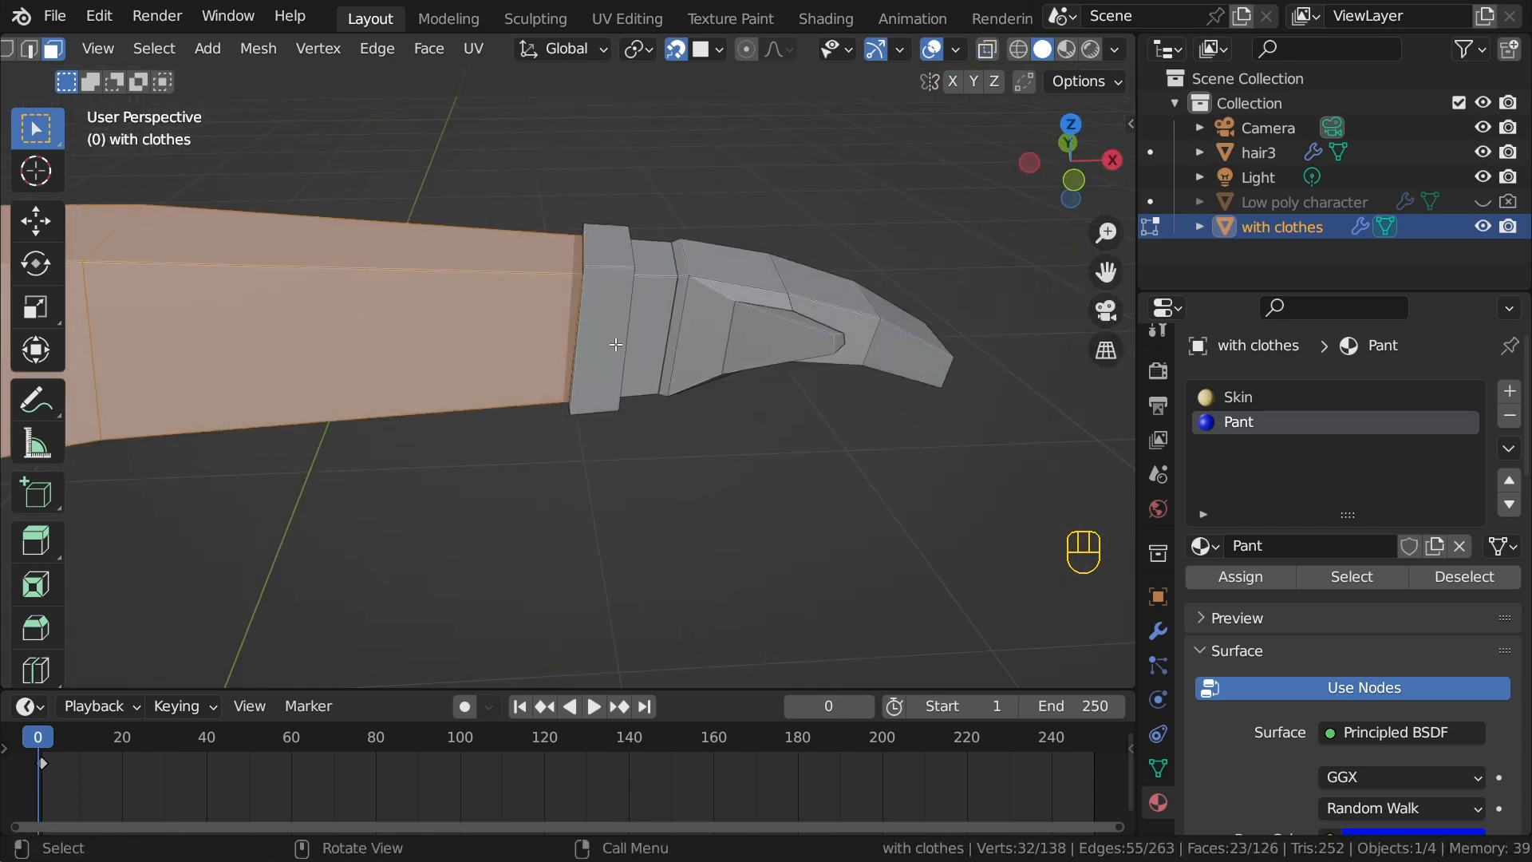
Step: Add the sleeve cuff's outer band and both of its side face rings to the shirt selection
{"action": "scroll", "coordinate": [615, 342], "scroll_direction": "up", "scroll_amount": 3}
{"action": "middle_click_drag", "start_coordinate": [656, 285], "coordinate": [664, 349], "text": "shift"}
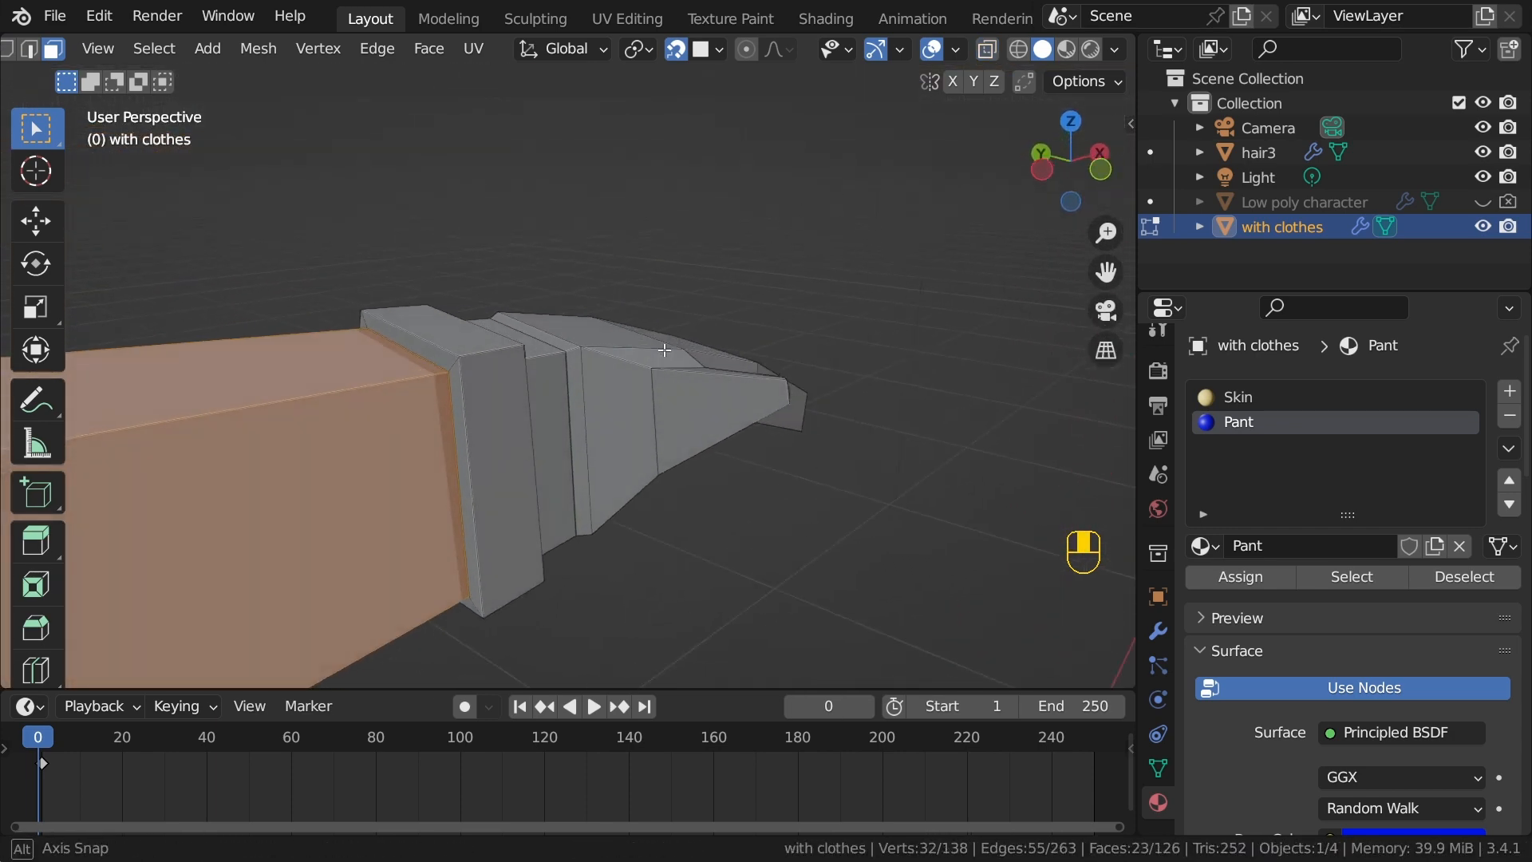
{"action": "left_click", "coordinate": [486, 348], "text": "alt+shift"}
{"action": "middle_click_drag", "start_coordinate": [450, 338], "coordinate": [599, 365]}
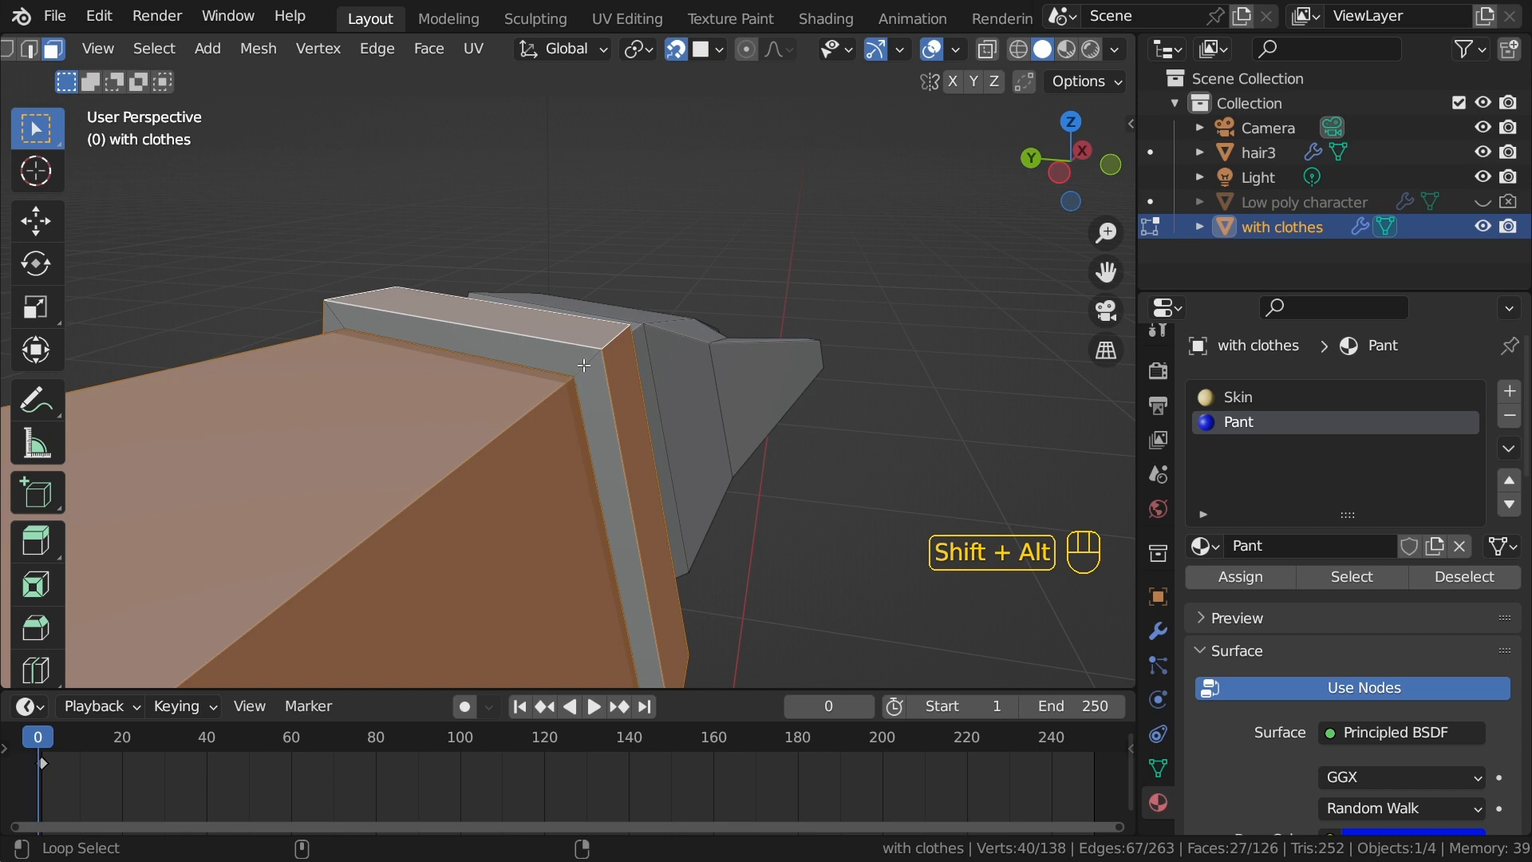
{"action": "left_click", "coordinate": [584, 364], "text": "alt+shift"}
{"action": "middle_click_drag", "start_coordinate": [769, 417], "coordinate": [580, 410]}
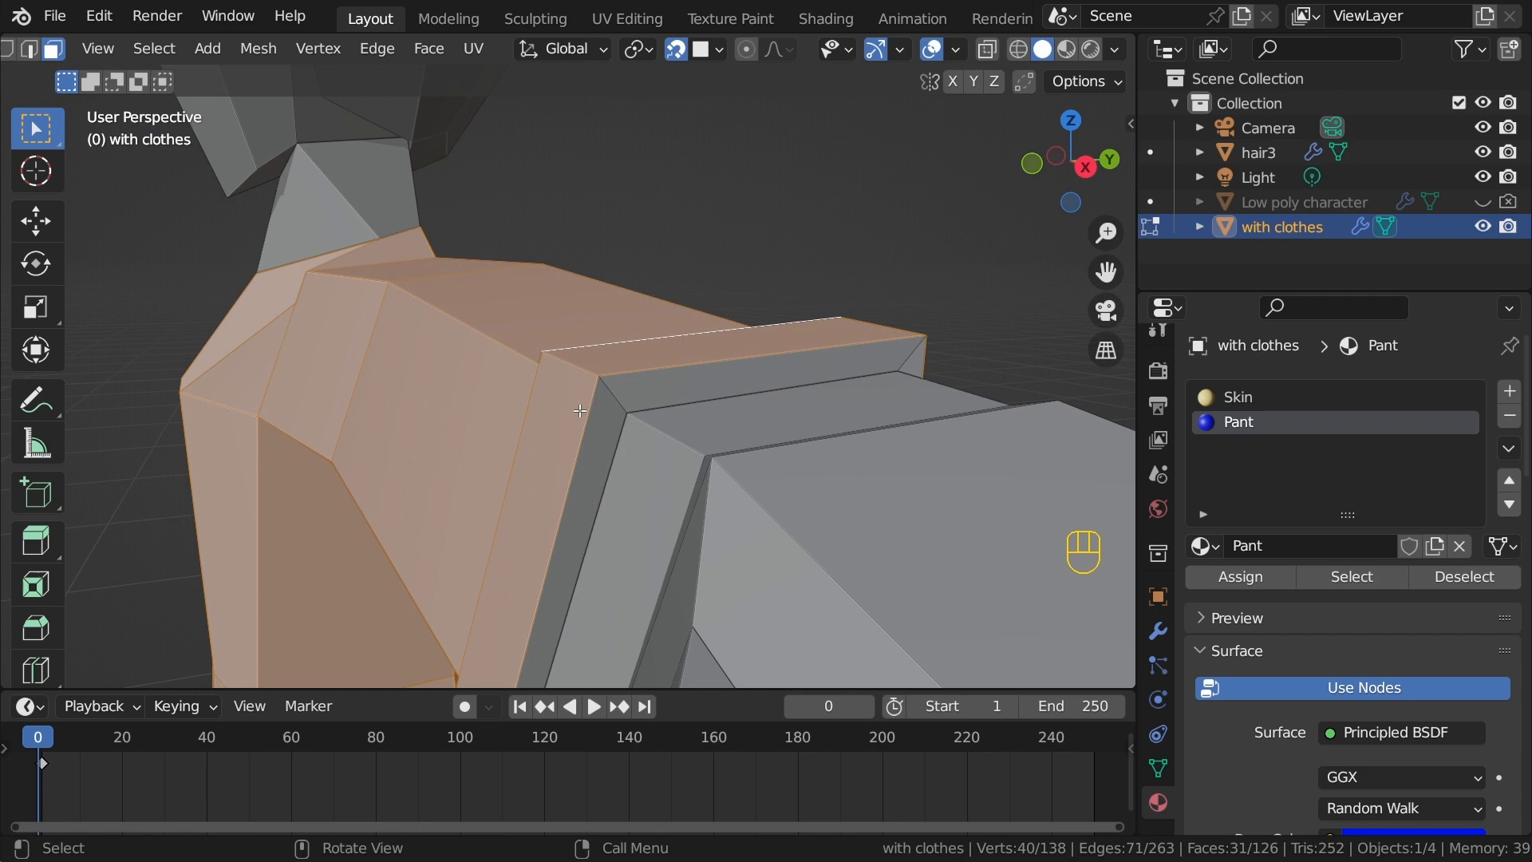
{"action": "left_click", "coordinate": [616, 391], "text": "alt+shift"}
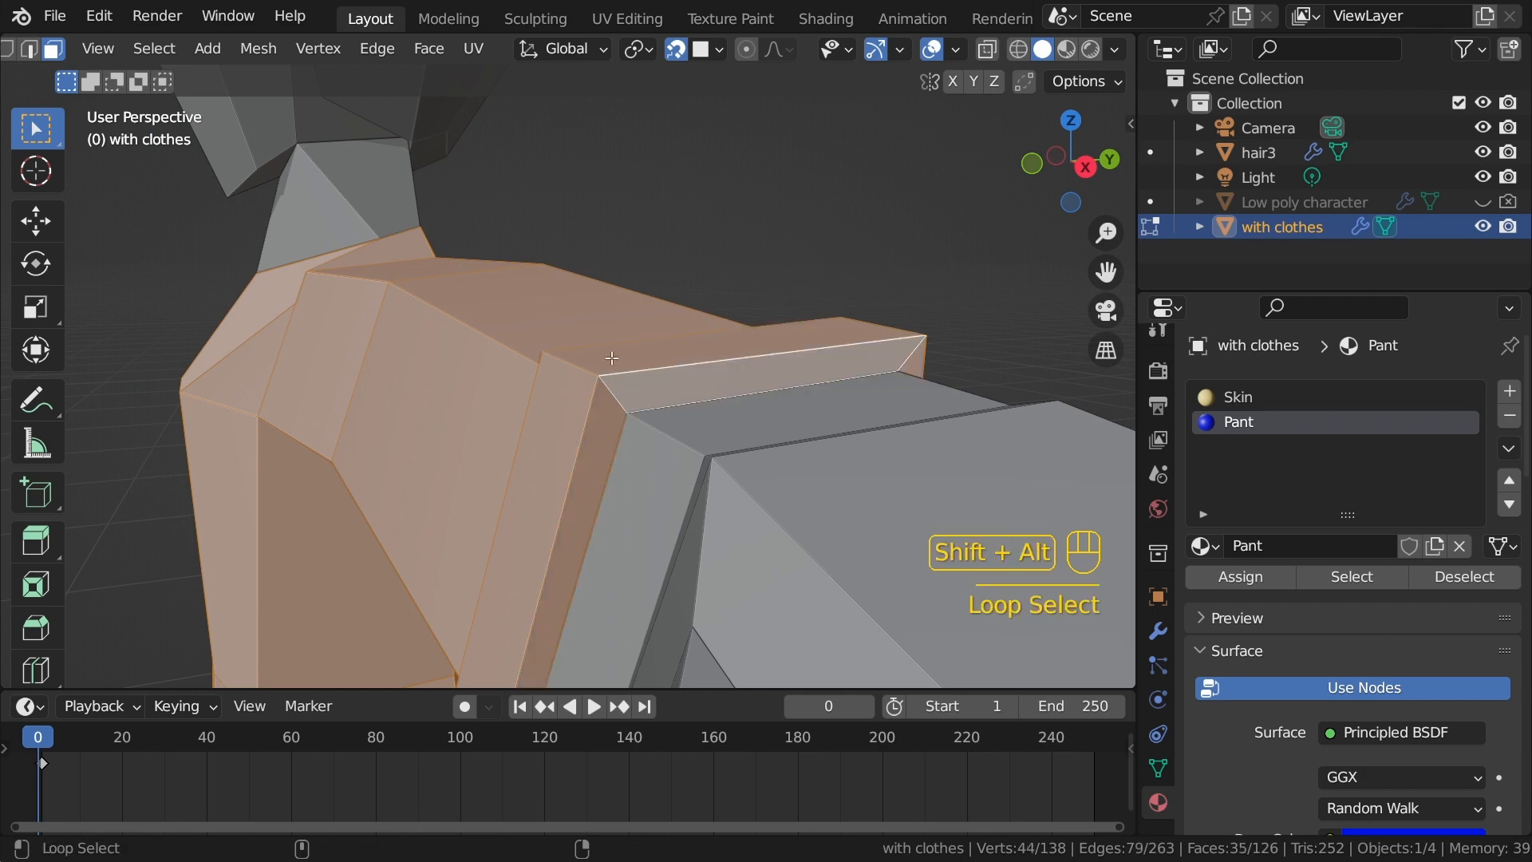
Step: Add a new material slot, assign its new material to the selected shirt faces, and name it Shirt
{"action": "scroll", "coordinate": [611, 358], "scroll_direction": "down", "scroll_amount": 5}
{"action": "middle_click_drag", "start_coordinate": [611, 358], "coordinate": [479, 364], "text": "alt"}
{"action": "middle_click_drag", "start_coordinate": [268, 566], "coordinate": [557, 416], "text": "shift"}
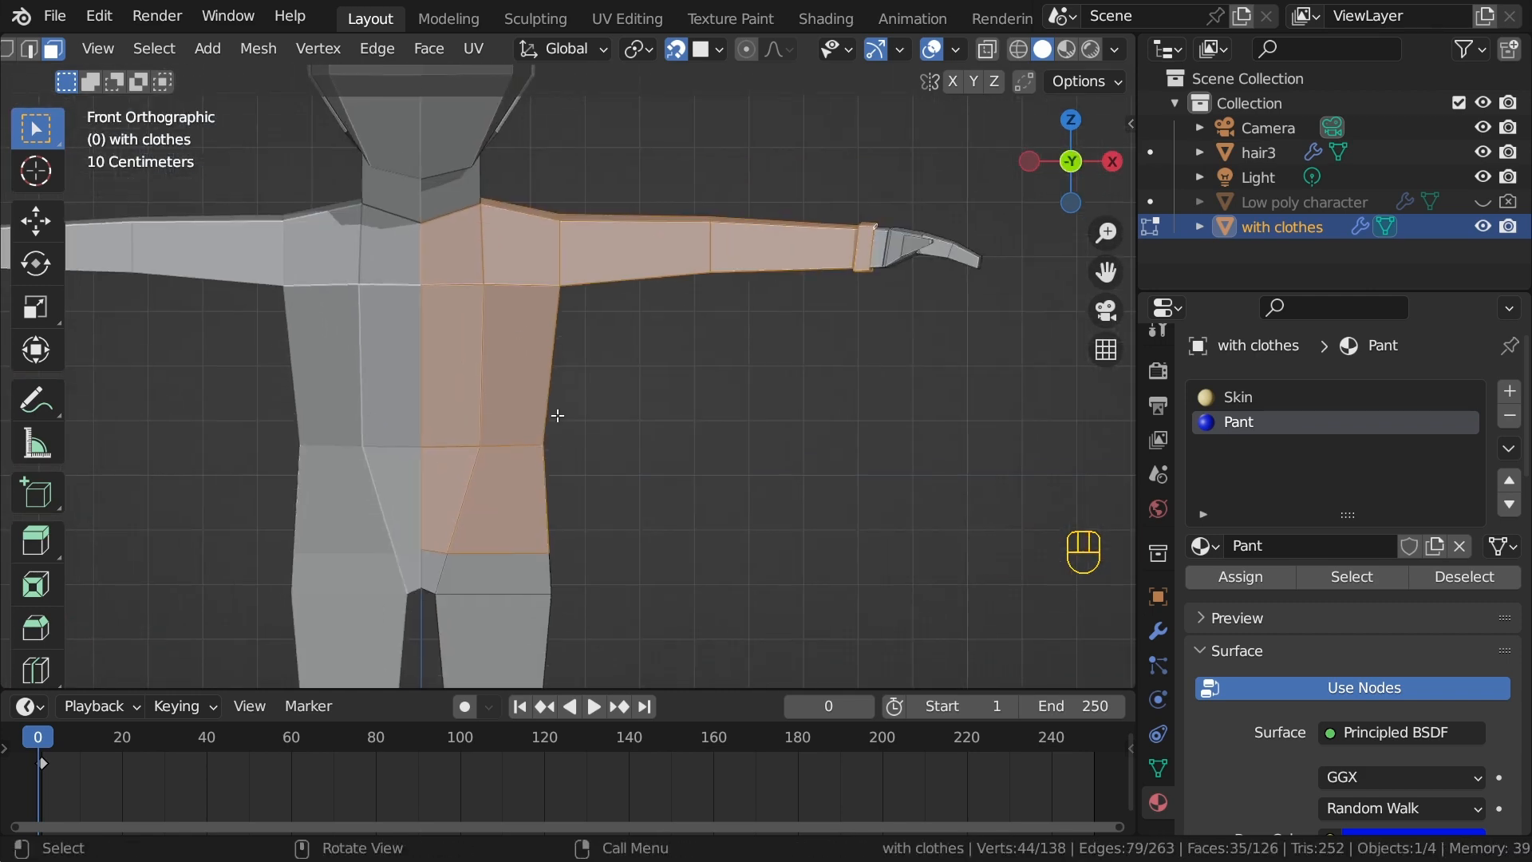
{"action": "left_click", "coordinate": [1509, 391]}
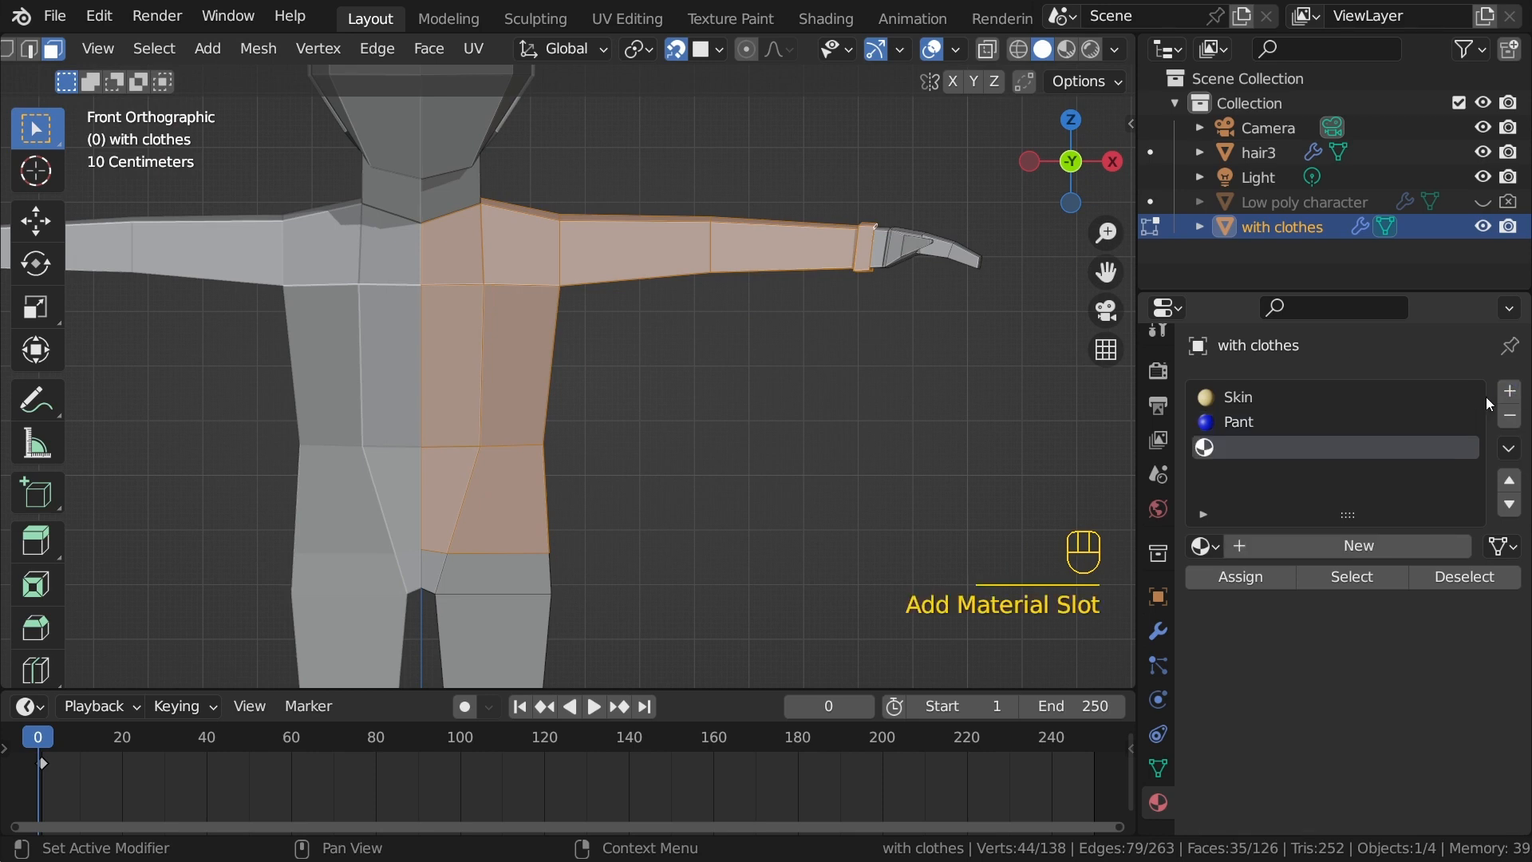
{"action": "left_click", "coordinate": [1329, 537]}
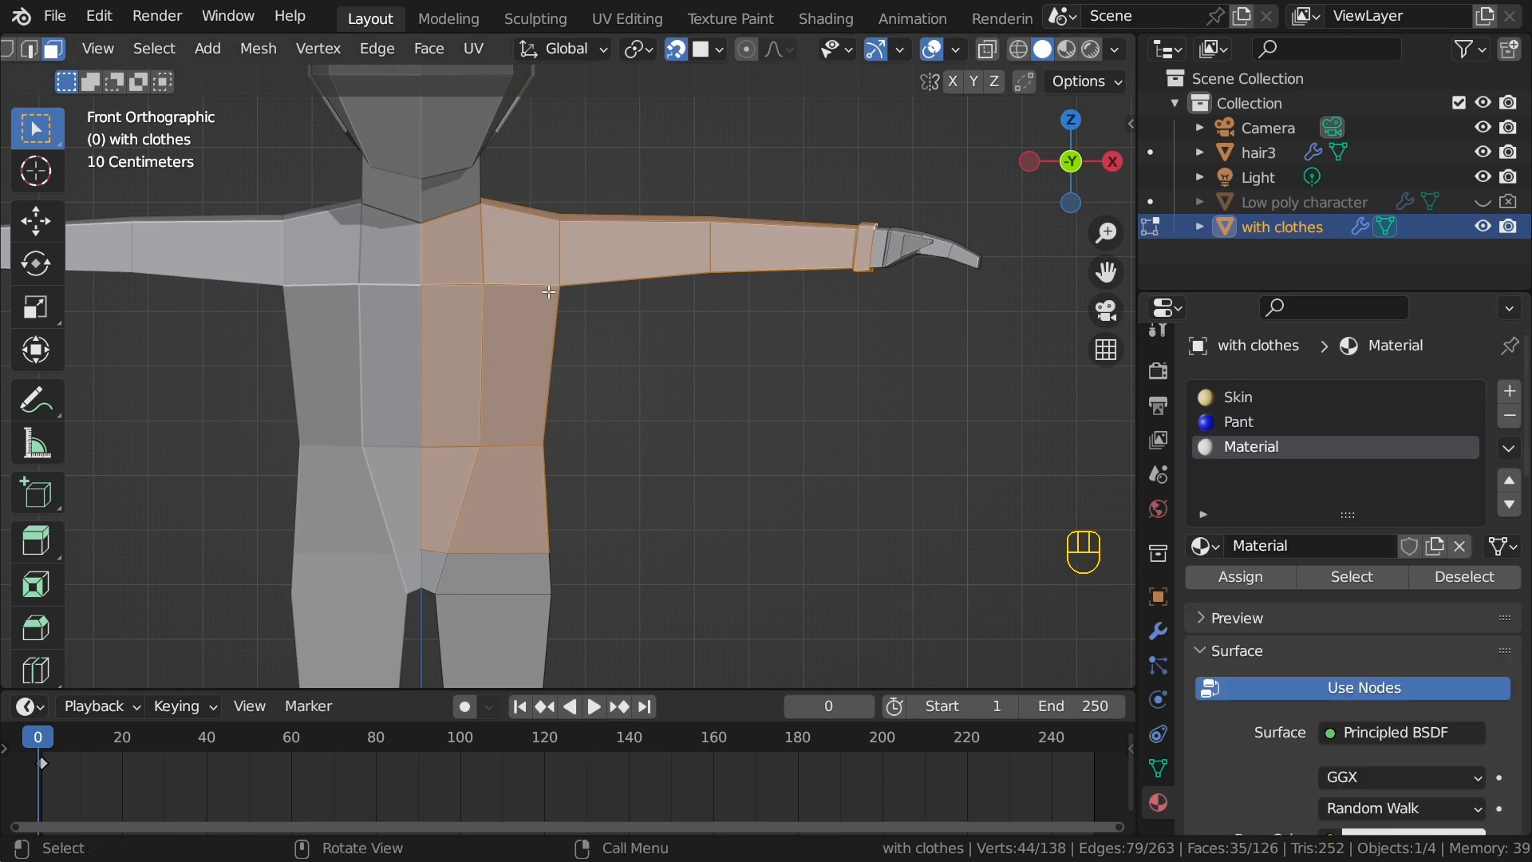
{"action": "left_click", "coordinate": [1264, 582]}
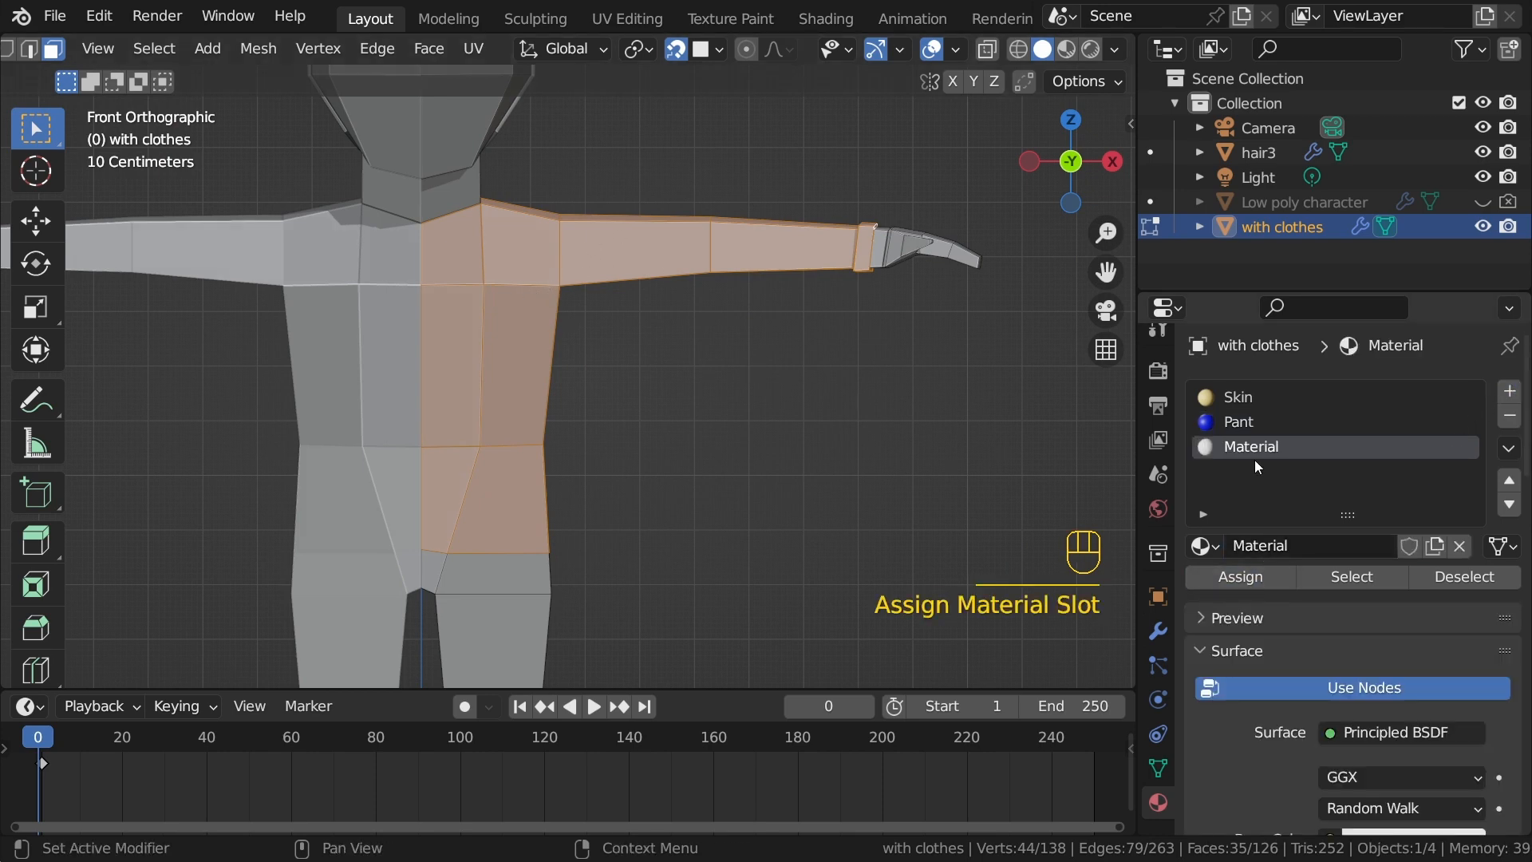
{"action": "double_click", "coordinate": [1258, 447]}
{"action": "type", "text": "Shirt"}
{"action": "key", "text": "Return"}
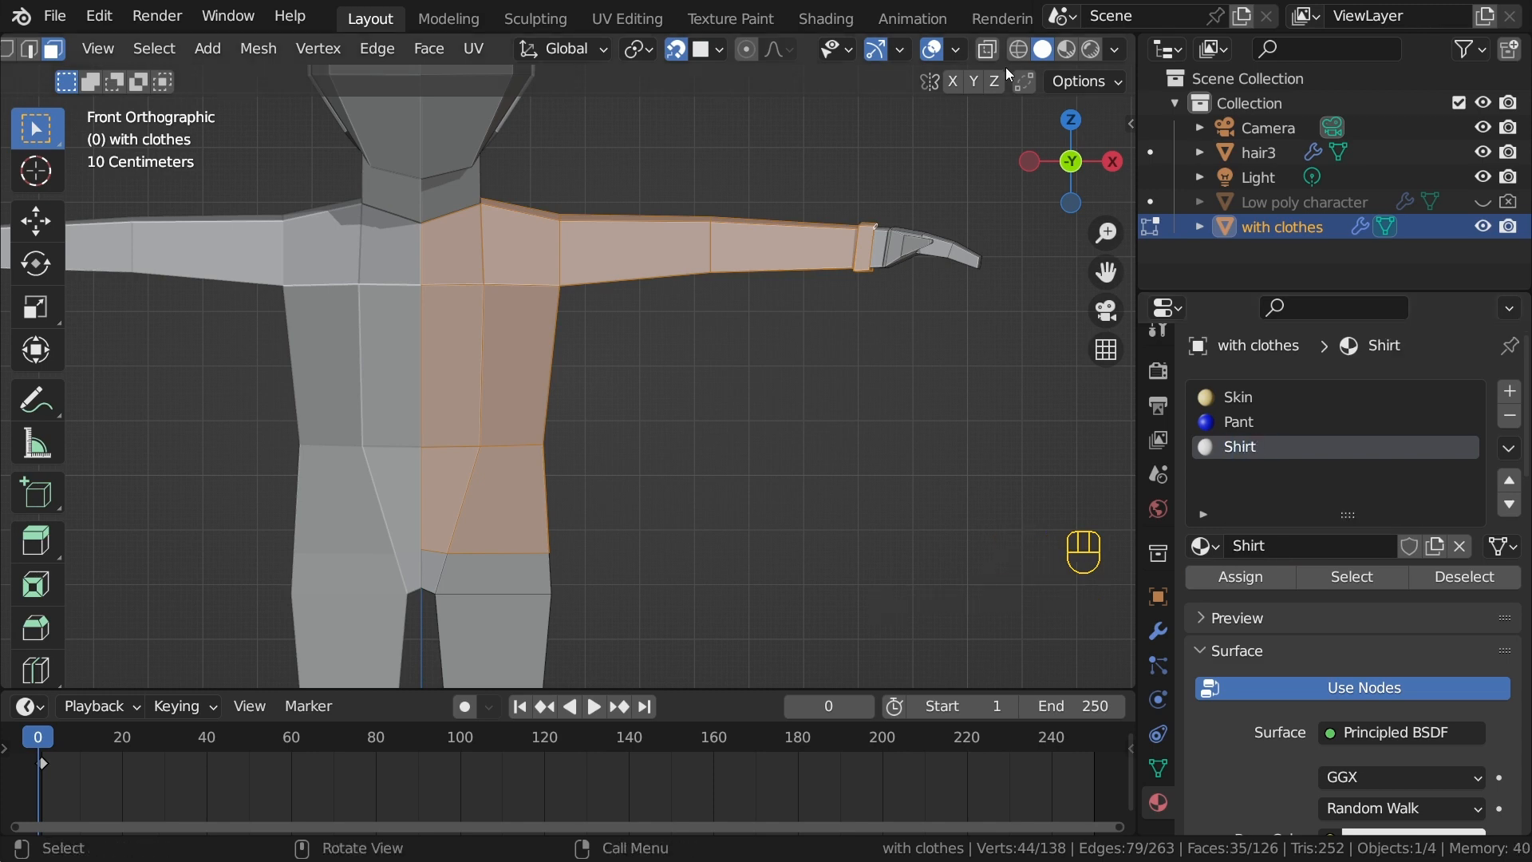
Step: Display the model in material preview and set the Shirt material's base color to red
{"action": "left_click", "coordinate": [1061, 57]}
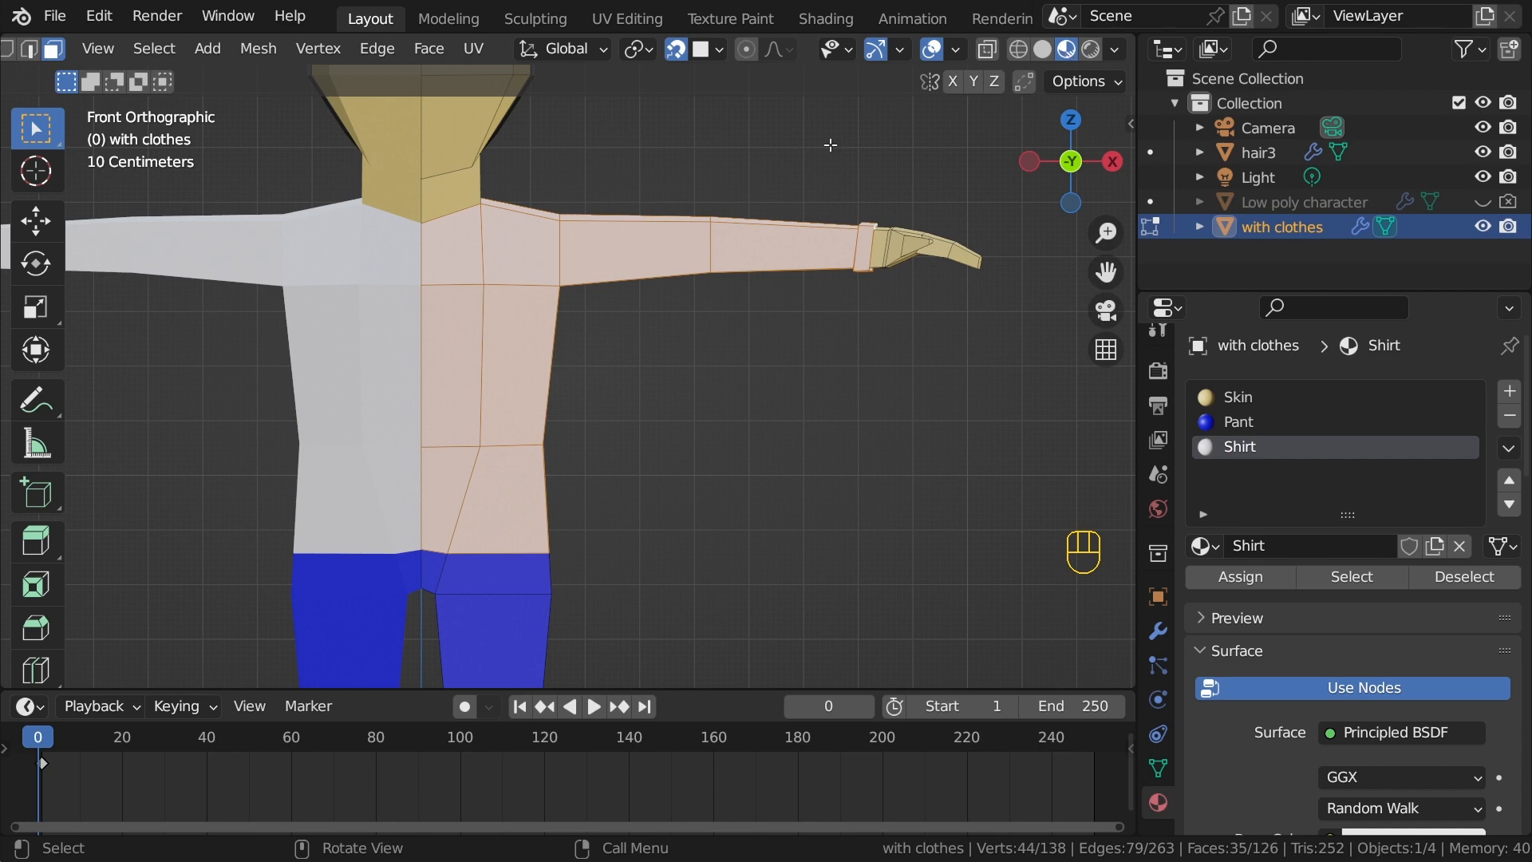
{"action": "scroll", "coordinate": [674, 238], "scroll_direction": "down", "scroll_amount": 4}
{"action": "scroll", "coordinate": [632, 318], "scroll_direction": "up", "scroll_amount": 1}
{"action": "scroll", "coordinate": [1390, 675], "scroll_direction": "down", "scroll_amount": 5}
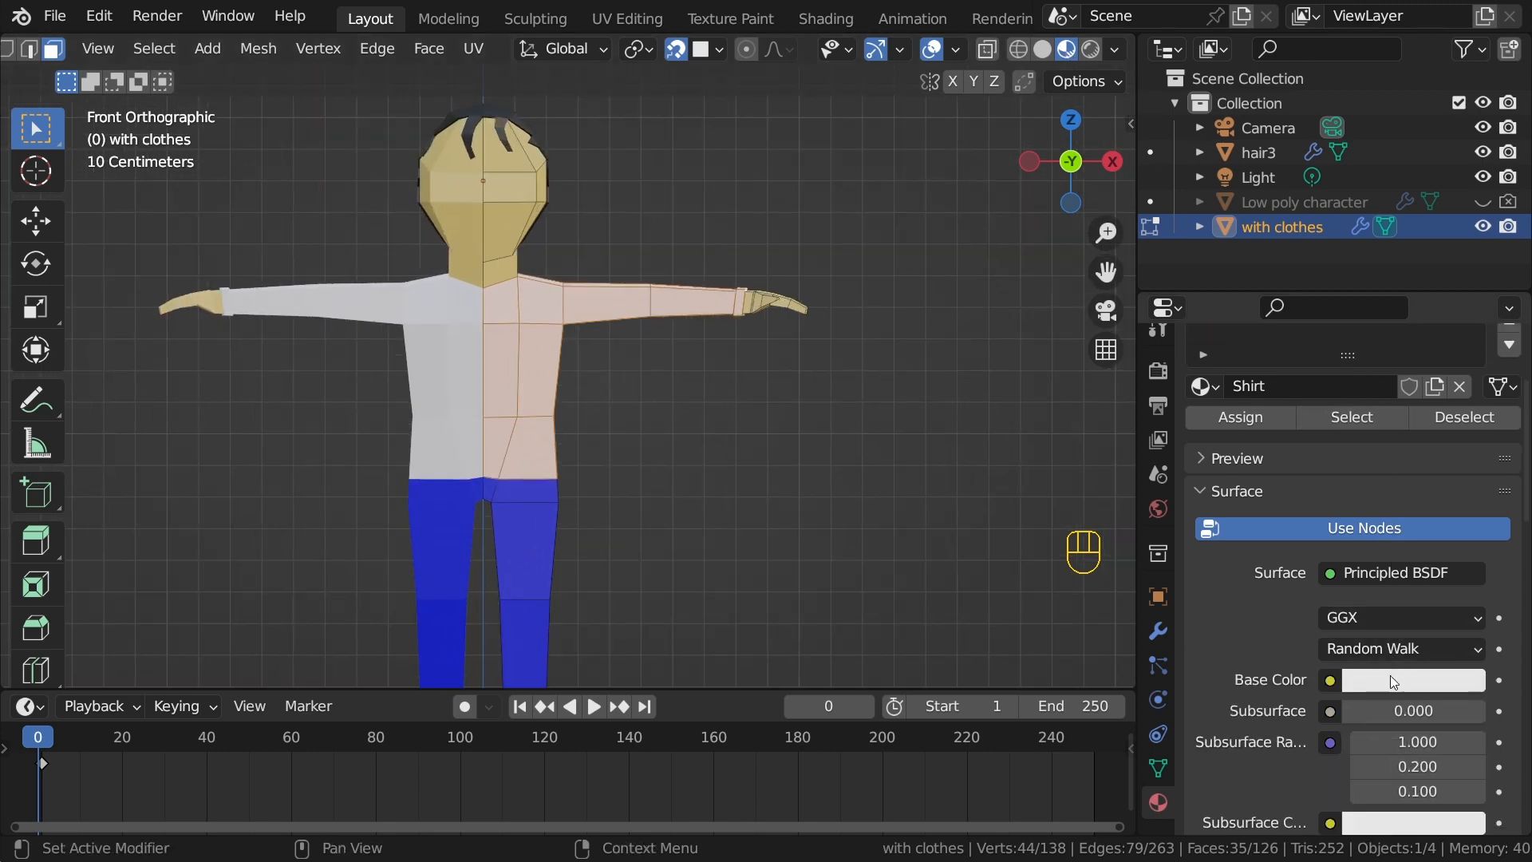
{"action": "left_click", "coordinate": [1390, 677]}
{"action": "left_click_drag", "start_coordinate": [1356, 428], "coordinate": [1359, 493]}
{"action": "key", "text": "Tab"}
{"action": "left_click", "coordinate": [802, 447]}
Step: Select all faces of the +X foot through the mesh, then grow the selection once to include the shoe's top rim
{"action": "middle_click_drag", "start_coordinate": [383, 457], "coordinate": [164, 458]}
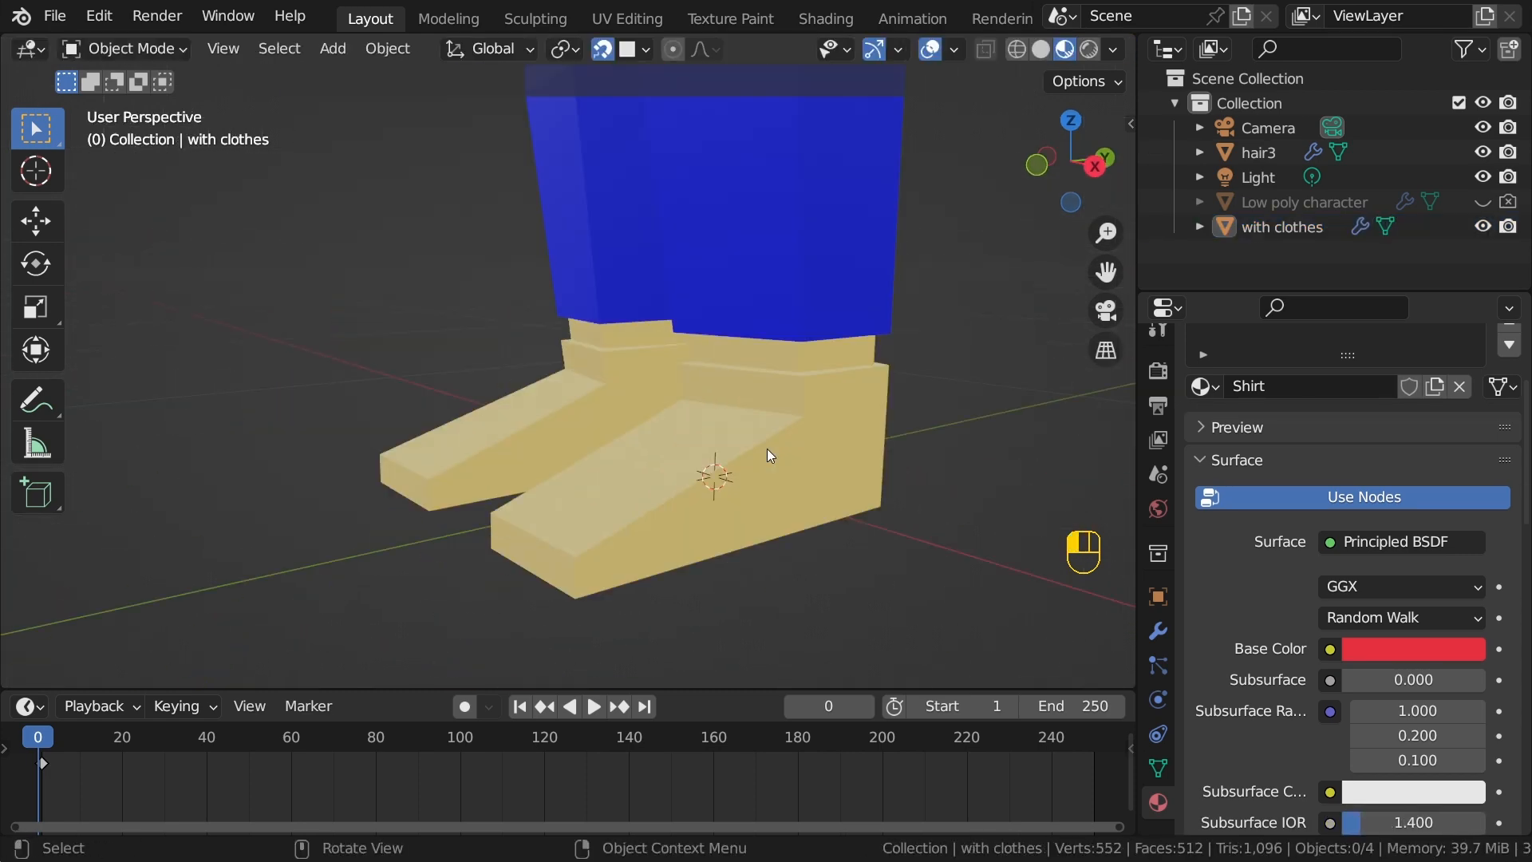
{"action": "left_click", "coordinate": [769, 453]}
{"action": "key", "text": "Tab"}
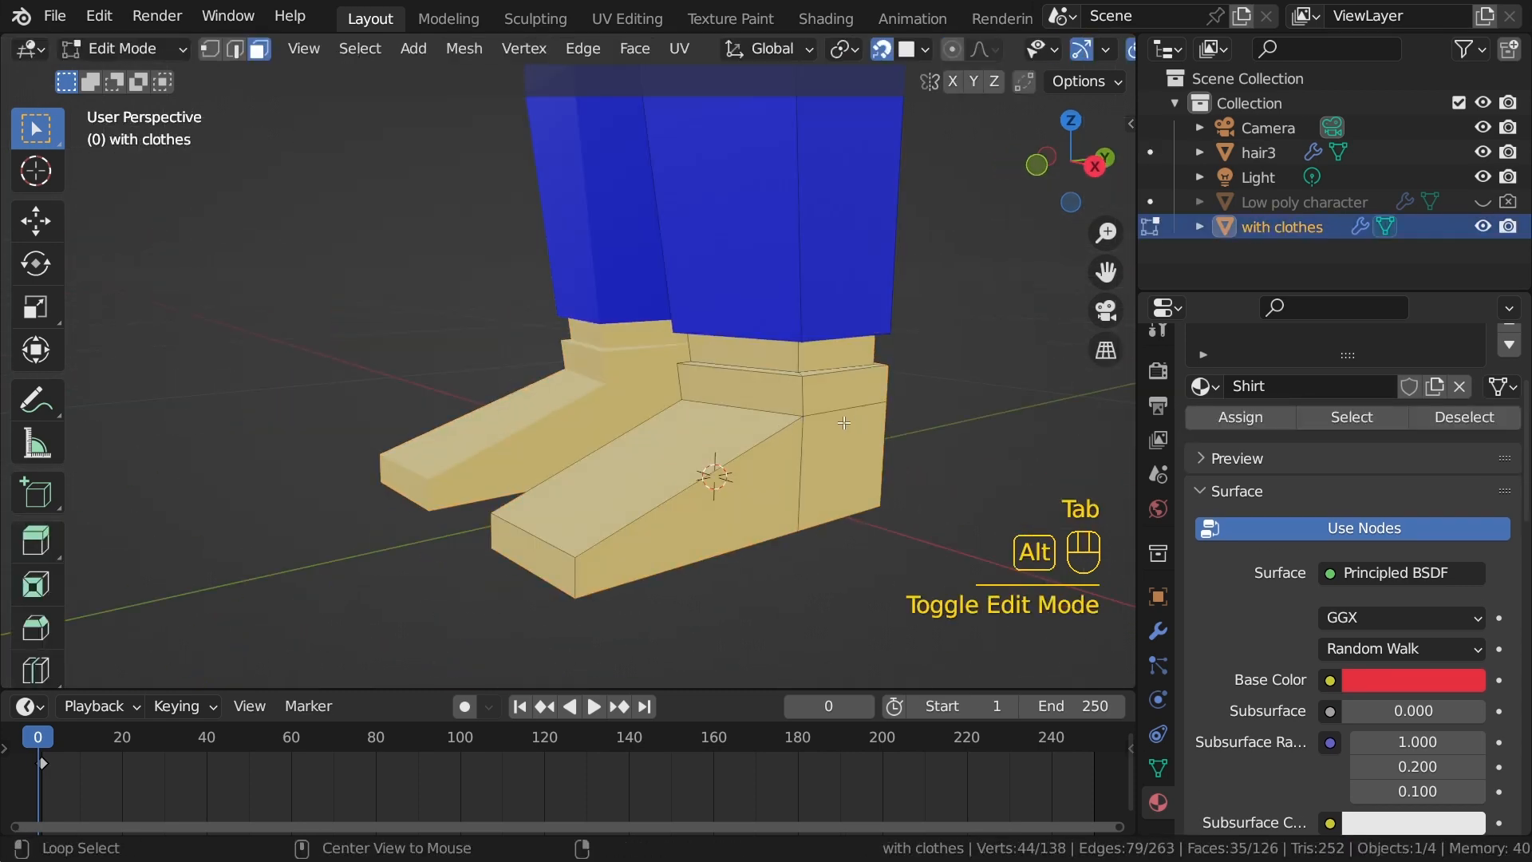
{"action": "middle_click_drag", "start_coordinate": [797, 421], "coordinate": [765, 448], "text": "alt"}
{"action": "left_click_drag", "start_coordinate": [213, 355], "coordinate": [613, 628], "text": "shift"}
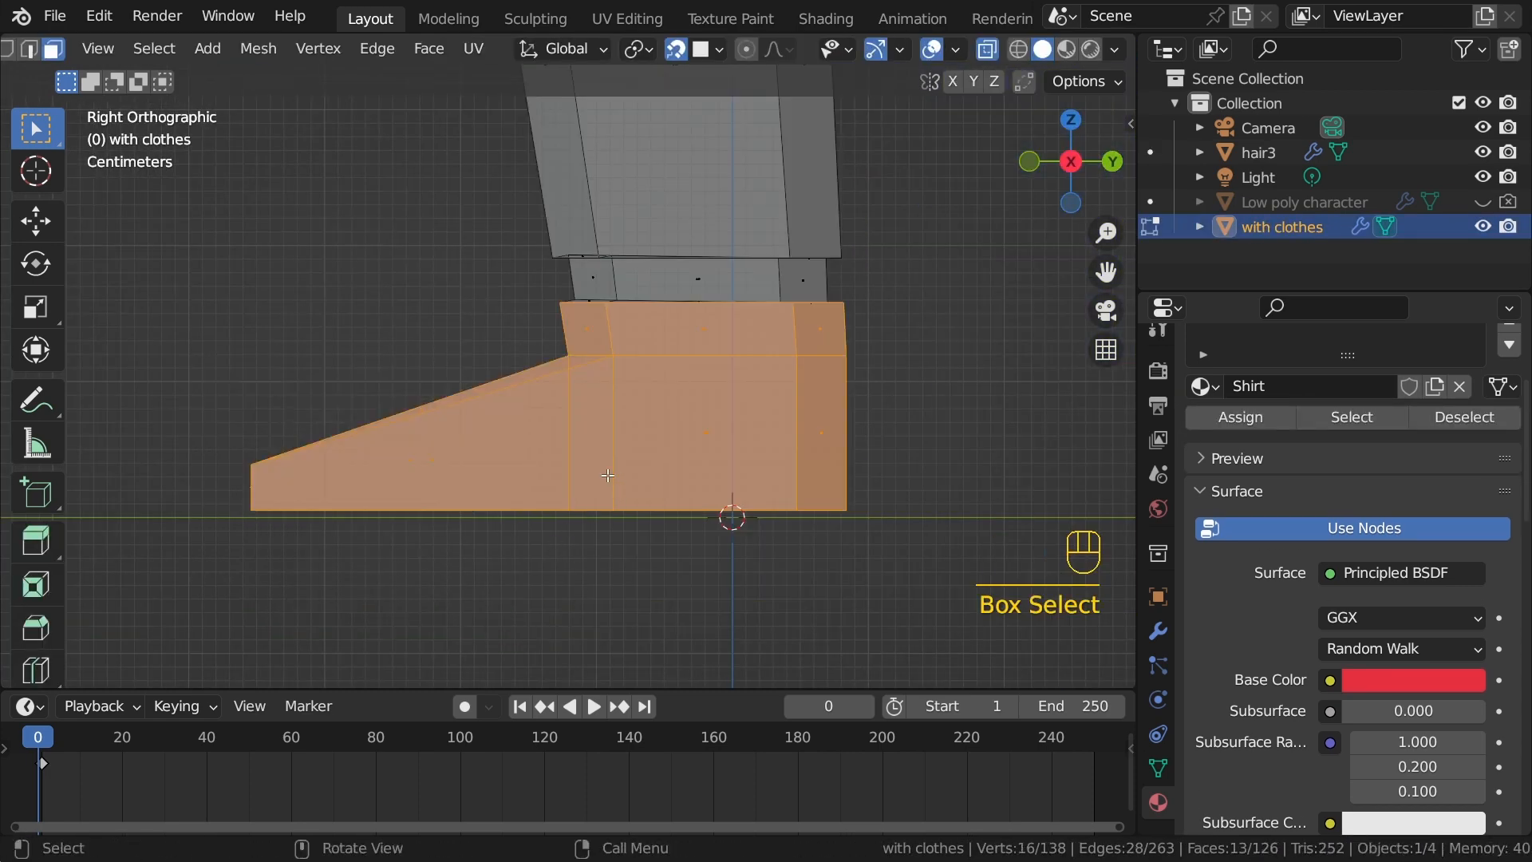
{"action": "key", "text": "alt+z"}
{"action": "middle_click_drag", "start_coordinate": [728, 511], "coordinate": [774, 472]}
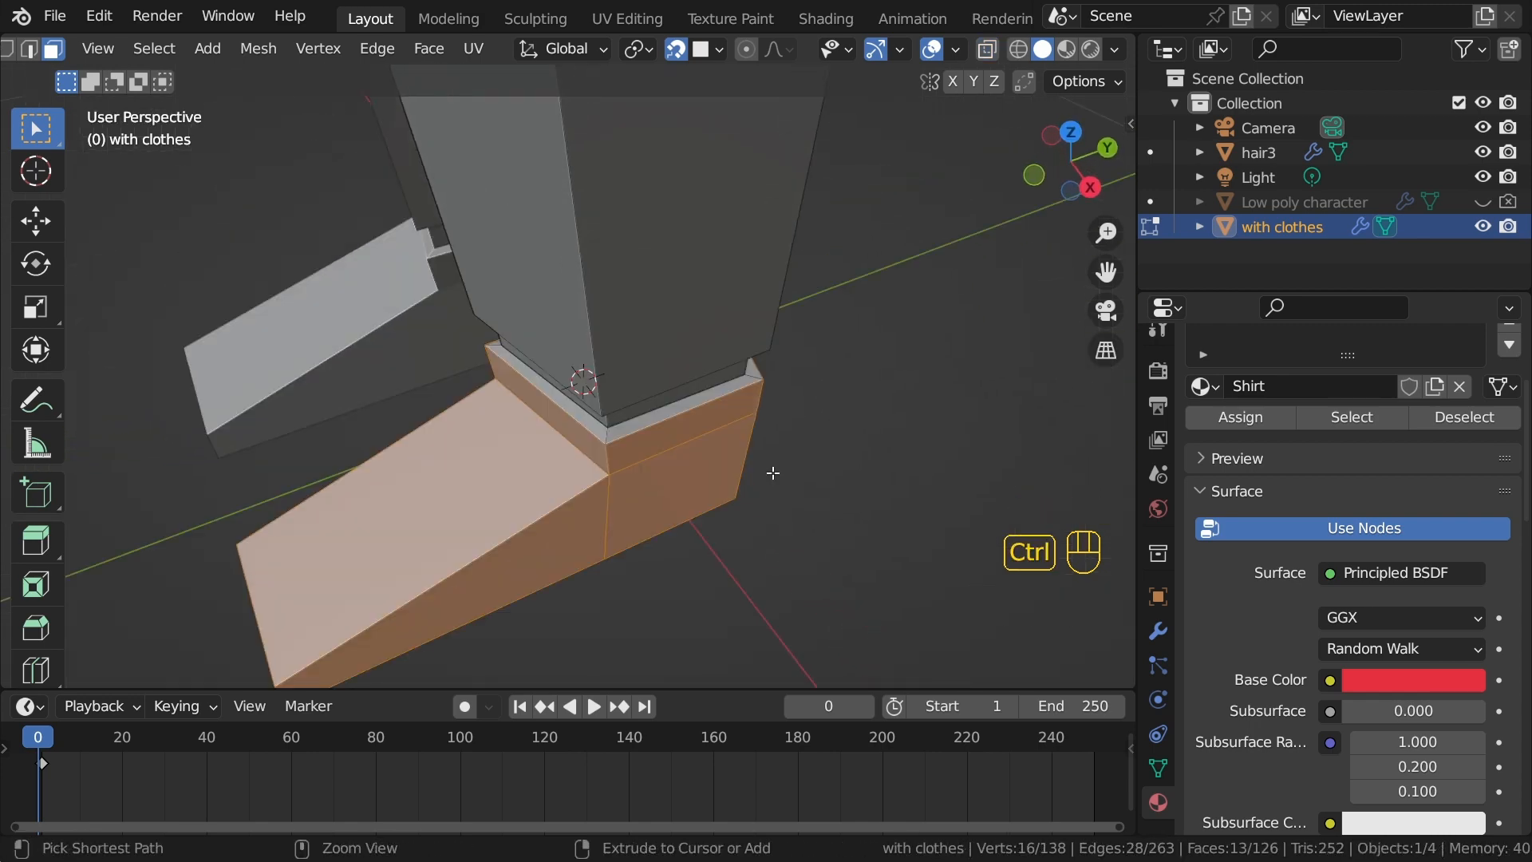
{"action": "key", "text": "ctrl+KP_Add"}
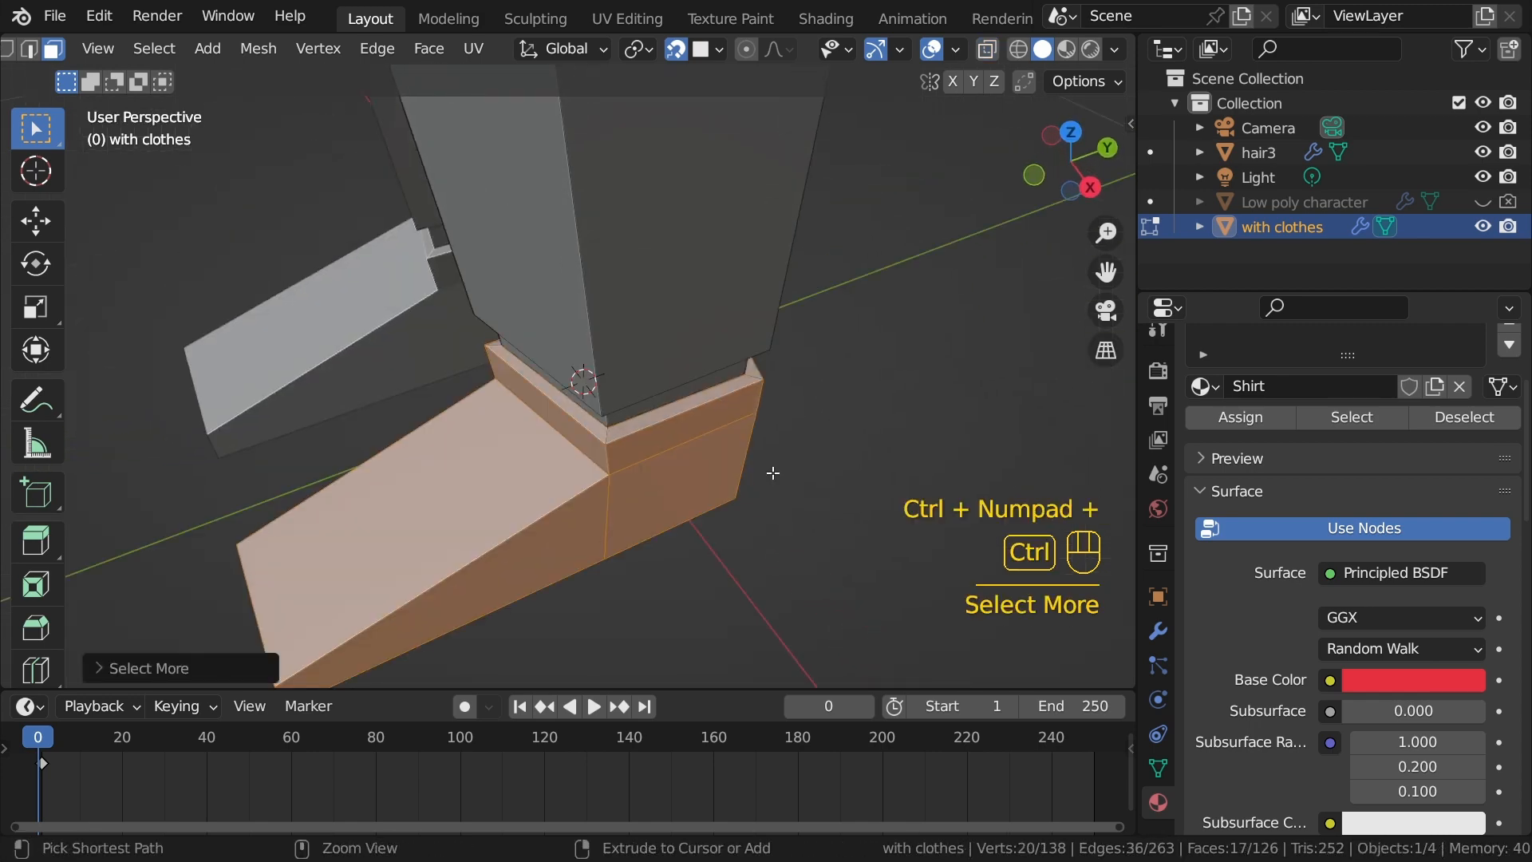
Step: Grow the shoe's face selection five times up the leg, then shrink it back to the shoe
{"action": "scroll", "coordinate": [818, 383], "scroll_direction": "down", "scroll_amount": 5}
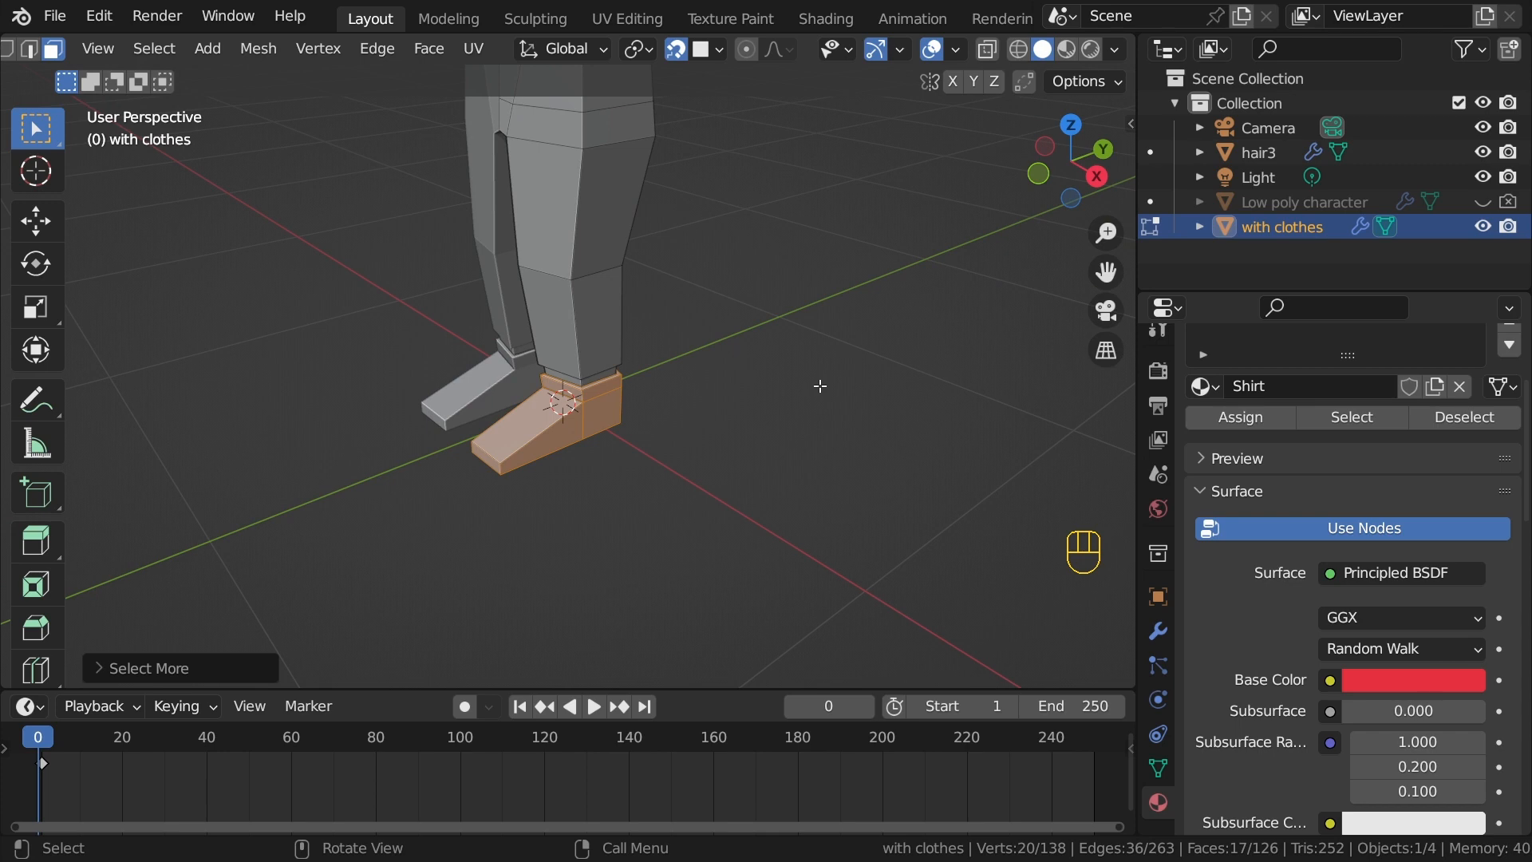
{"action": "key", "text": "ctrl+KP_Add"}
{"action": "key", "text": "ctrl+KP_Add"}
{"action": "key", "text": "ctrl+KP_Add"}
{"action": "key", "text": "ctrl+KP_Add"}
{"action": "key", "text": "ctrl+KP_Add"}
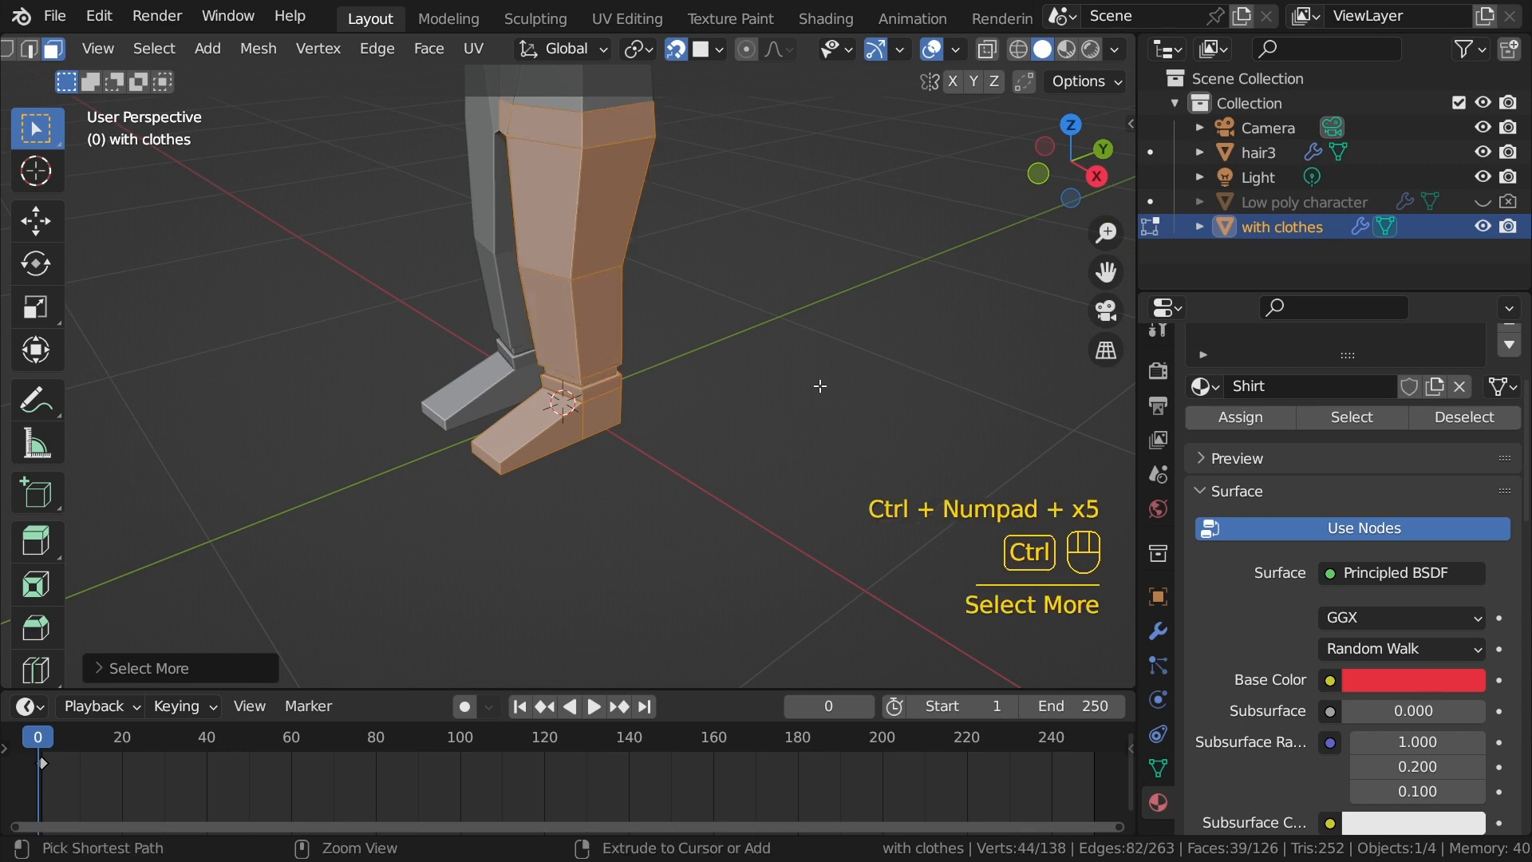
{"action": "key", "text": "ctrl+KP_Subtract"}
{"action": "key", "text": "ctrl+KP_Subtract"}
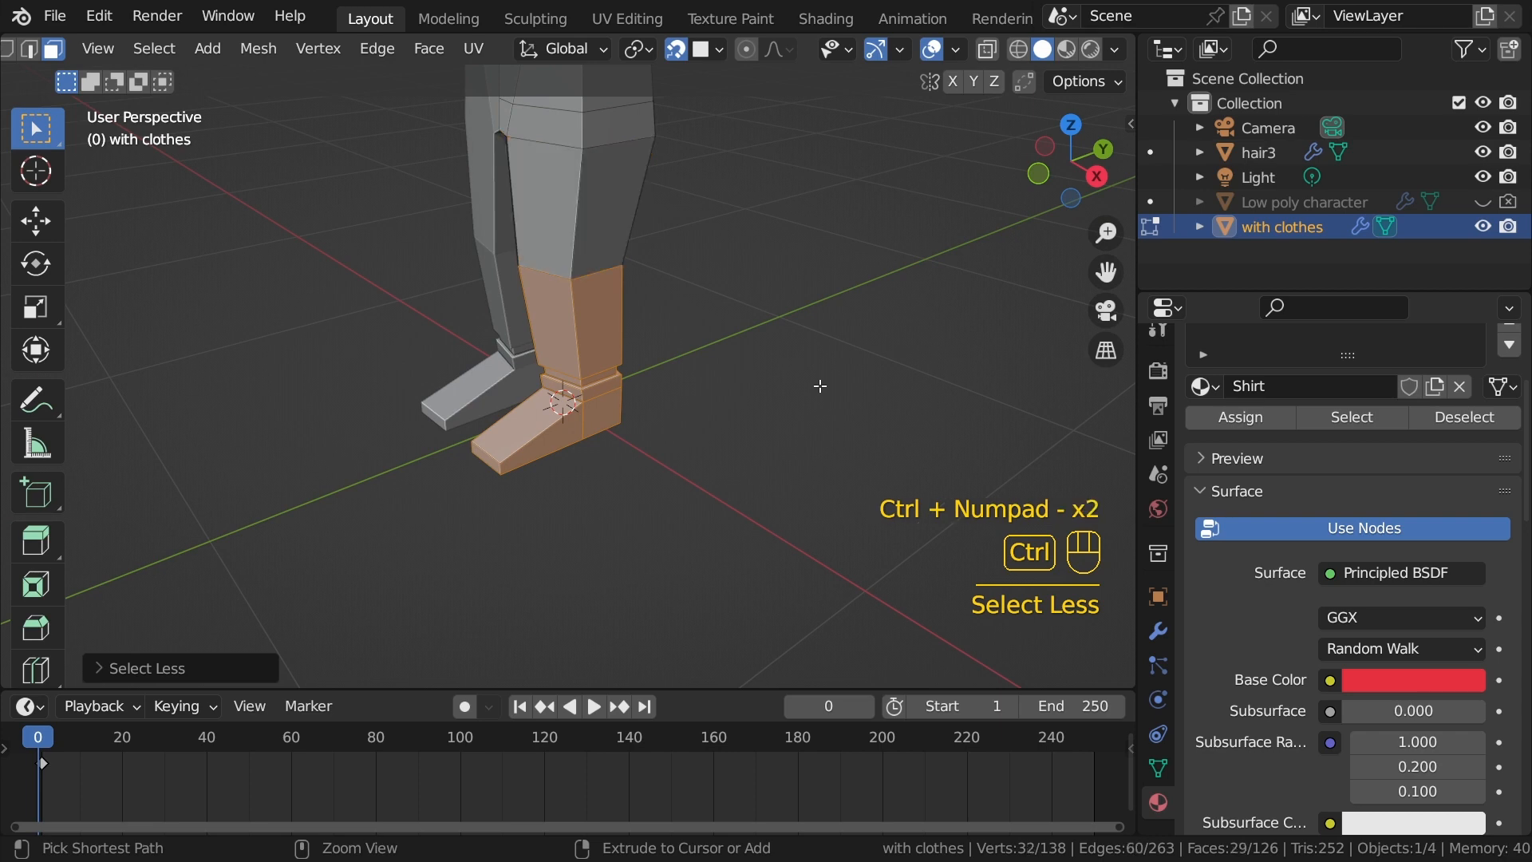
{"action": "key", "text": "ctrl+KP_Subtract"}
Step: Add a fourth material slot, assign its new material to the selected shoe faces, and name it Shoes
{"action": "scroll", "coordinate": [559, 442], "scroll_direction": "up", "scroll_amount": 6}
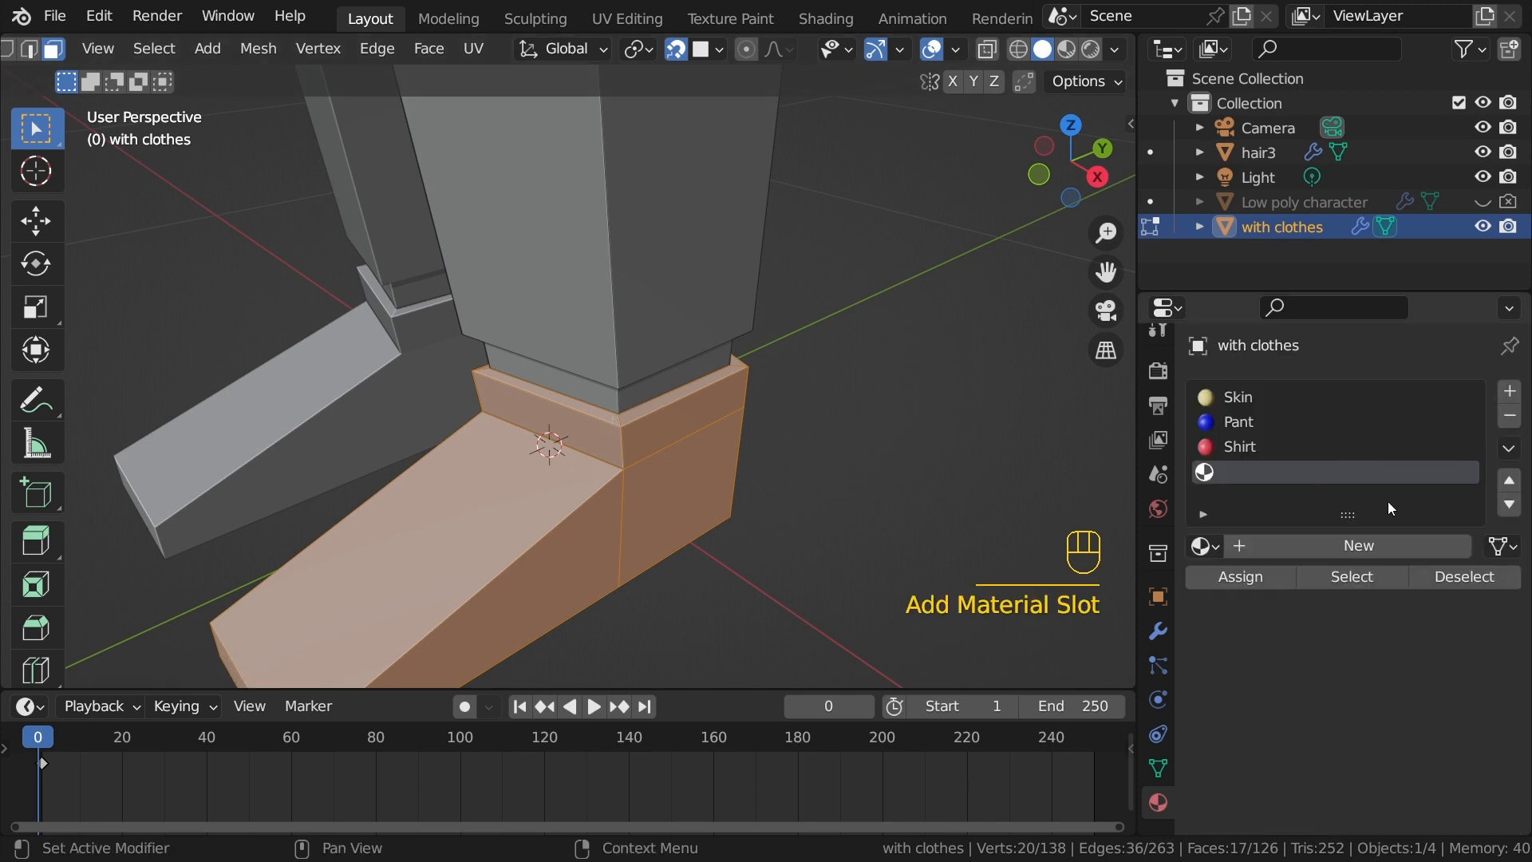
{"action": "left_click", "coordinate": [1362, 543]}
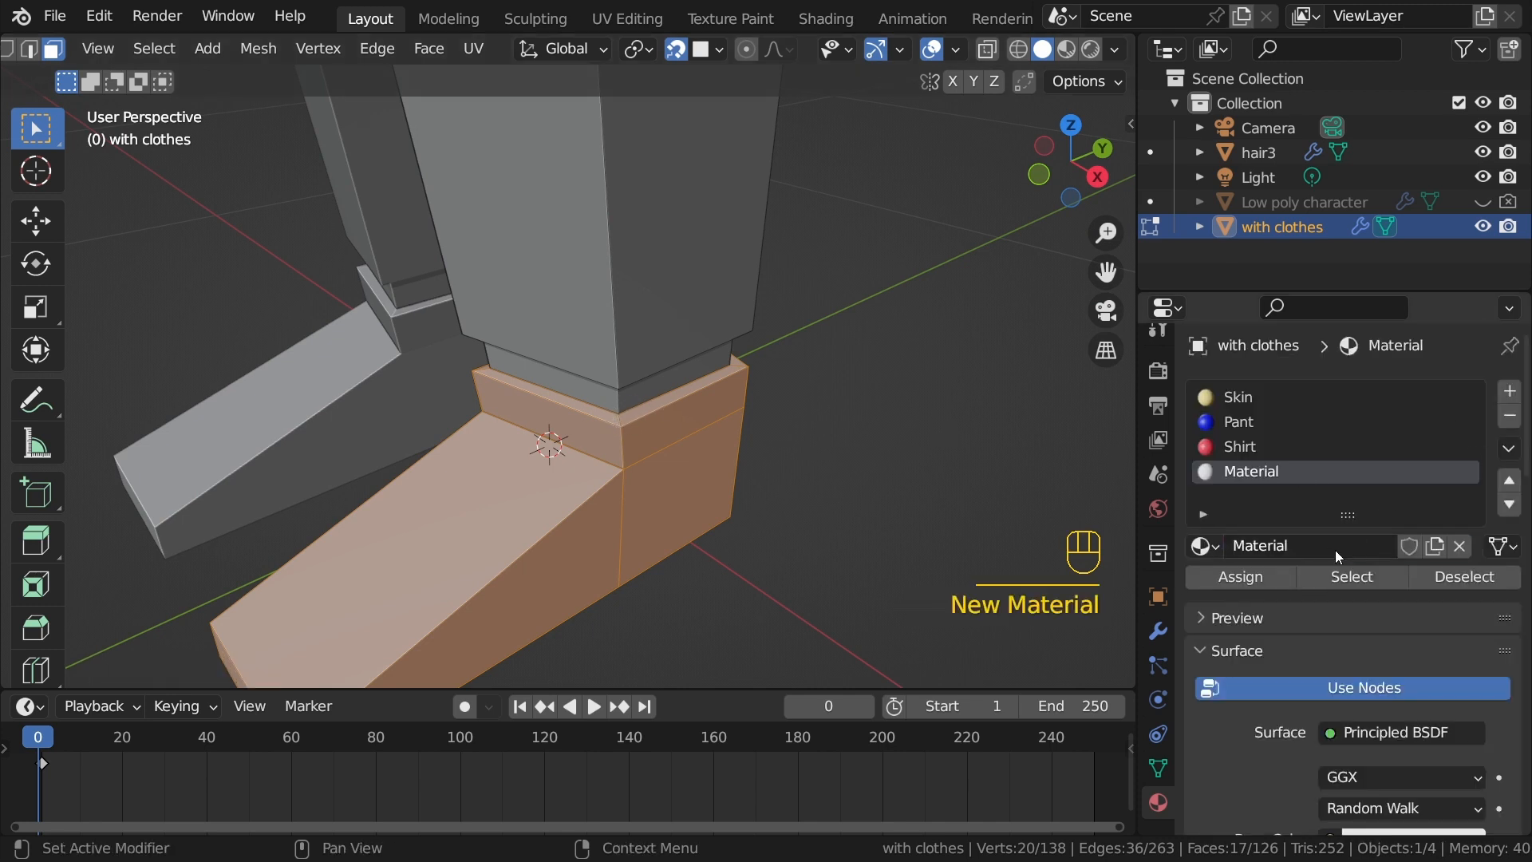
{"action": "left_click", "coordinate": [1262, 573]}
{"action": "double_click", "coordinate": [1270, 471]}
{"action": "left_click", "coordinate": [1270, 472], "text": "shift"}
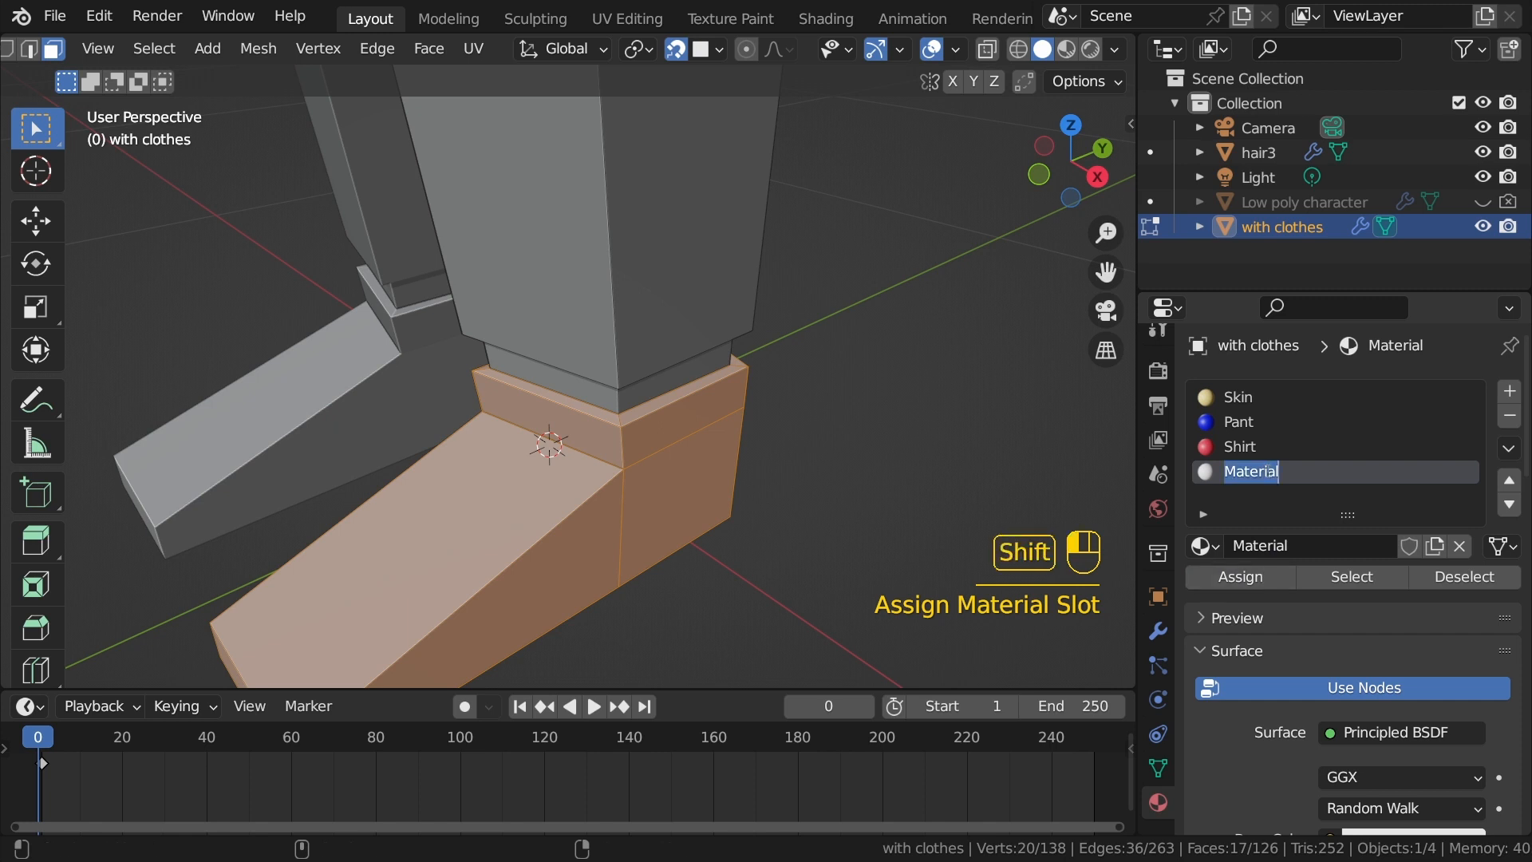
{"action": "type", "text": "Shoes"}
{"action": "key", "text": "Return"}
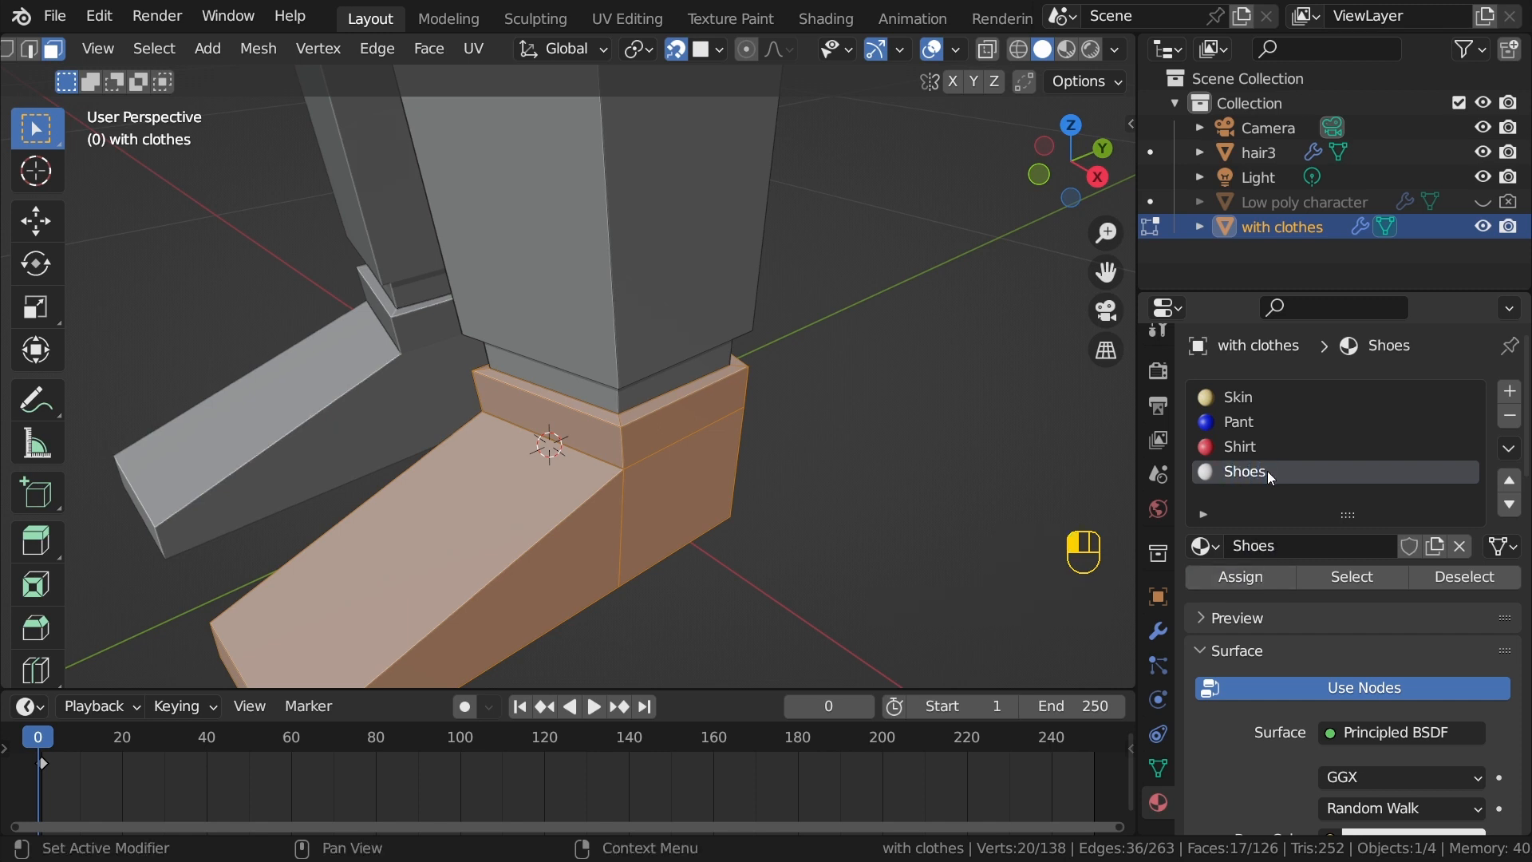
Step: Set the Shoes material's base color to black in material preview and return to Object Mode
{"action": "left_click", "coordinate": [1066, 49]}
{"action": "scroll", "coordinate": [1357, 598], "scroll_direction": "down", "scroll_amount": 6}
{"action": "left_click", "coordinate": [1413, 648]}
{"action": "scroll", "coordinate": [1396, 407], "scroll_direction": "down", "scroll_amount": 10}
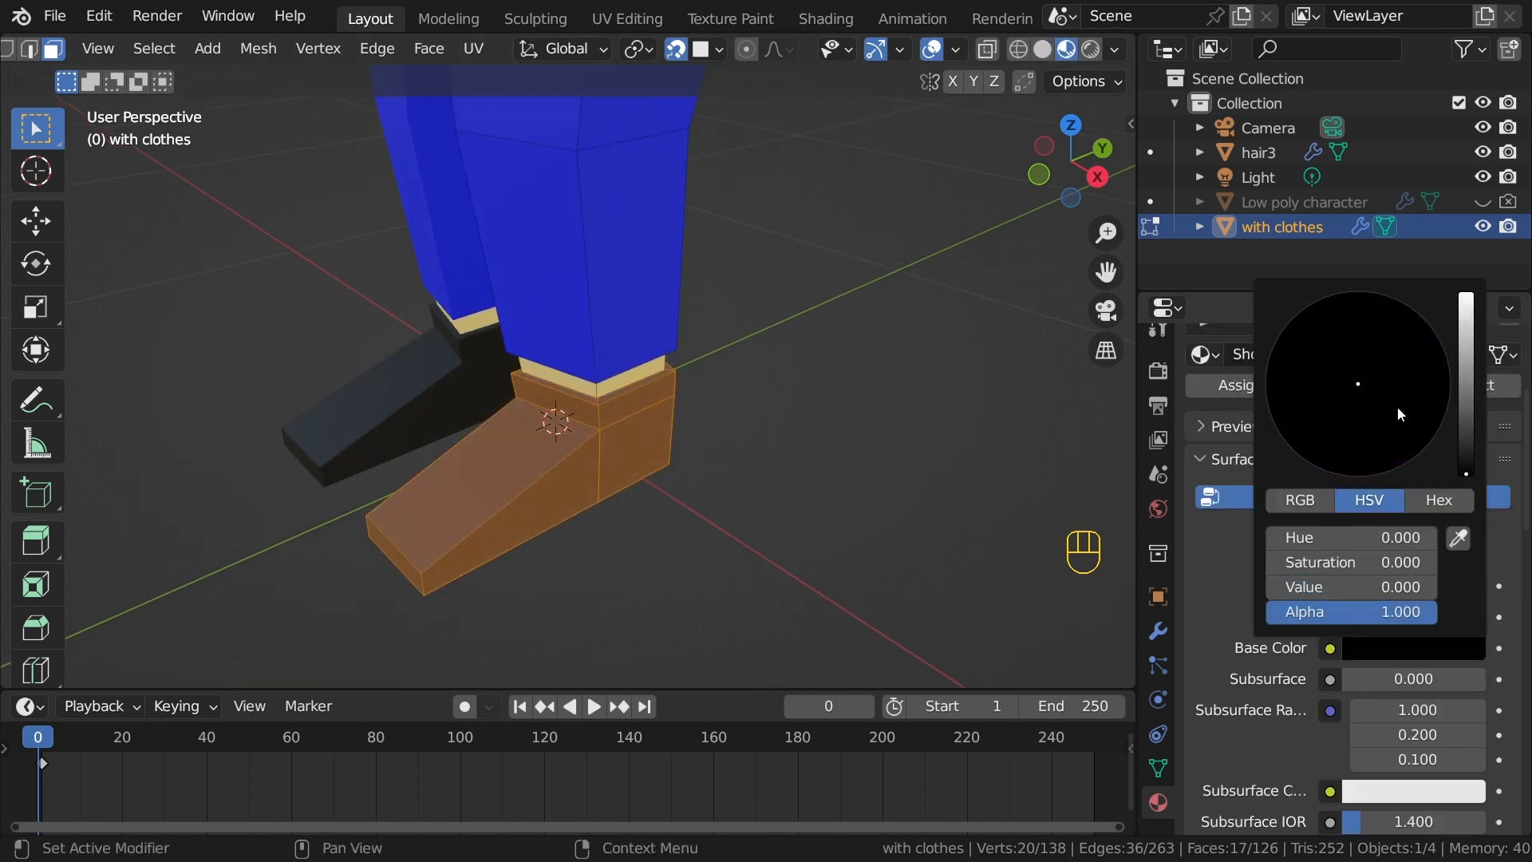
{"action": "key", "text": "Tab"}
{"action": "scroll", "coordinate": [634, 424], "scroll_direction": "down", "scroll_amount": 8}
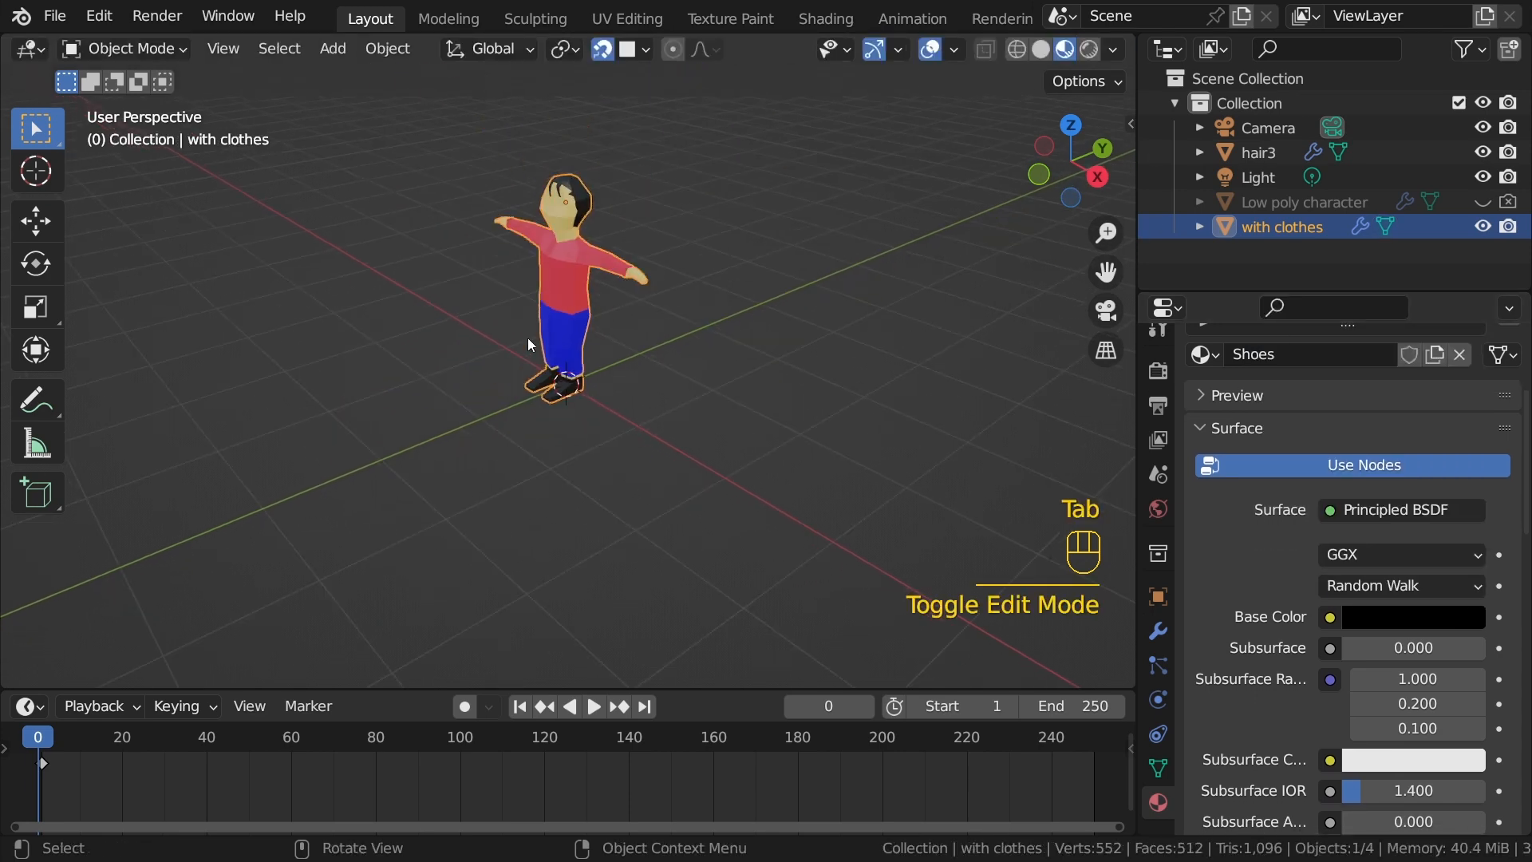
{"action": "scroll", "coordinate": [901, 259], "scroll_direction": "up", "scroll_amount": 4}
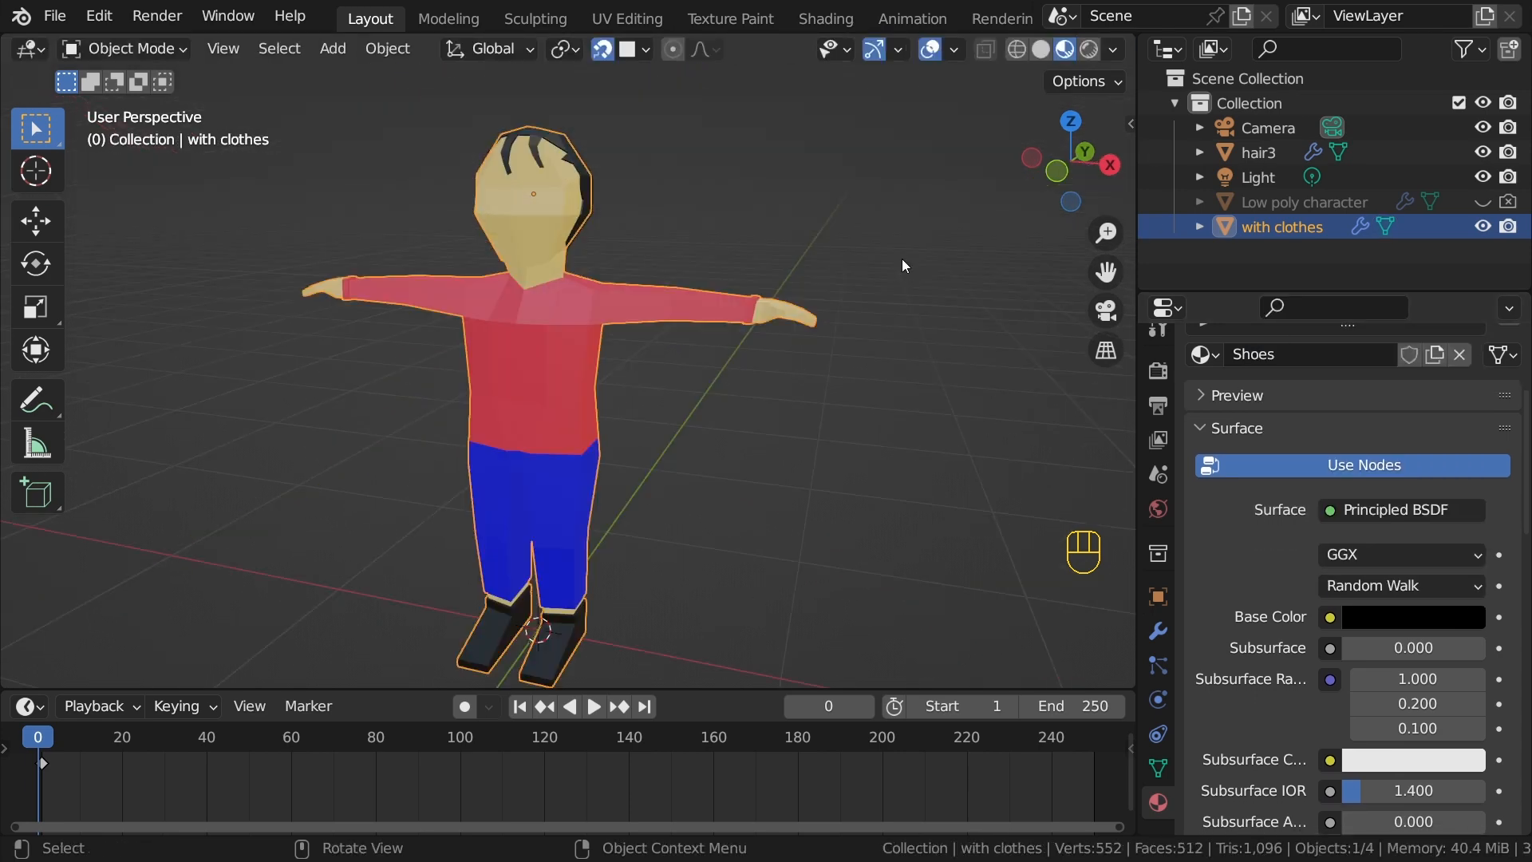